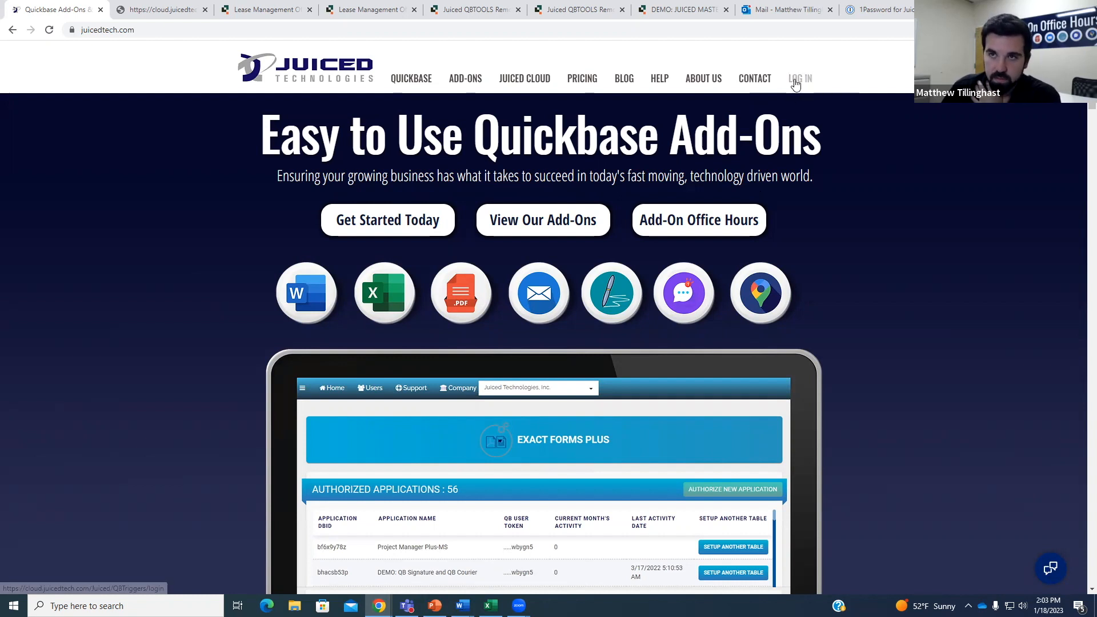
Open the Juiced Cloud login page in a new tab, then go back to the Juiced Technologies homepage.
click(797, 79)
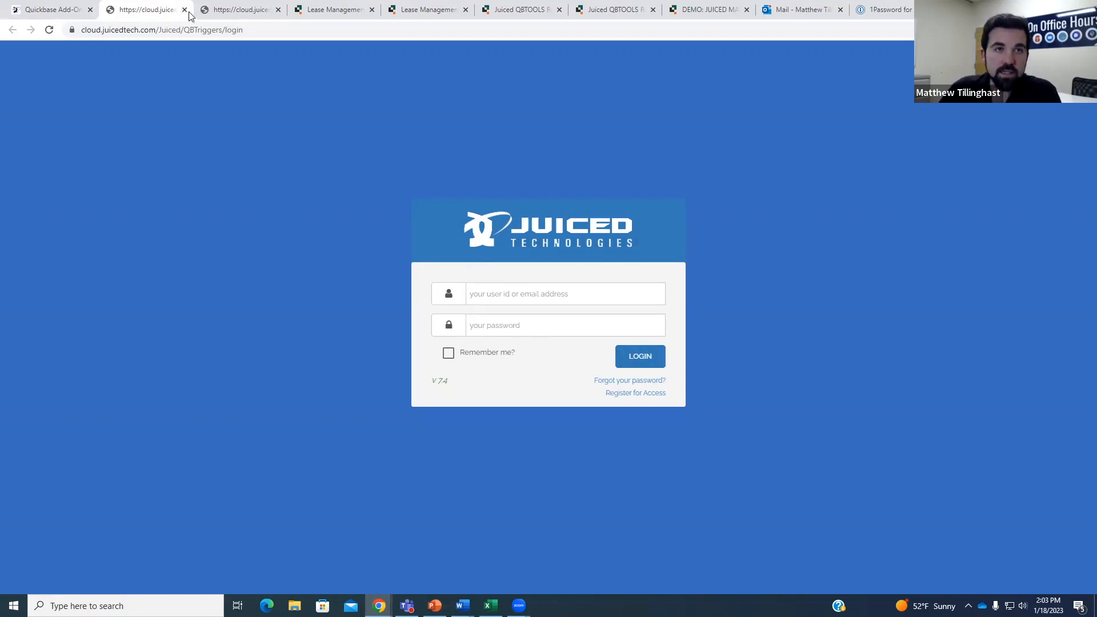
click(85, 14)
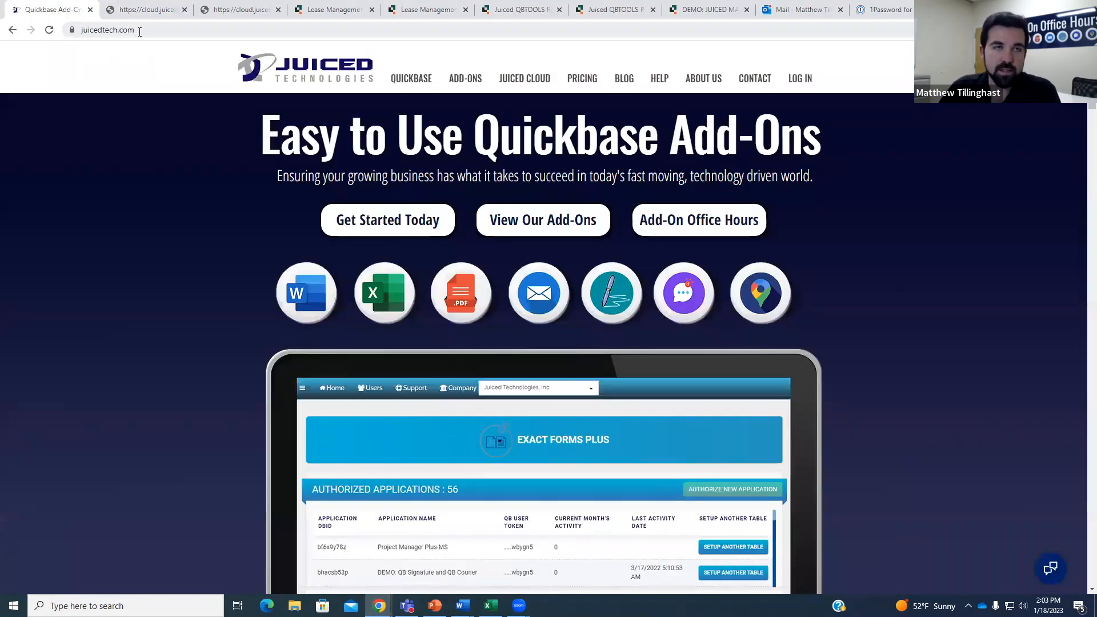
Close the duplicate portal tab and go to the Juiced Cloud portal's add-ons overview.
click(185, 10)
click(126, 10)
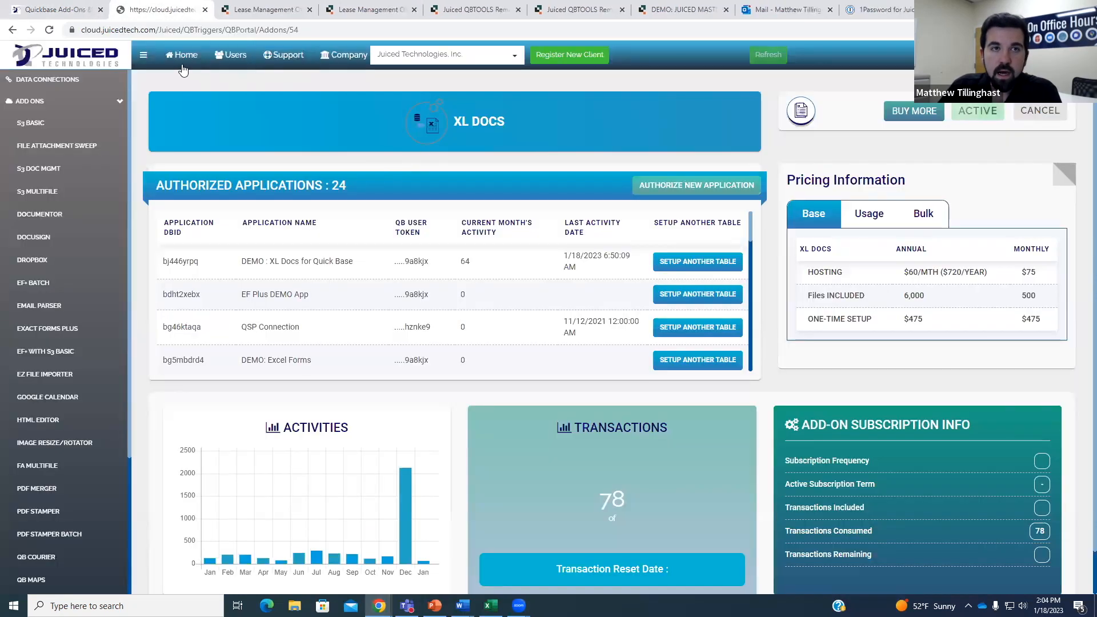
click(337, 132)
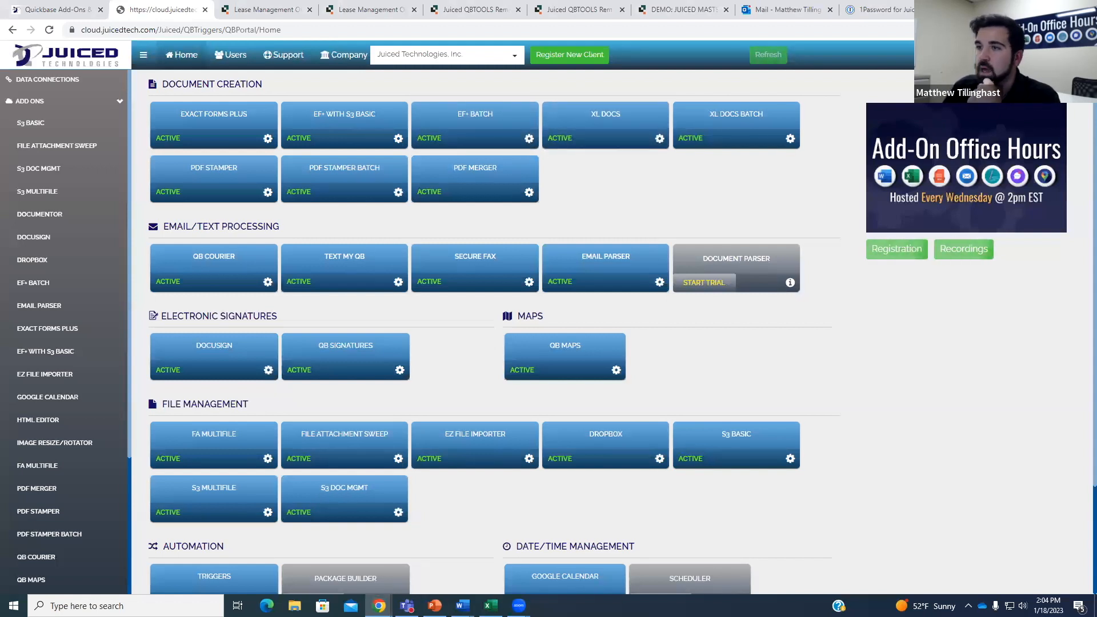
Open the XL Docs add-on page and start authorizing a new application.
click(623, 120)
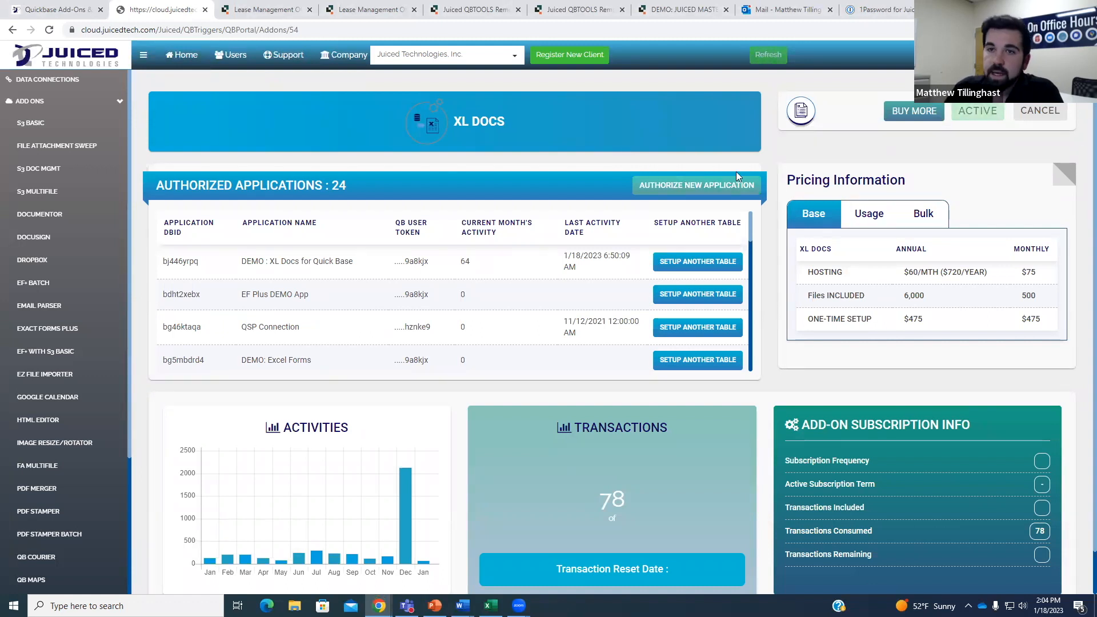
scroll(579, 277, down, 12)
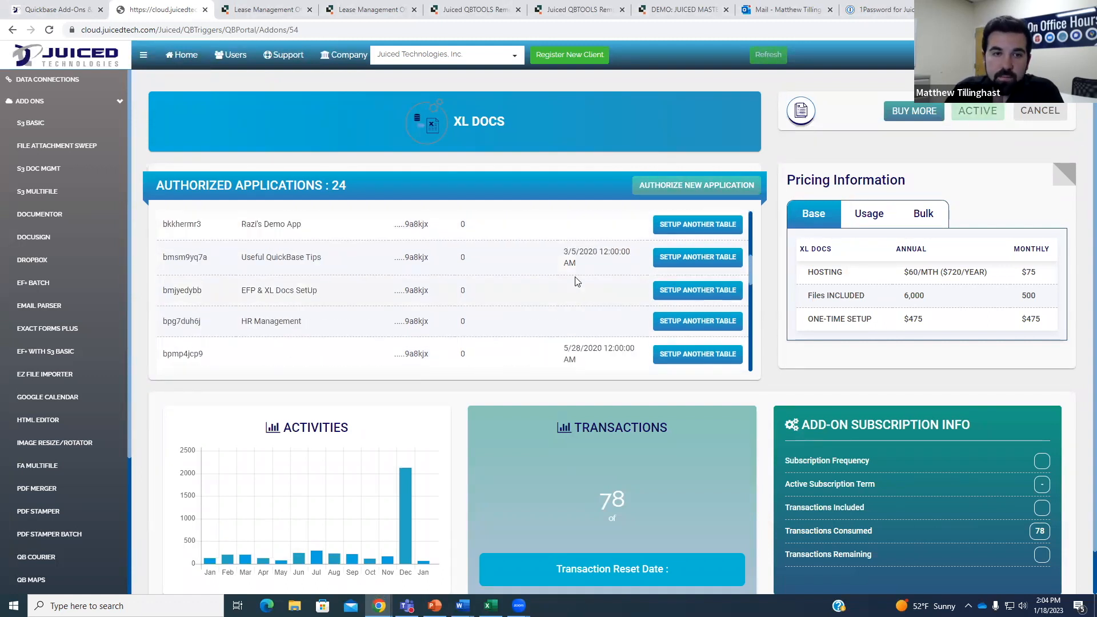
scroll(422, 384, up, 1)
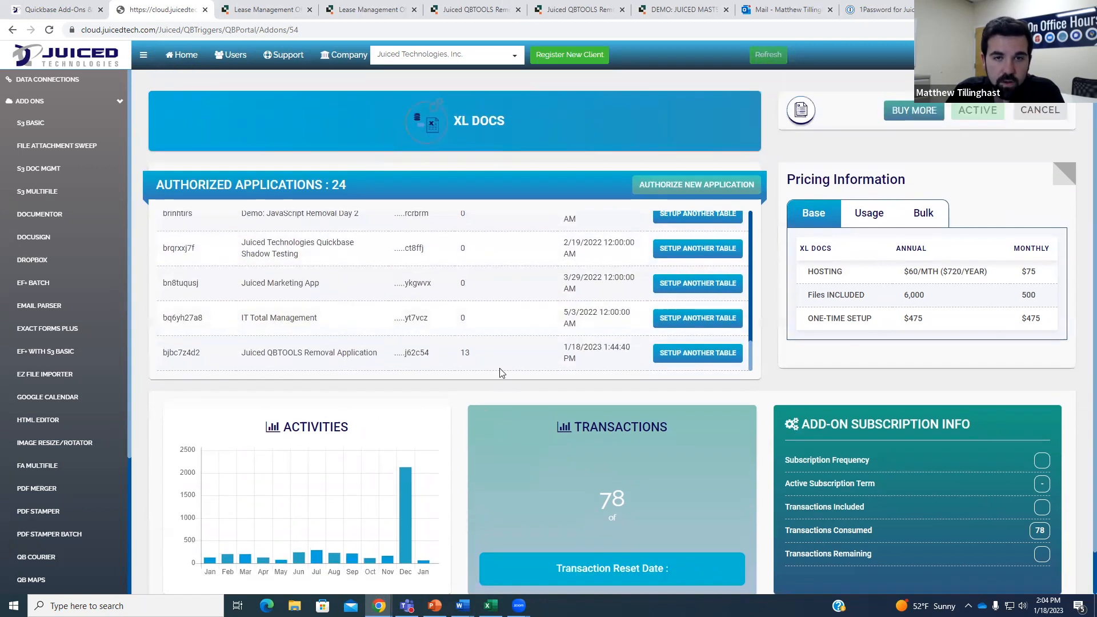
click(689, 186)
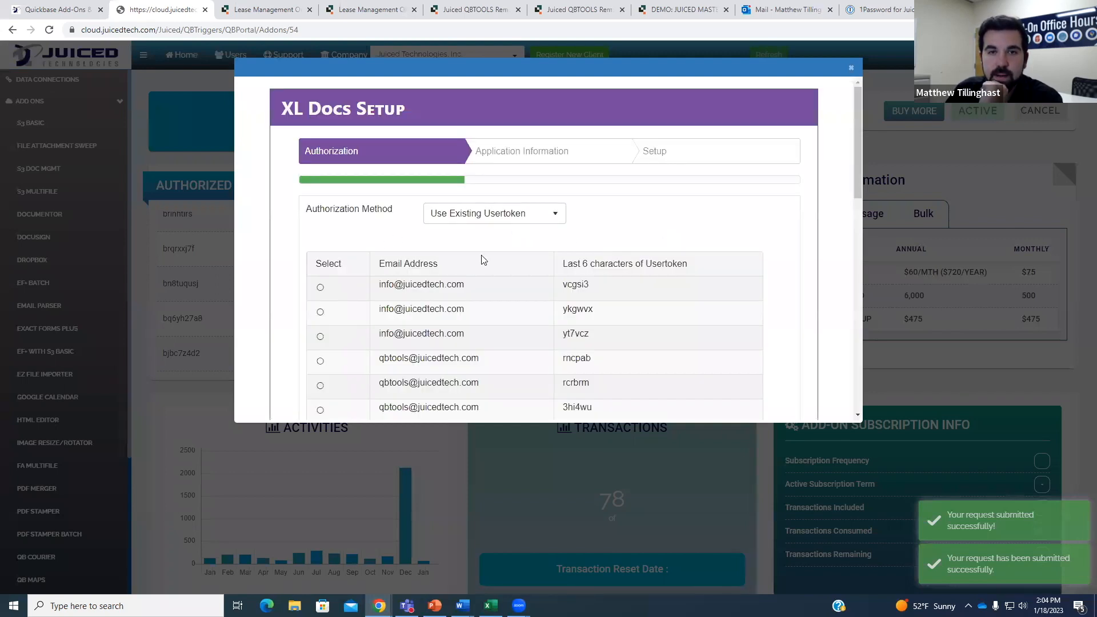
Authorize XL Docs with an existing user token and continue to the application information step.
scroll(486, 257, down, 5)
scroll(487, 256, down, 3)
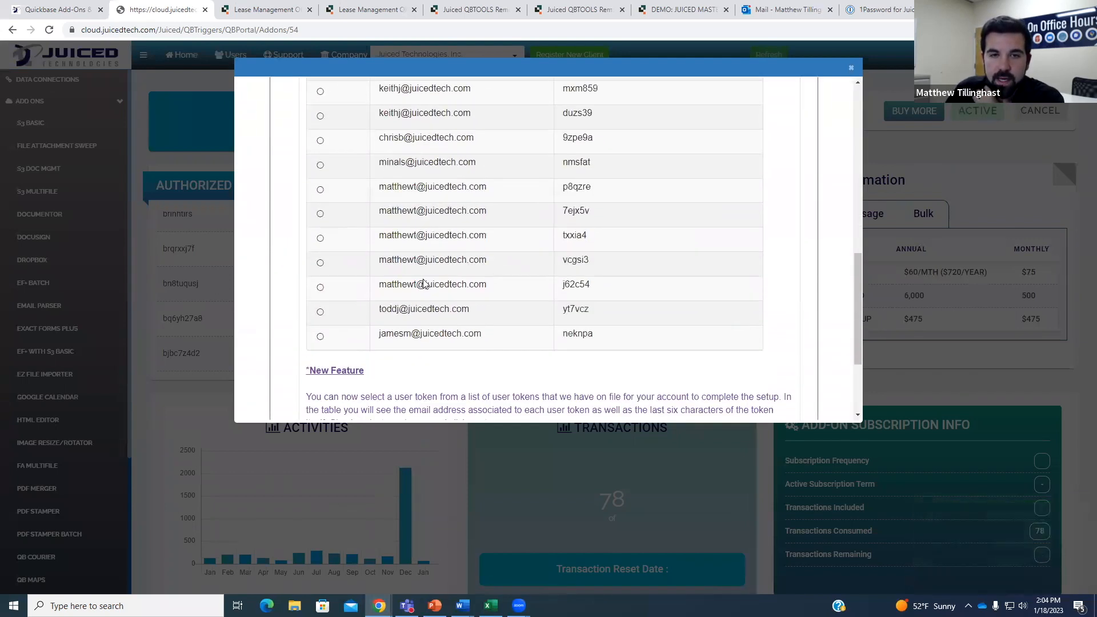
click(320, 287)
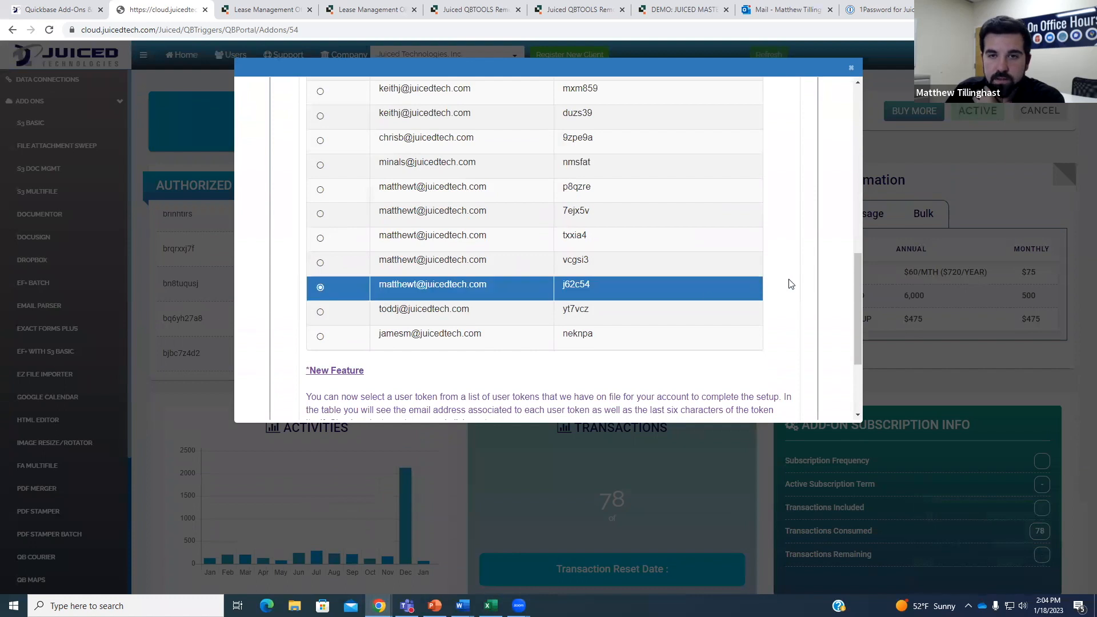
scroll(782, 378, down, 1)
scroll(782, 383, down, 2)
click(776, 380)
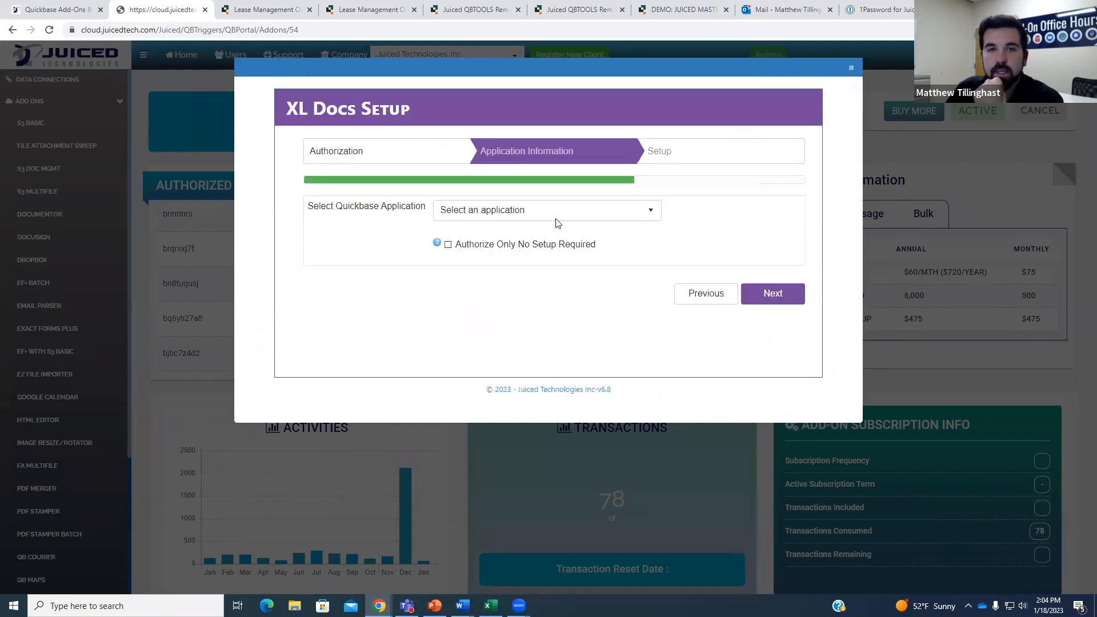
Choose the Lease Management Office hours application and continue to the table setup step.
click(553, 220)
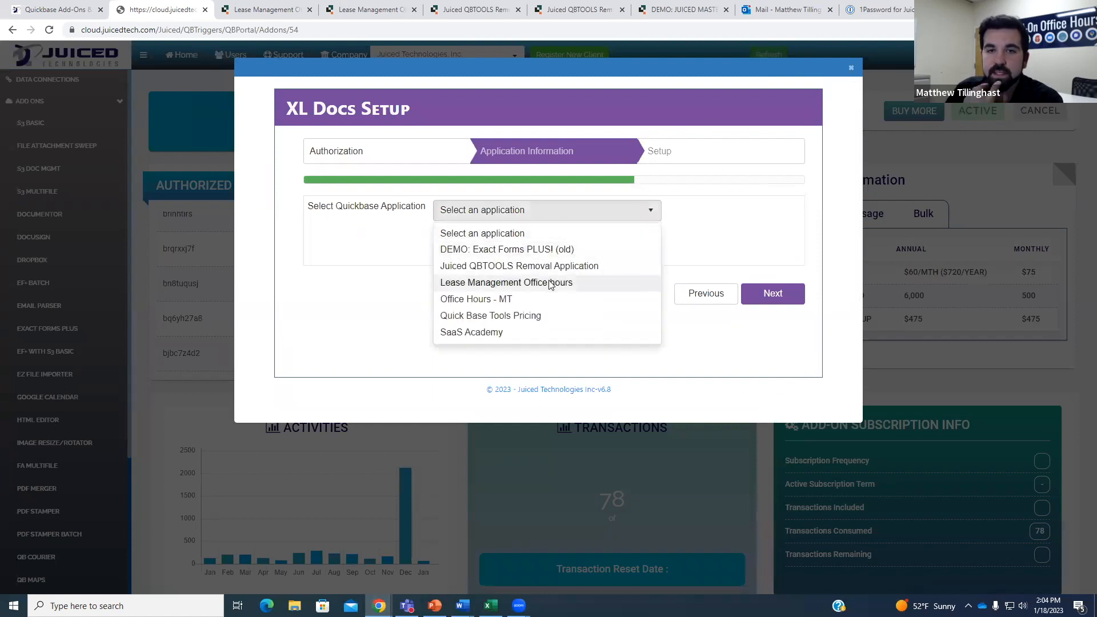
click(551, 284)
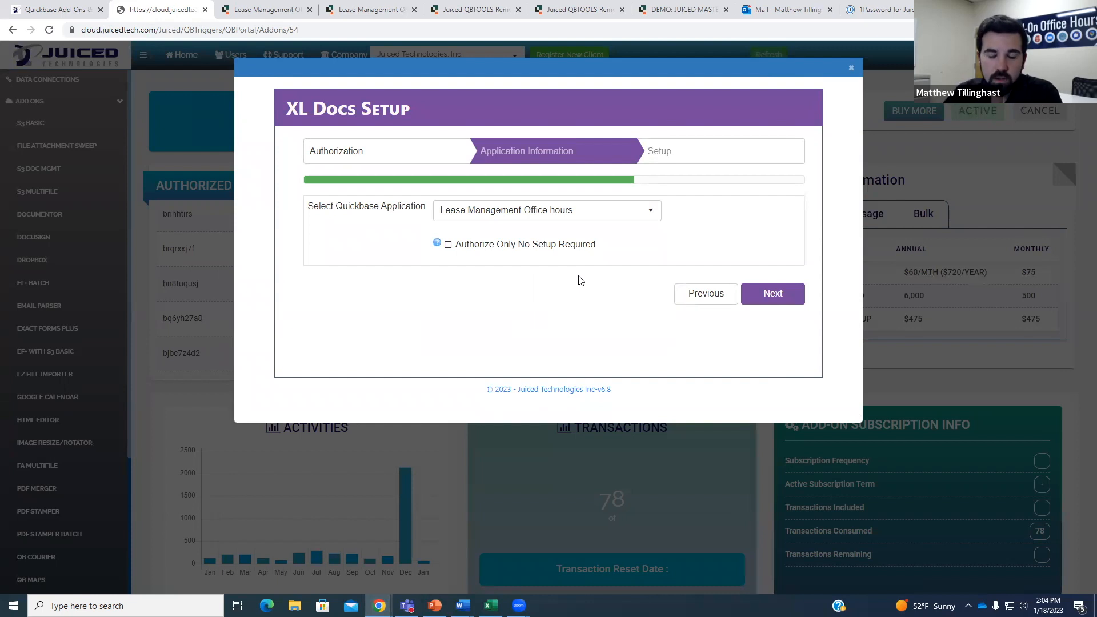
click(773, 295)
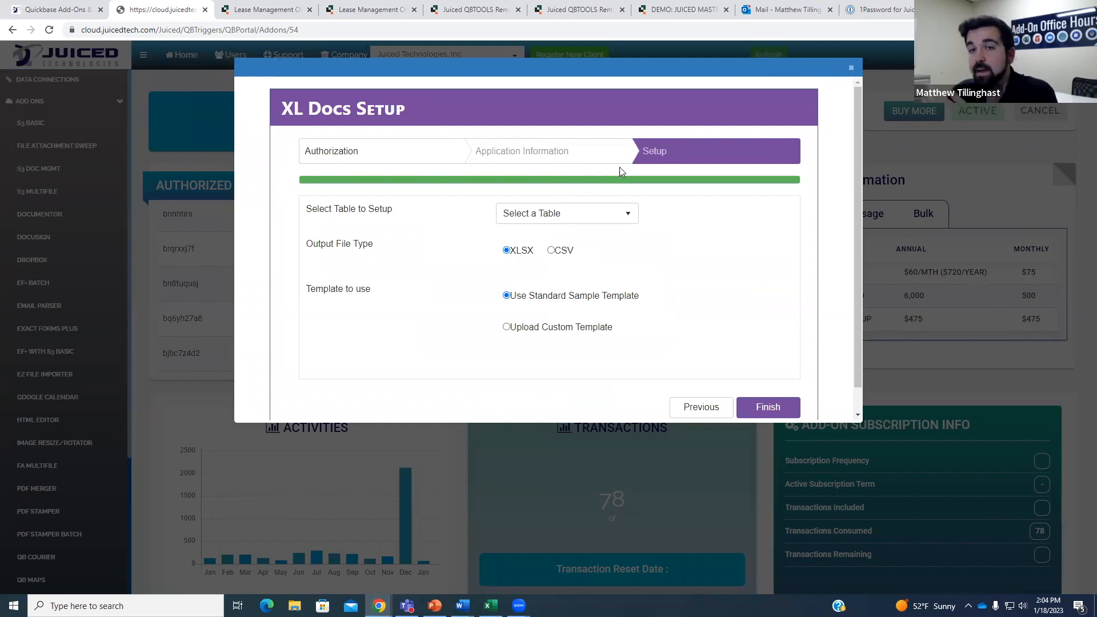
Compare the table list with the Lease Management app and its Document Templates report in Quickbase.
click(629, 220)
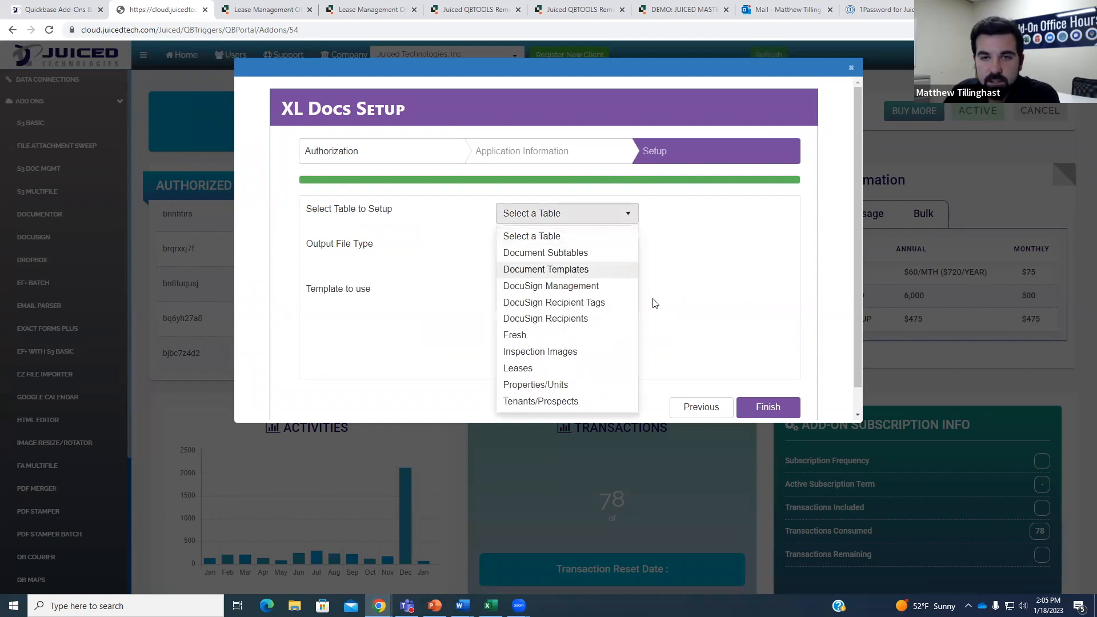
scroll(586, 320, down, 1)
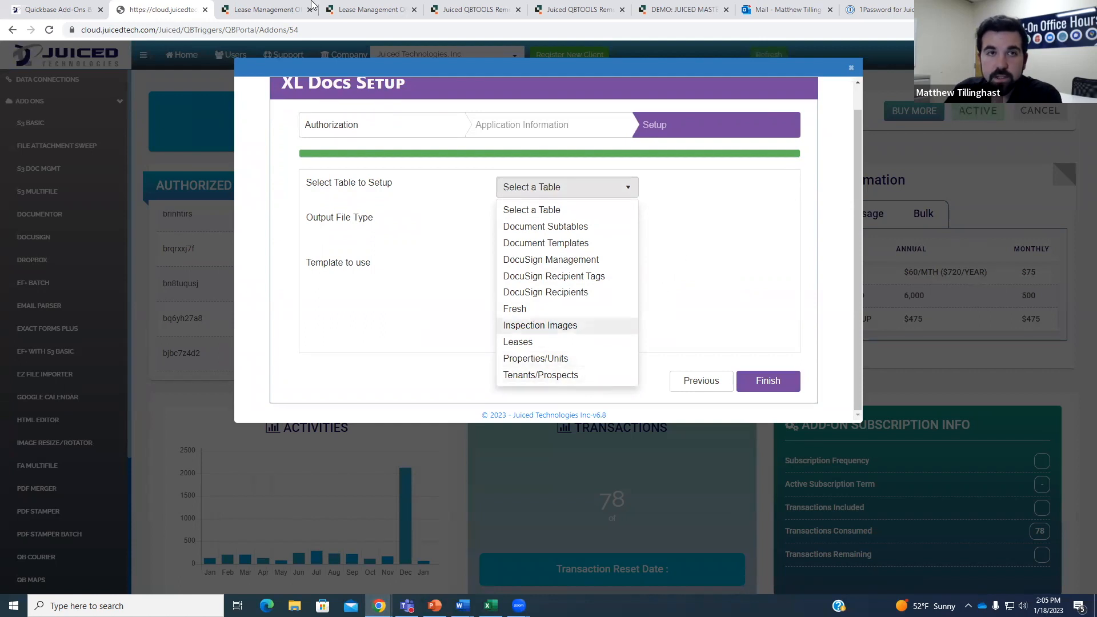
click(279, 10)
scroll(503, 186, up, 8)
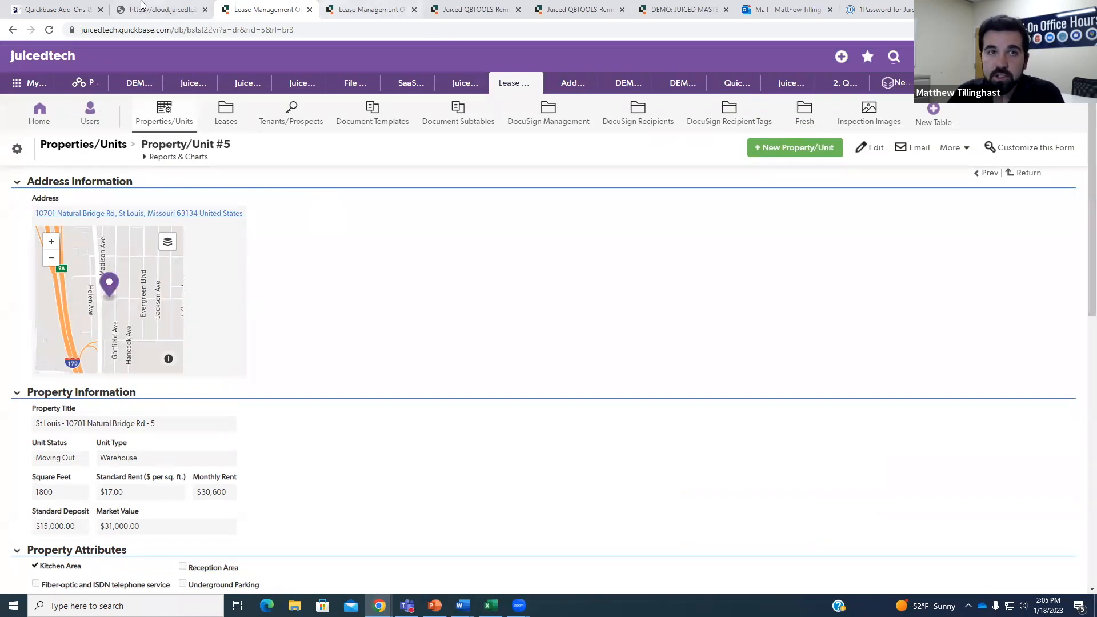
click(160, 10)
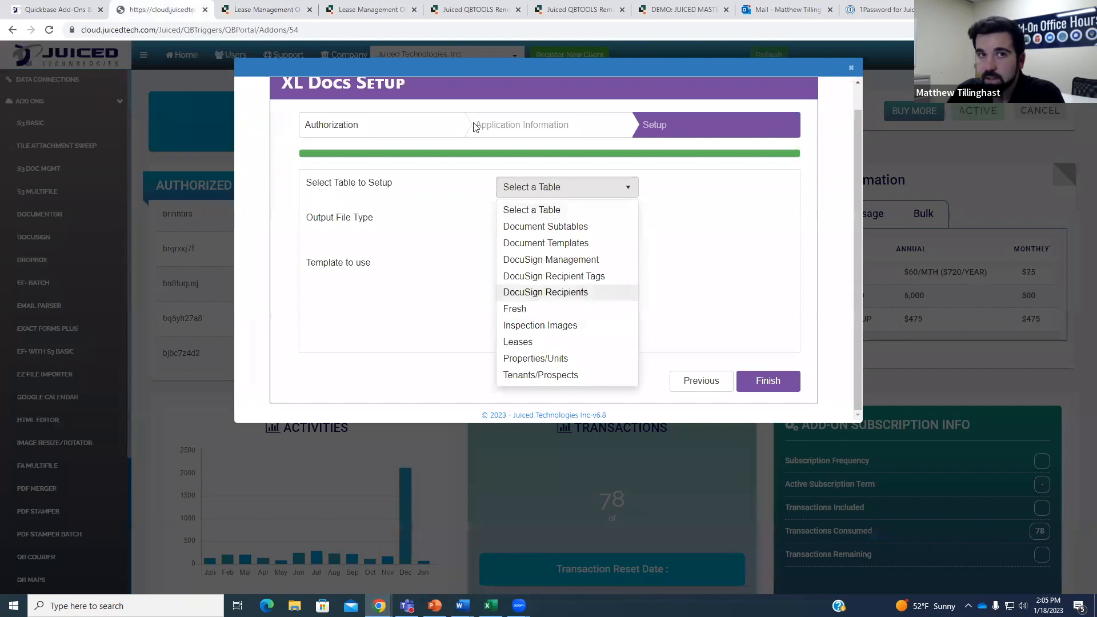
click(283, 10)
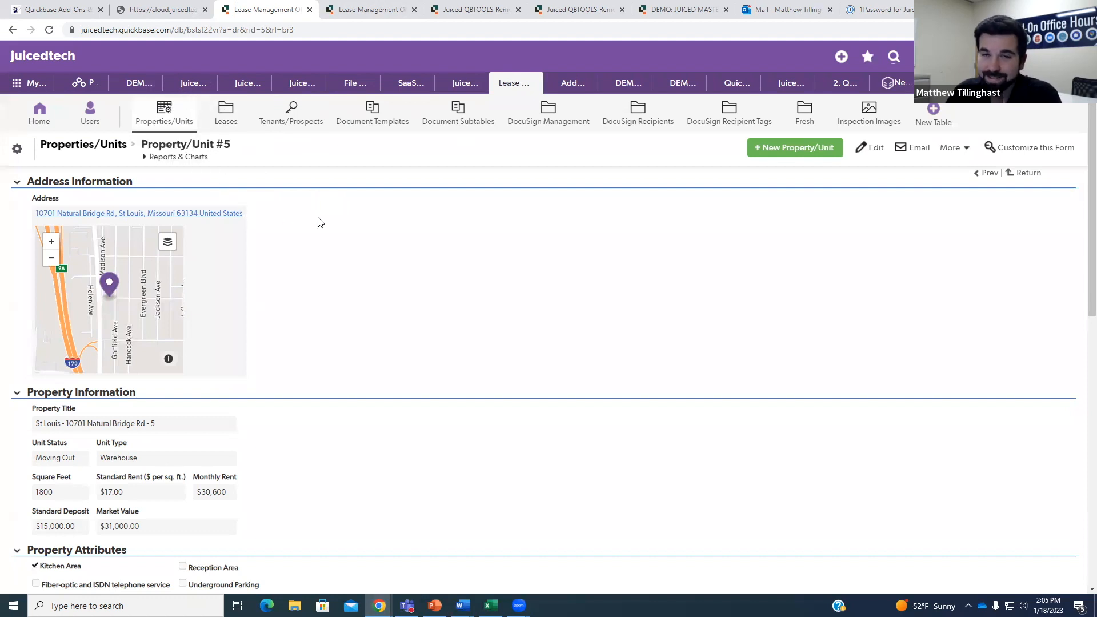
click(352, 8)
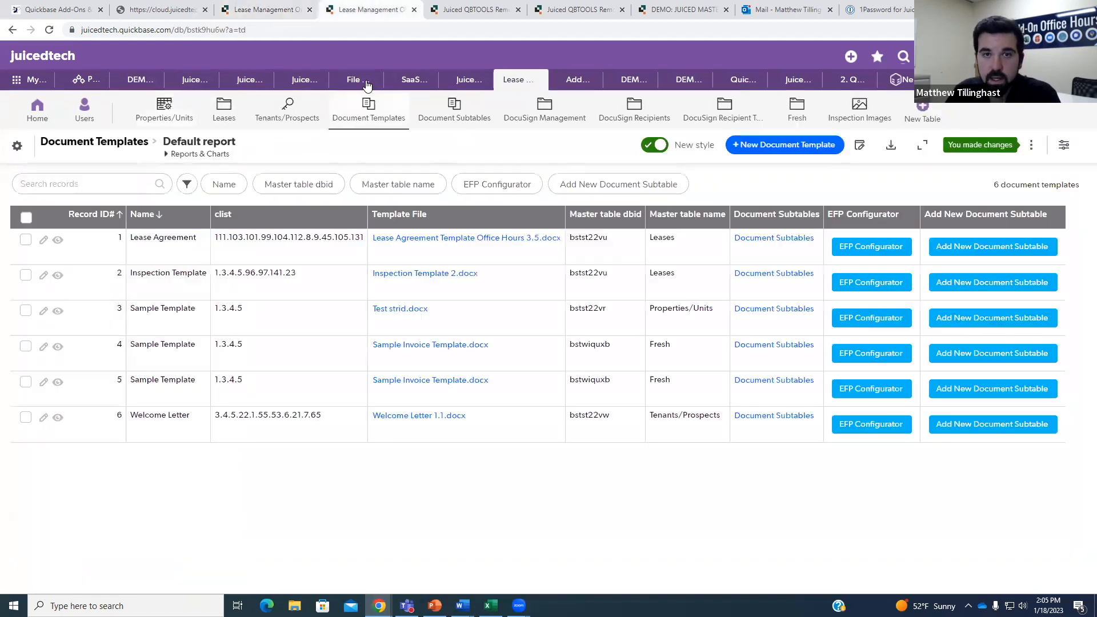
click(256, 10)
click(172, 10)
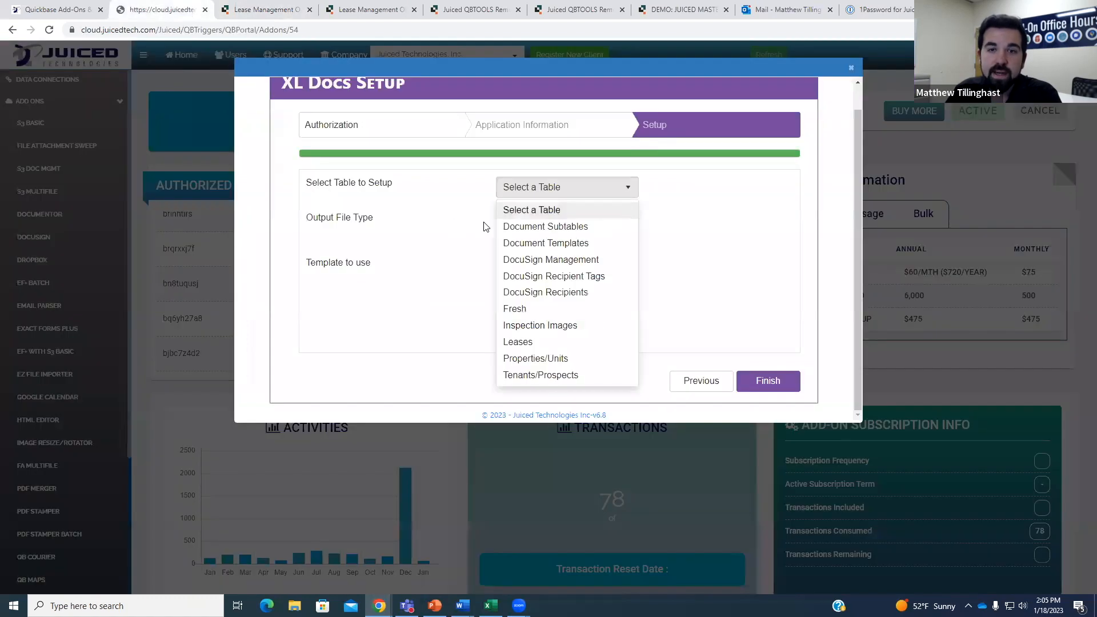
Choose Properties/Units as the table to set up, checking the Property/Unit #5 record.
click(568, 360)
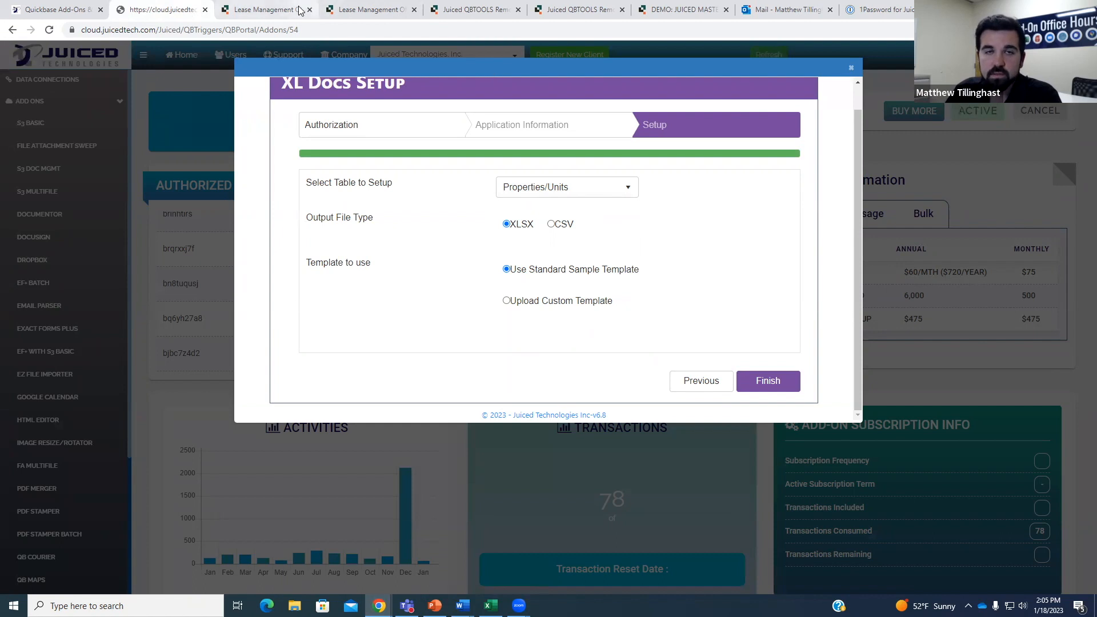
click(259, 6)
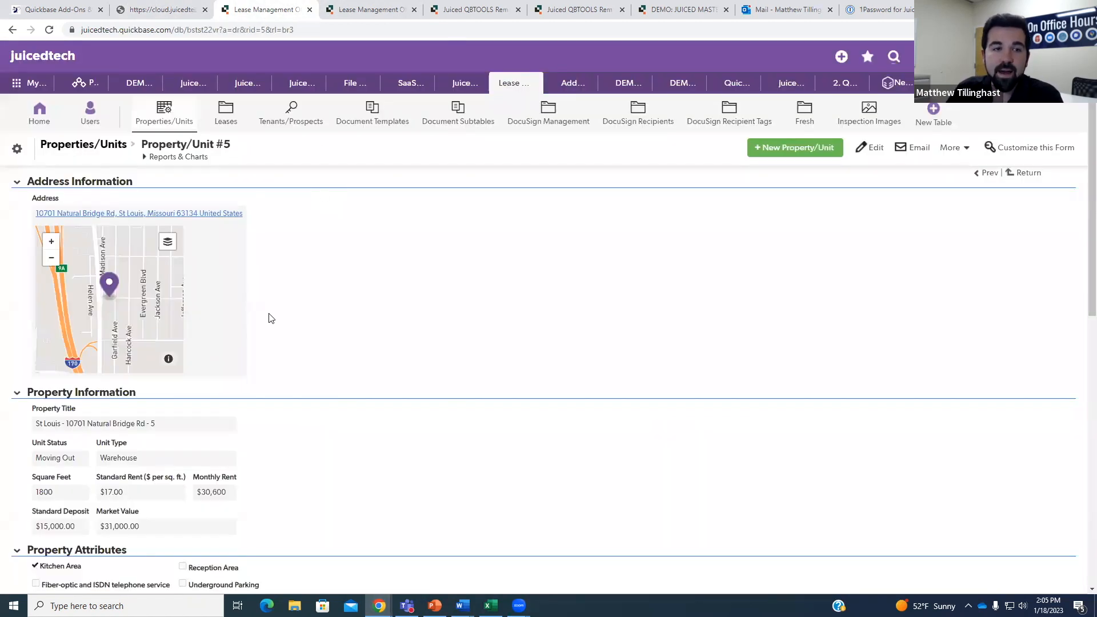
scroll(329, 257, down, 8)
scroll(297, 262, up, 7)
click(180, 11)
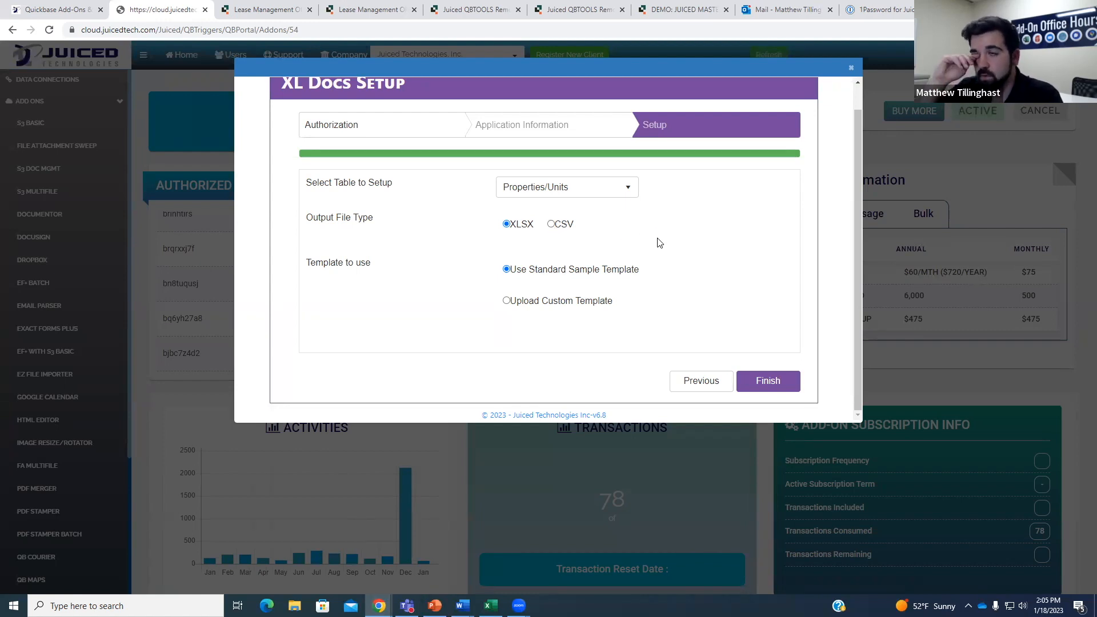
Keep XLSX as the output file type after briefly trying CSV, with the standard sample template.
click(552, 225)
click(506, 229)
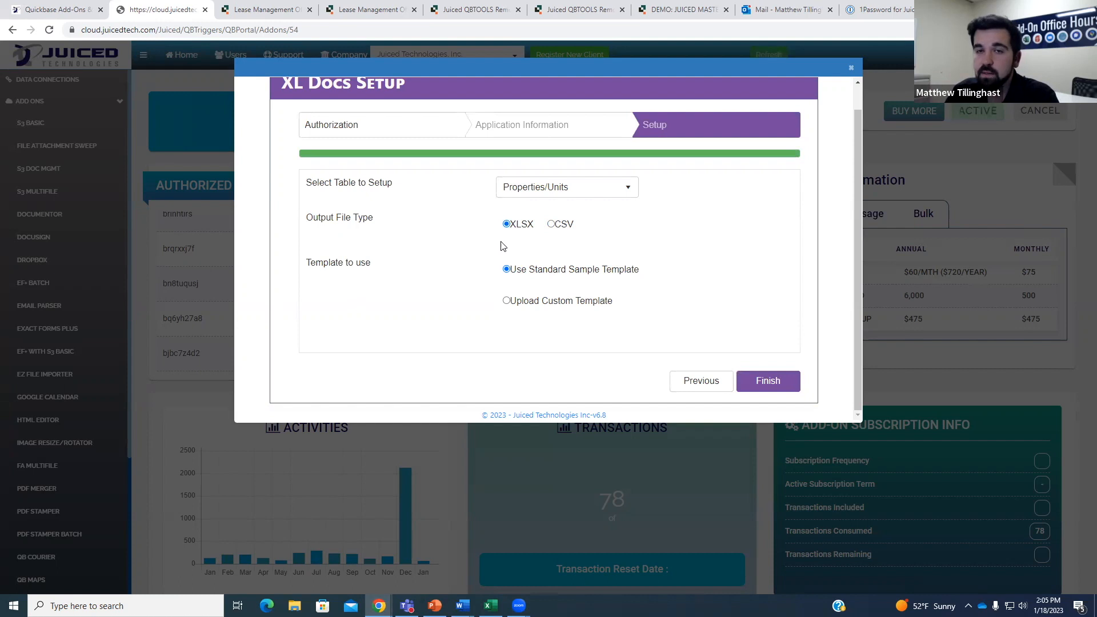
scroll(628, 257, up, 1)
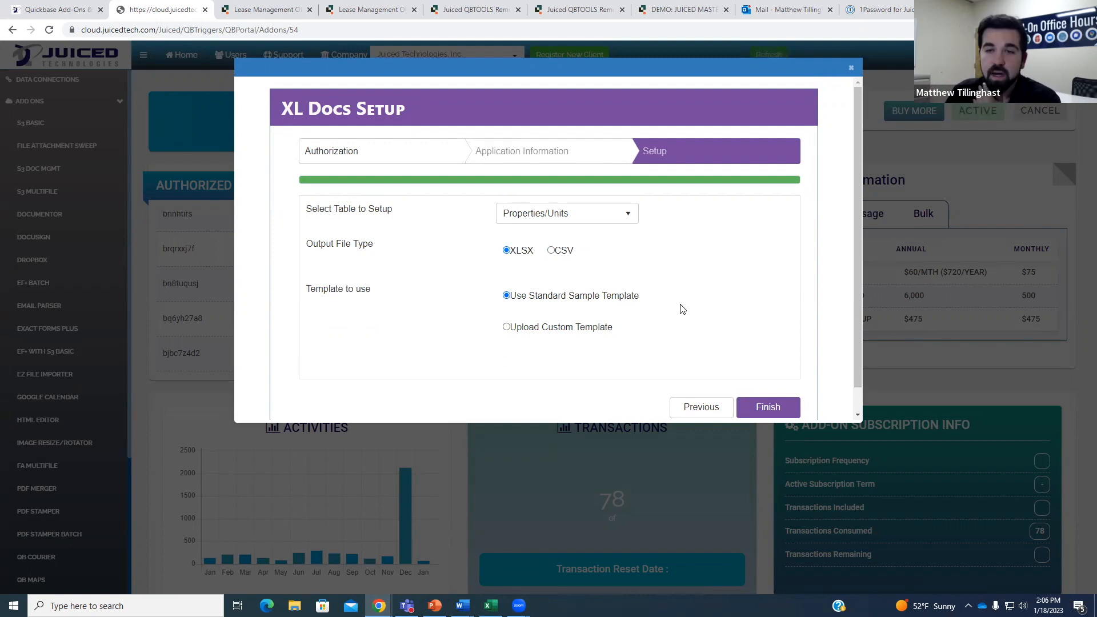
scroll(783, 385, down, 1)
Finish the XL Docs setup and review the newly added field names in the summary.
click(769, 384)
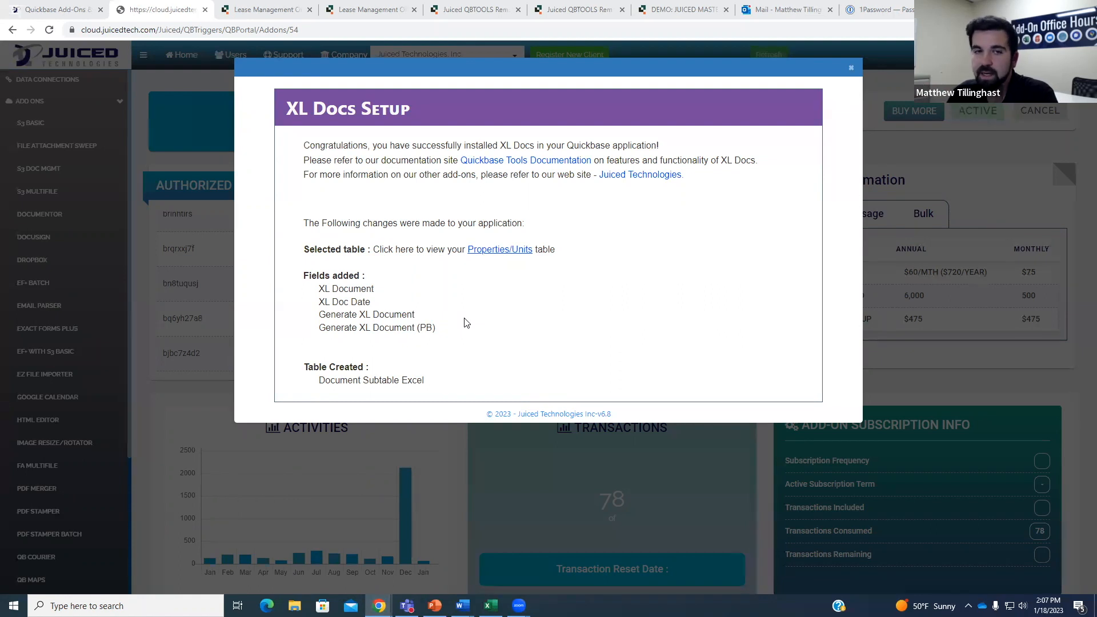
drag(330, 314, 444, 318)
Preview the Properties/Units table in Quickbase, then return to the XL Docs setup summary.
click(445, 318)
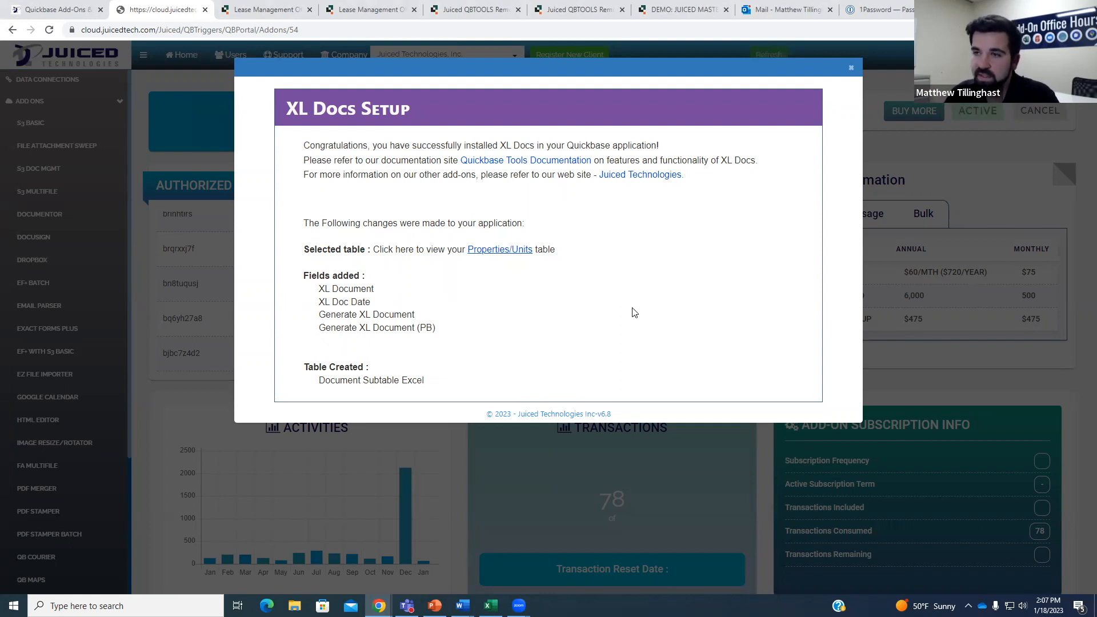
click(510, 251)
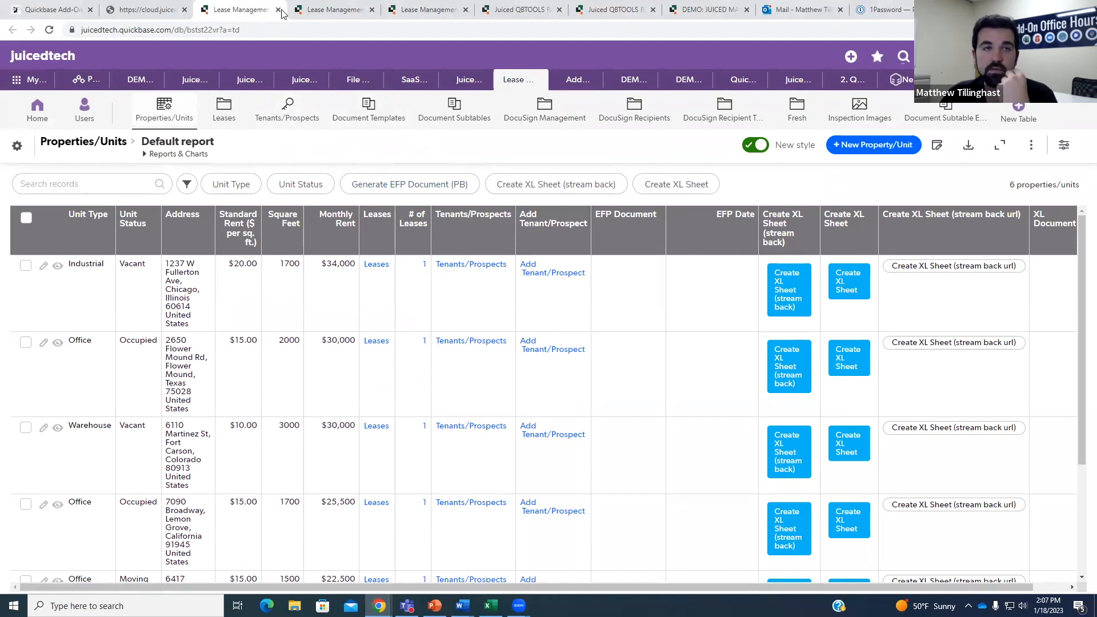
click(178, 8)
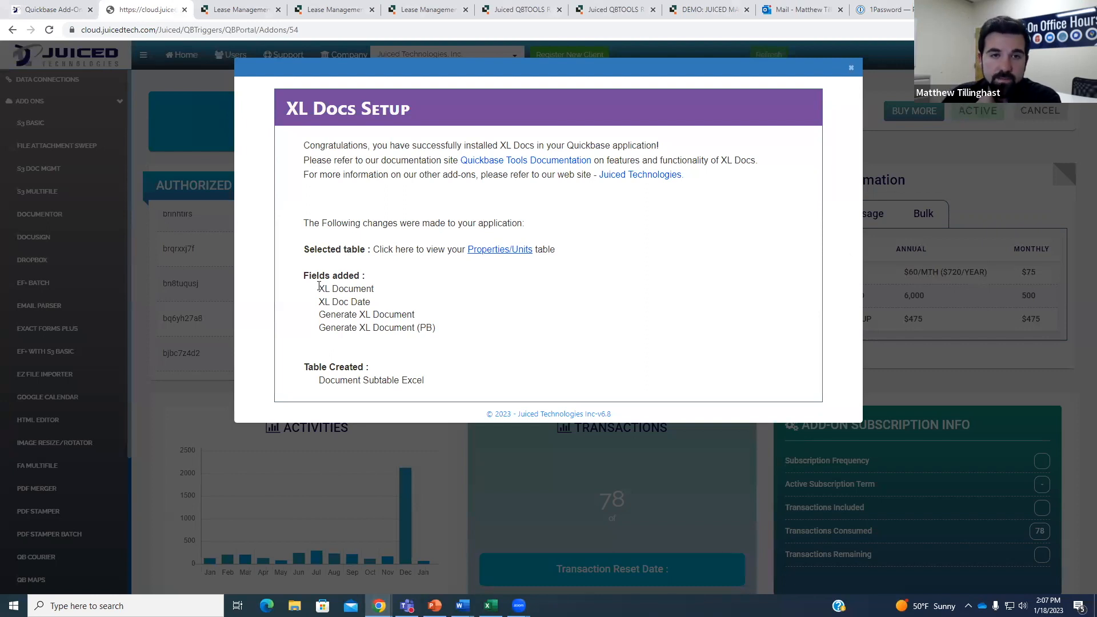
Review the list of added fields and close the XL Docs setup confirmation.
drag(356, 289, 417, 329)
click(405, 366)
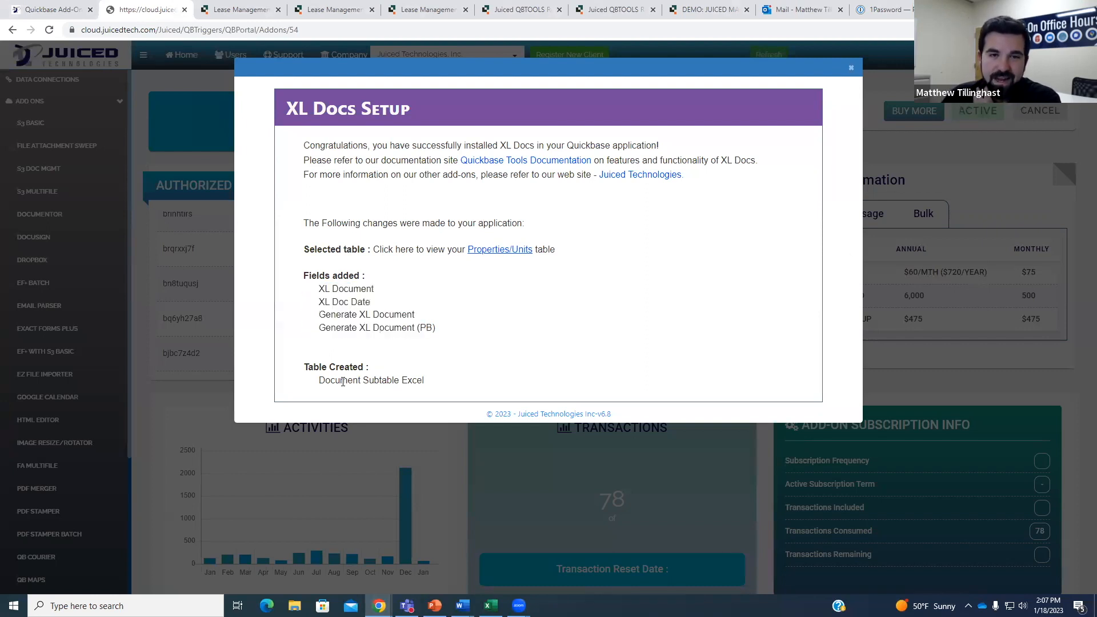
click(851, 67)
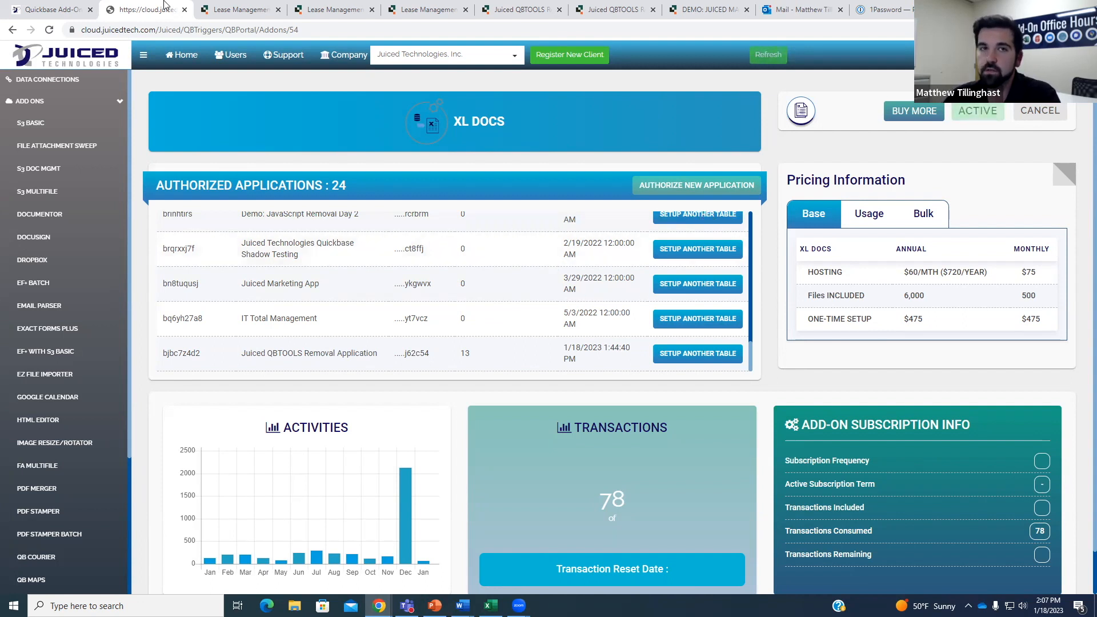
click(238, 11)
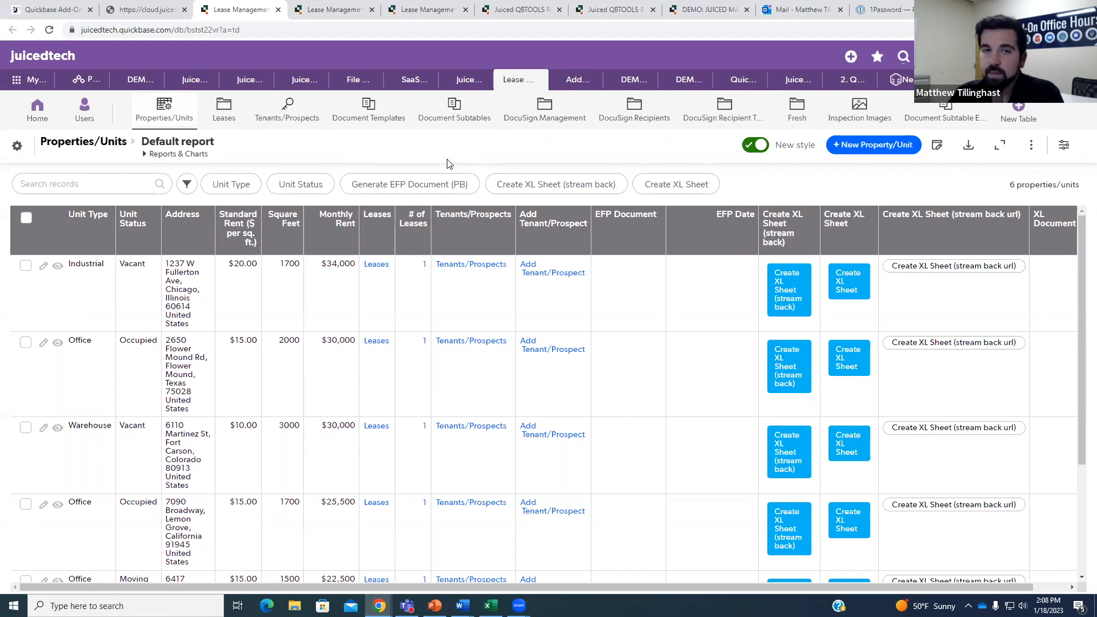
Reload the Properties/Units report and open the St Louis warehouse unit's record.
scroll(379, 277, down, 3)
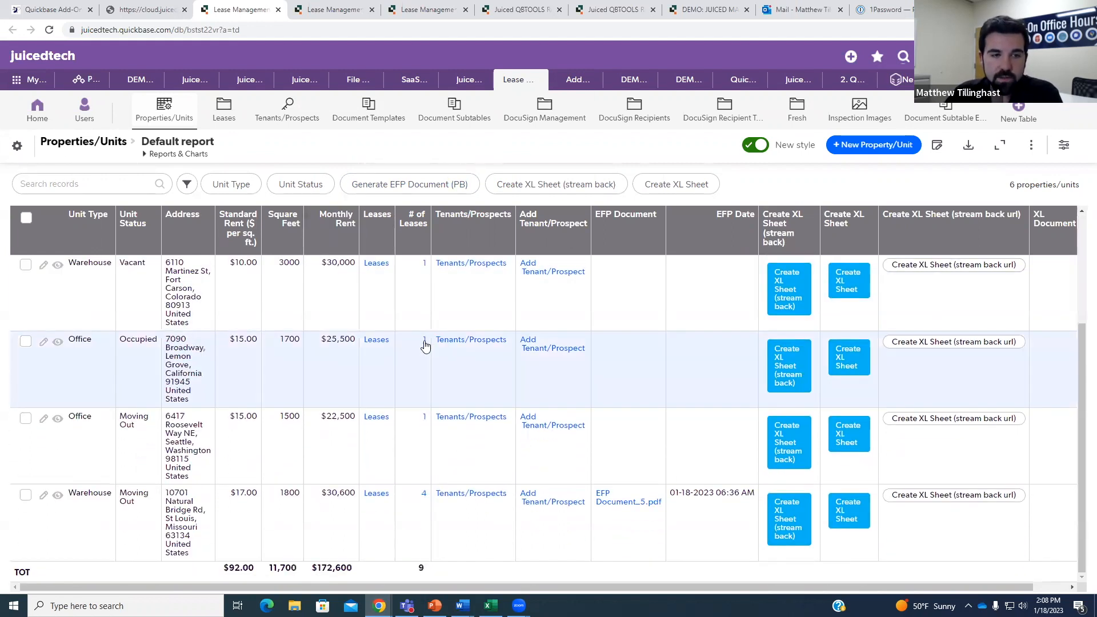
scroll(462, 360, up, 2)
click(174, 129)
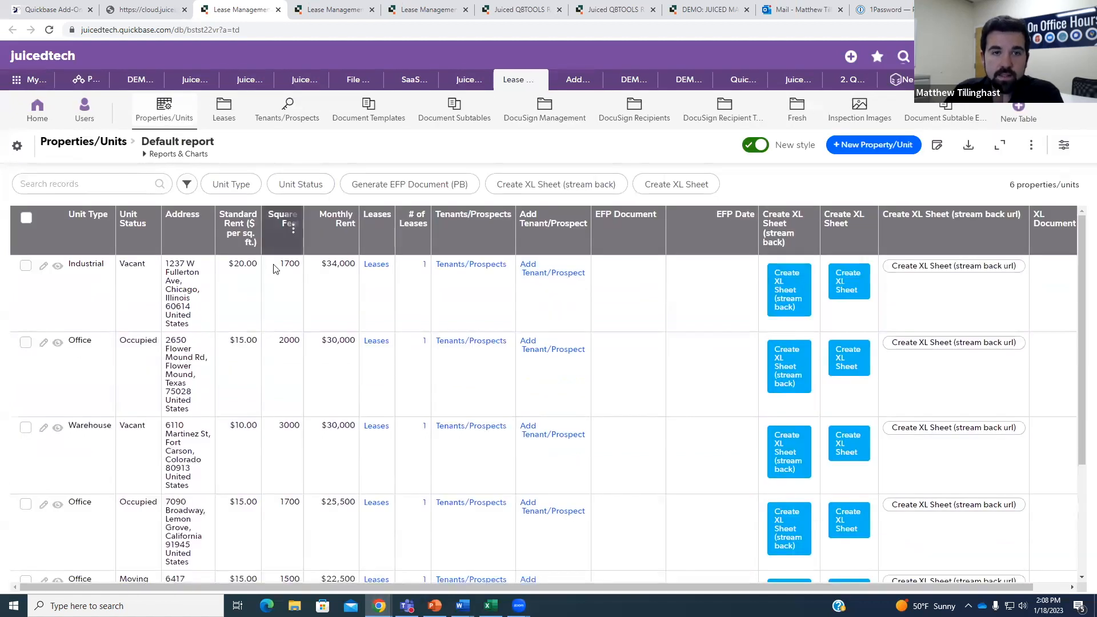
scroll(346, 292, down, 3)
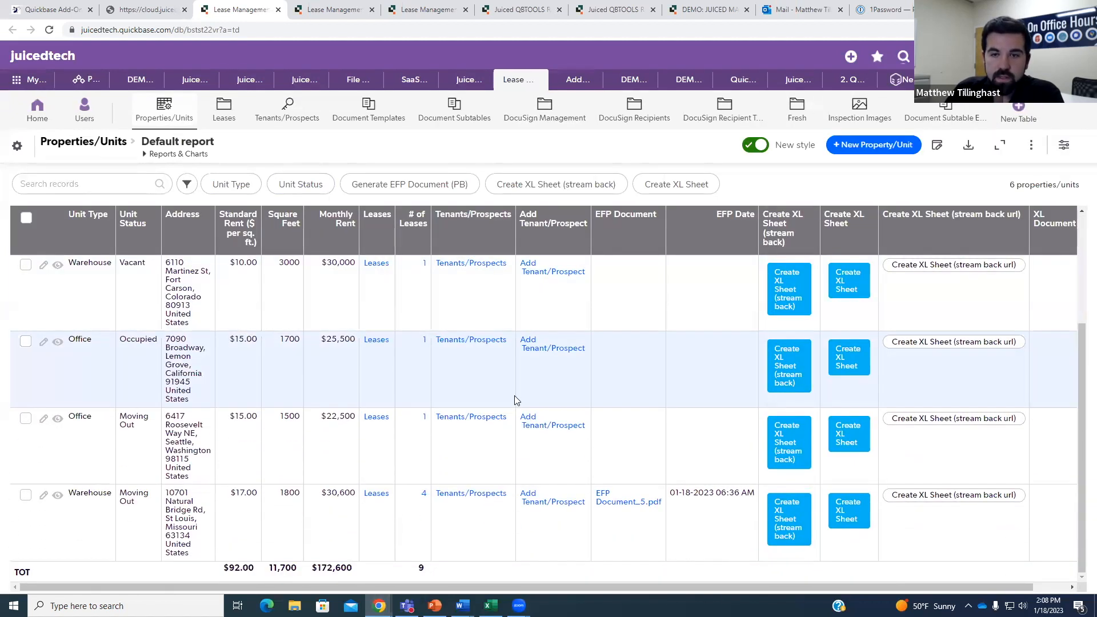
click(58, 495)
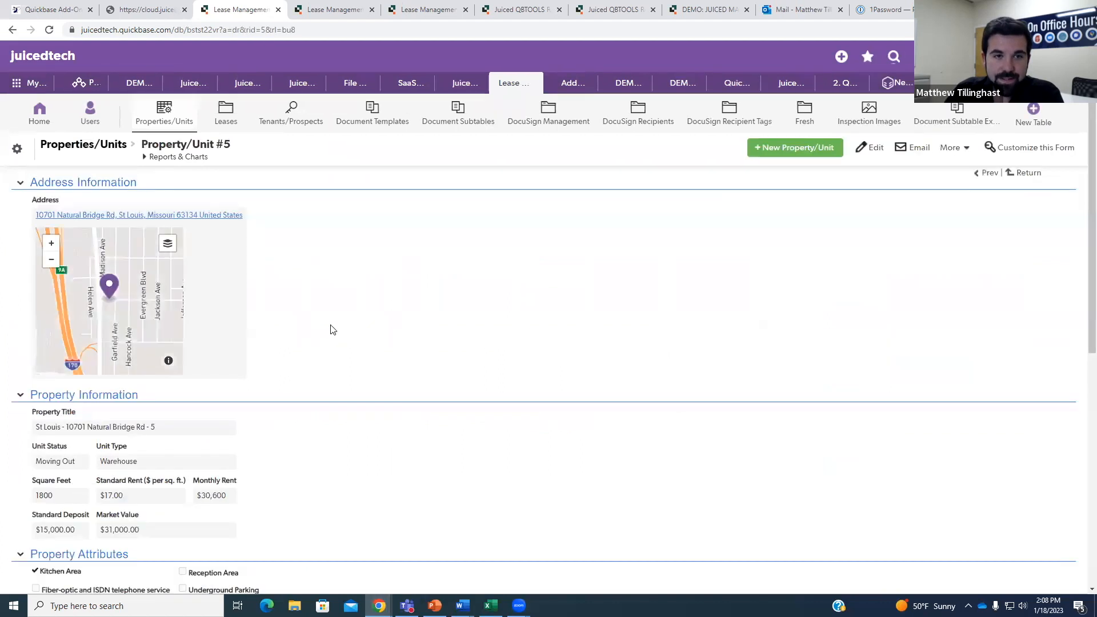
Open the Property form in the Quickbase layout editor.
scroll(341, 314, down, 7)
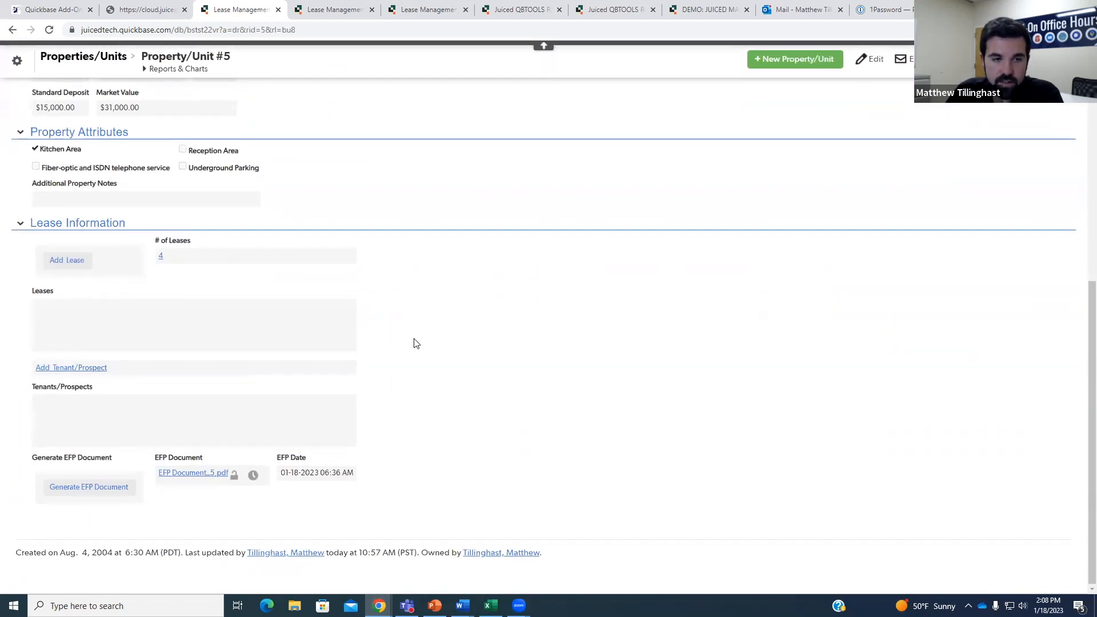
scroll(424, 343, down, 3)
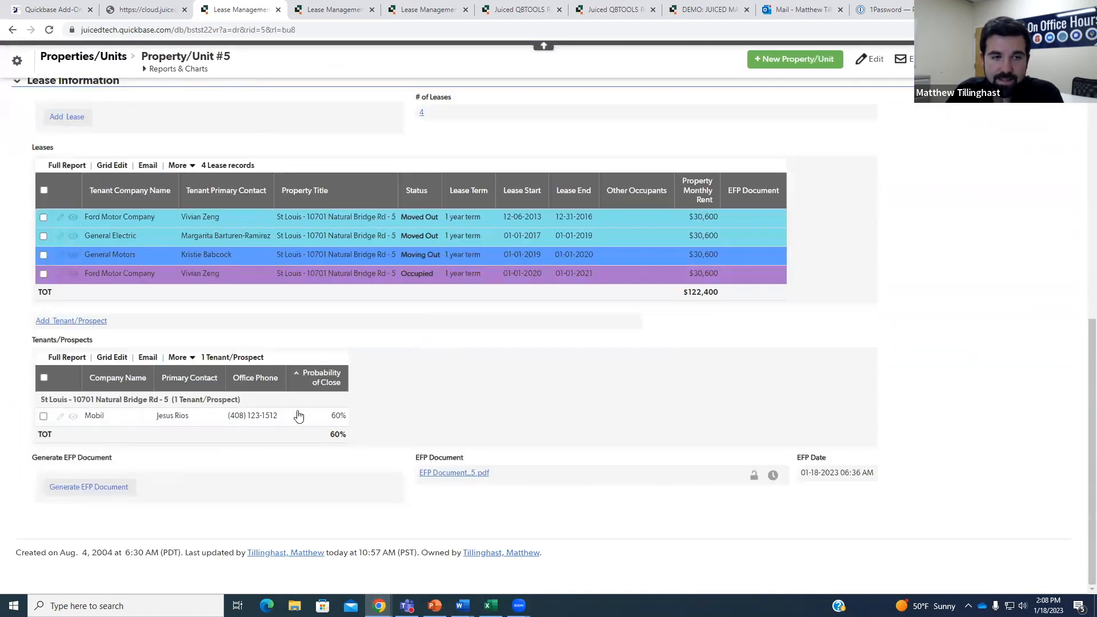
scroll(803, 286, up, 1)
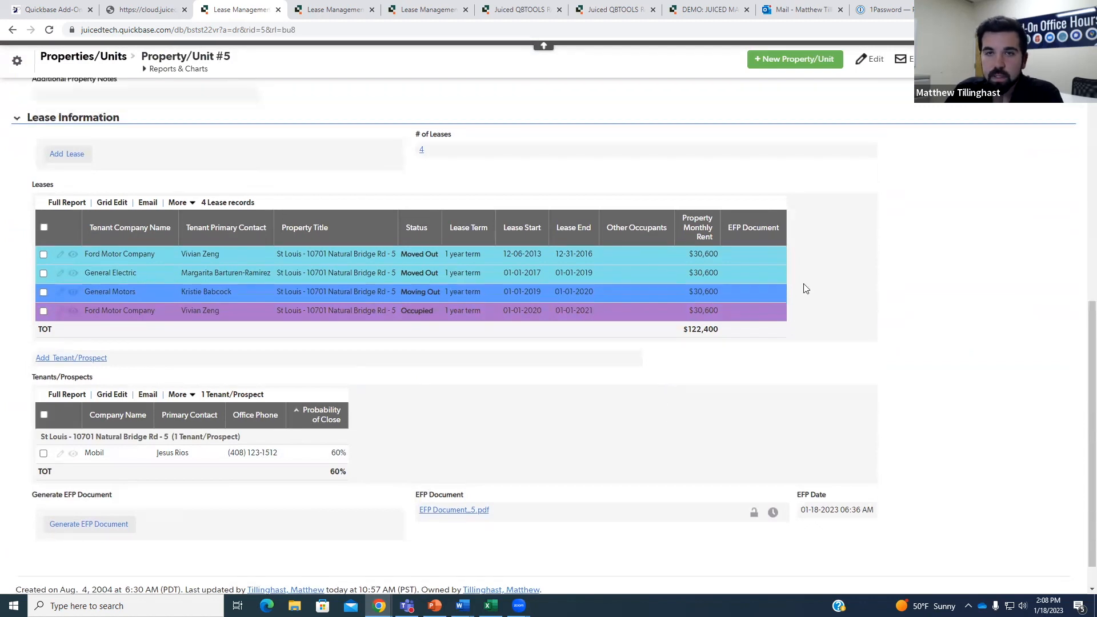
click(17, 60)
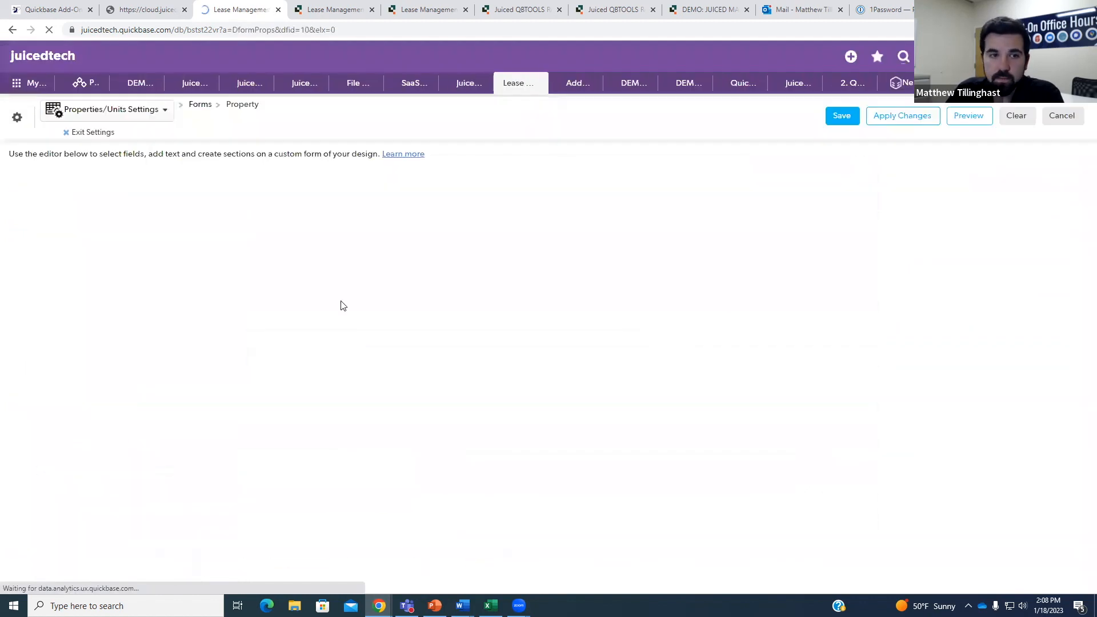
Add an 'XL Docs' section heading after the EFP fields, with labels shown above fields.
scroll(200, 294, down, 5)
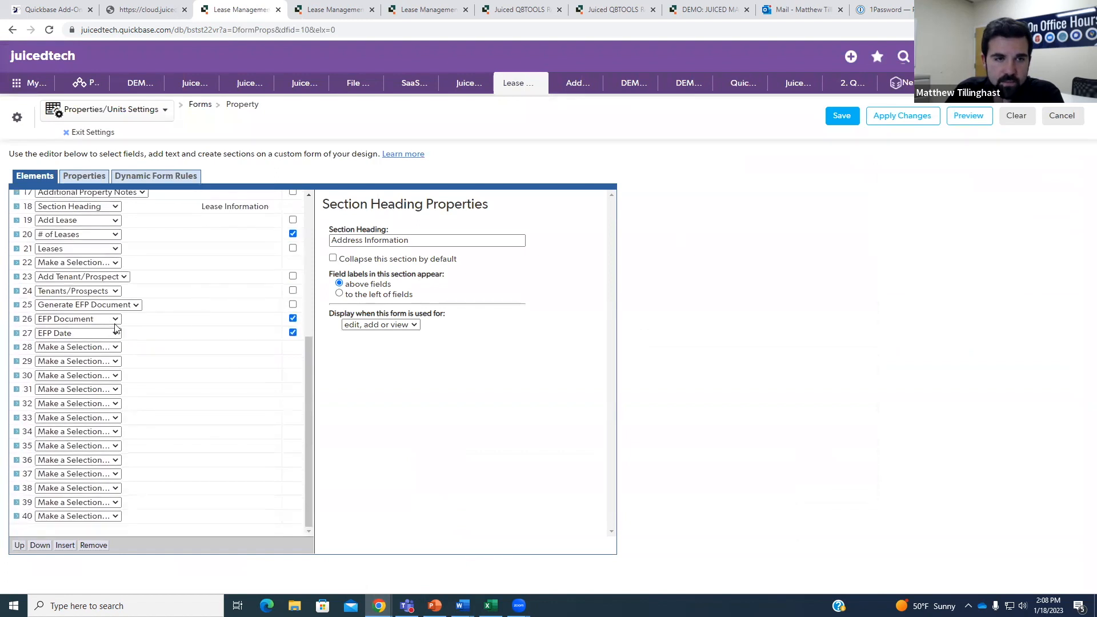
click(98, 353)
click(107, 377)
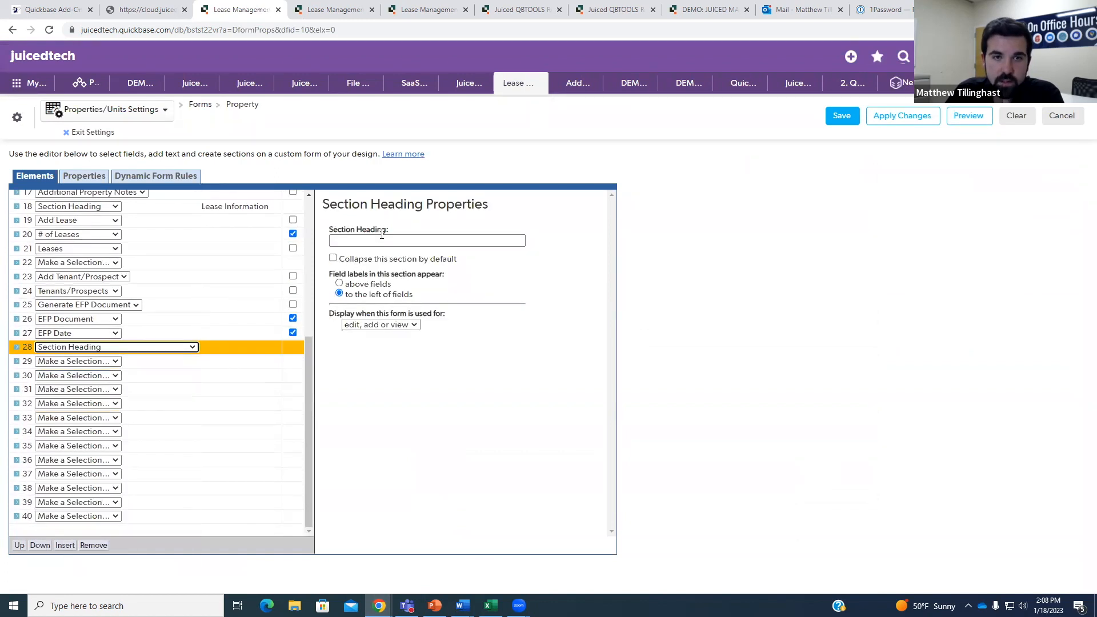
click(386, 241)
text(XL Docs)
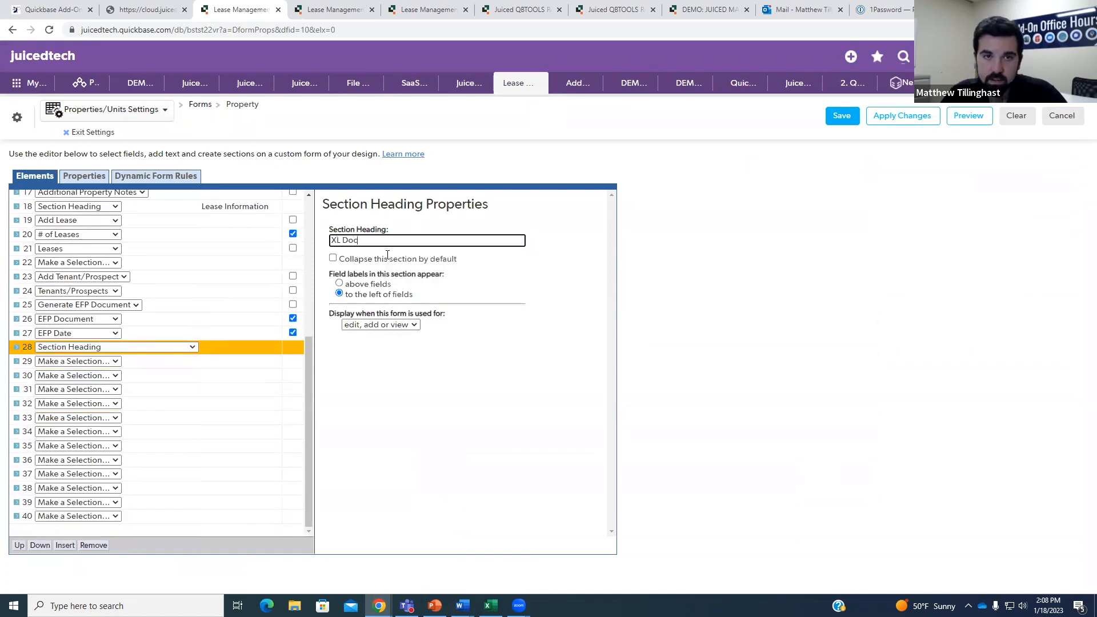
click(339, 284)
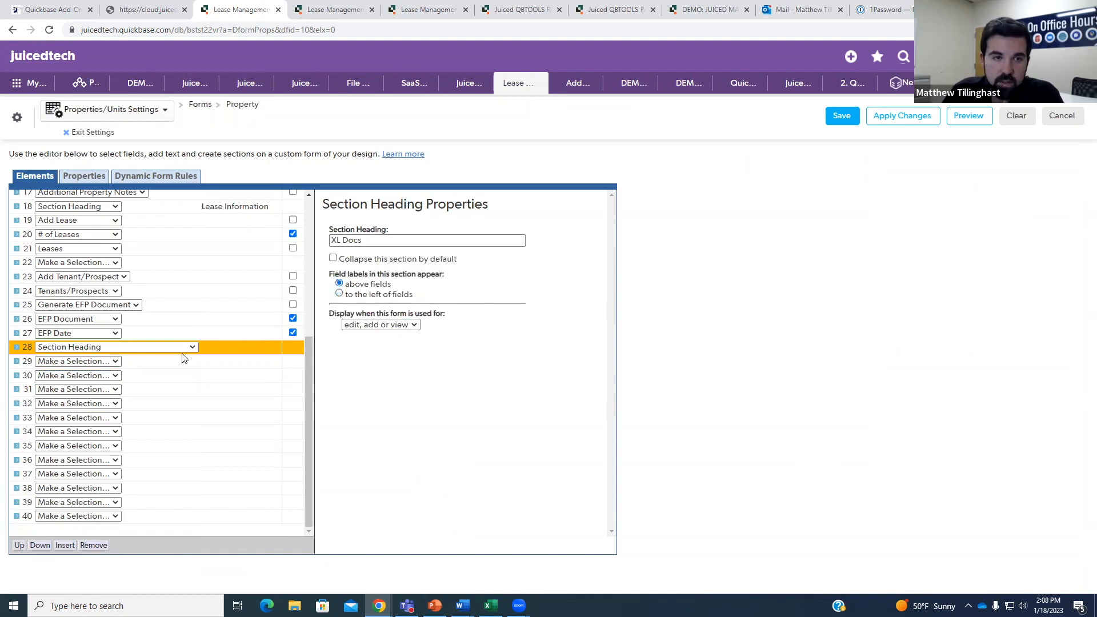
Add Create XL Sheet, Create XL Sheet (stream back), XL Doc Date and XL Document to the section.
click(114, 362)
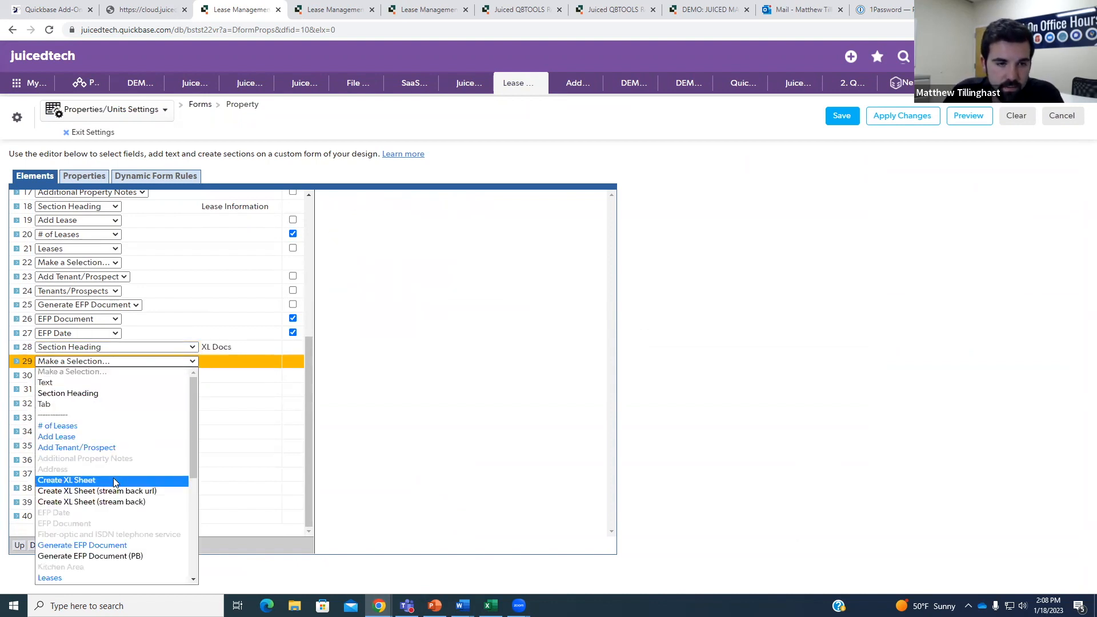
click(113, 481)
click(109, 378)
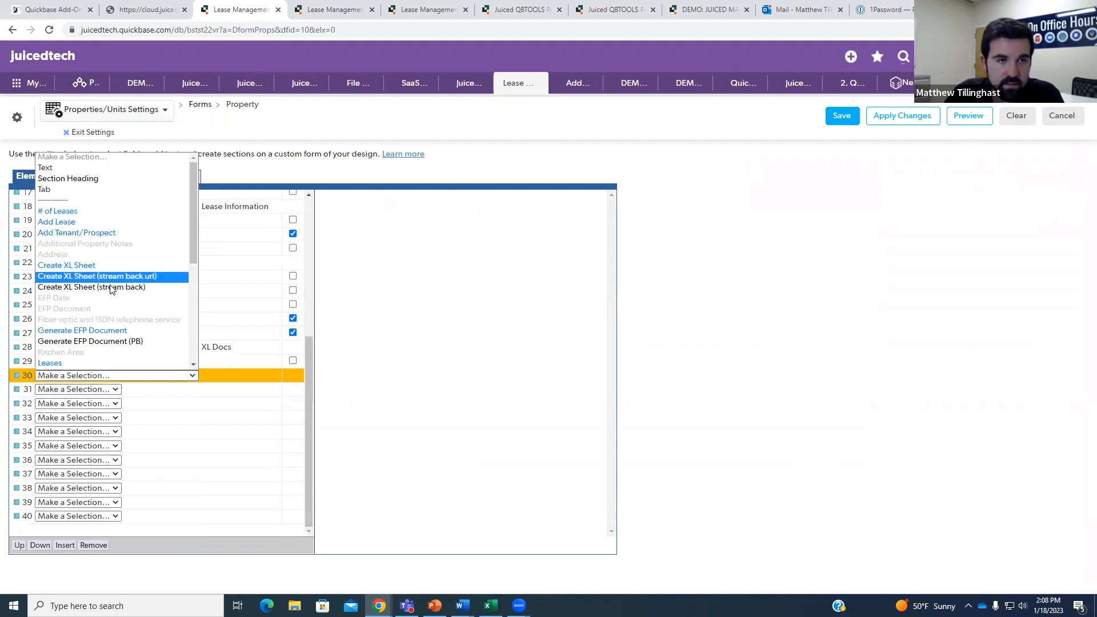
click(111, 290)
click(86, 390)
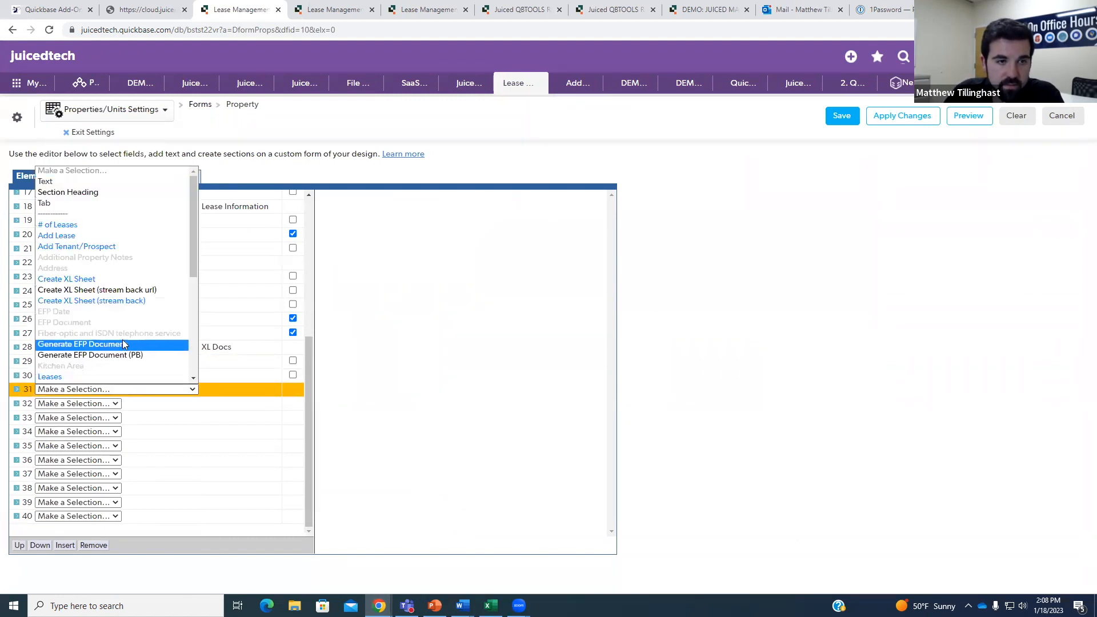
scroll(121, 337, down, 3)
scroll(118, 331, down, 3)
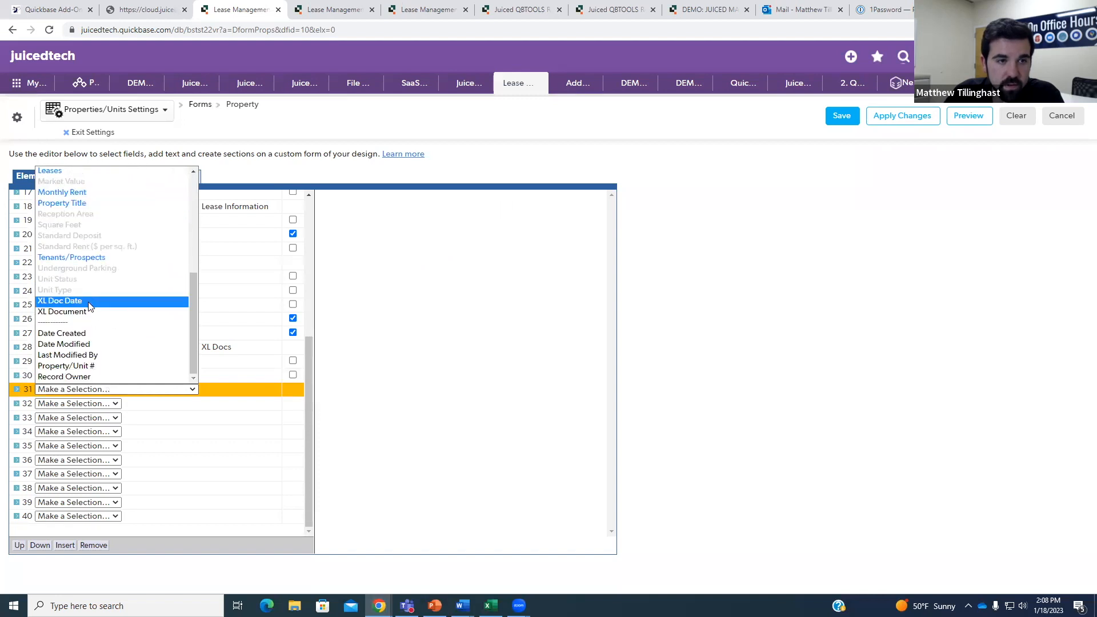
click(88, 301)
click(86, 403)
scroll(120, 363, down, 6)
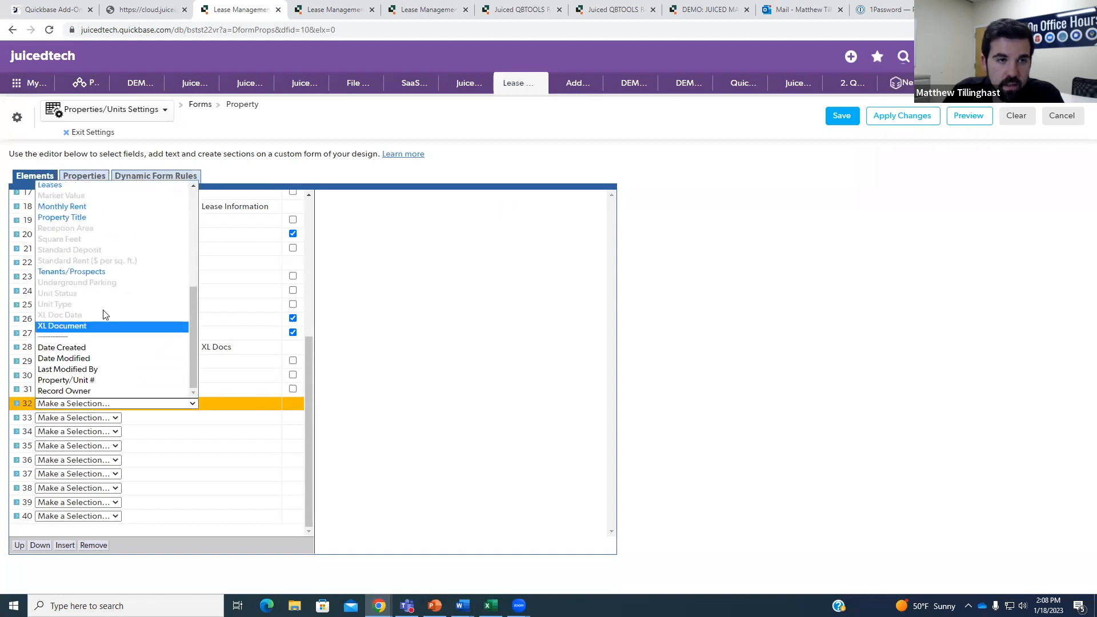
click(102, 327)
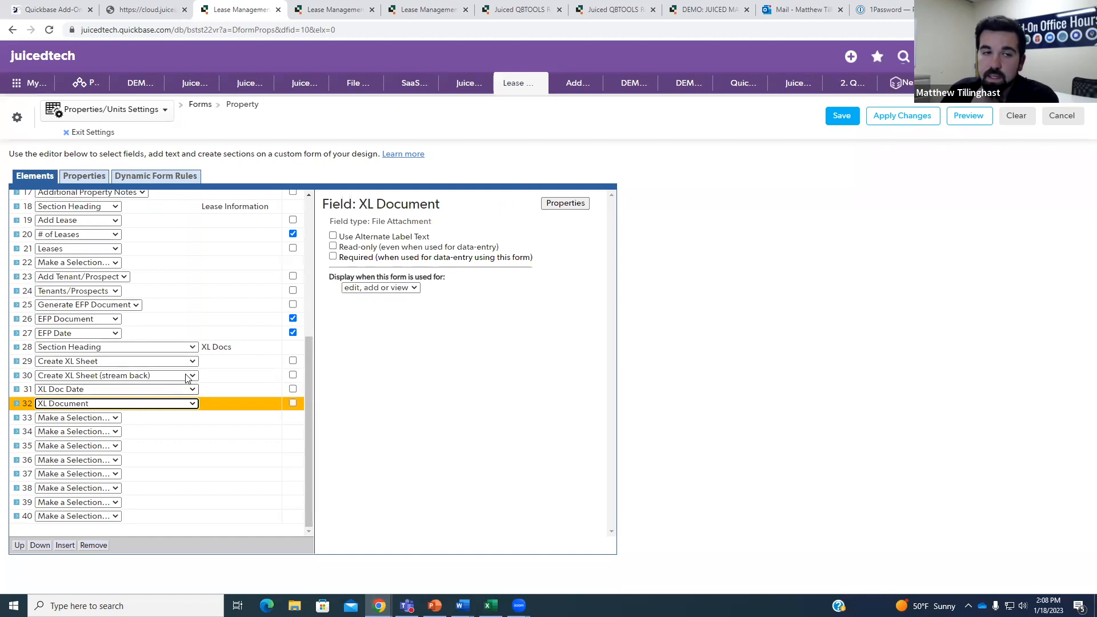
Keep the stream-back, XL Doc Date and XL Document fields on the same line and save the form.
click(293, 374)
click(293, 389)
click(292, 403)
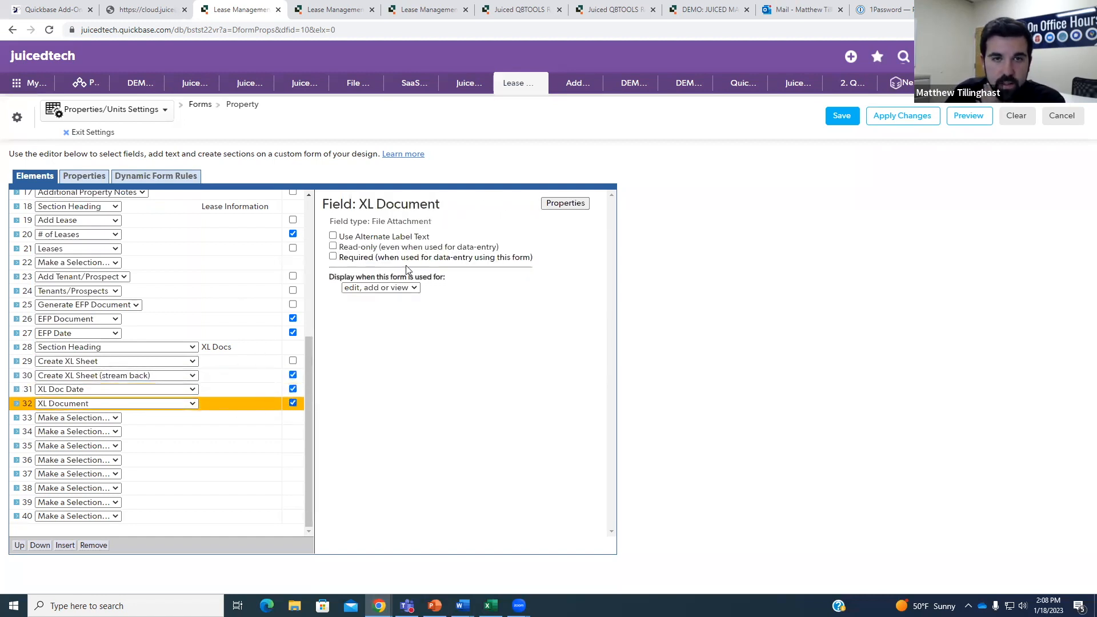
click(835, 117)
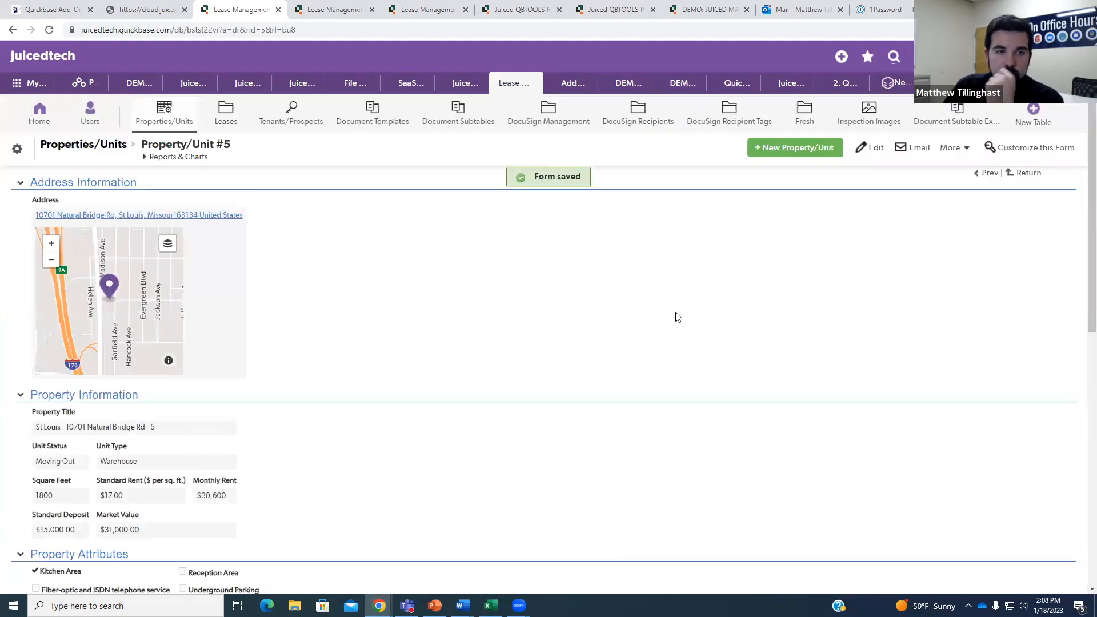
Edit the Create XL Sheet field's properties and enlarge the formula editor to show every line.
scroll(680, 319, down, 10)
scroll(628, 361, down, 3)
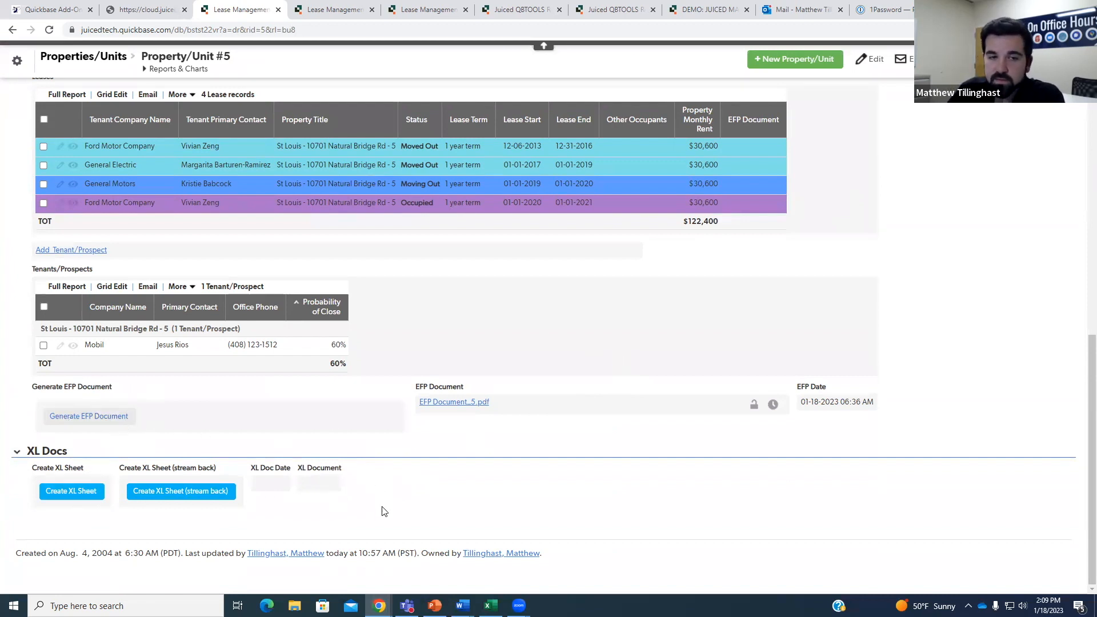
right_click(105, 507)
click(135, 496)
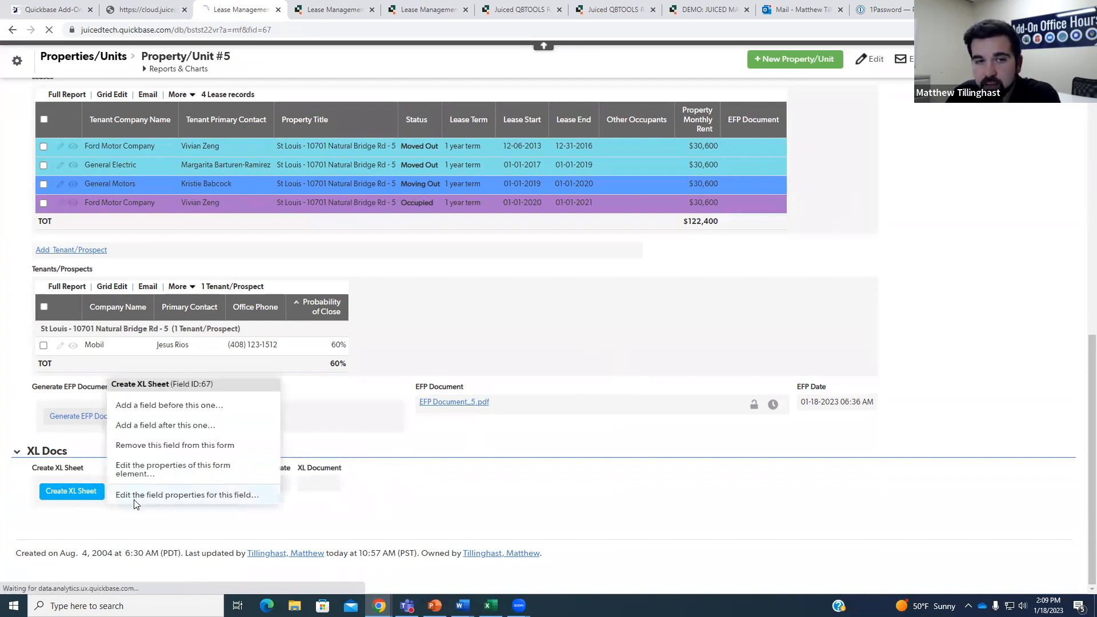
drag(893, 473, 958, 509)
drag(163, 351, 568, 357)
click(444, 374)
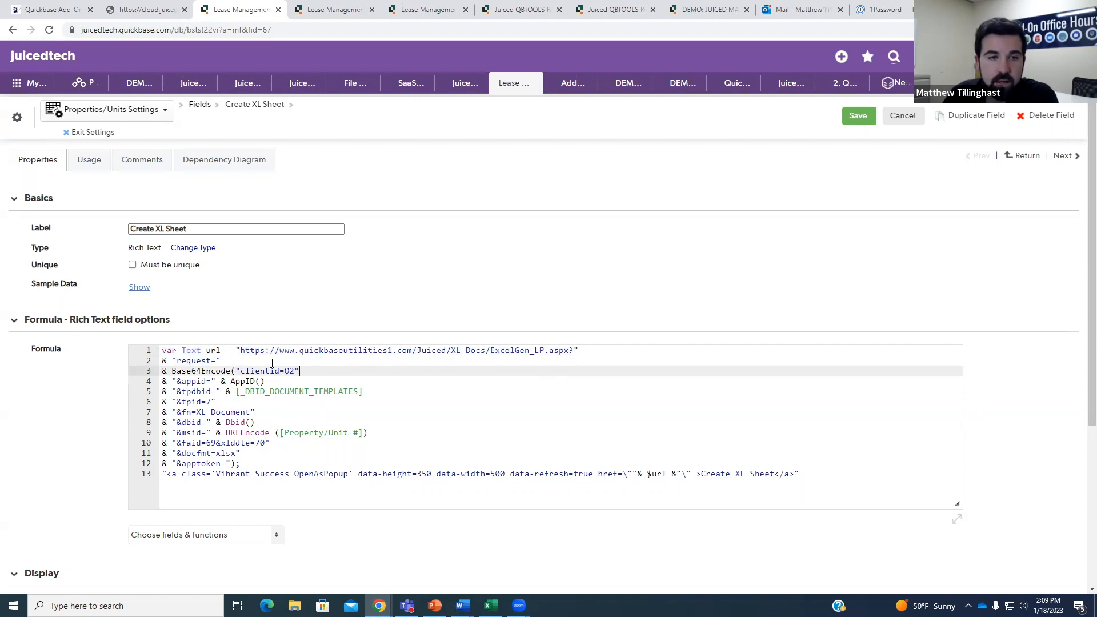
drag(176, 361, 256, 371)
click(237, 371)
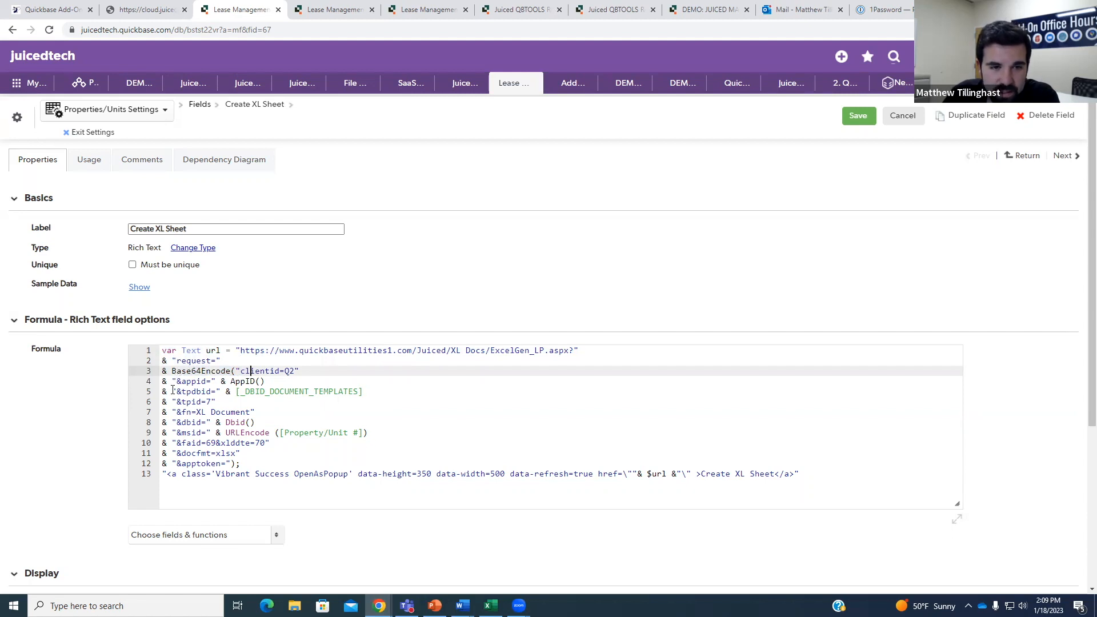
drag(171, 402, 208, 389)
click(208, 383)
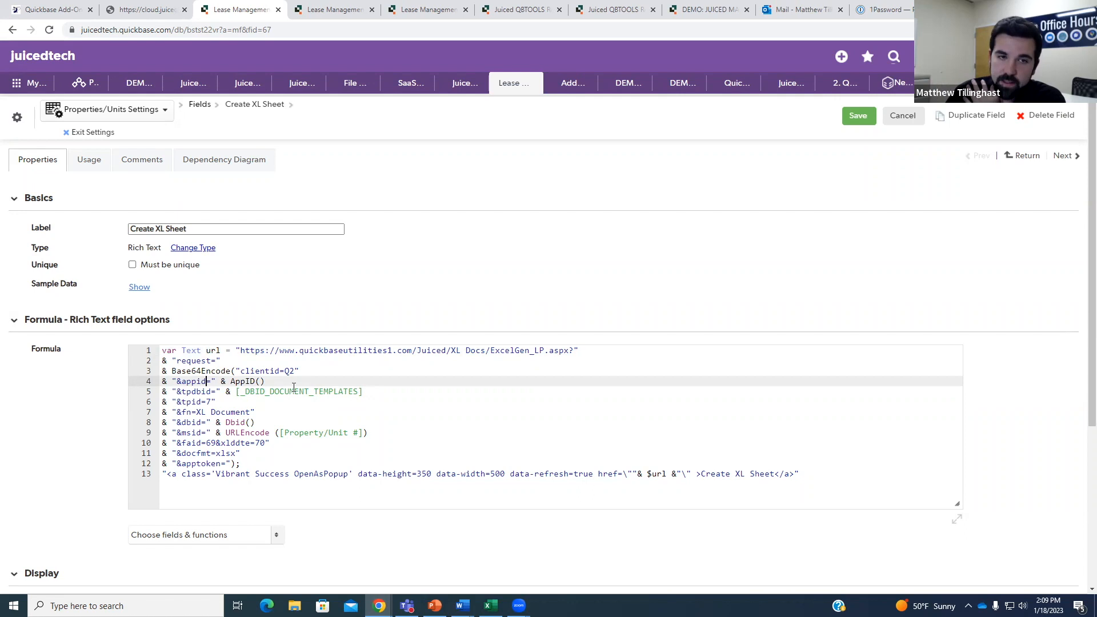
click(230, 401)
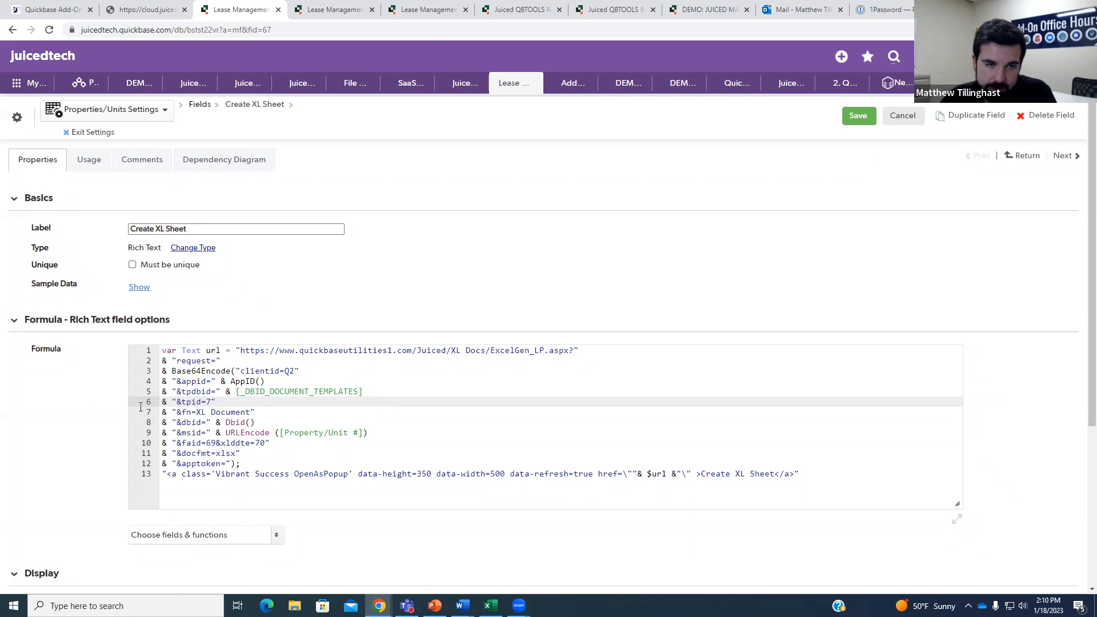
Change the file name on the &fn= line of the formula to Unit_Lease_Report.
scroll(173, 402, down, 1)
click(199, 354)
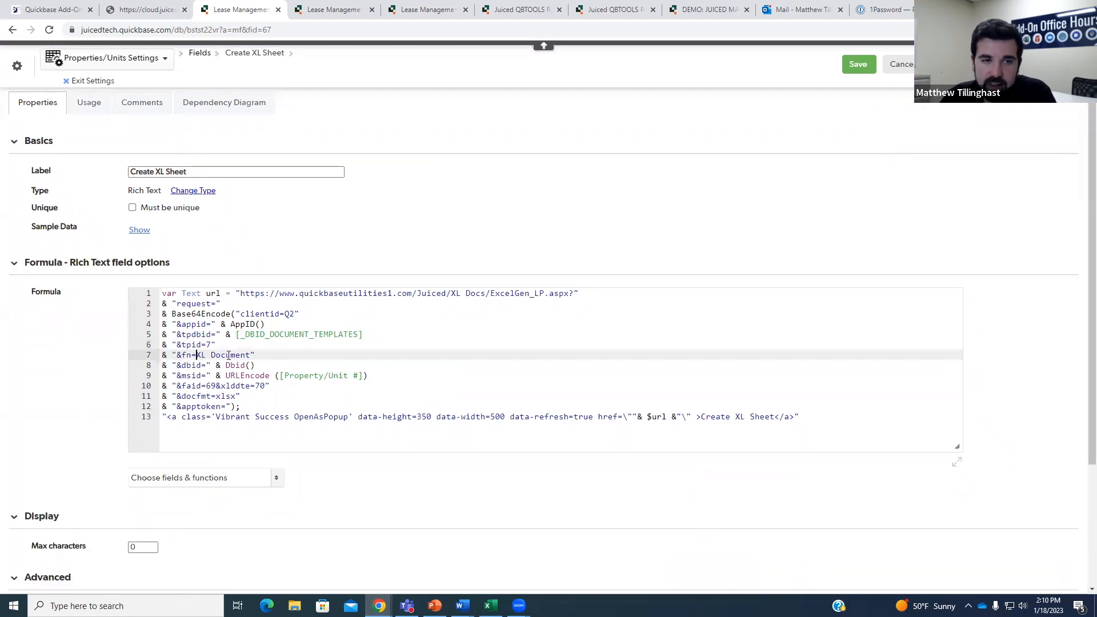
click(252, 355)
key(BackSpace)
key(BackSpace)
key(BackSpace)
key(BackSpace)
key(BackSpace)
key(BackSpace)
key(BackSpace)
key(BackSpace)
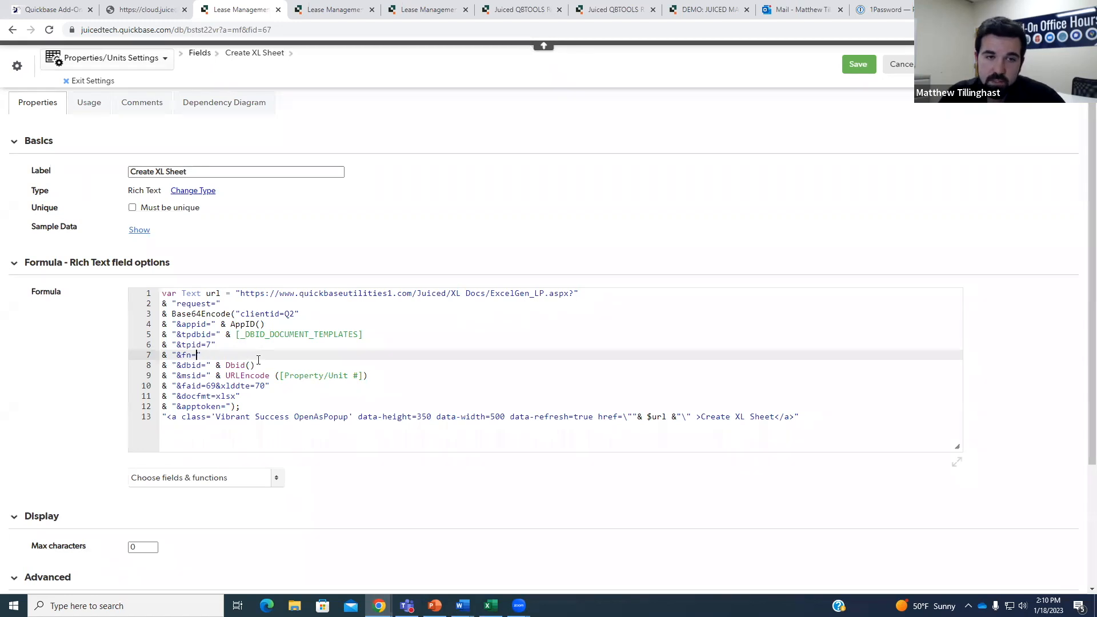
text(Unit)
key(BackSpace)
text(_Lease)
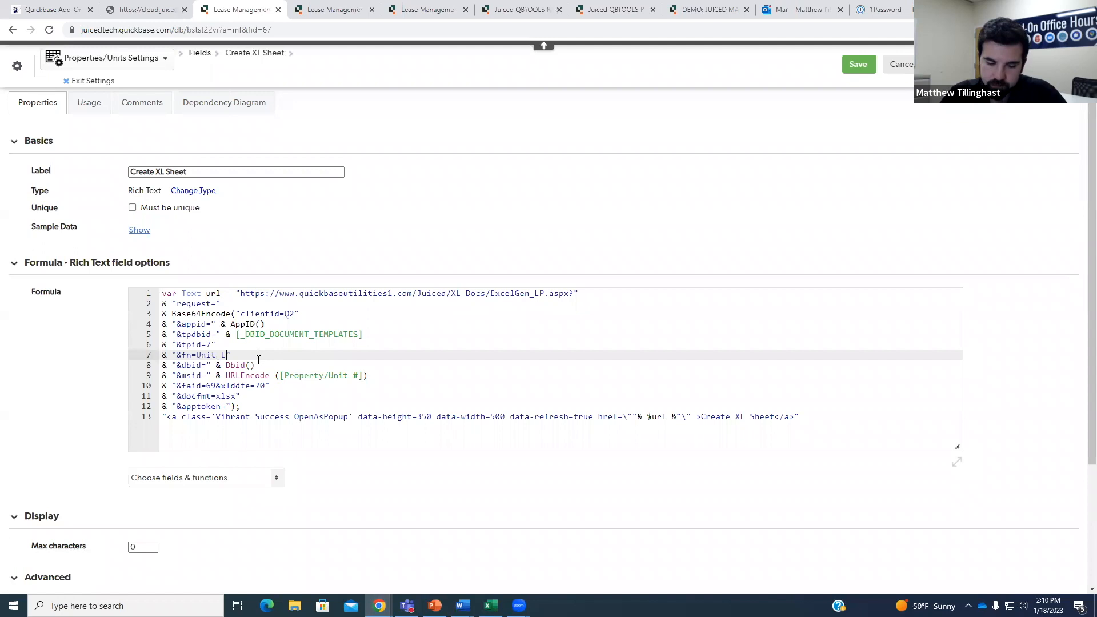
text(_Report)
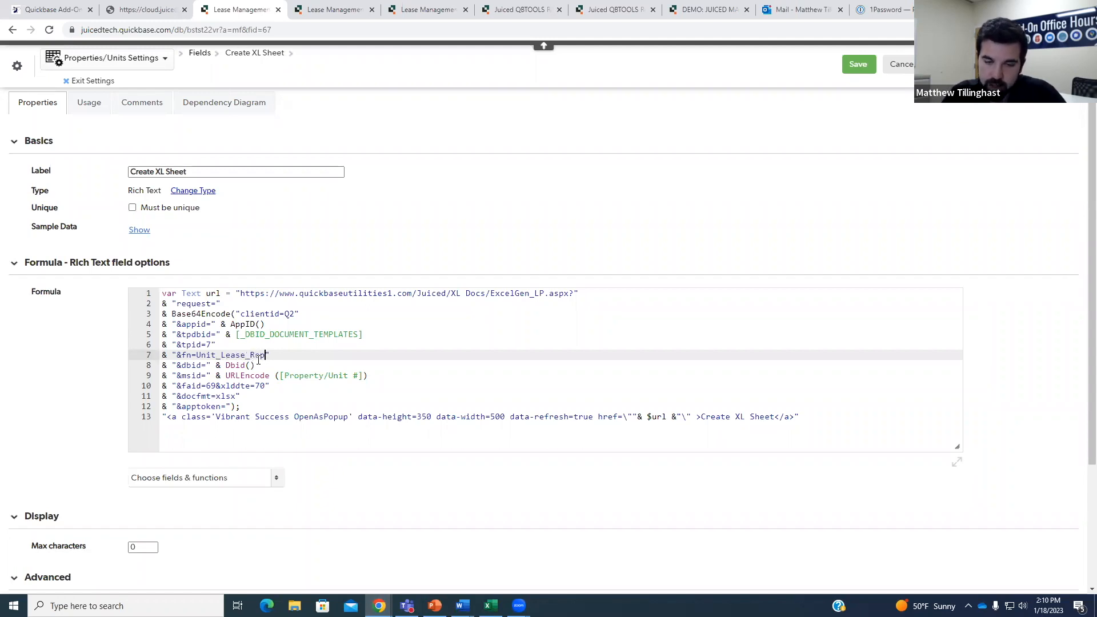
Walk through the file name, Dbid(), msid and Property/Unit record id lines of the formula.
click(281, 369)
click(296, 356)
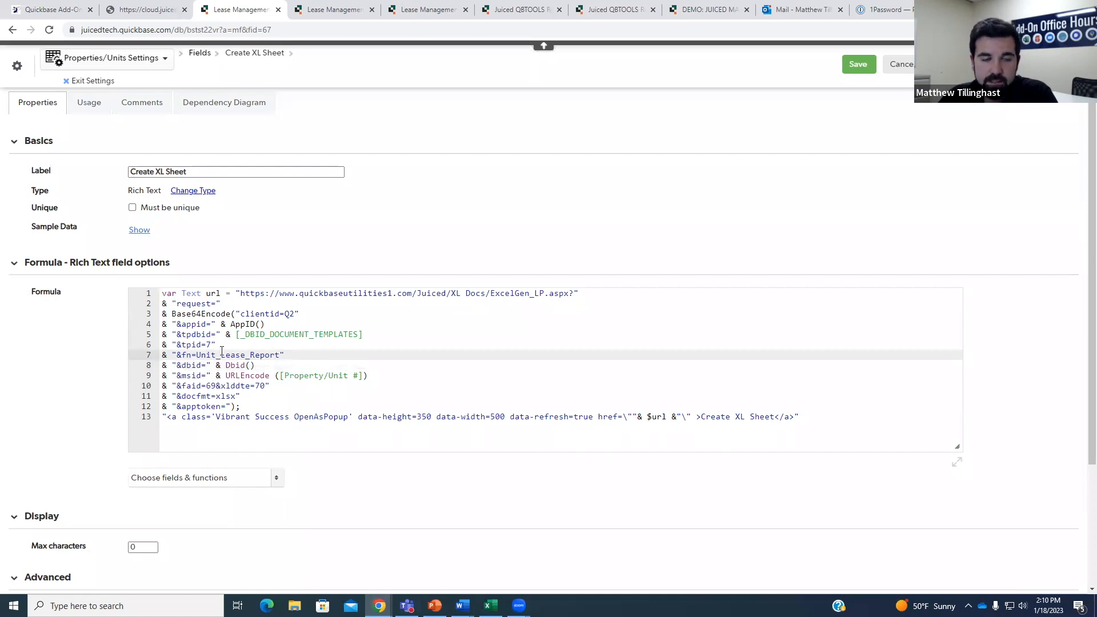
click(306, 368)
click(313, 372)
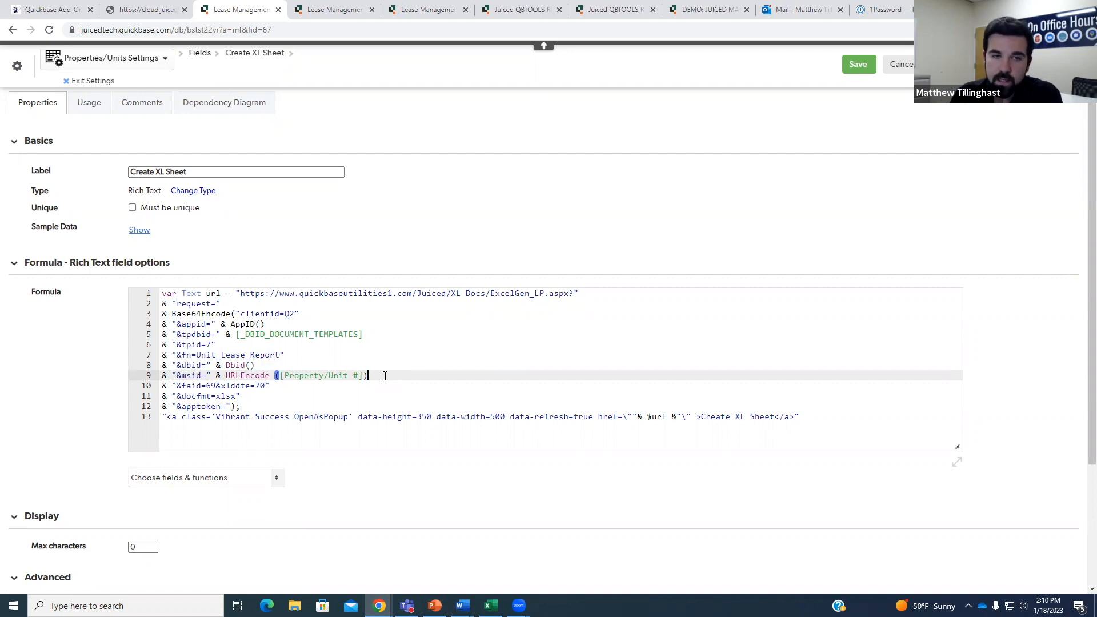
click(212, 355)
click(241, 356)
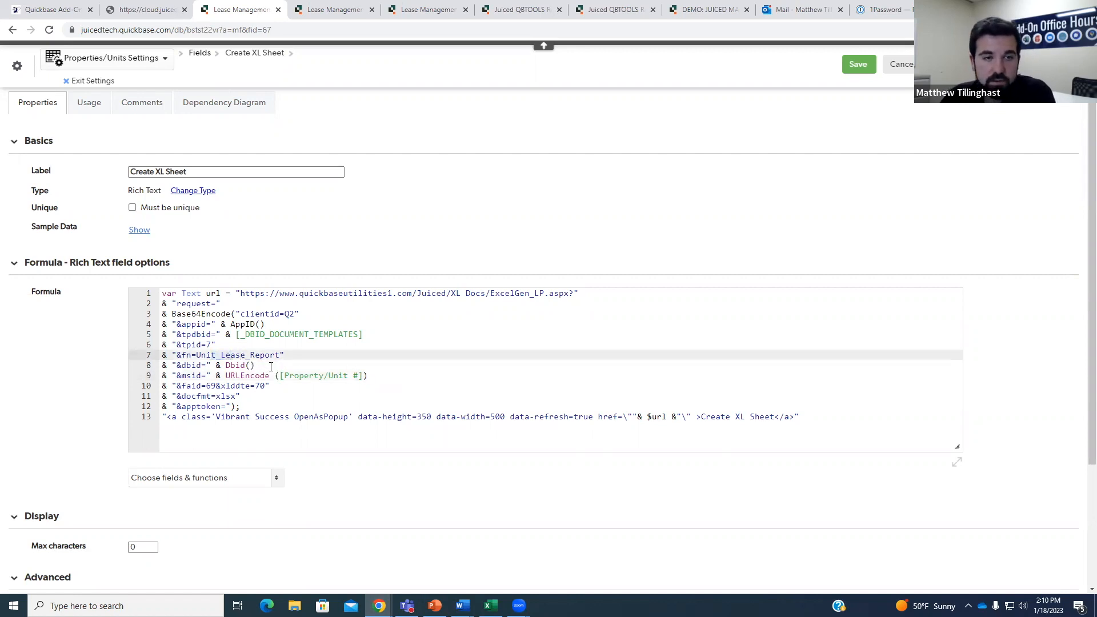
click(256, 366)
drag(165, 364, 368, 376)
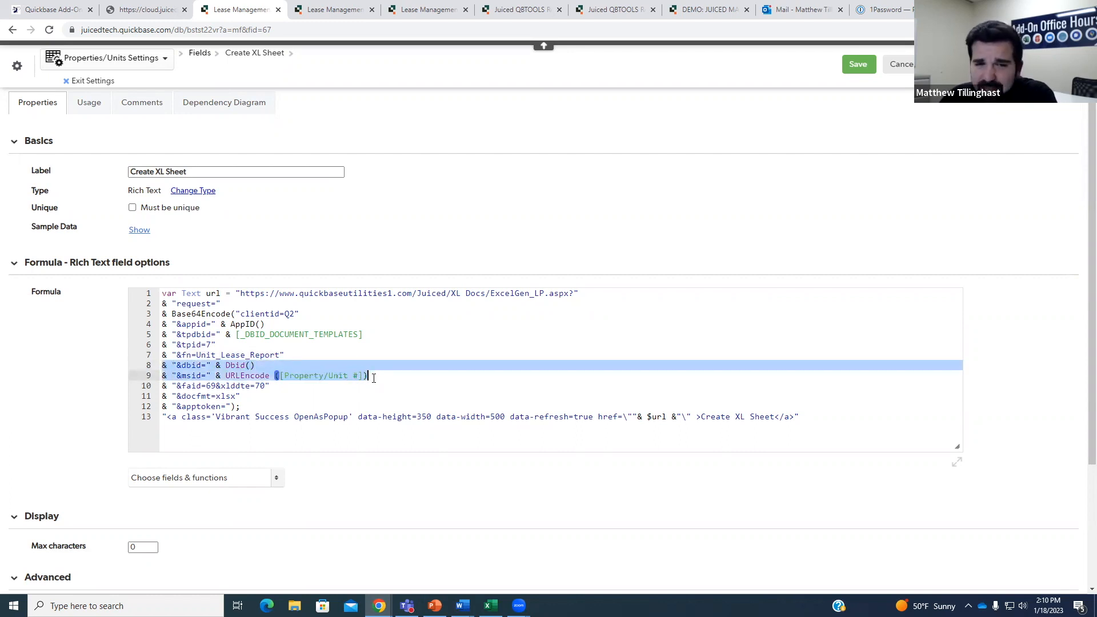
click(379, 377)
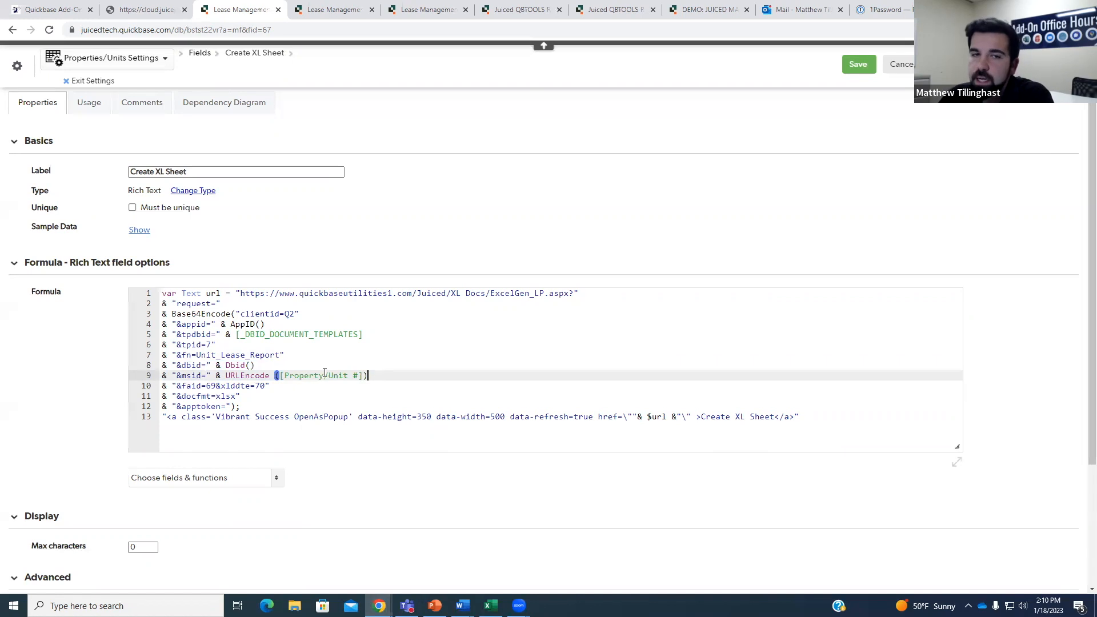
click(259, 365)
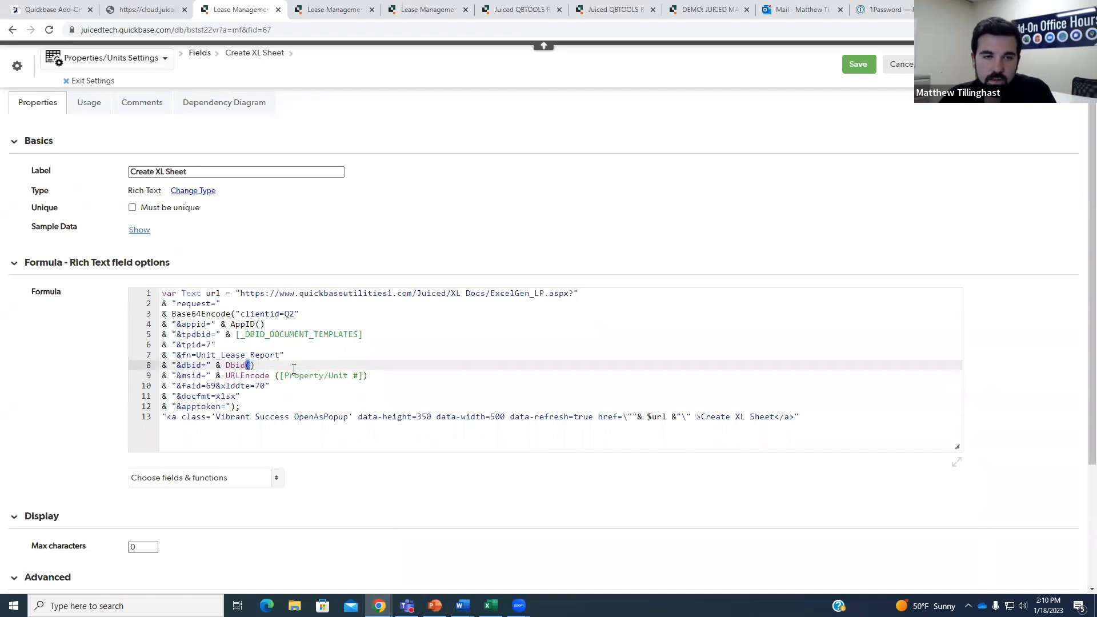
Highlight the faid=69 and xlddte=70 parameters on the formula's final line.
click(222, 375)
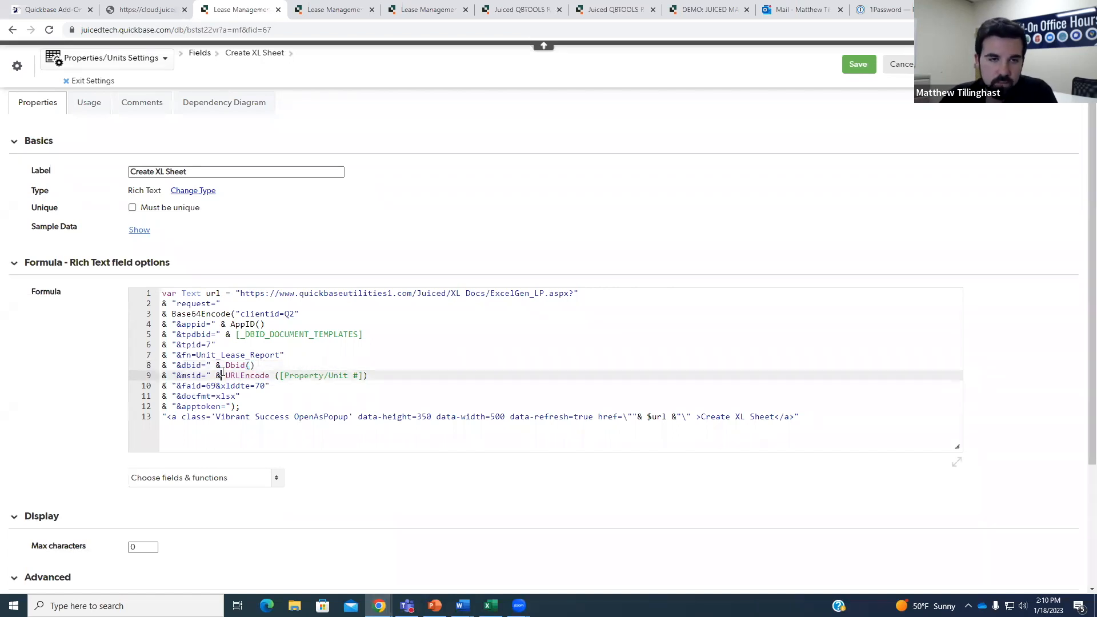
click(252, 385)
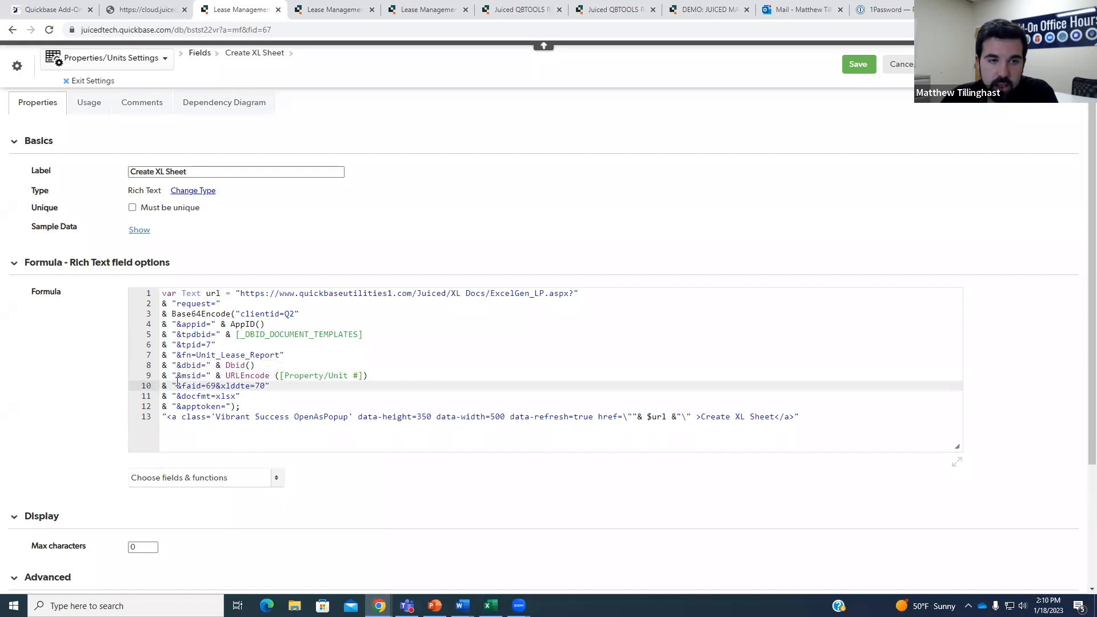
drag(172, 386, 267, 385)
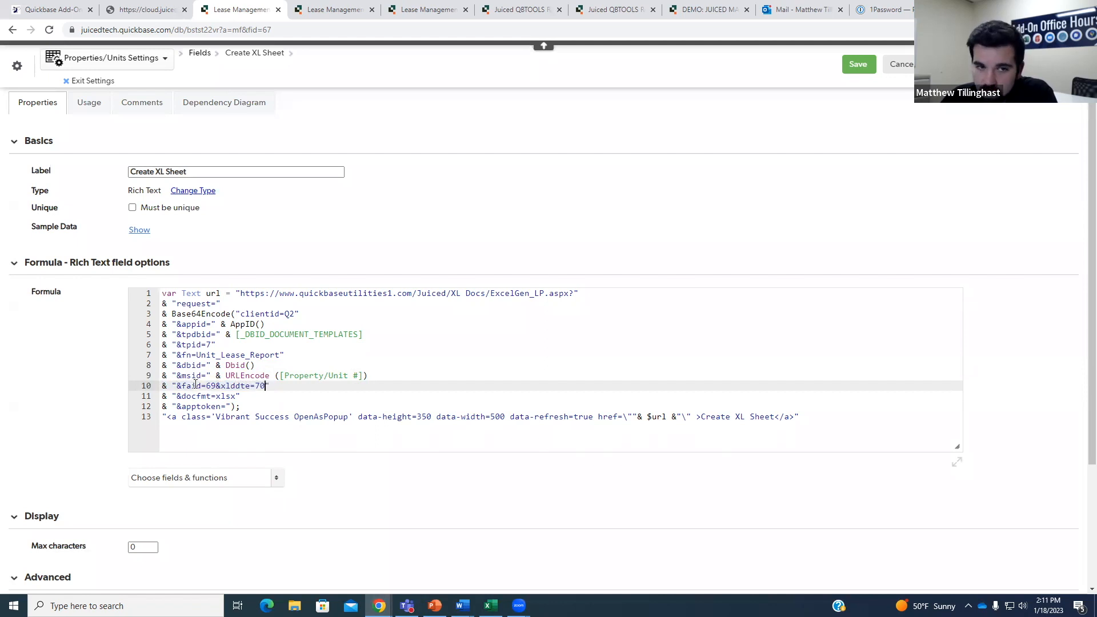
drag(182, 386, 260, 386)
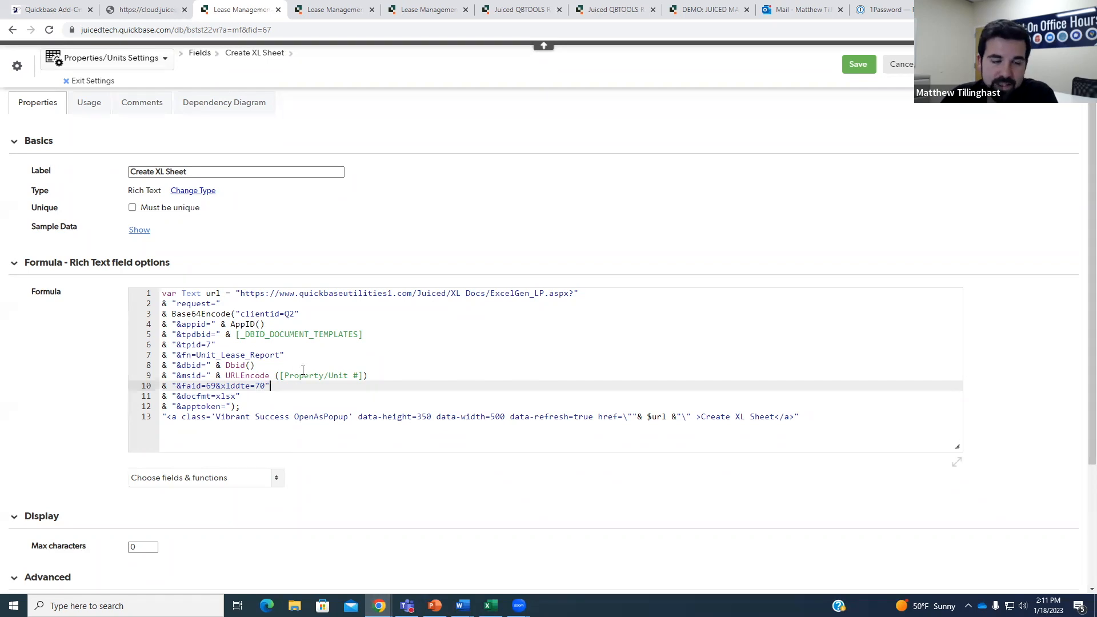
click(262, 385)
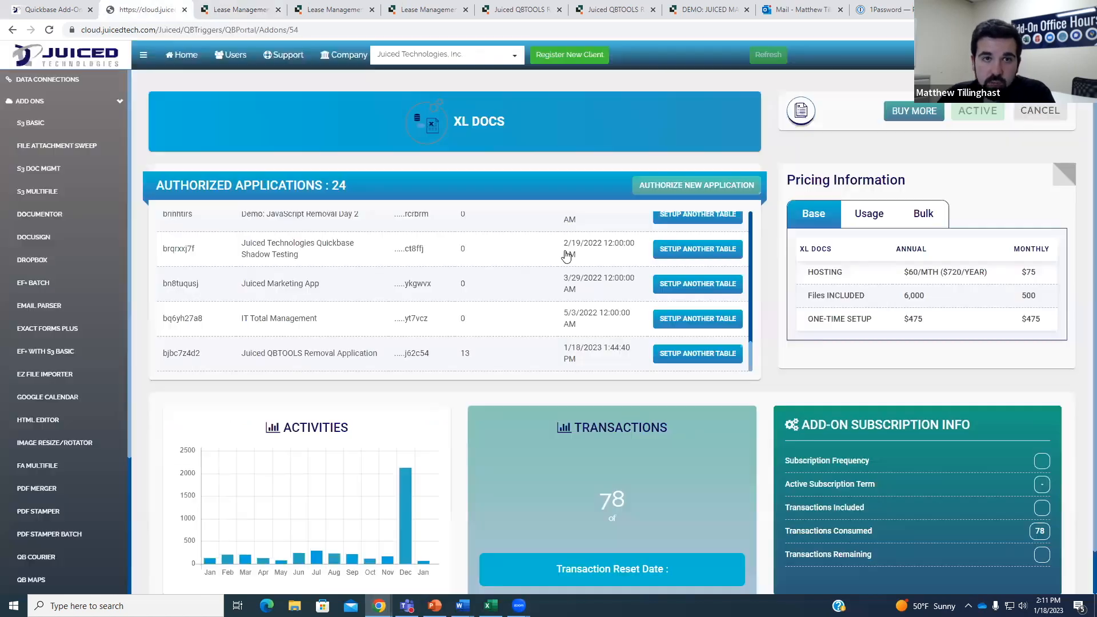
click(147, 9)
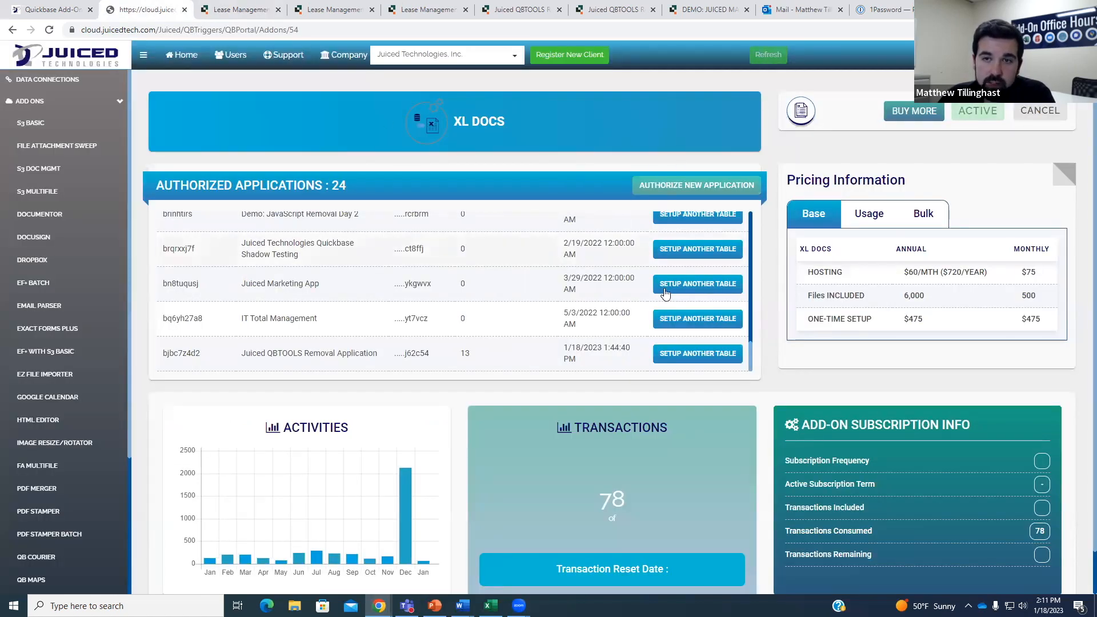
click(239, 9)
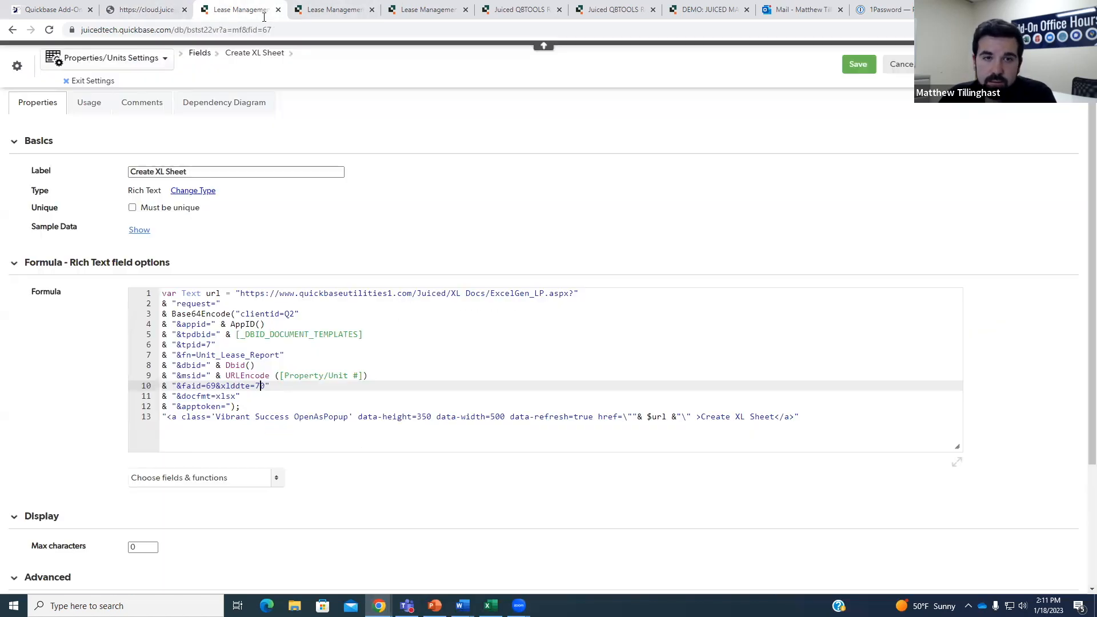
click(226, 396)
drag(181, 396, 211, 396)
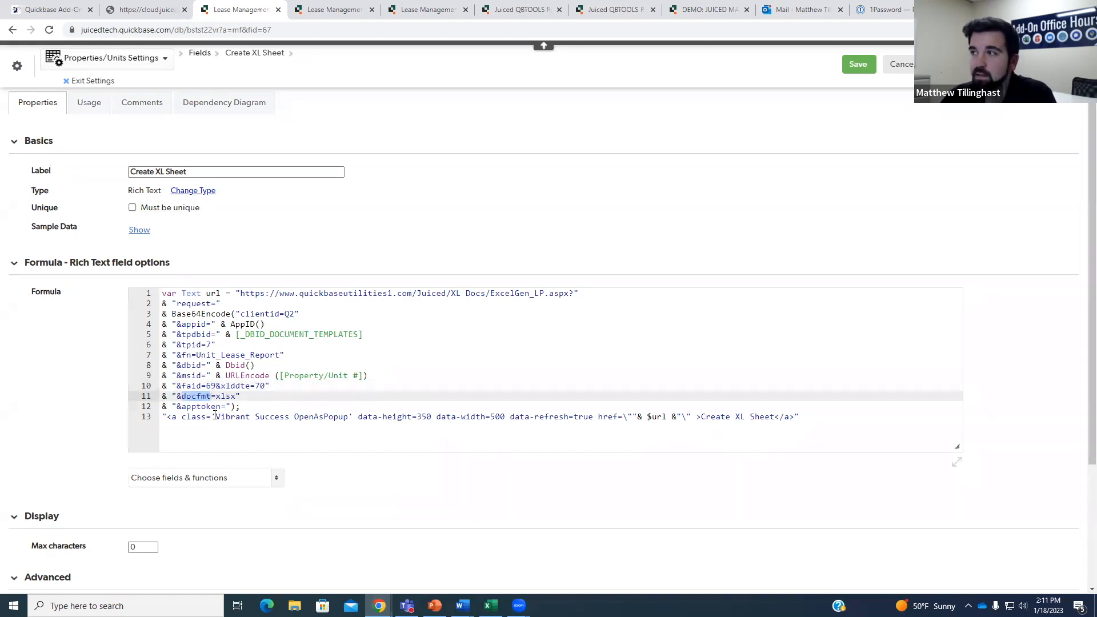
click(238, 396)
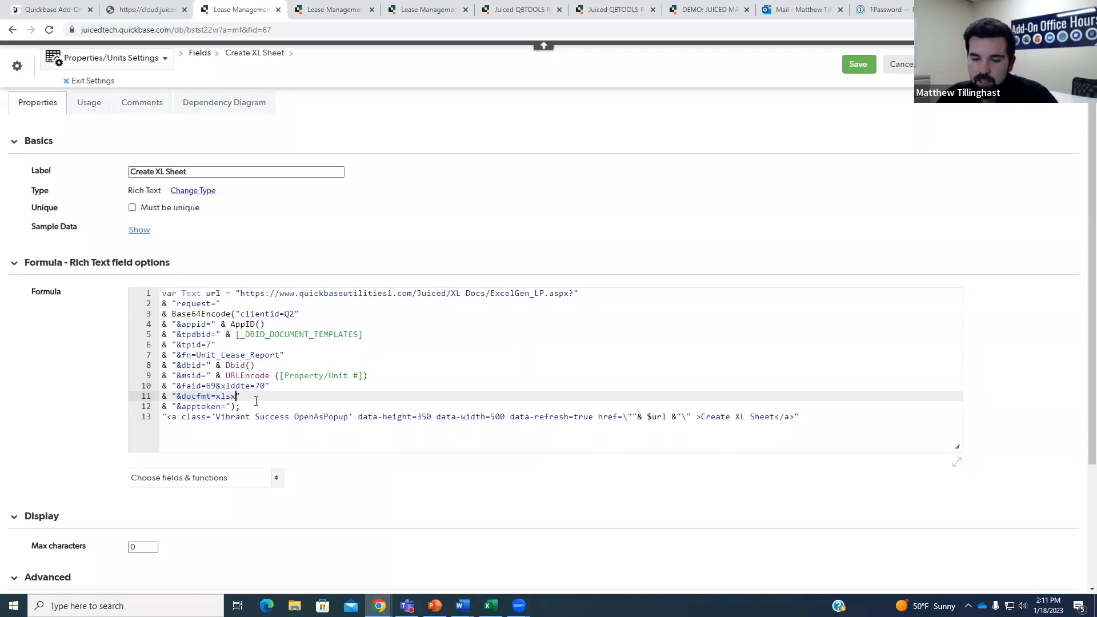
key(BackSpace)
key(BackSpace)
key(BackSpace)
key(BackSpace)
text(csv)
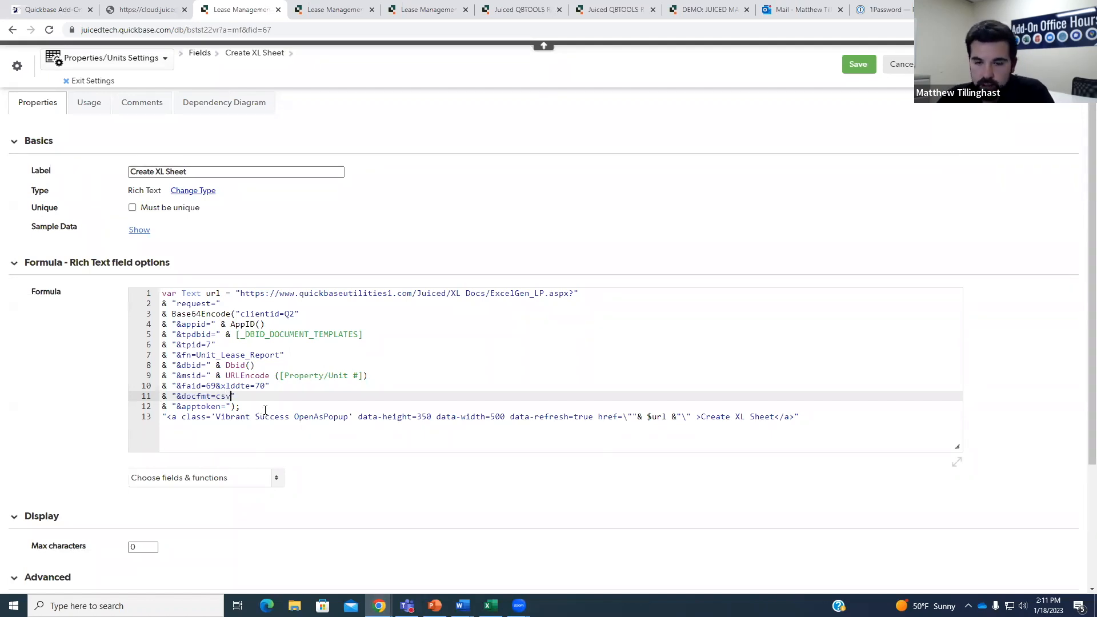
key(ctrl+z)
key(ctrl+z)
click(250, 412)
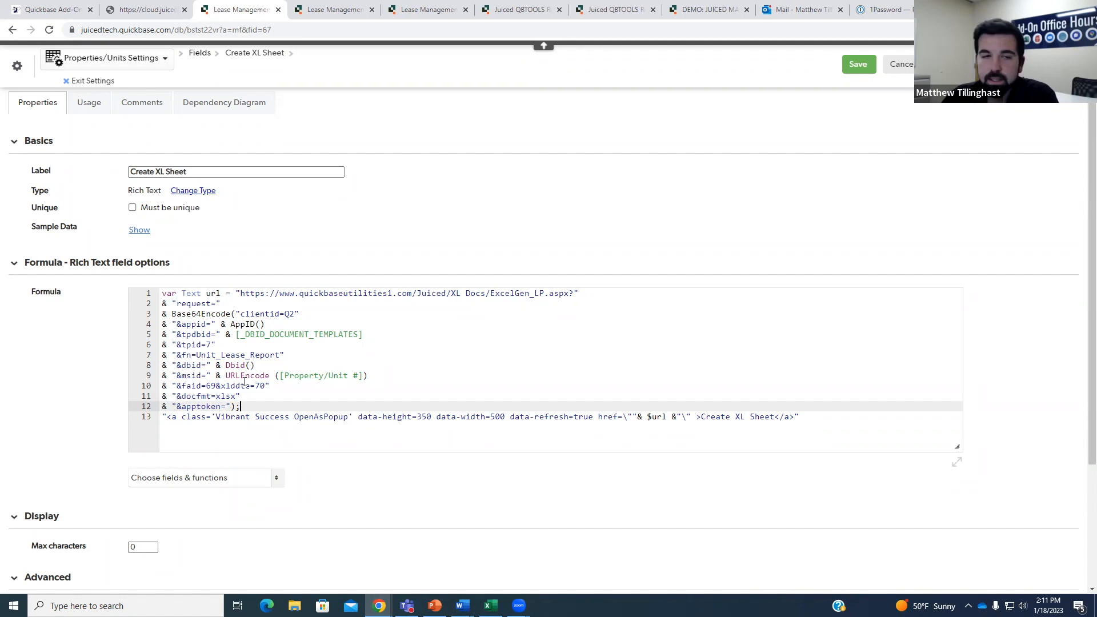
drag(161, 417, 805, 417)
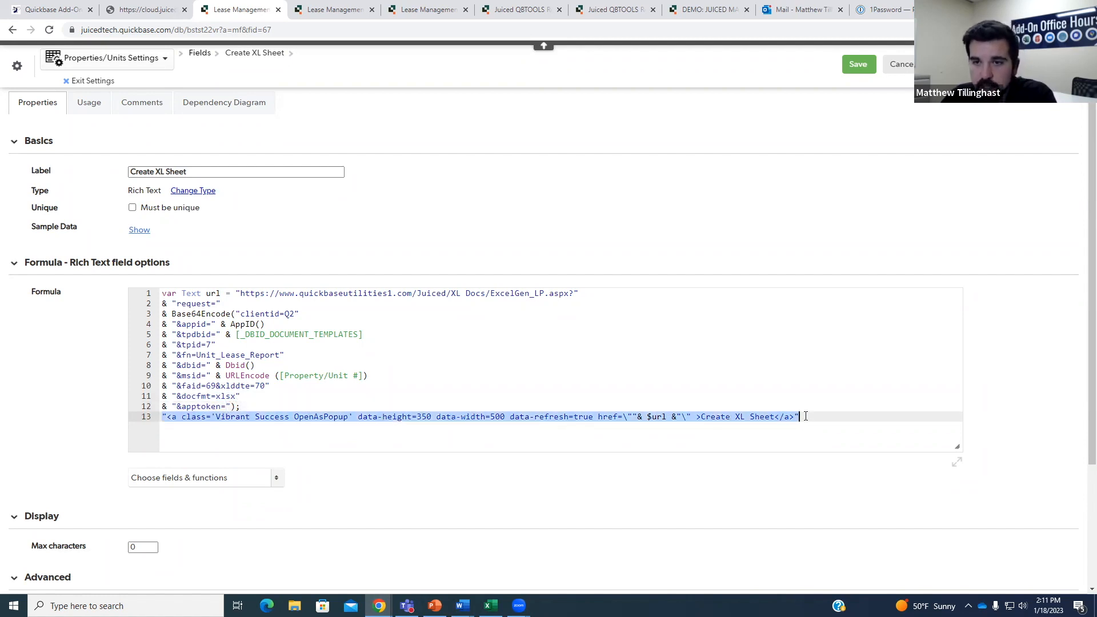
click(682, 430)
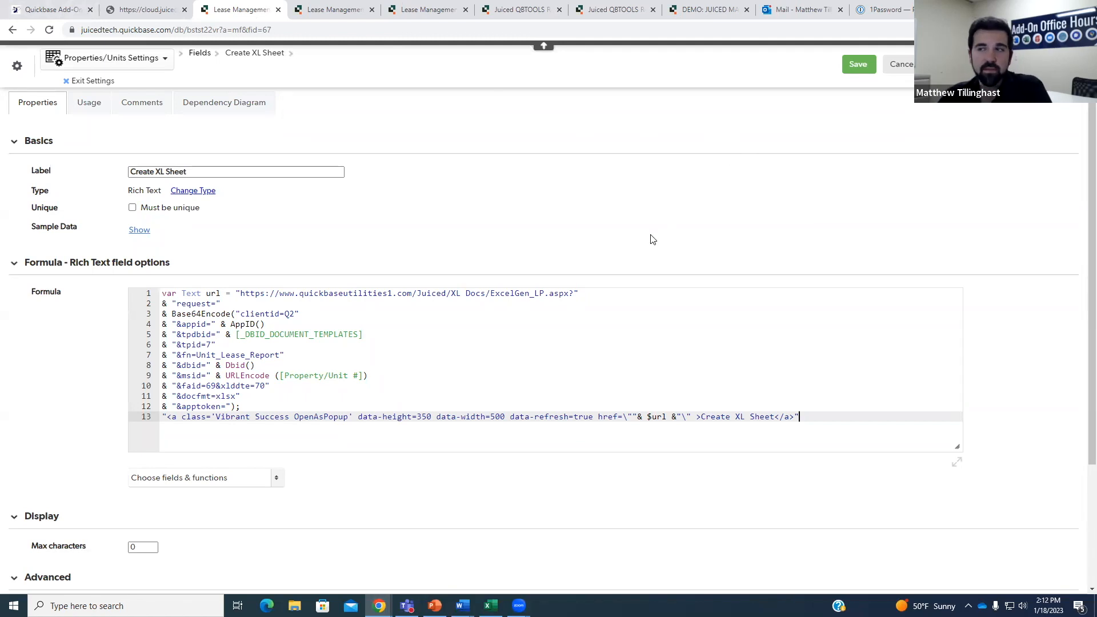
scroll(653, 240, down, 2)
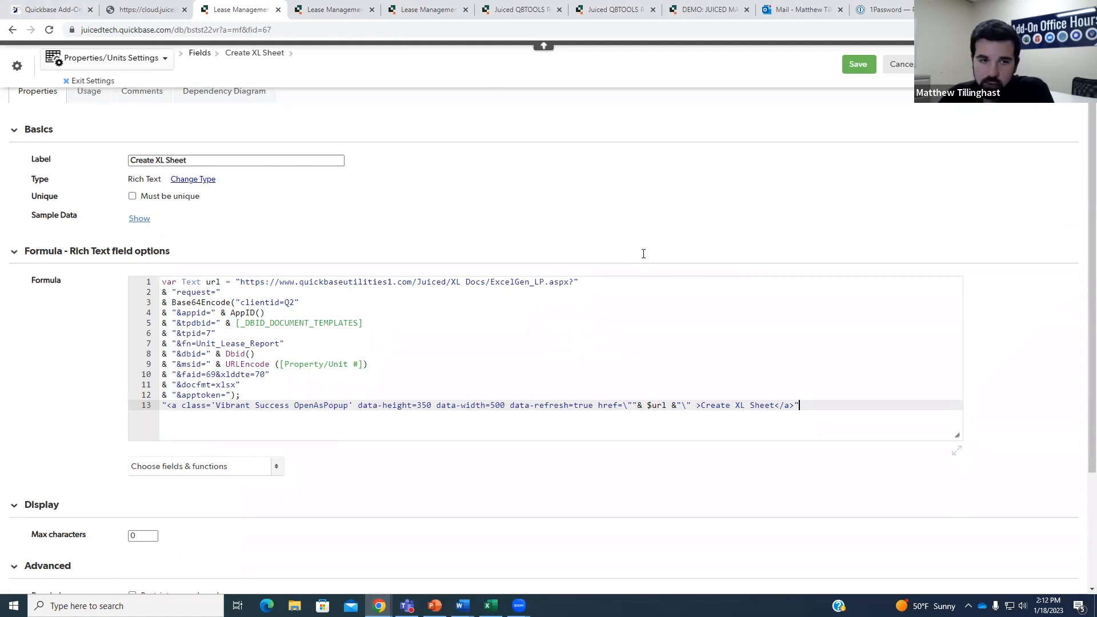
scroll(752, 198, up, 3)
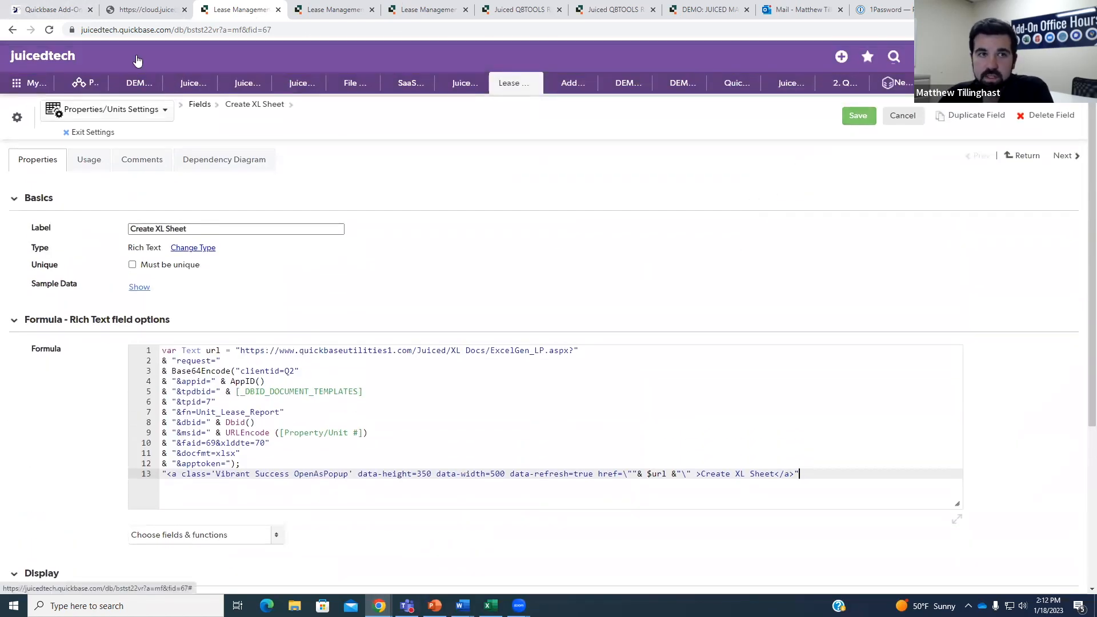
click(89, 132)
Leave the field settings and look over the Property/Unit #5 record.
click(604, 104)
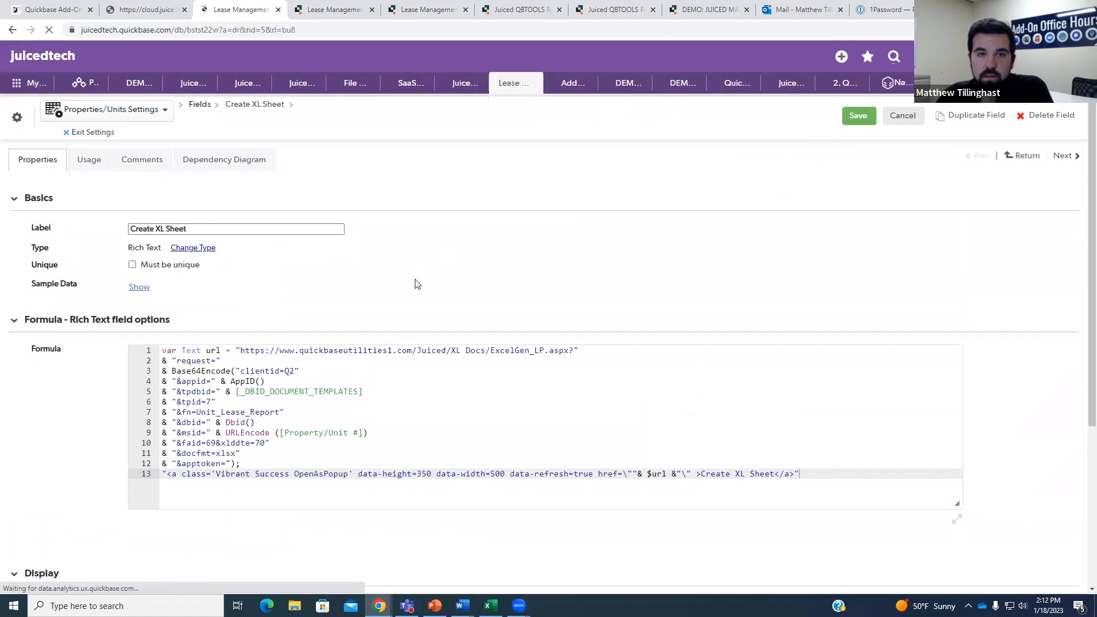
scroll(461, 316, down, 10)
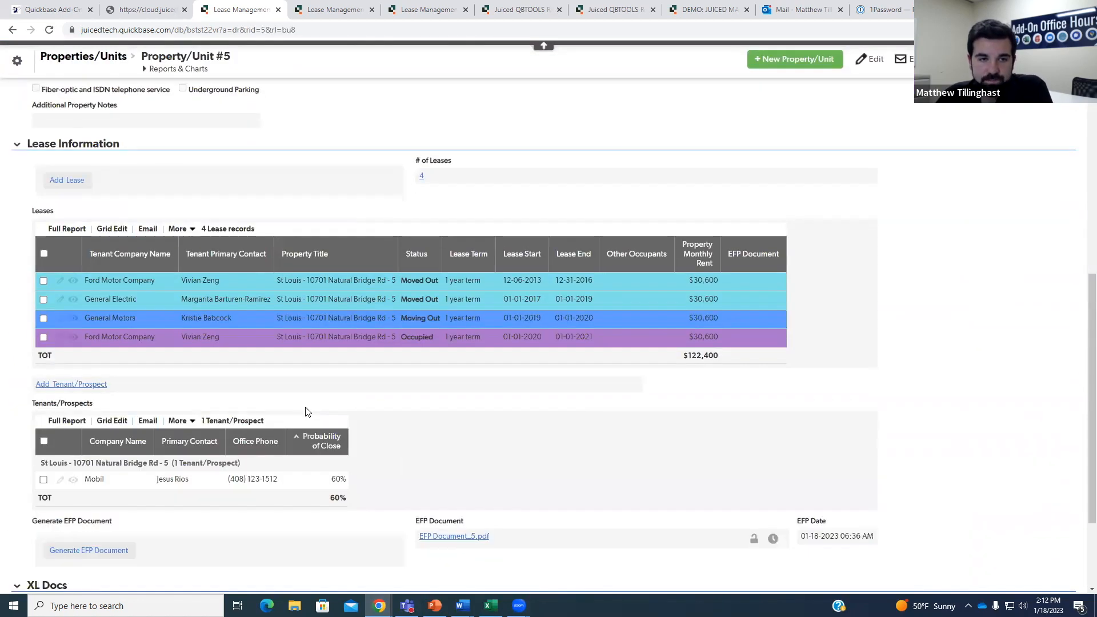
scroll(423, 463, up, 10)
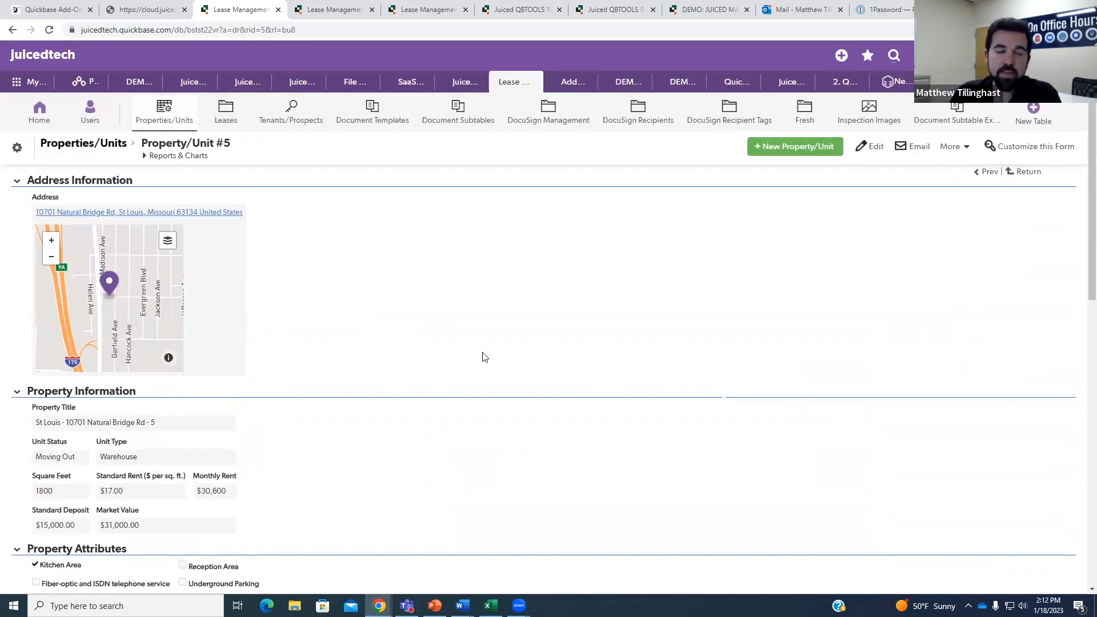
scroll(462, 378, down, 2)
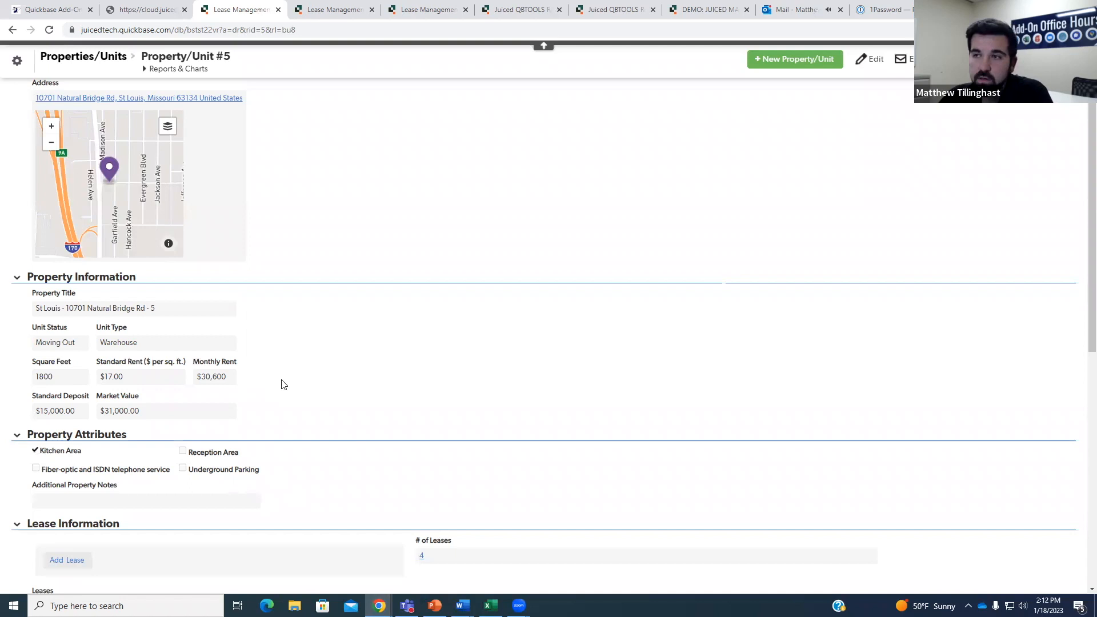
Highlight the record's Unit Type Warehouse, Standard Rent $17.00 and Monthly Rent 30,600.
drag(133, 343, 100, 348)
click(153, 360)
drag(154, 377, 101, 379)
click(251, 365)
drag(225, 376, 203, 378)
click(302, 378)
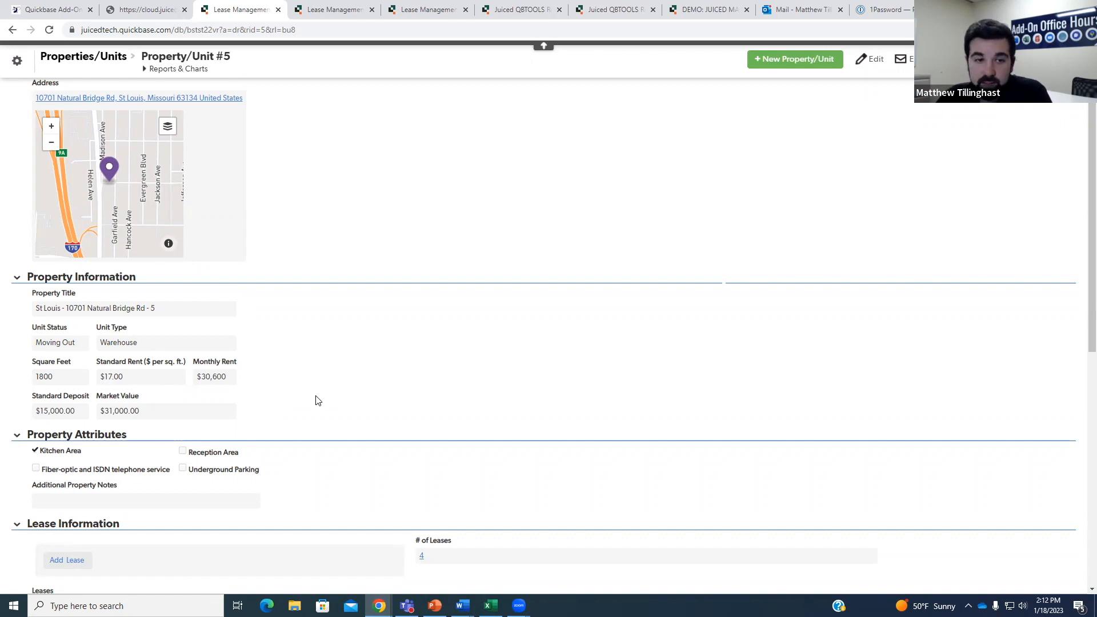
Bring the Unit Lease Report workbook forward in Excel.
scroll(314, 400, down, 9)
scroll(341, 412, up, 2)
scroll(343, 411, up, 8)
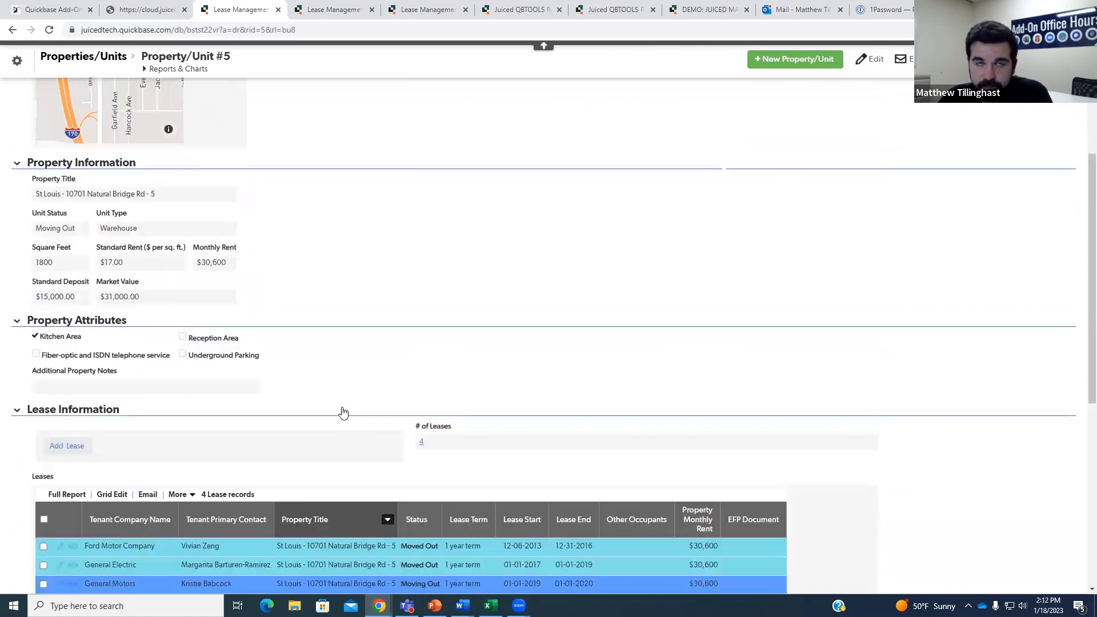
scroll(346, 406, down, 2)
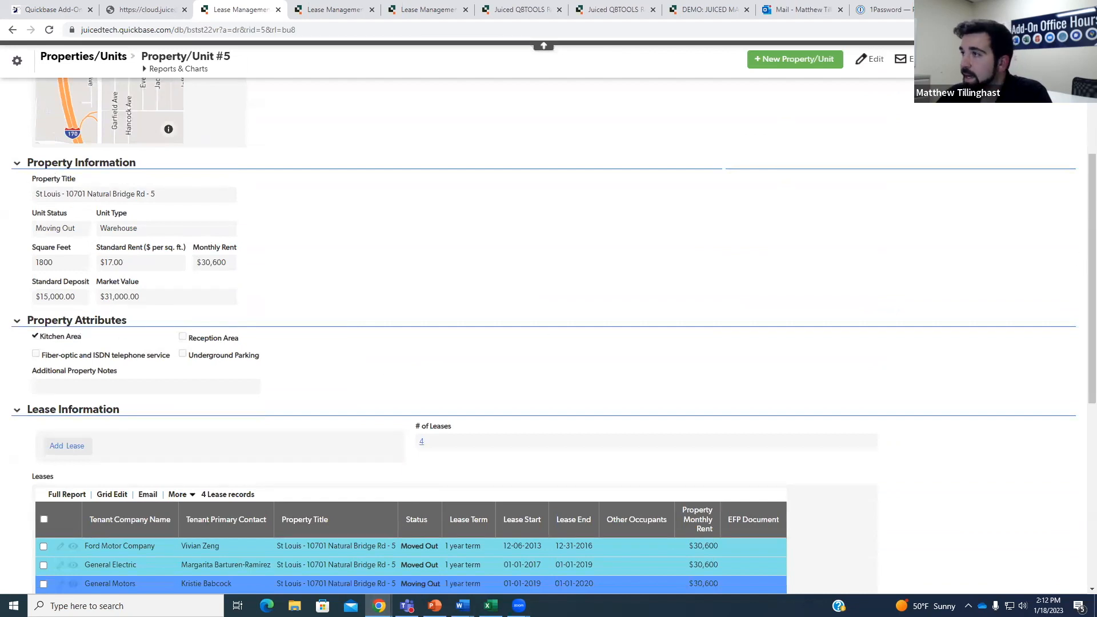
drag(590, 6, 623, 5)
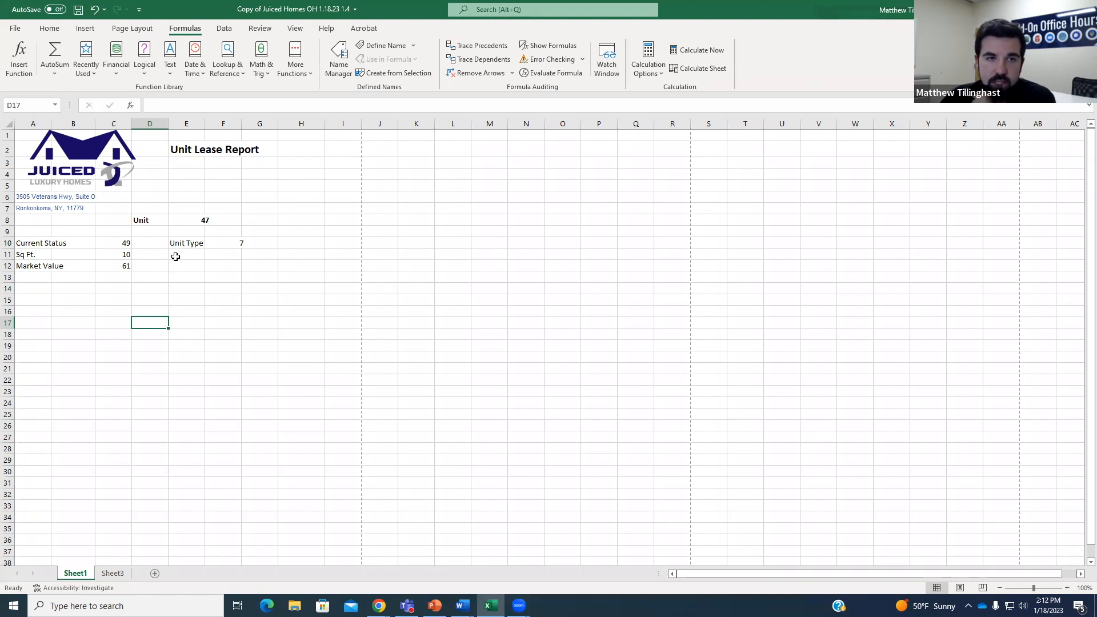
Check Sheet3's tenant table and the report's Current Status cell C10, then return to Property/Unit #5 leases.
click(119, 575)
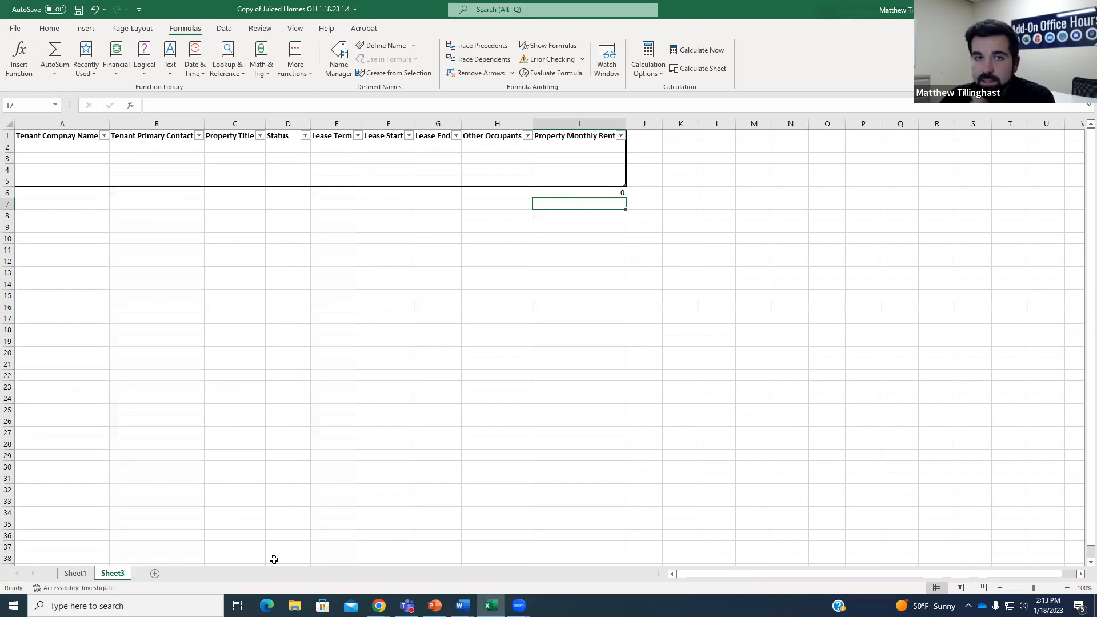
click(75, 573)
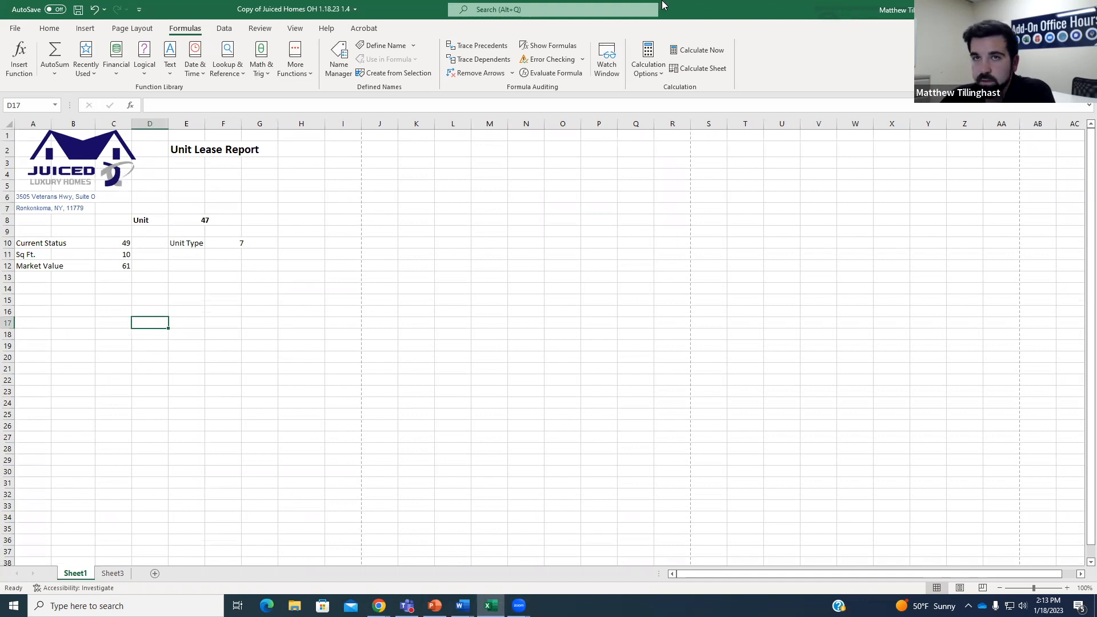
key(alt+Tab)
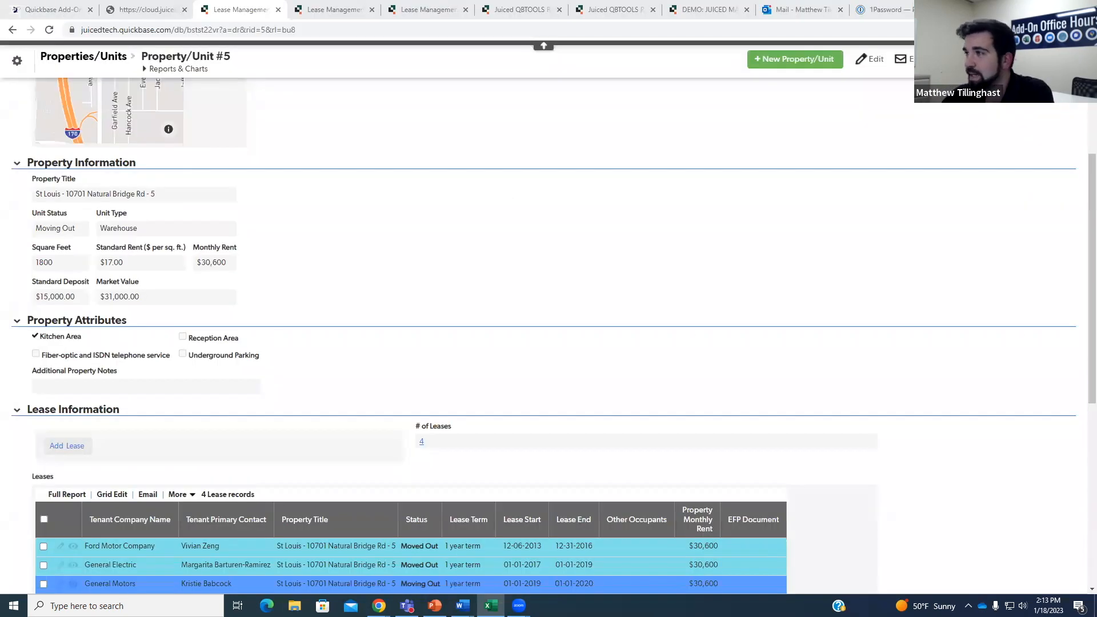
key(alt+Tab)
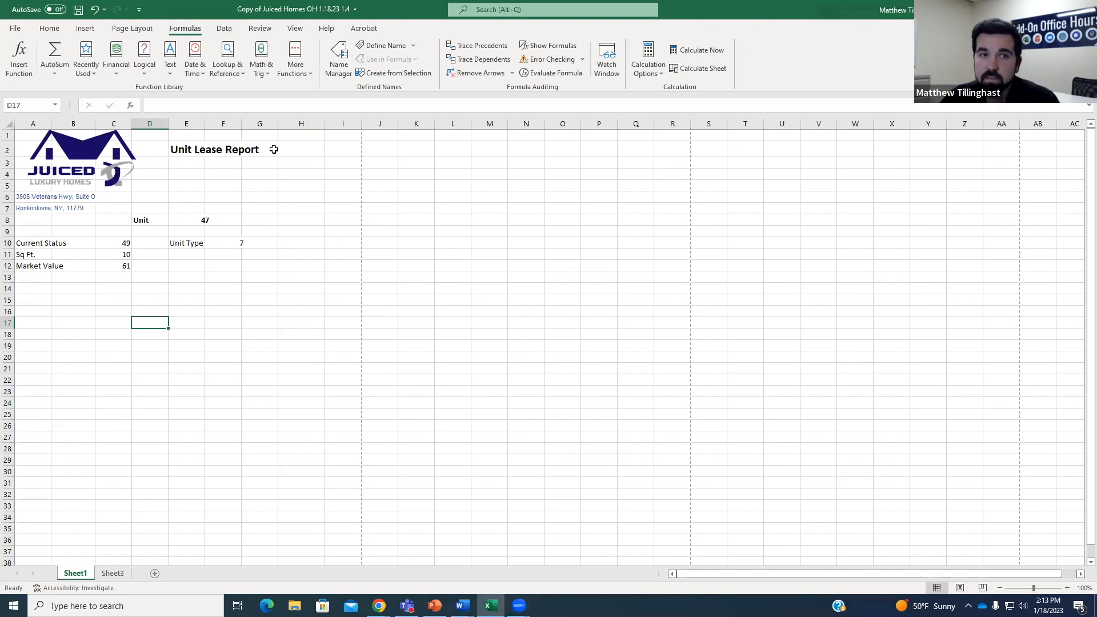
click(125, 244)
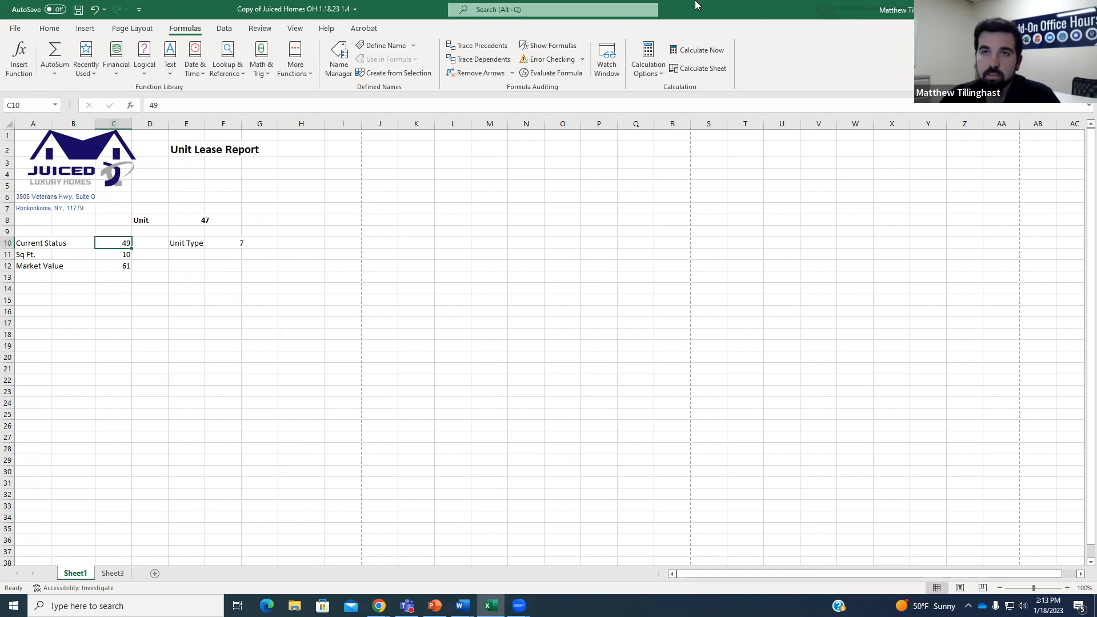
key(alt+Tab)
scroll(218, 344, down, 8)
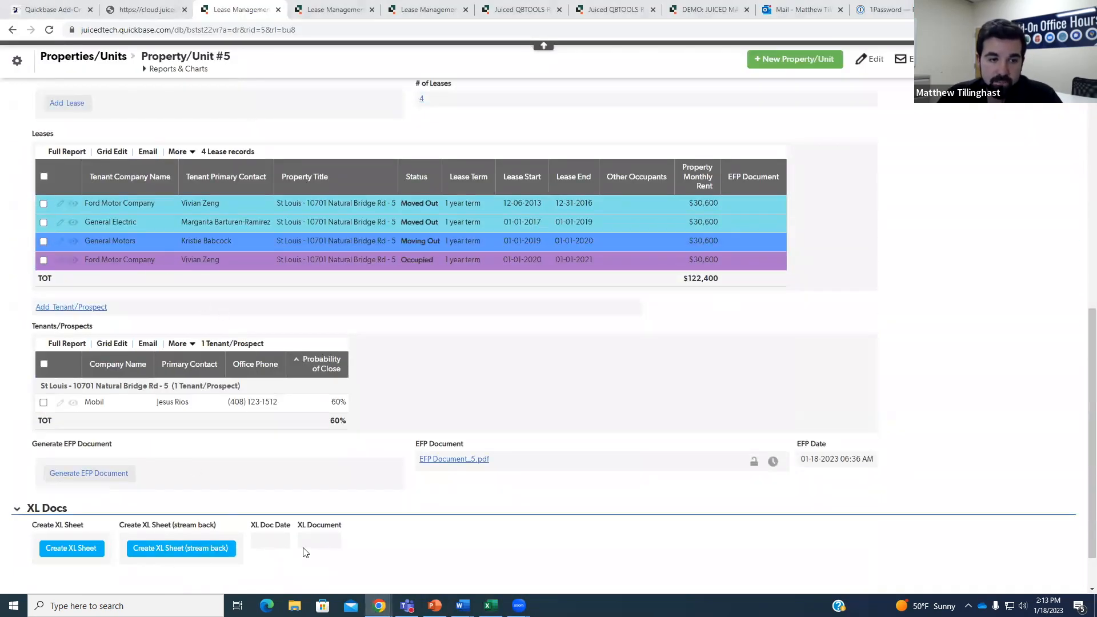
Return to the Lease Management Quickbase tab.
scroll(240, 187, up, 4)
scroll(240, 187, up, 6)
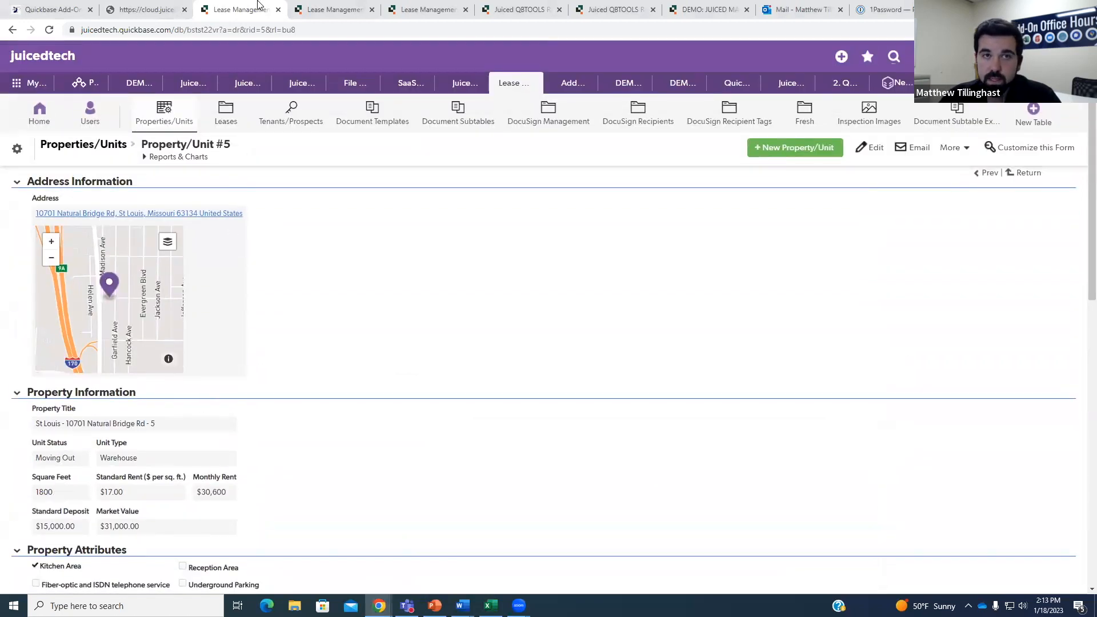
drag(258, 7, 1096, 171)
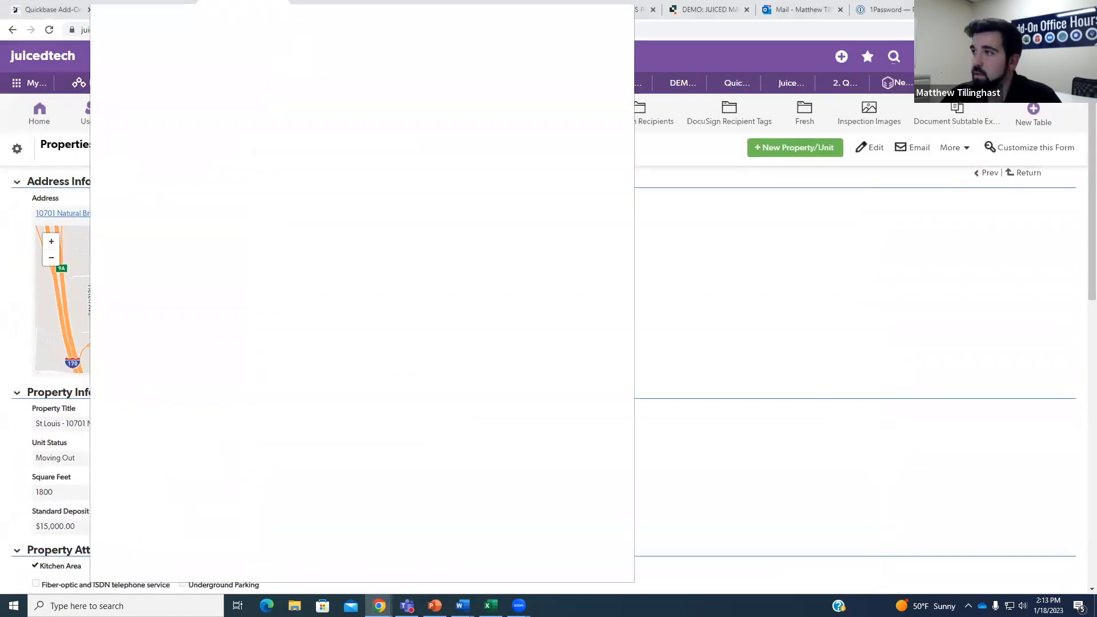
click(273, 10)
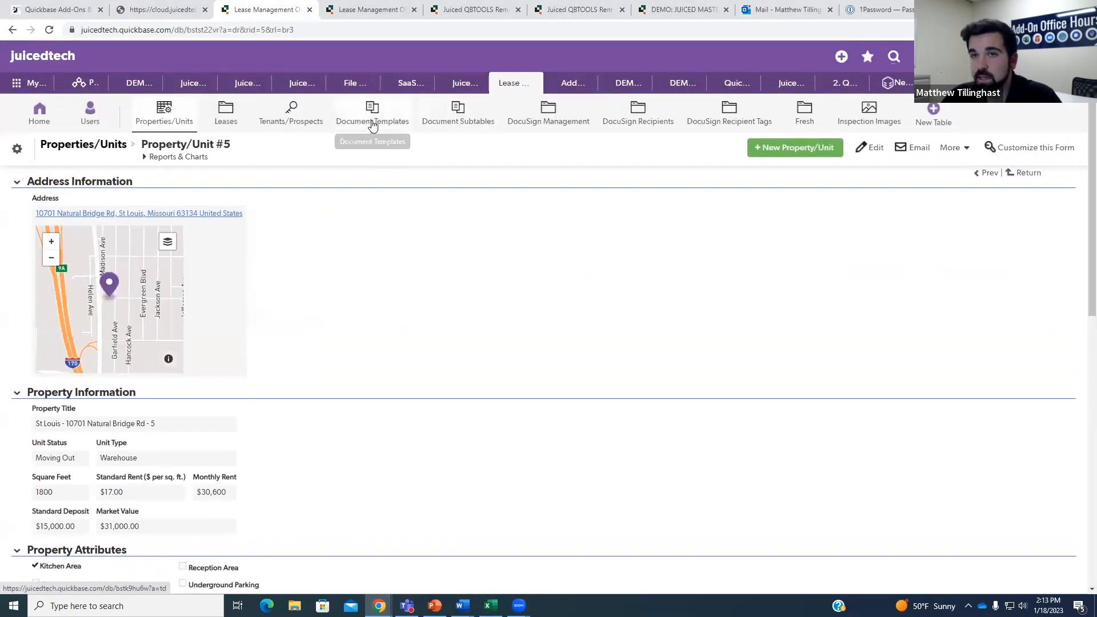
Sort Document Templates by record ID and open the Excel Sample Template with clist E7:D1.
click(390, 124)
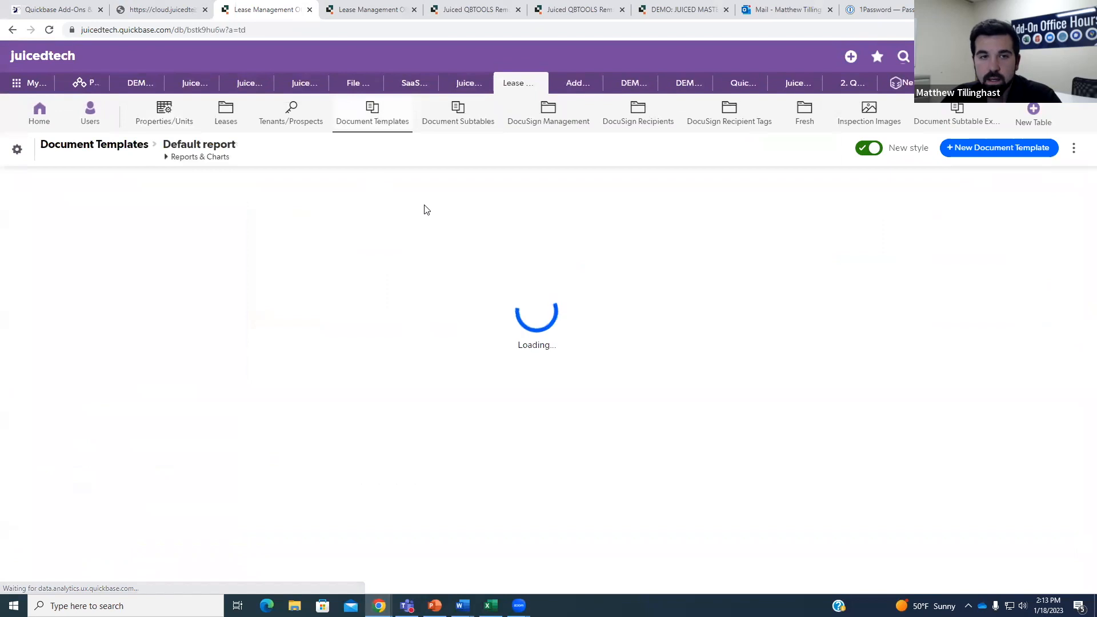
click(98, 243)
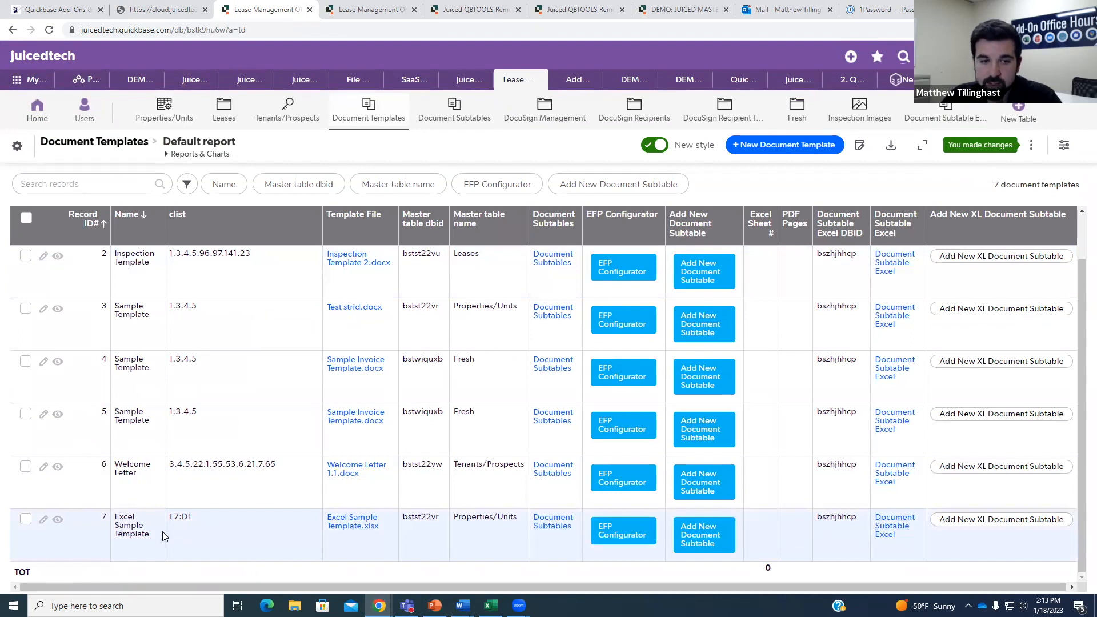
drag(168, 519, 192, 519)
click(225, 528)
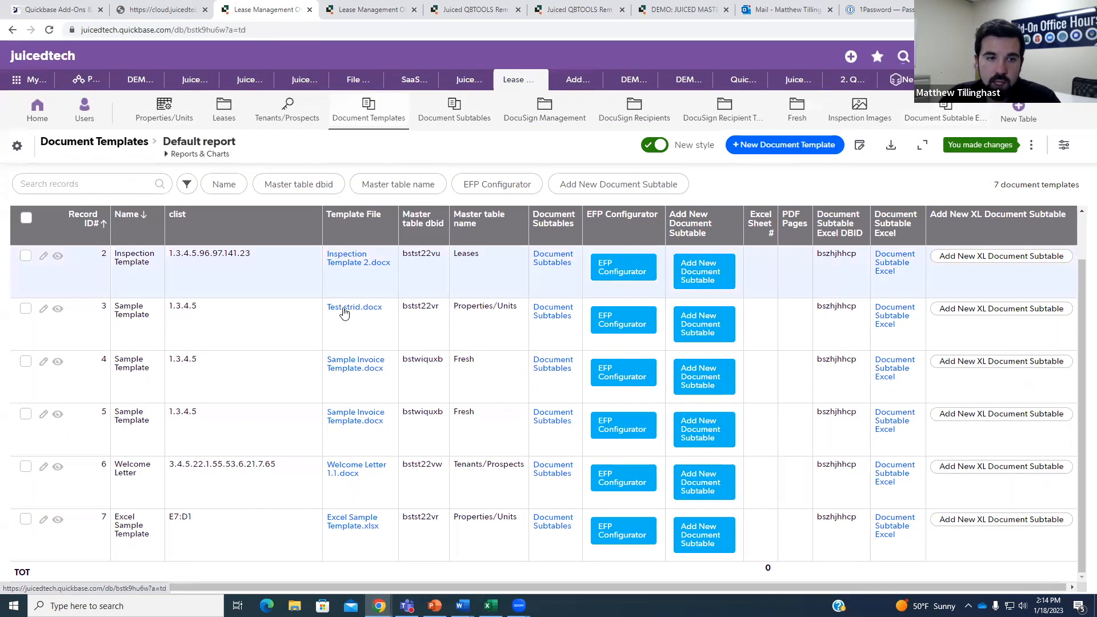
click(56, 521)
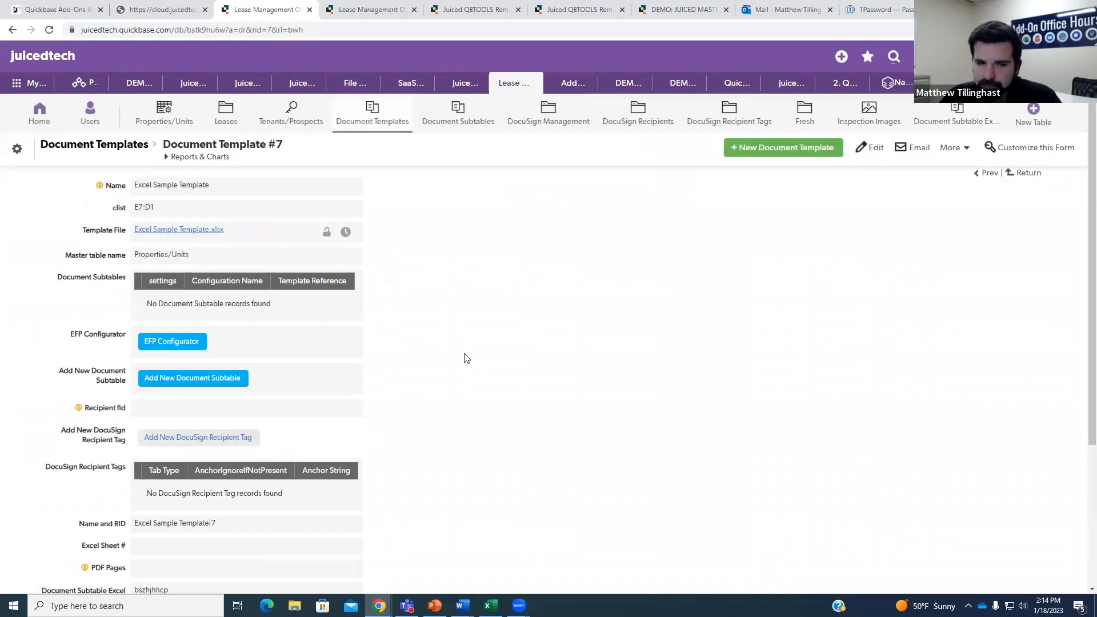
Review Document Template #7 and open it for editing at 125% zoom.
scroll(463, 360, down, 3)
scroll(475, 388, up, 1)
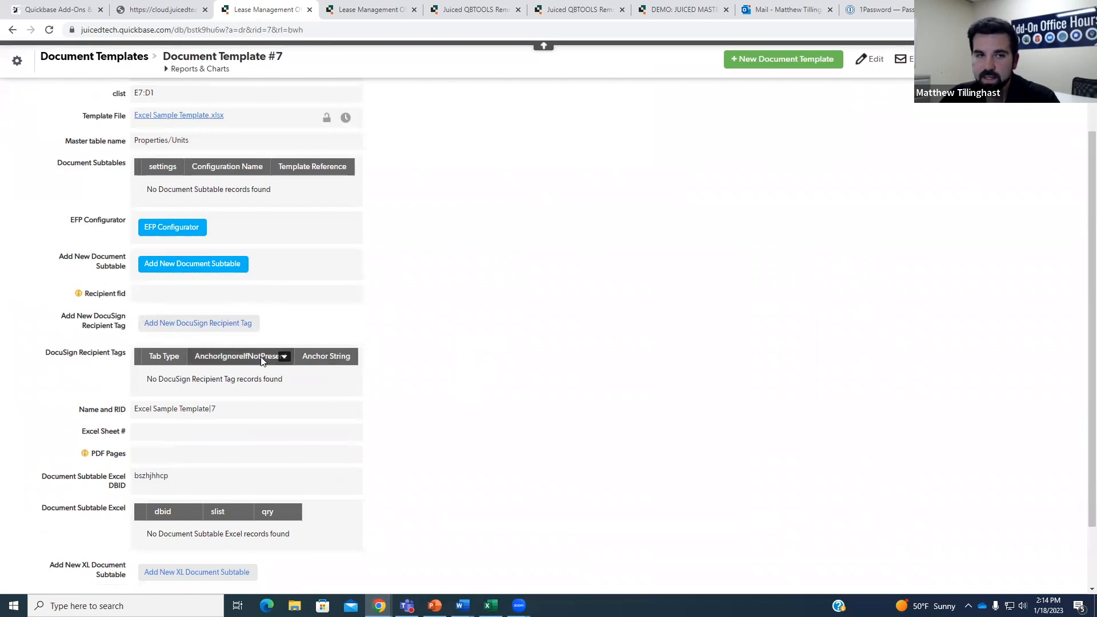
scroll(279, 375, up, 2)
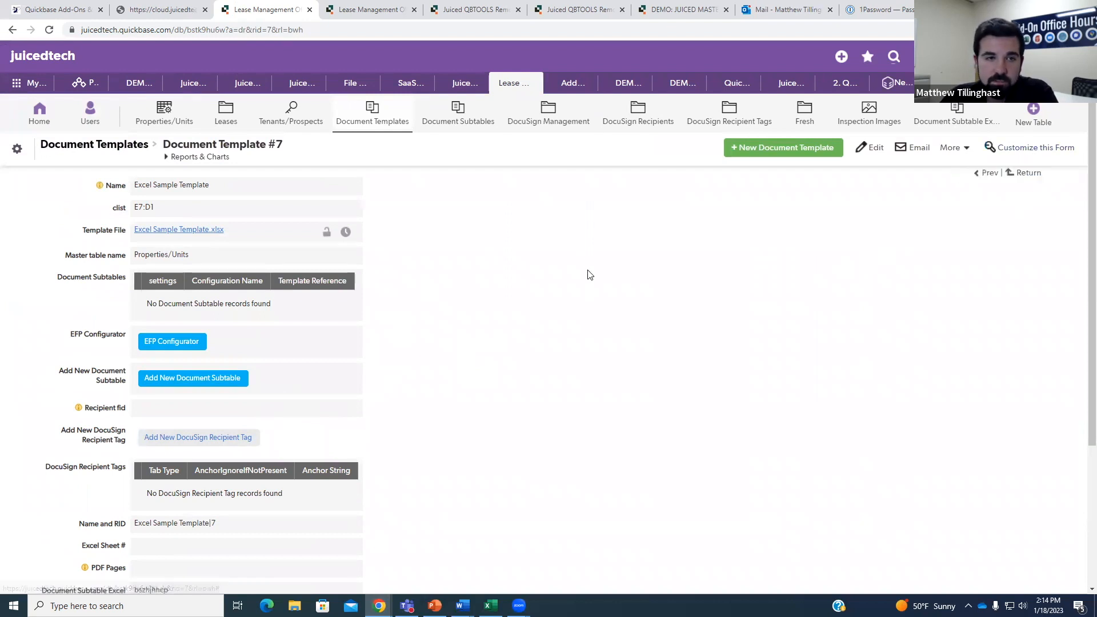
scroll(663, 346, down, 5)
scroll(675, 358, up, 5)
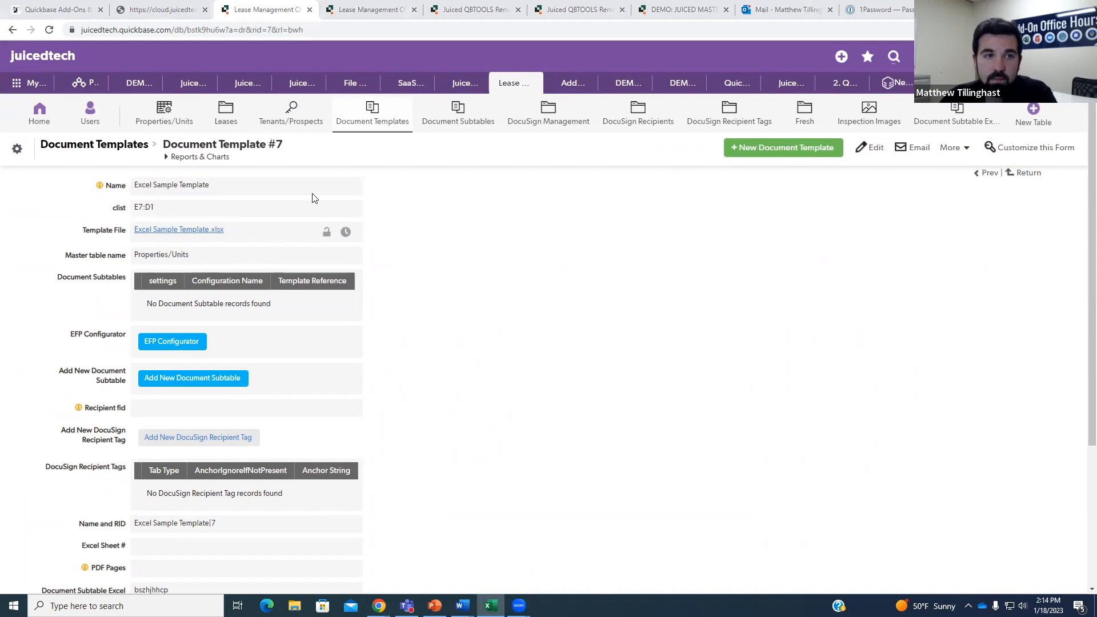
click(866, 148)
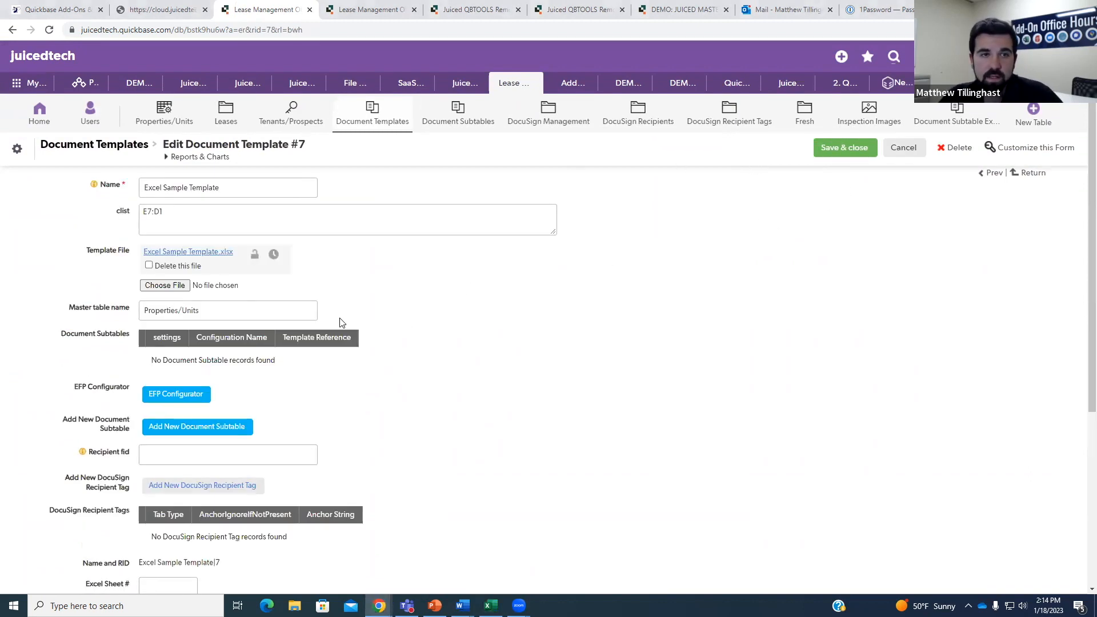
key(ctrl+plus)
key(ctrl+plus)
Delete the old clist mapping E7:D1 from the template.
click(228, 240)
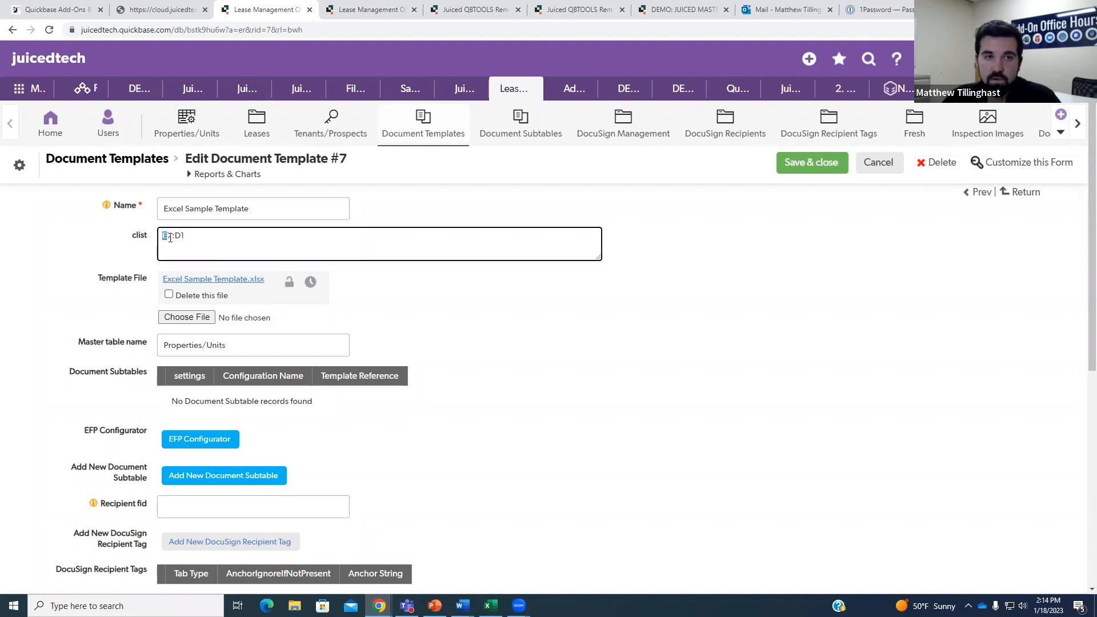
click(178, 237)
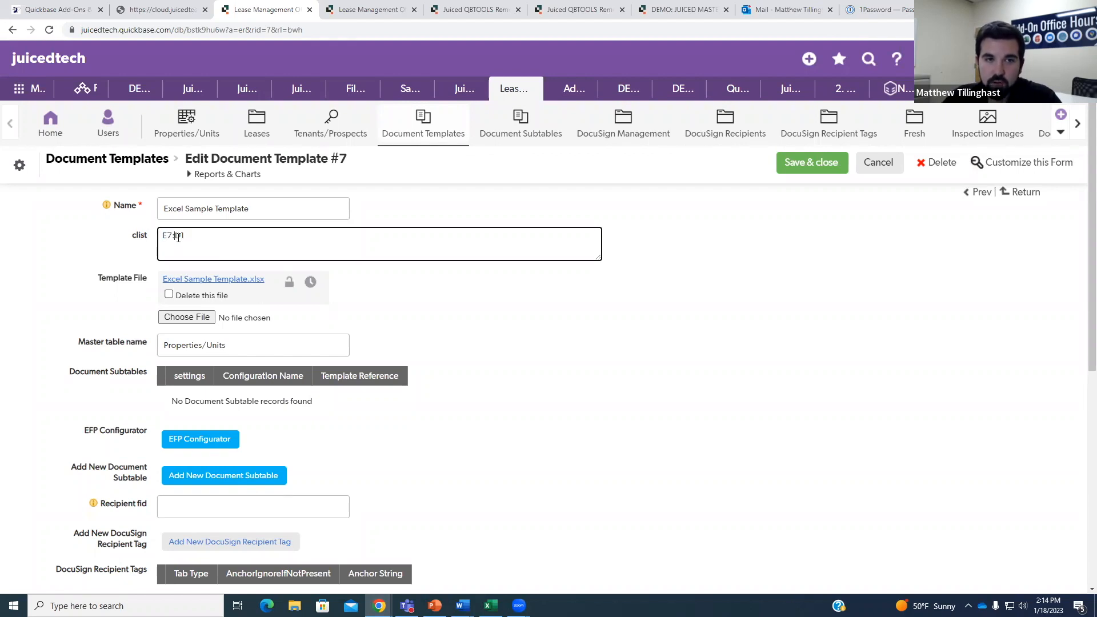
drag(190, 235, 156, 238)
key(BackSpace)
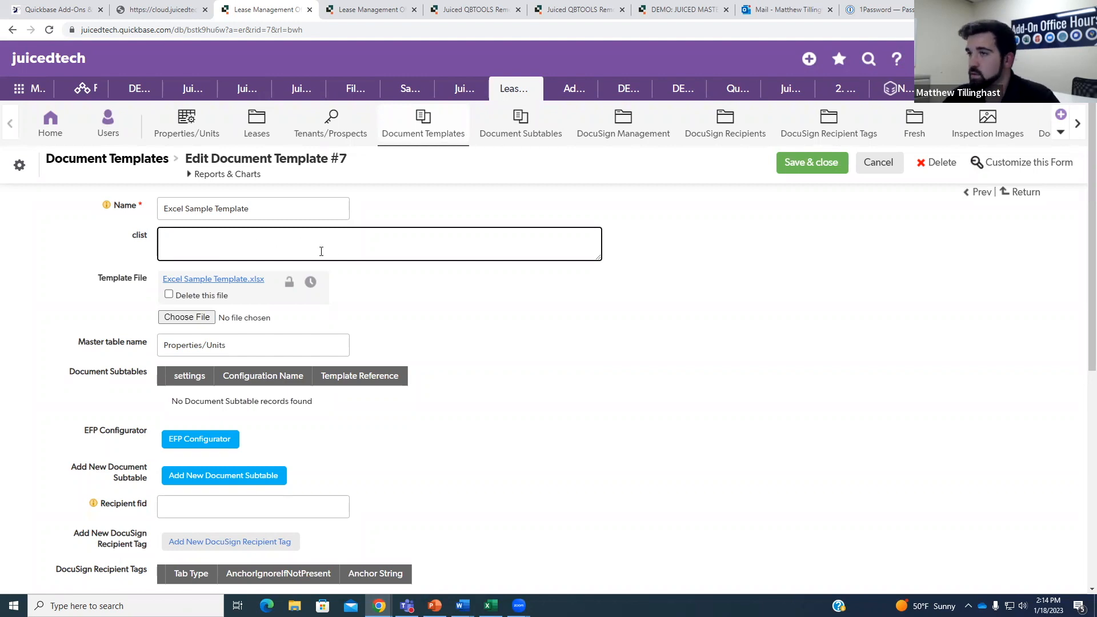
key(alt+Tab)
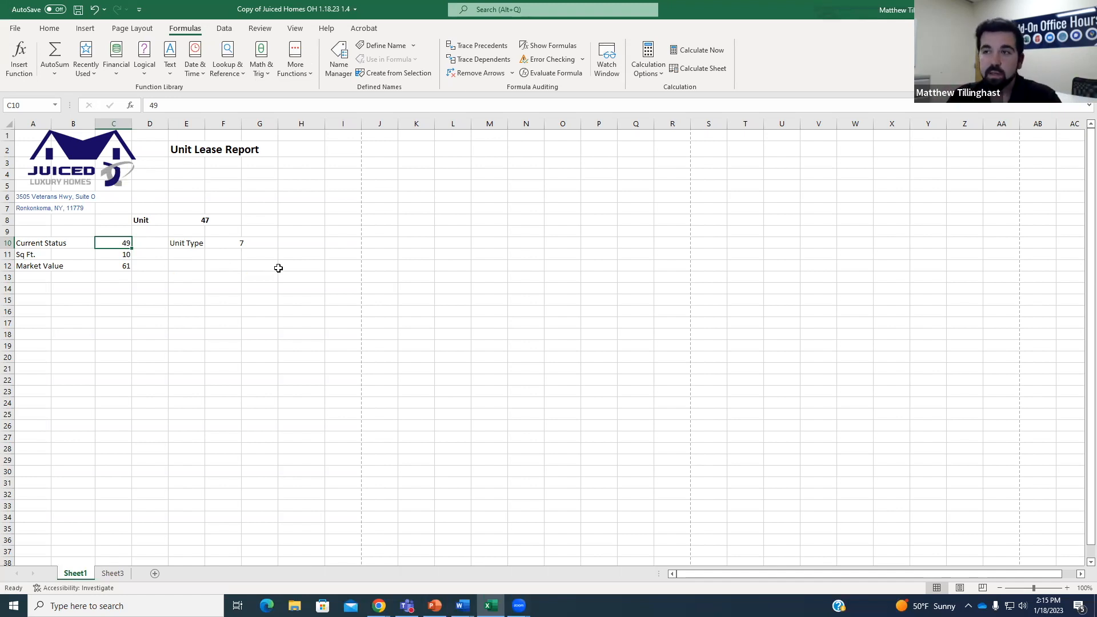
key(alt+Tab)
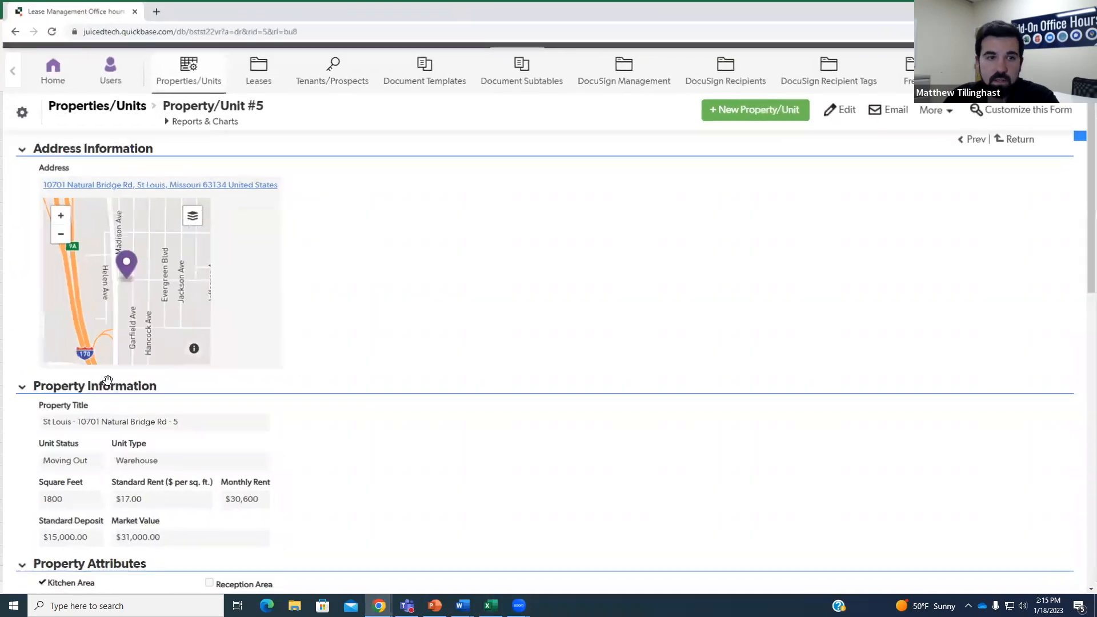
scroll(301, 392, down, 9)
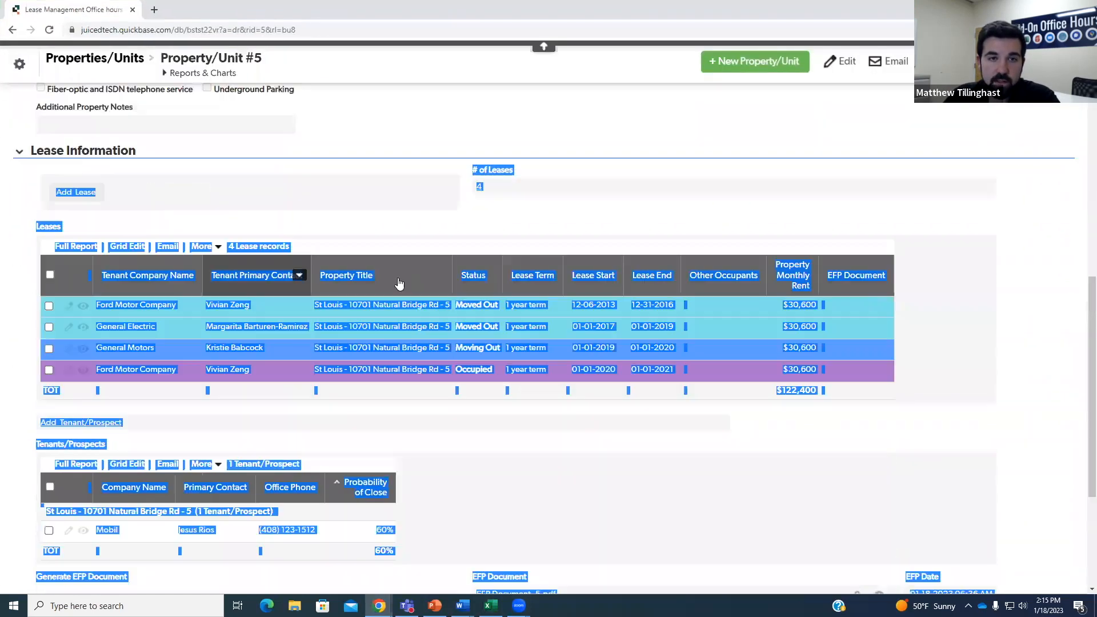
scroll(407, 232, up, 4)
scroll(407, 232, up, 2)
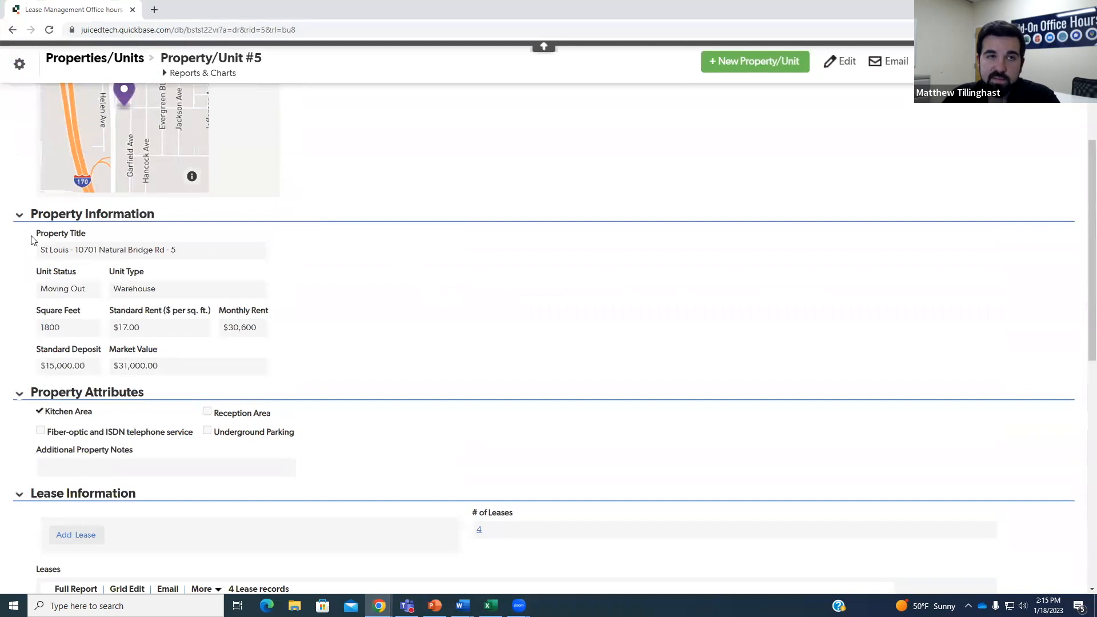
right_click(71, 250)
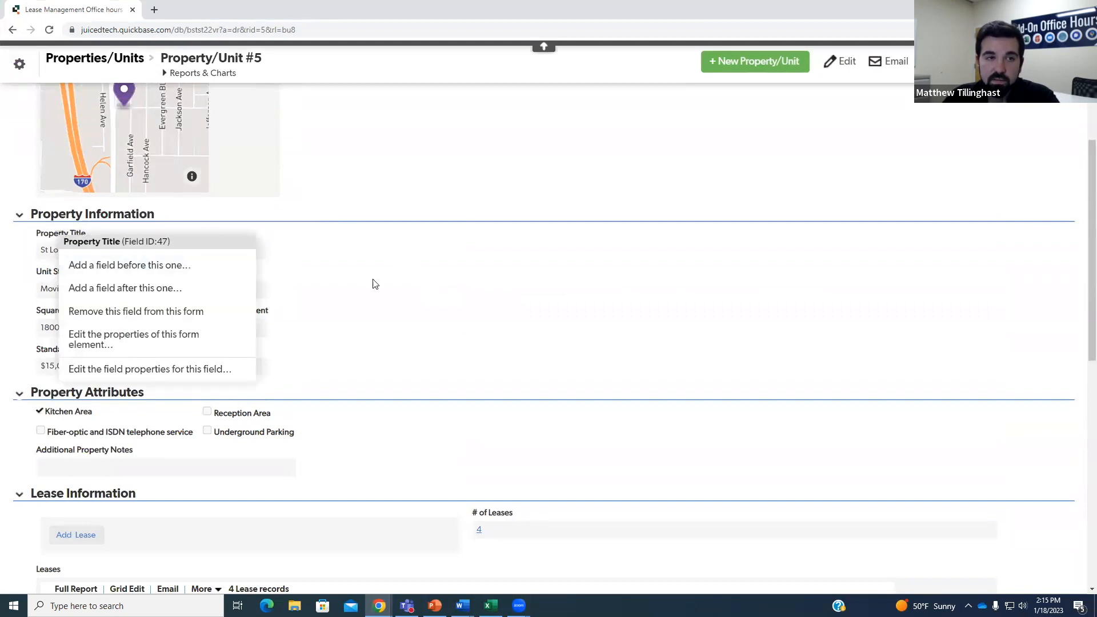
click(144, 265)
right_click(81, 280)
click(354, 261)
right_click(124, 281)
click(373, 258)
right_click(37, 323)
click(433, 257)
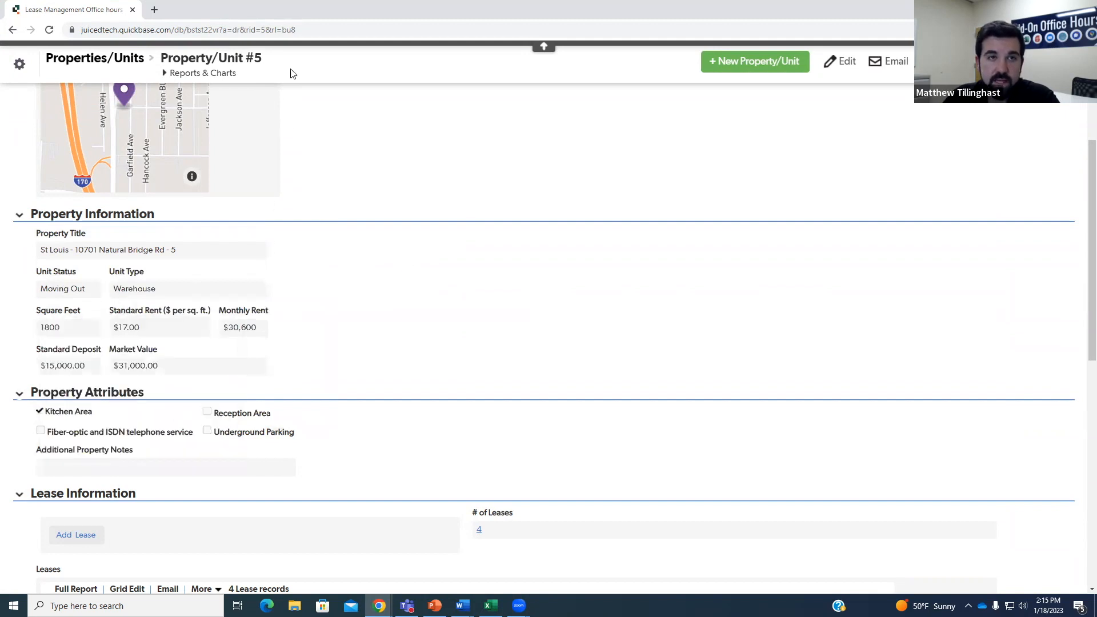
drag(113, 13, 0, 14)
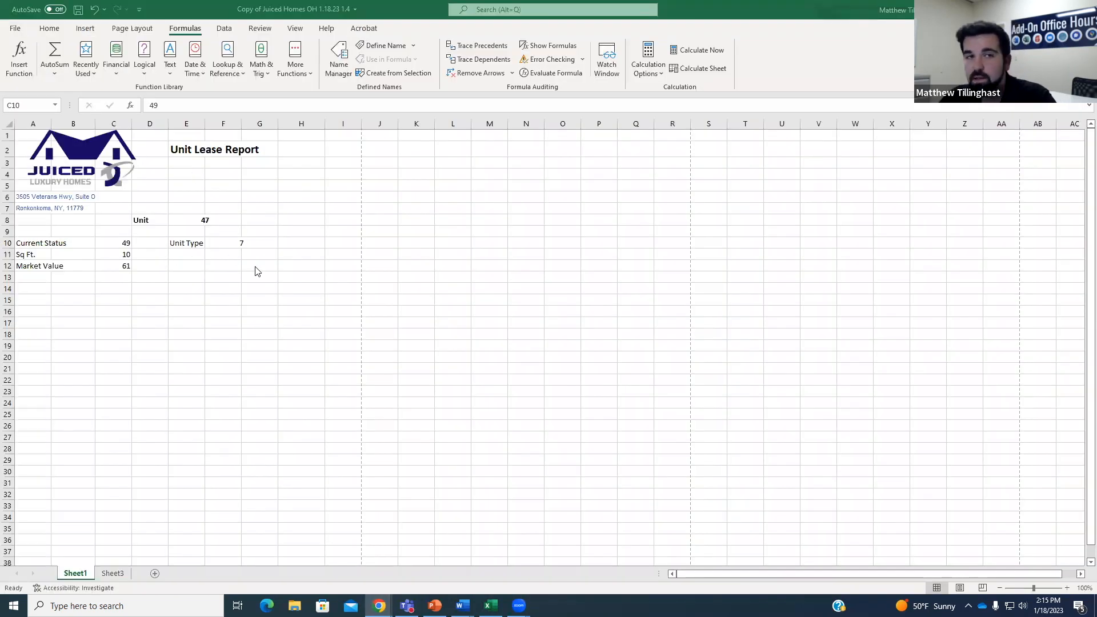
Confirm the unit value 47 is in Excel cell E8 and start the clist with E8:.
click(202, 223)
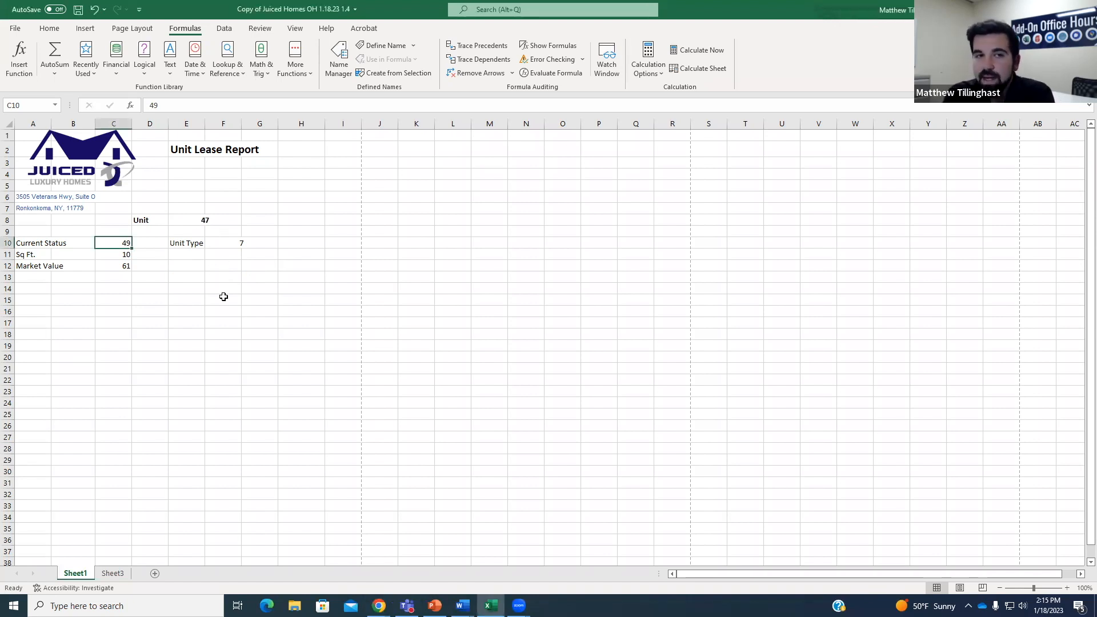
click(191, 220)
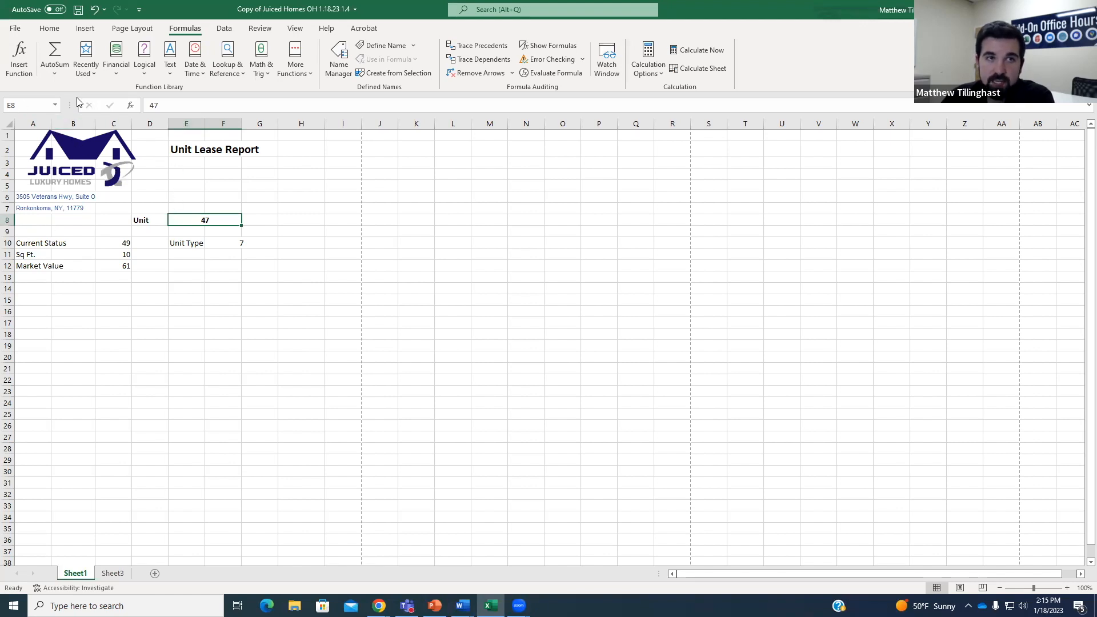
click(1031, 9)
click(199, 246)
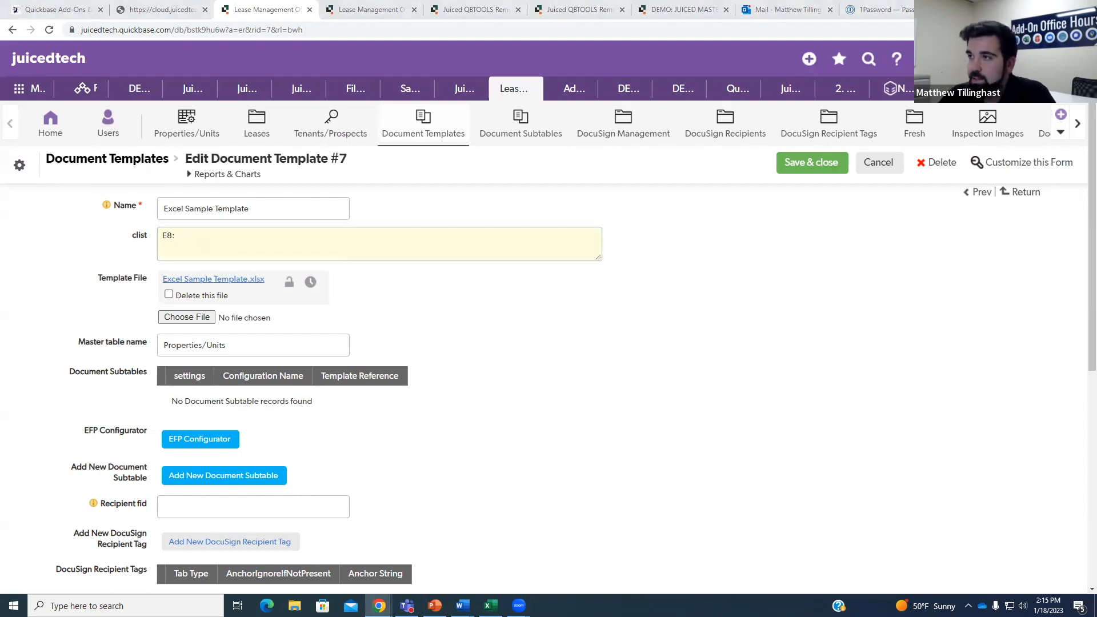
Look up Property Title's field ID 47 and complete the clist entry as E8:47.
drag(536, 0, 537, 1)
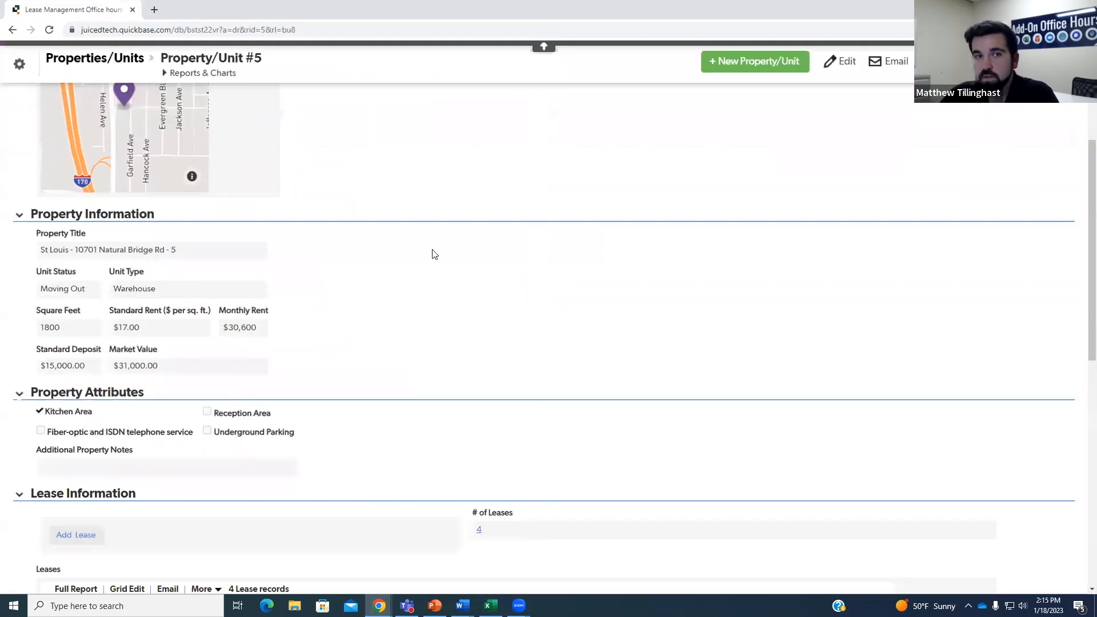
right_click(65, 239)
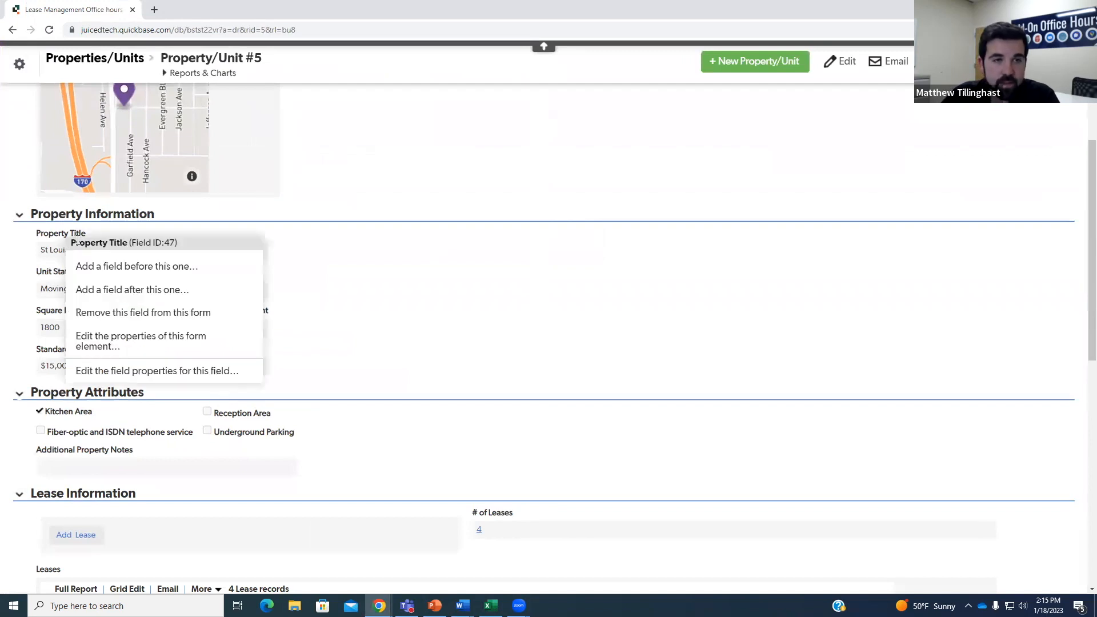
double_click(184, 244)
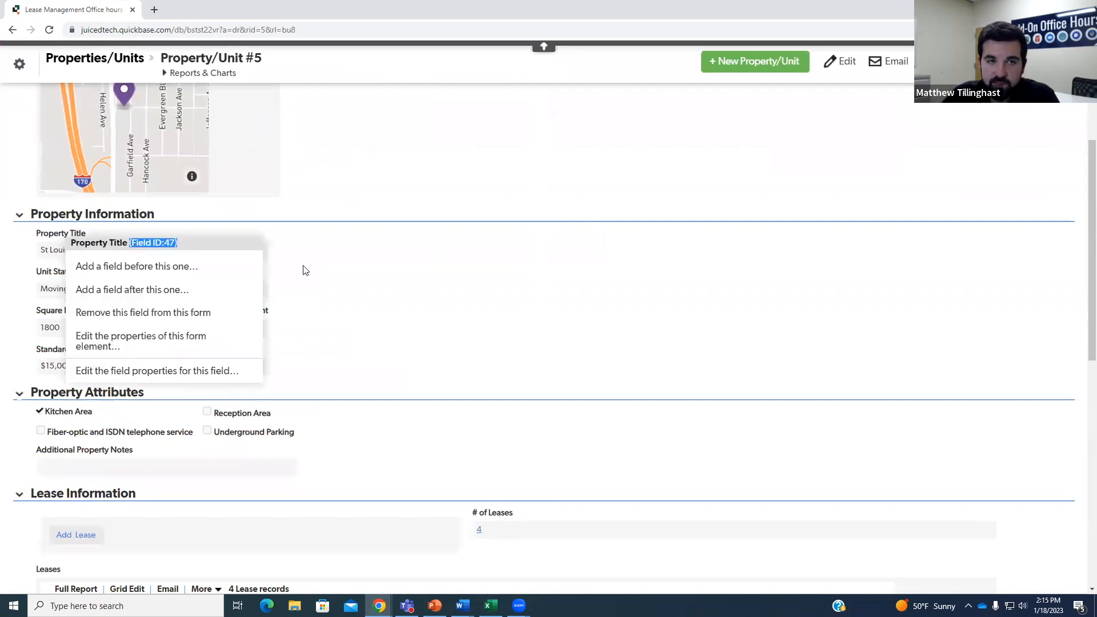
click(333, 271)
drag(55, 4, 1096, 226)
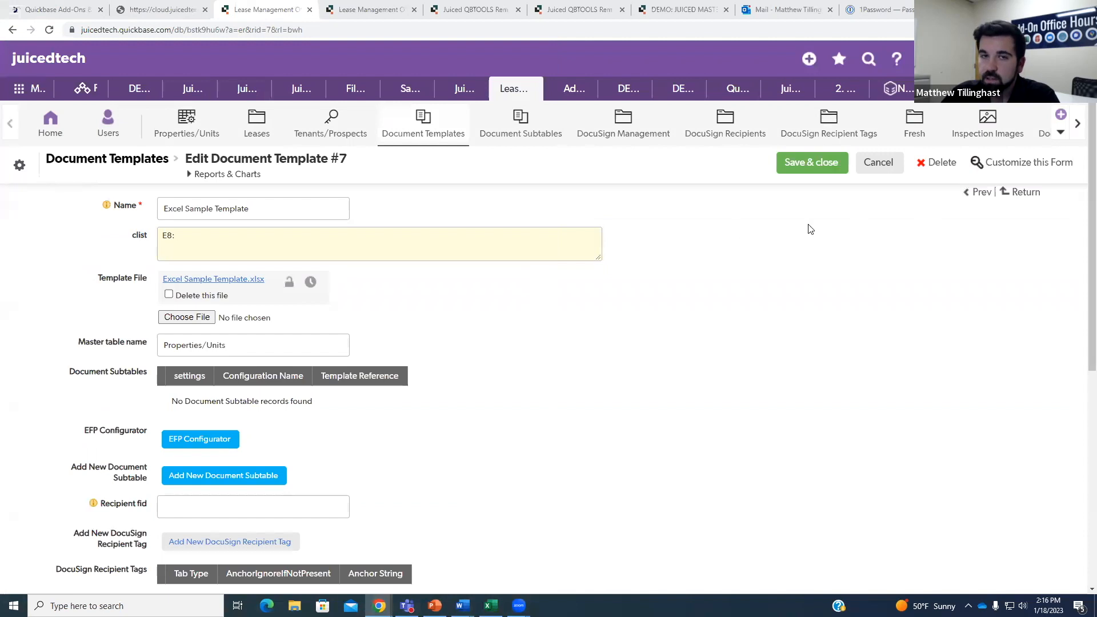
click(264, 236)
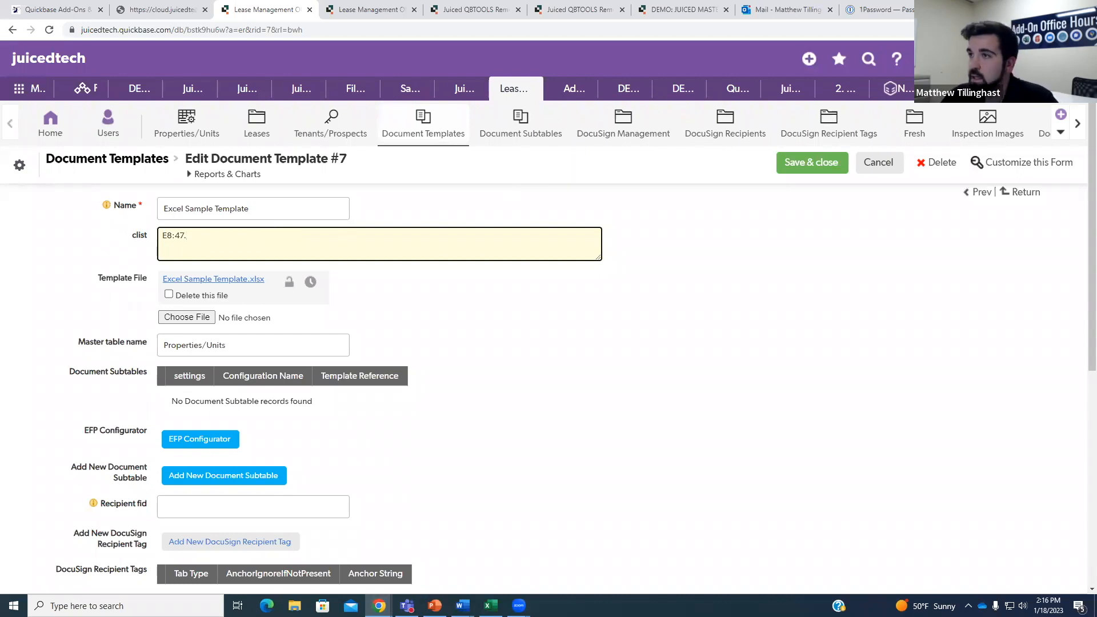
key(alt+Tab)
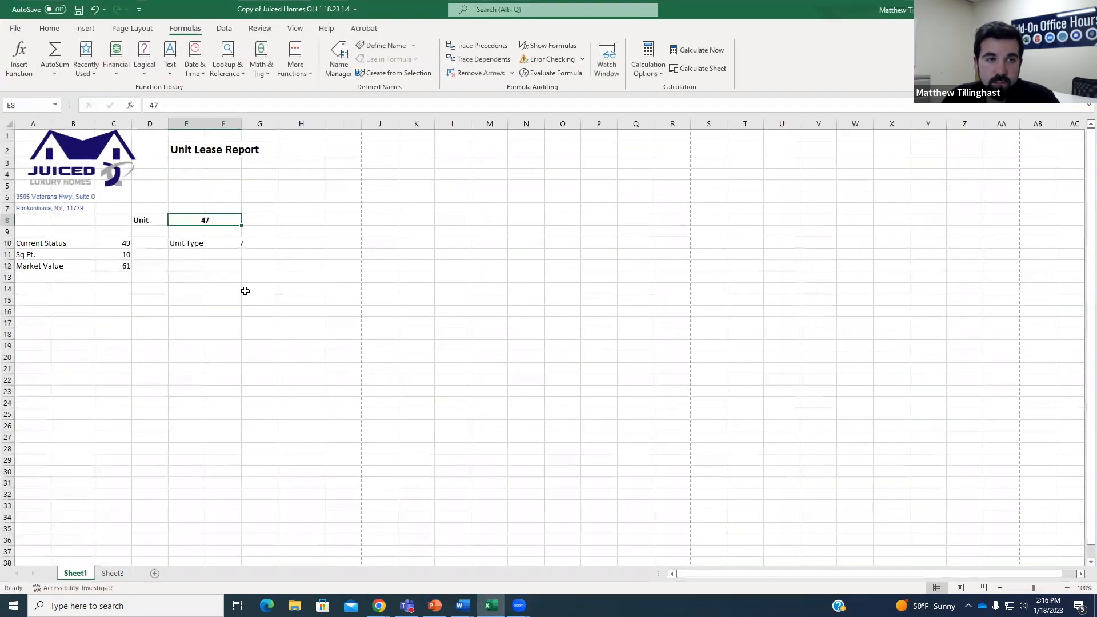
click(224, 276)
click(124, 244)
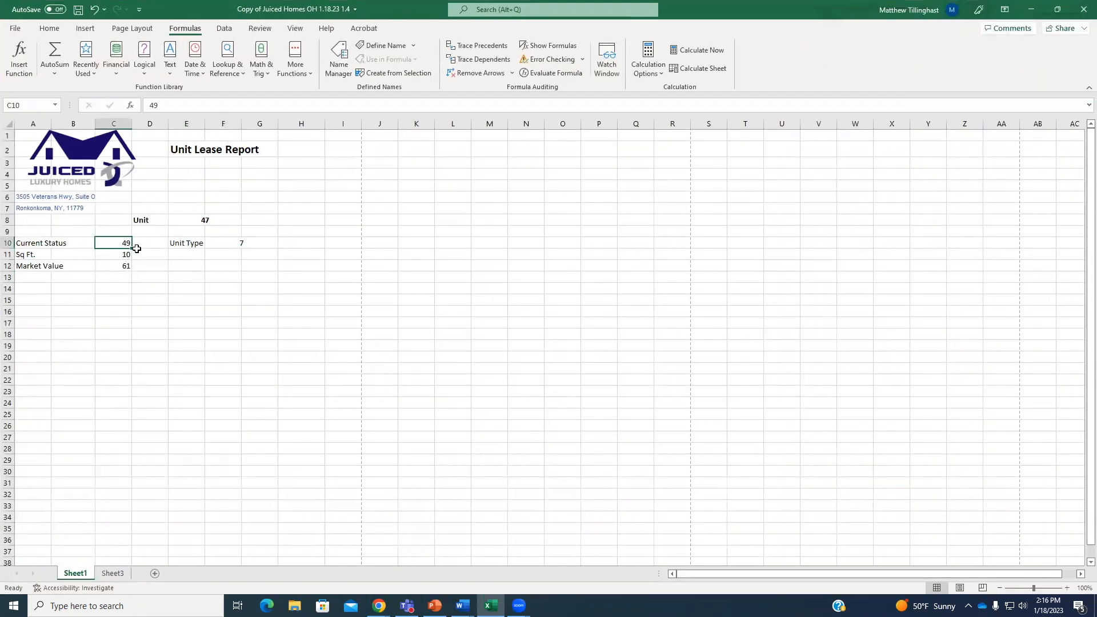
Clear the placeholder 47 from the Unit cell E8.
click(205, 220)
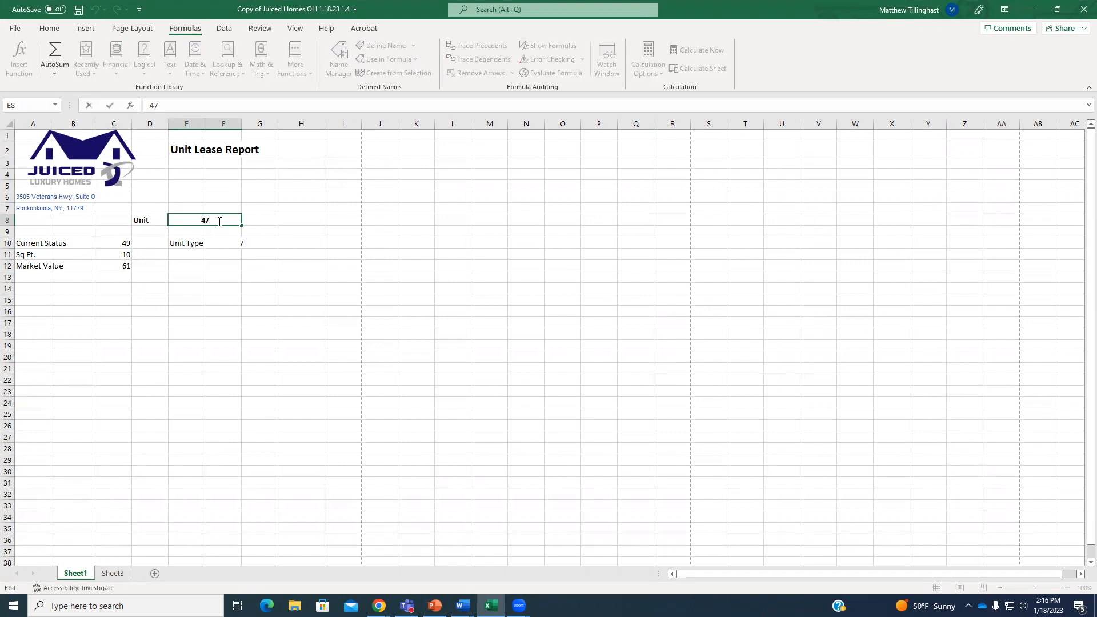
key(BackSpace)
click(237, 265)
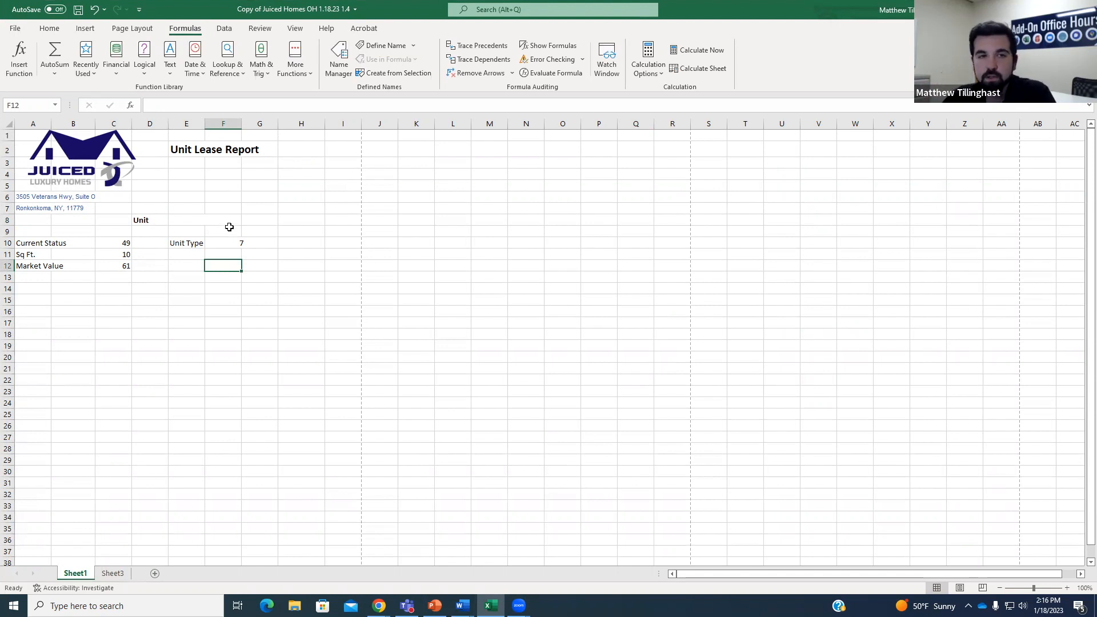
Verify the Current Status cell reference C10 and place the caret after E8:47 in the clist.
click(196, 220)
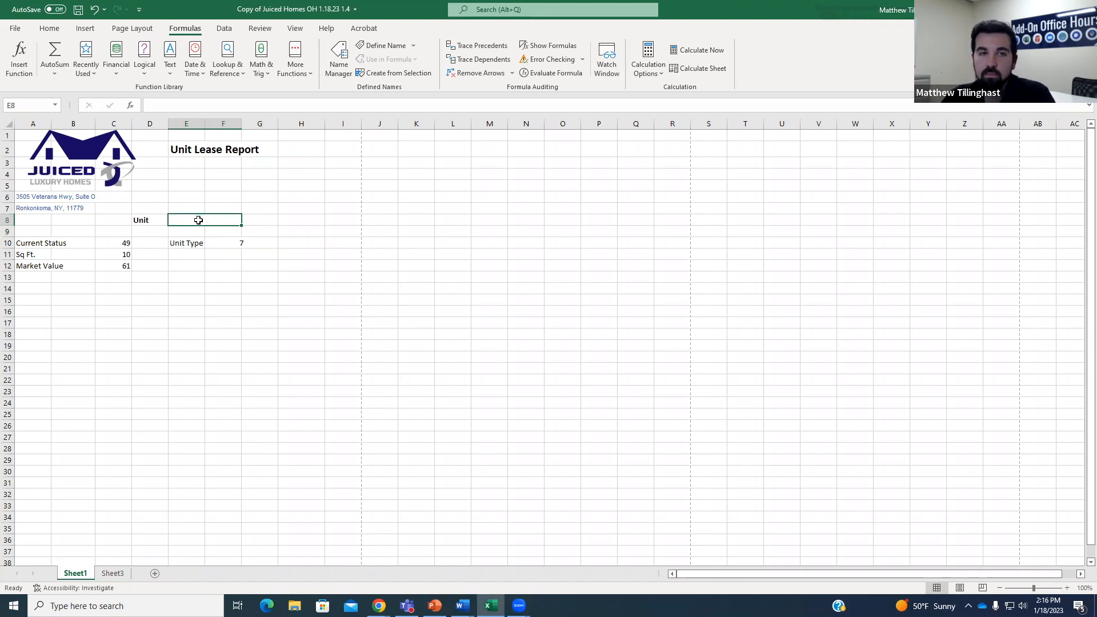
click(128, 243)
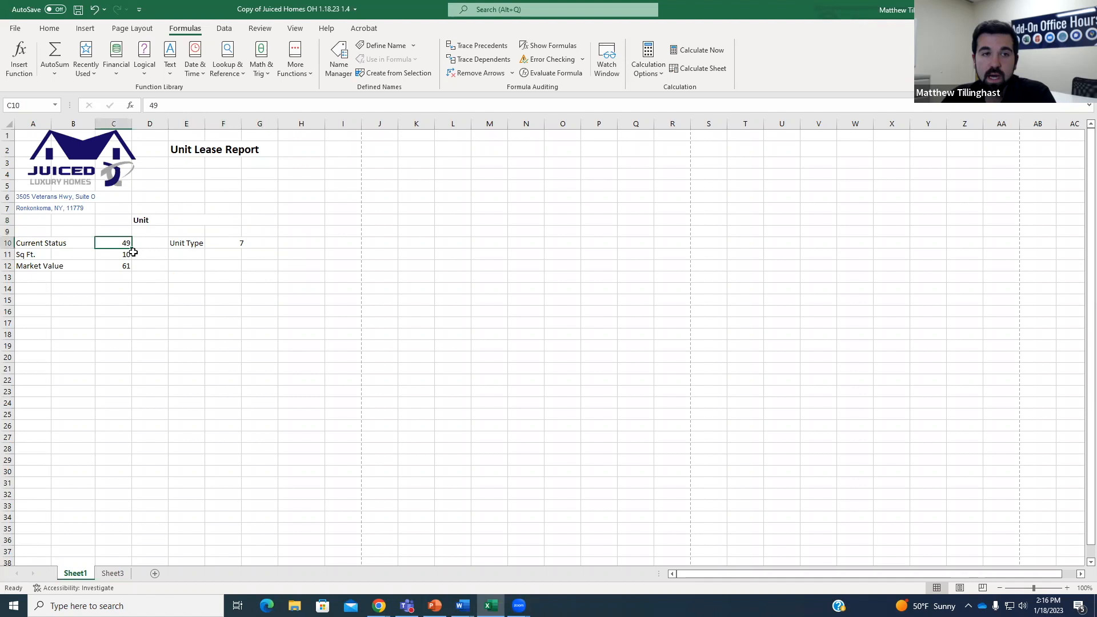
click(195, 222)
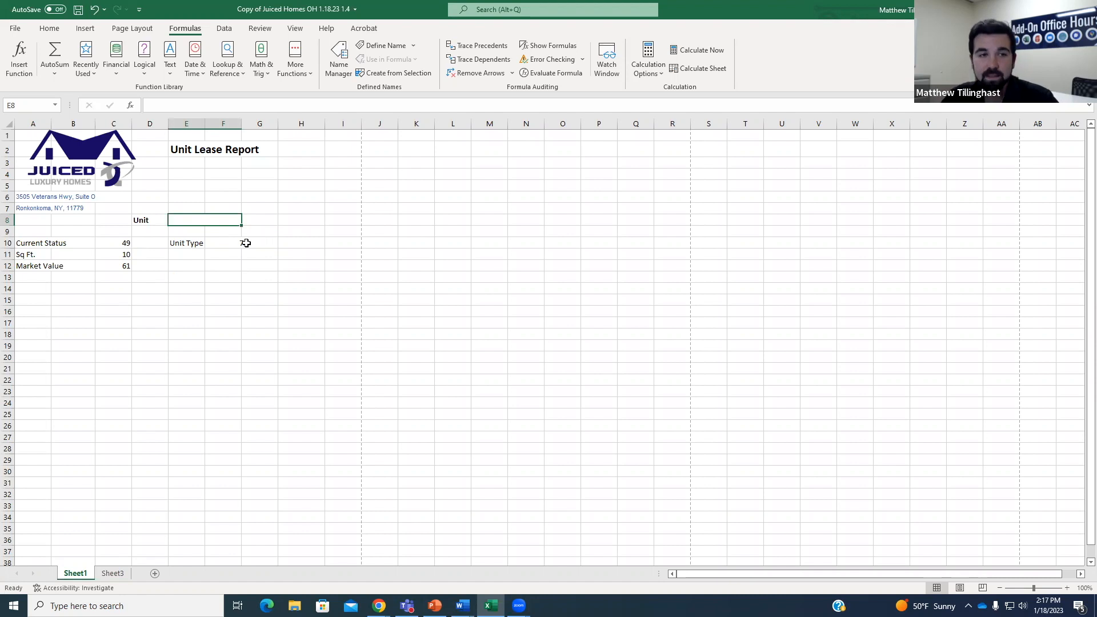
click(118, 245)
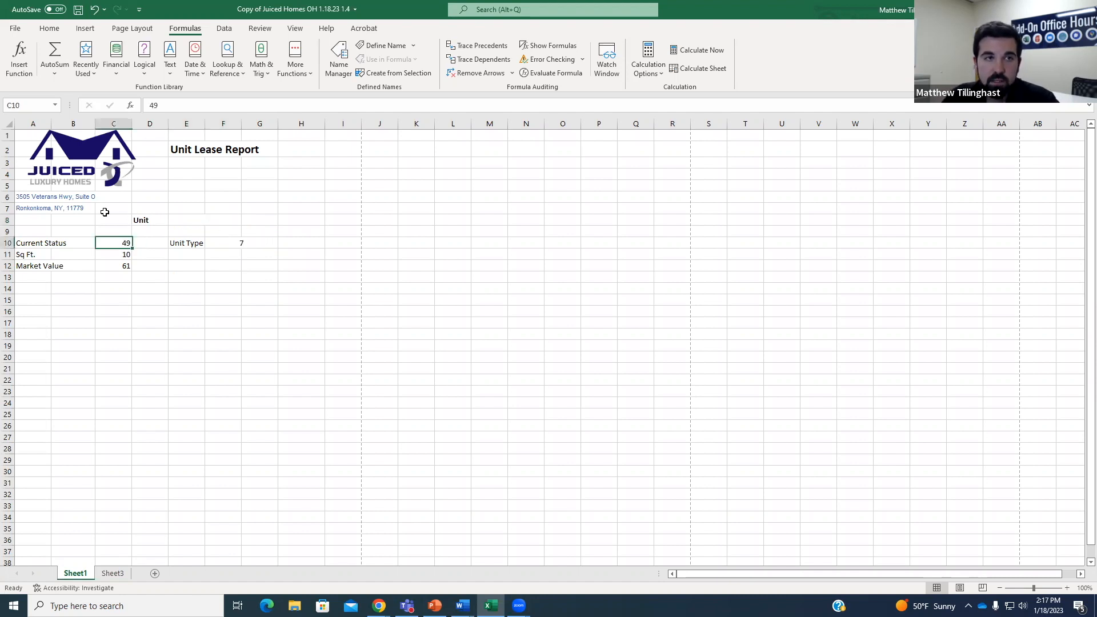
click(15, 106)
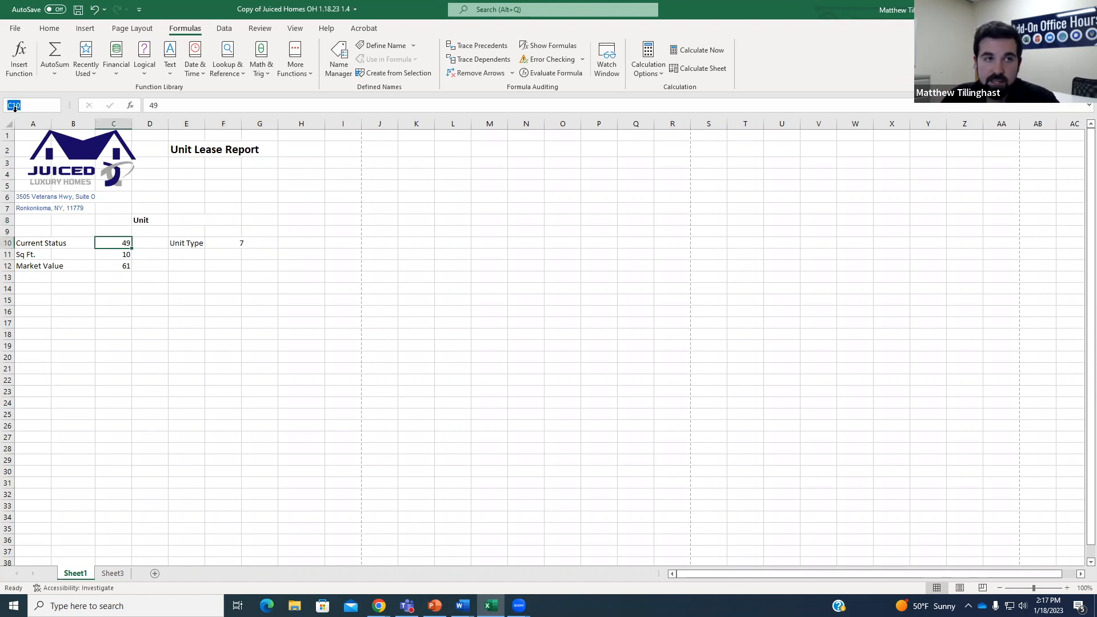
click(122, 244)
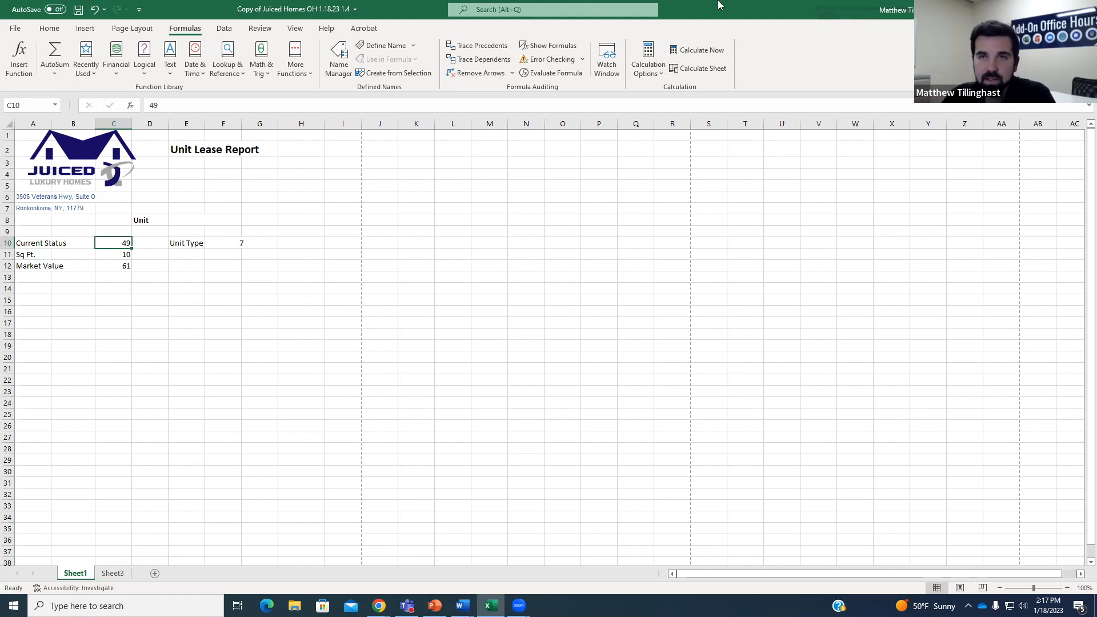
key(alt+Tab)
click(256, 236)
Extend the clist with C10:49, C11:10 and C12:61, confirming Unit Status is field 49.
text(C10)
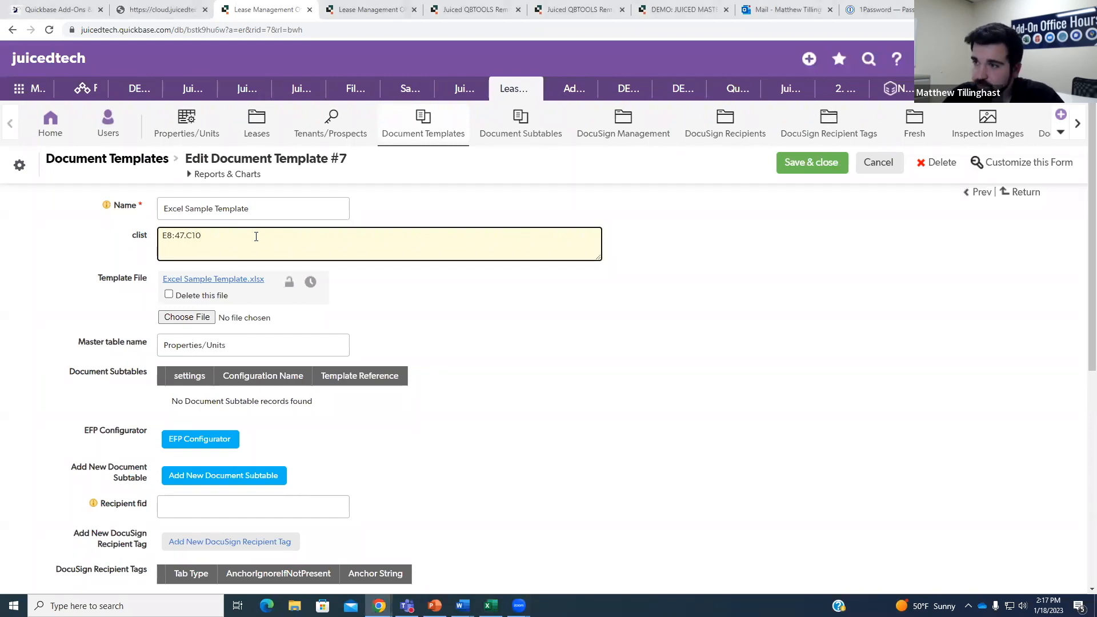
text(:49)
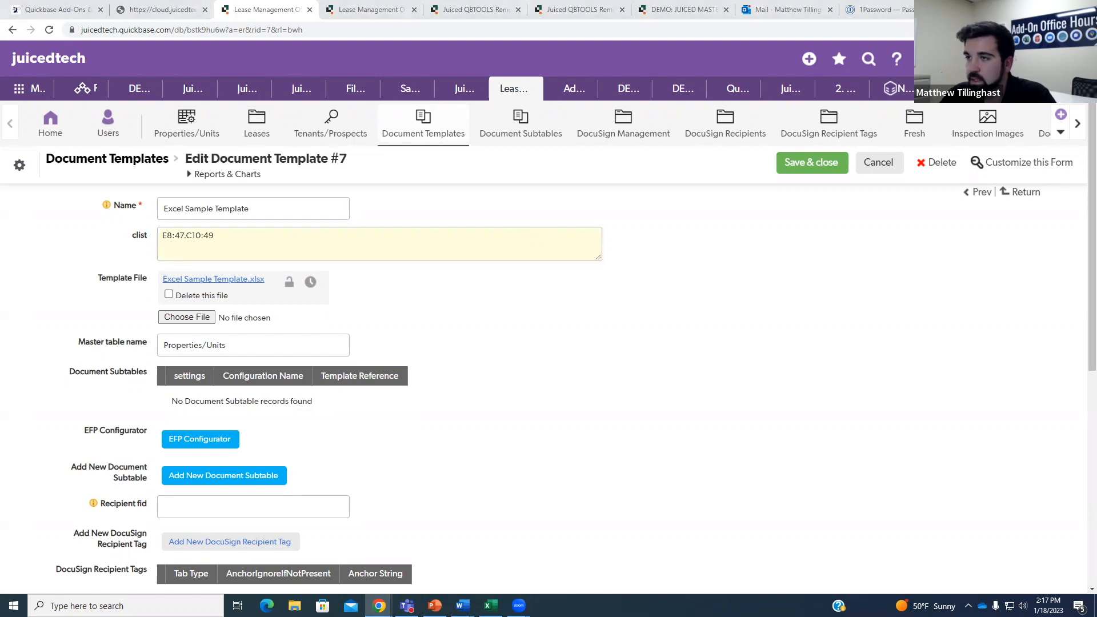
key(alt+Tab)
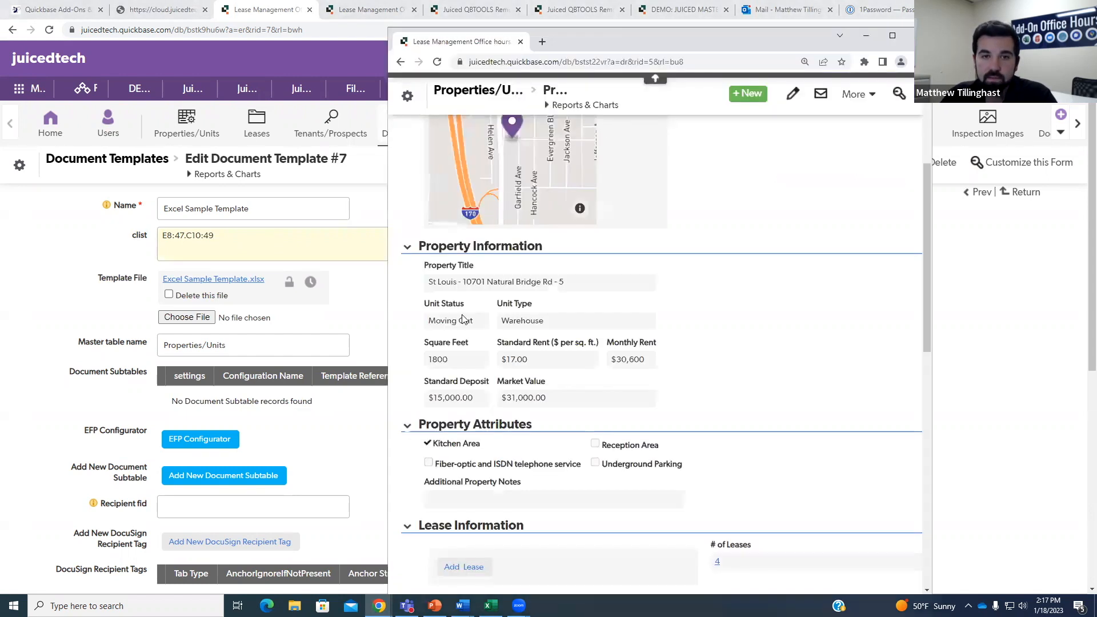
right_click(462, 316)
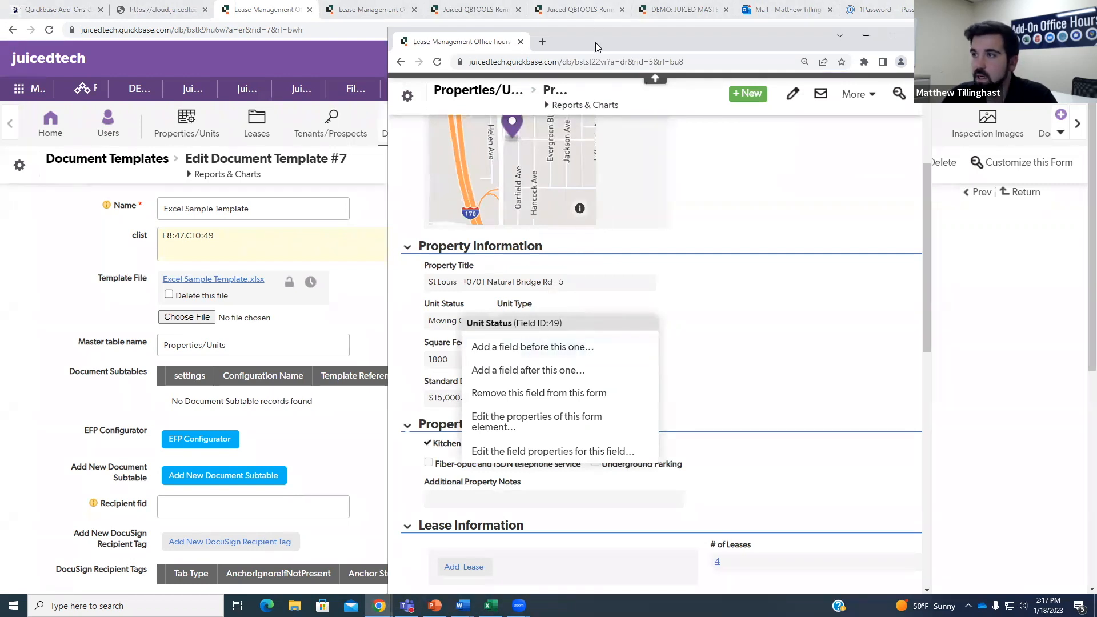
key(alt+Tab)
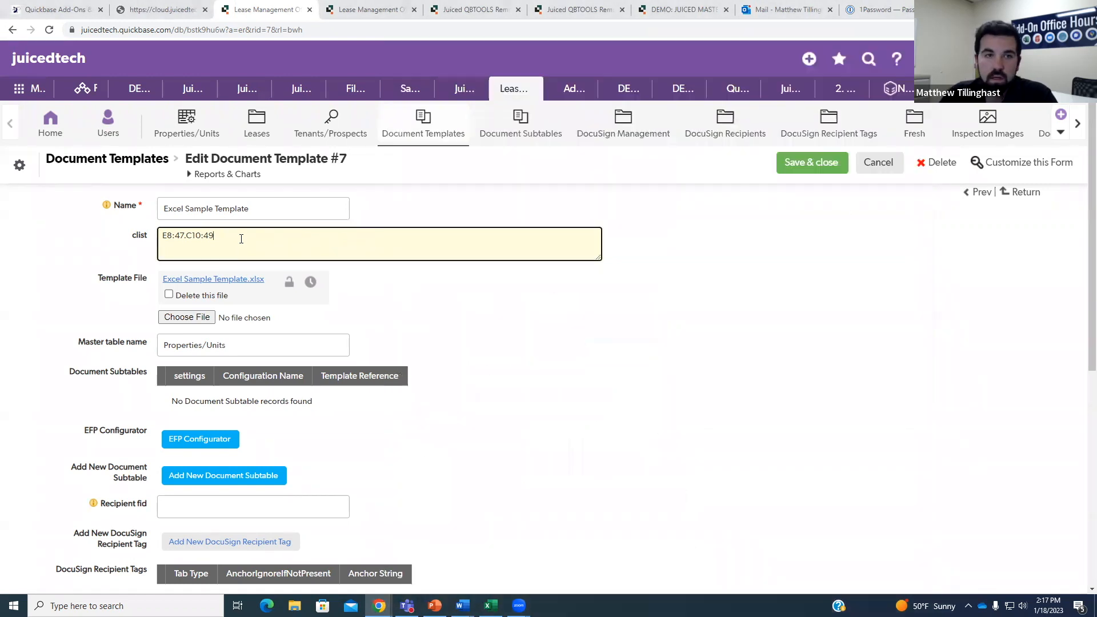
key(alt+Tab)
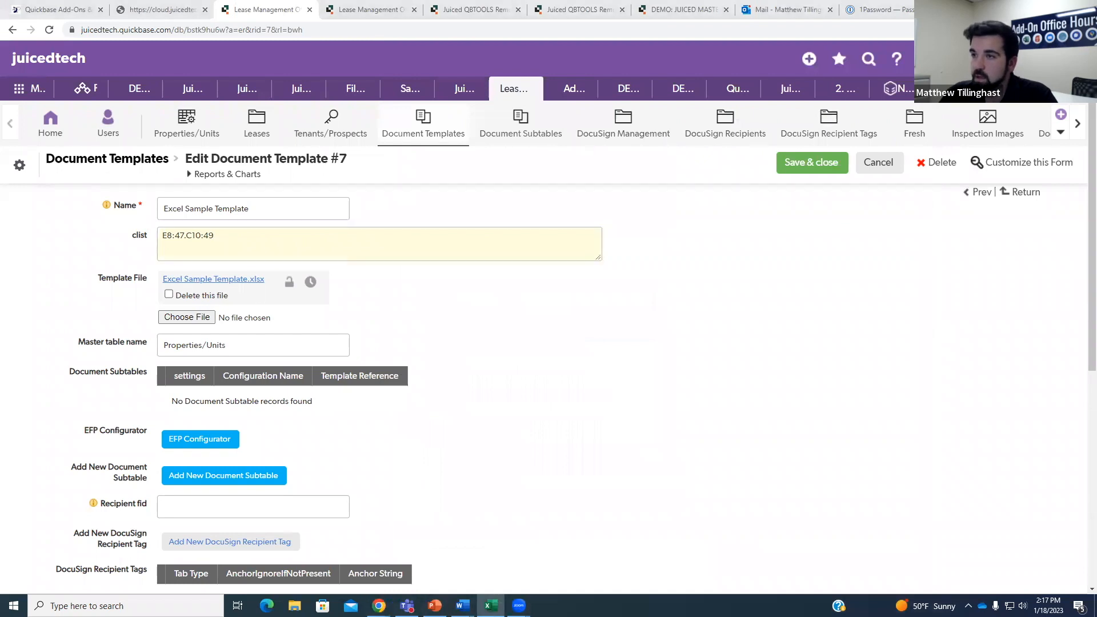
click(278, 243)
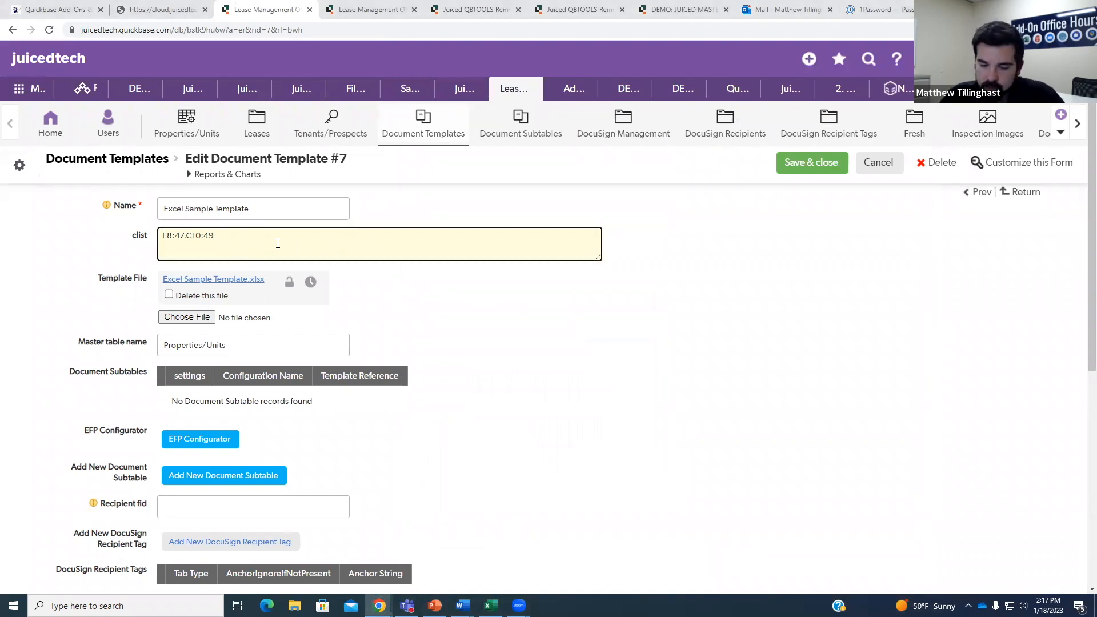
text(.C11)
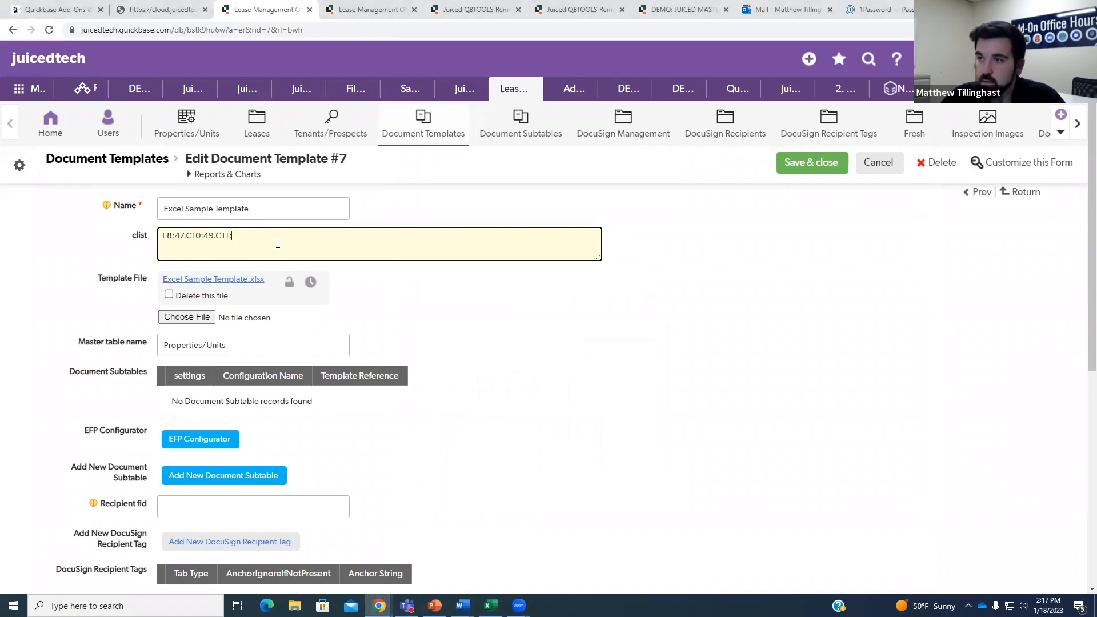
text(:10)
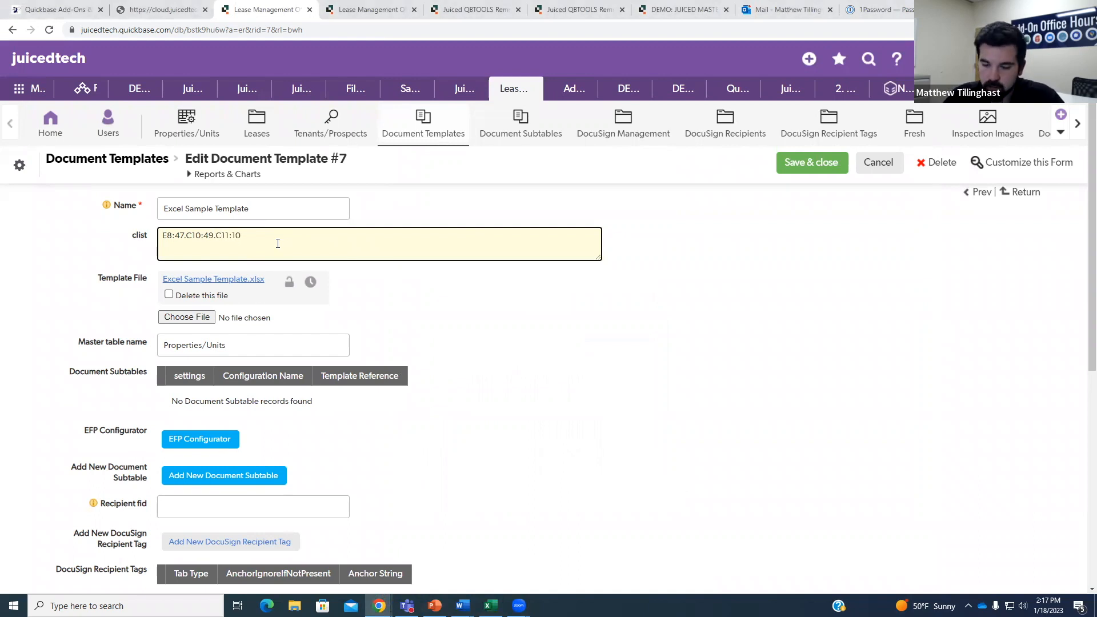
text(.C12)
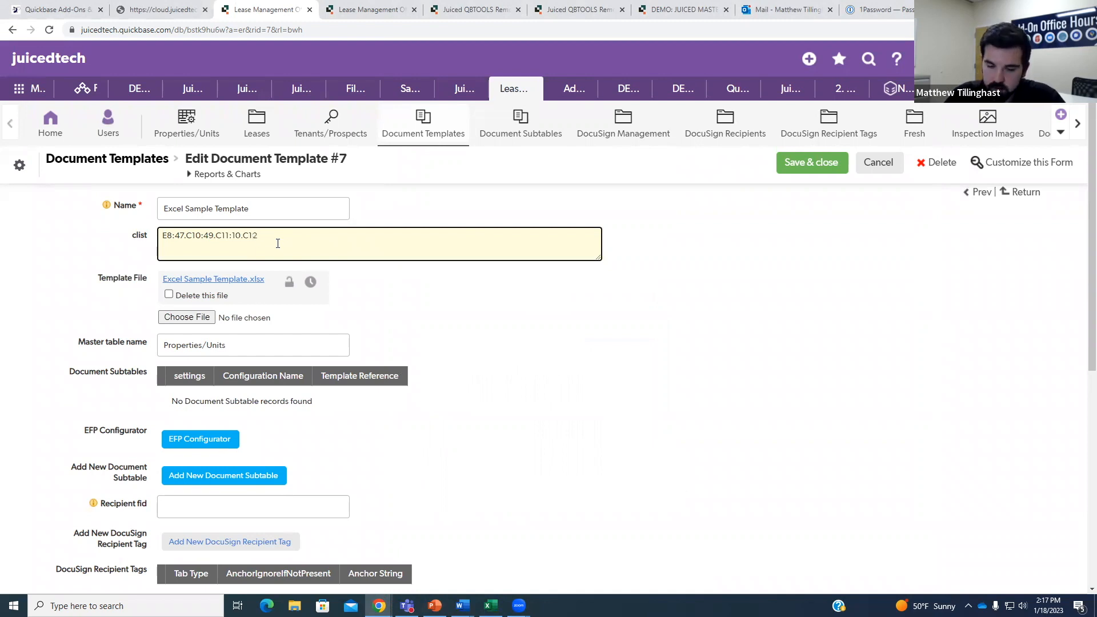
text(:61.)
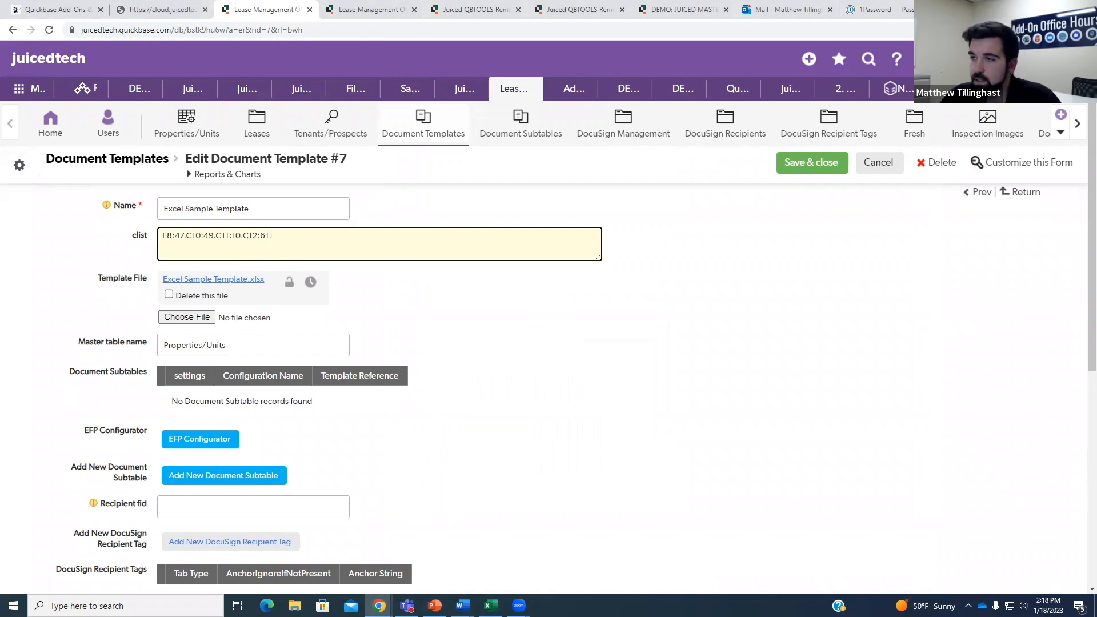
key(alt+Tab)
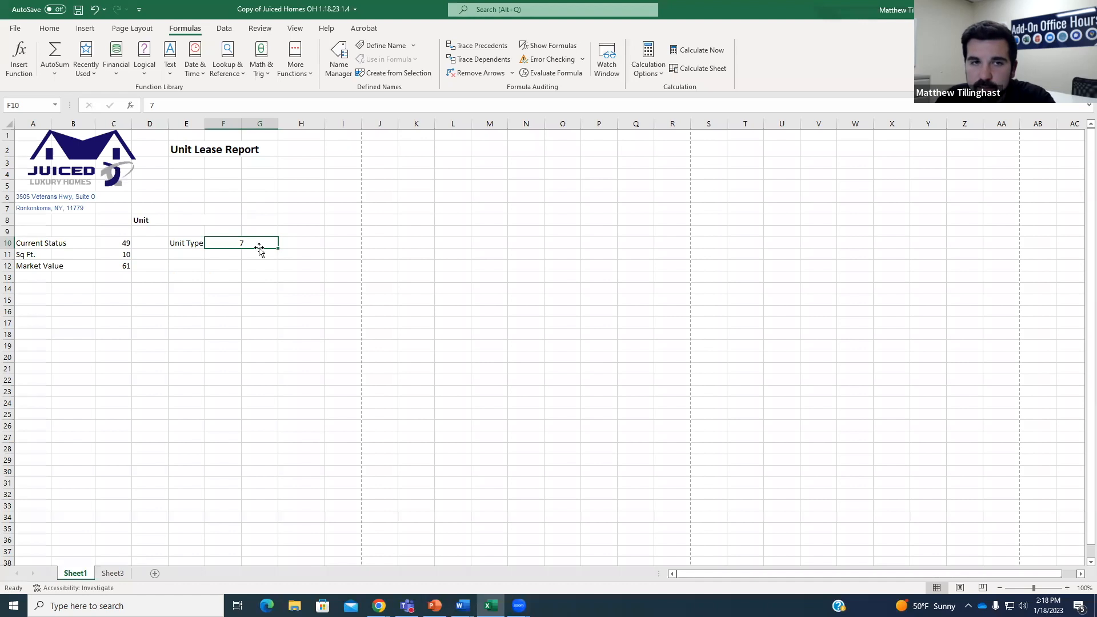
click(189, 220)
click(225, 247)
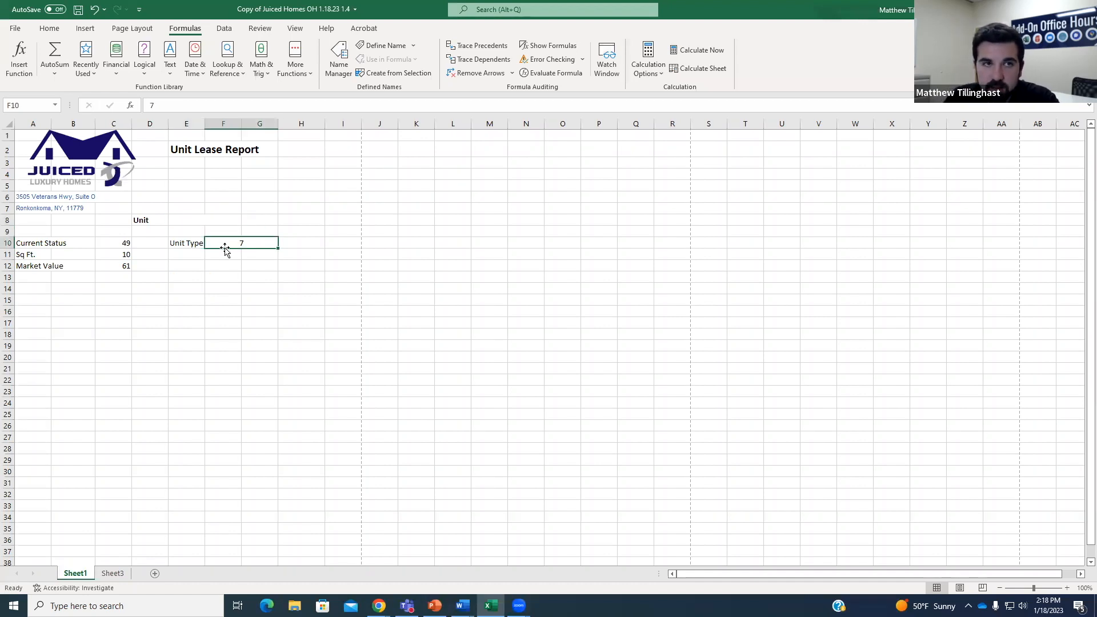
click(217, 231)
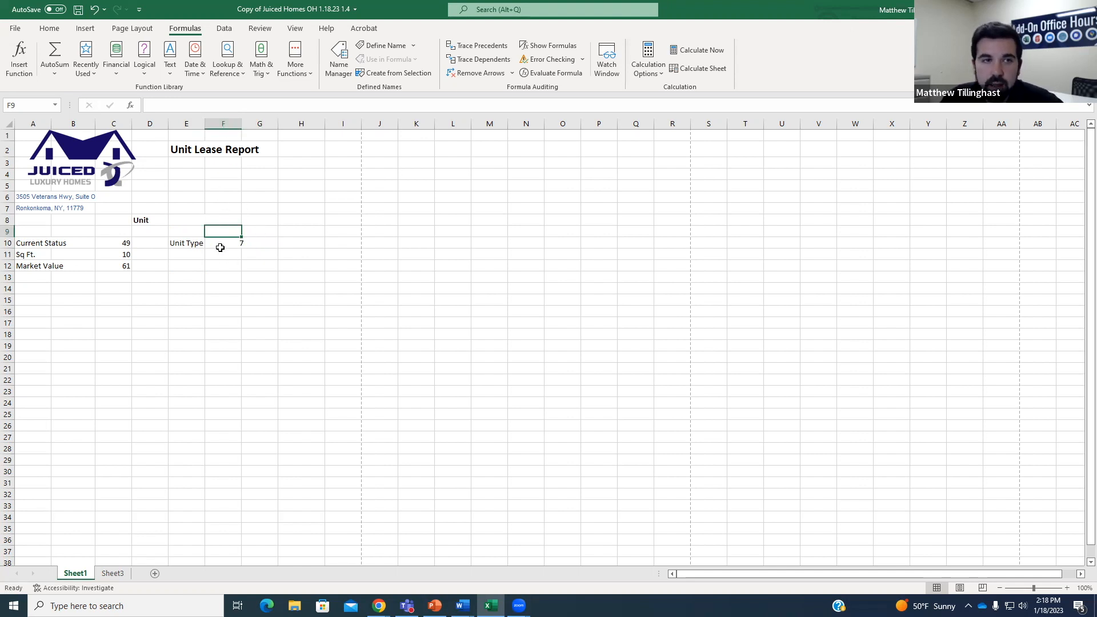
ctrl+scroll(249, 248, up, 3)
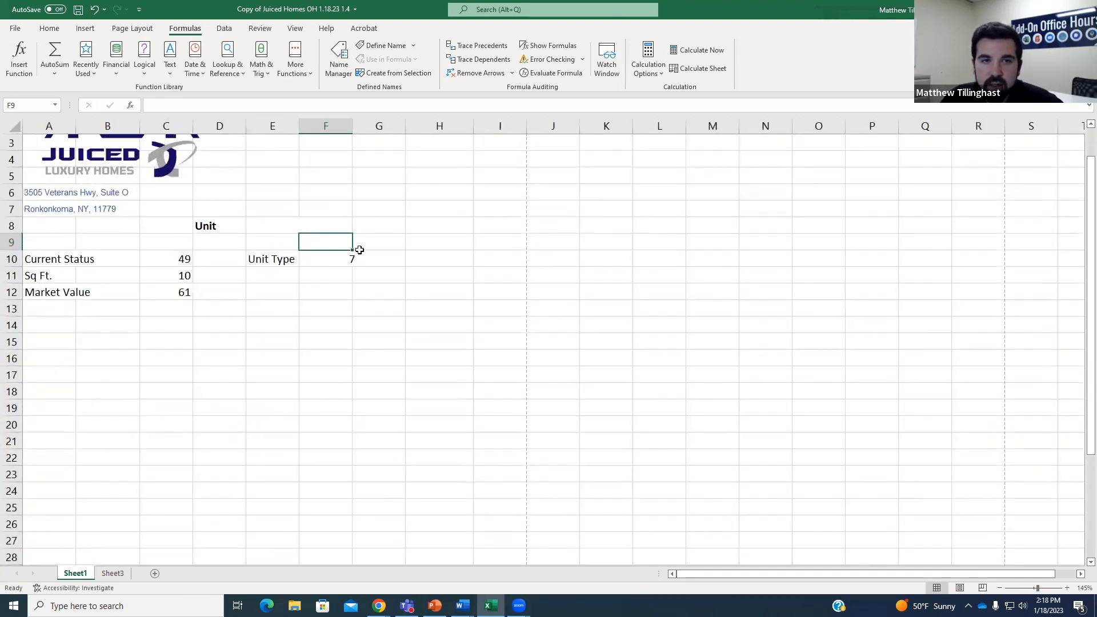
click(384, 126)
click(334, 264)
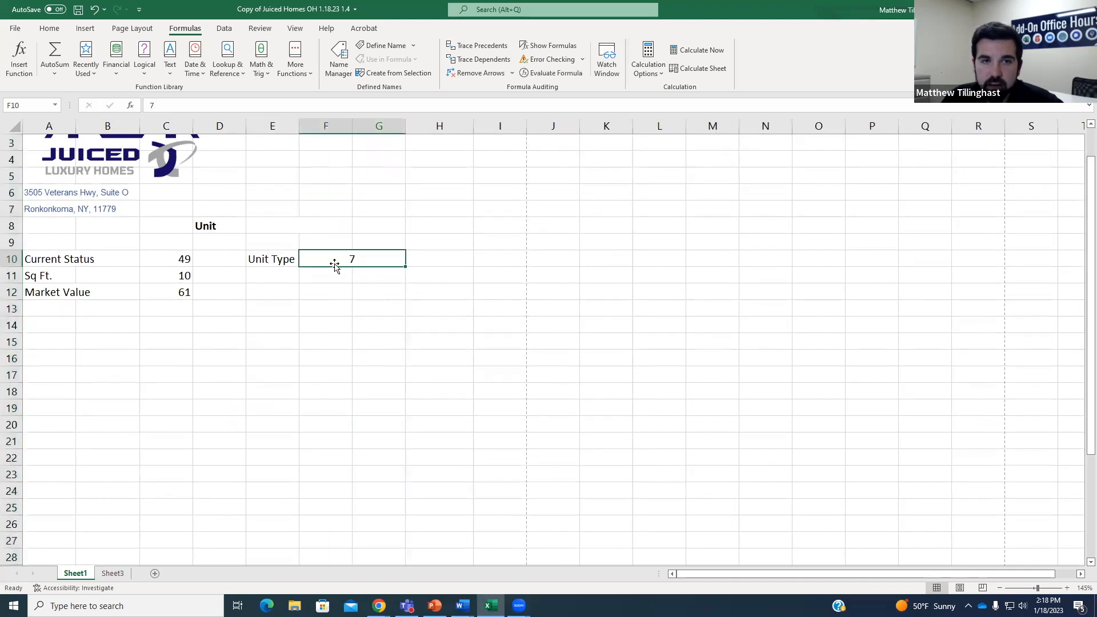
ctrl+scroll(398, 289, down, 1)
ctrl+scroll(398, 289, down, 2)
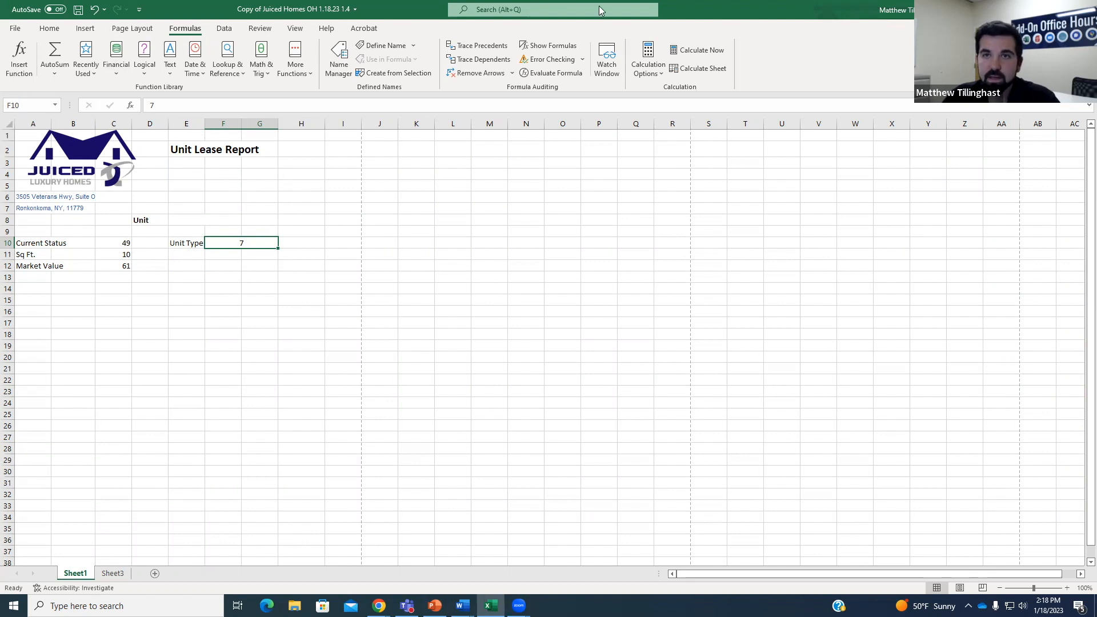
Append F10:7 to the template's clist to map the Unit Type cell.
key(alt+Tab)
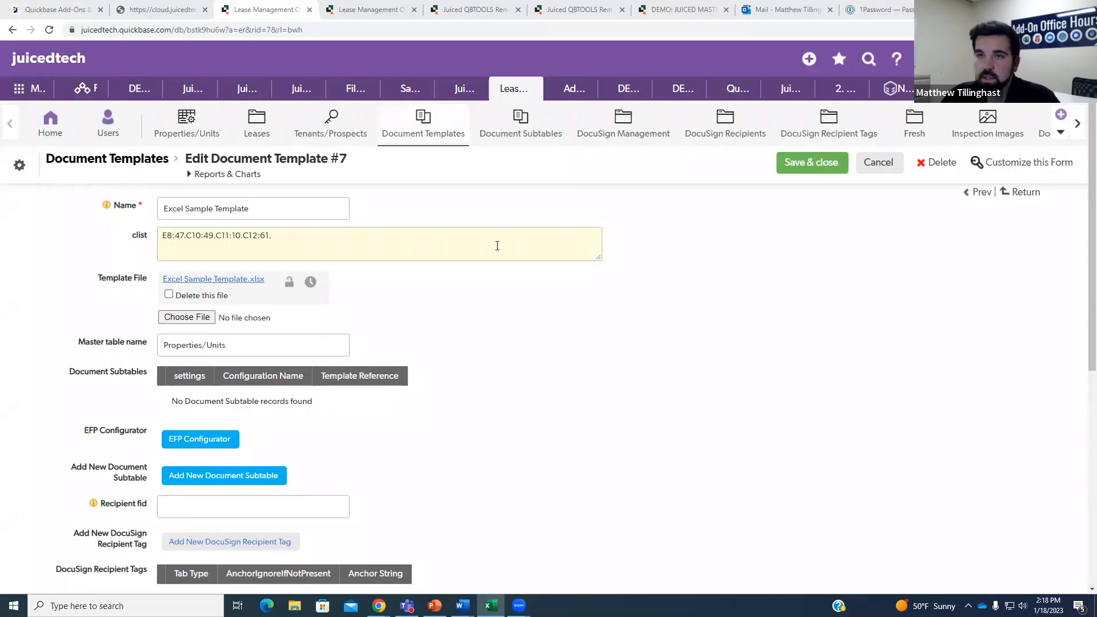
click(332, 240)
text(F10:7)
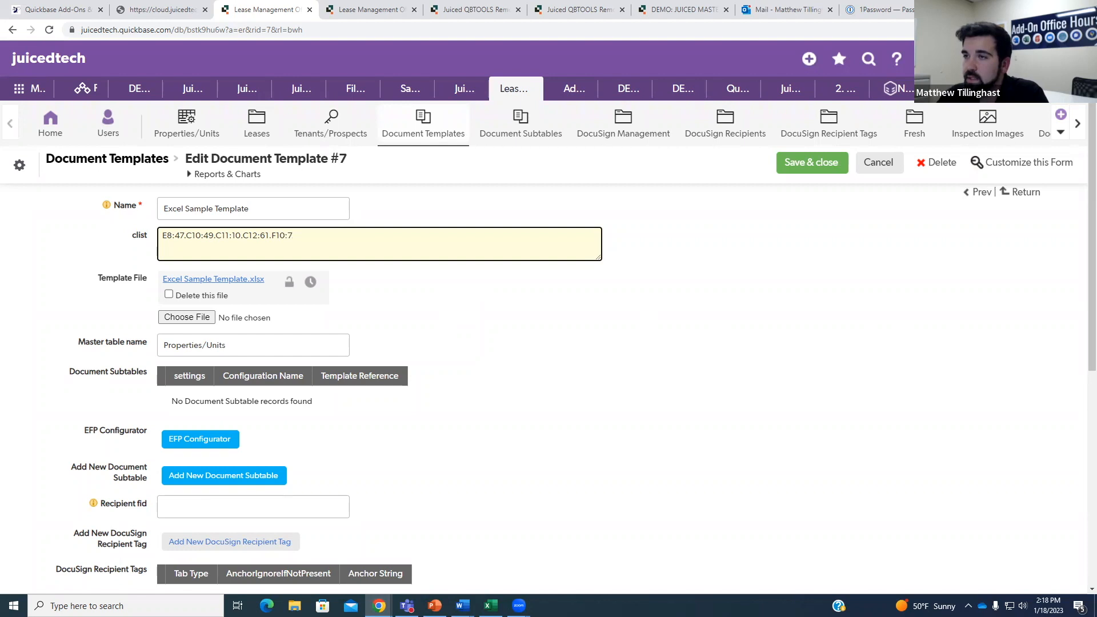
key(alt+Tab)
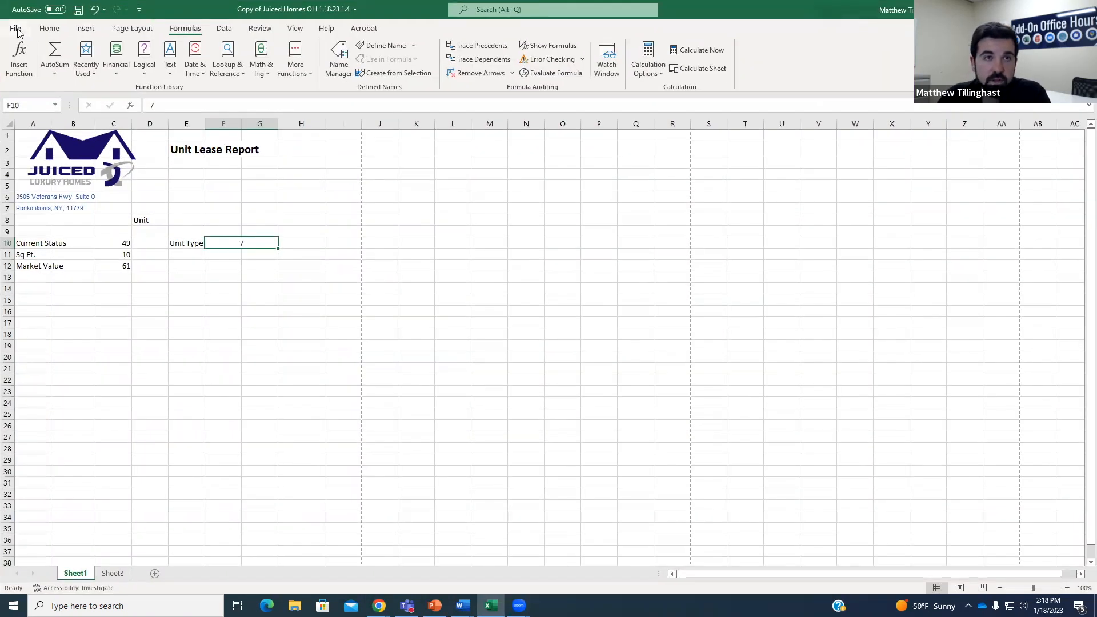
Save the workbook as 'Copy of Juiced Homes OH 1.18.23 1.5'.
click(17, 32)
click(49, 180)
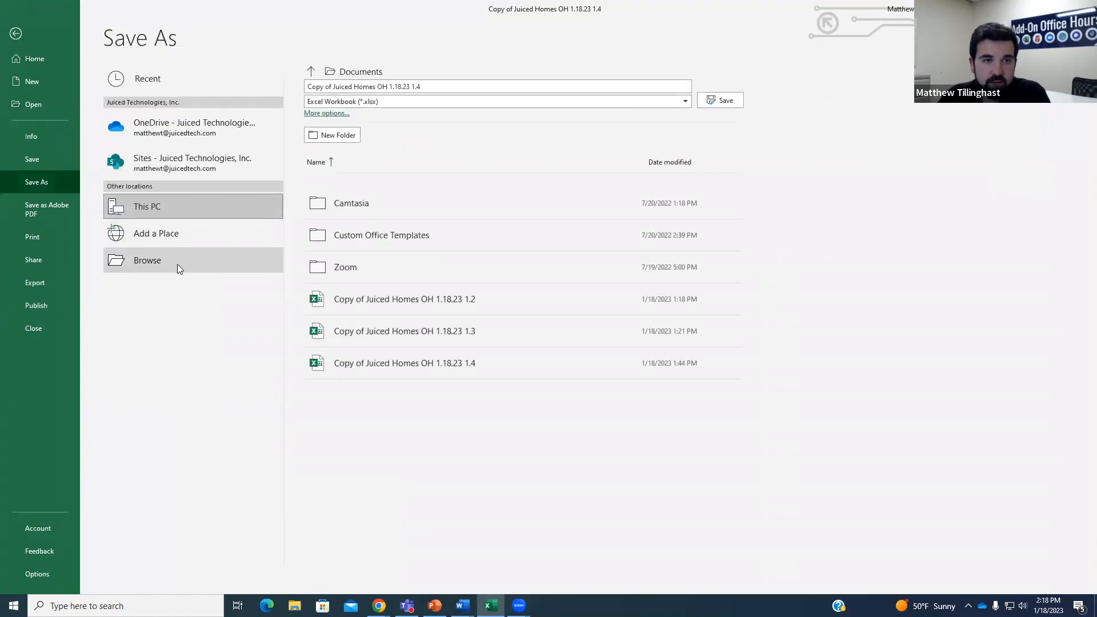
click(177, 264)
click(211, 230)
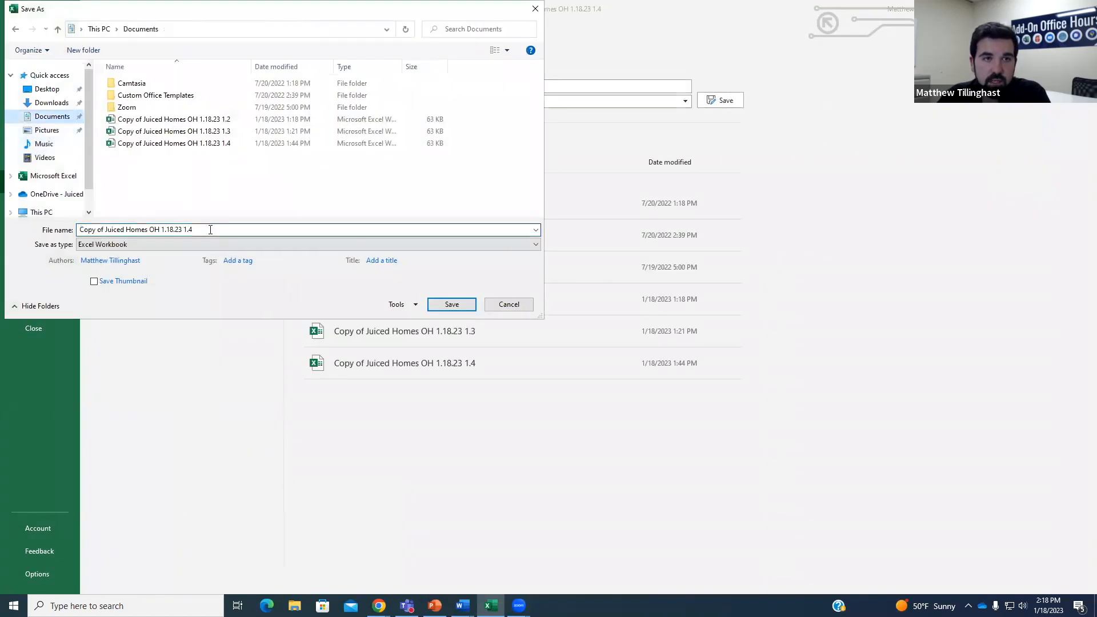
key(BackSpace)
text(5)
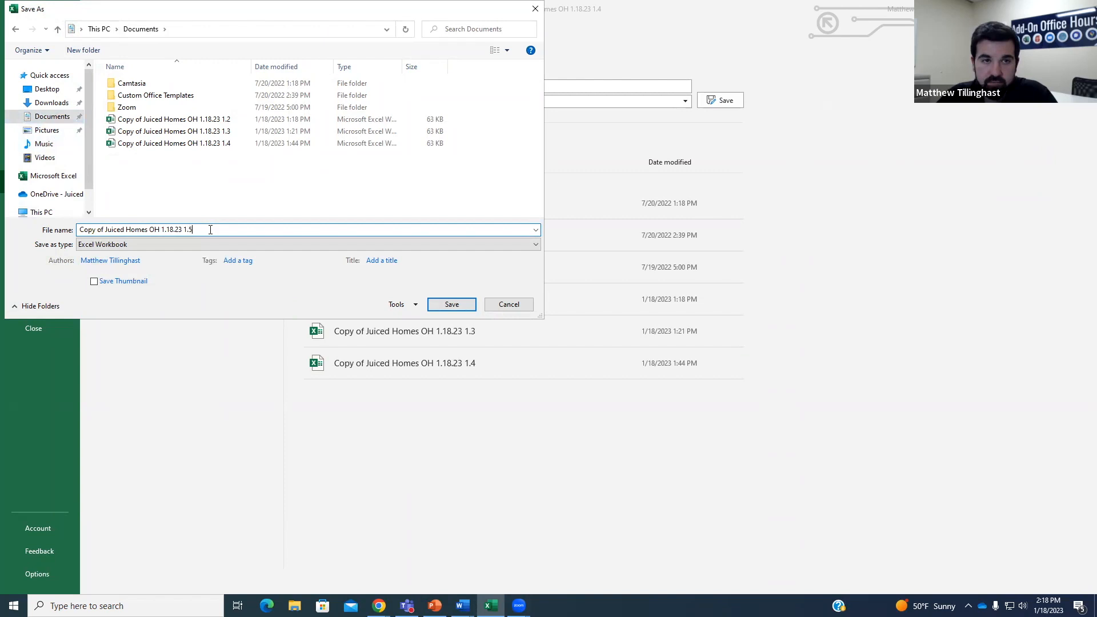
click(452, 304)
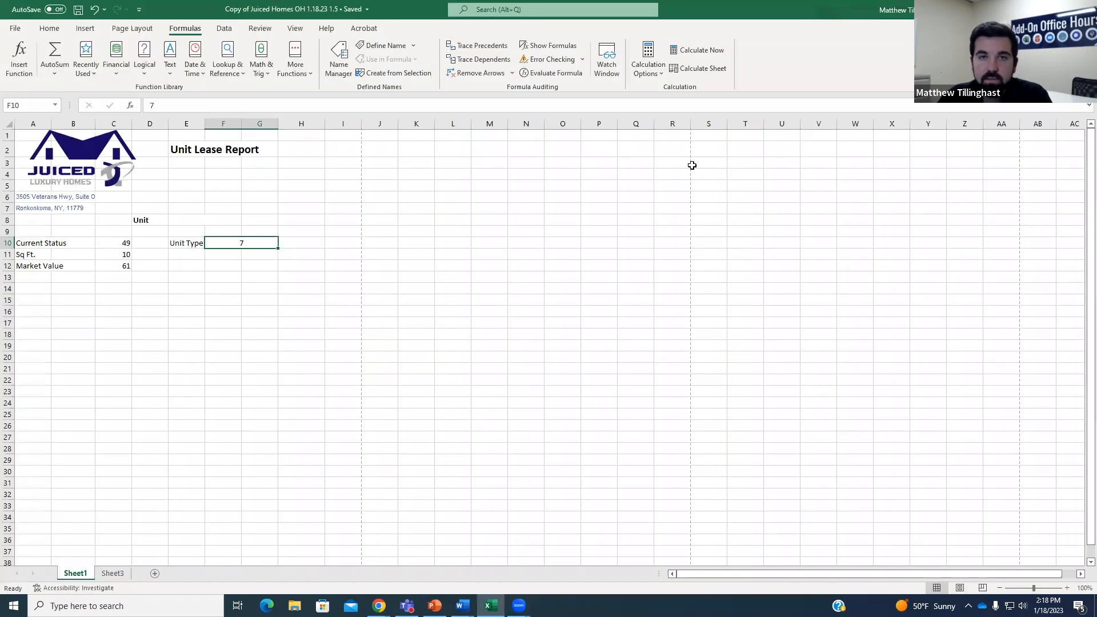
key(alt+Tab)
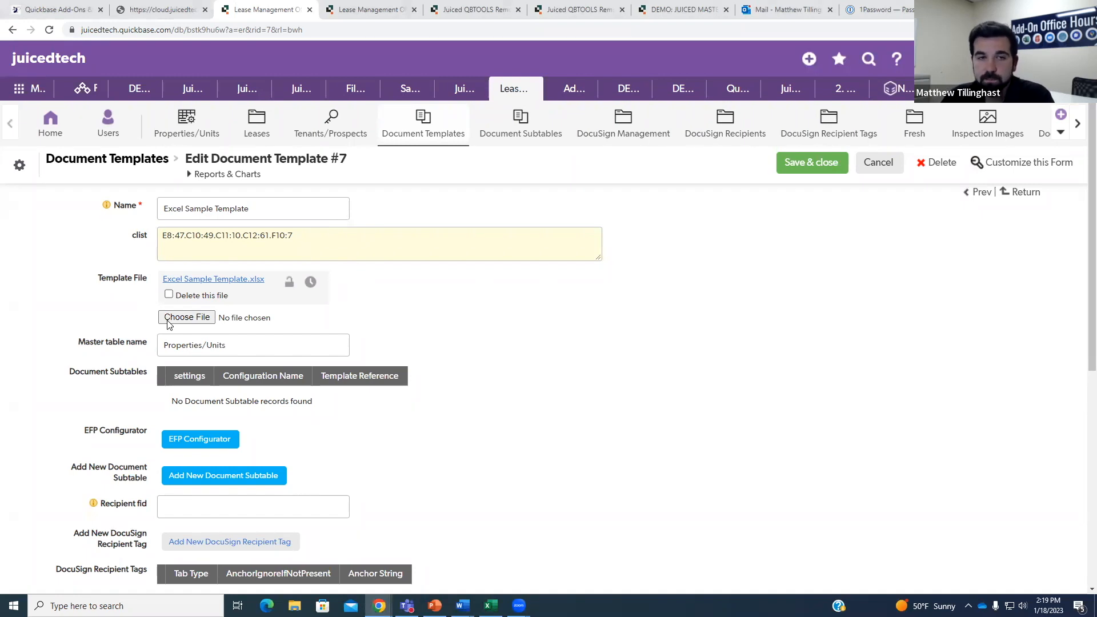
Attach Copy of Juiced Homes OH 1.18.23 1.5.xlsx to Document Template #7 and save the record.
click(197, 319)
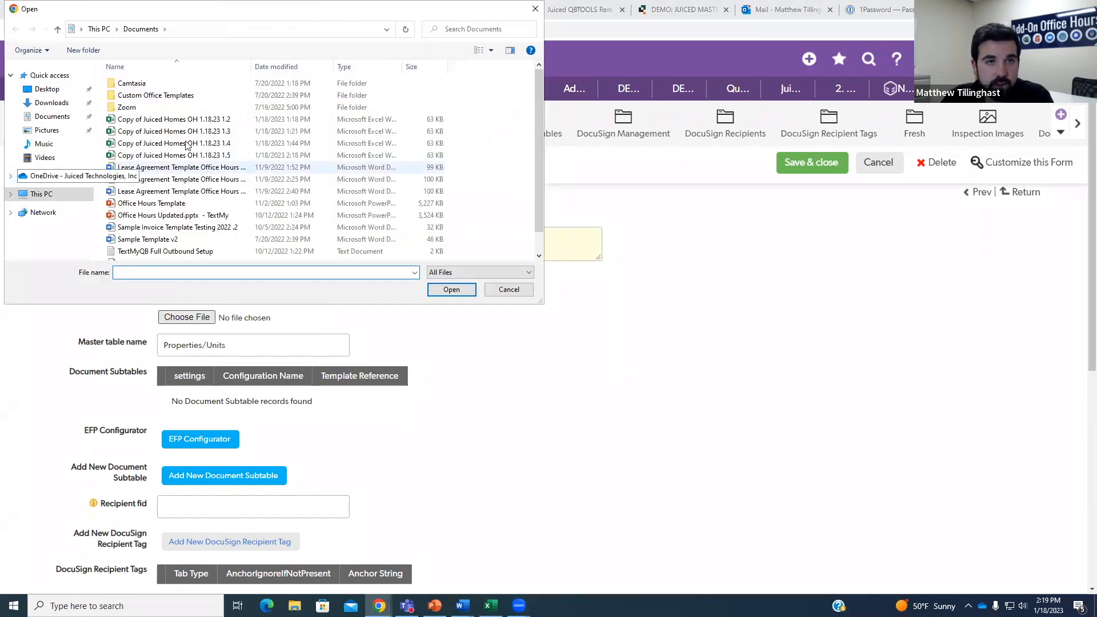
click(203, 155)
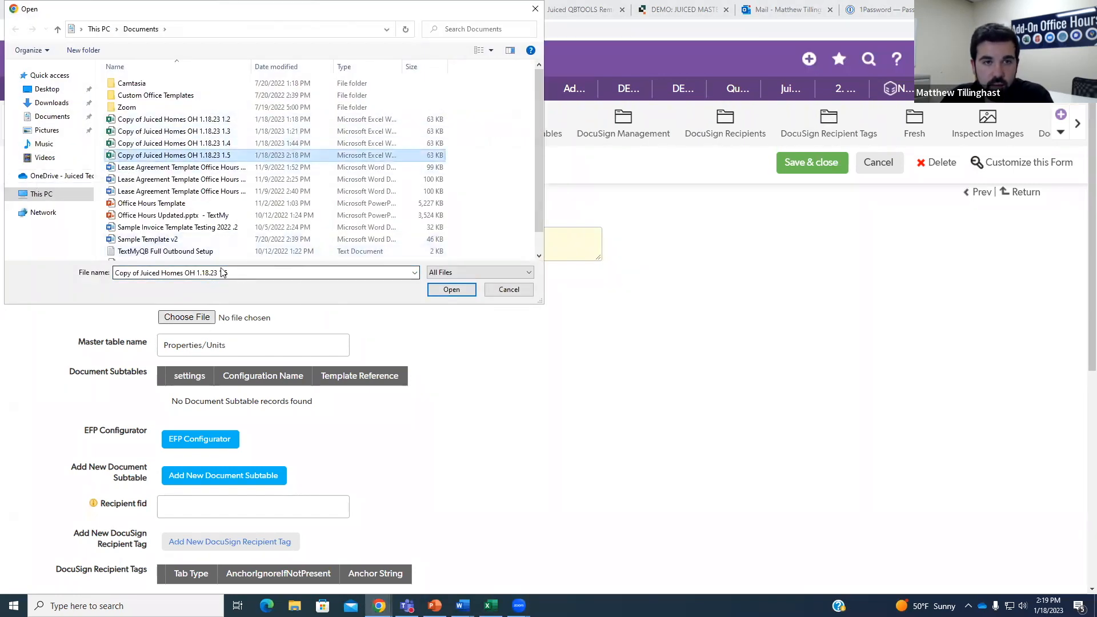
click(452, 289)
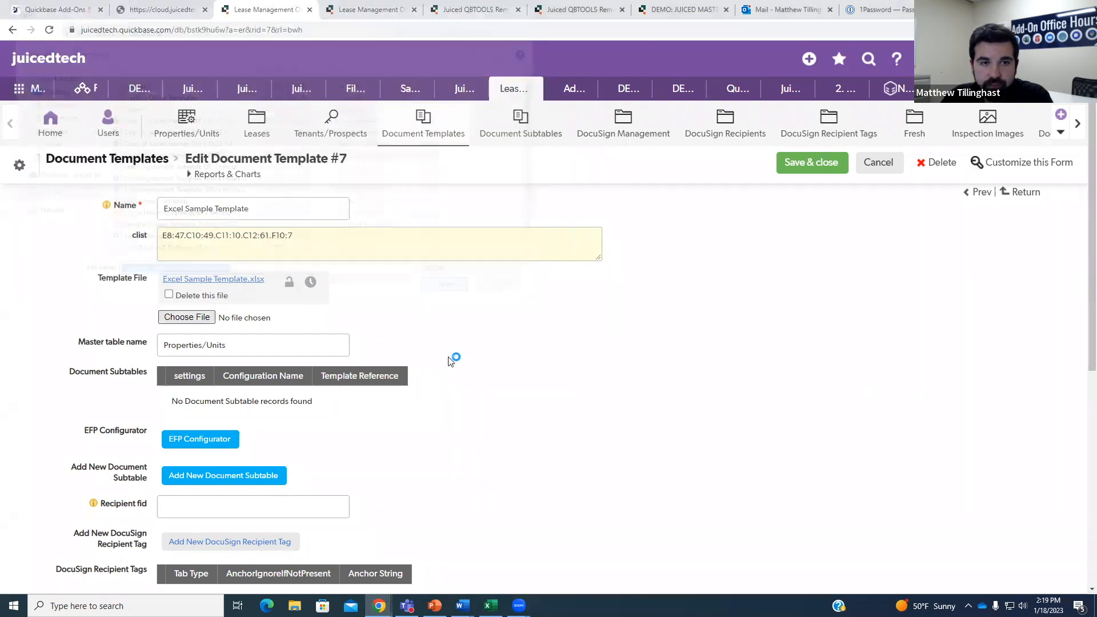
click(814, 165)
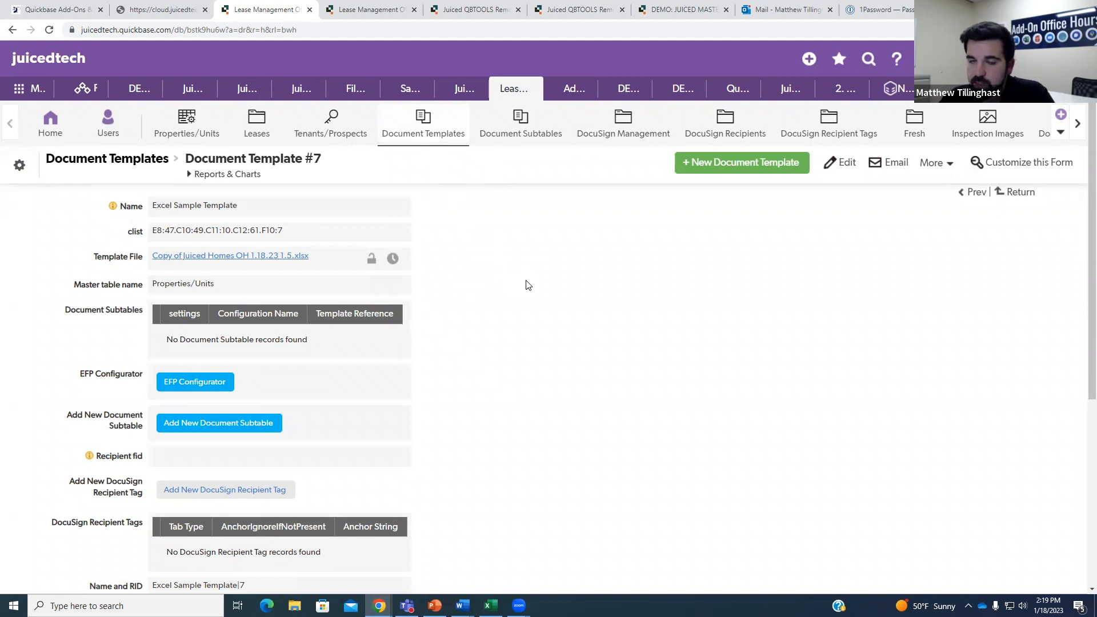
drag(153, 231, 287, 235)
click(288, 235)
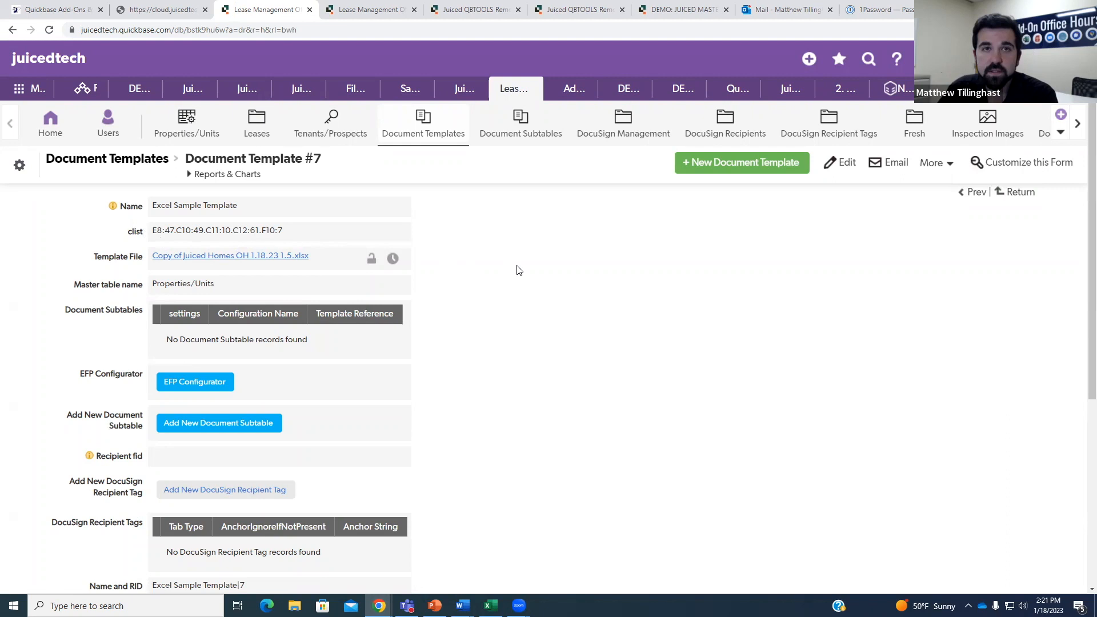
click(366, 10)
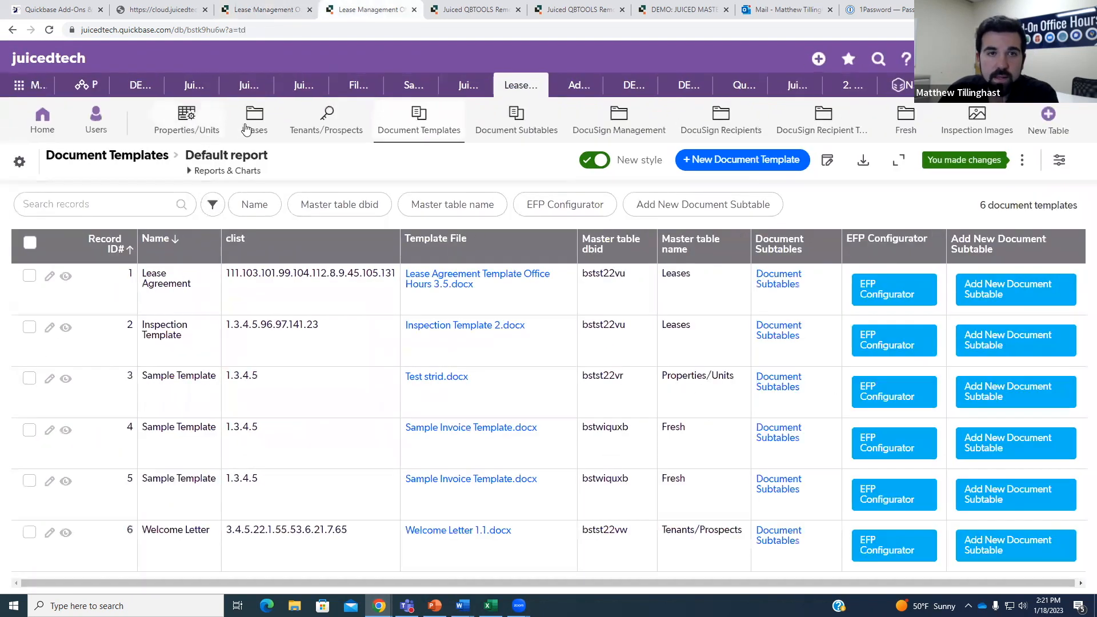
Open the Properties/Units table and view the Property/Unit #5 record's XL Docs section.
click(199, 126)
key(ctrl+minus)
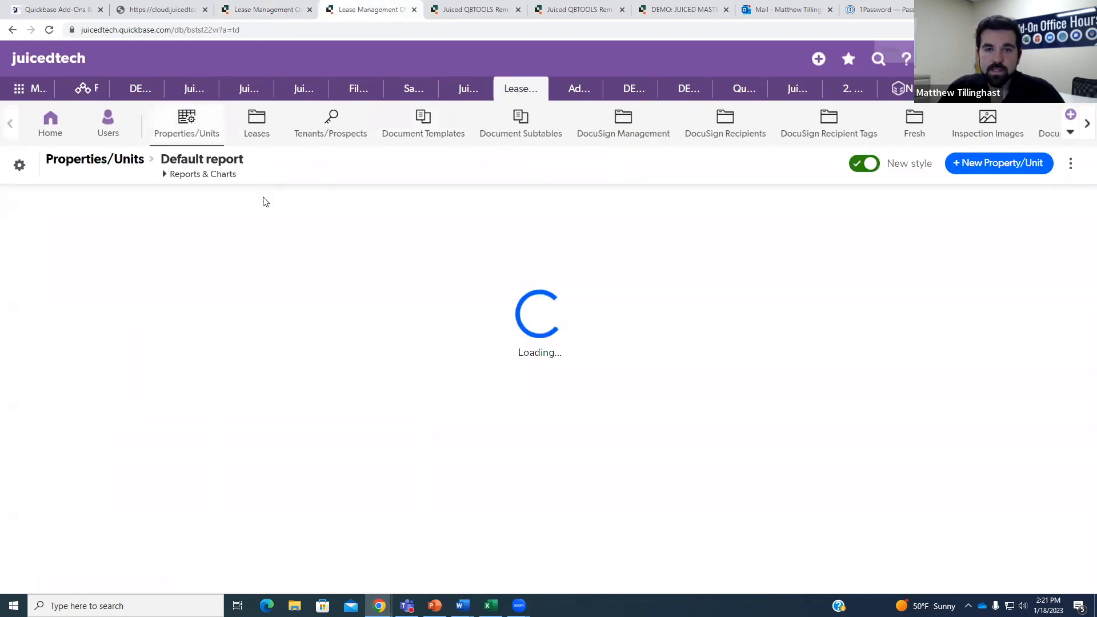
scroll(280, 294, down, 3)
click(58, 493)
scroll(76, 358, down, 2)
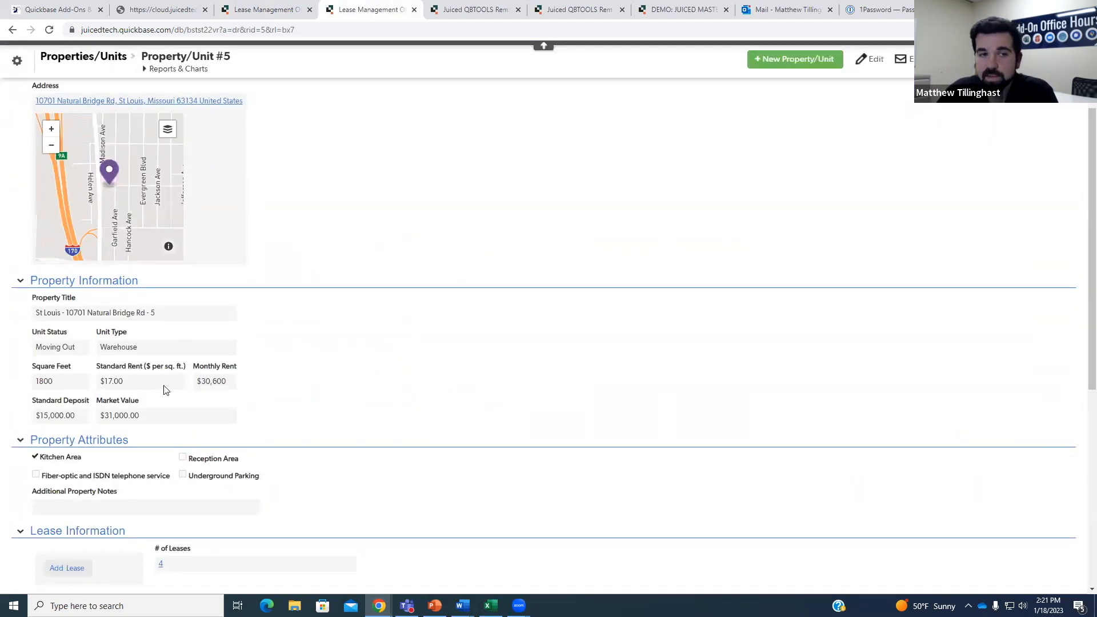
scroll(240, 329, down, 6)
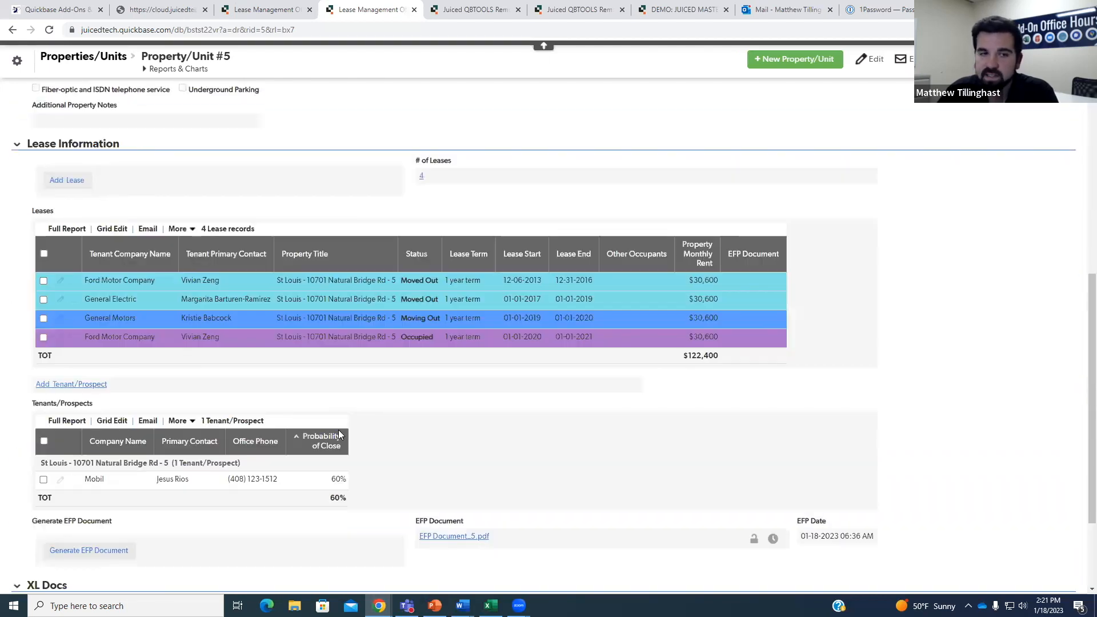
scroll(309, 483, down, 2)
Create an XL sheet for unit #5 and open the resulting XL Document_5.xlsx.
click(88, 504)
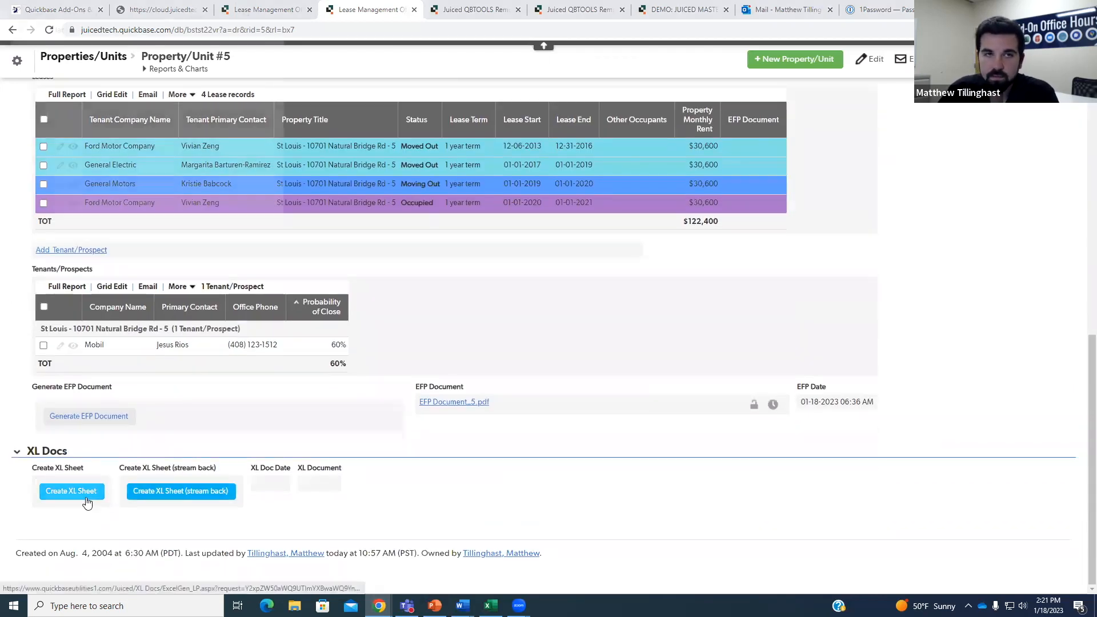
drag(287, 235, 325, 261)
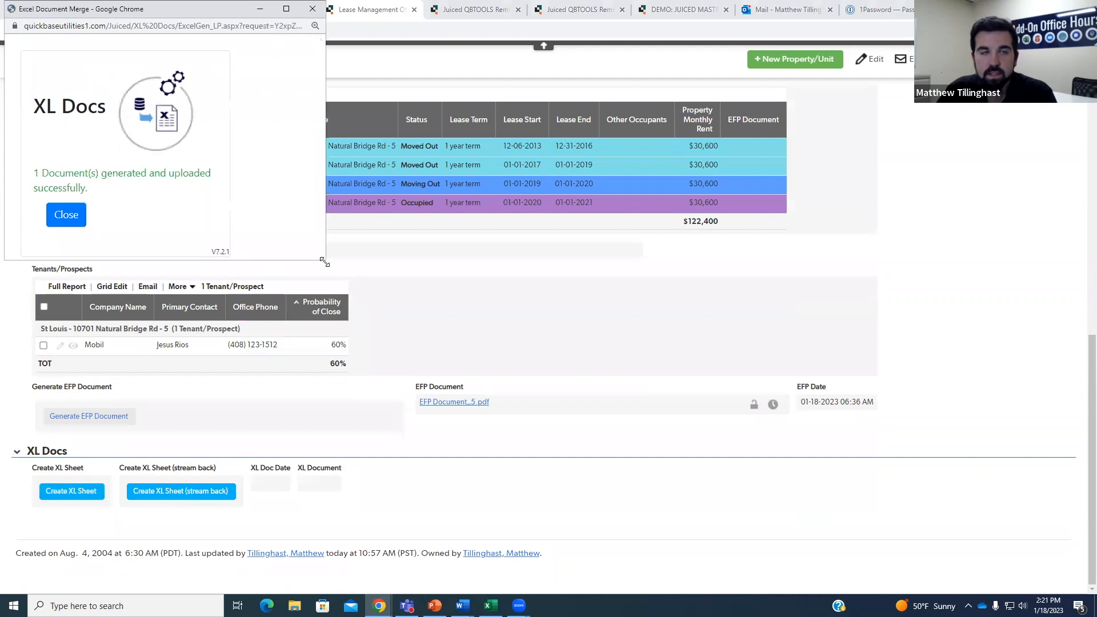
click(69, 215)
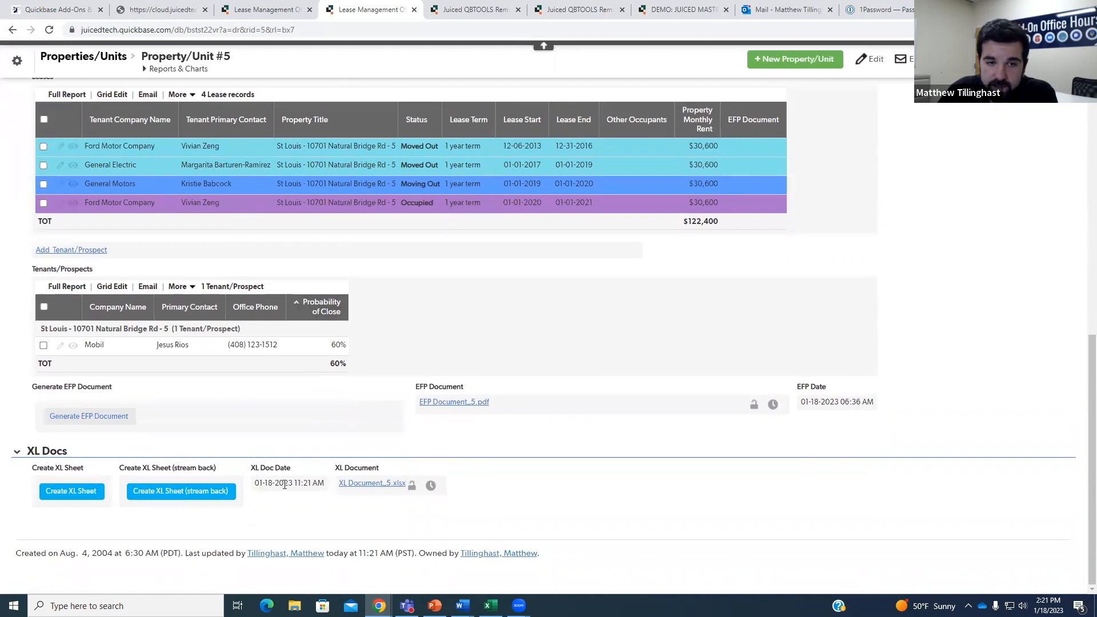
drag(255, 484, 328, 495)
click(331, 495)
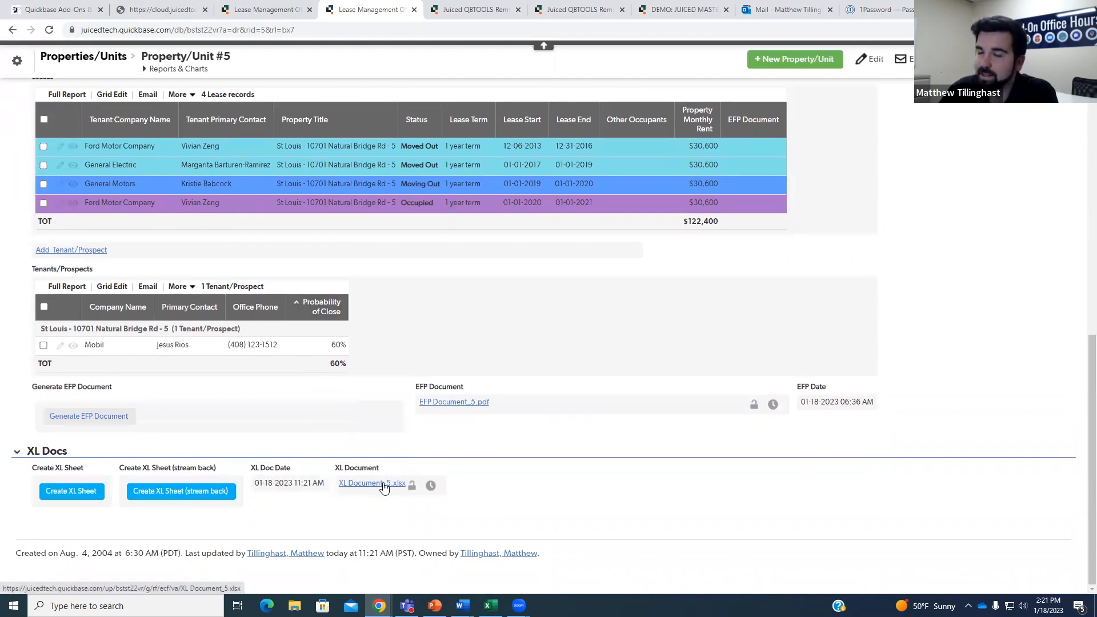
click(384, 485)
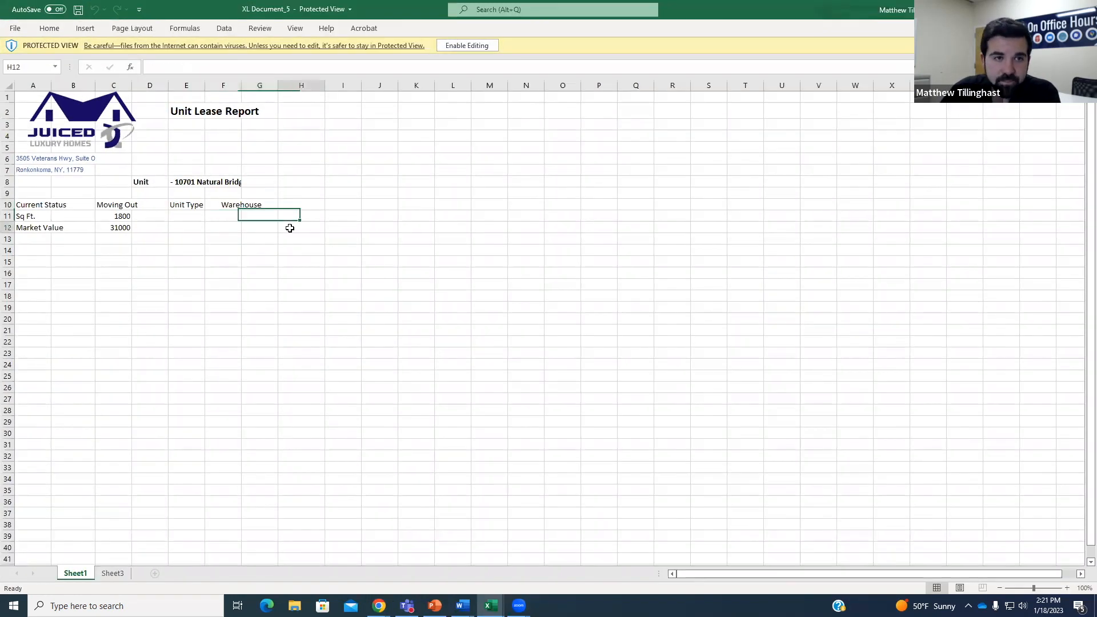
Check the unit title in cell E8 of XL Document_5 and enable editing.
click(290, 228)
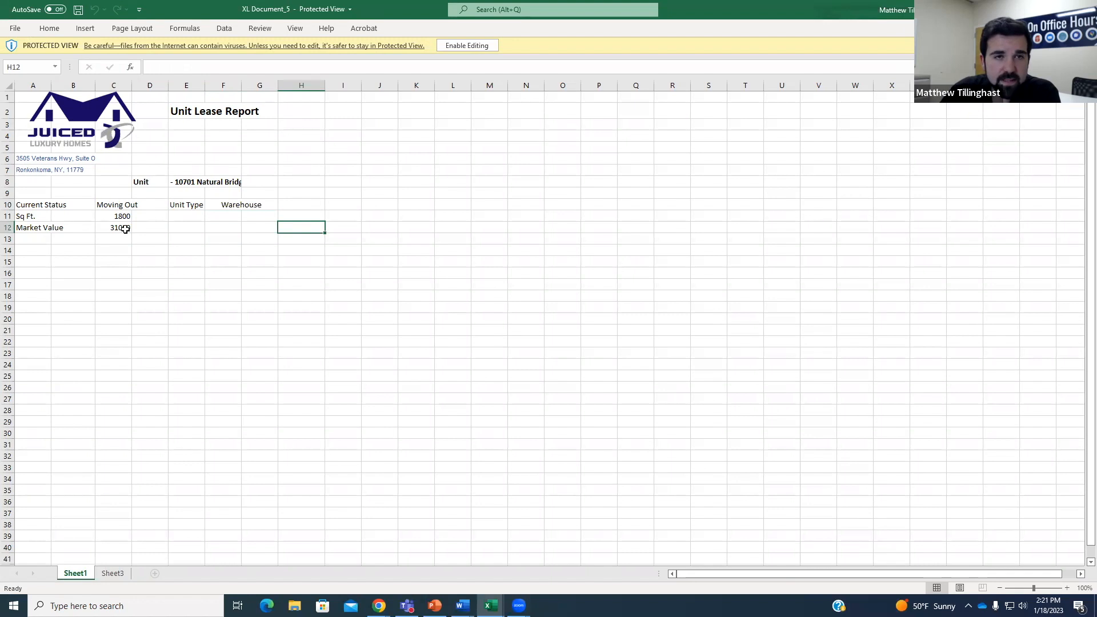
click(172, 182)
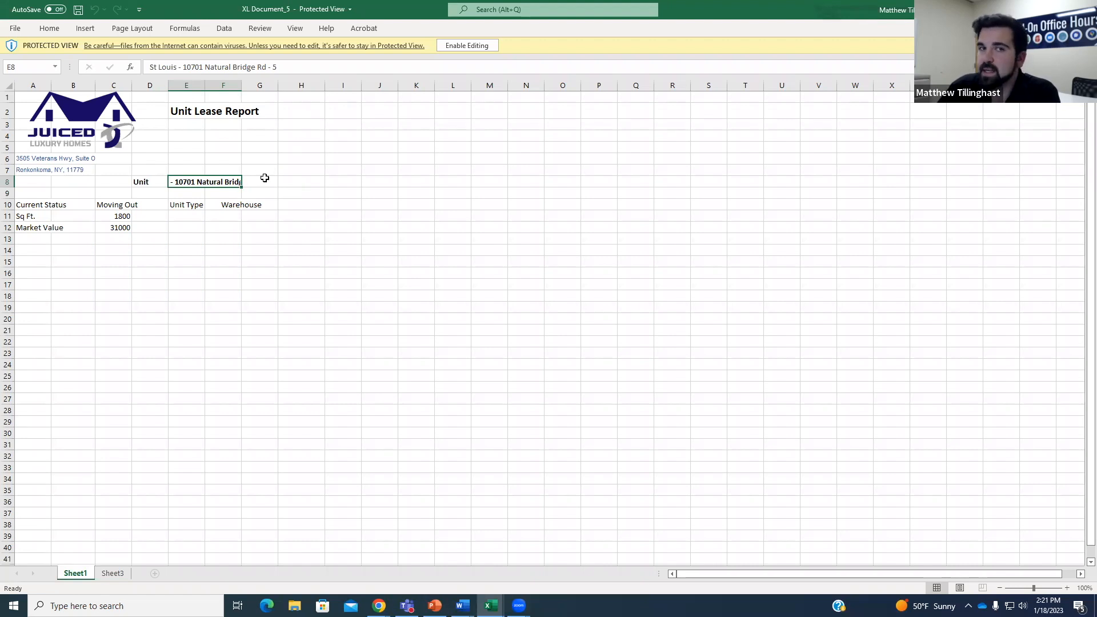
click(465, 46)
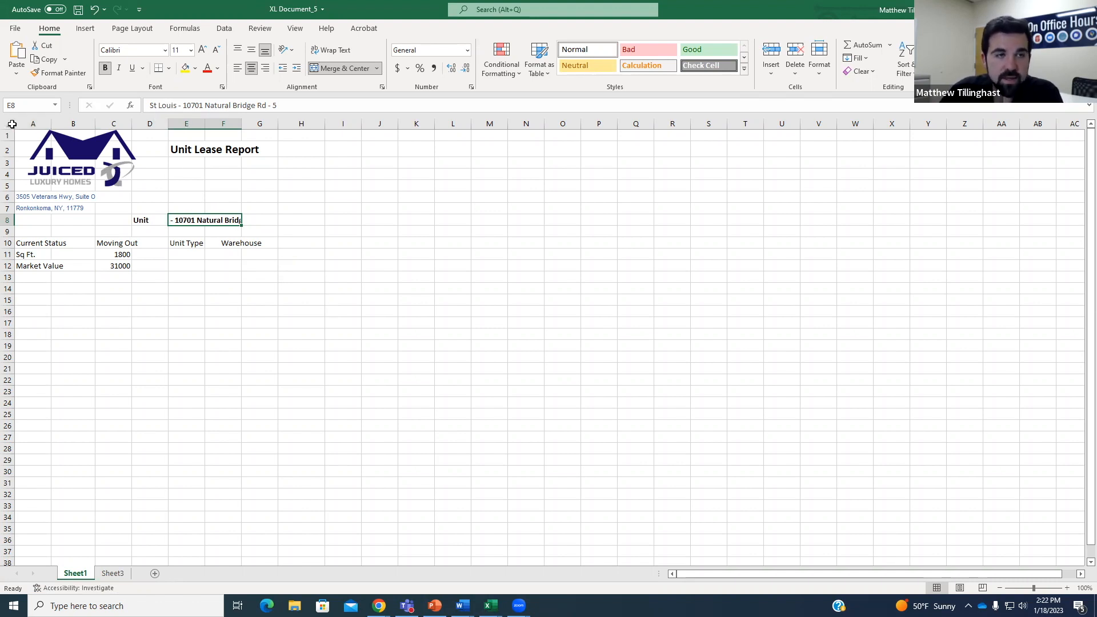
Auto-fit all report columns so the full unit title shows, then open the File backstage.
click(11, 124)
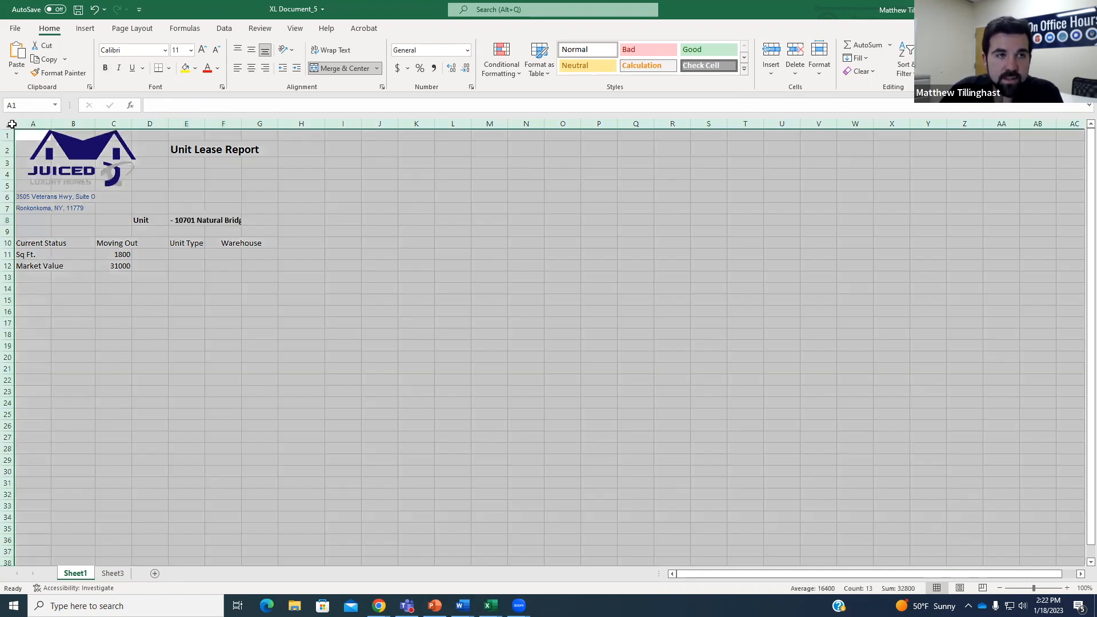
double_click(95, 120)
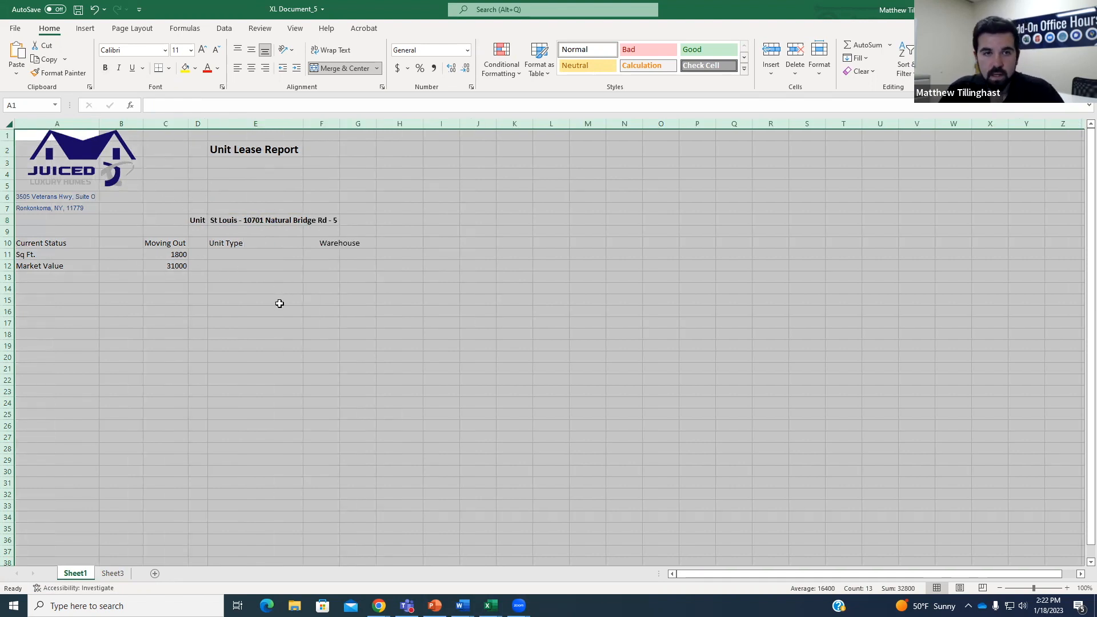
key(ctrl+z)
click(247, 300)
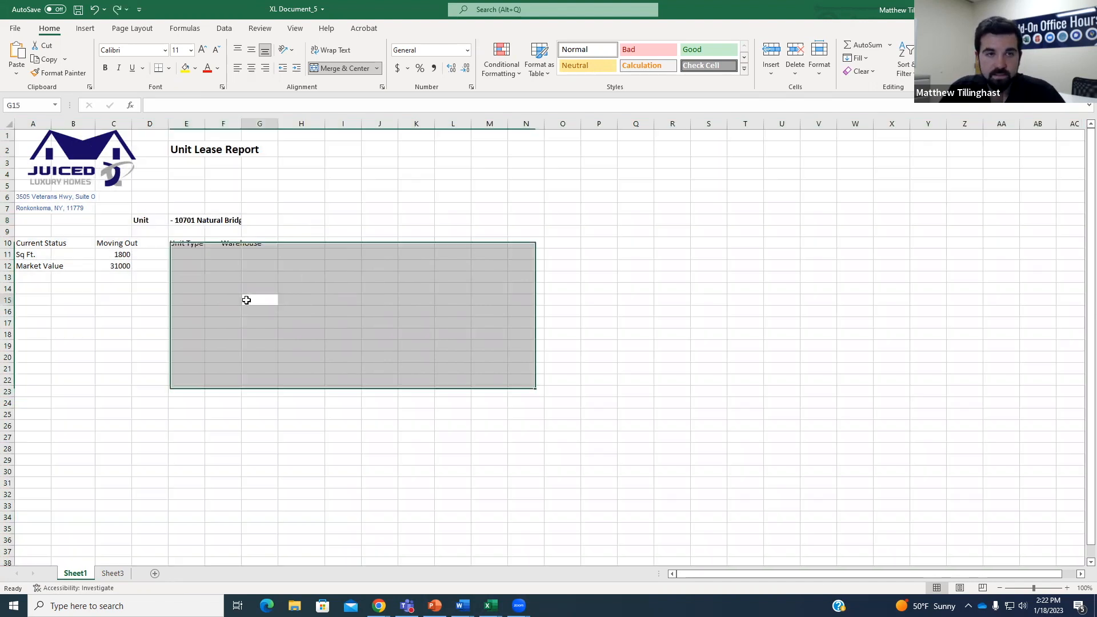
drag(243, 119, 329, 126)
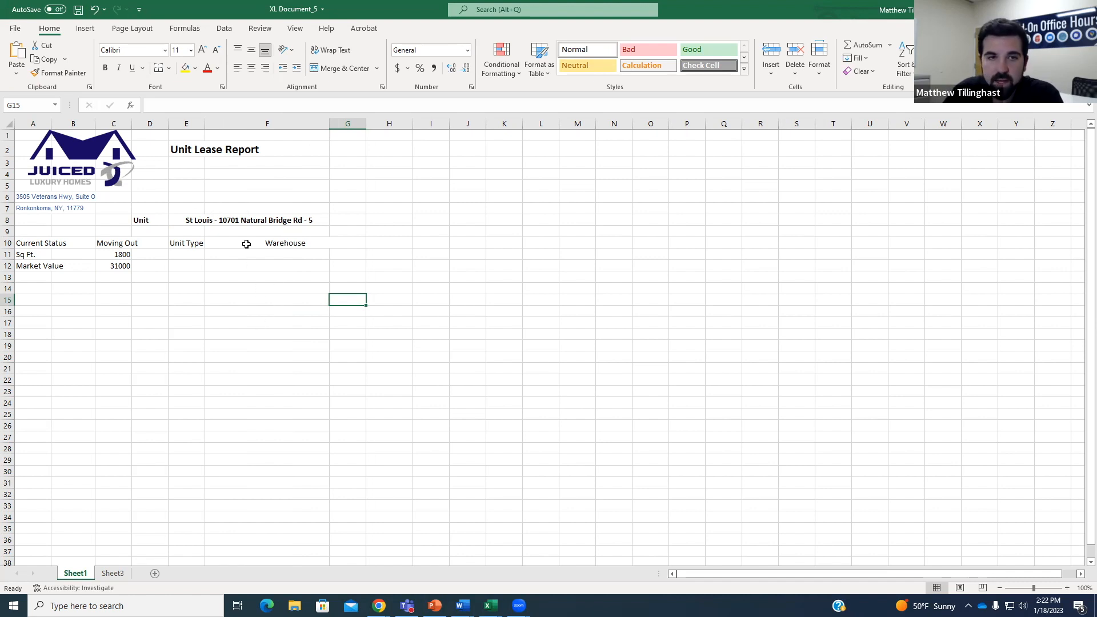
key(ctrl+z)
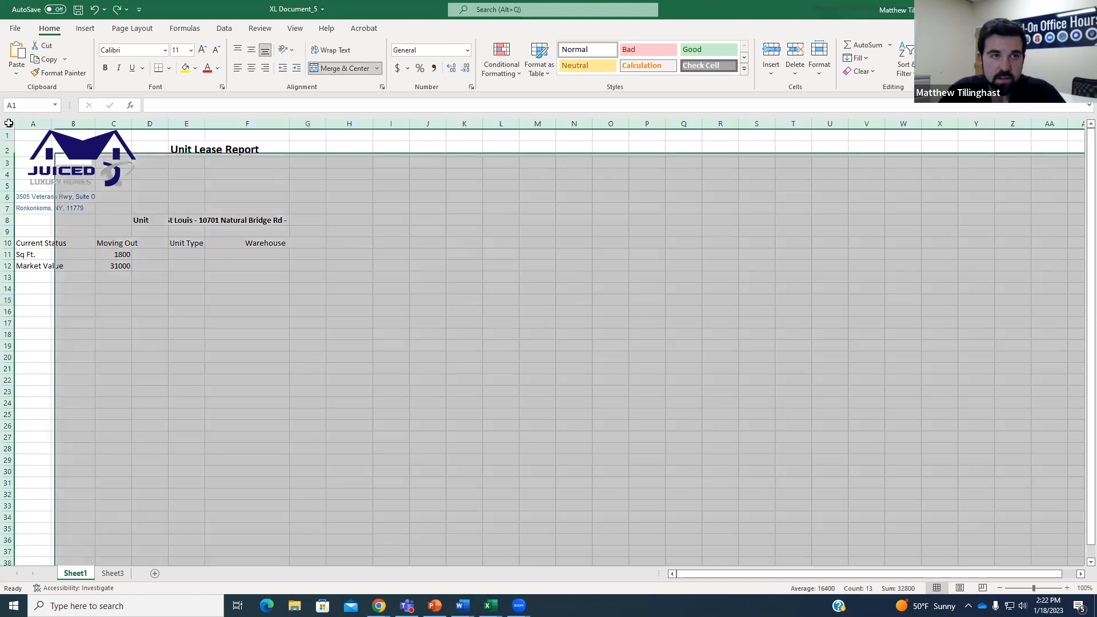
click(9, 123)
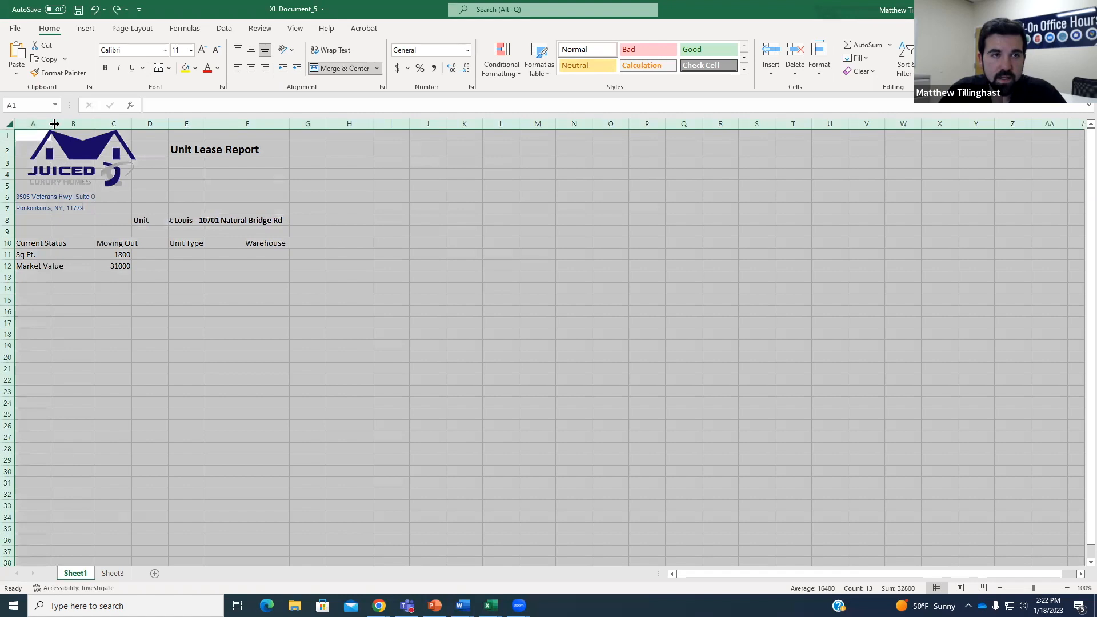
double_click(50, 123)
click(168, 253)
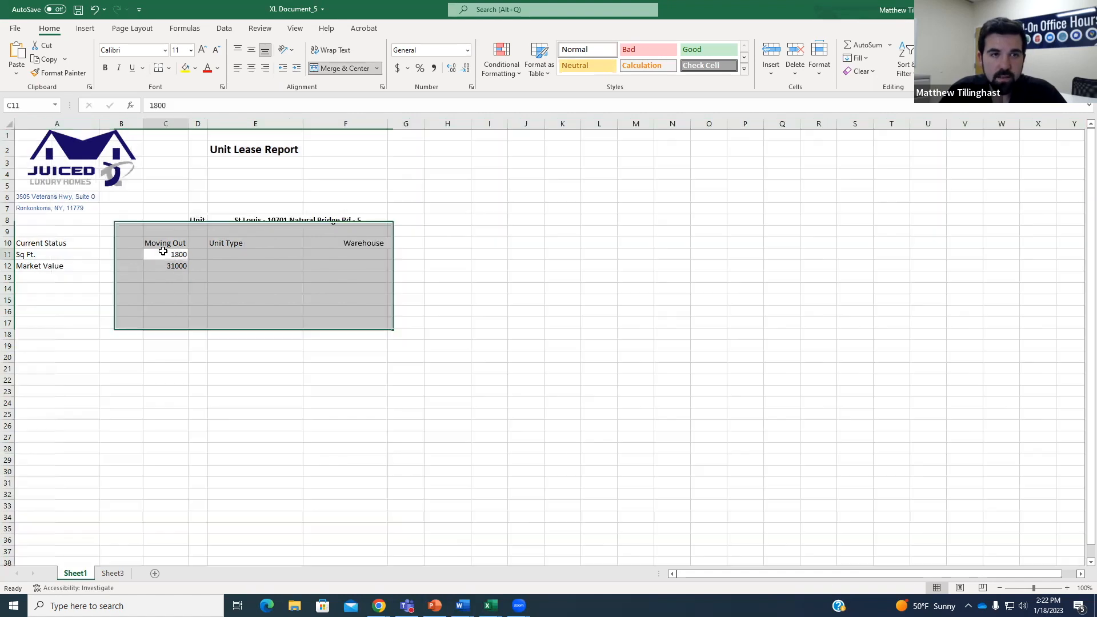
click(354, 314)
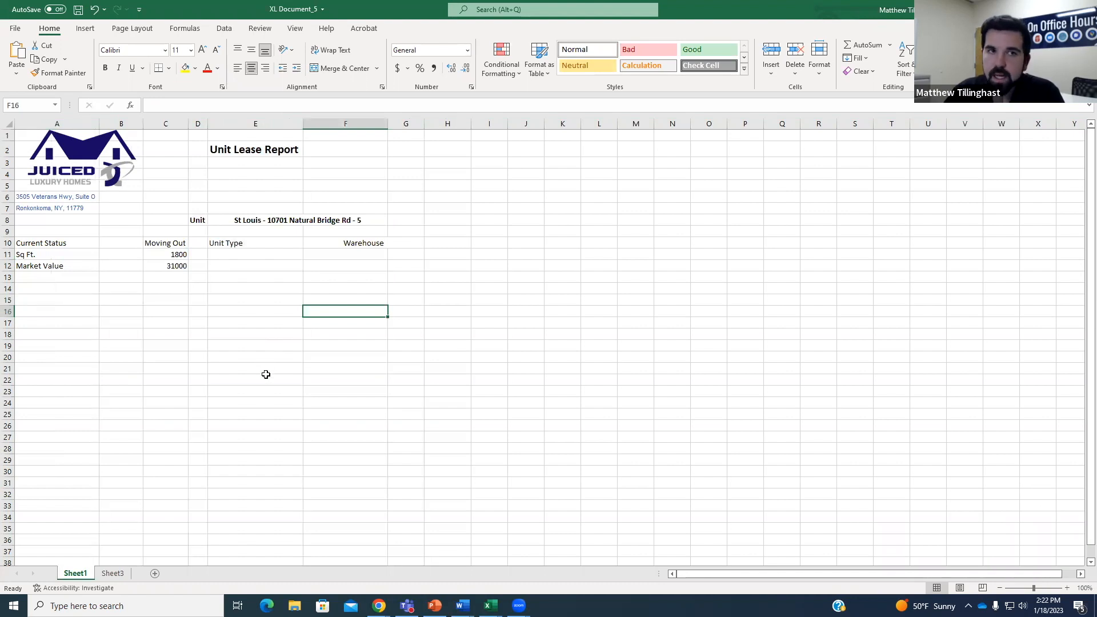
click(16, 30)
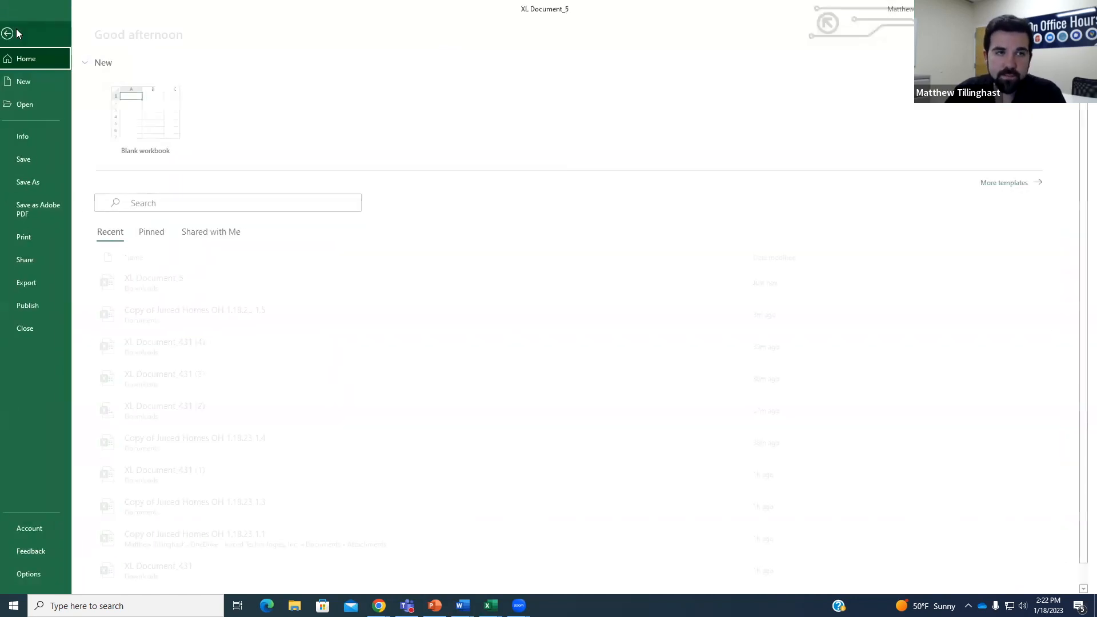
Preview the report's print layout, close XL Document_5 without saving, and maximize the template workbook.
click(43, 237)
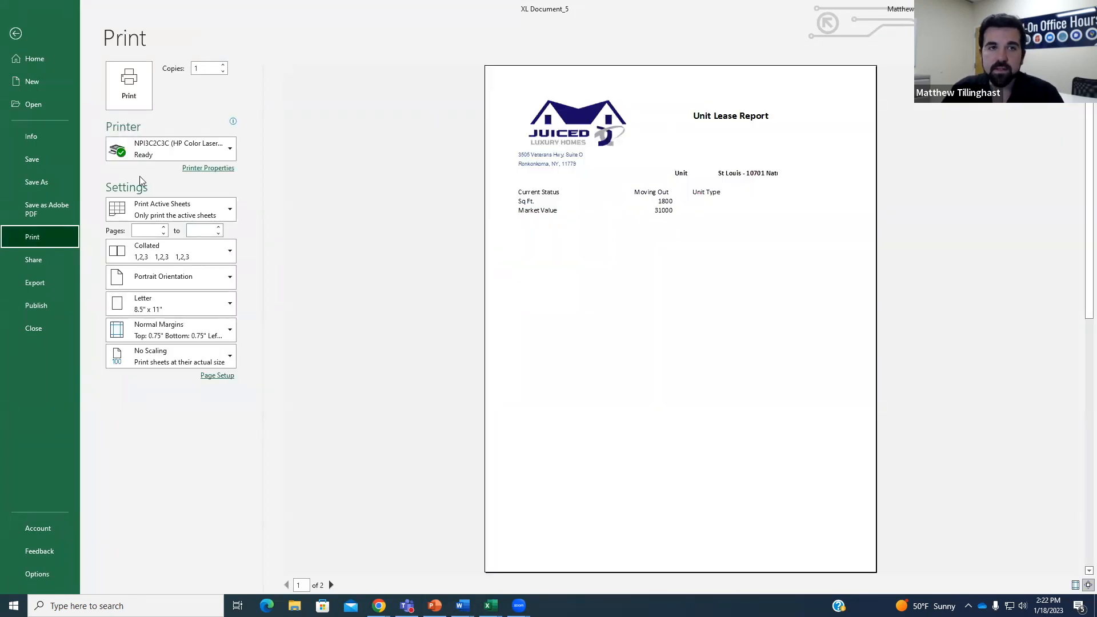
click(17, 35)
click(320, 267)
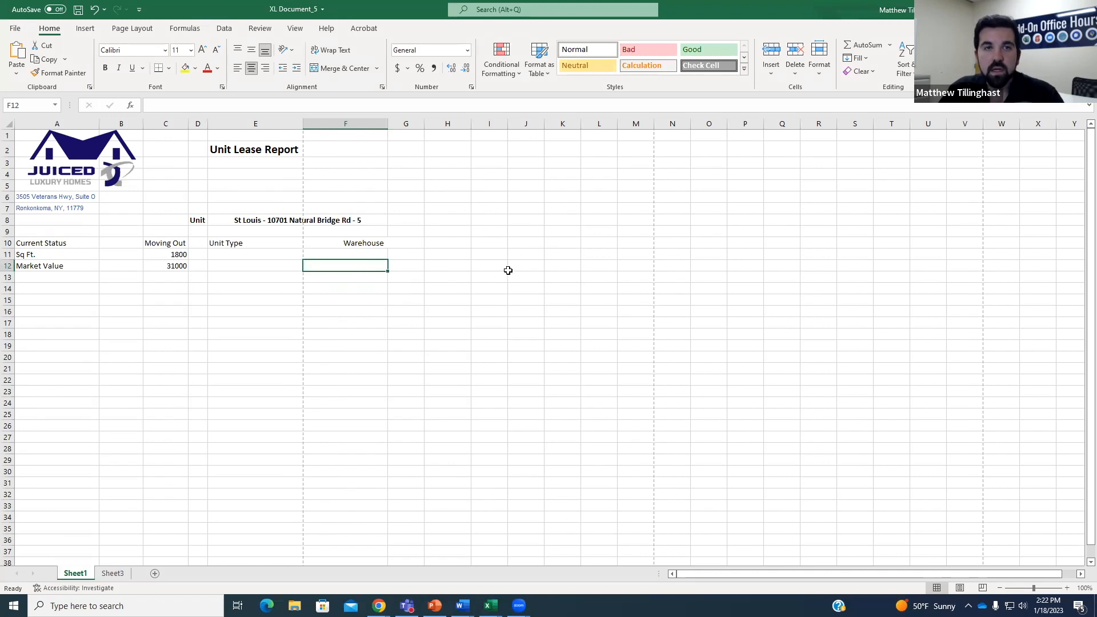
click(1085, 9)
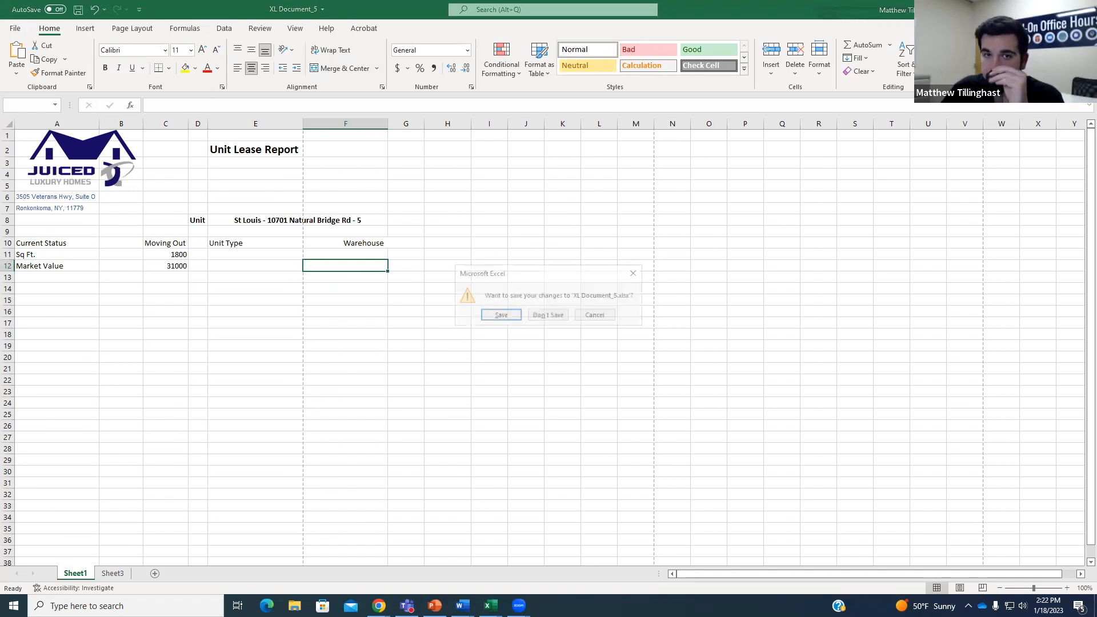
click(548, 316)
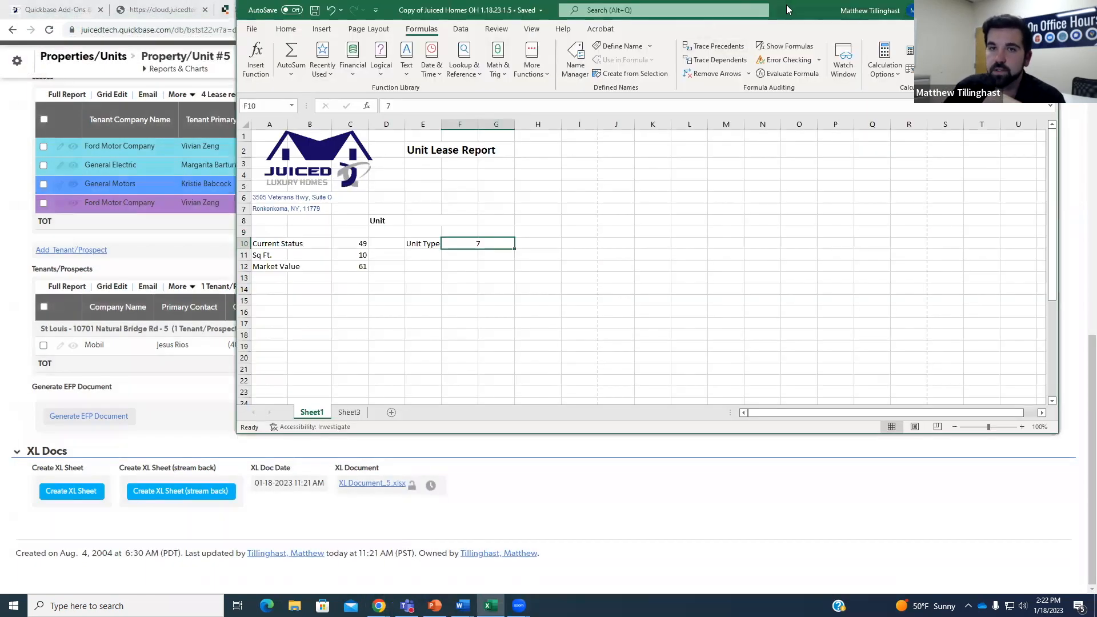
double_click(786, 5)
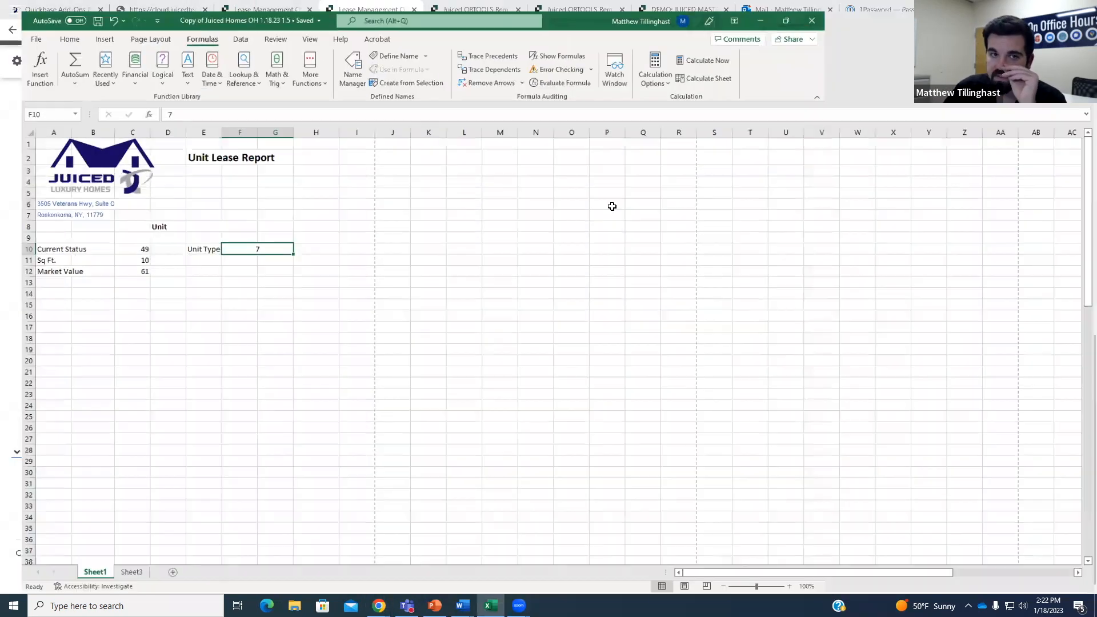
Select the template's Unit value cells E8 through H8.
click(354, 296)
click(222, 220)
drag(221, 218, 281, 219)
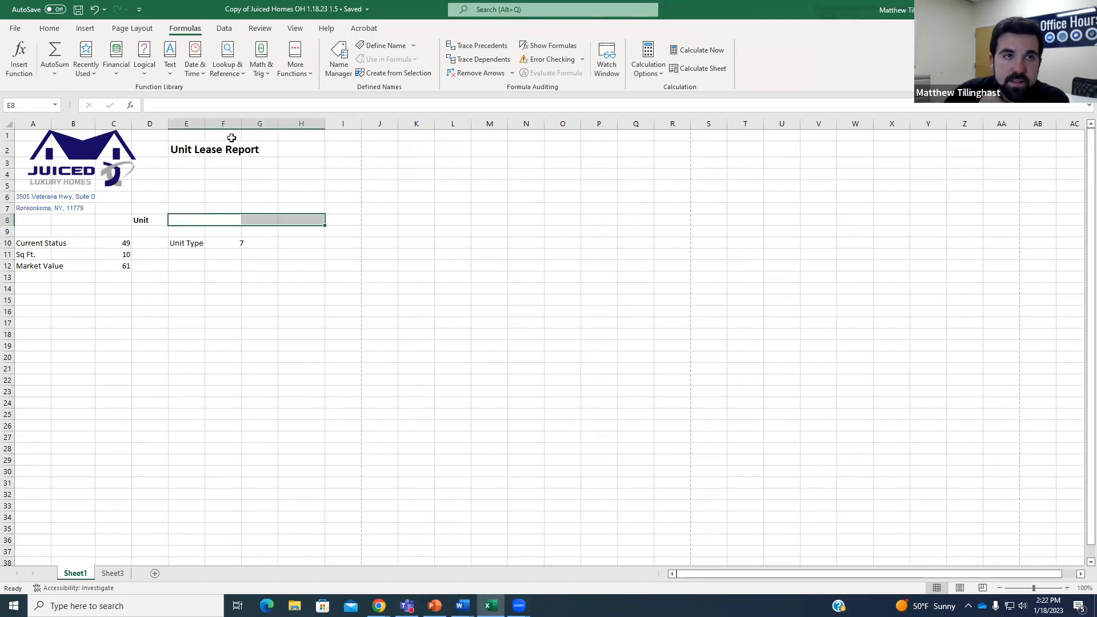
click(49, 29)
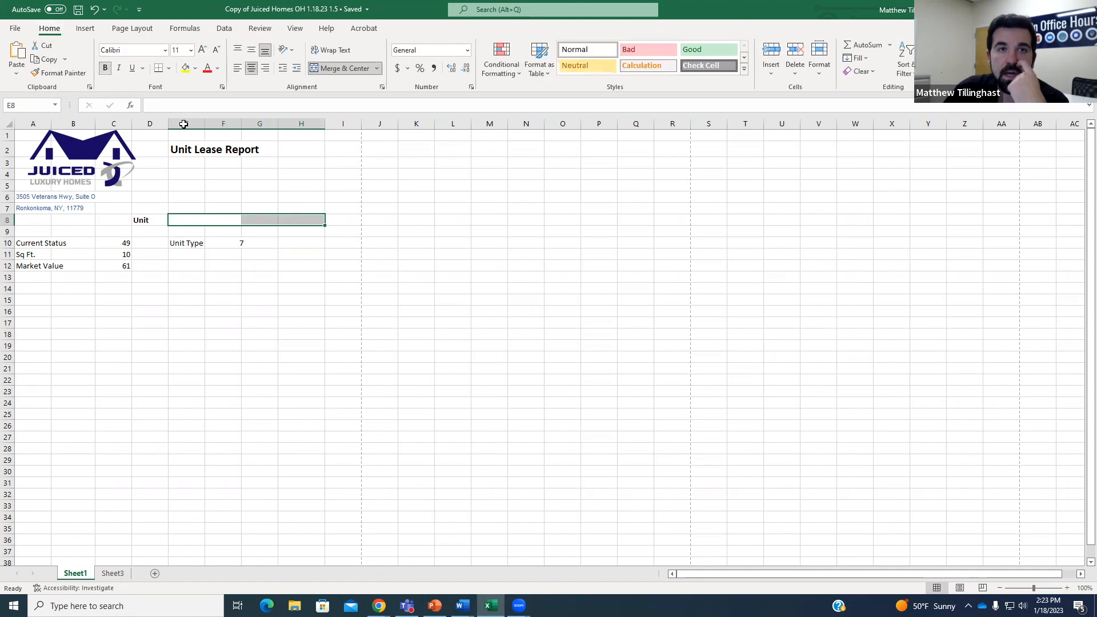
click(252, 254)
drag(204, 229, 306, 219)
click(254, 228)
Unmerge E8:F8, merge E8:H8 into one cell, and go to Sheet3.
click(201, 217)
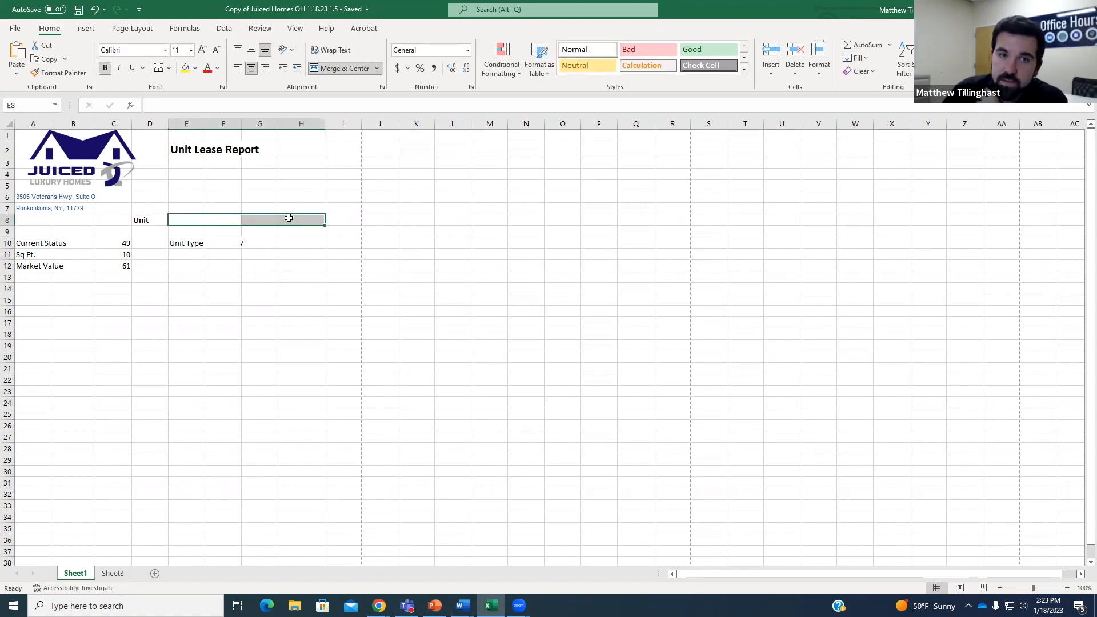
click(346, 70)
click(358, 69)
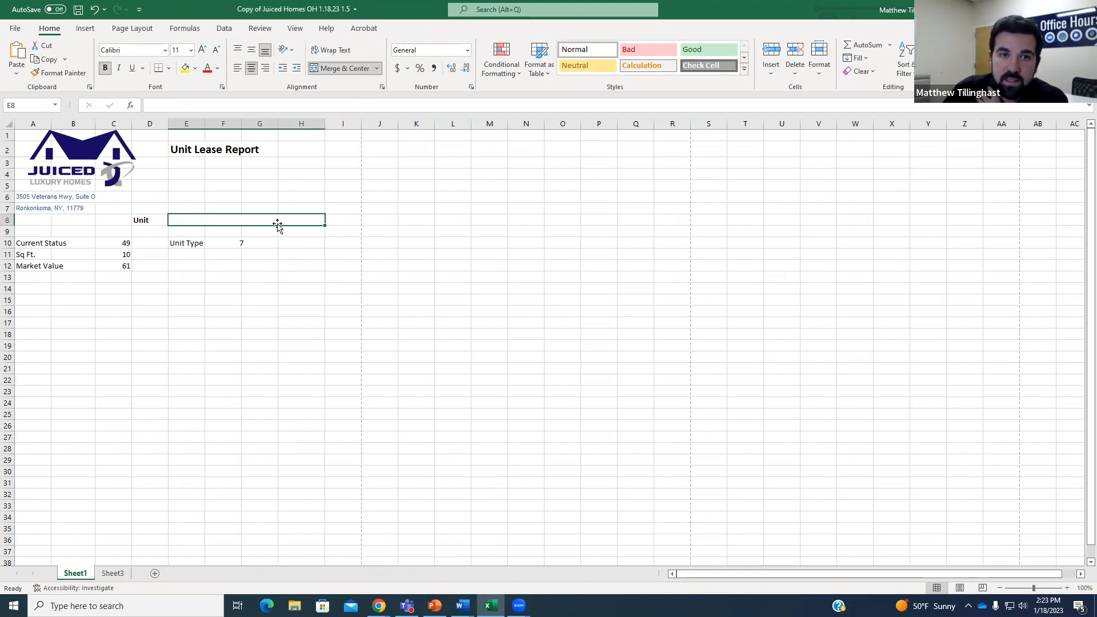
click(289, 270)
click(189, 221)
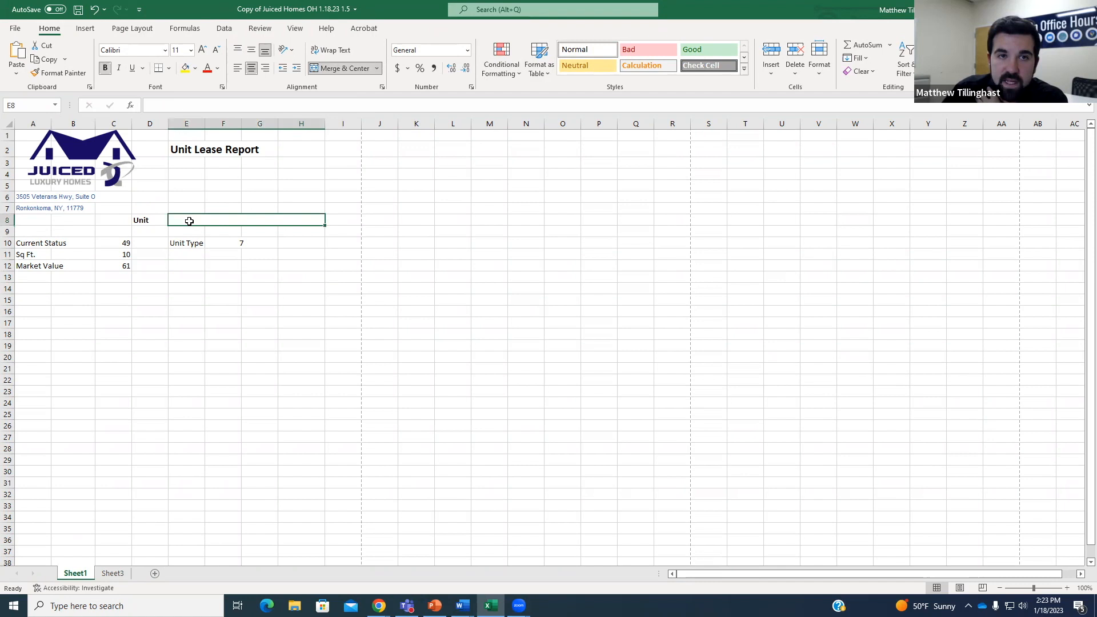
click(323, 269)
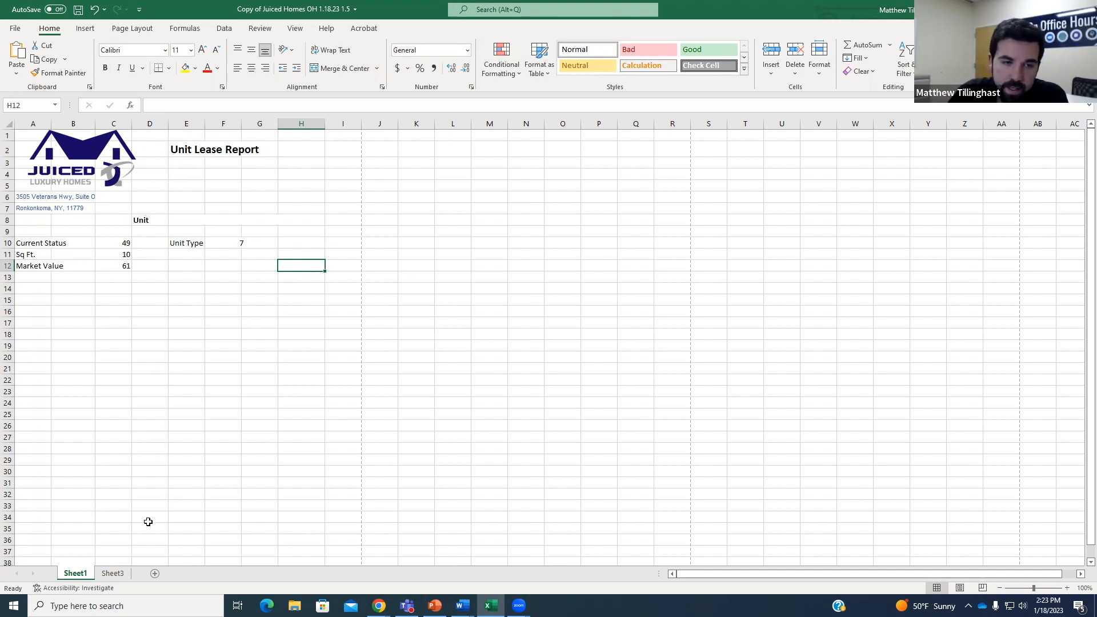
click(118, 574)
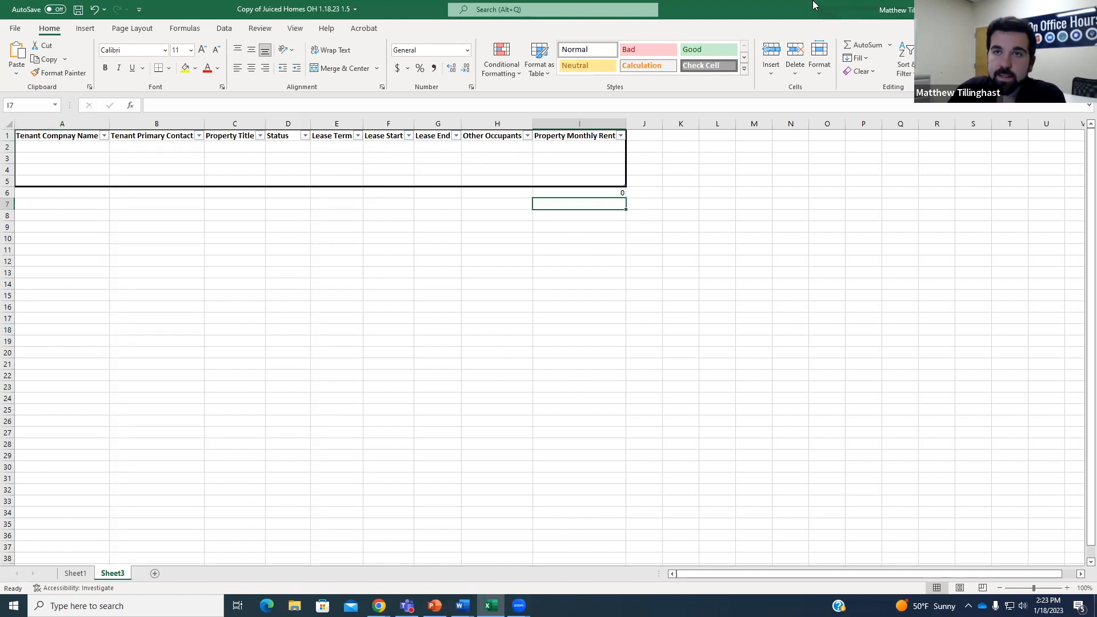
Return to Quickbase in Chrome and bring up the Document Template #7 record tab.
key(alt+Tab)
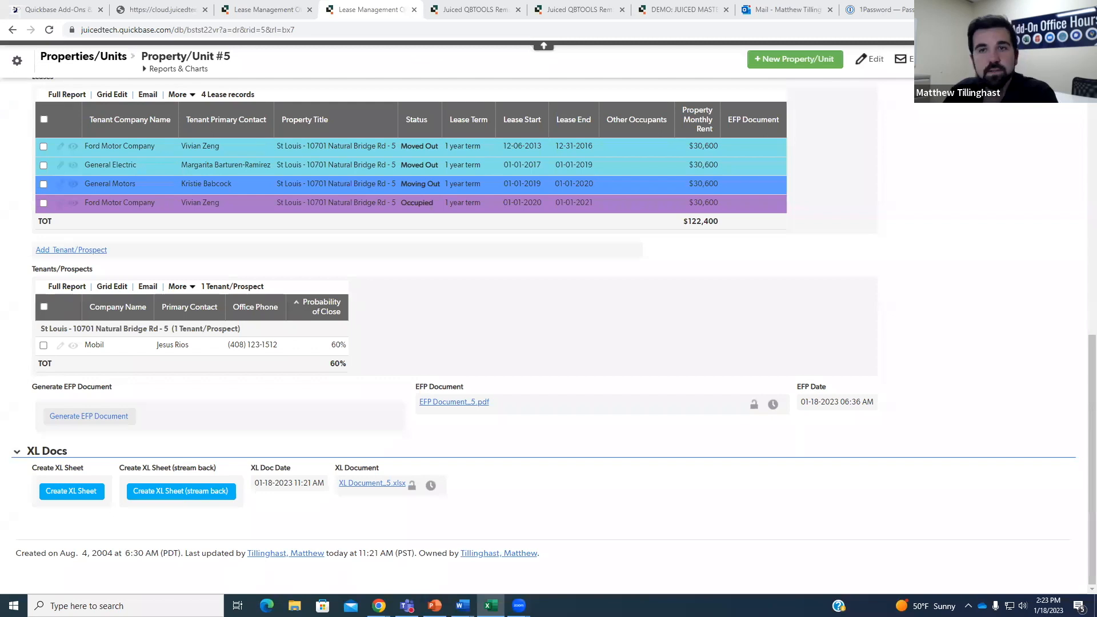
scroll(1050, 377, up, 1)
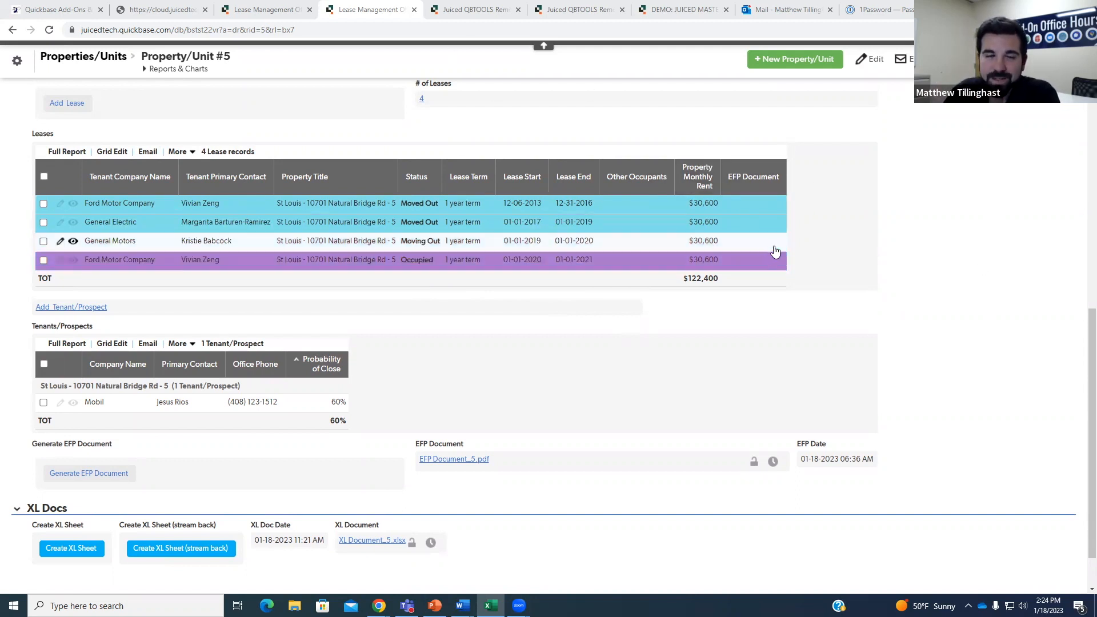
click(276, 5)
click(322, 11)
click(316, 10)
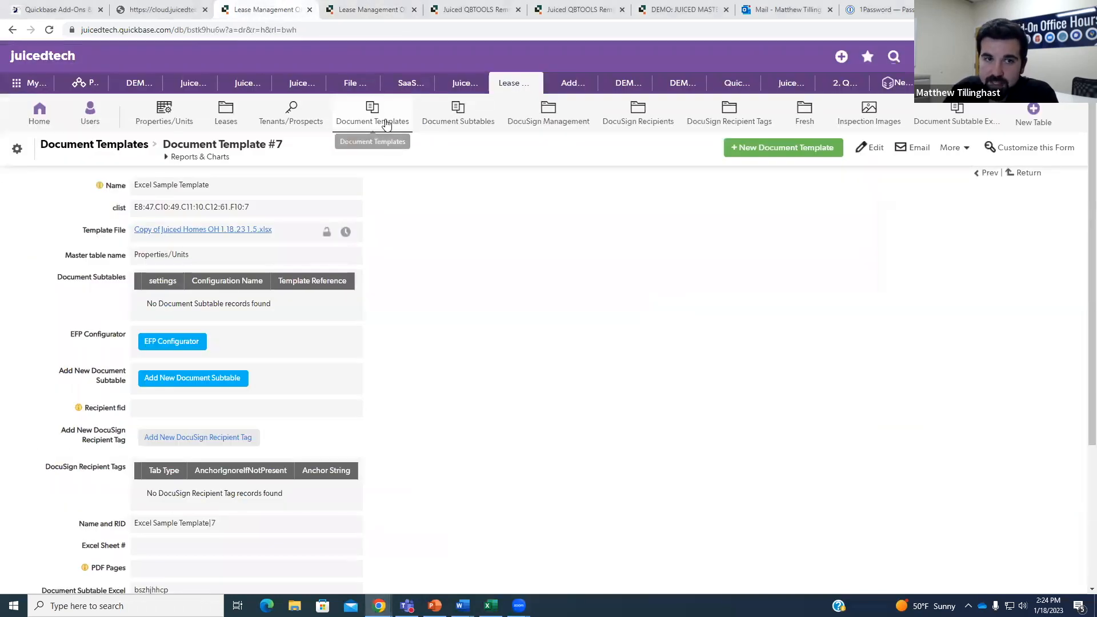
Add a new XL Document Subtable record from the bottom of Document Template #7.
scroll(469, 246, down, 5)
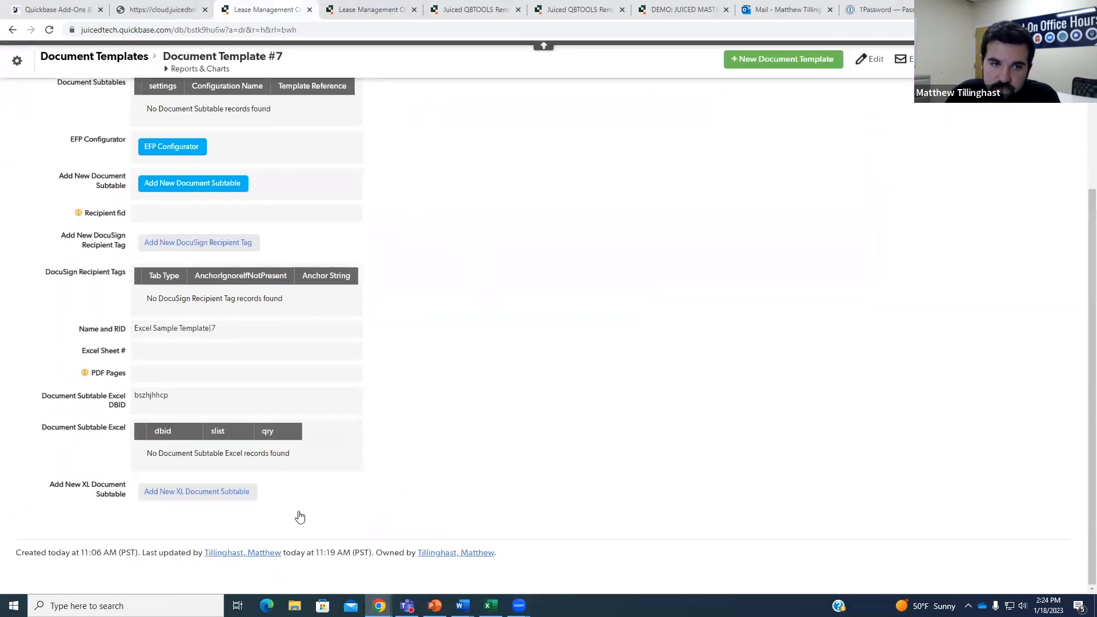
click(203, 500)
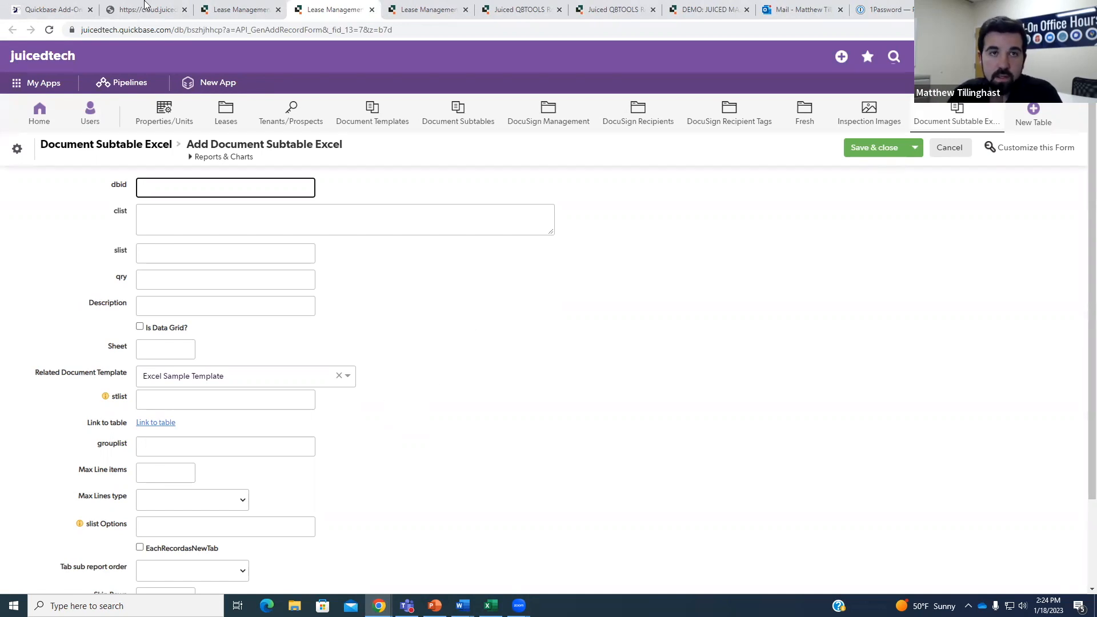
Go to the Property/Unit #5 tab and open the Ford Motor Company lease, Lease #9.
click(491, 605)
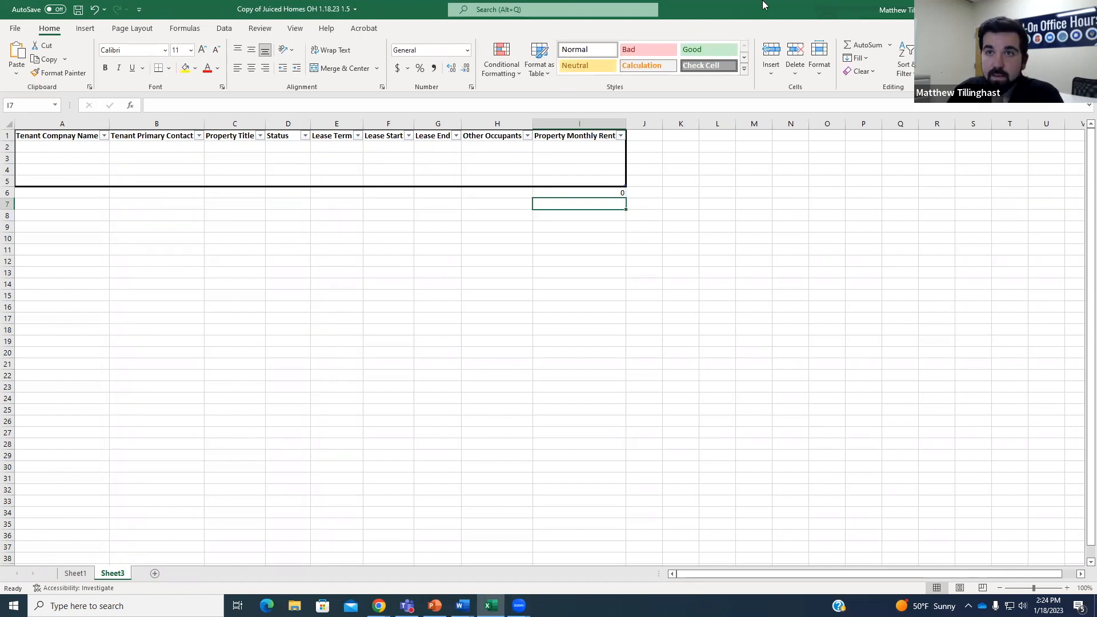
key(alt+Tab)
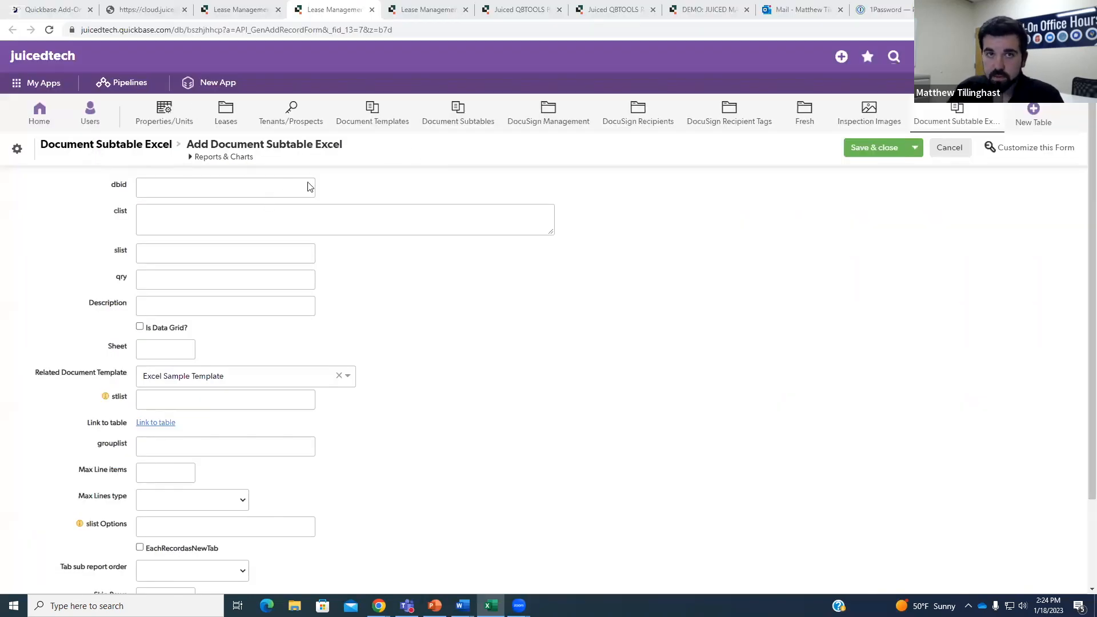
click(268, 8)
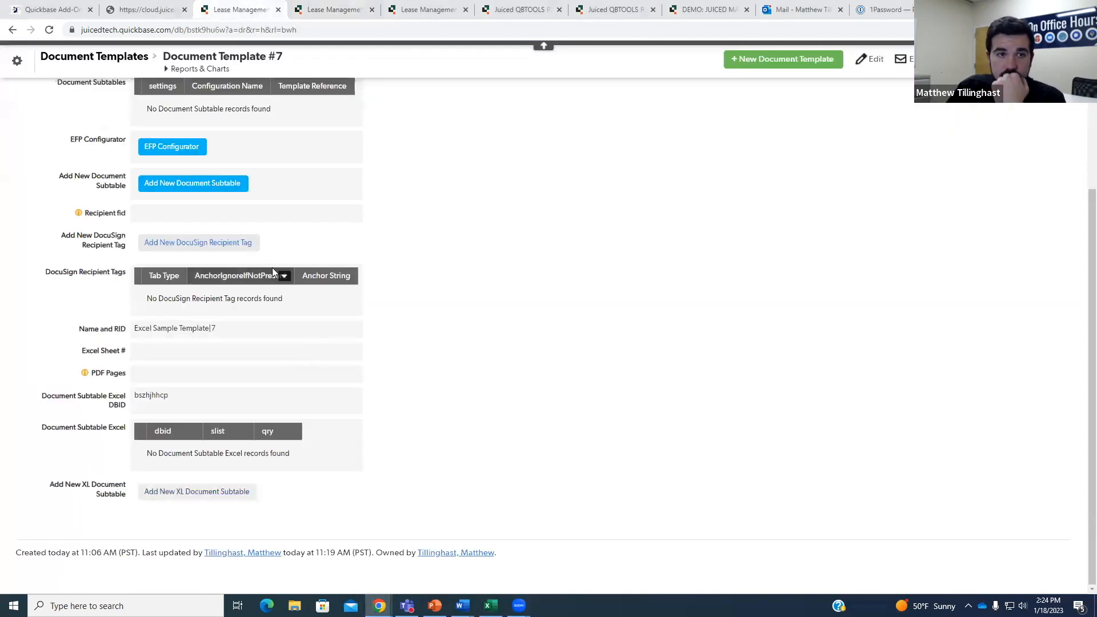
click(355, 10)
click(423, 9)
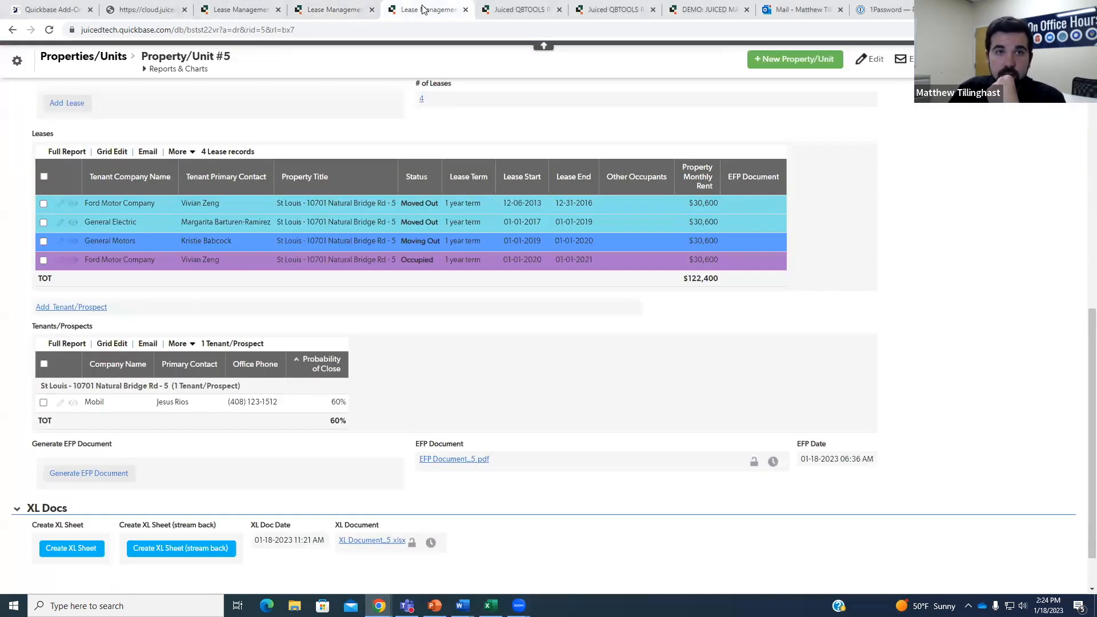
click(143, 263)
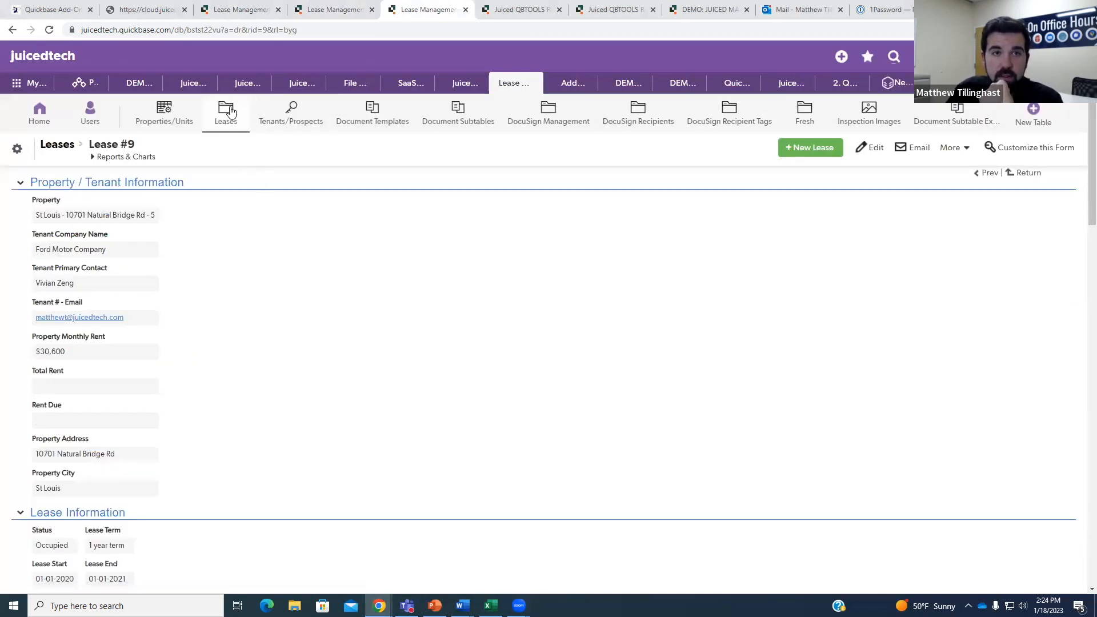
Copy the Leases table id bstst22vu from the Lease #9 page address.
click(231, 29)
click(236, 32)
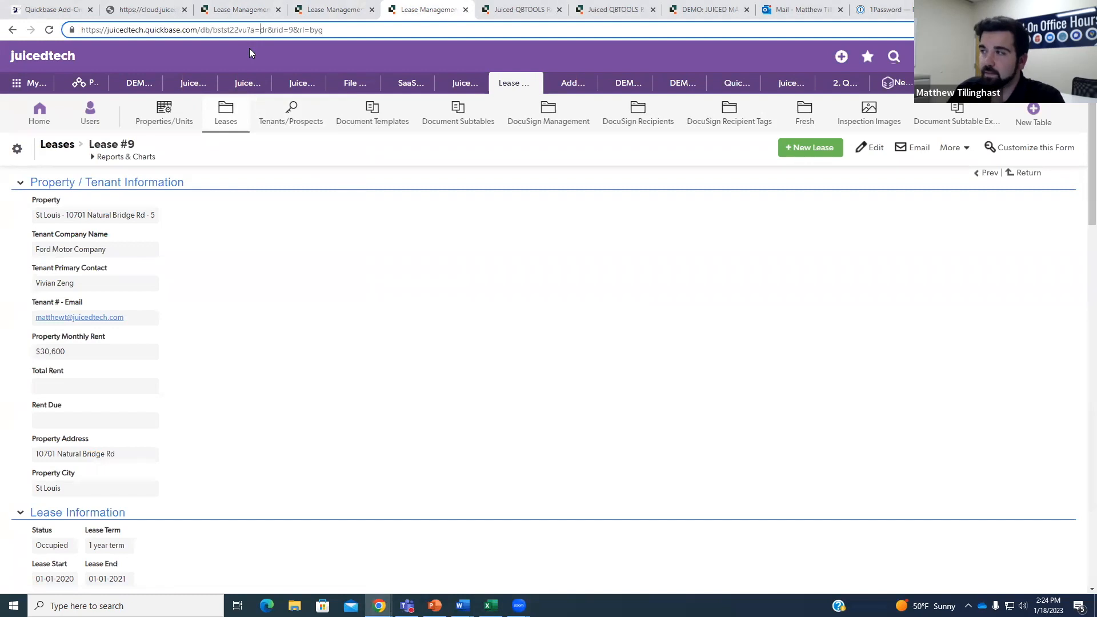
drag(201, 30, 241, 30)
click(224, 31)
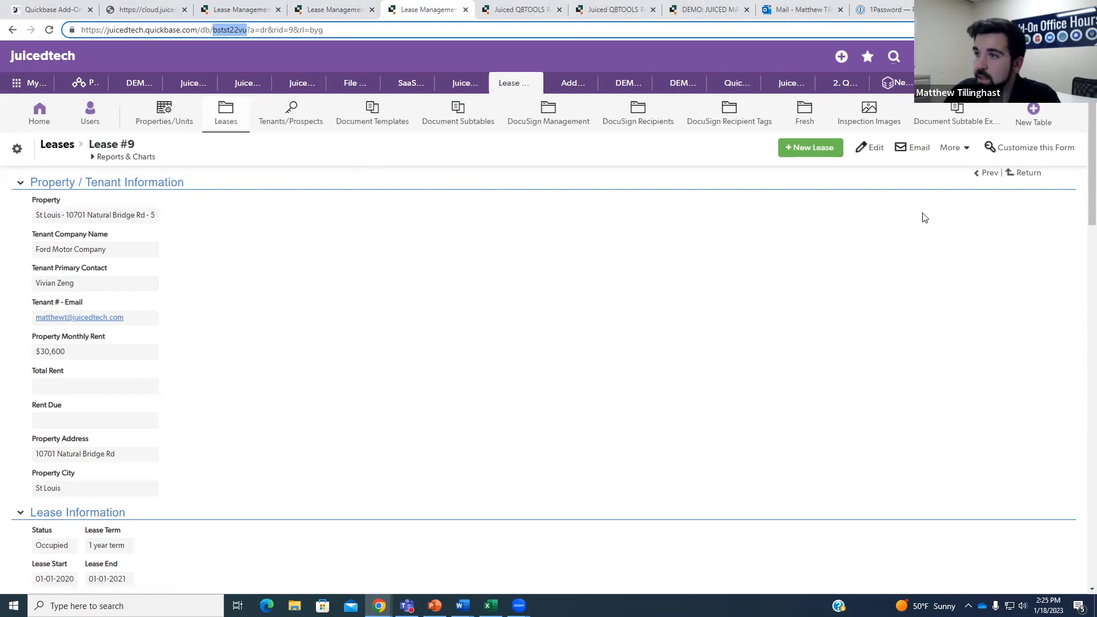
click(626, 225)
Paste bstst22vu into the subtable form's dbid field, then move to the clist field.
click(355, 5)
click(159, 193)
text(bstst22vu)
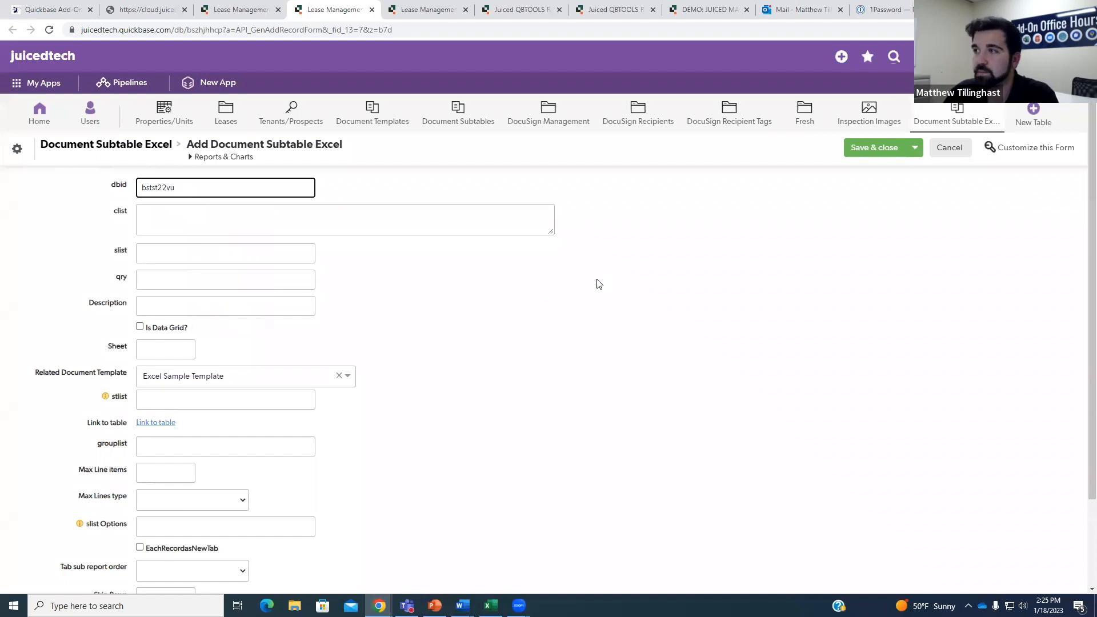
click(487, 276)
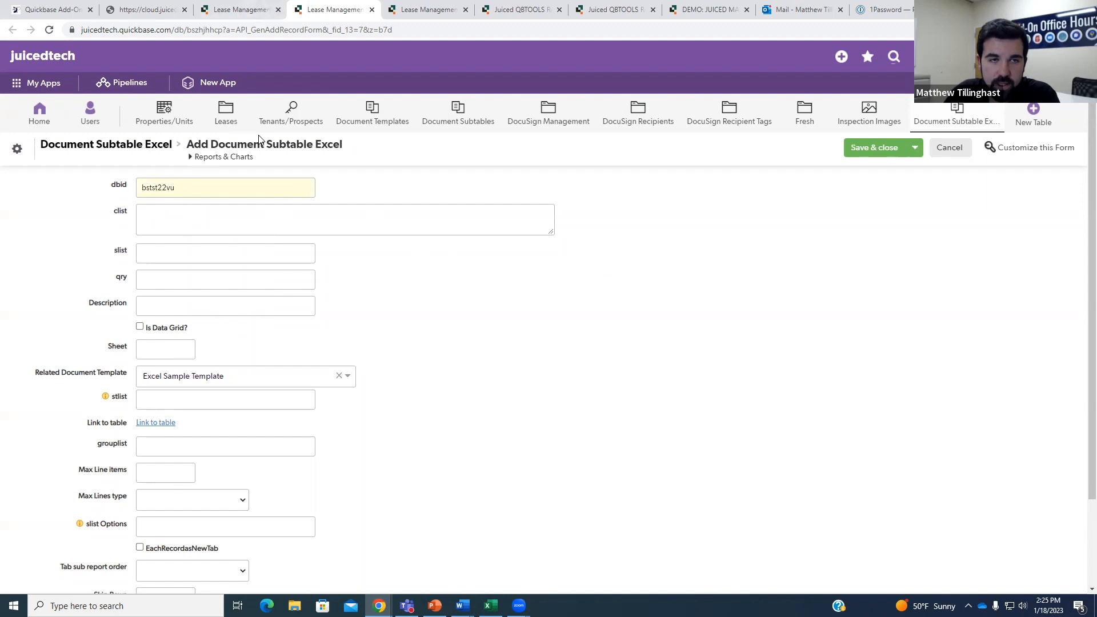
click(240, 9)
click(425, 9)
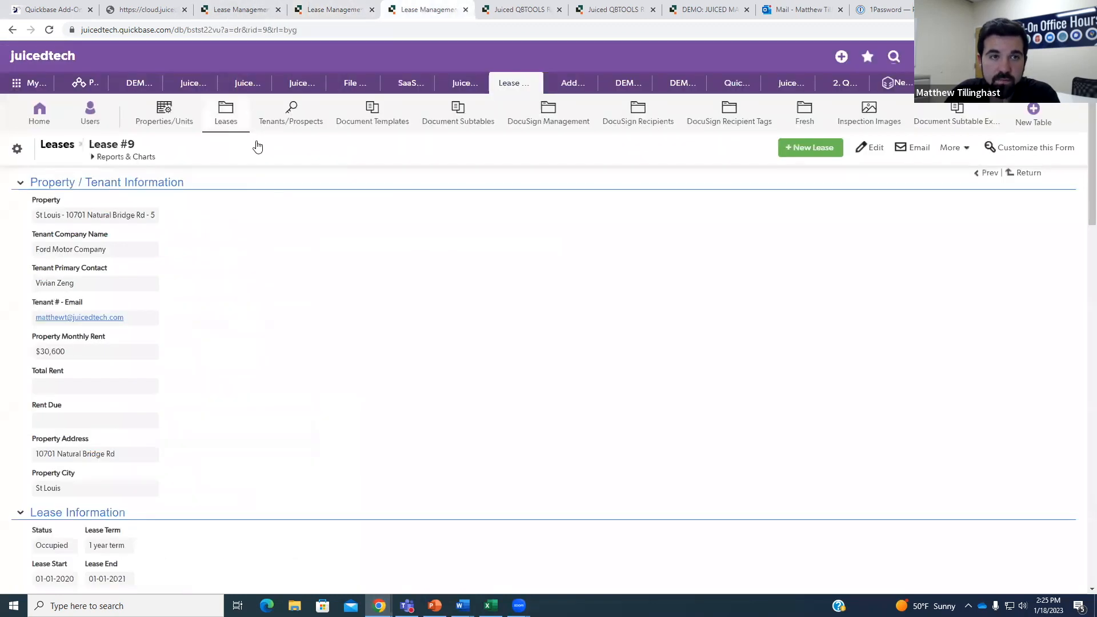
click(326, 9)
click(172, 212)
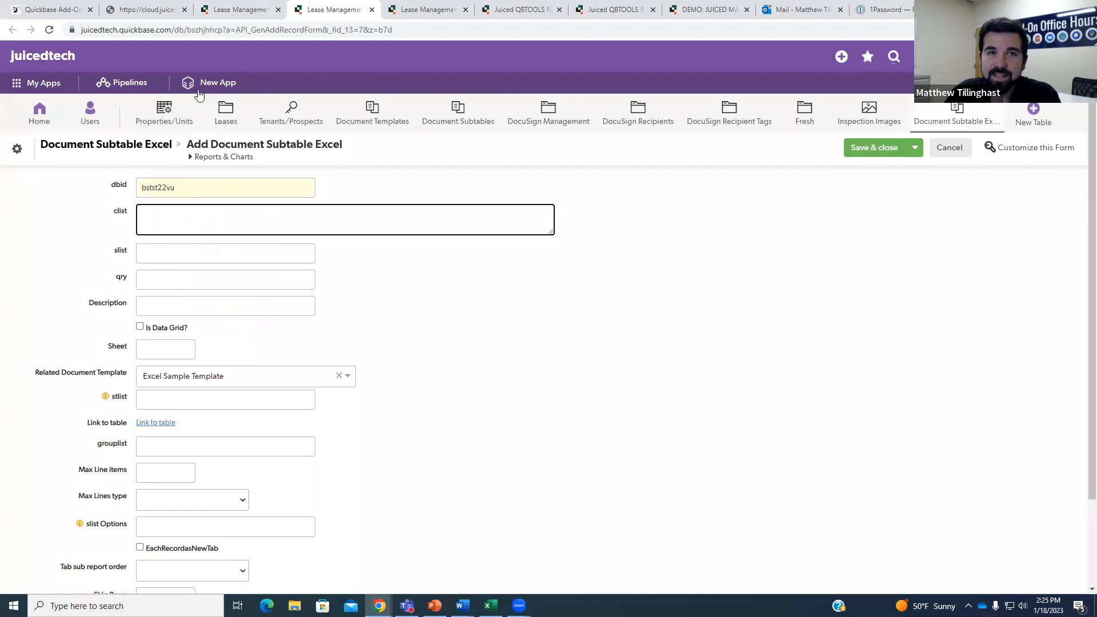
Check the Document Template #7, subtable form and Lease #9 tabs, then pop Property/Unit #5 into its own window.
click(240, 9)
scroll(314, 263, up, 5)
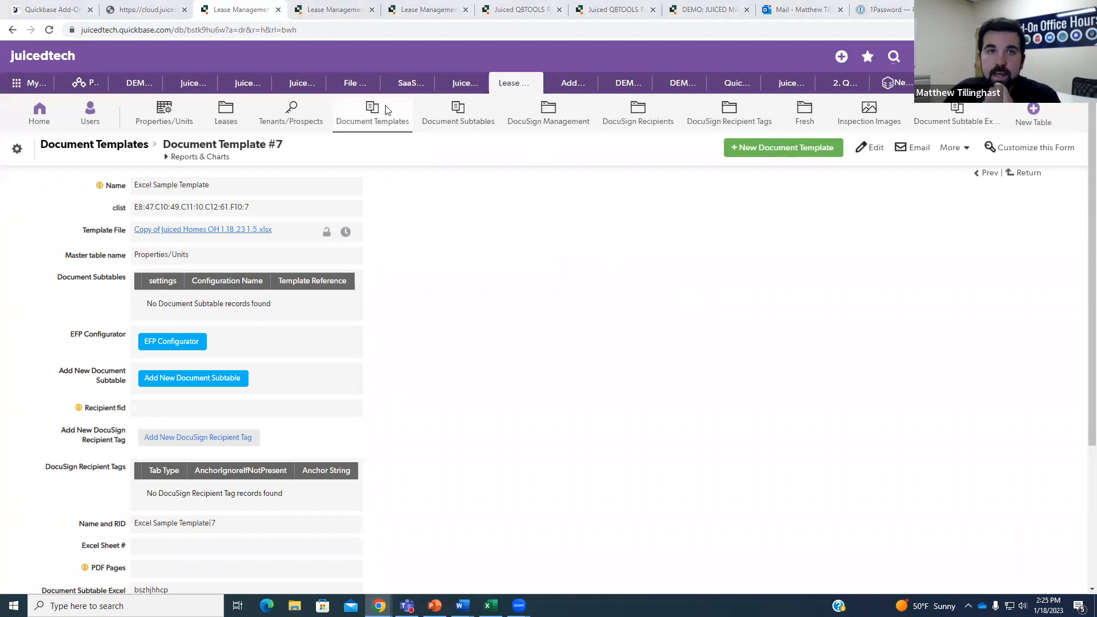
click(349, 10)
click(398, 13)
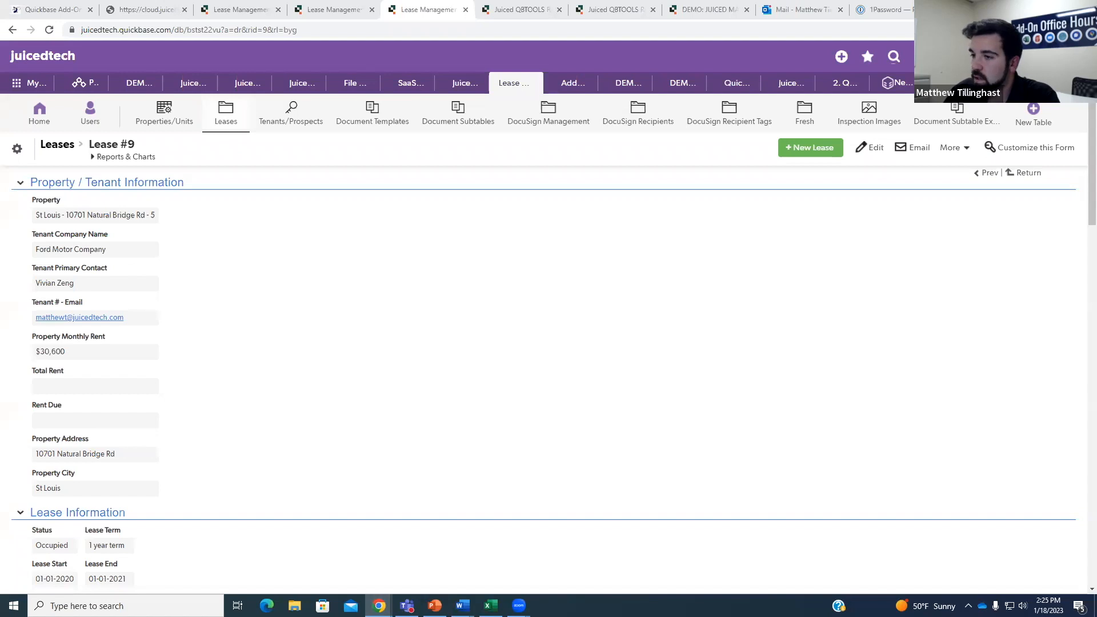
drag(1096, 9, 457, 208)
drag(450, 105, 502, 78)
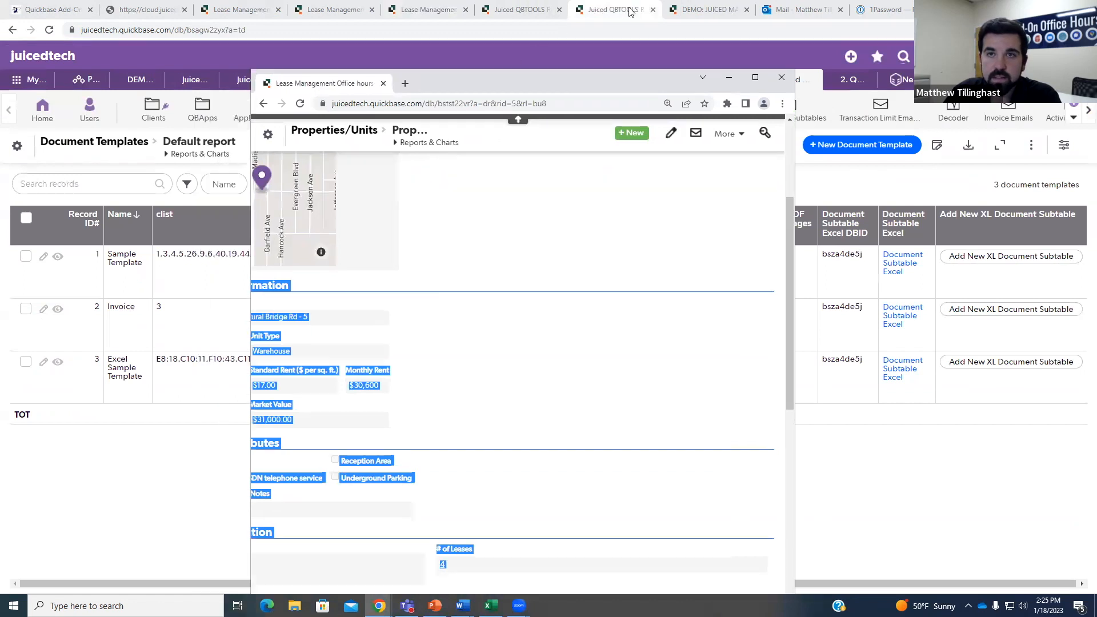
Close the QBTOOLS tab, show the Add Document Subtable Excel form and restore the floating property window.
click(653, 10)
click(447, 8)
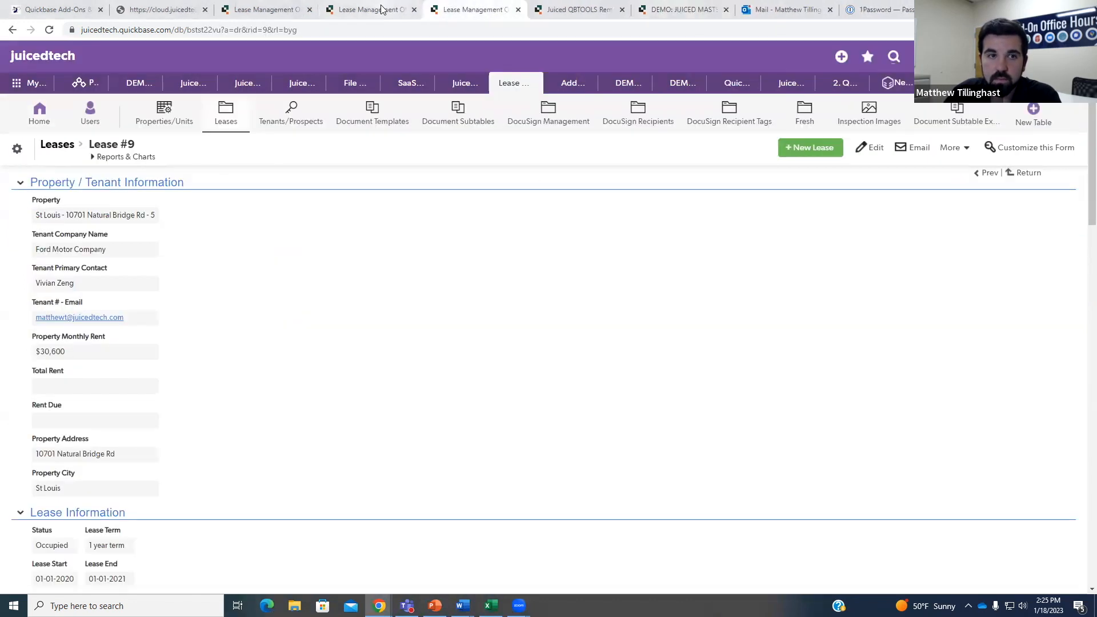
click(362, 8)
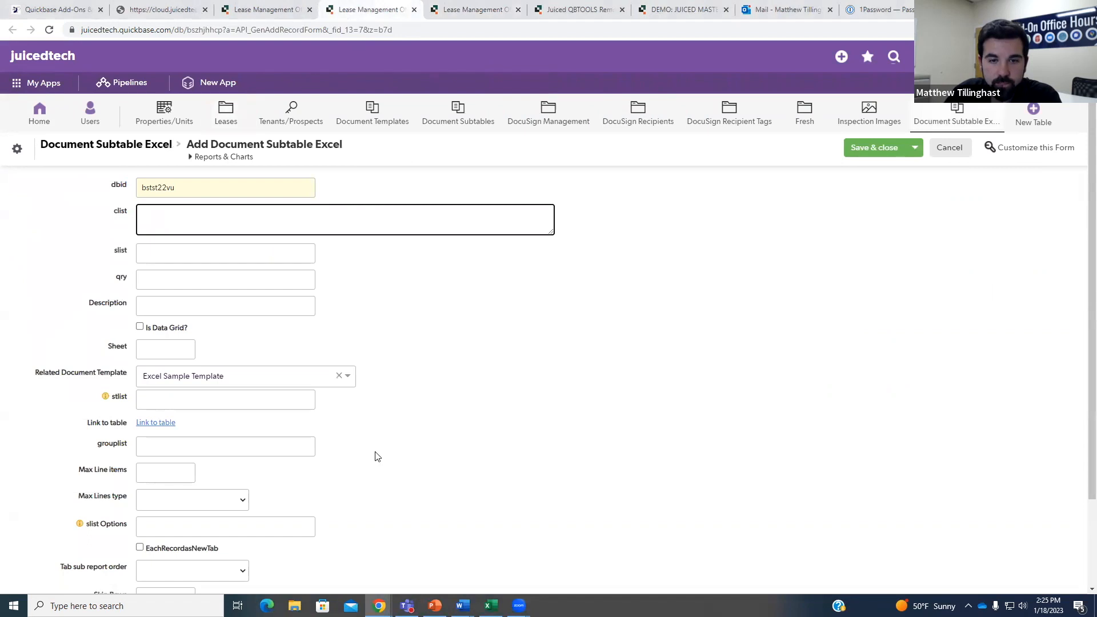
click(379, 606)
click(460, 566)
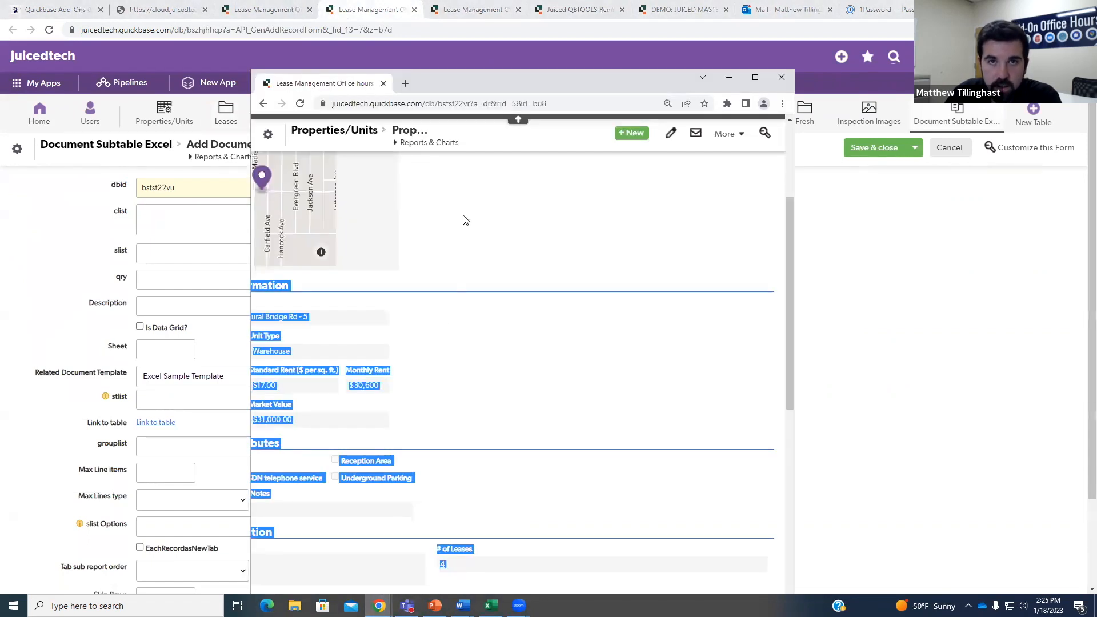
Position and widen the property window so every column of its Leases table shows.
drag(370, 86, 423, 55)
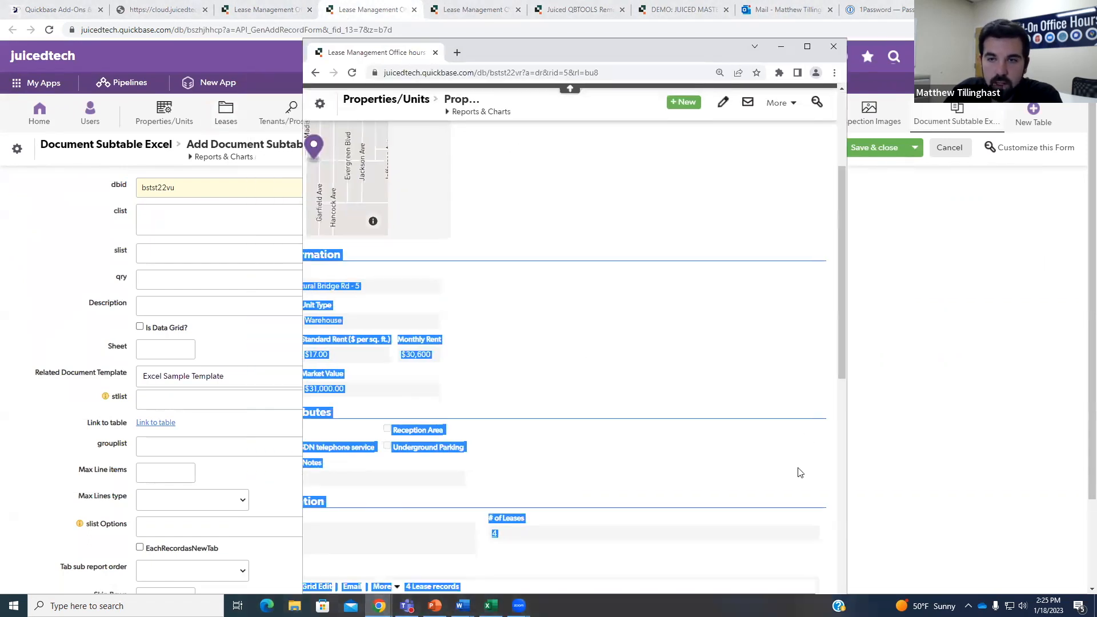
drag(845, 364, 843, 447)
click(636, 369)
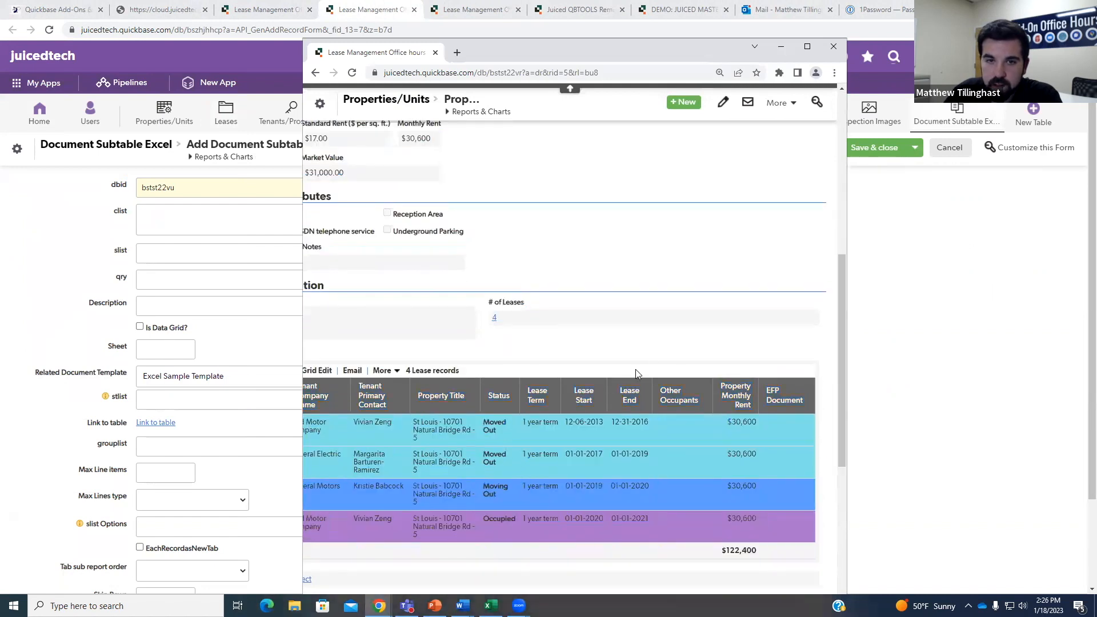
drag(648, 53, 663, 34)
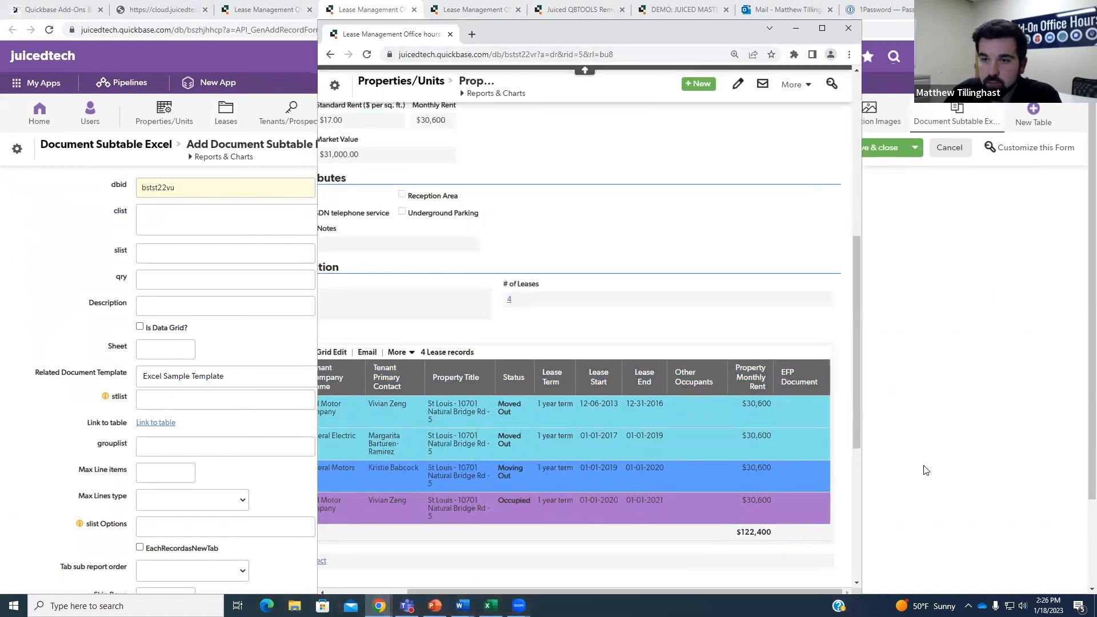
drag(864, 552, 1066, 524)
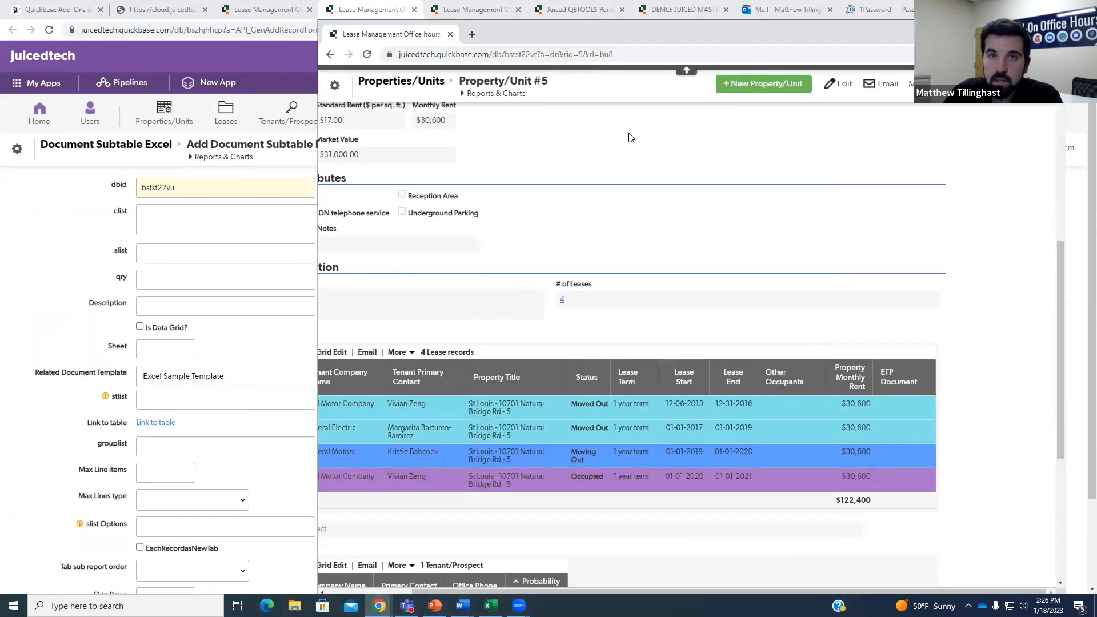
drag(474, 37, 477, 34)
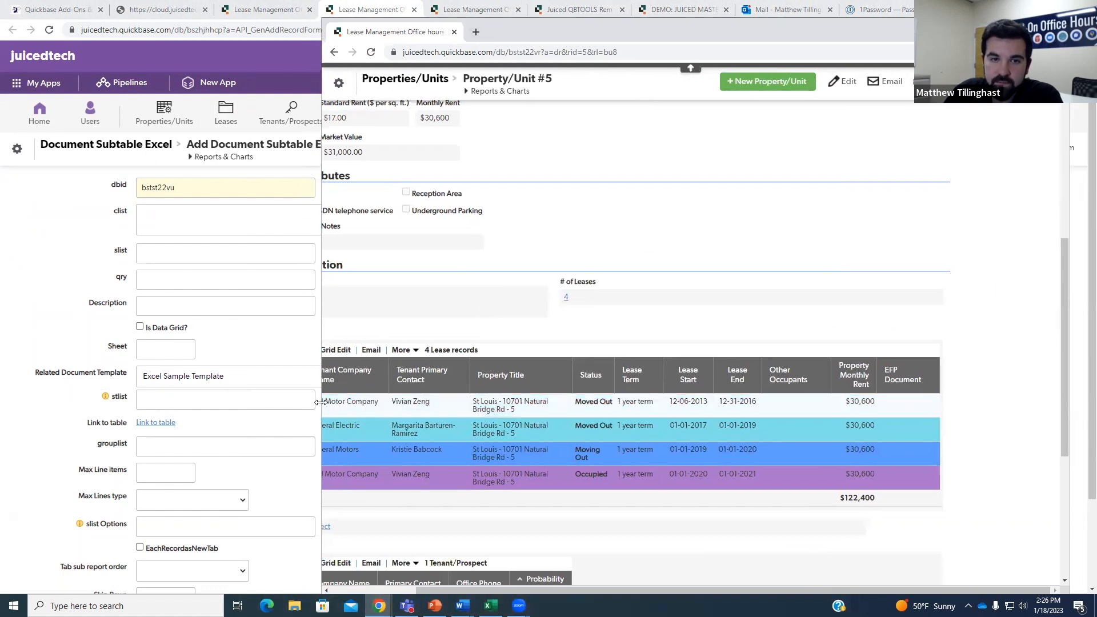
drag(318, 402, 205, 395)
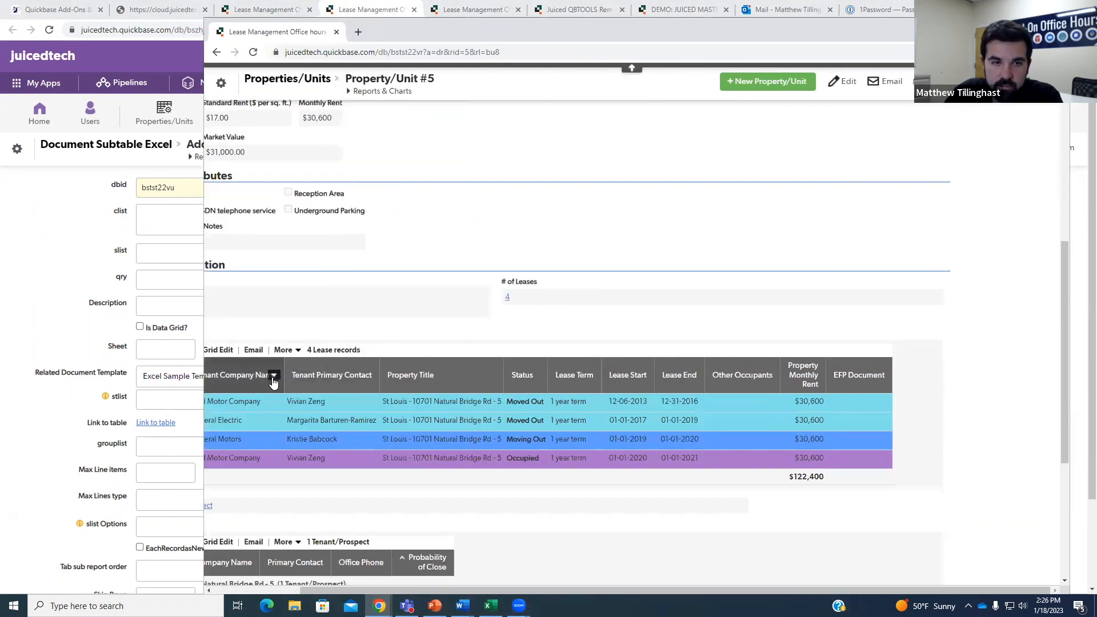
click(273, 382)
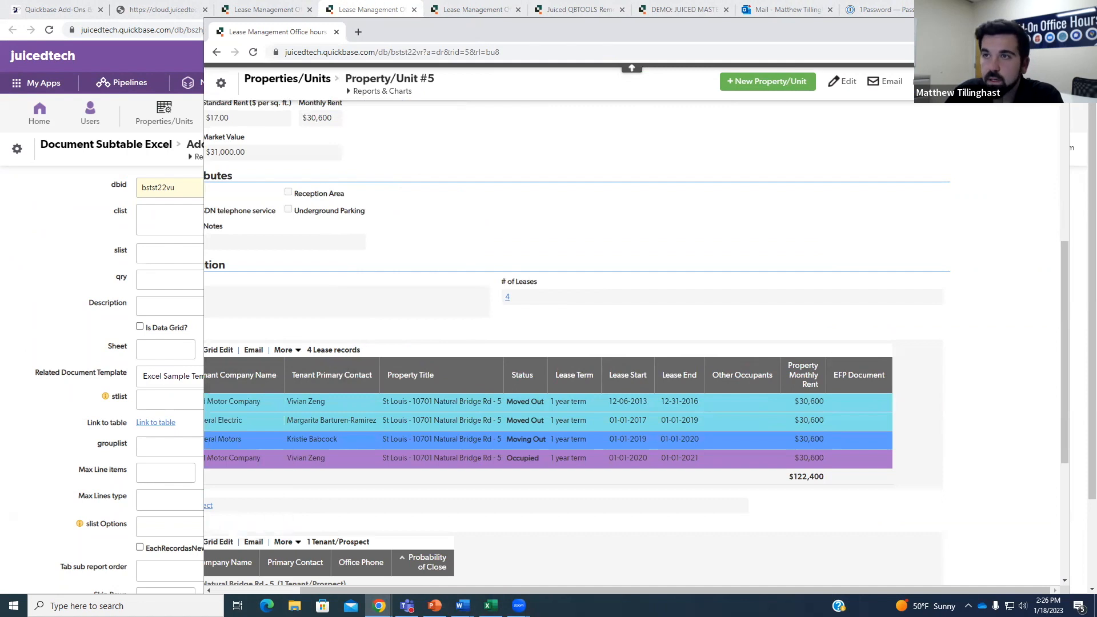
click(1030, 27)
Zoom the page in and open the field settings for the Leases table's Tenant Company Name column.
drag(440, 589, 199, 572)
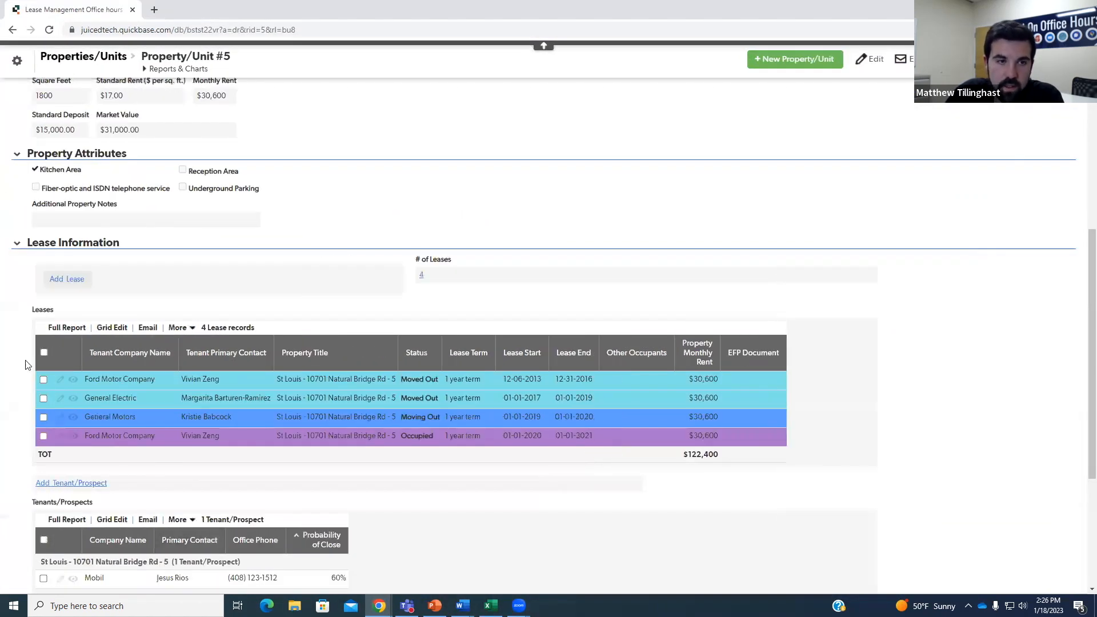
click(170, 356)
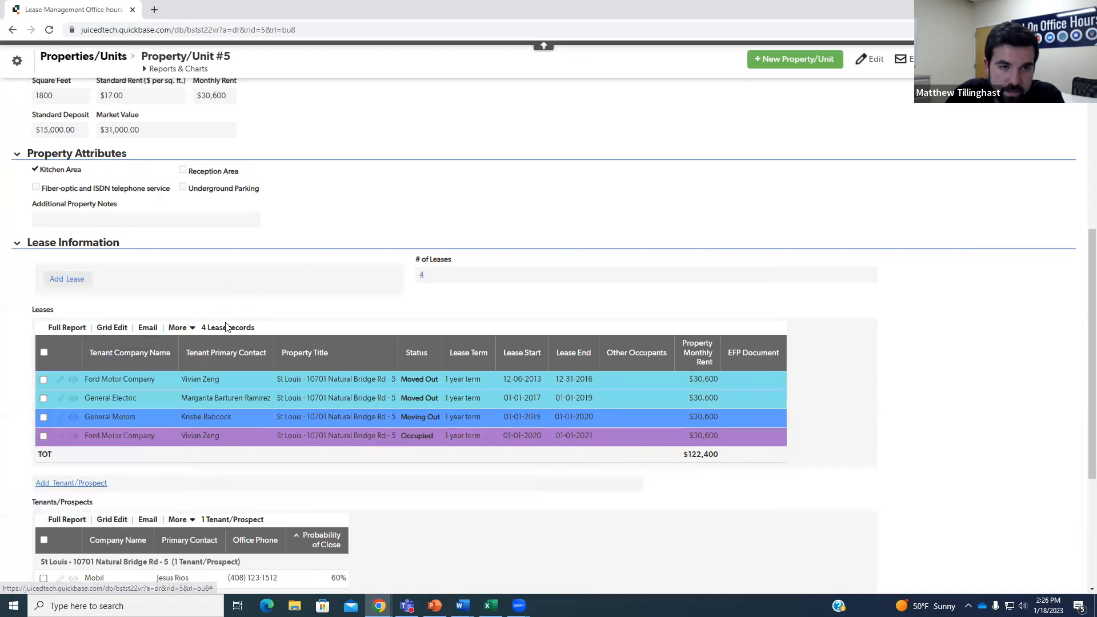
click(168, 353)
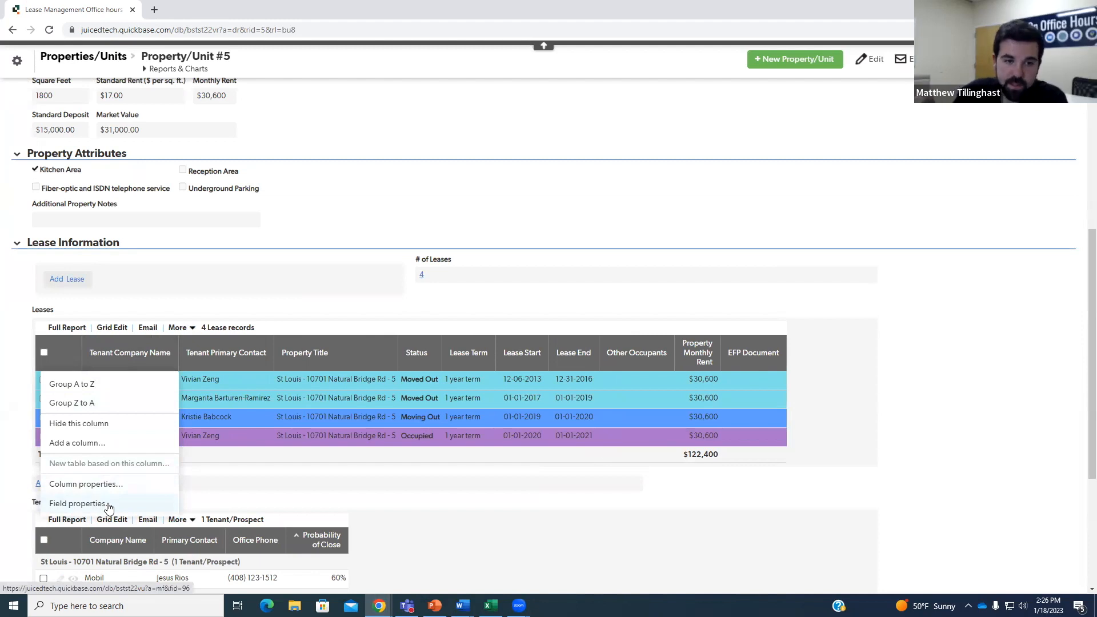
click(458, 558)
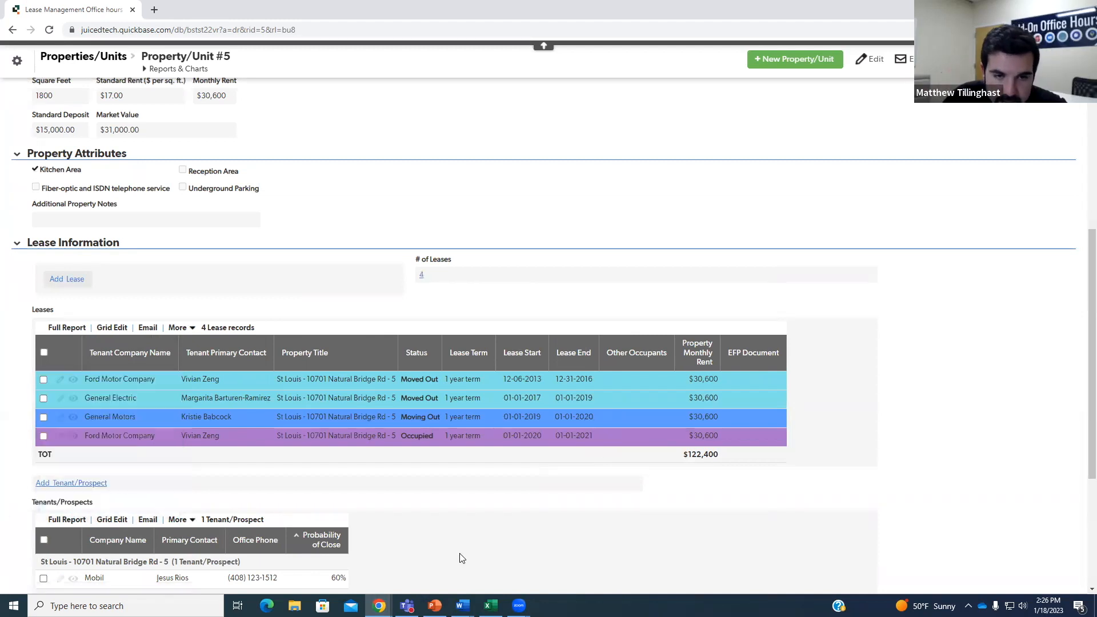
key(ctrl+plus)
click(192, 375)
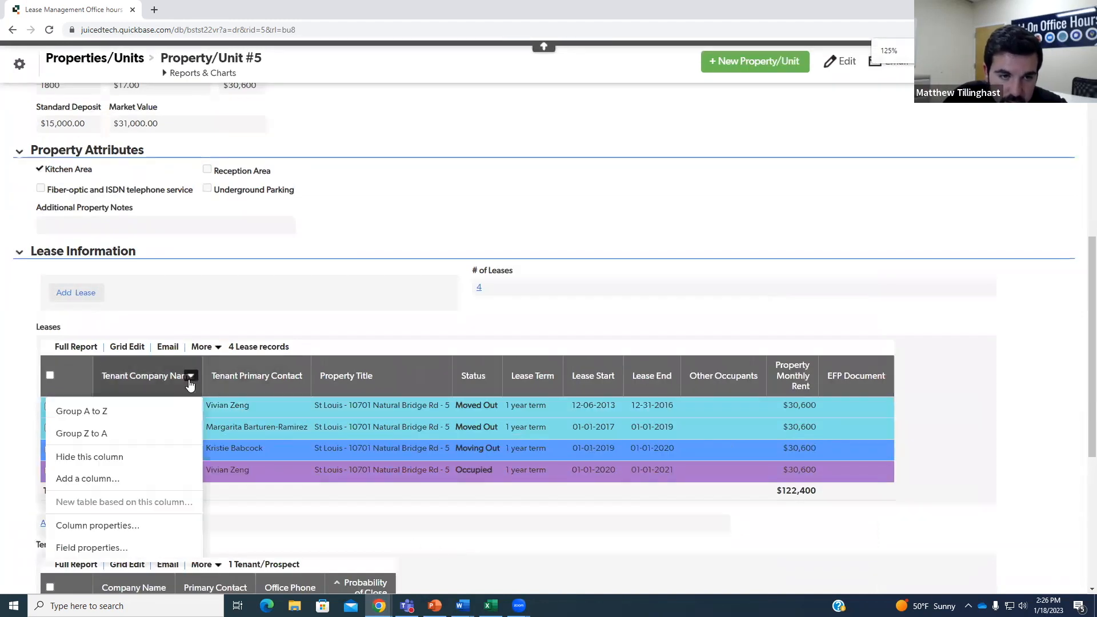
click(137, 547)
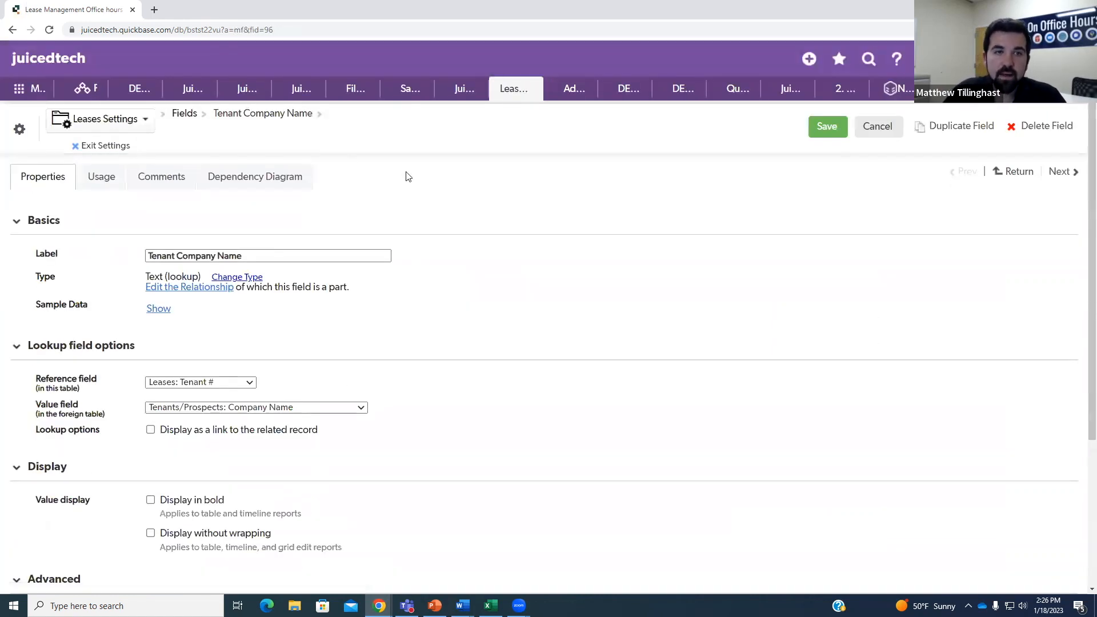
drag(288, 33, 250, 30)
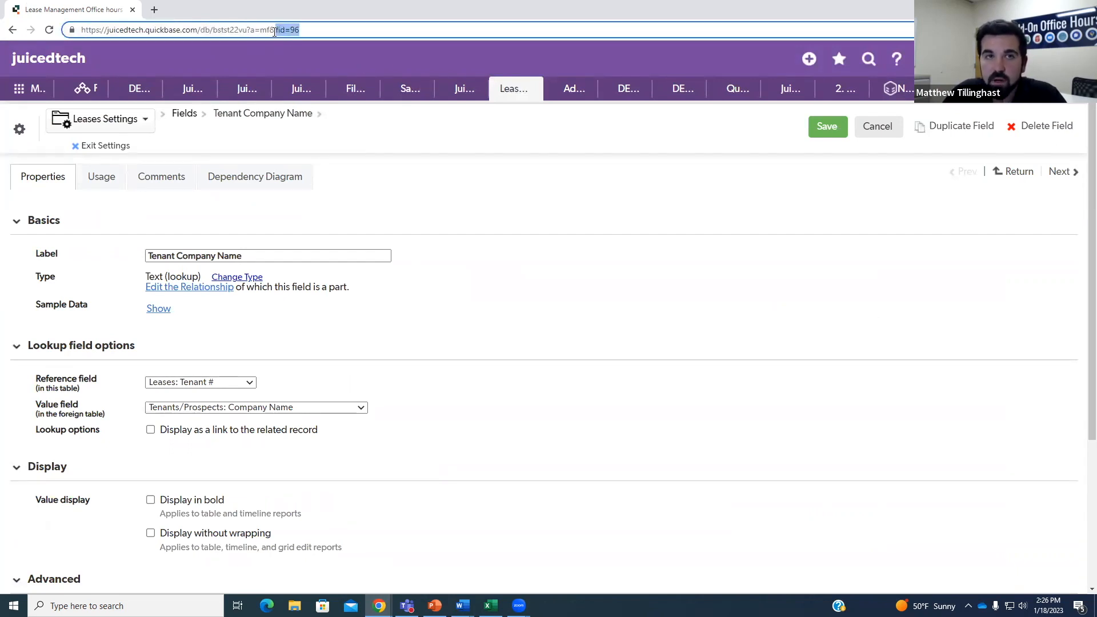
click(421, 201)
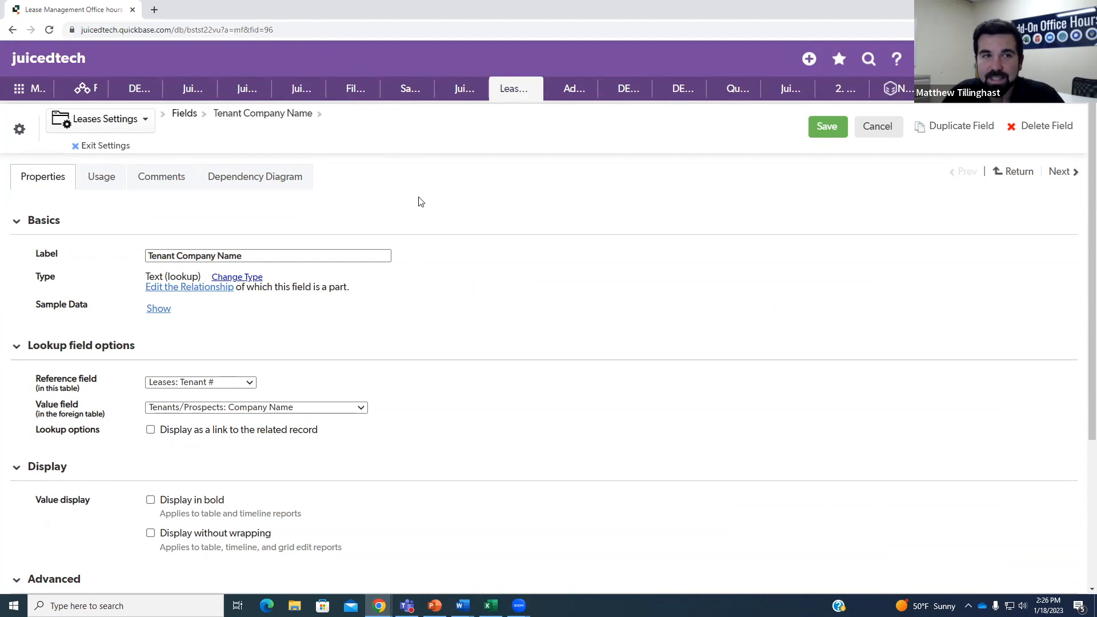
click(16, 30)
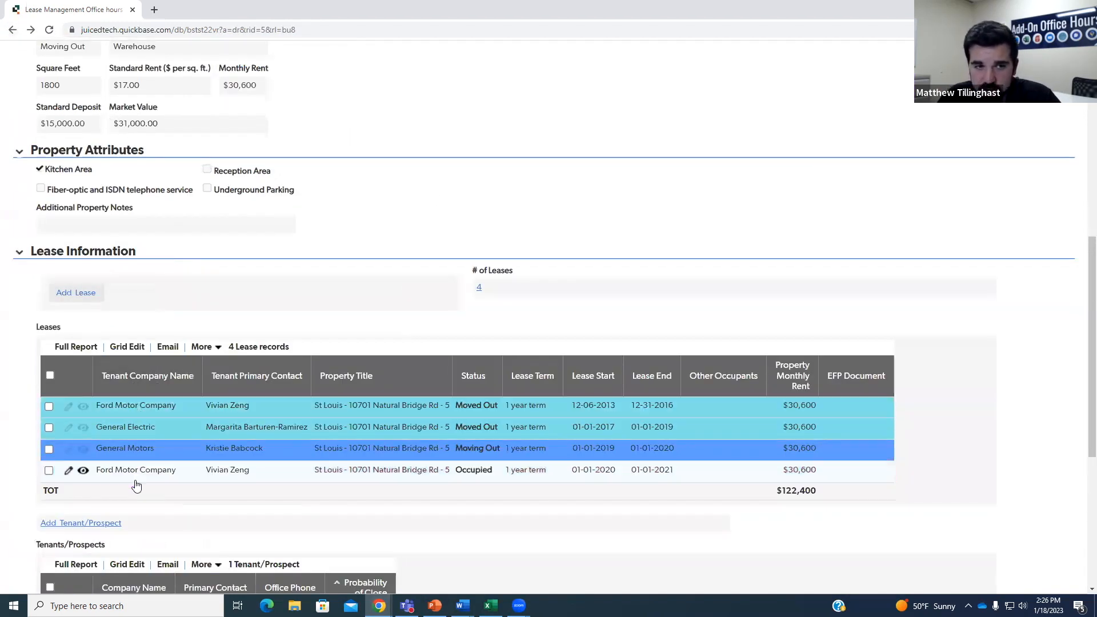
click(141, 471)
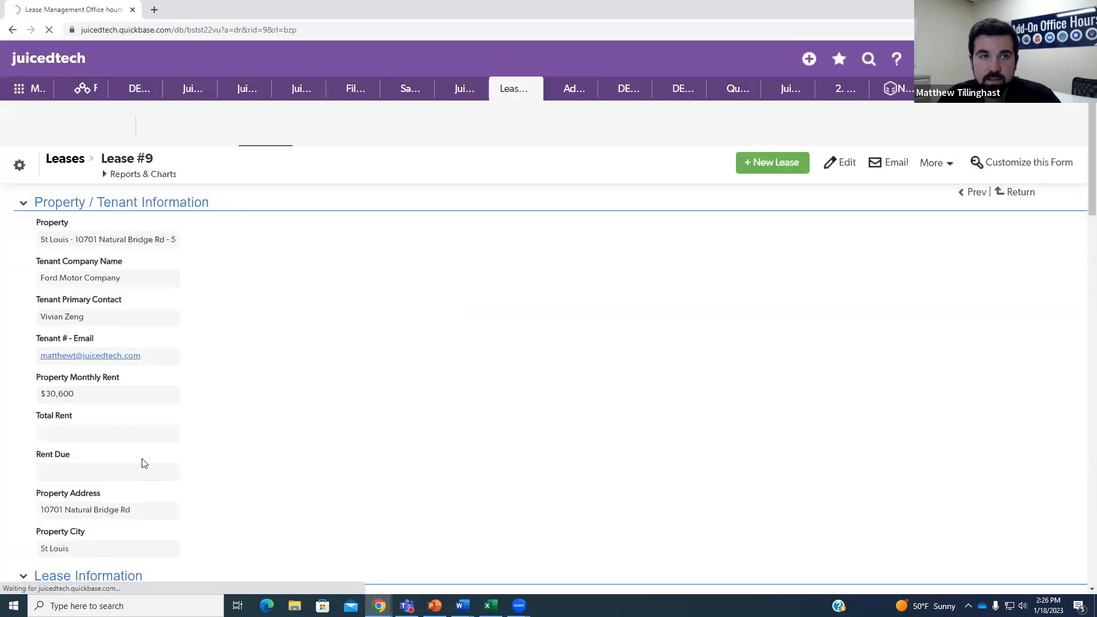
click(19, 165)
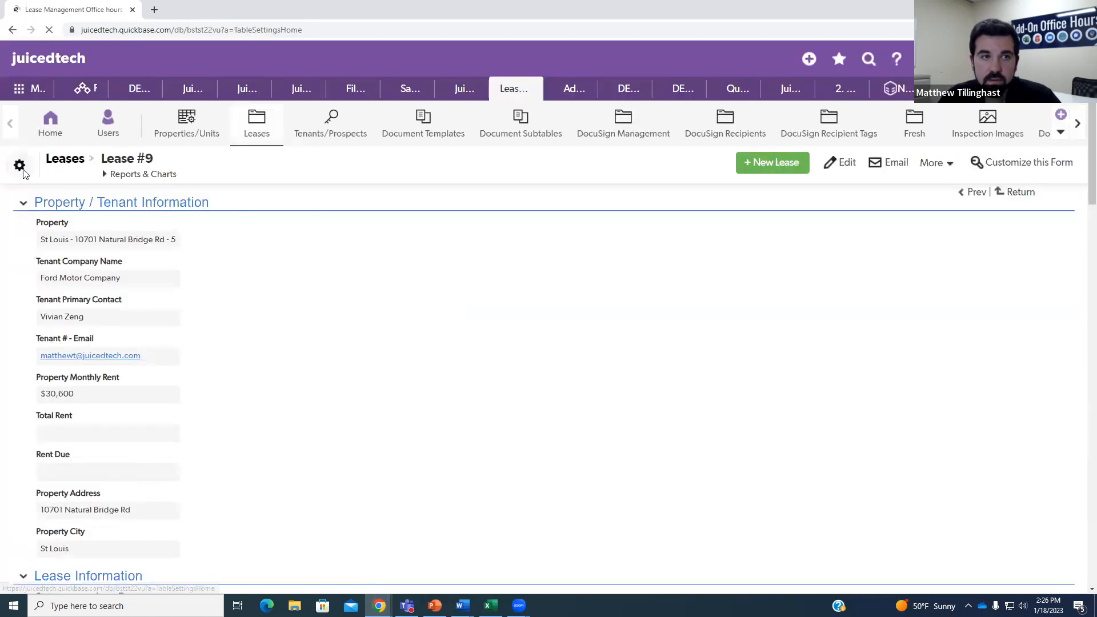
click(52, 408)
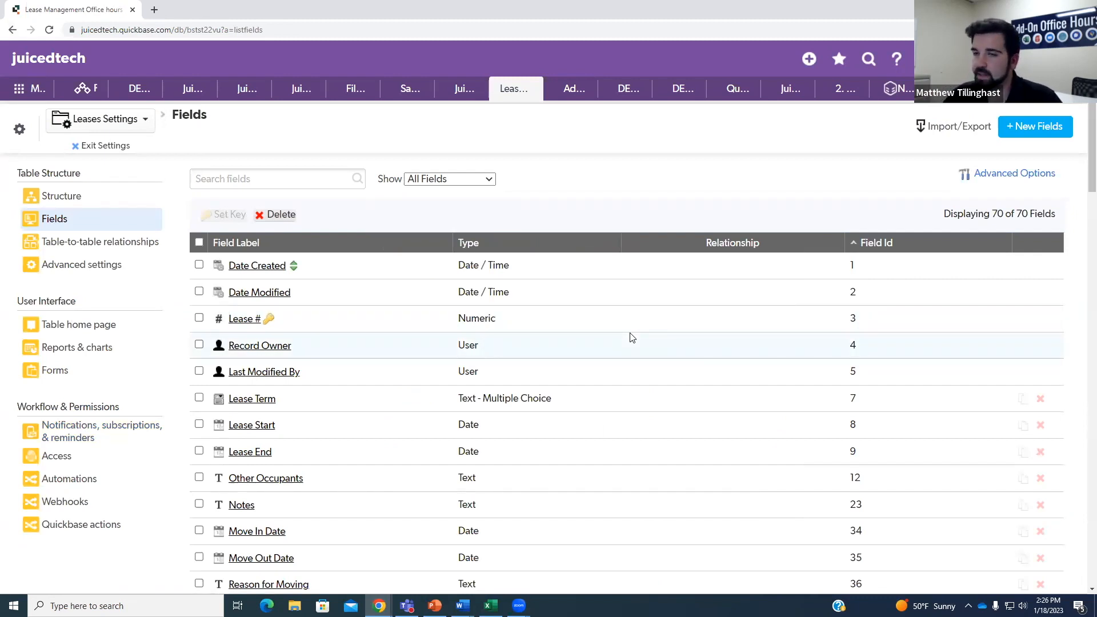
scroll(796, 358, down, 12)
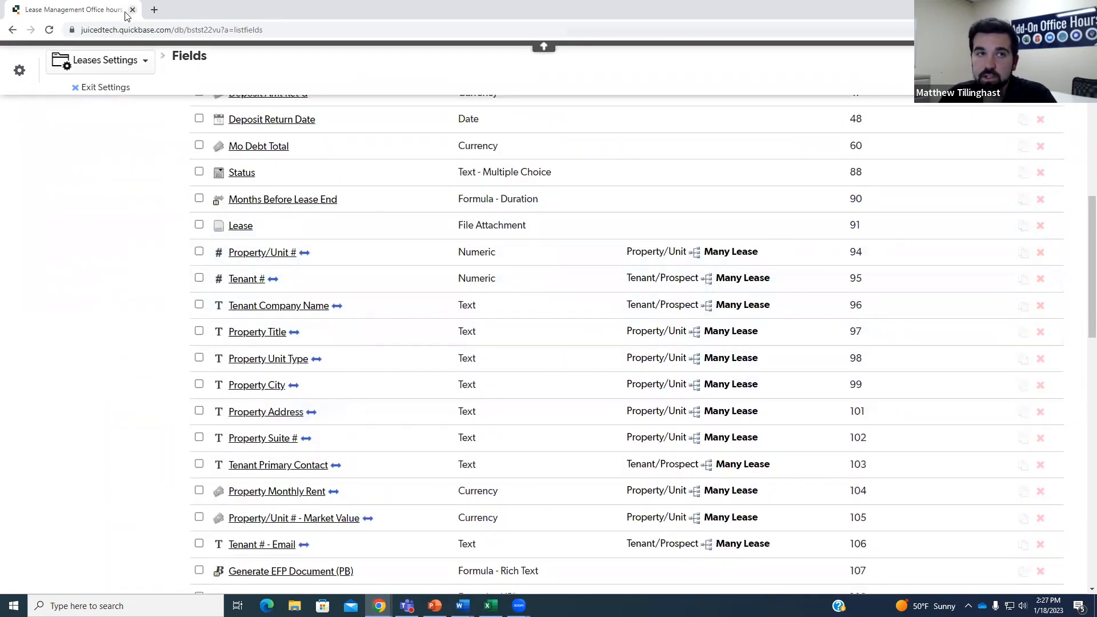
click(13, 30)
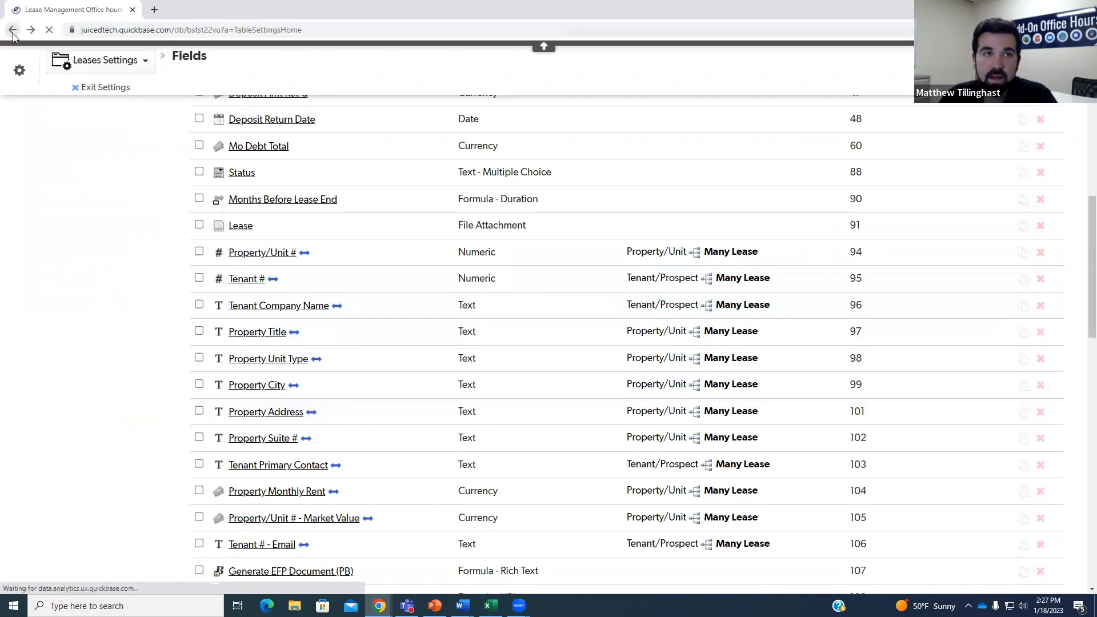
click(13, 30)
scroll(268, 322, down, 15)
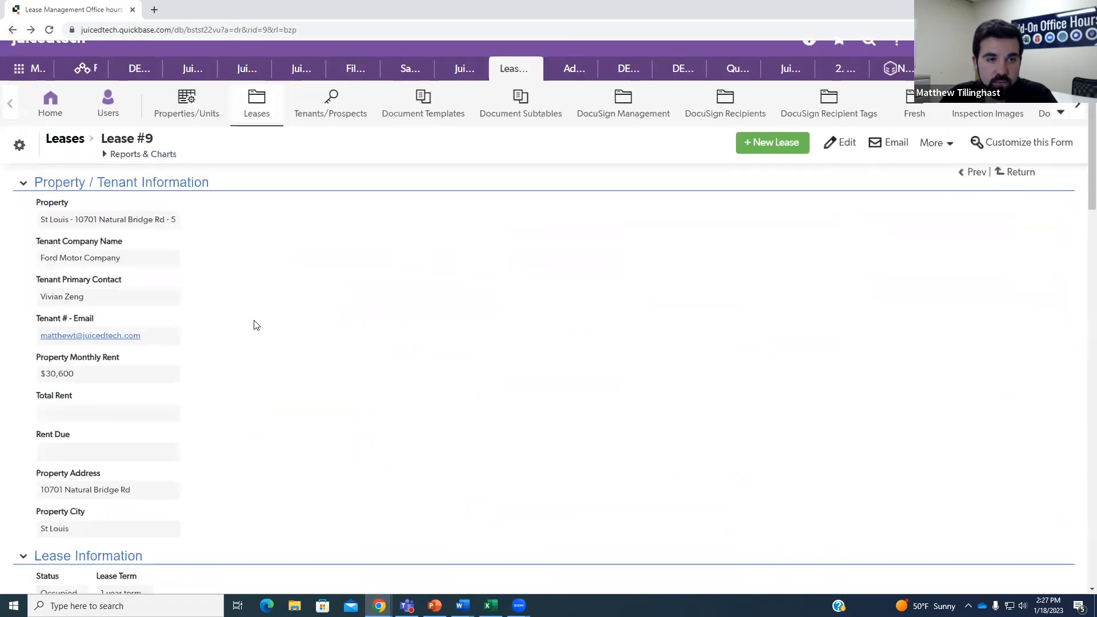
scroll(292, 364, down, 2)
scroll(228, 297, up, 2)
scroll(171, 257, down, 7)
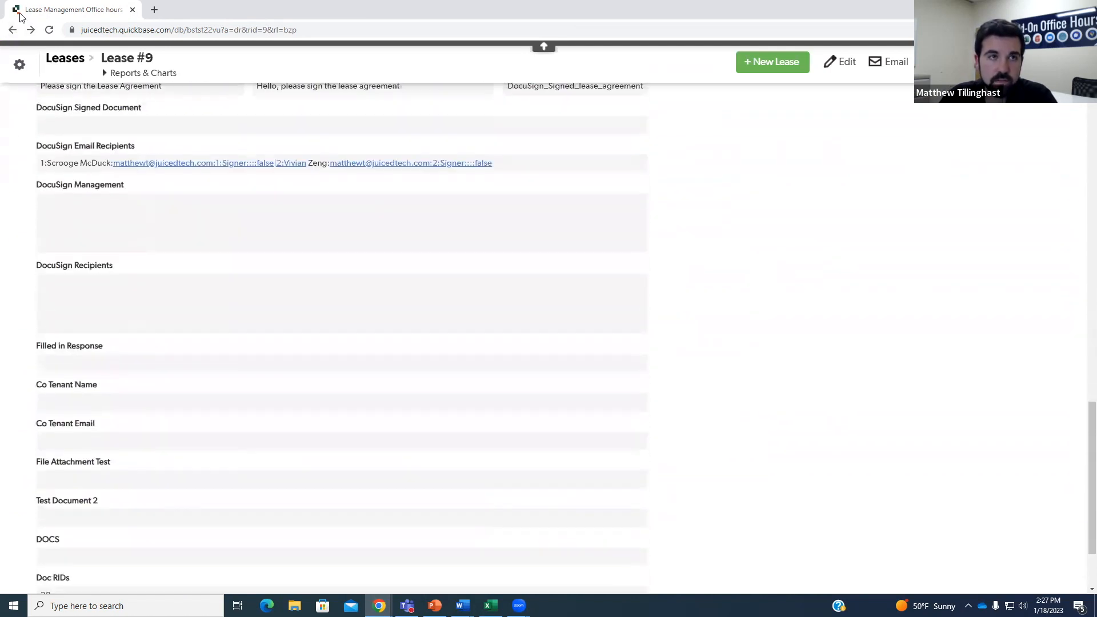
click(12, 30)
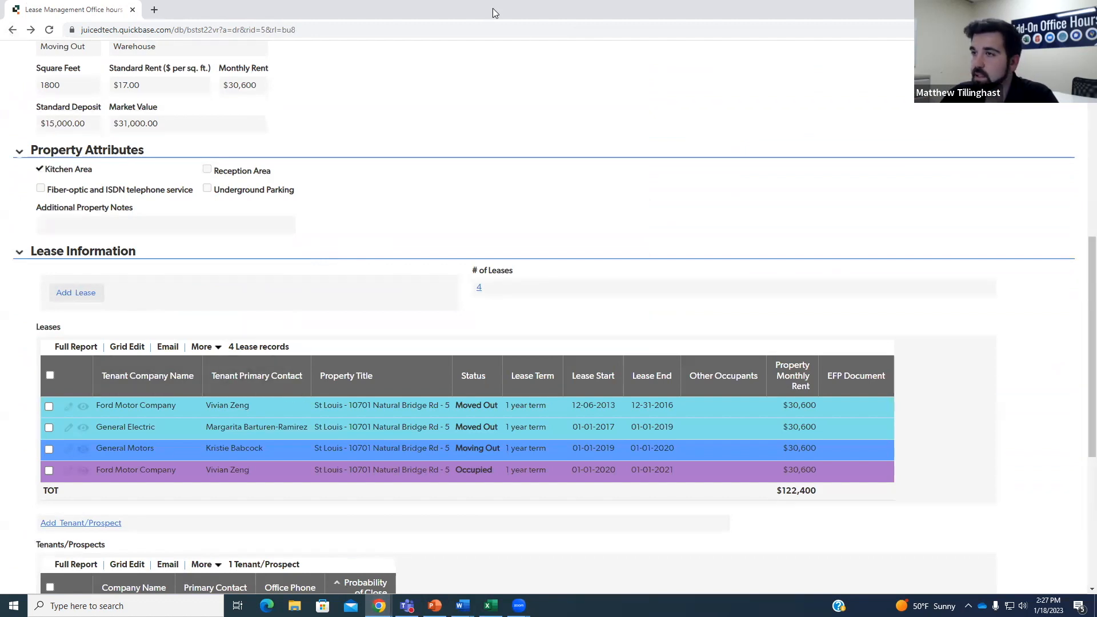
Close the property window and enter A2 as the first cell in the clist field.
click(1031, 9)
click(231, 249)
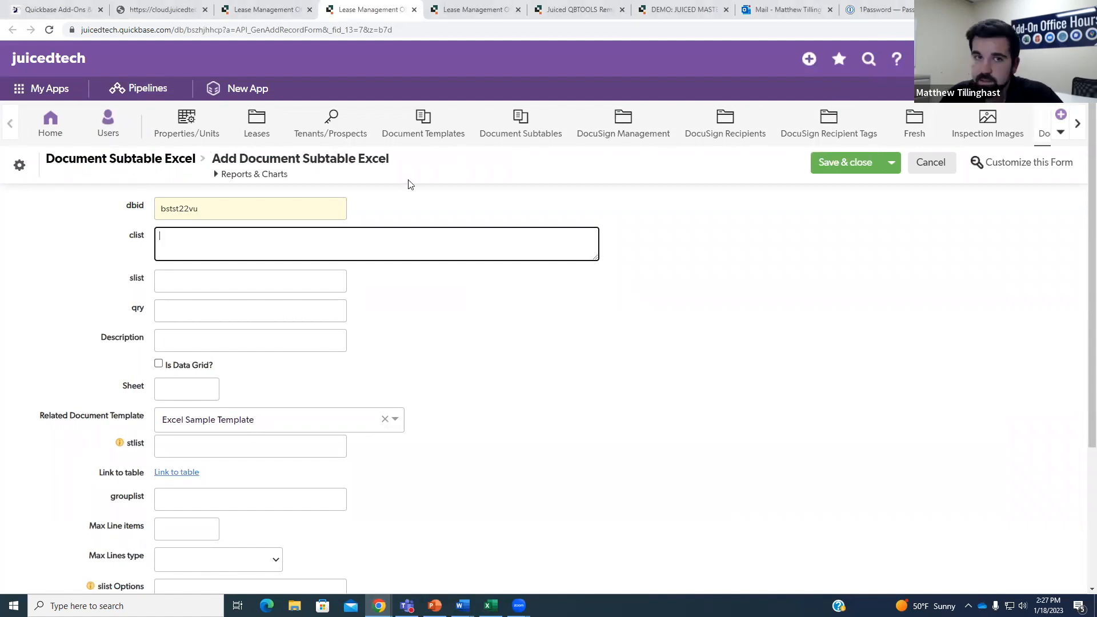
text(A2)
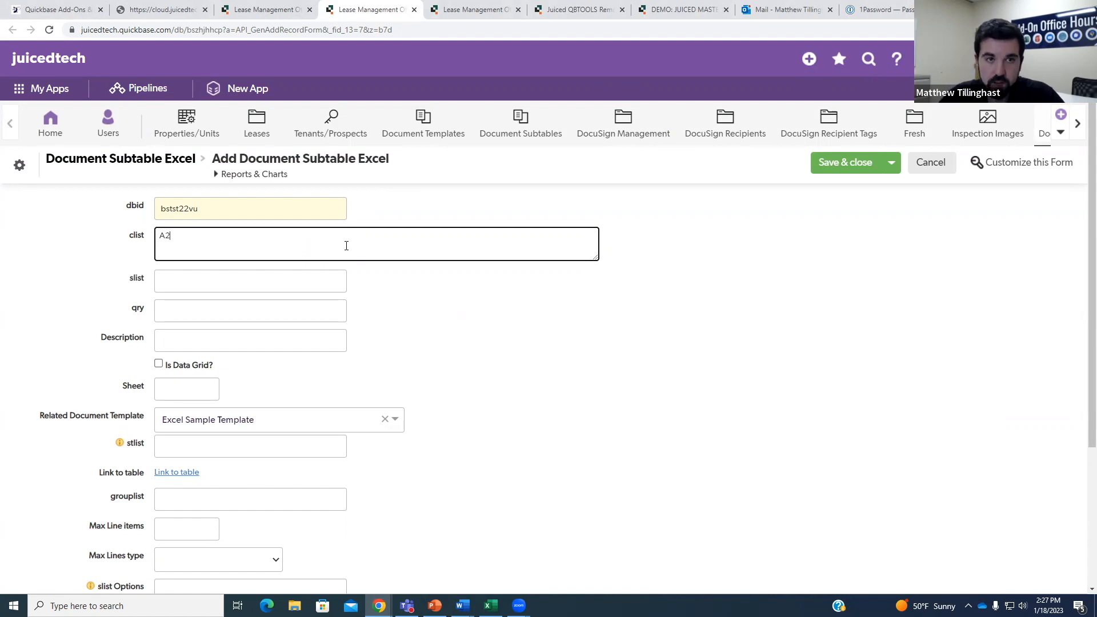
key(Tab)
click(170, 235)
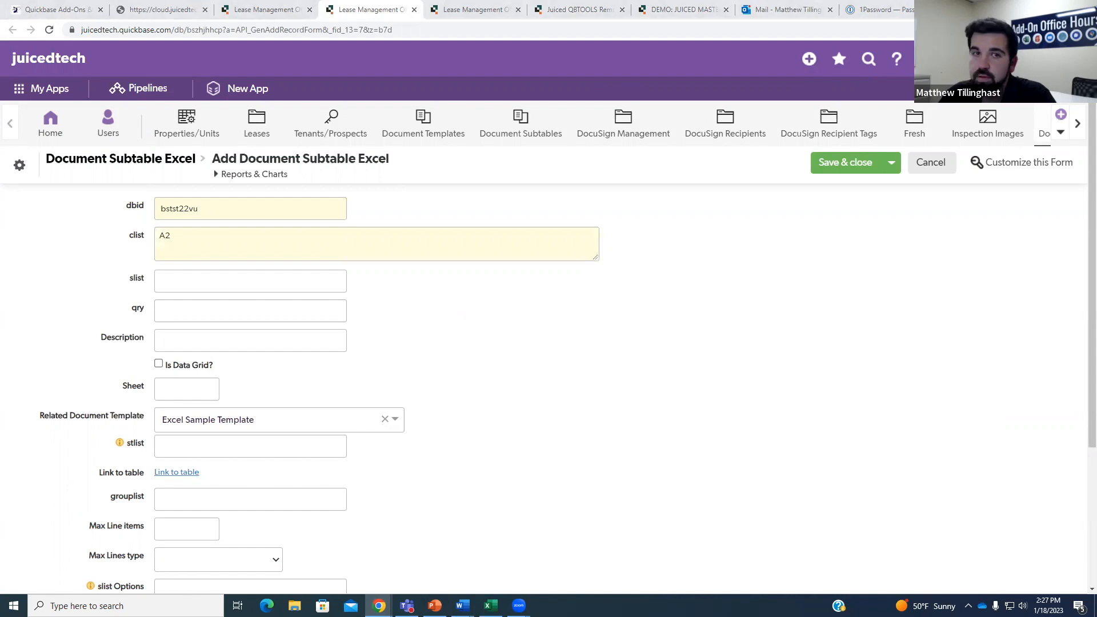
In Excel, confirm A2 is the first data cell of the tenant table's row 2, then return to the clist.
key(alt+Tab)
double_click(735, 10)
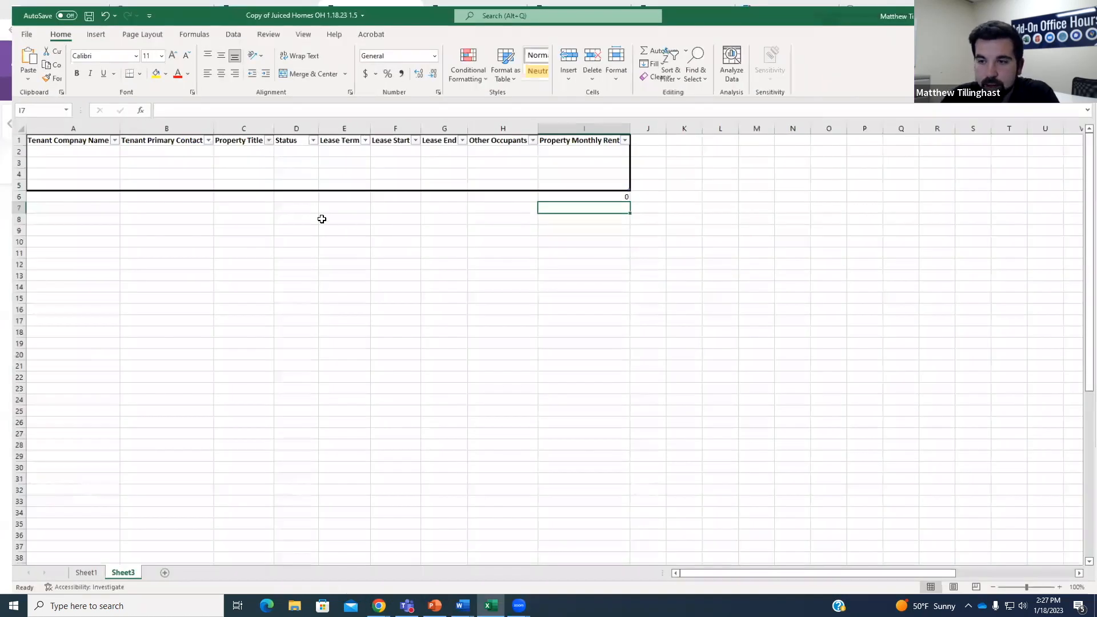
click(56, 136)
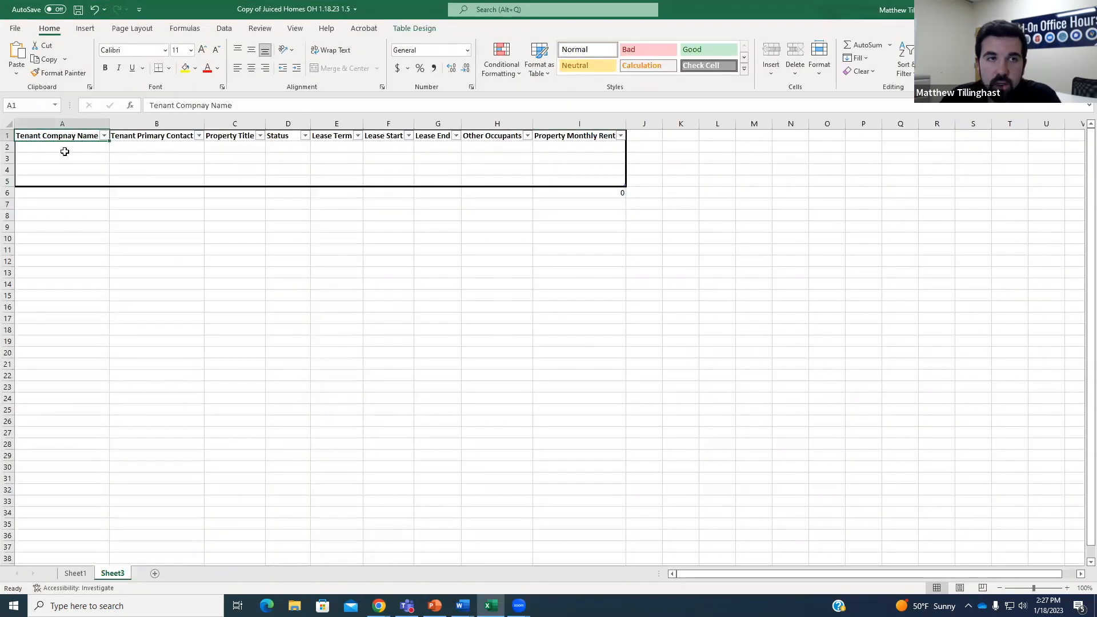
drag(38, 139, 590, 134)
click(568, 148)
click(76, 144)
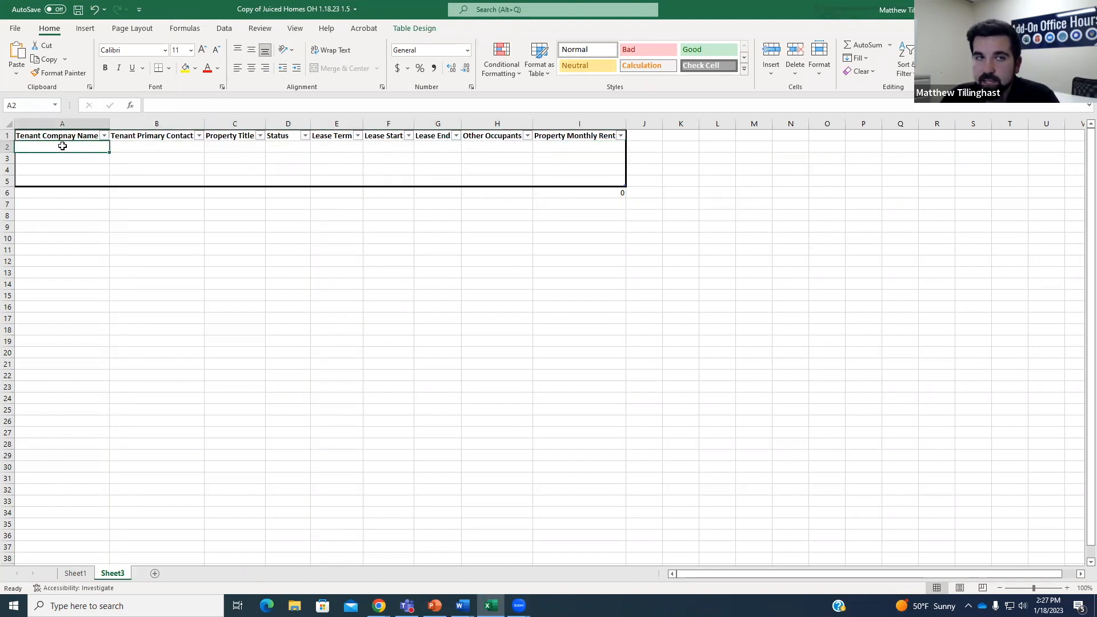
drag(61, 146, 580, 149)
click(81, 150)
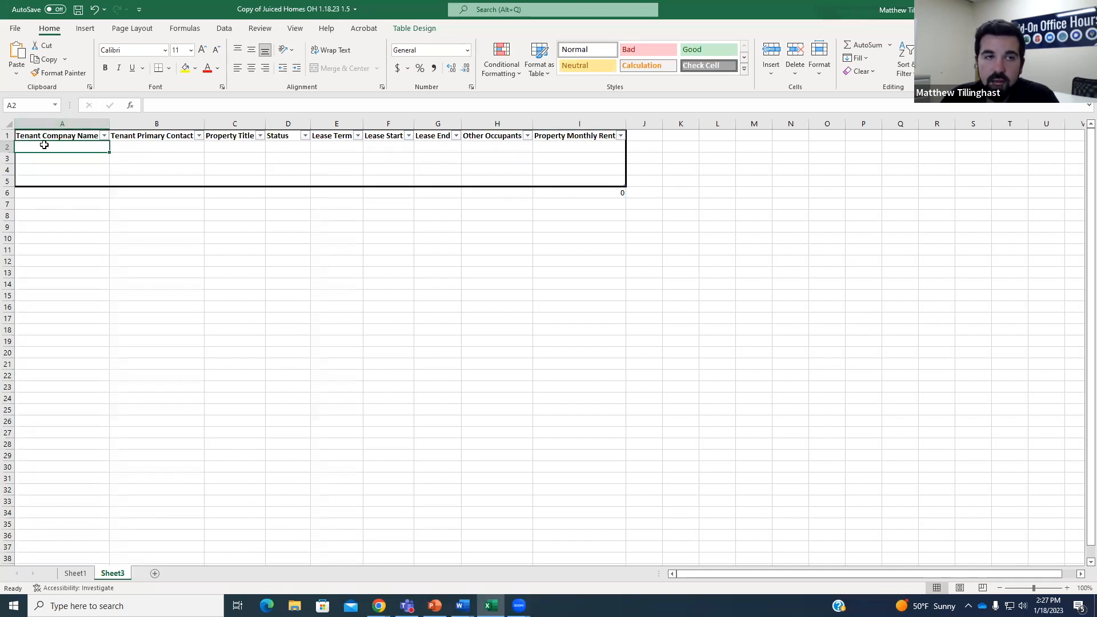
double_click(746, 7)
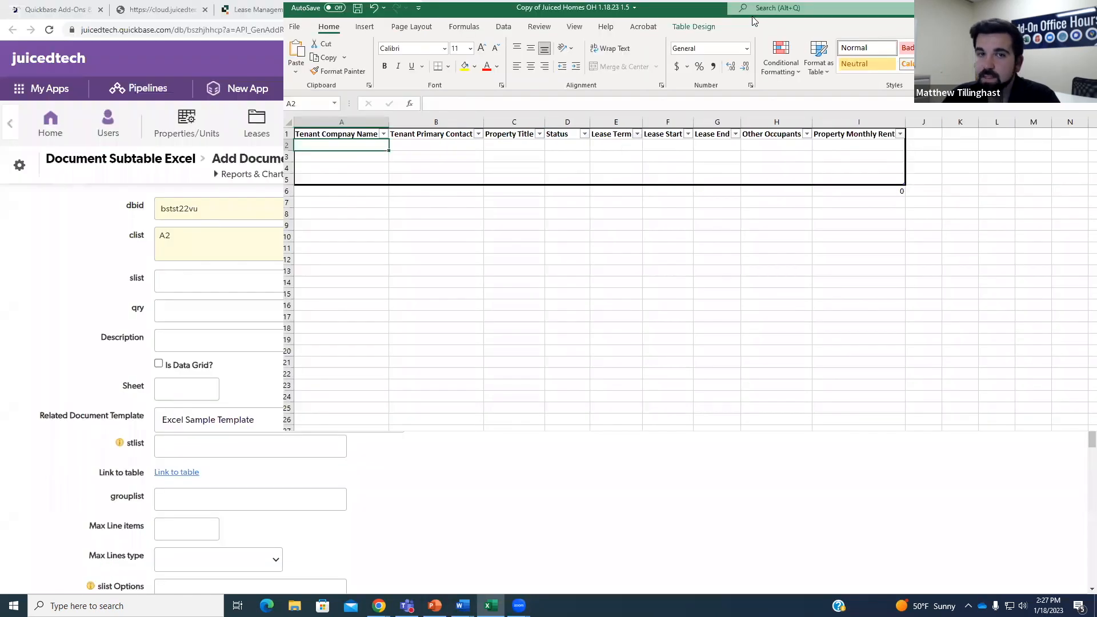
drag(754, 21, 1096, 22)
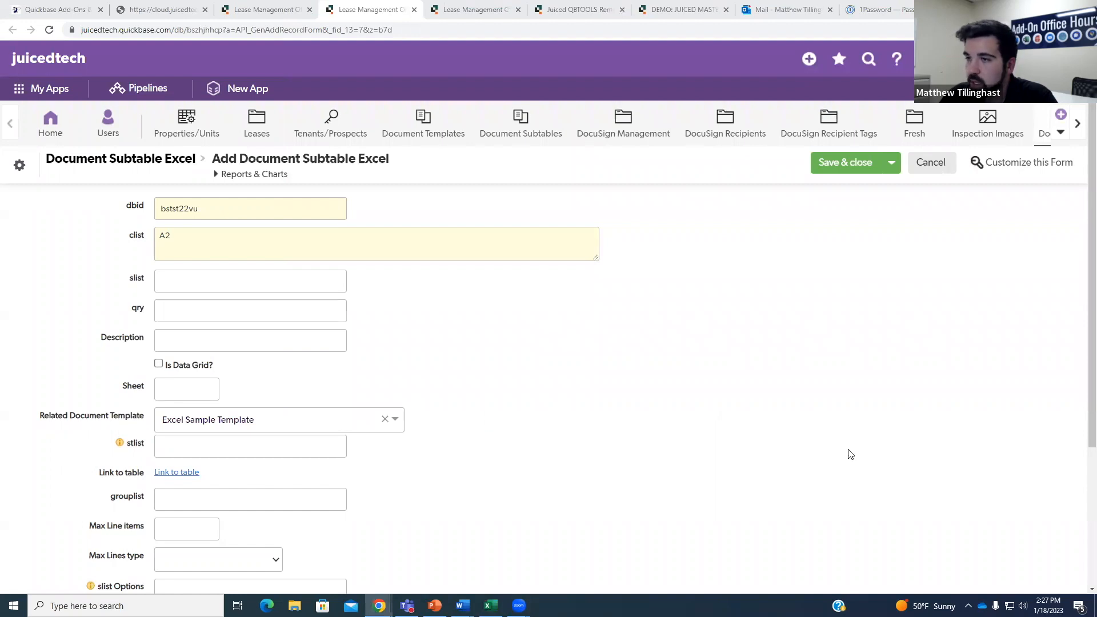
click(202, 240)
Extend the clist with the mappings A2:96, B2:103 and C2:97.
text(:96.)
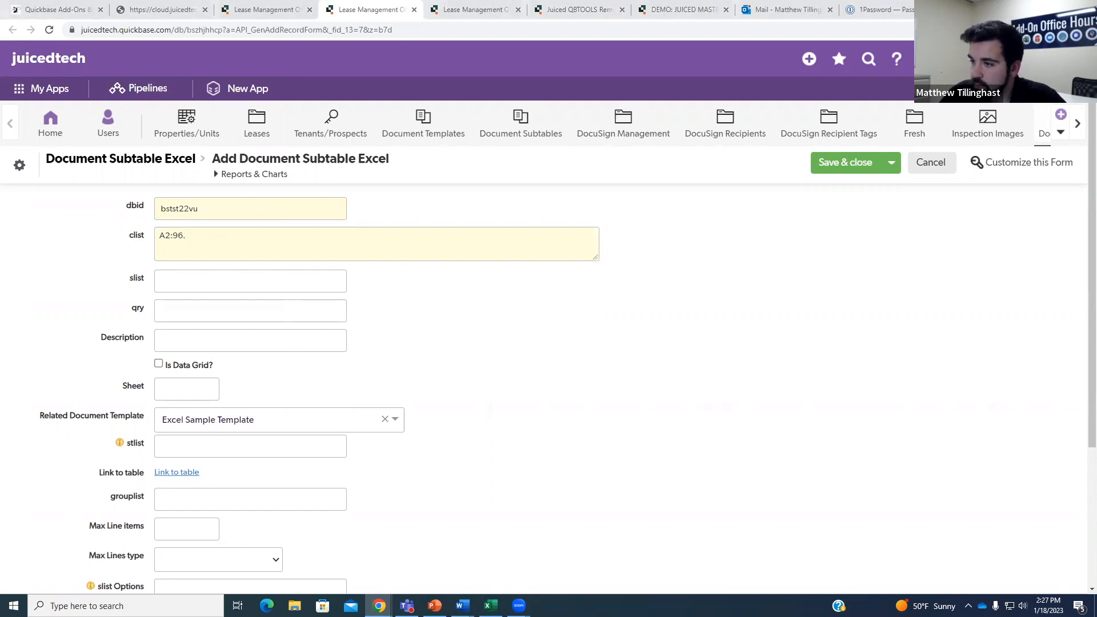
click(291, 238)
text(B2:)
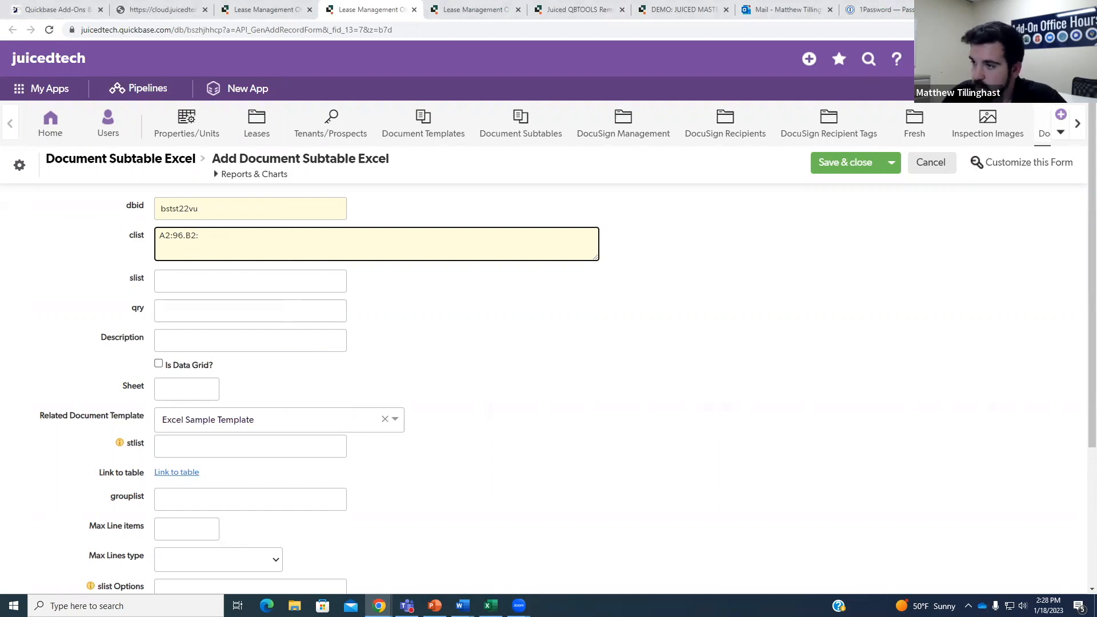
click(257, 233)
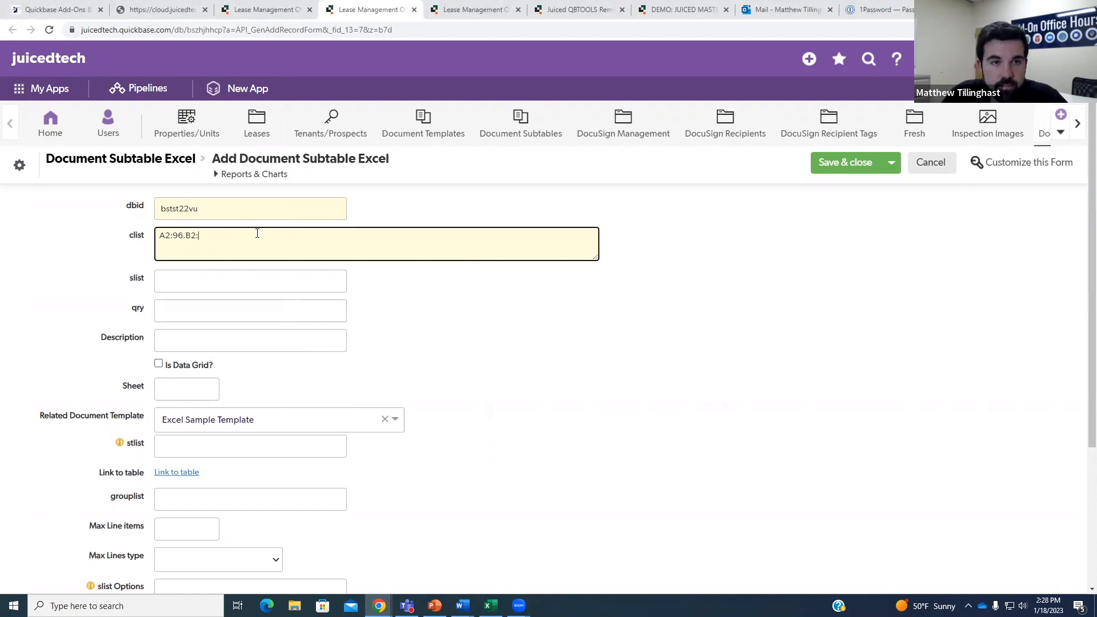
text(103.)
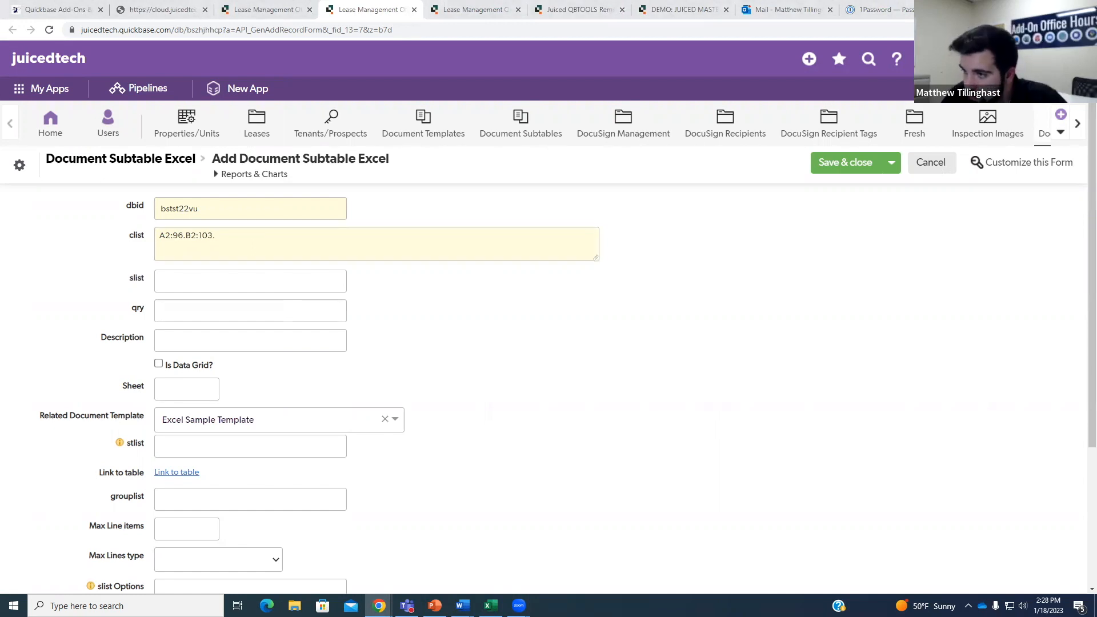
click(297, 239)
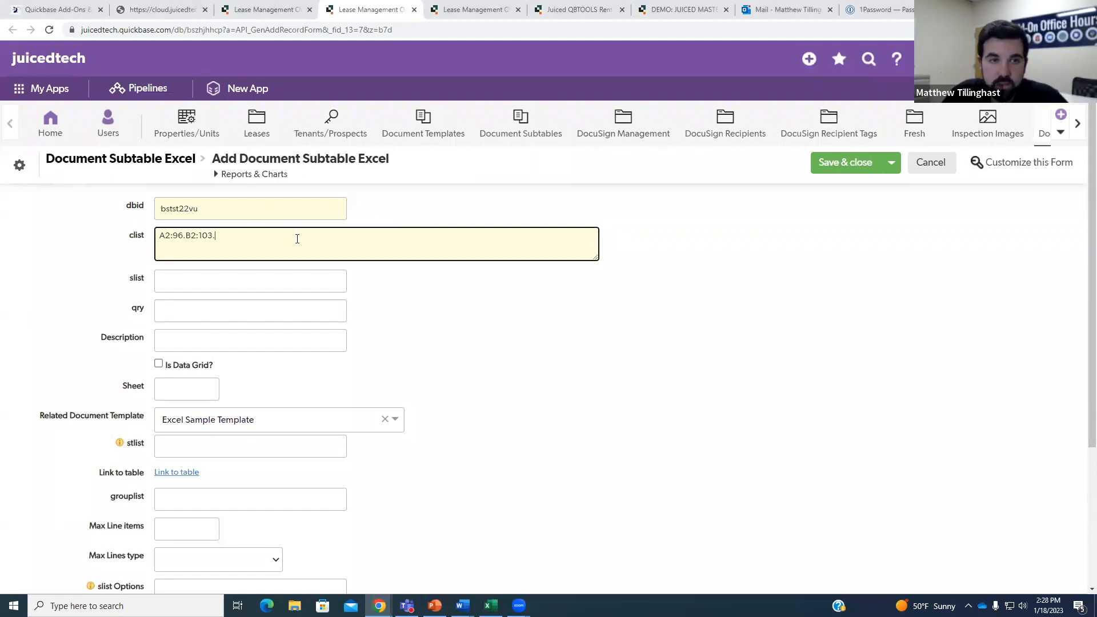
text(C2:97.)
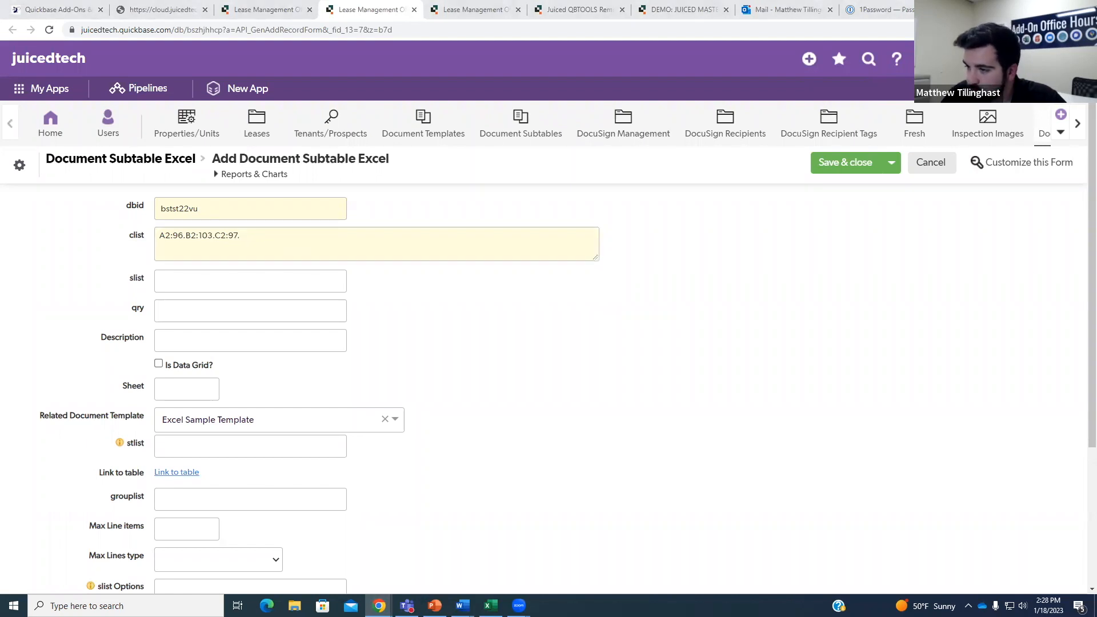
click(322, 239)
Complete the clist with D2:88, E2:7 and F2:8, then select cell F2 in Excel.
text(D2)
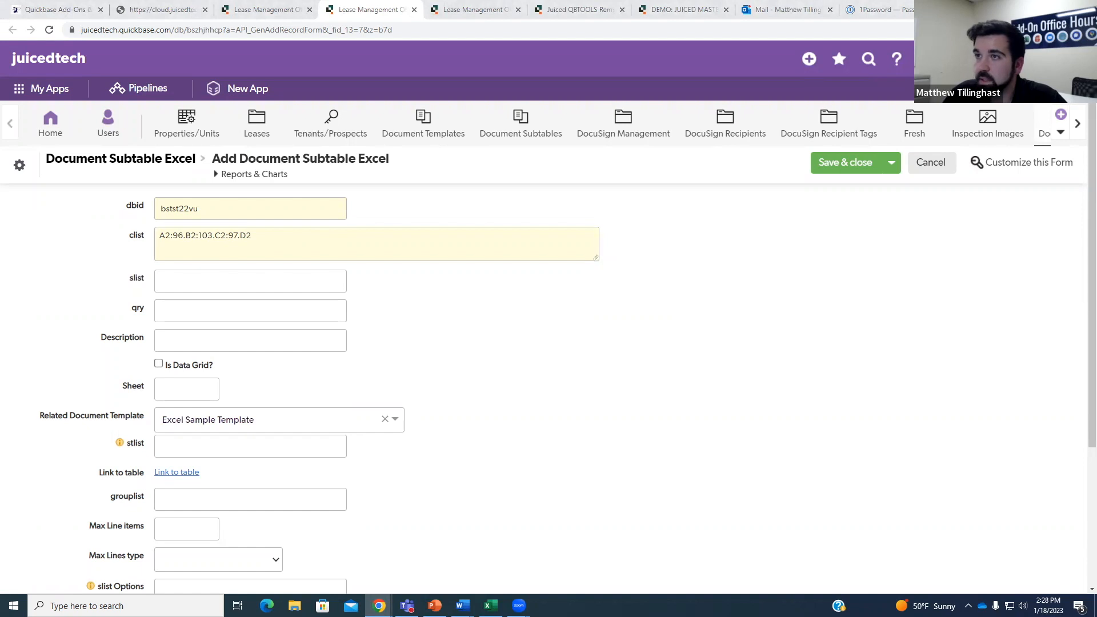
click(299, 234)
text(:88.)
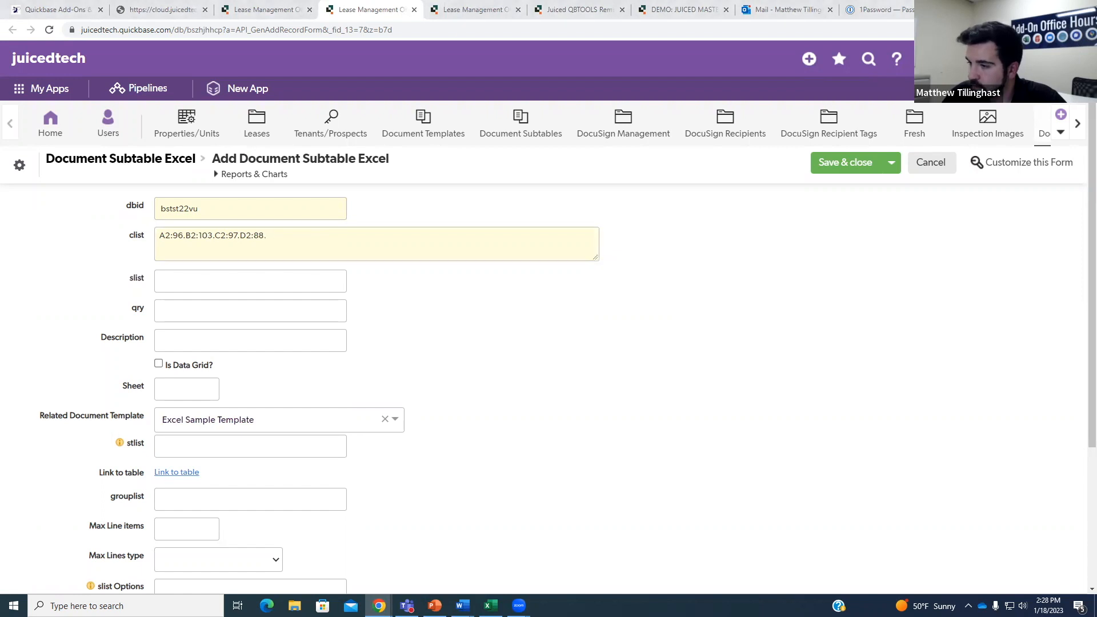
click(302, 238)
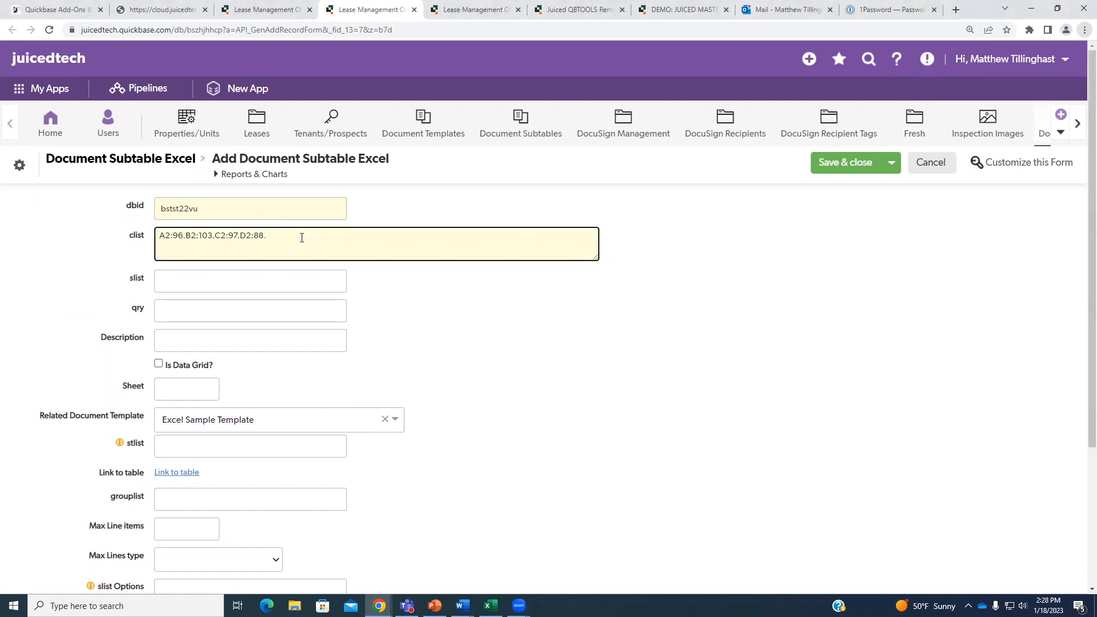
text(#)
text(E2)
text(:7.)
key(alt+Tab)
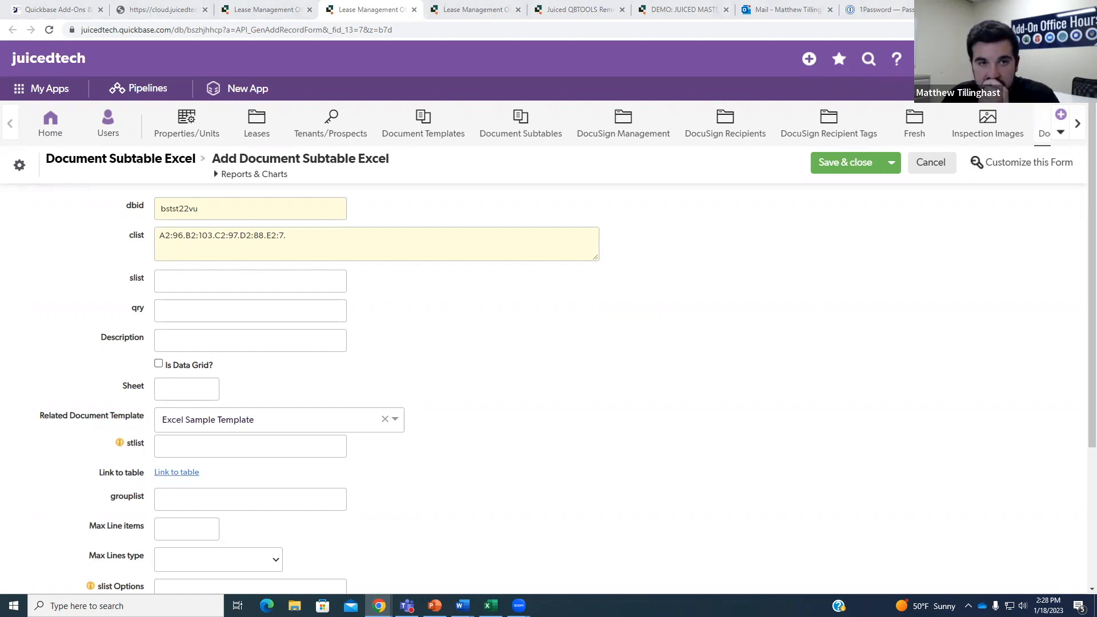
click(318, 229)
text(F2)
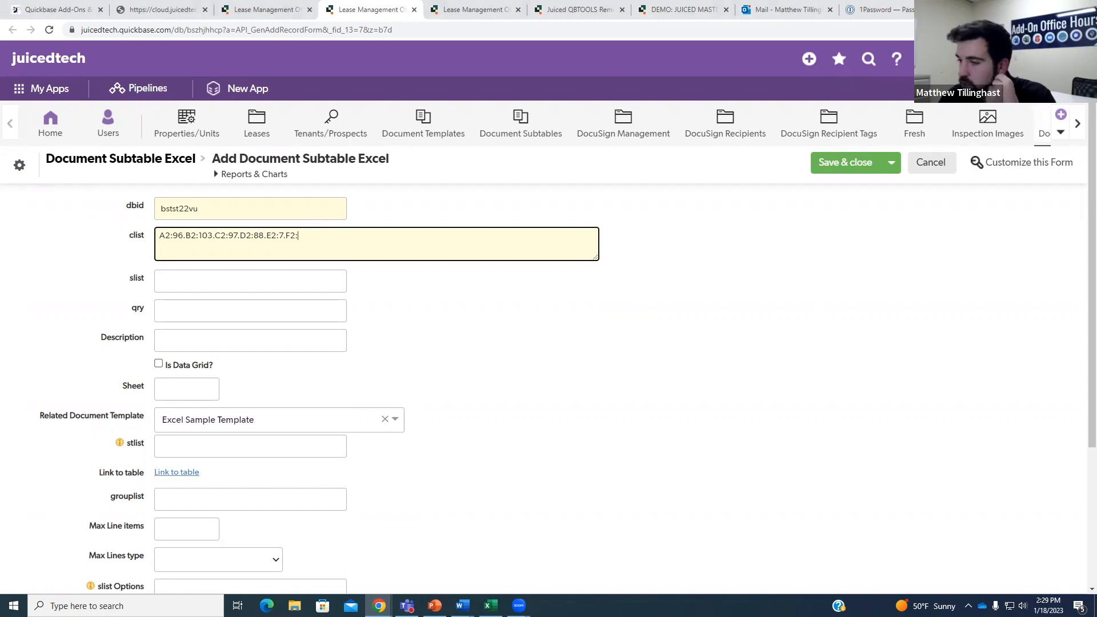
text(:8)
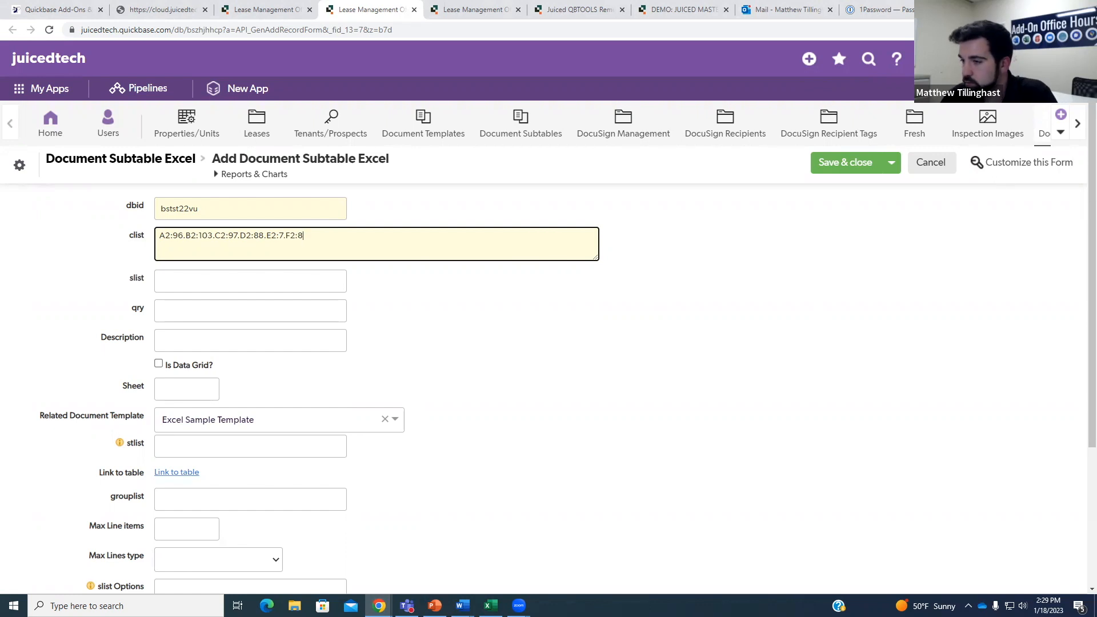
key(alt+Tab)
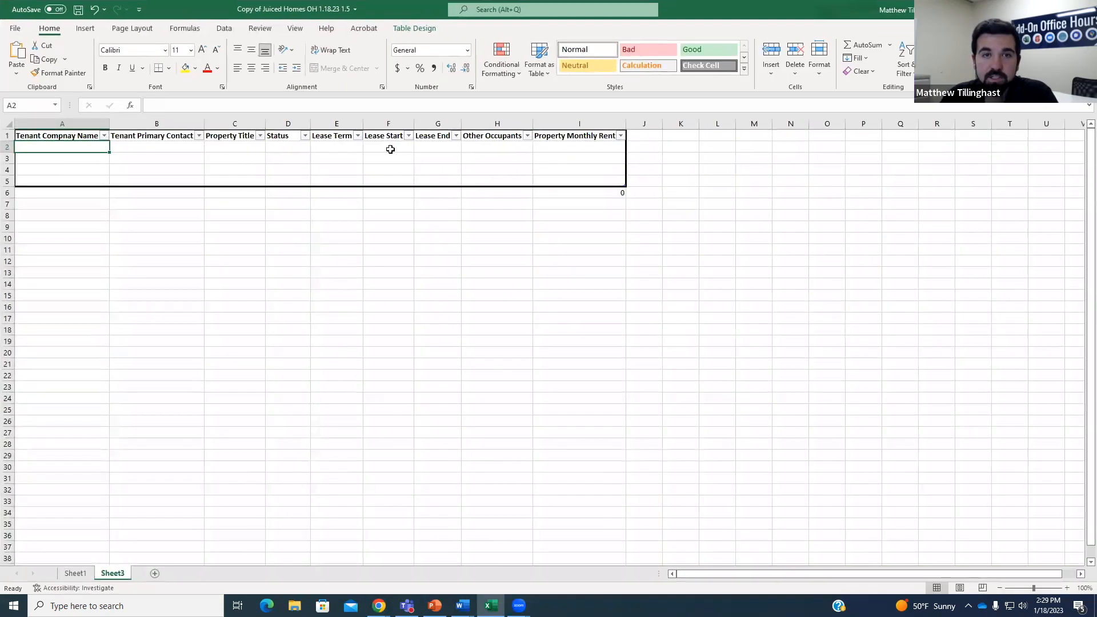
click(391, 147)
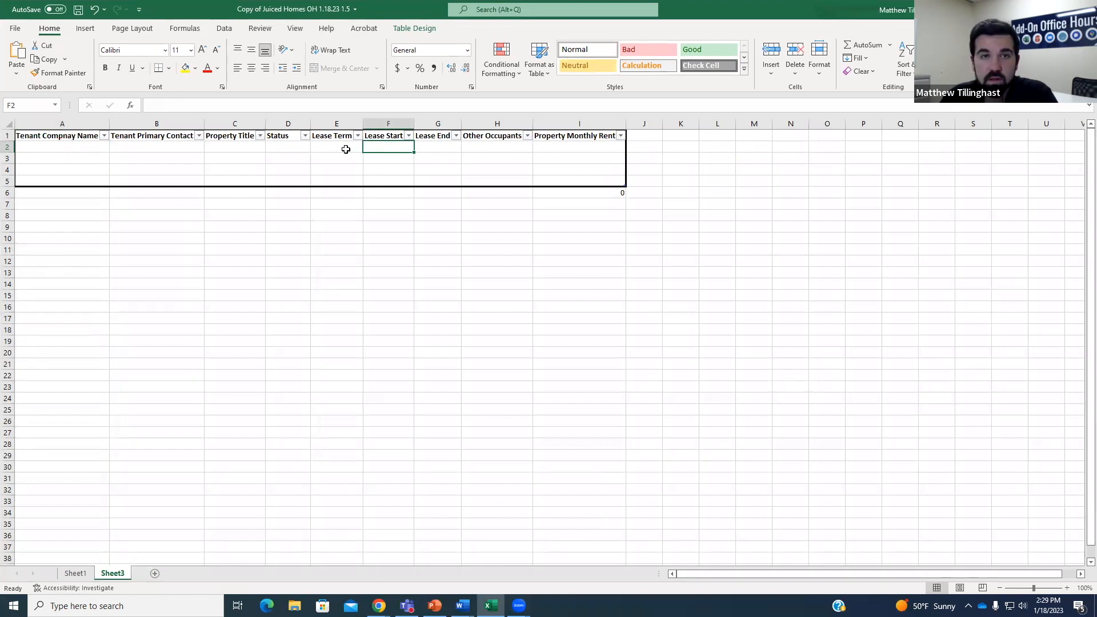
Check cell G2 (Lease End) and cell C10 on Sheet1's Unit Lease Report, then return to Sheet3.
click(424, 148)
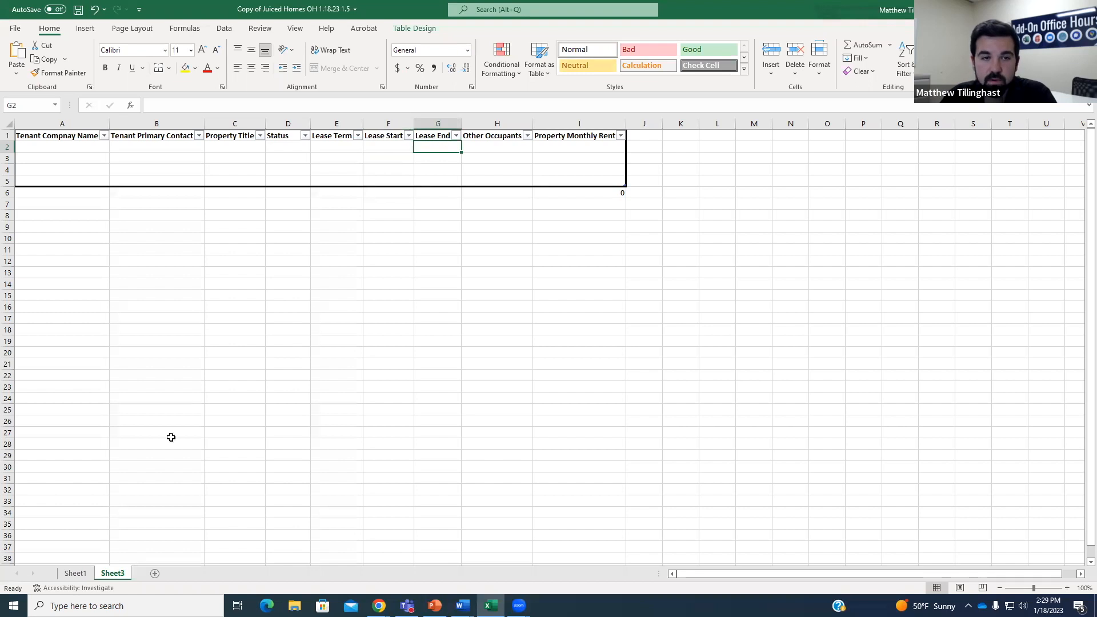
click(76, 574)
click(111, 242)
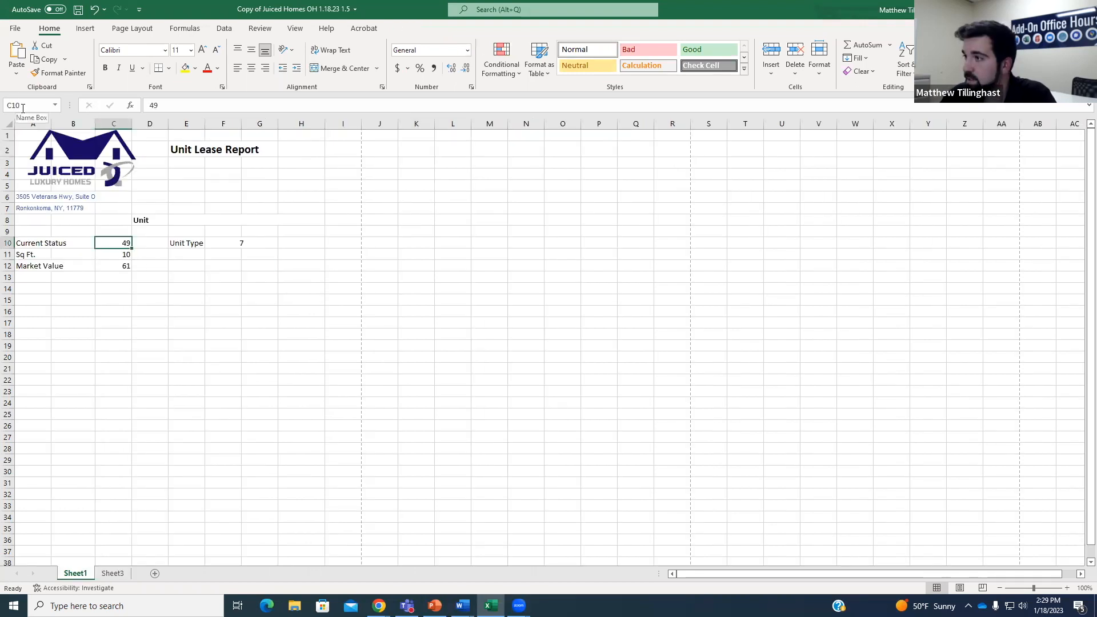
click(112, 574)
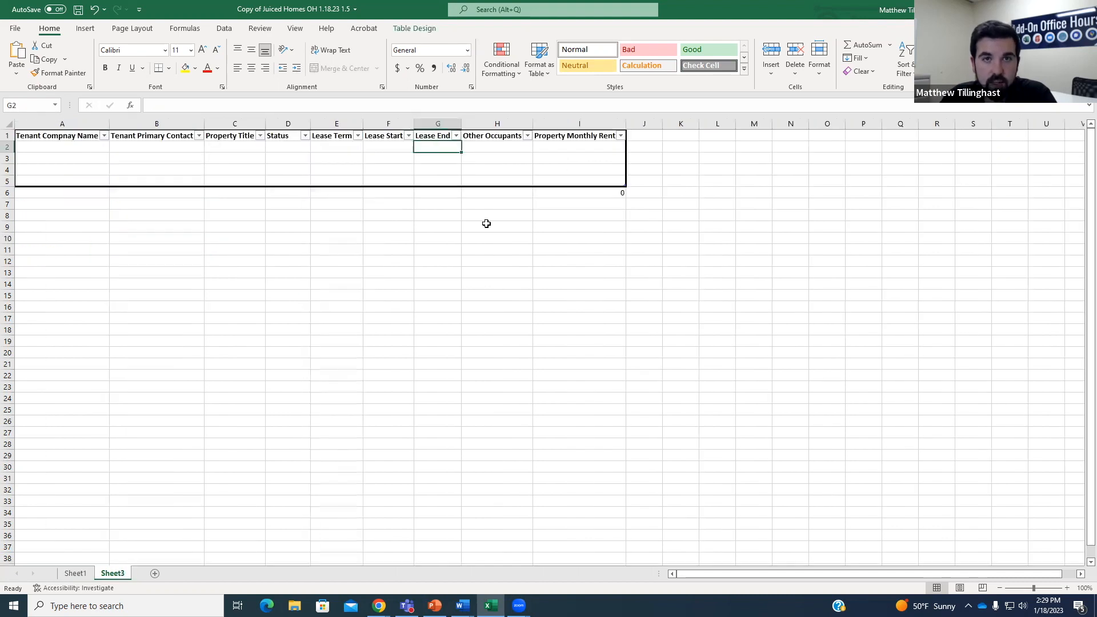
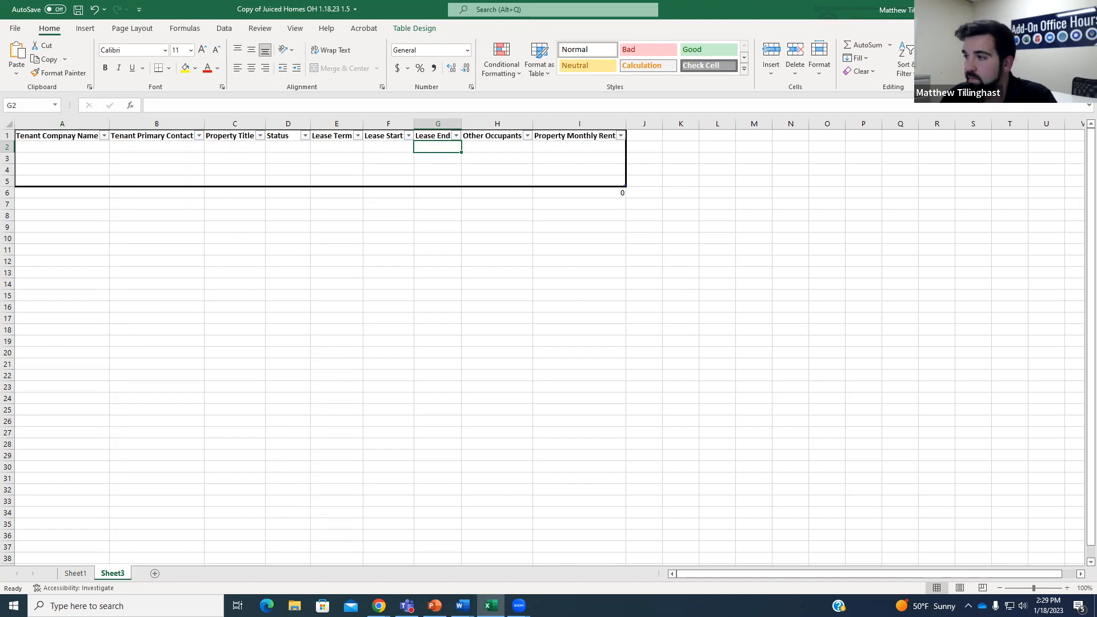
Return from Excel to the Quickbase subtable form and place the caret at the end of the clist.
key(alt+Tab)
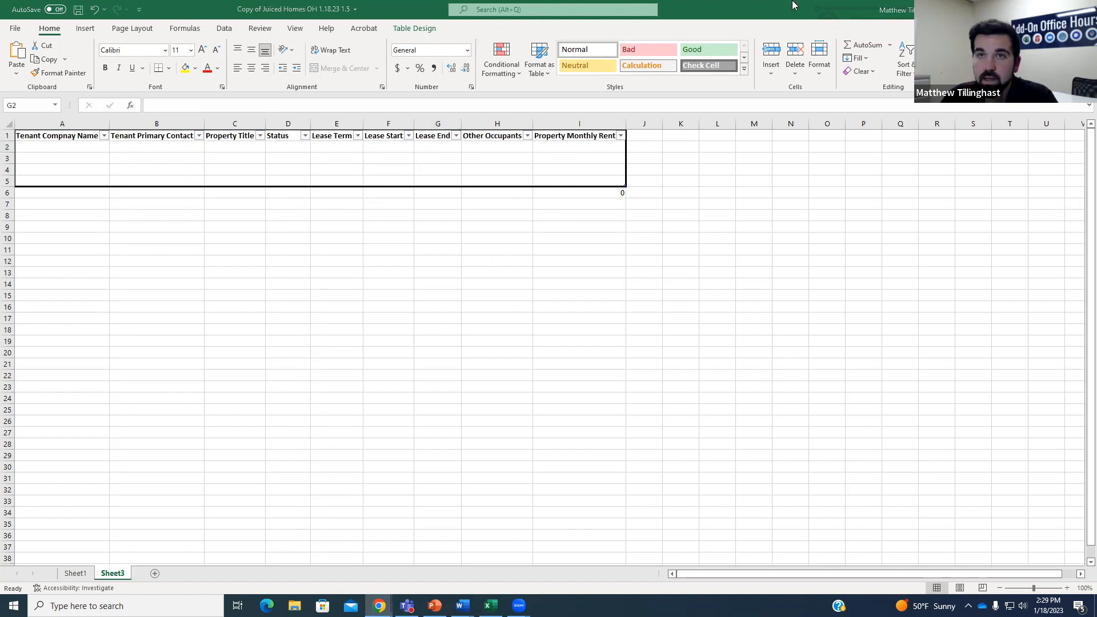
key(alt+Tab)
click(324, 230)
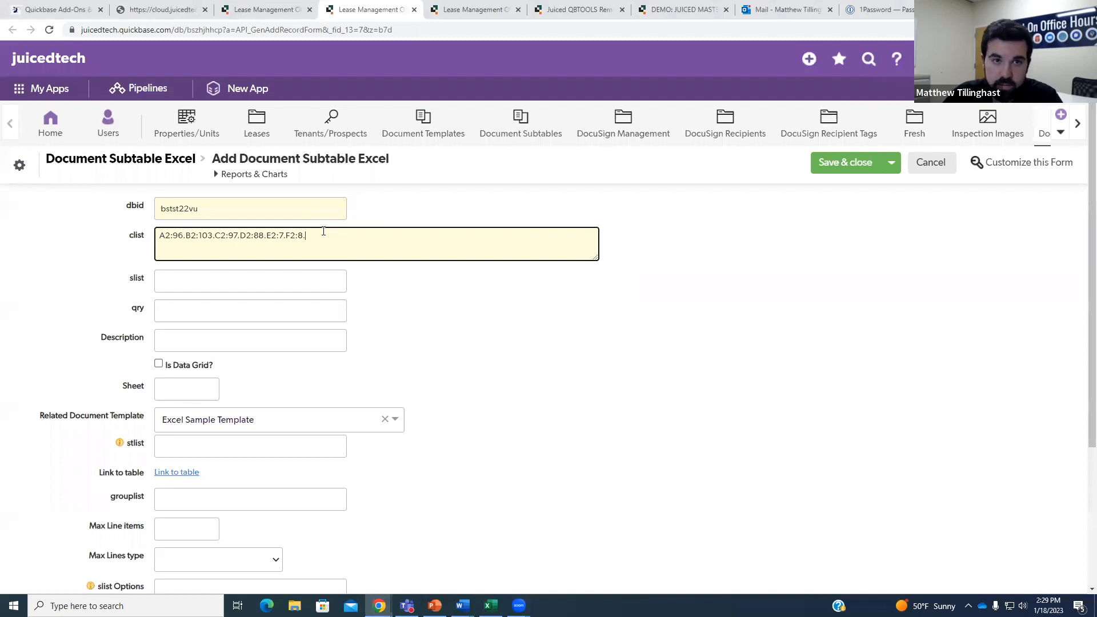
Append G2:9. and a 104 mapping for Property Monthly Rent to the clist, checking Excel's columns.
text(G2:)
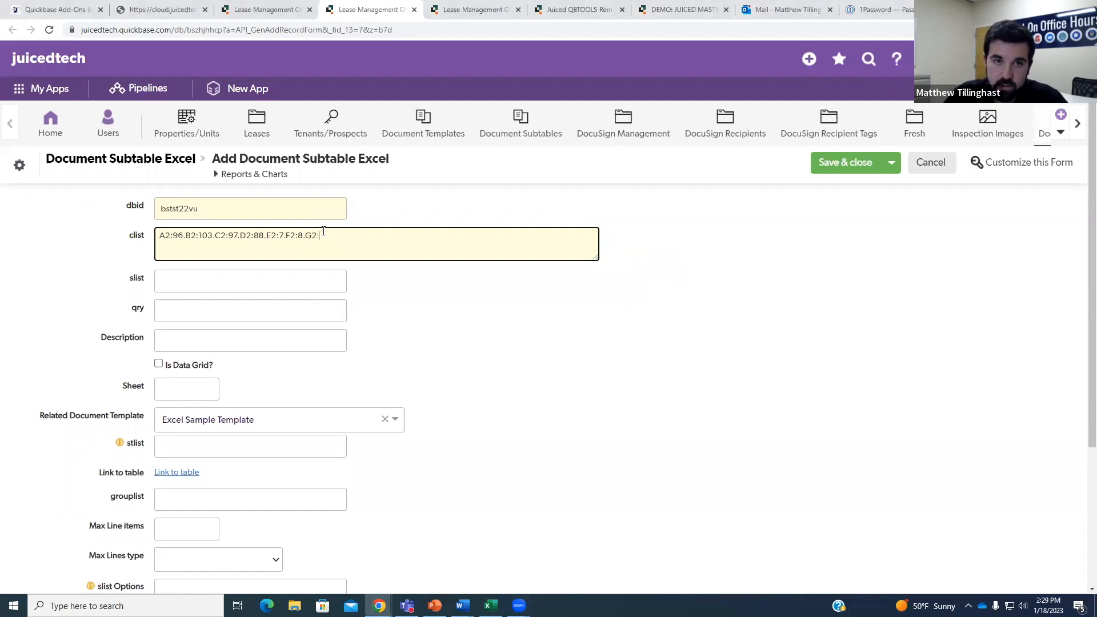
text(9.)
key(alt+Tab)
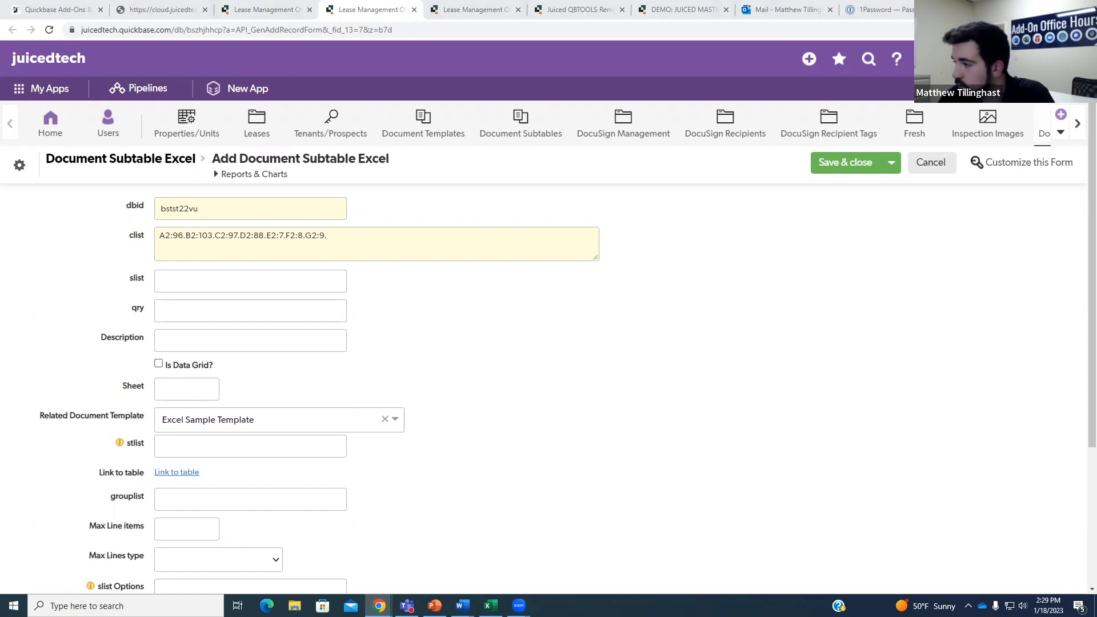
click(393, 230)
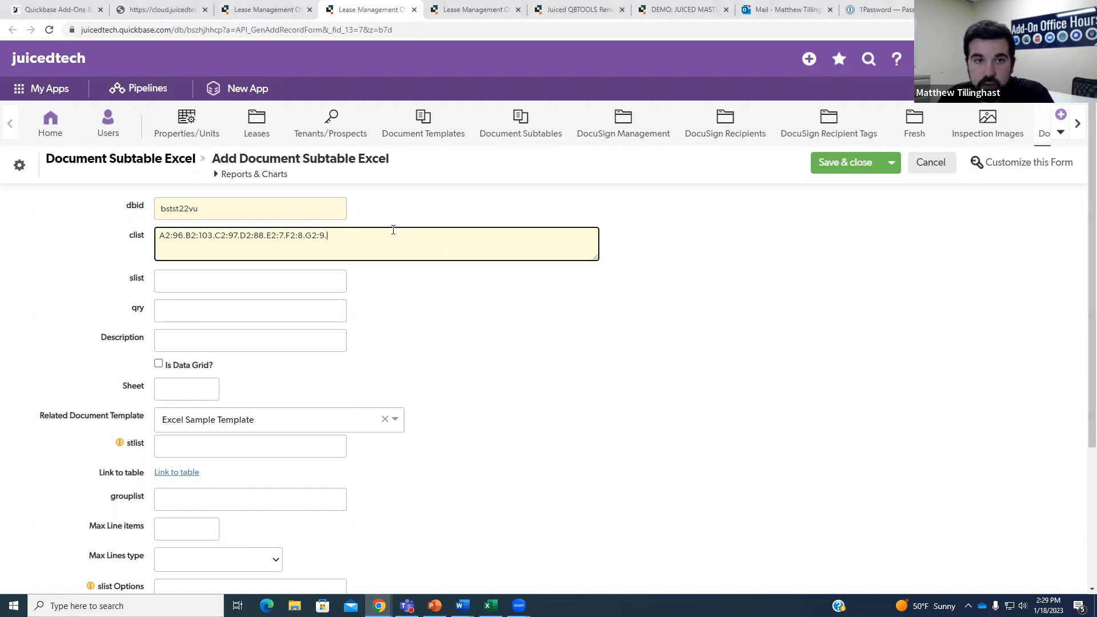
text(H)
text(2:104)
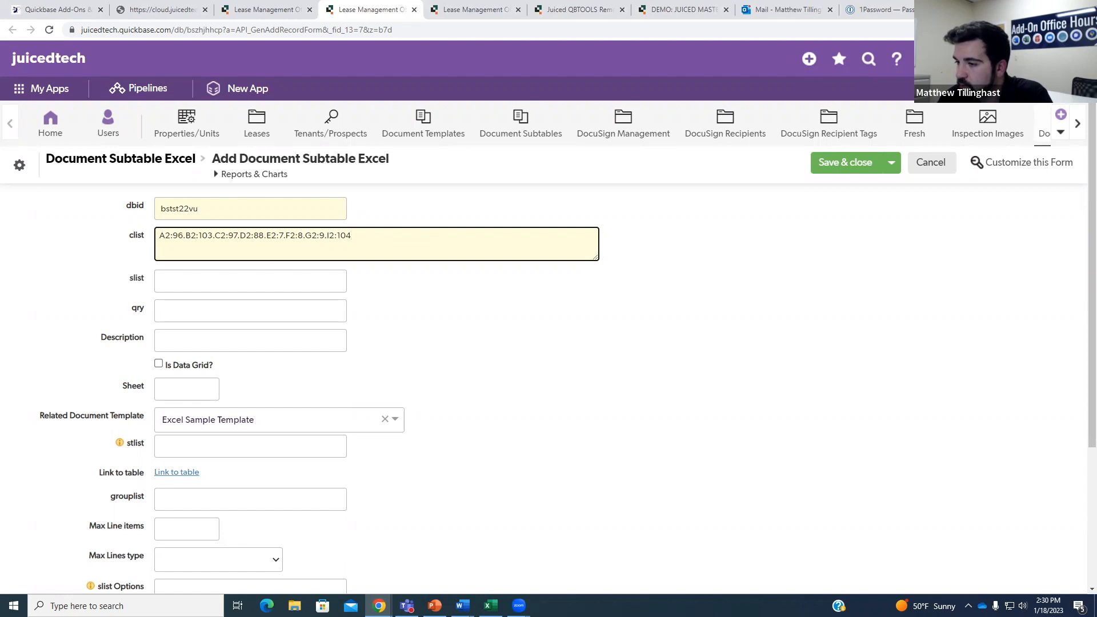
key(alt+Tab)
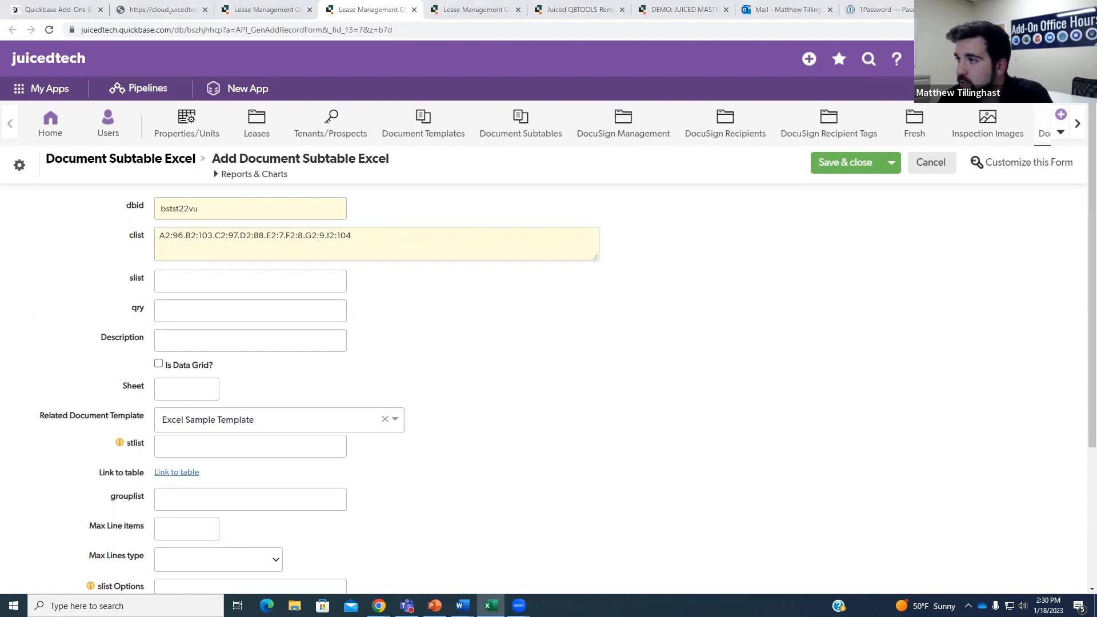
Insert a trial H2:12. mapping just before I2:104 in the clist.
click(332, 236)
text(H)
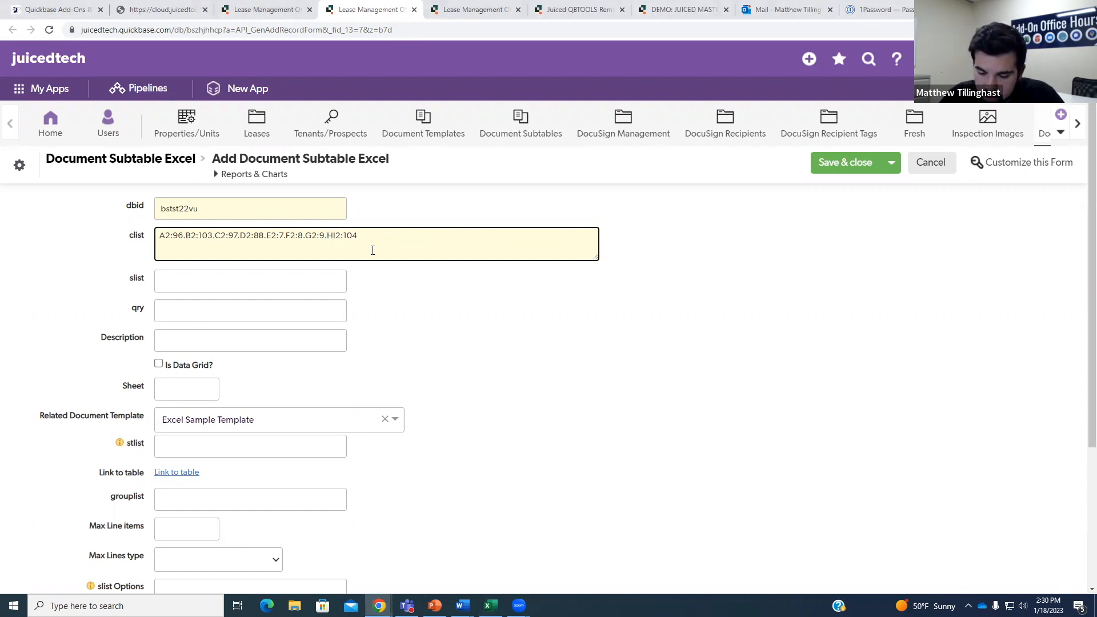
text(2:)
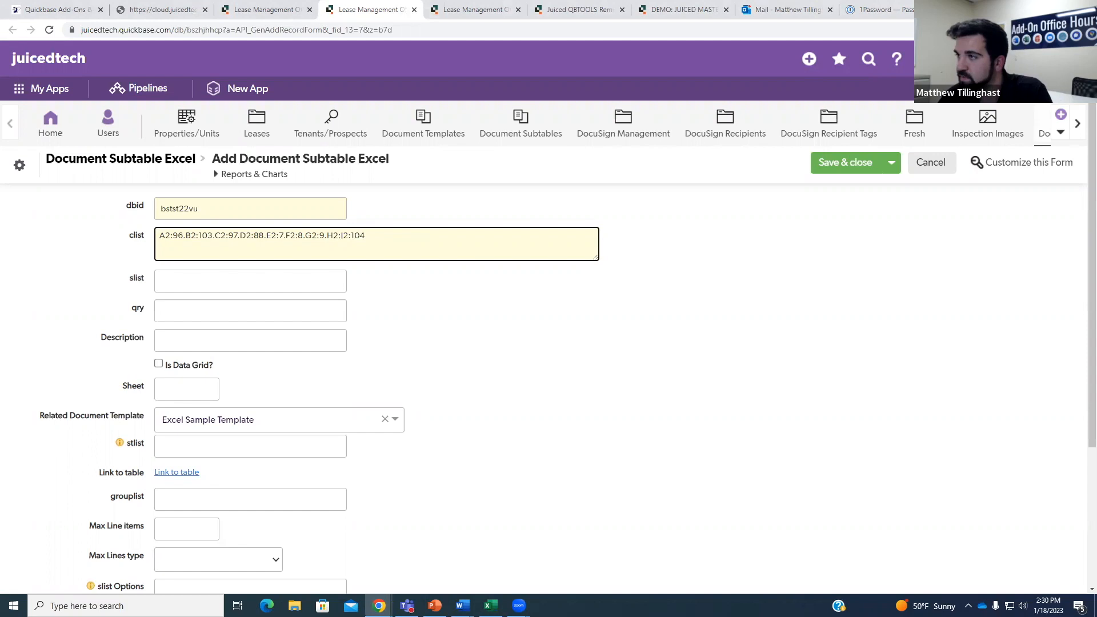
key(alt+Tab)
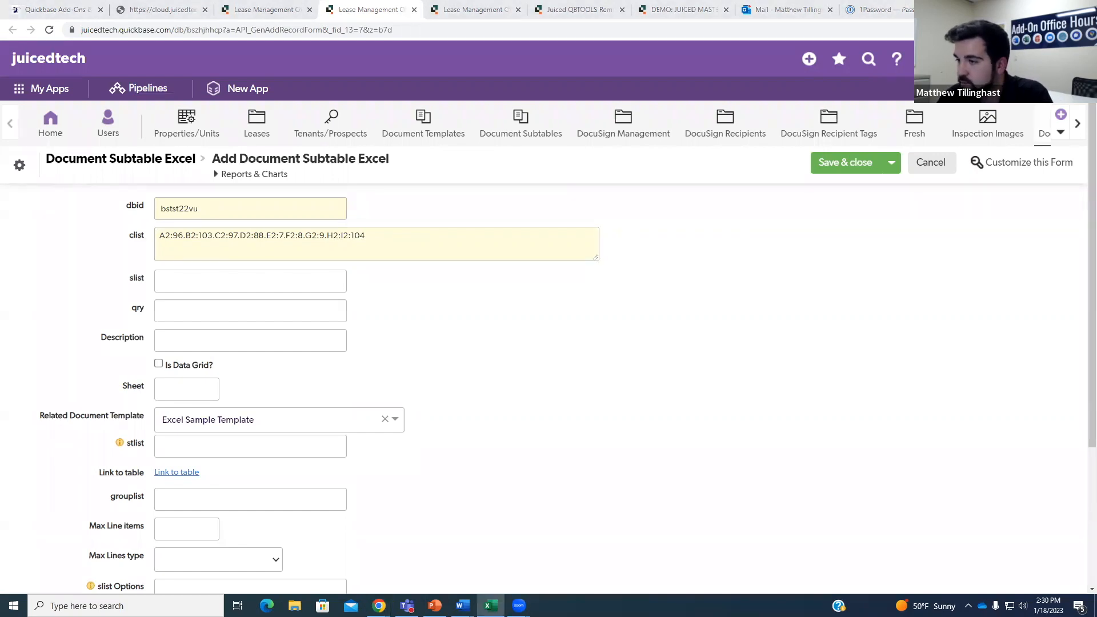
key(alt+Tab)
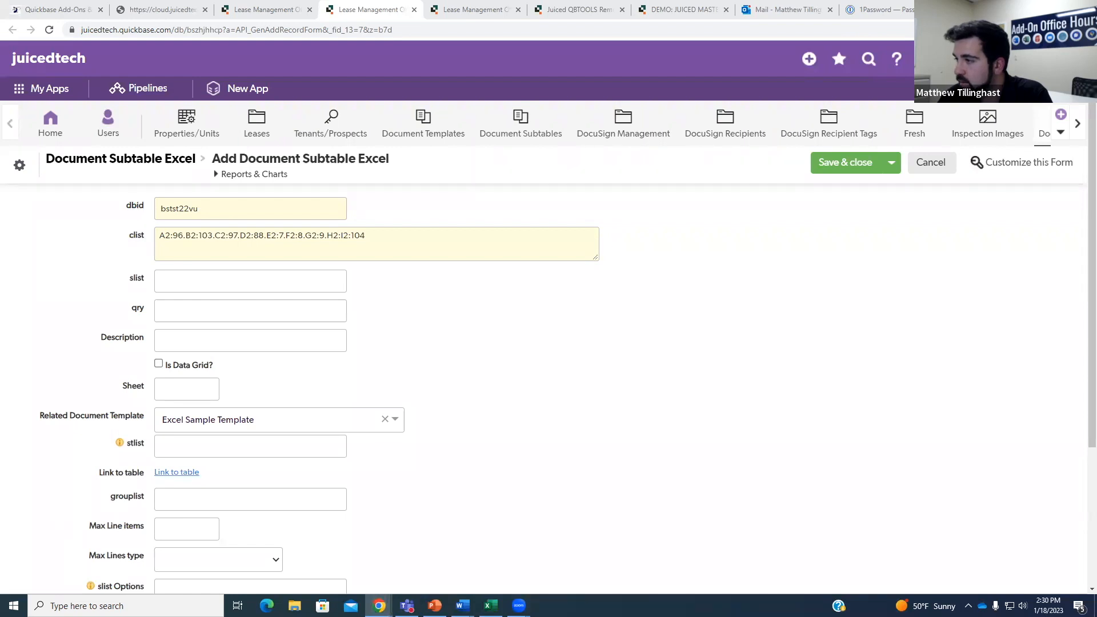
click(341, 235)
text(12.)
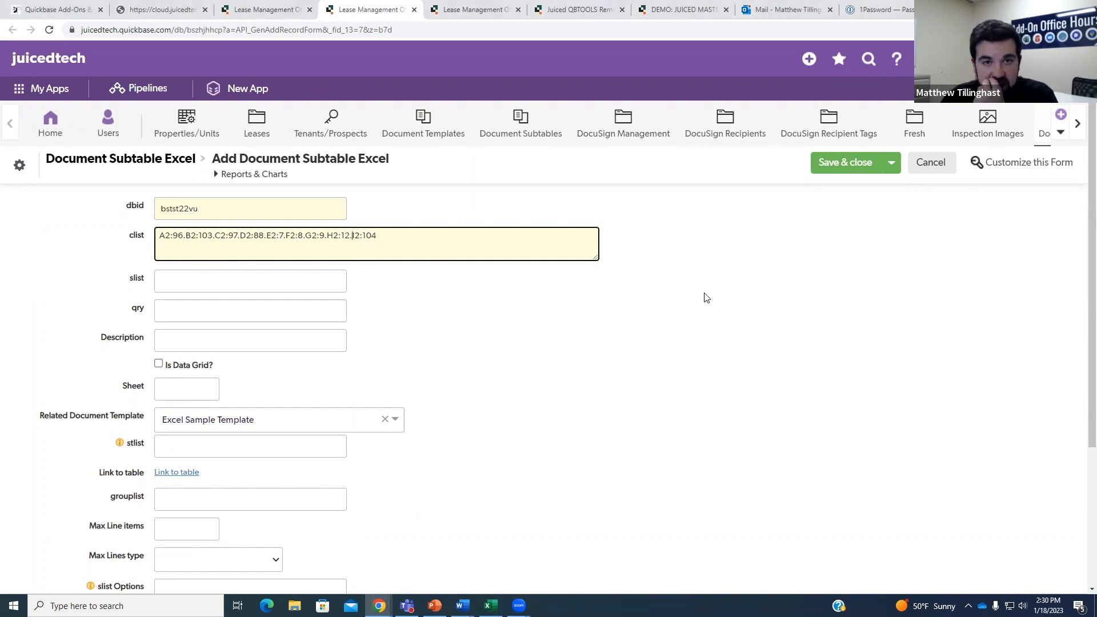
Review the property's lease records in the other tab, then delete the trial H2:12. mapping.
click(454, 9)
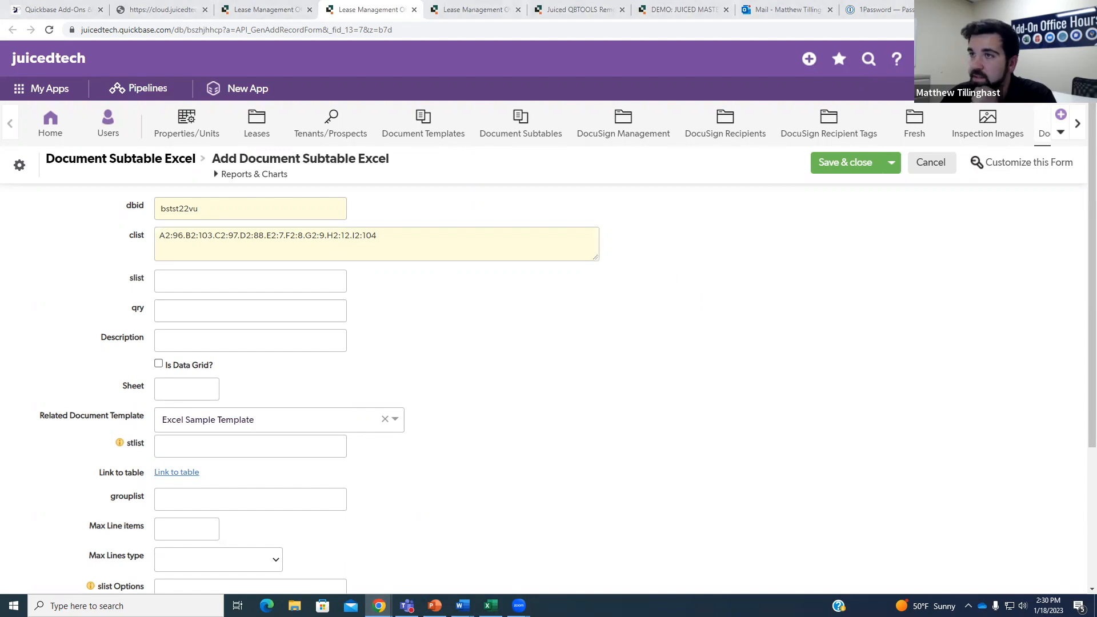
click(612, 277)
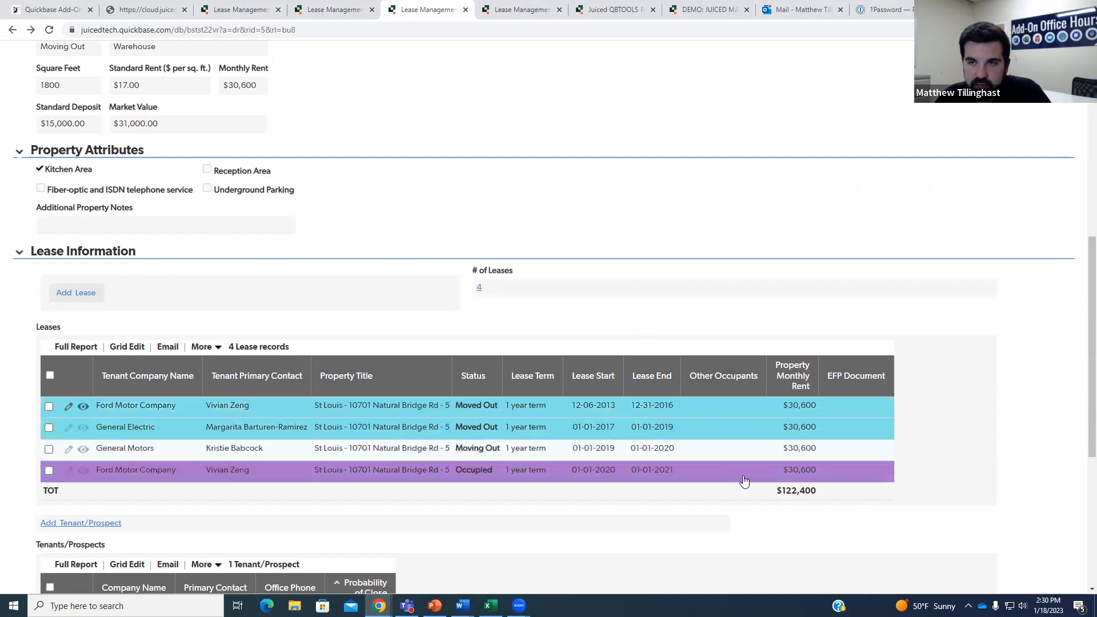
click(346, 12)
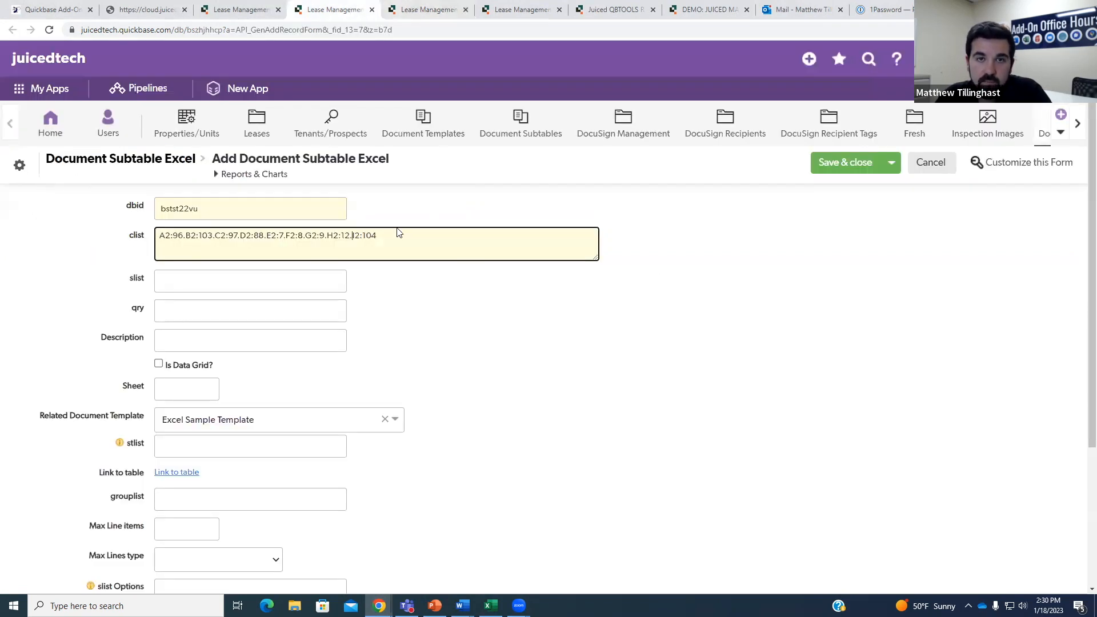
key(BackSpace)
key(BackSpace)
key(BackSpace)
key(BackSpace)
key(BackSpace)
key(BackSpace)
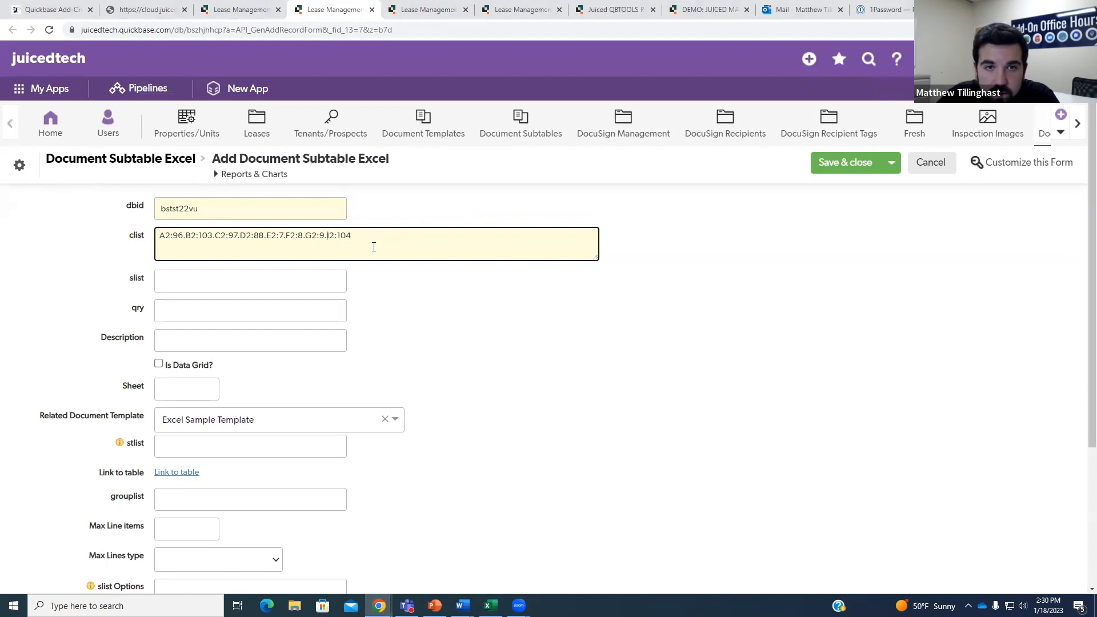
click(503, 339)
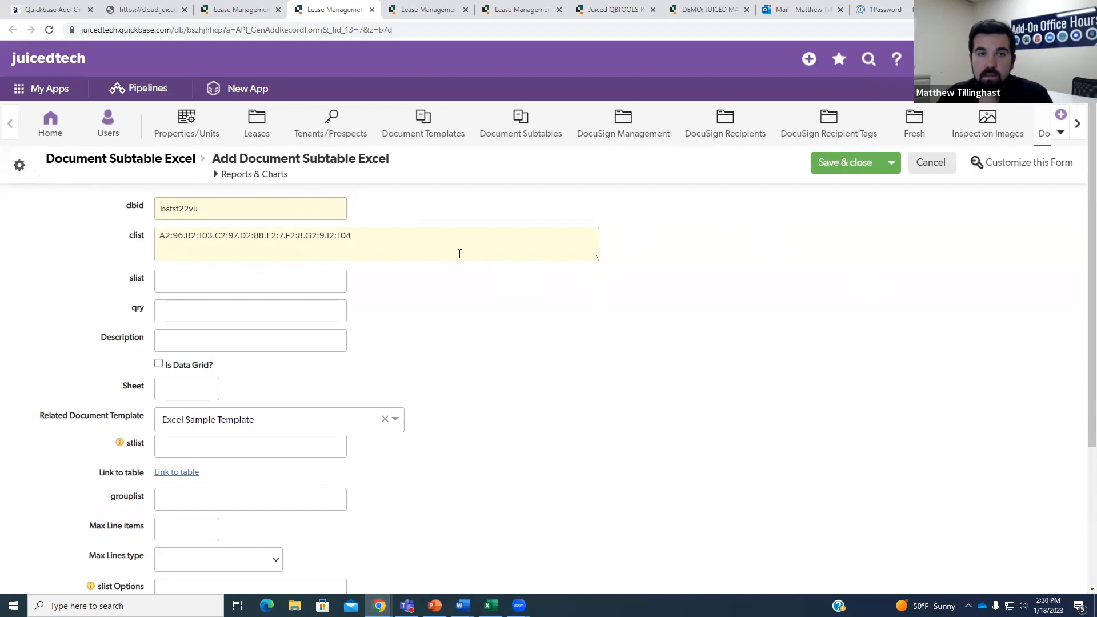
key(alt+Tab)
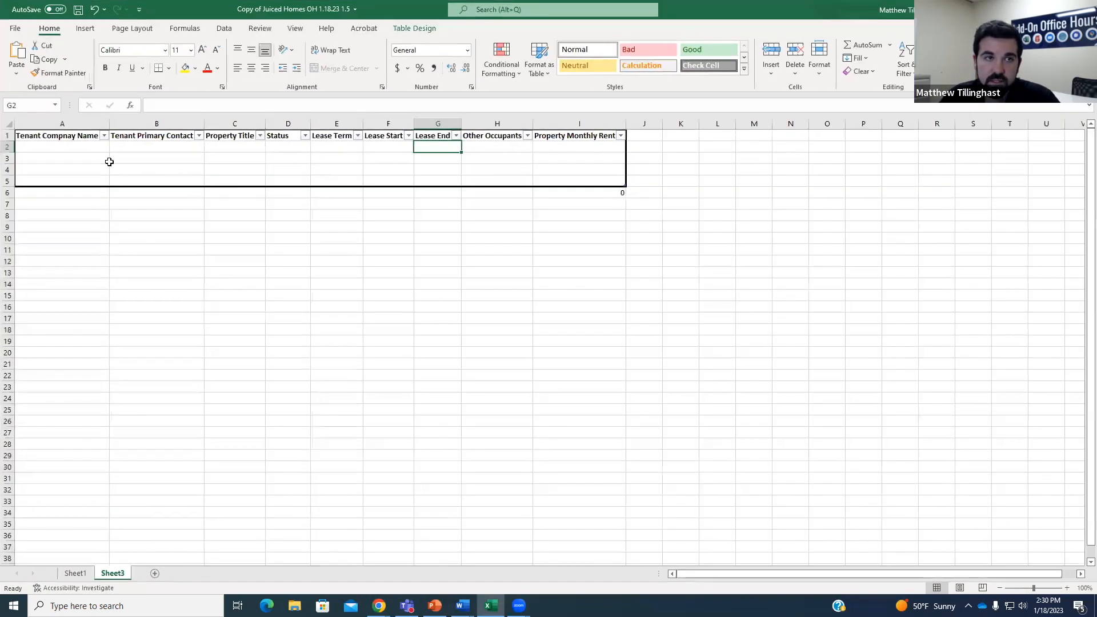
Confirm cells A2 through I2 sit under Tenant Compnay Name through Property Monthly Rent.
click(24, 149)
click(560, 151)
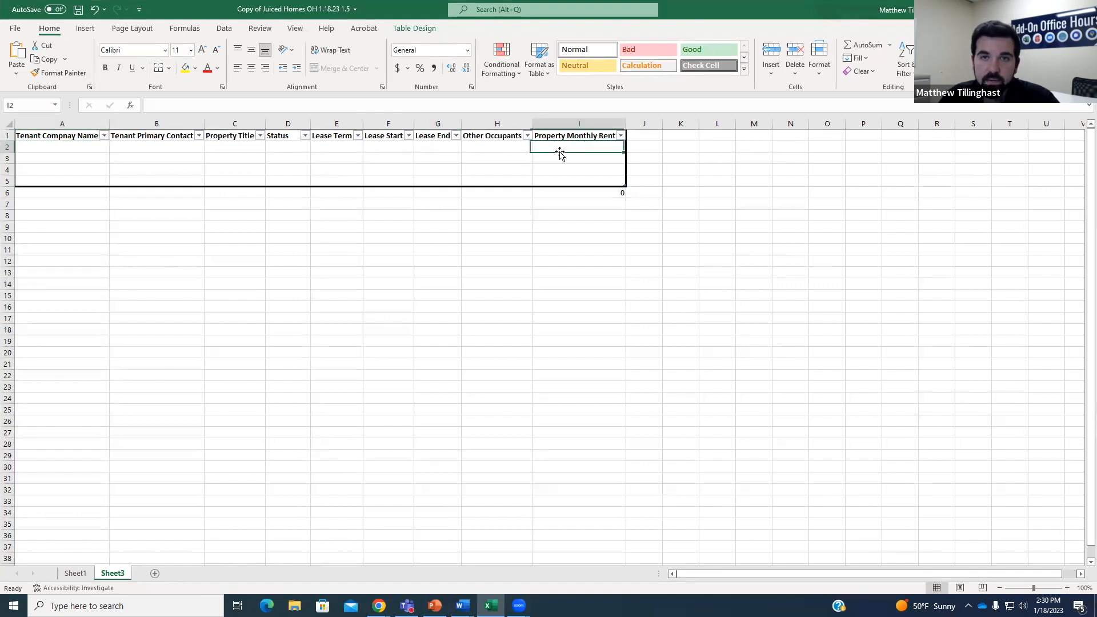
click(38, 150)
click(138, 146)
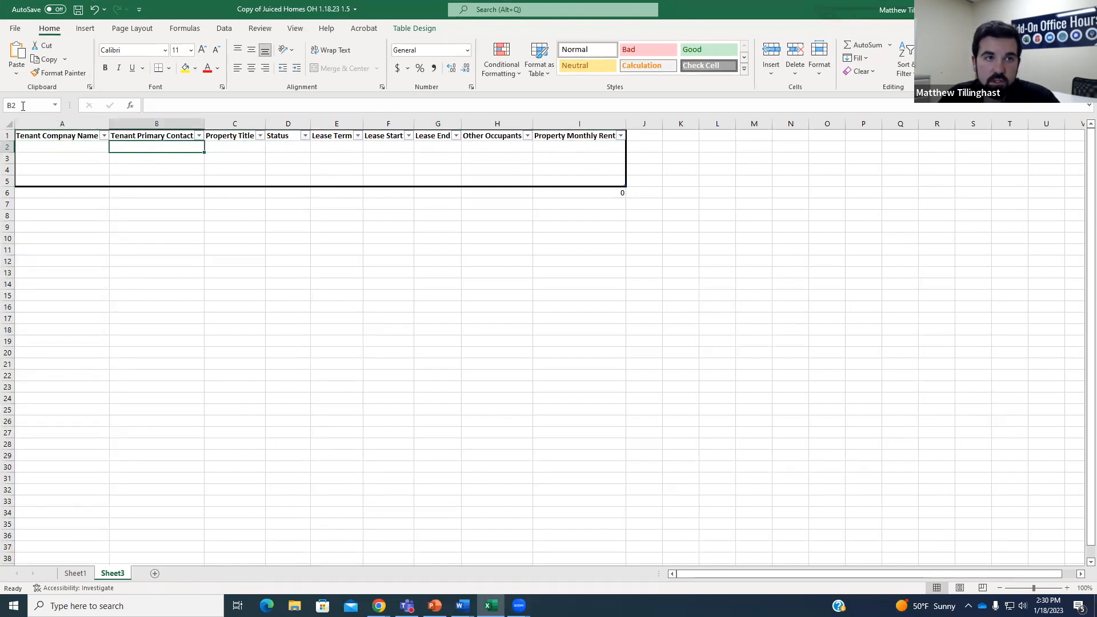
click(236, 148)
click(289, 148)
click(328, 149)
click(392, 149)
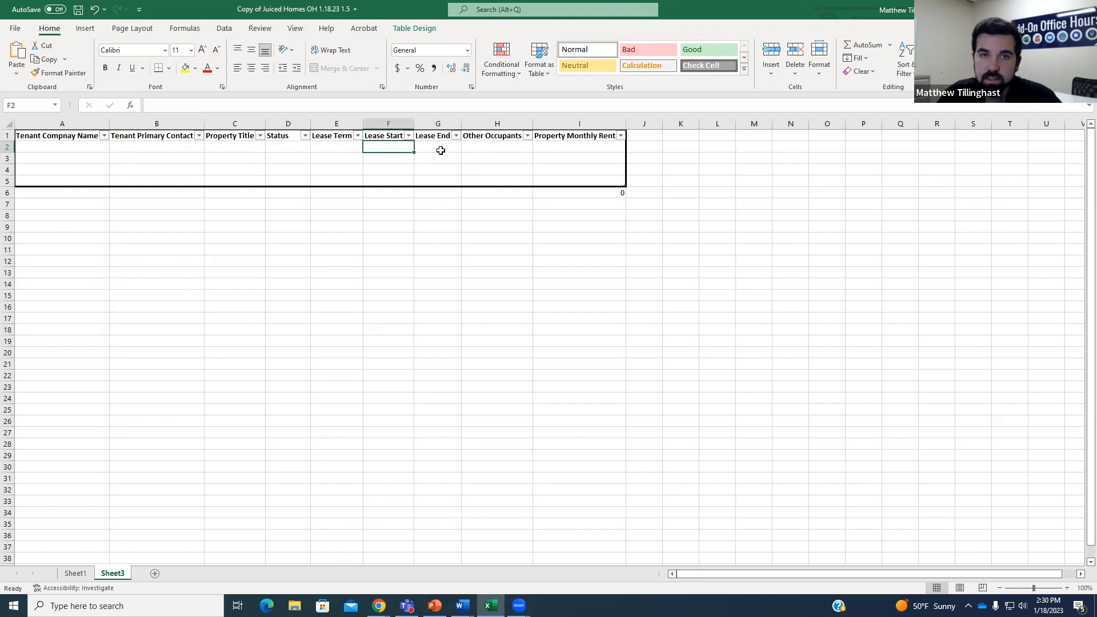
click(436, 148)
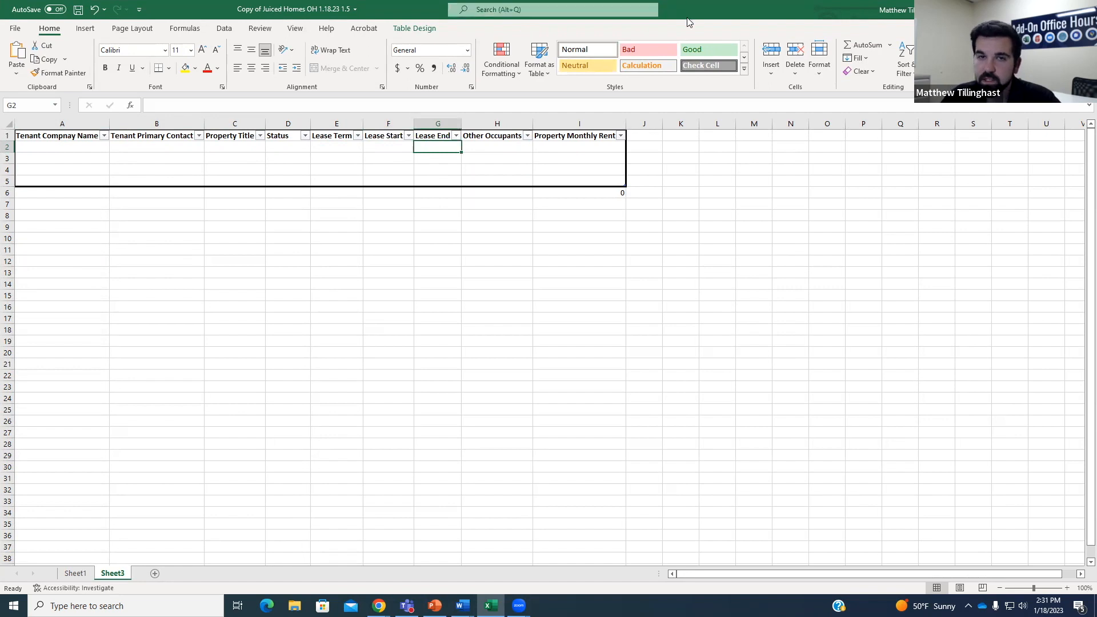
key(alt+Tab)
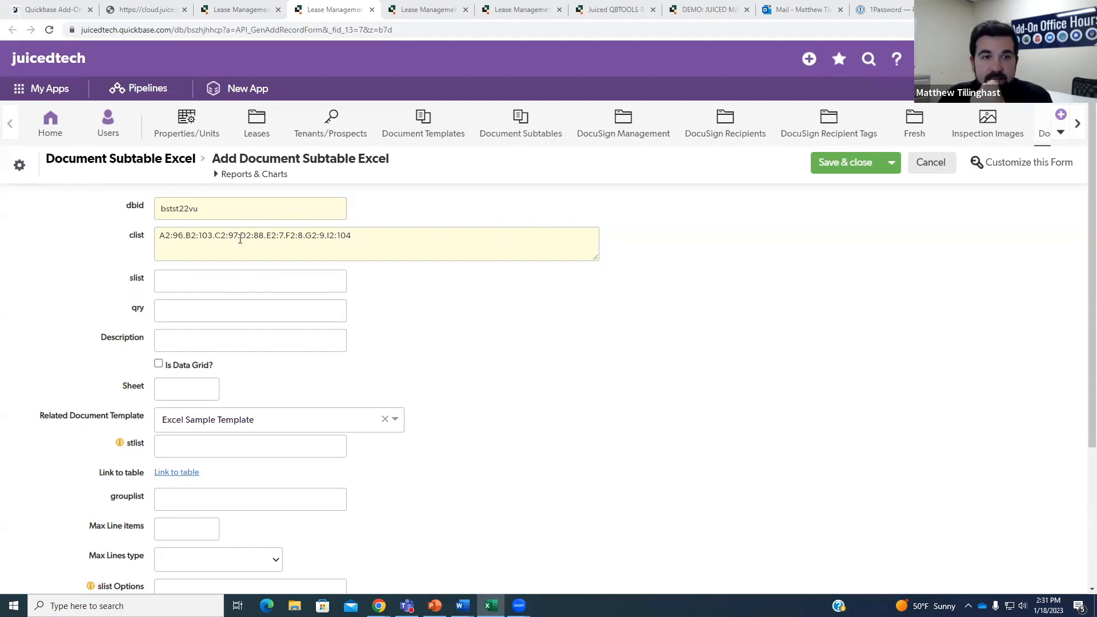
Type {'97'.EX. into the qry field to start an exact-match filter on field 97.
click(207, 278)
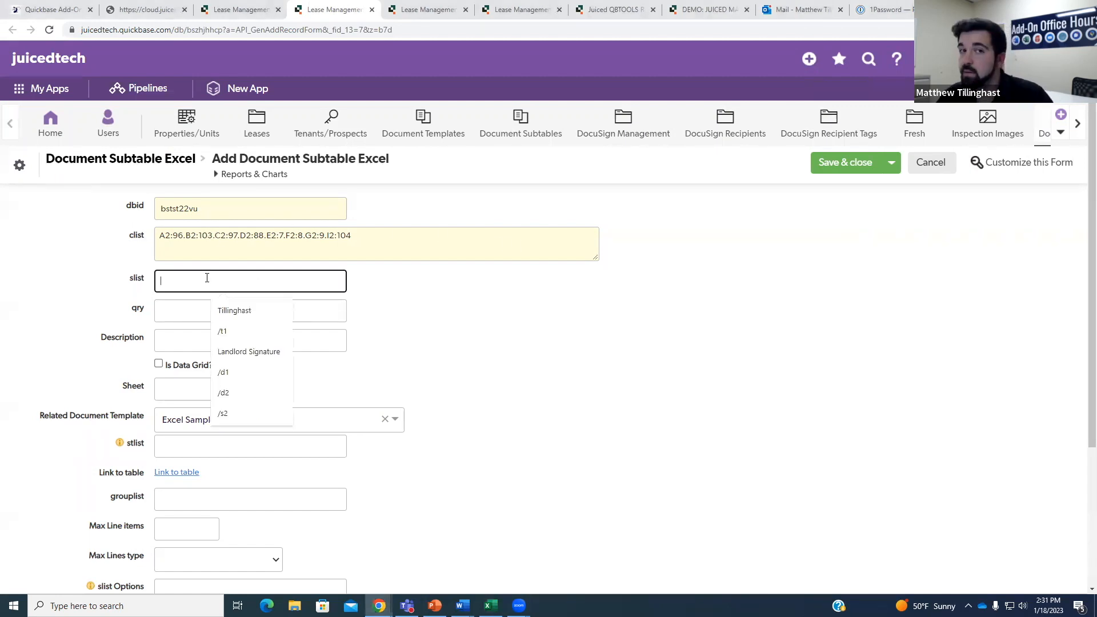
click(181, 312)
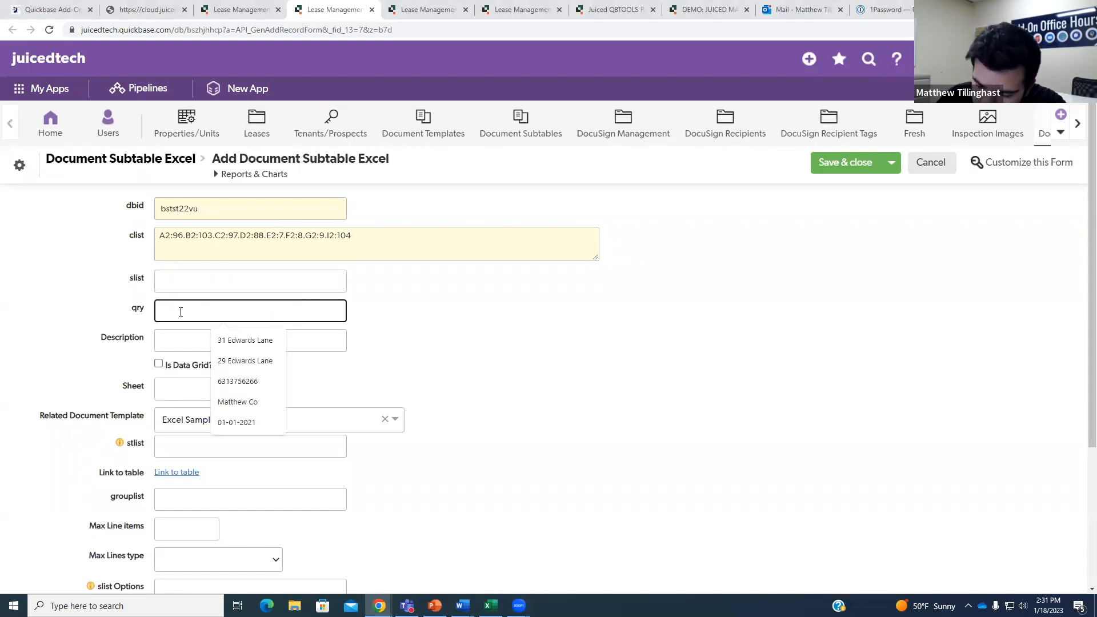
text({)
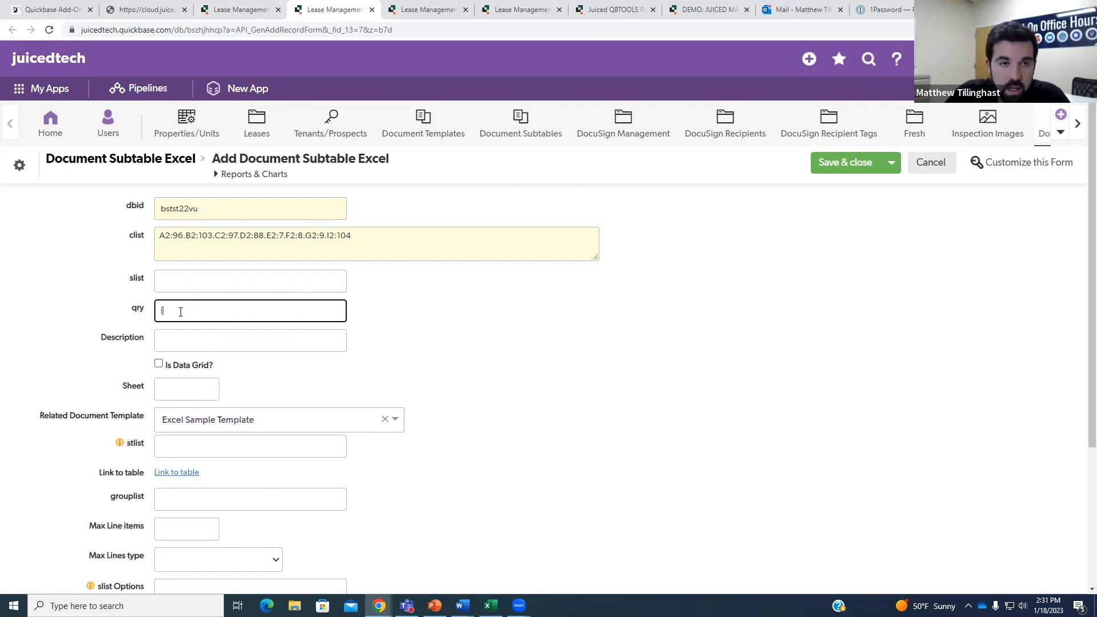
key(ctrl+plus)
key(ctrl+plus)
key(ctrl+plus)
key(ctrl+plus)
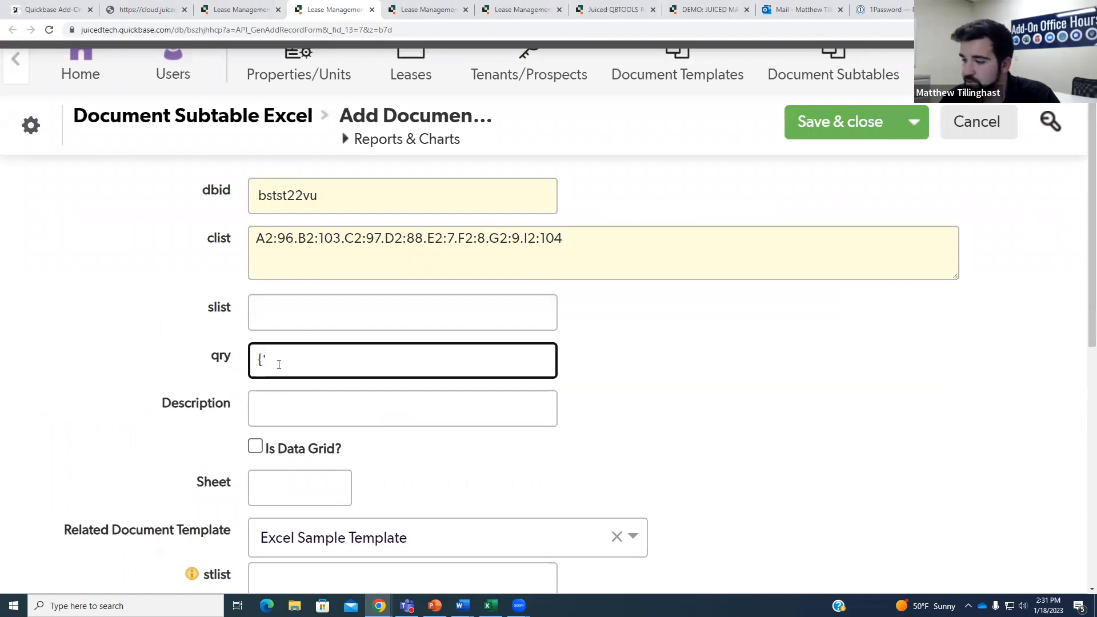
text(97)
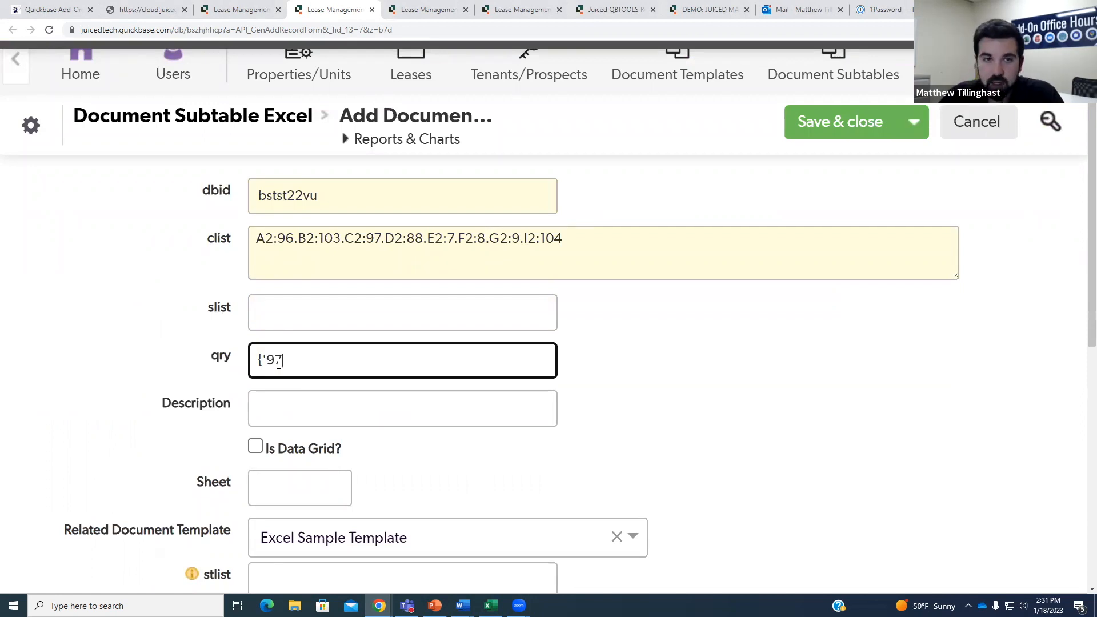
text(')
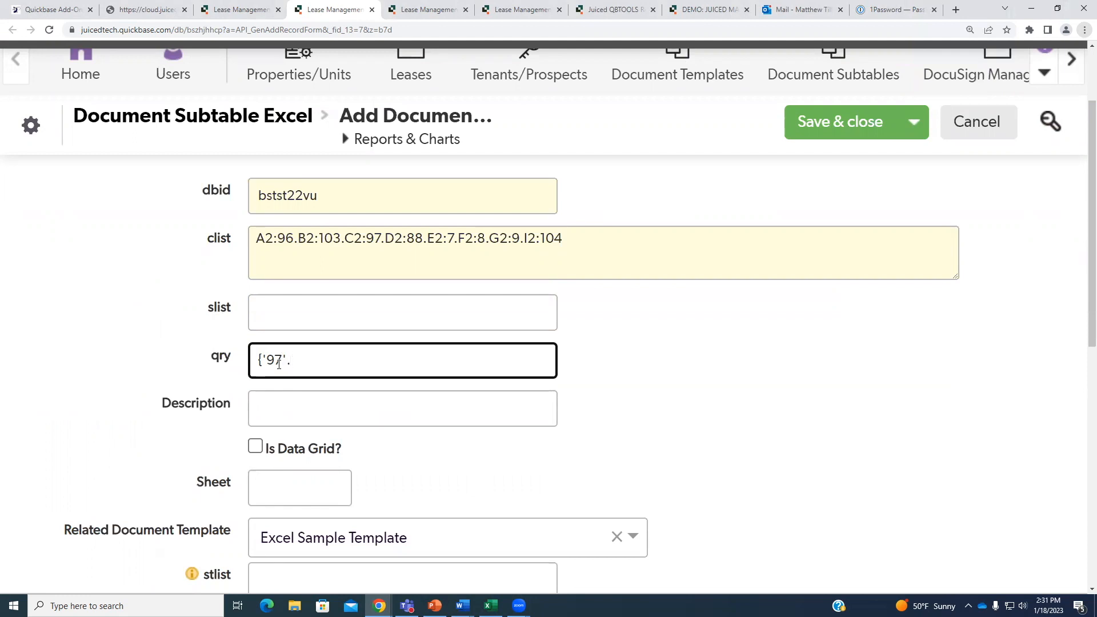
text(.EX)
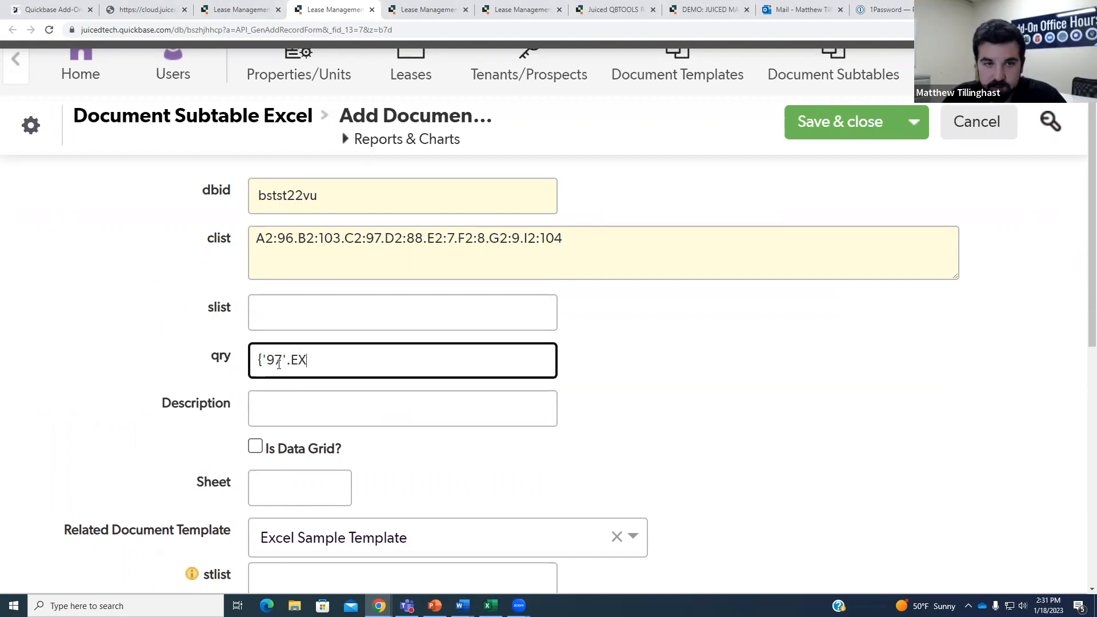
text(.)
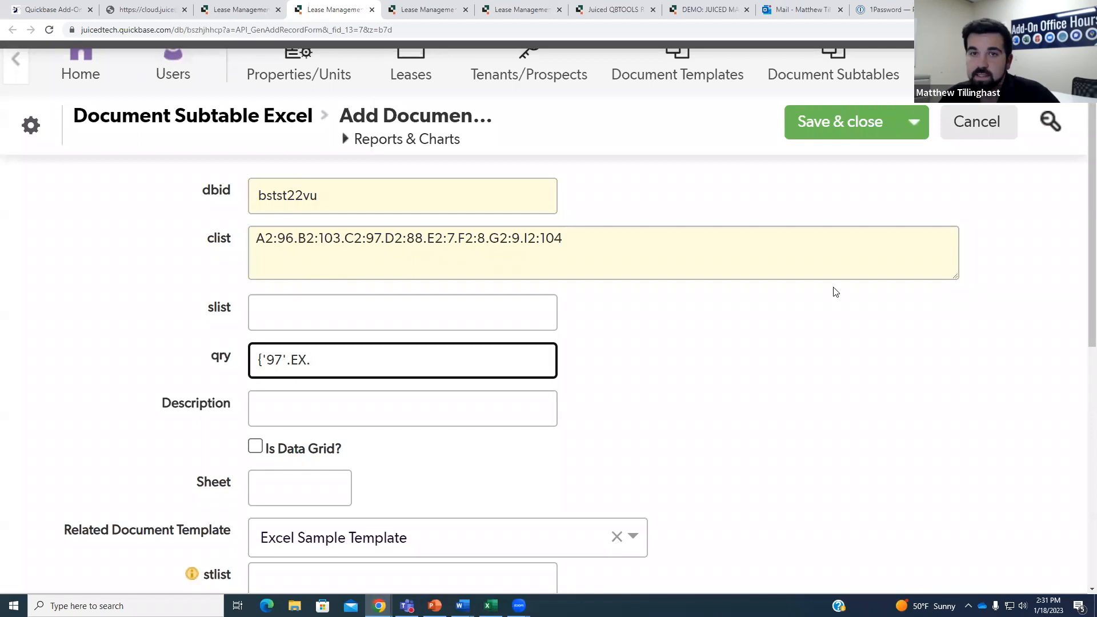
key(ctrl+minus)
key(ctrl+minus)
click(240, 10)
click(423, 9)
key(ctrl+minus)
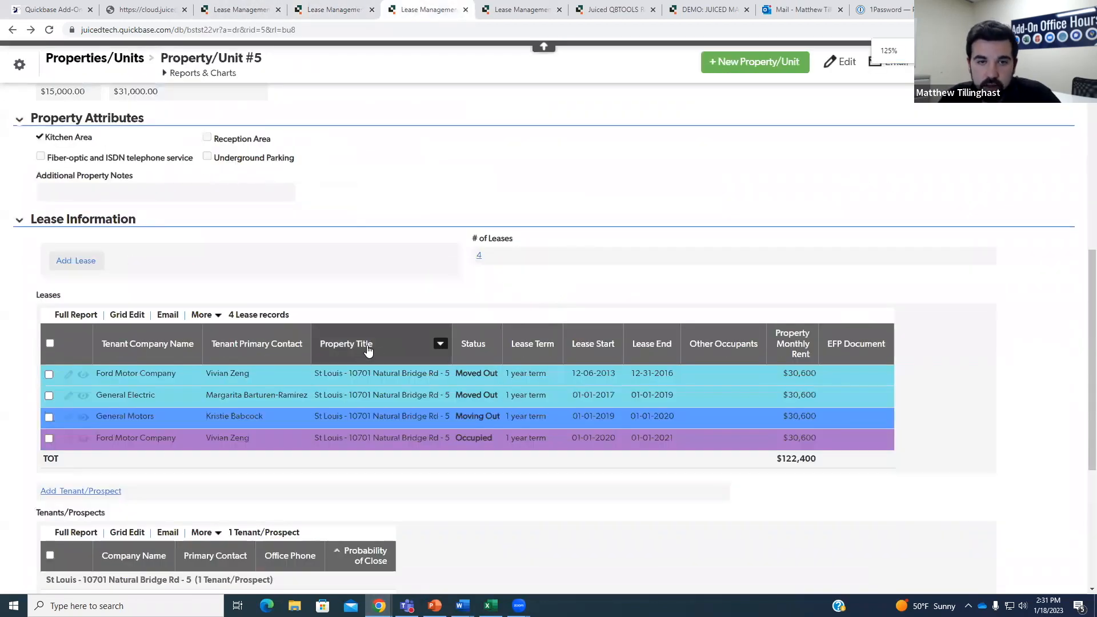
click(440, 343)
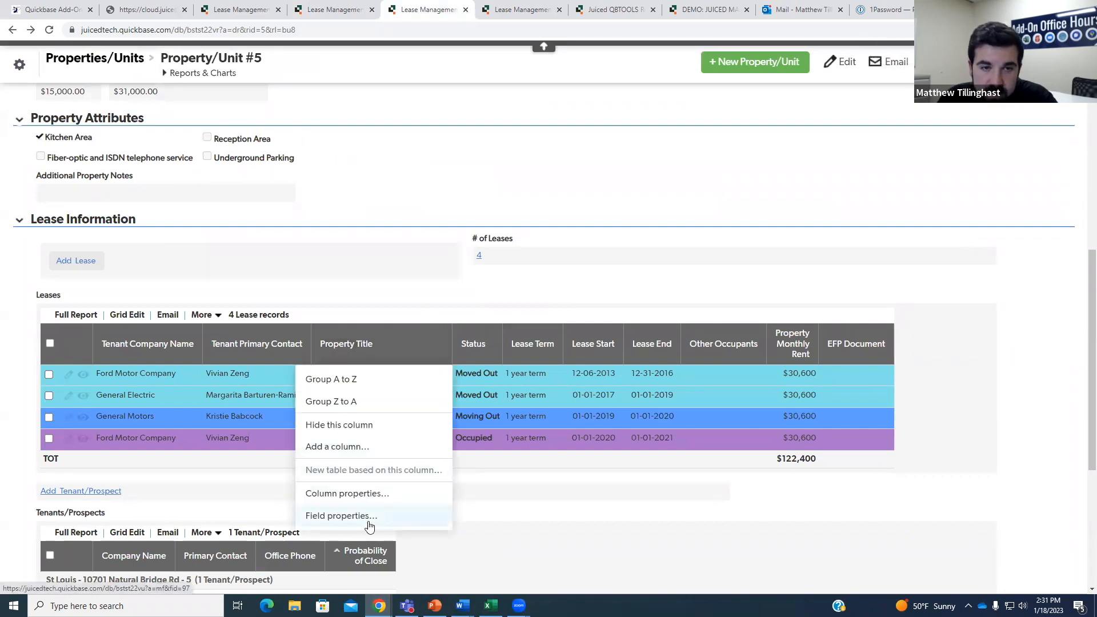
click(441, 345)
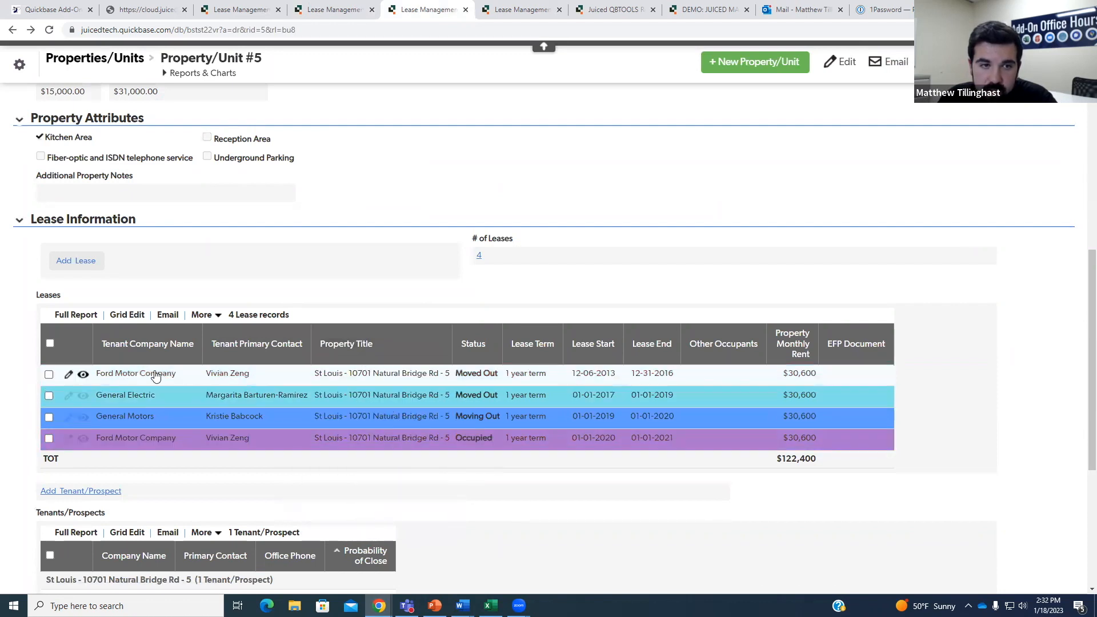
click(83, 438)
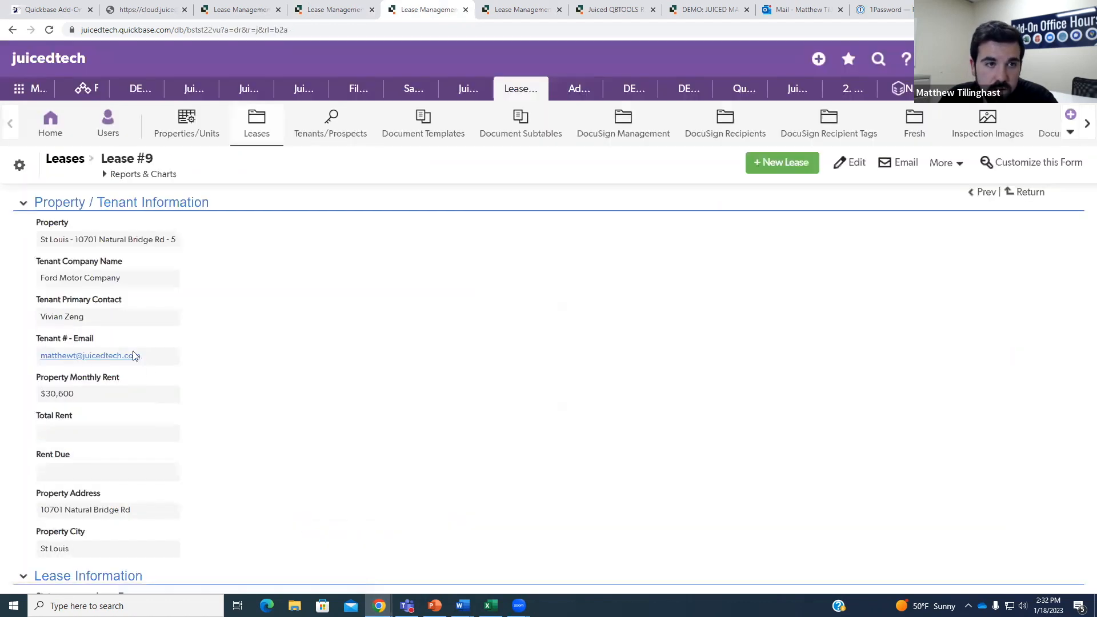
right_click(69, 237)
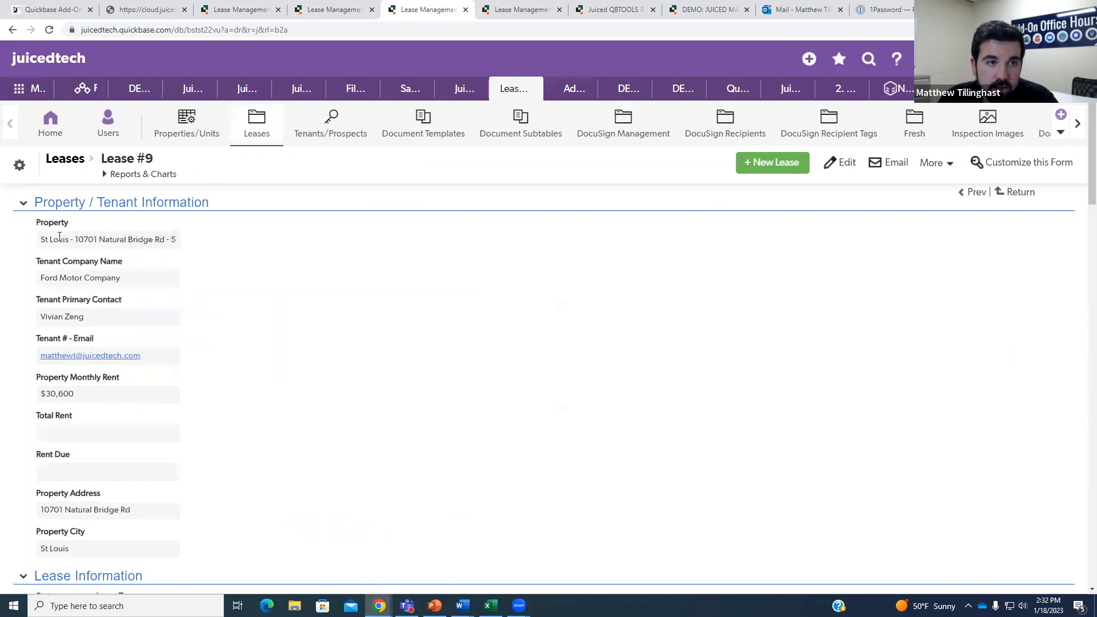
drag(42, 240, 178, 244)
key(ctrl+c)
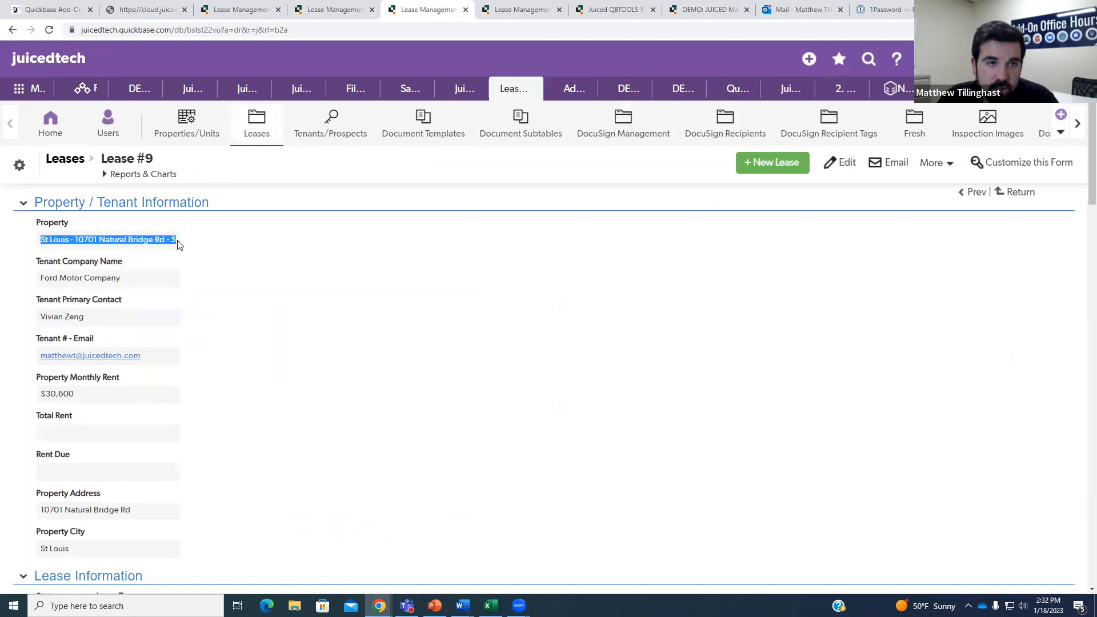
click(327, 10)
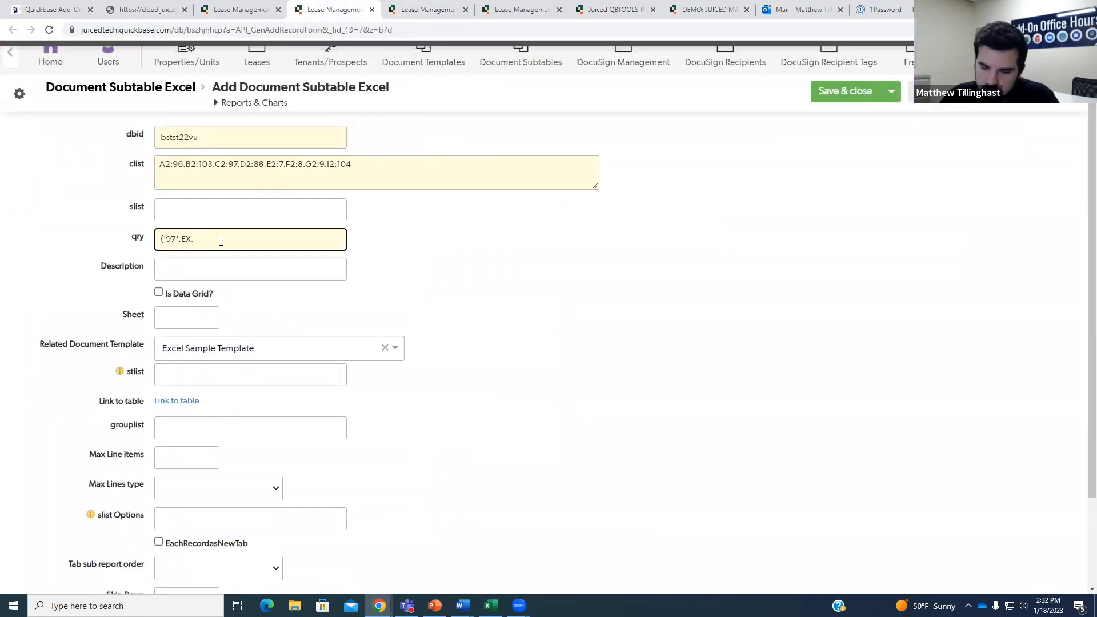
key(ctrl+v)
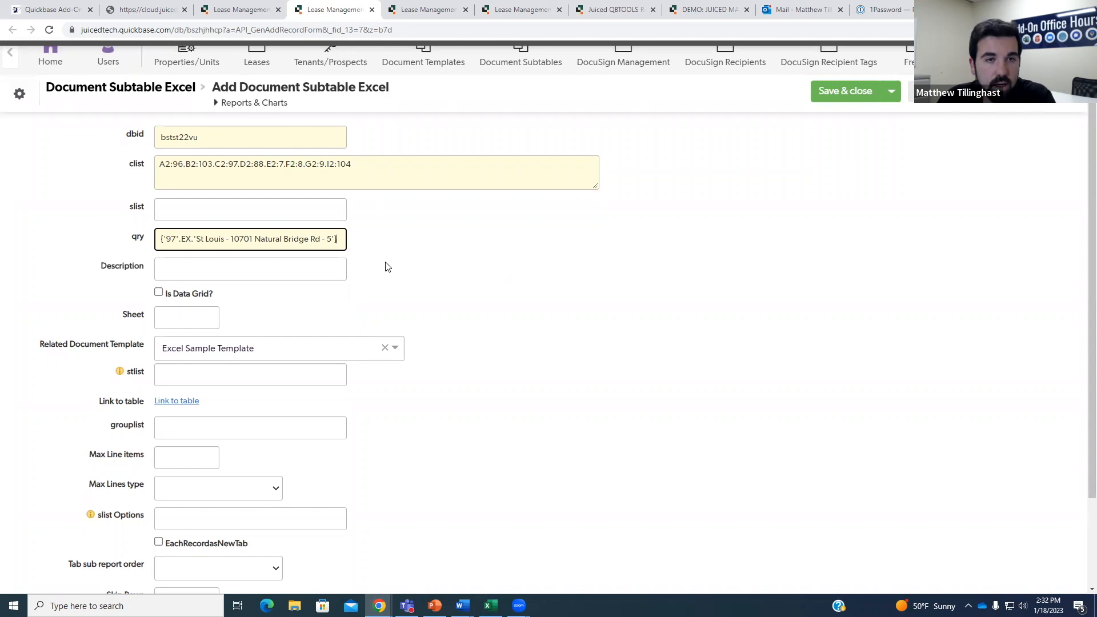
click(318, 271)
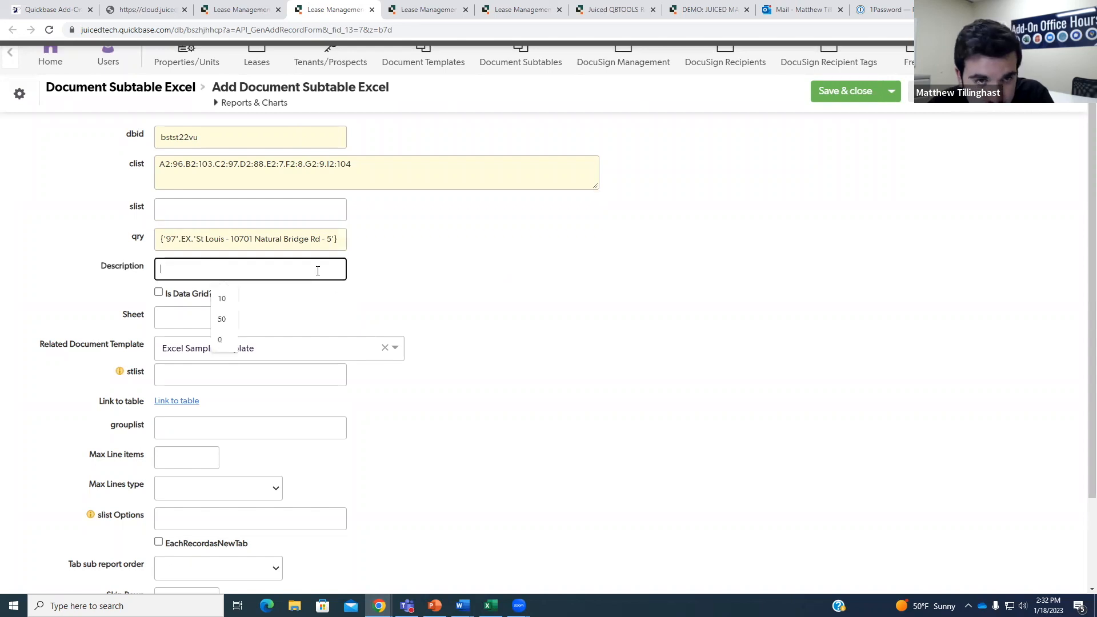
click(335, 240)
key(ctrl+plus)
key(ctrl+plus)
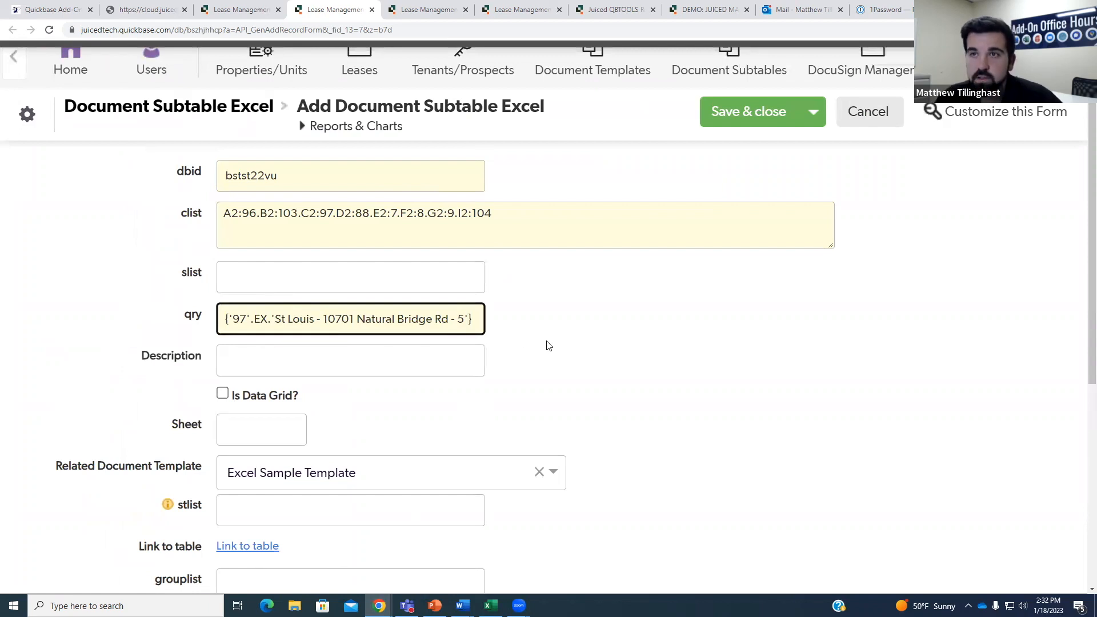
key(ctrl+minus)
Set Description to 'Data Grid For Lease', tick Is Data Grid?, and enter Sheet 2.
click(348, 314)
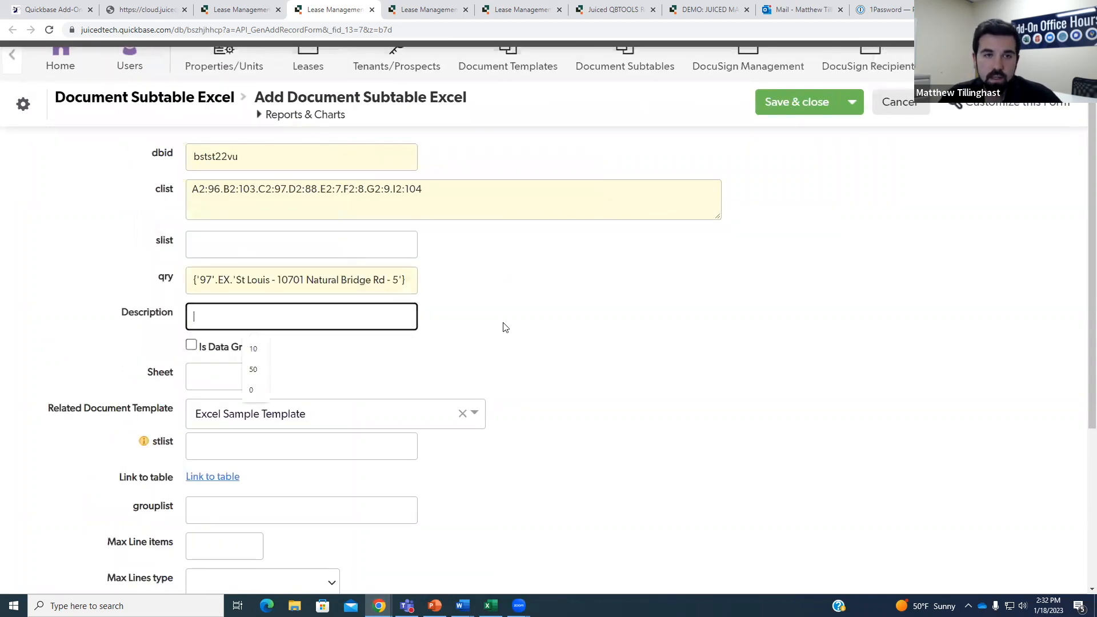
key(ctrl+minus)
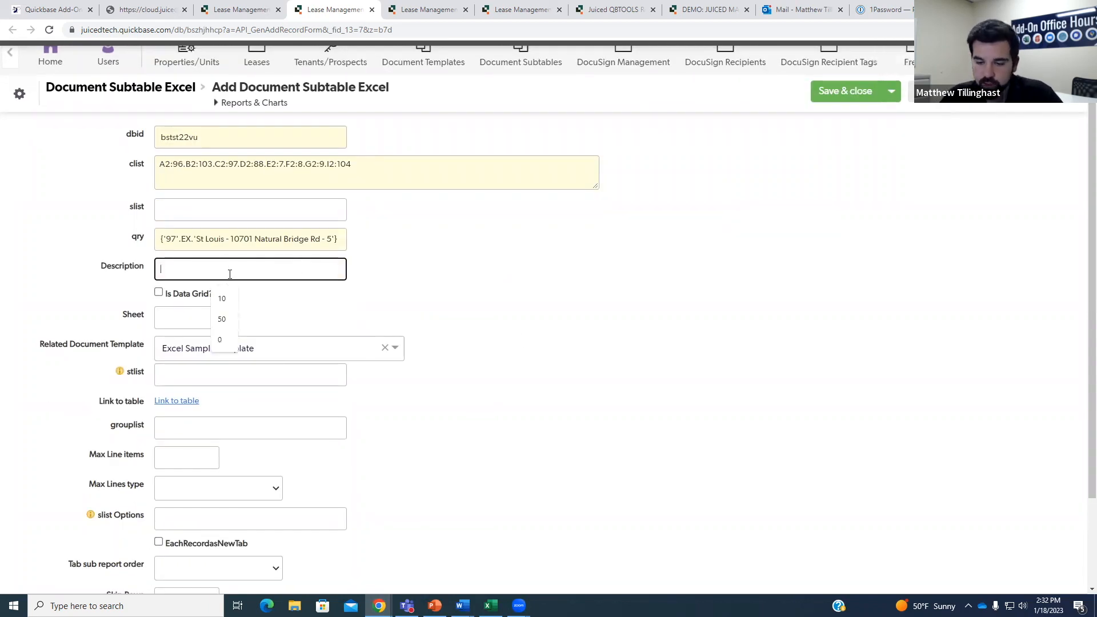
text(Data Gri)
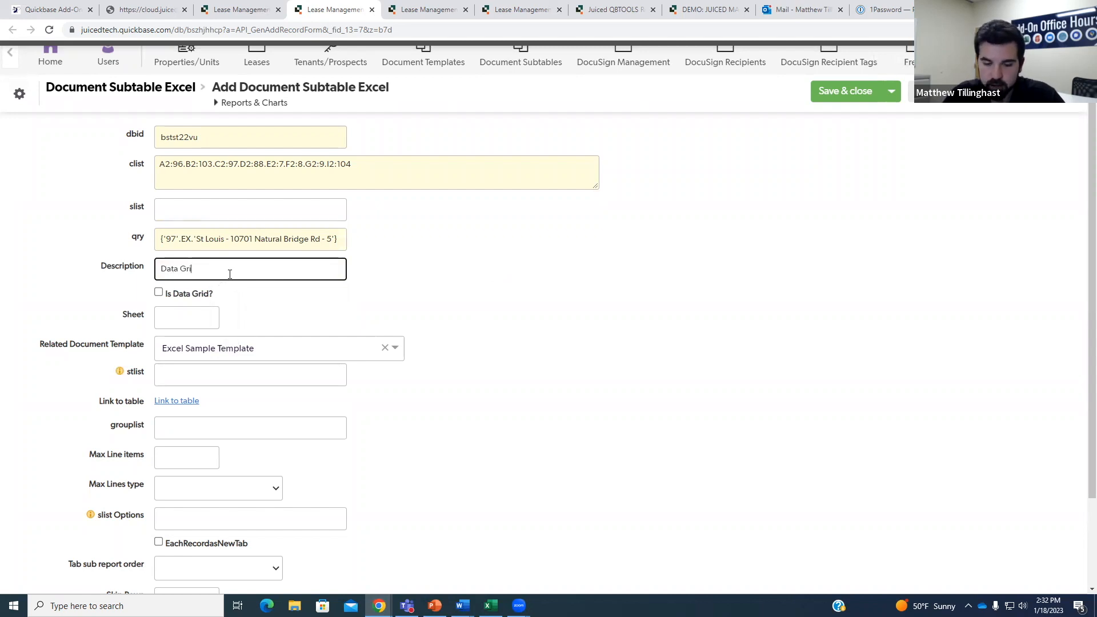
text(d For Leases)
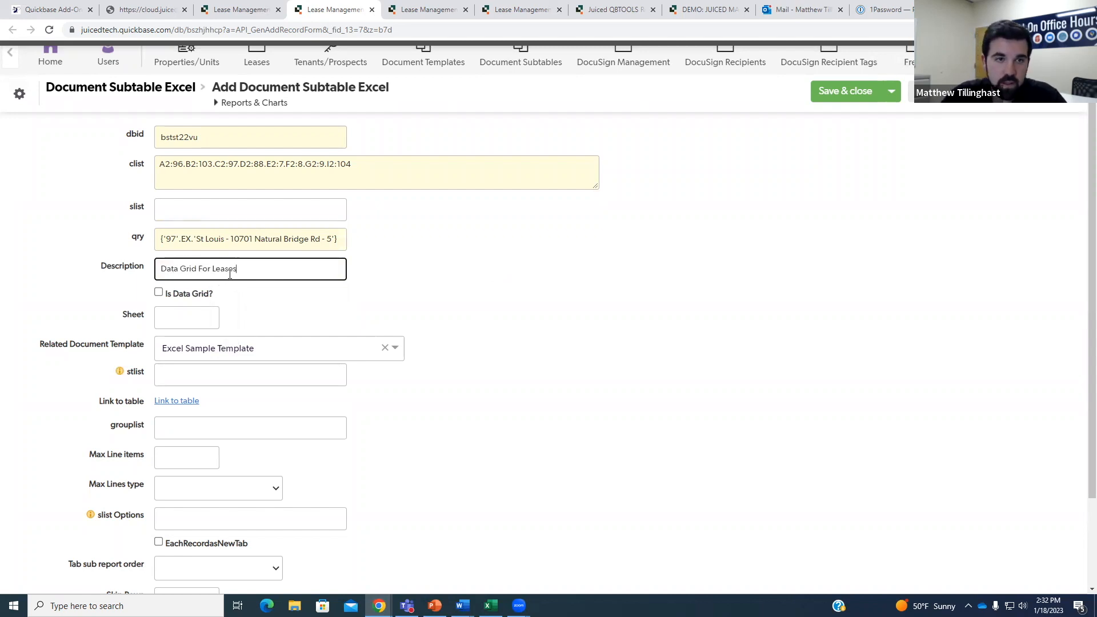
click(286, 291)
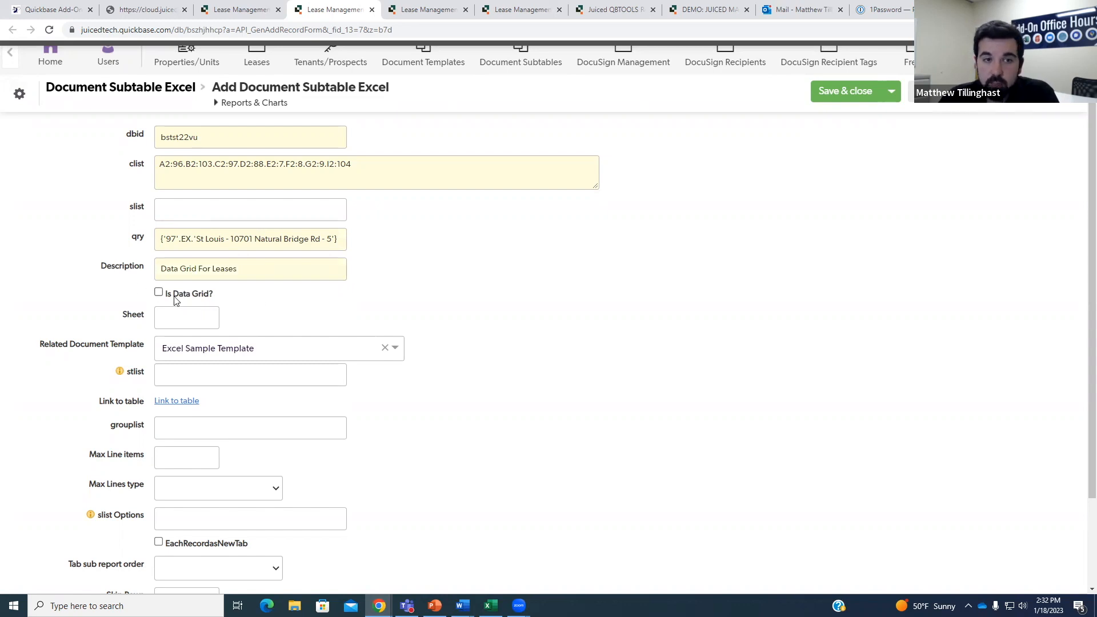
click(159, 293)
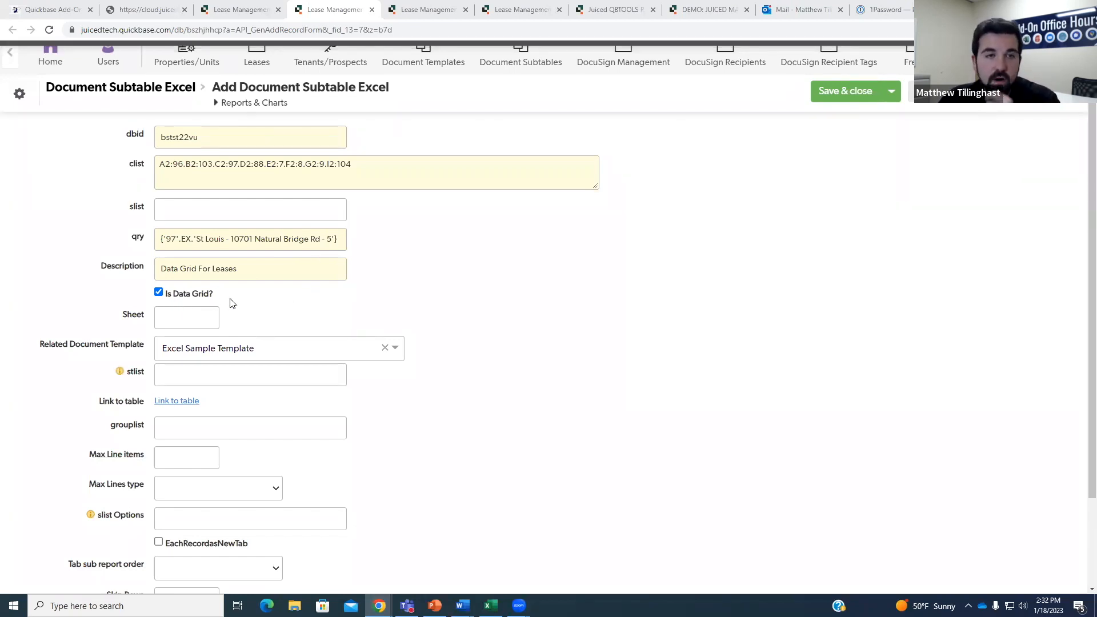
click(195, 318)
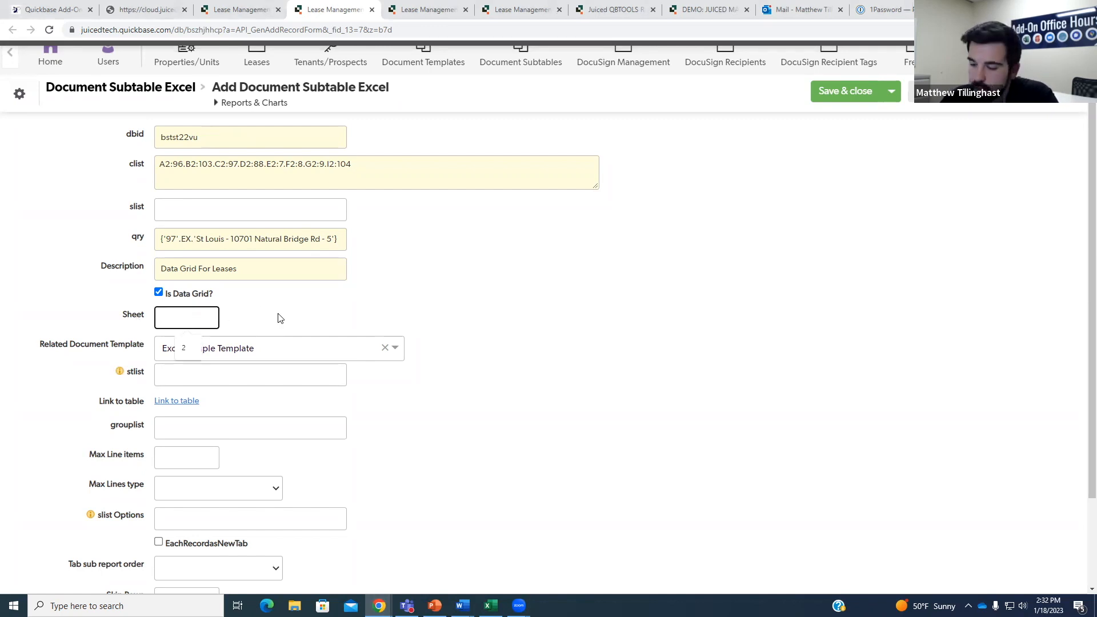
text(2)
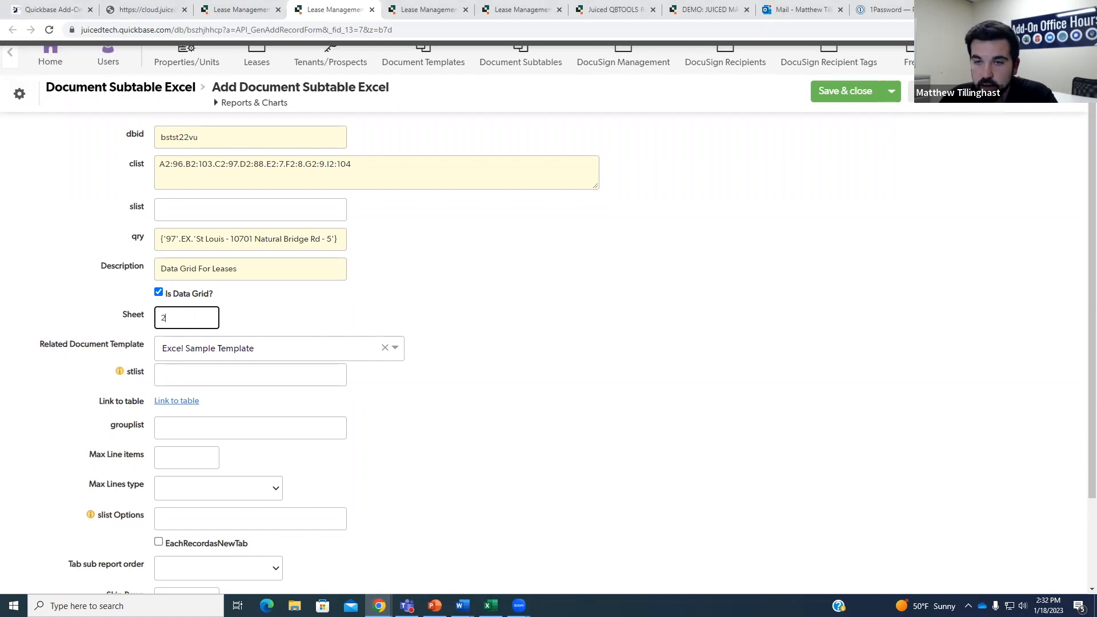
key(alt+Tab)
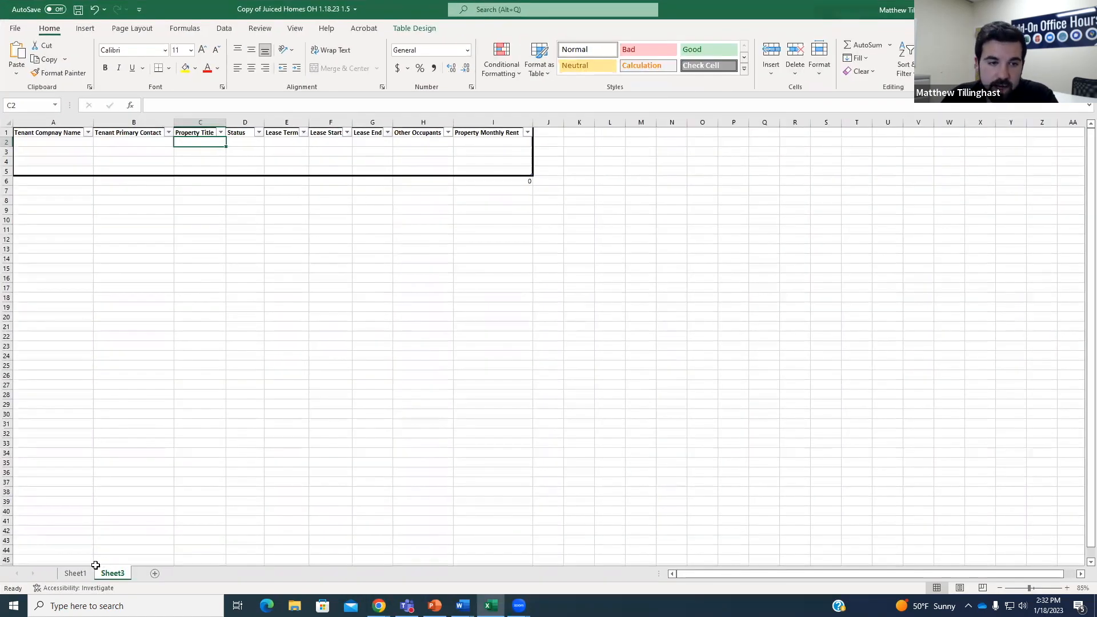
Compare the Sheet1 and Sheet3 tabs to confirm the lease table is on Sheet3, then return to the form.
click(77, 574)
click(106, 574)
click(106, 573)
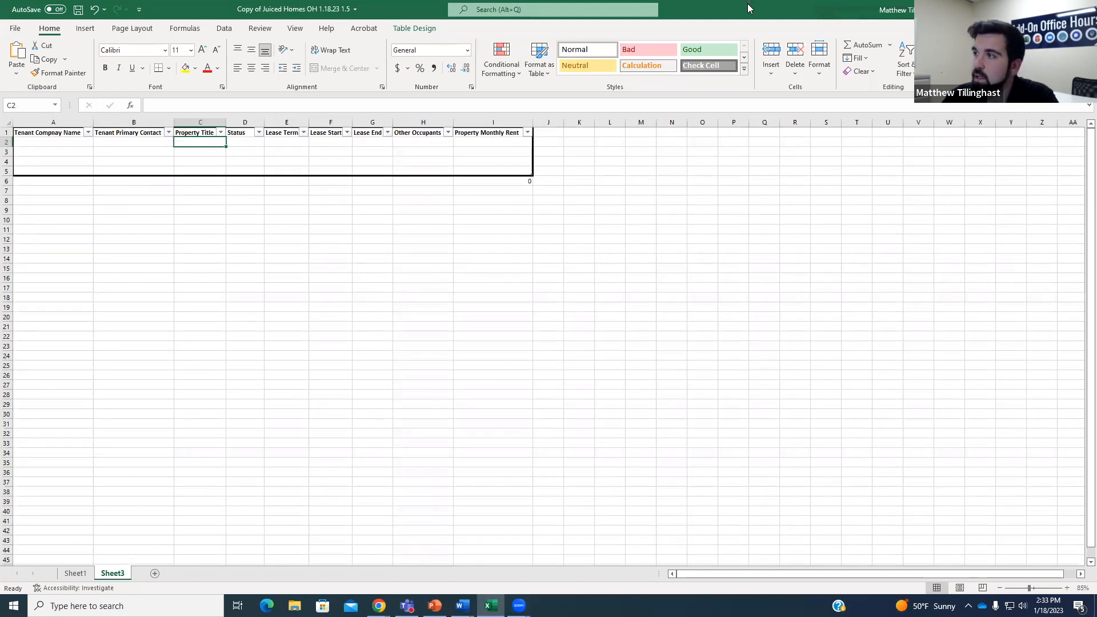
key(alt+Tab)
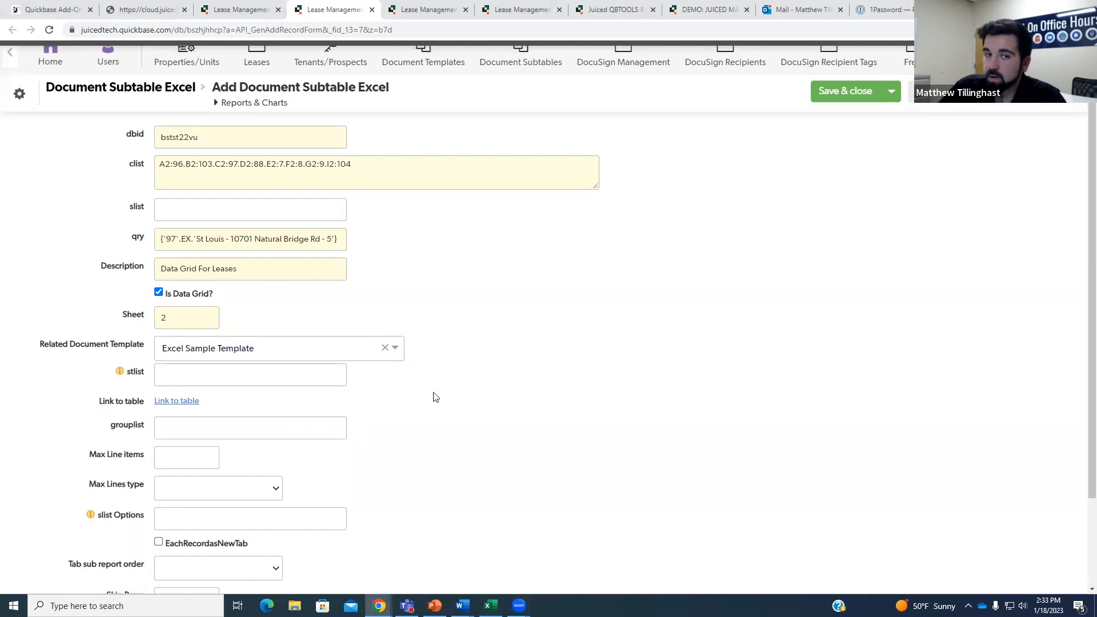
key(ctrl+minus)
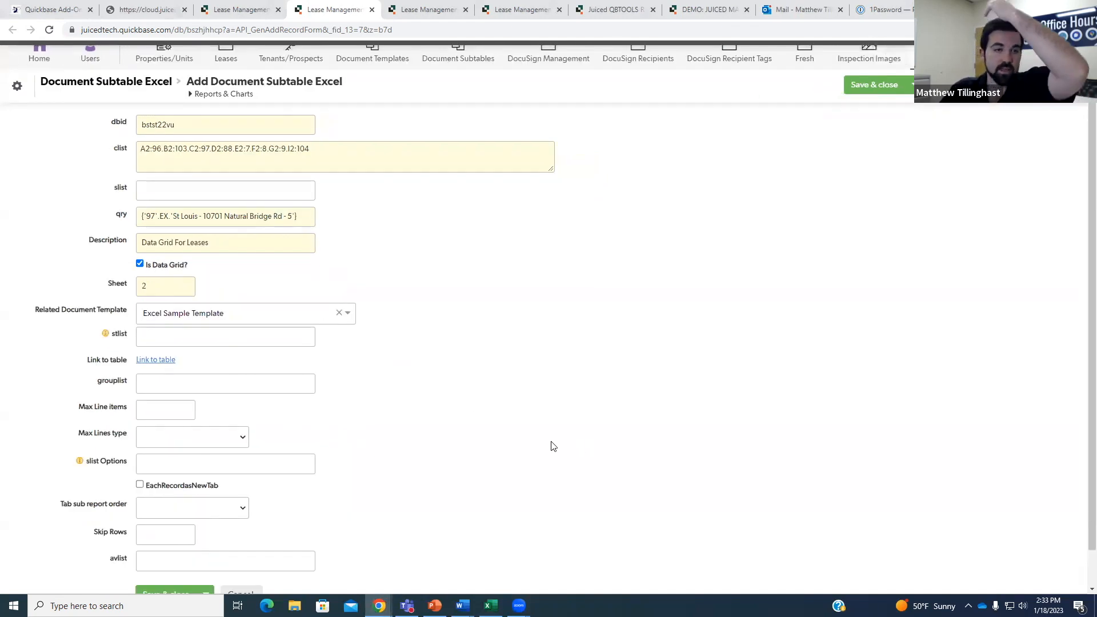
Set Max Line items to 3 and Max Lines type to Insert New Rows.
scroll(183, 362, down, 1)
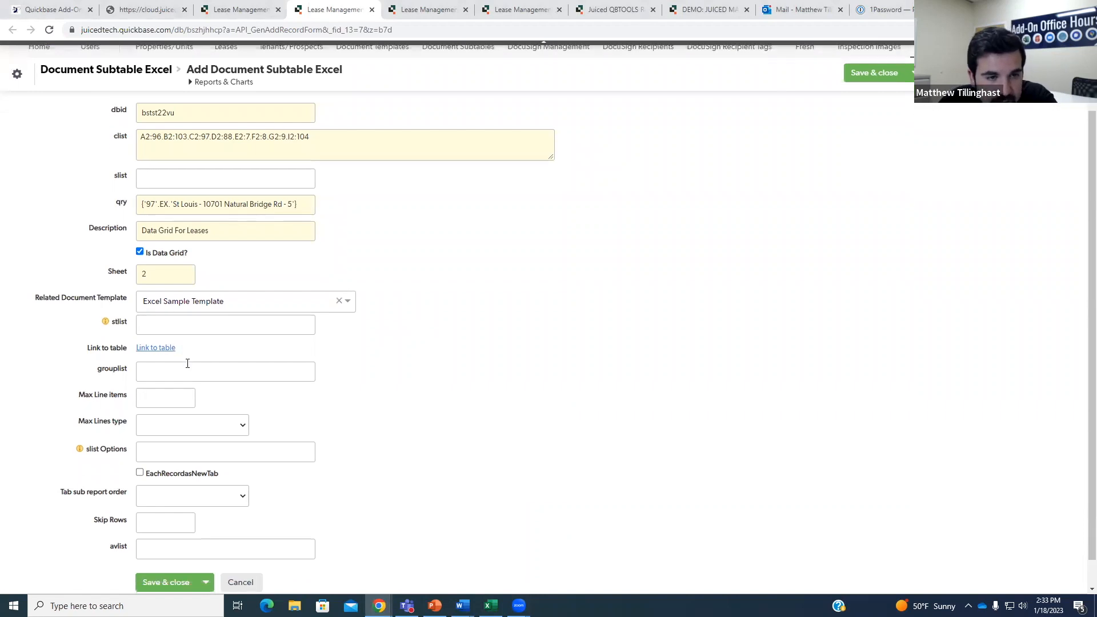
click(182, 396)
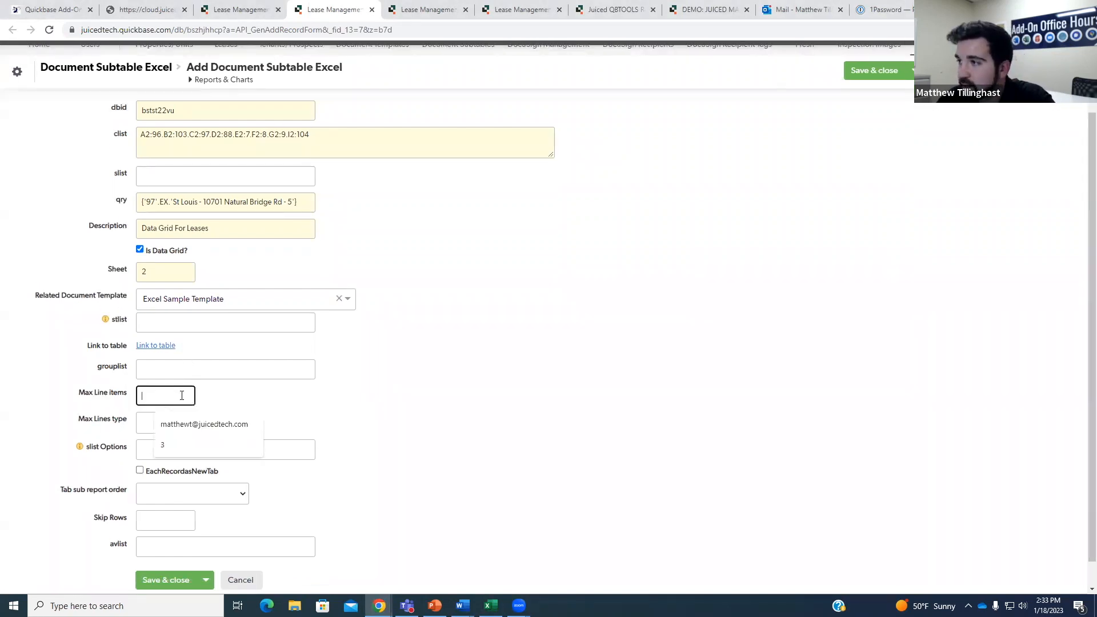
click(171, 443)
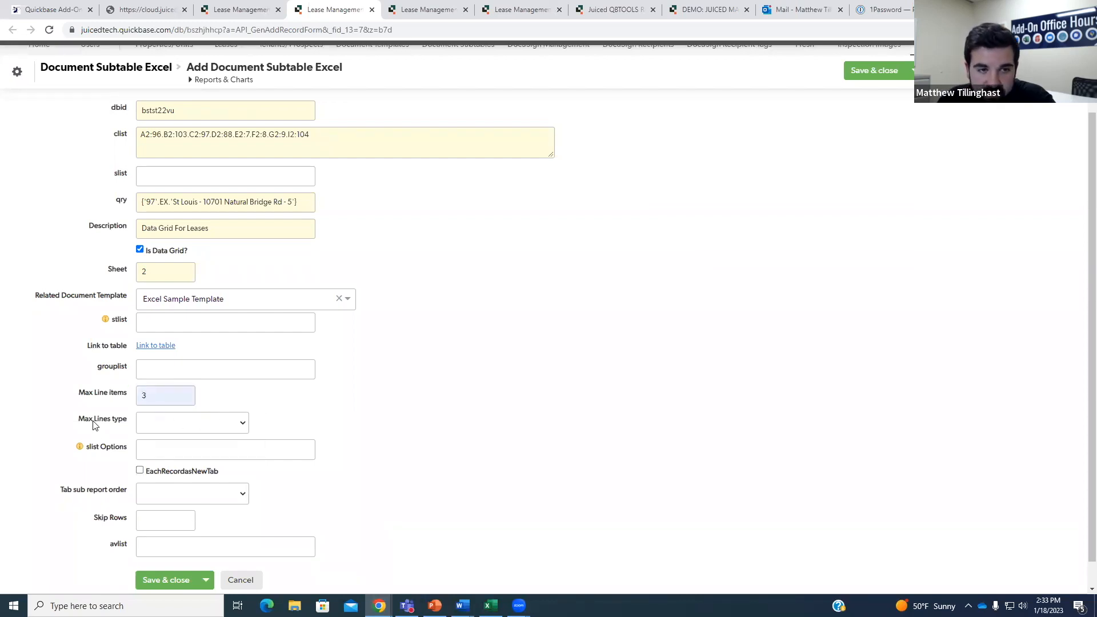
click(229, 429)
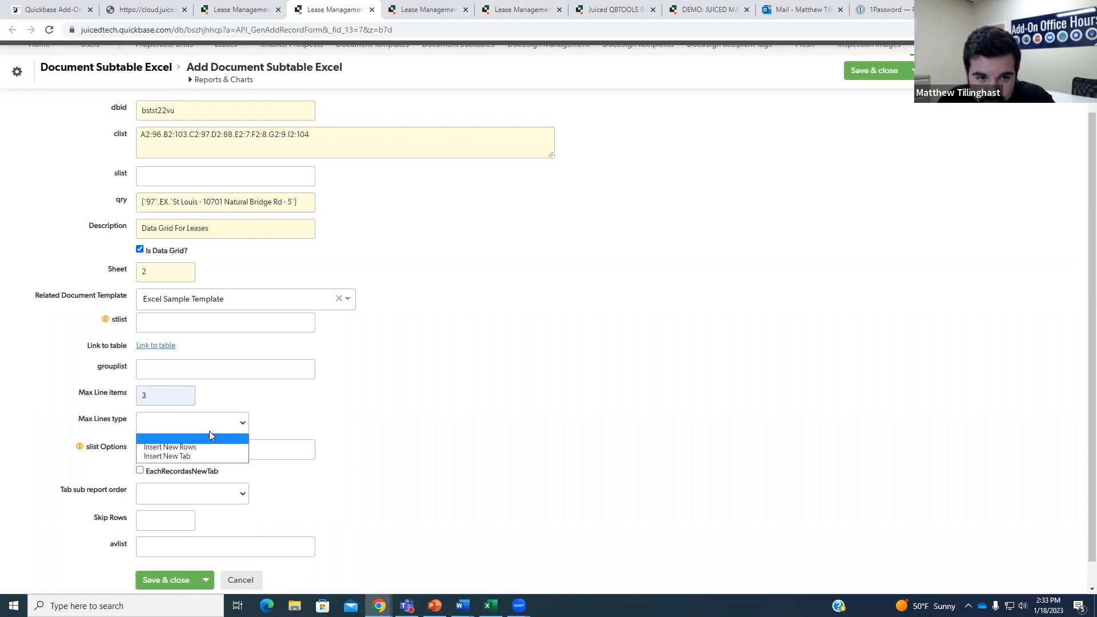
click(210, 450)
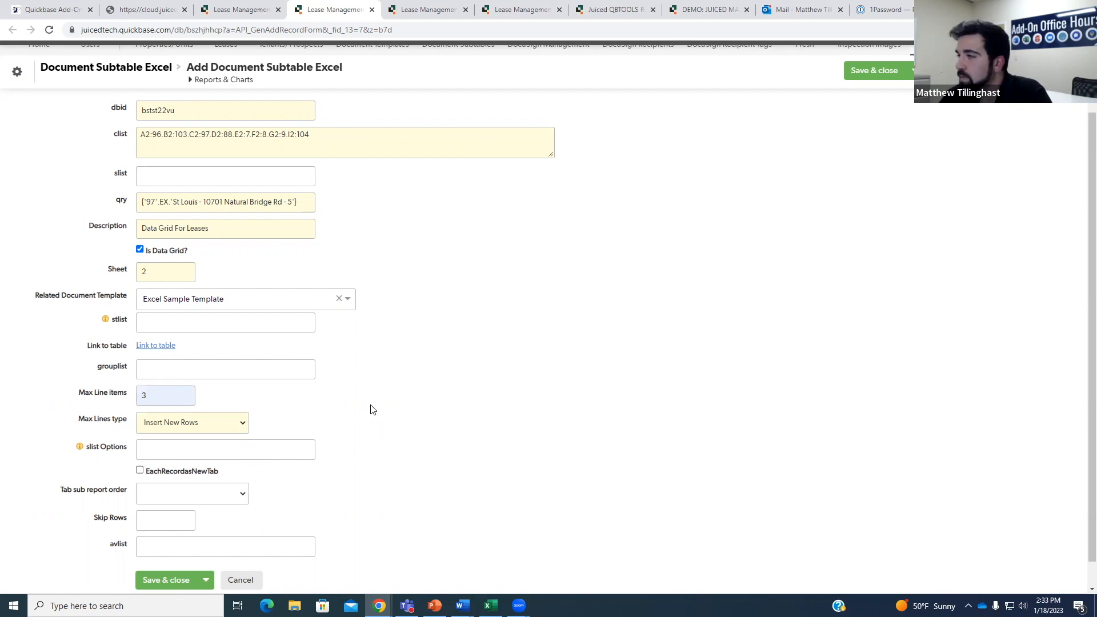
key(alt+Tab)
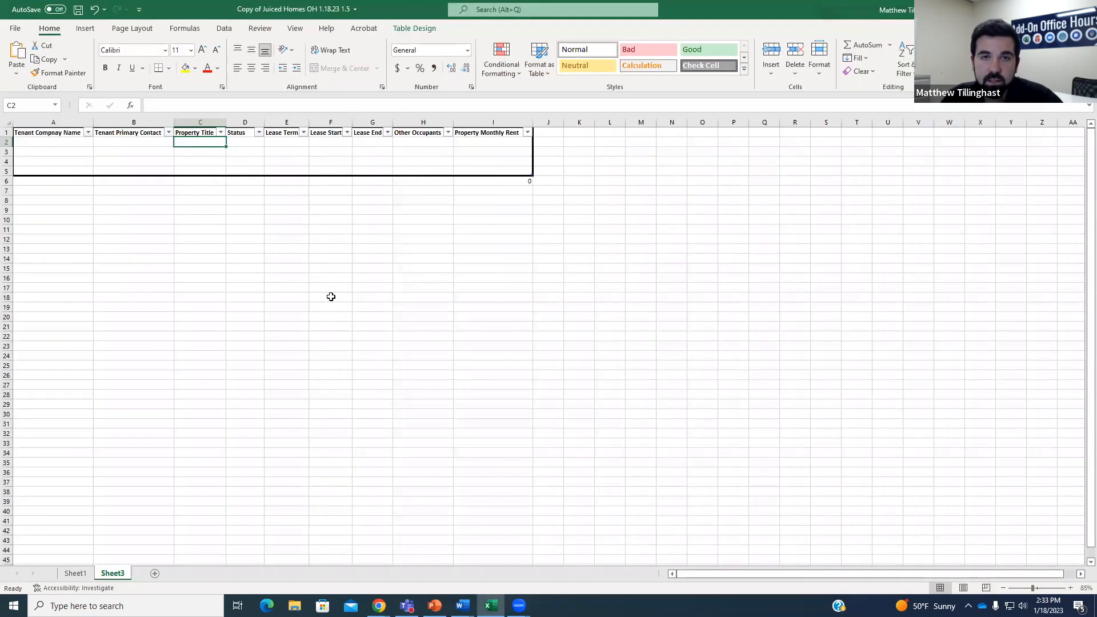
Inspect the Property Monthly Rent cells I2 through I5 on Sheet3.
scroll(328, 298, up, 1)
click(579, 147)
click(574, 158)
click(574, 170)
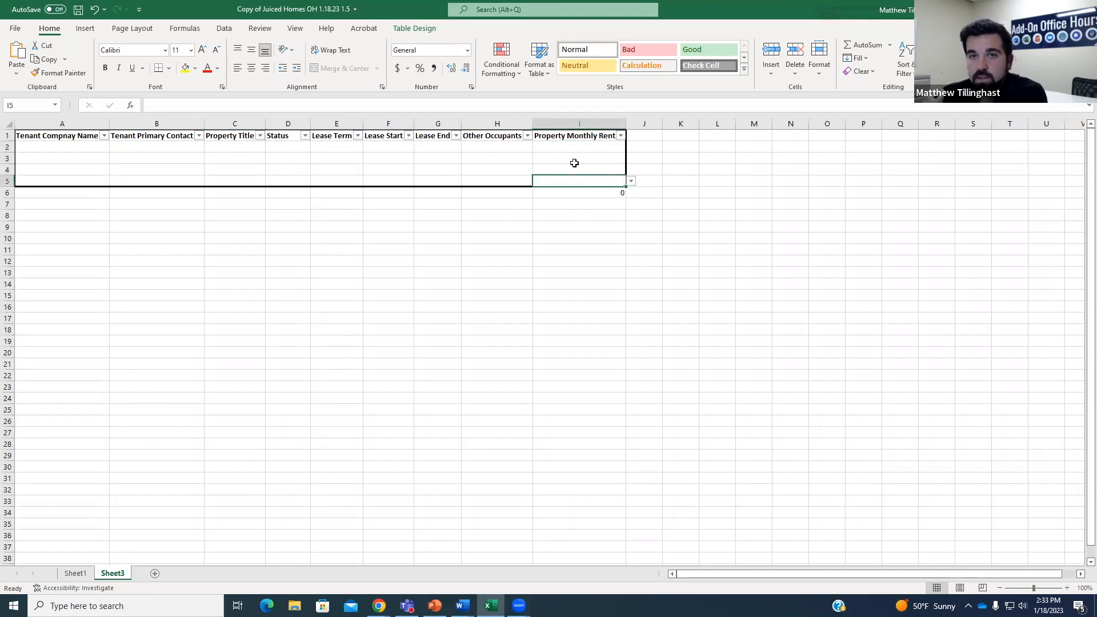
click(560, 147)
click(560, 160)
click(560, 171)
click(554, 181)
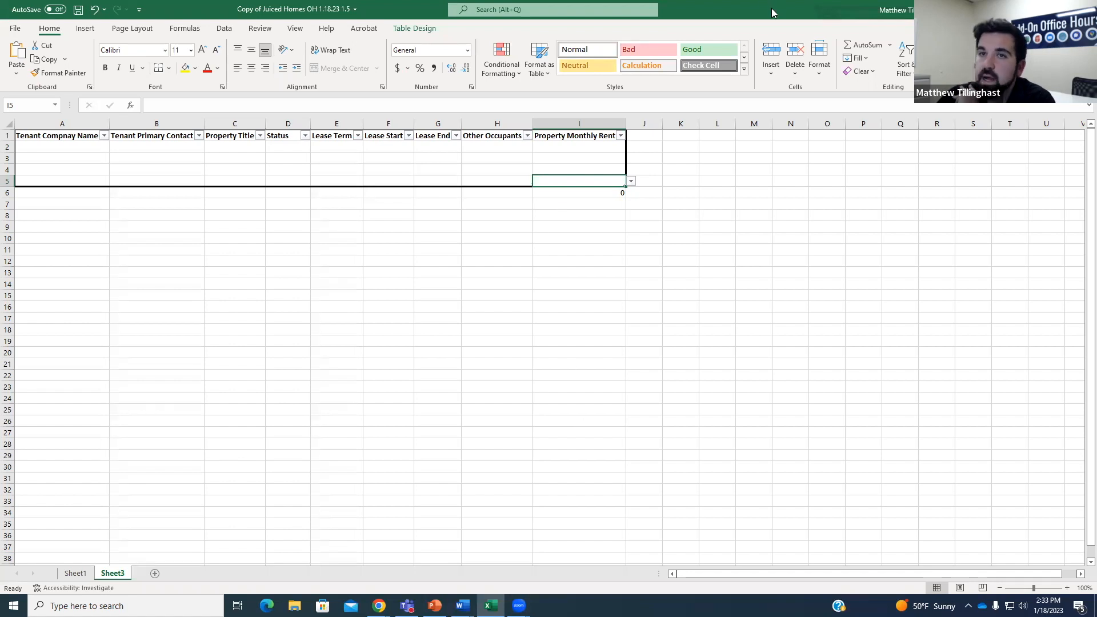
key(alt+Tab)
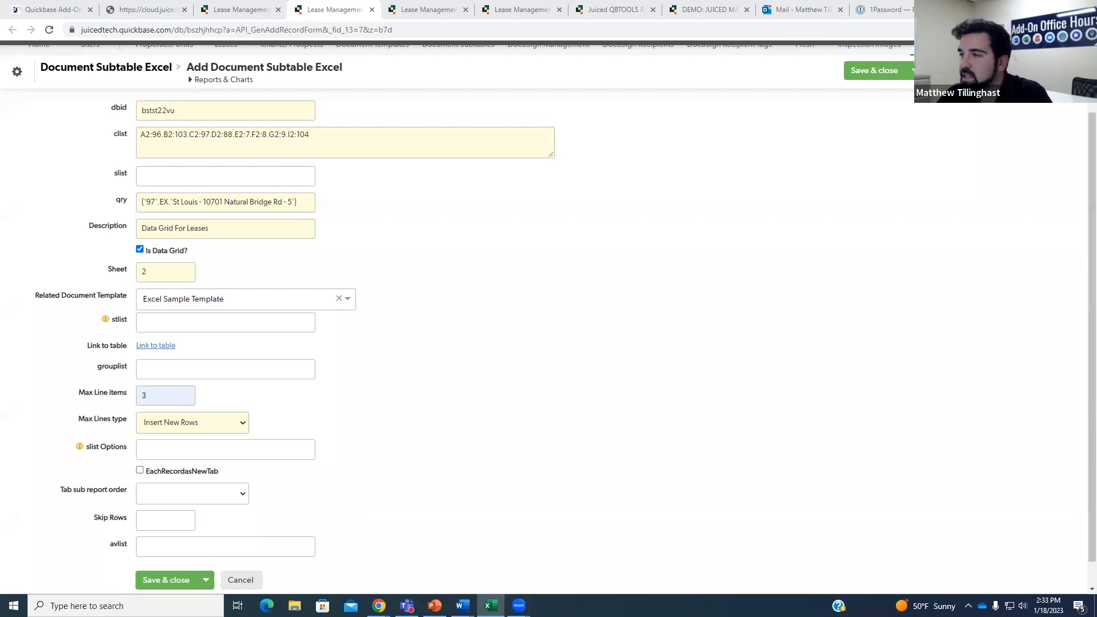
Scroll to the top of the subtable form and drag the Excel template window onto this screen.
scroll(505, 258, up, 2)
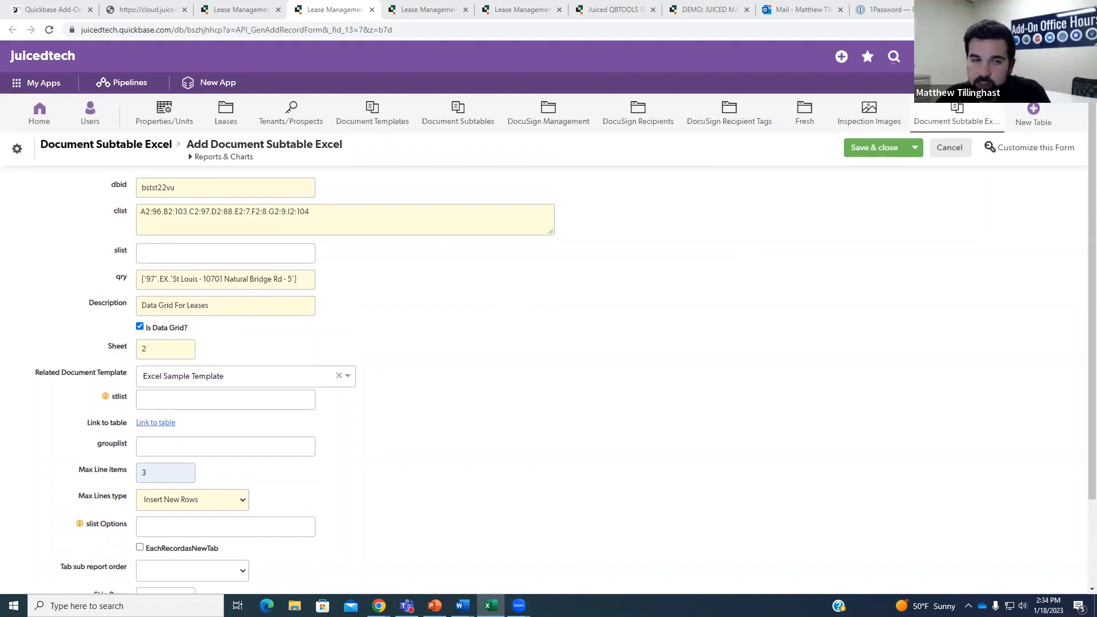
drag(1096, 46, 686, 1)
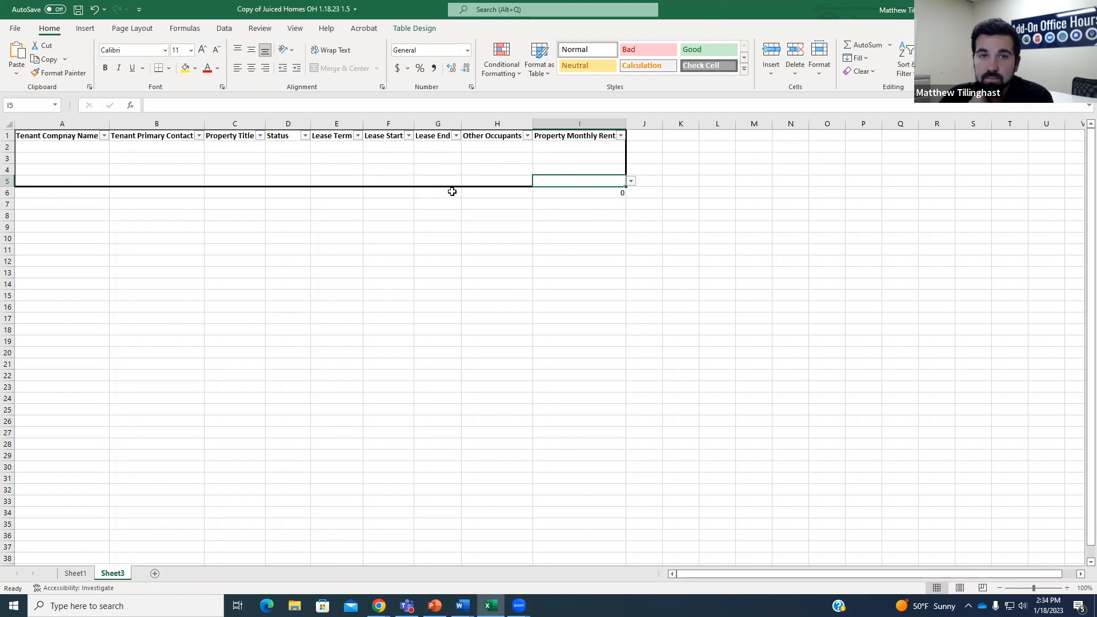
Inspect the =SUM(I2:I5) rent total in cell I6, then go back to the Quickbase form.
click(571, 196)
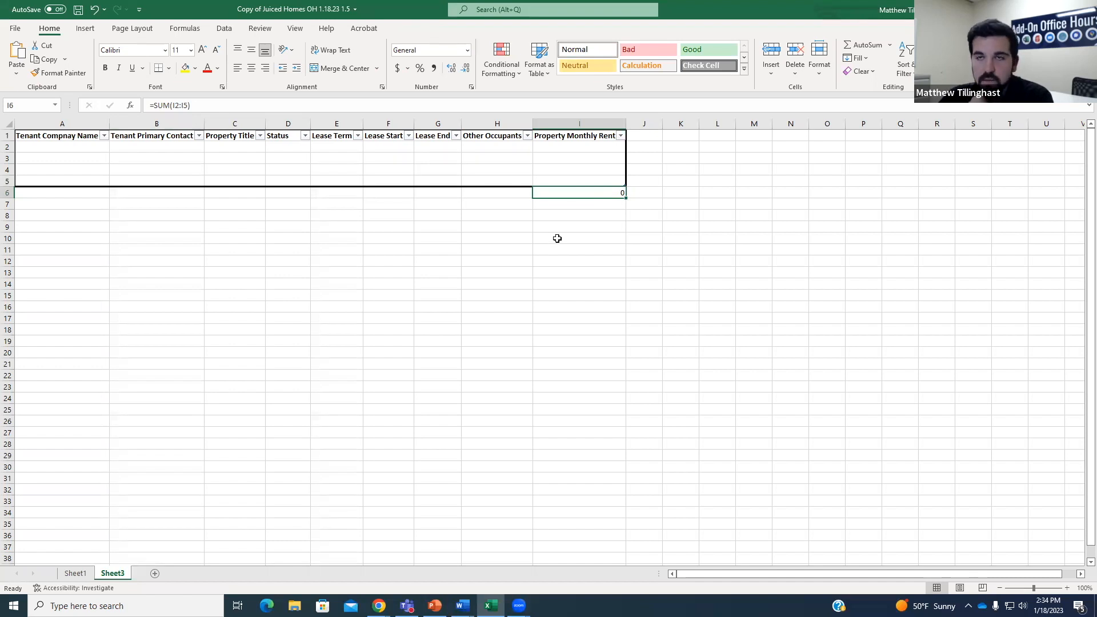
key(alt+Tab)
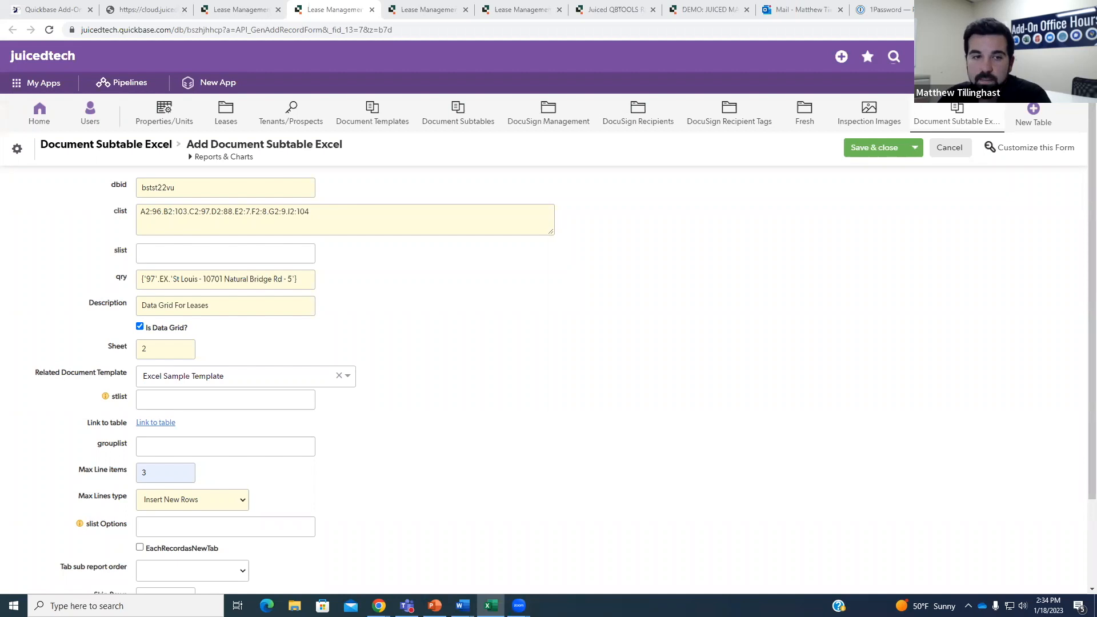
Leave the subtable's Max Lines type at Insert New Rows, then bring Excel forward.
click(568, 375)
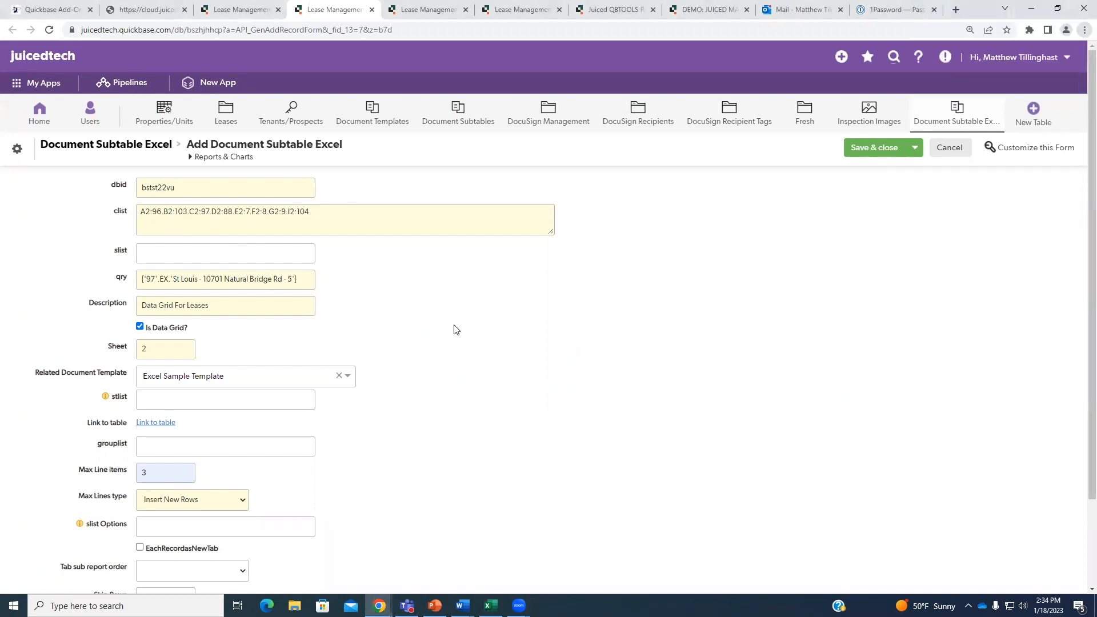
scroll(220, 462, down, 2)
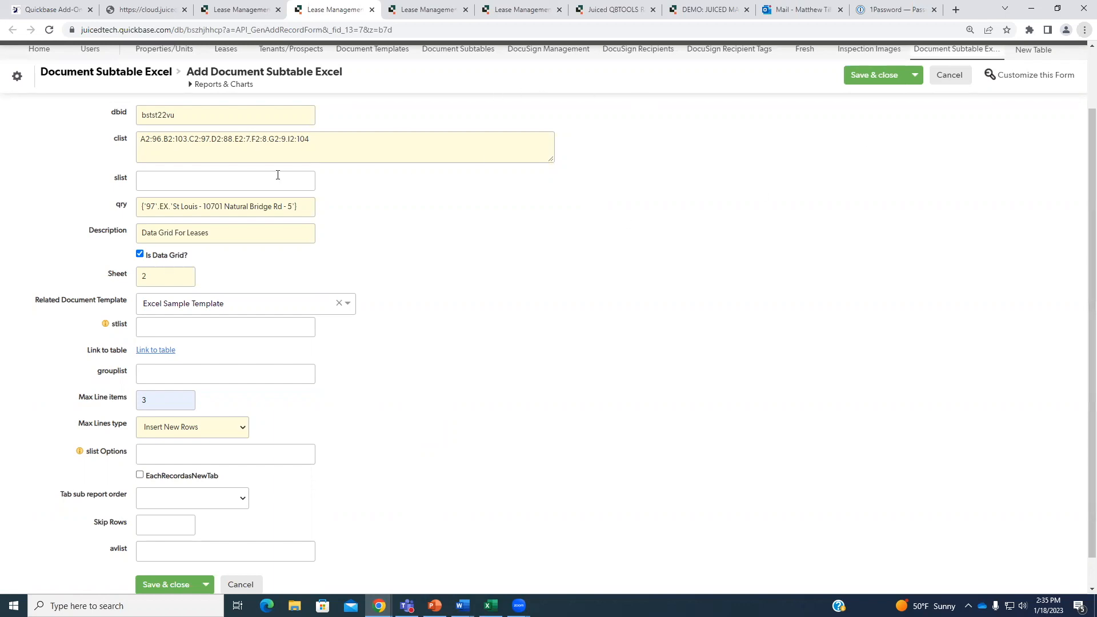
click(251, 184)
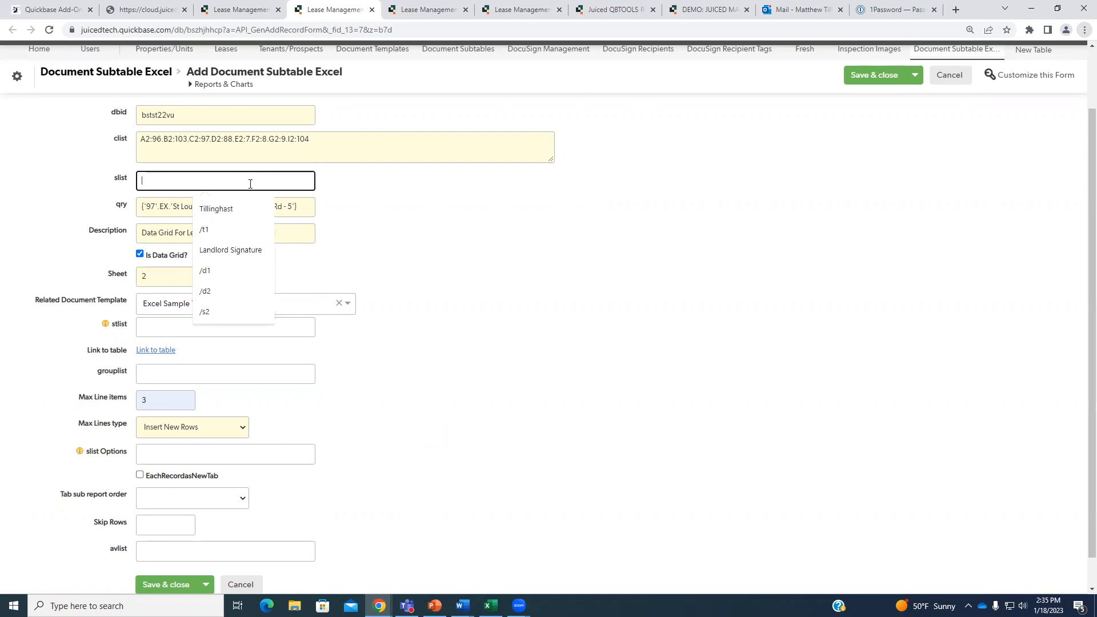
click(393, 211)
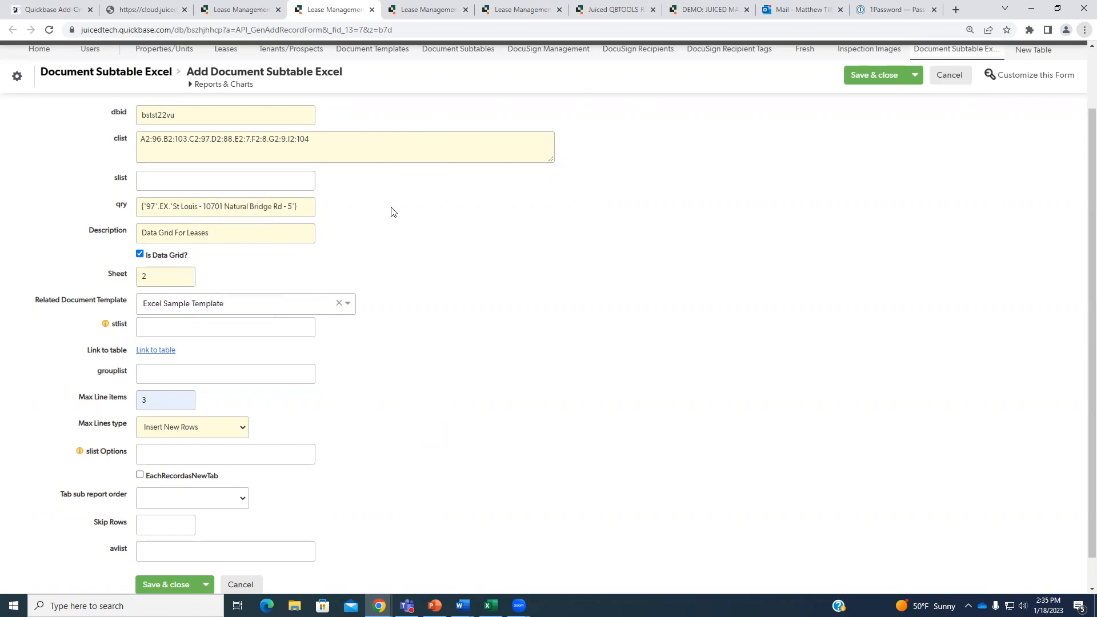
click(179, 430)
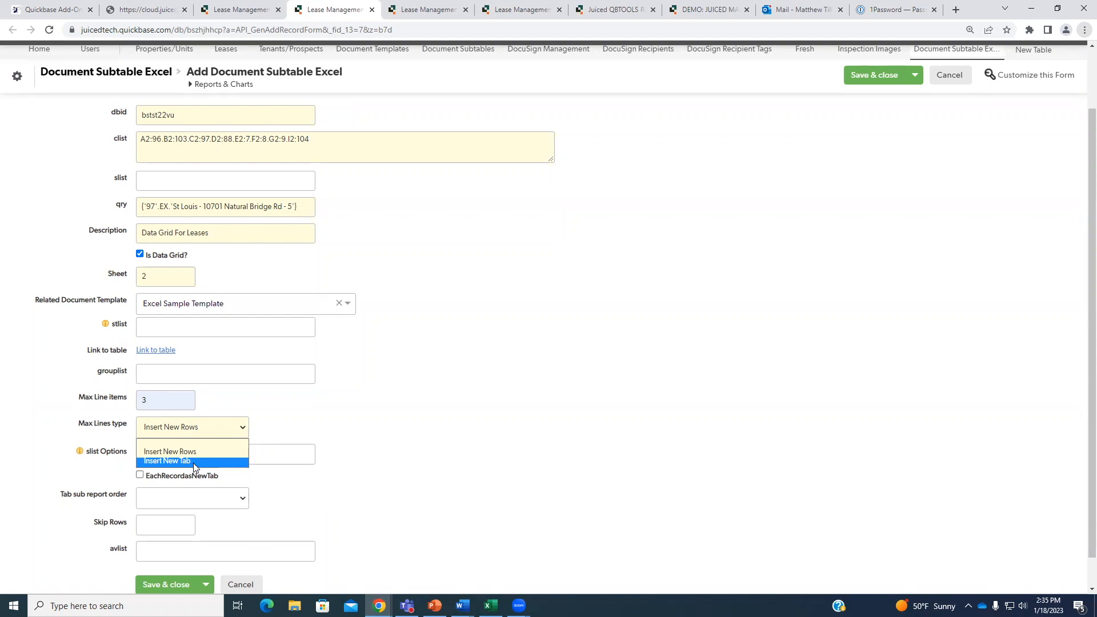
key(alt+Tab)
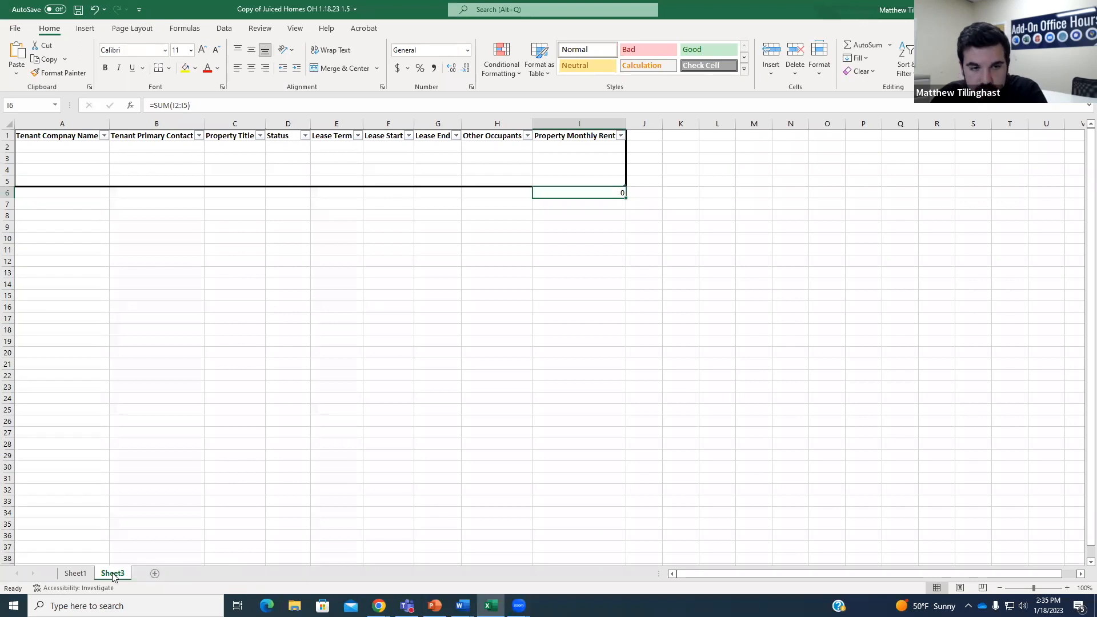
Leave Sheet3's rent total and return to the Quickbase Add Document Subtable Excel form.
key(alt+Tab)
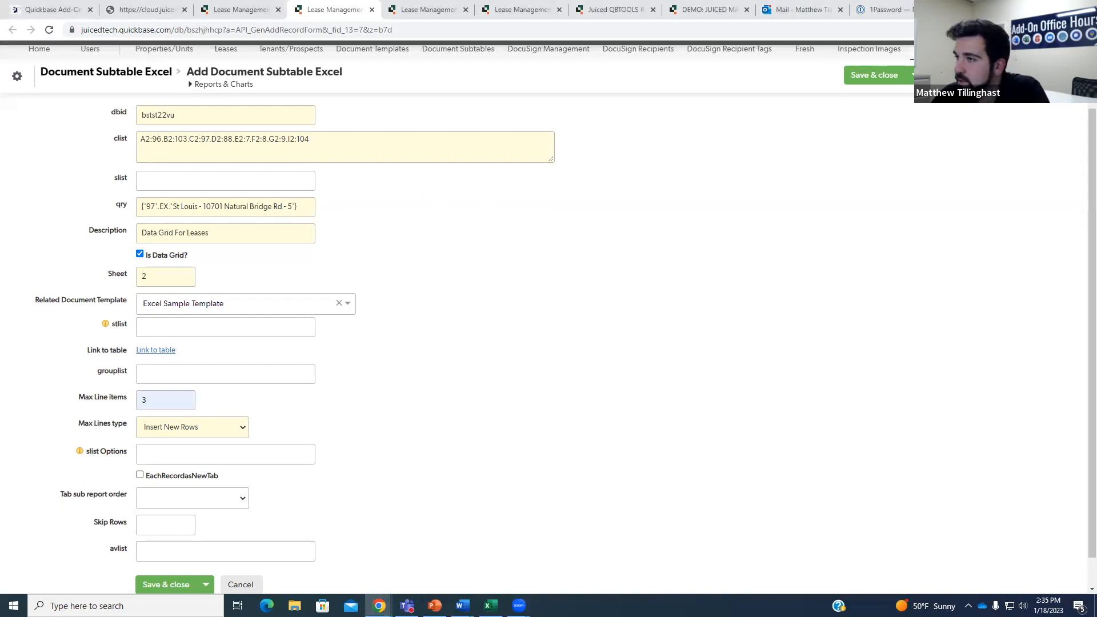
key(alt+Tab)
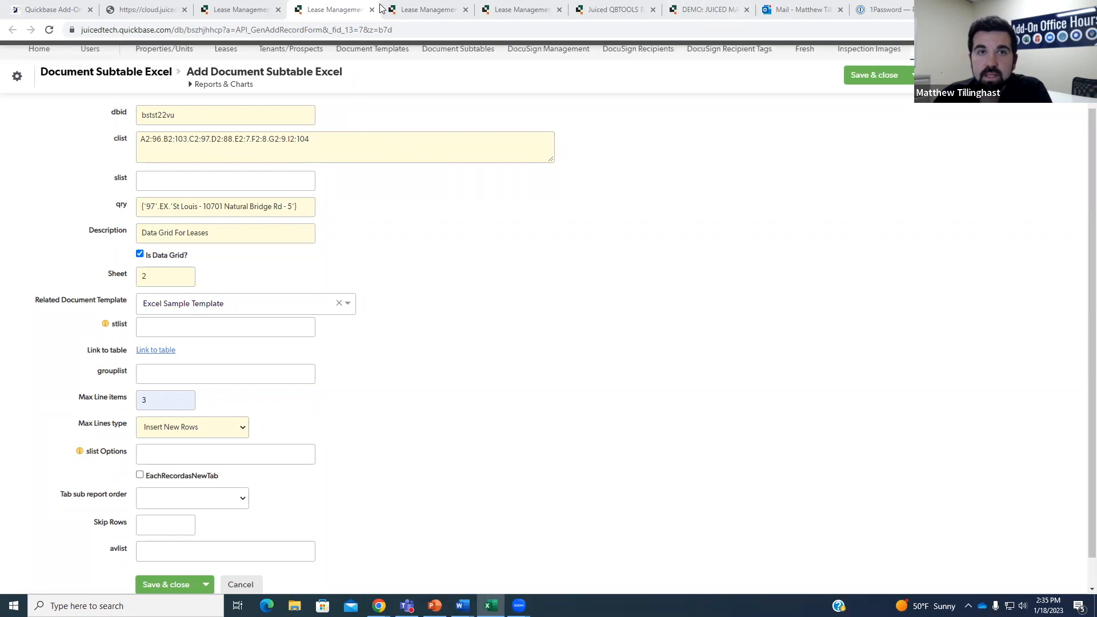
click(414, 9)
scroll(235, 345, down, 15)
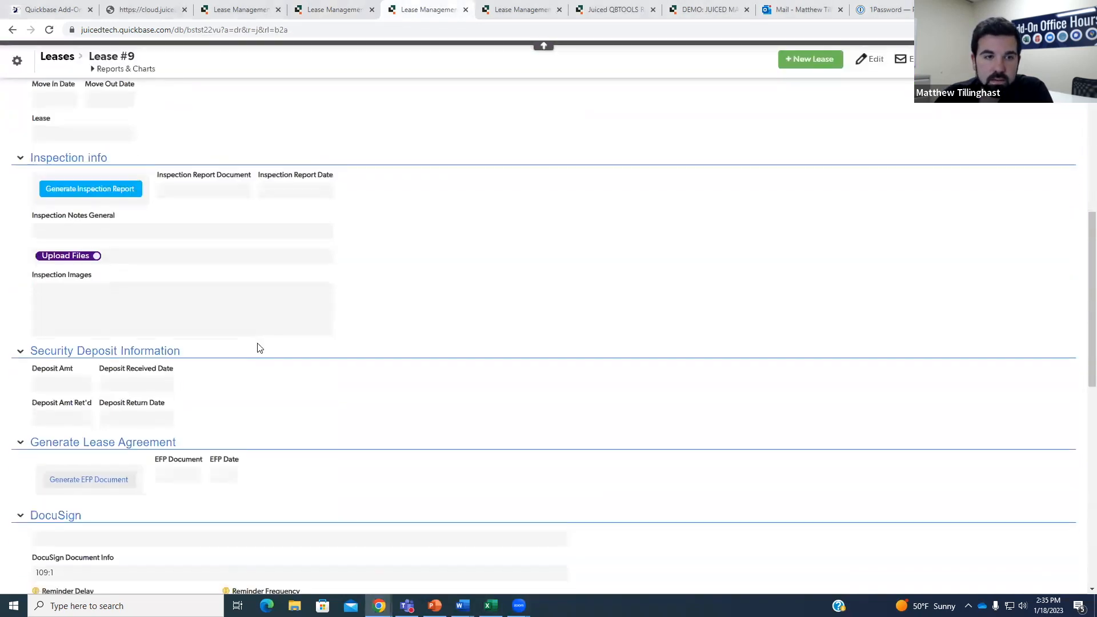
scroll(278, 362, down, 7)
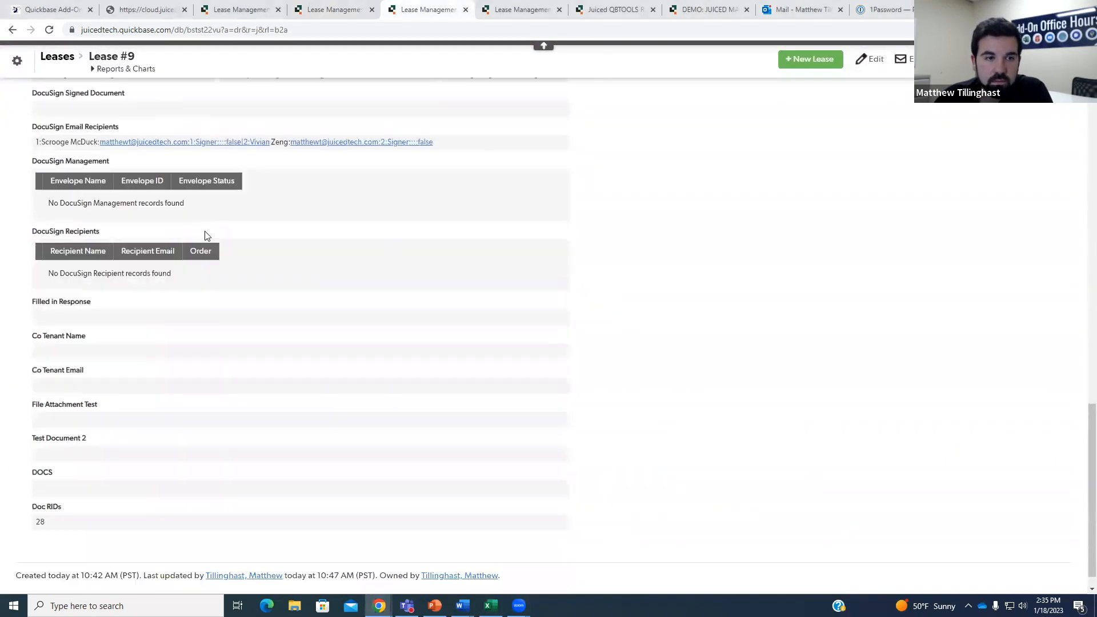
scroll(143, 123, up, 10)
click(108, 116)
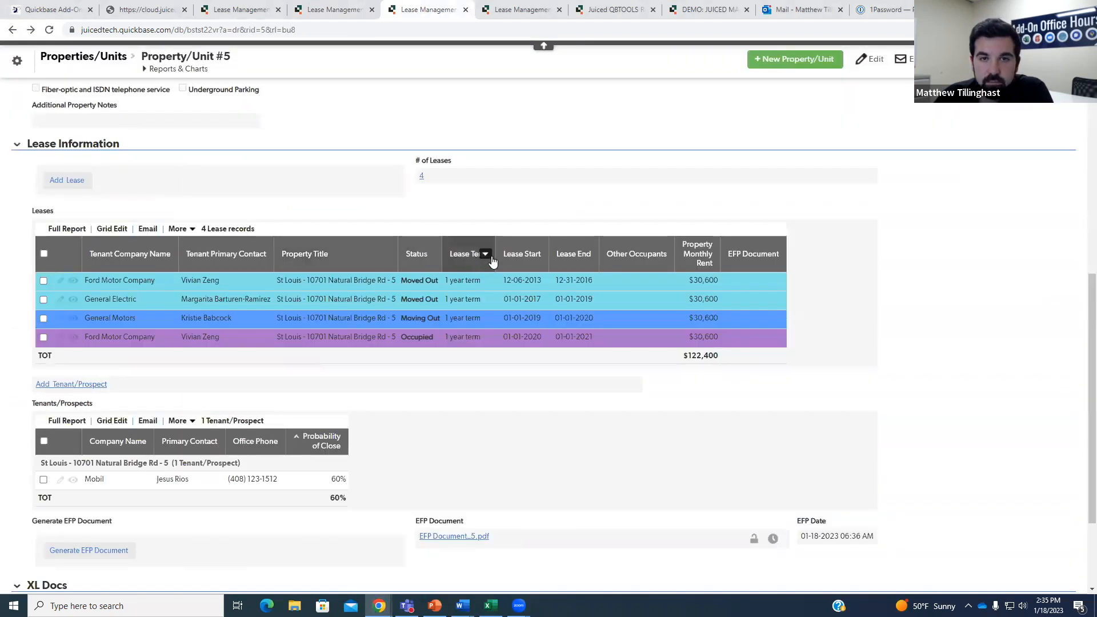
click(538, 254)
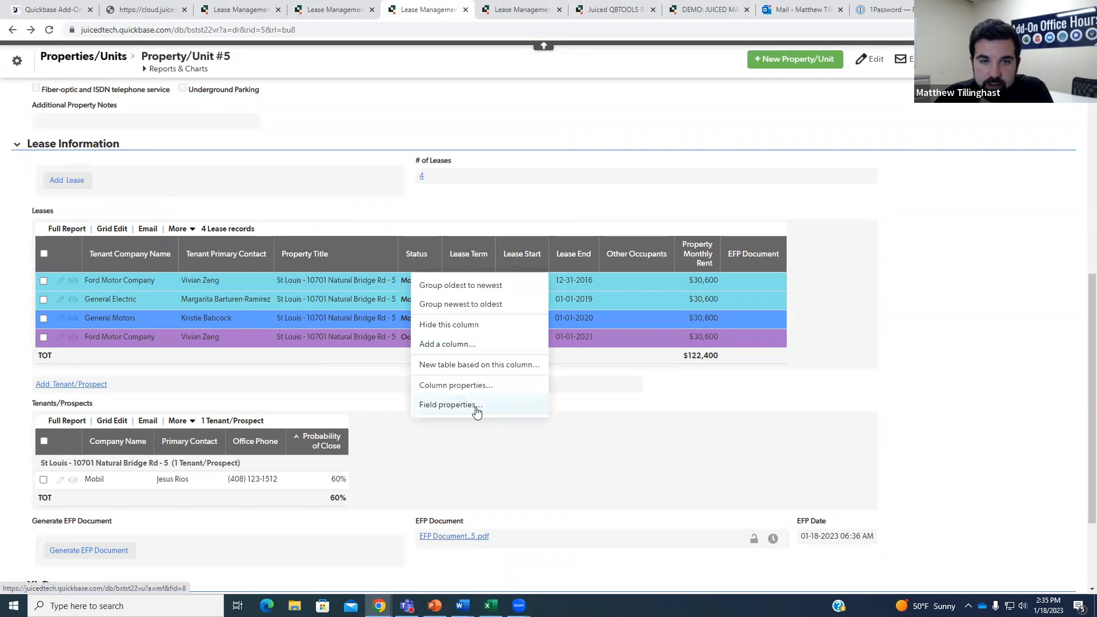
click(335, 10)
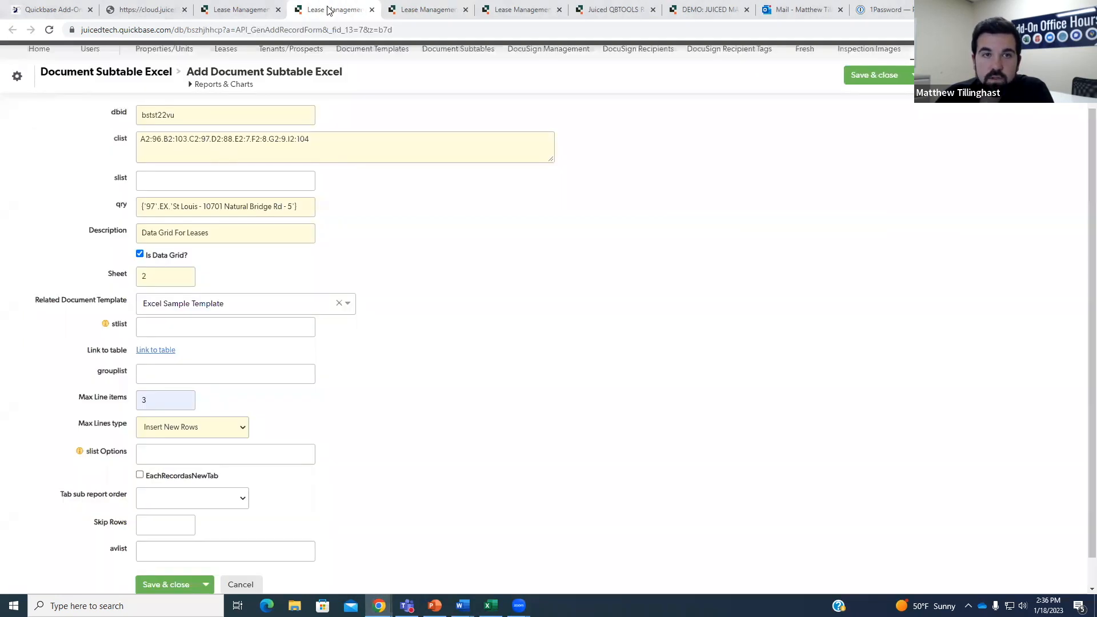
Set slist to 8 and Save & close the Document Subtable Excel record.
click(194, 178)
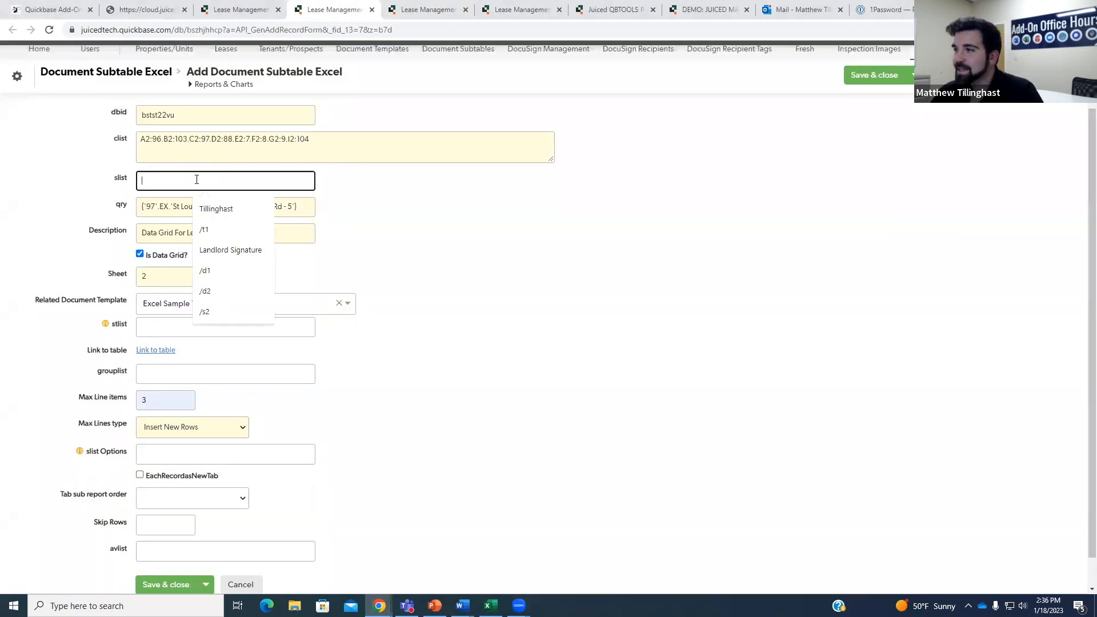
click(510, 221)
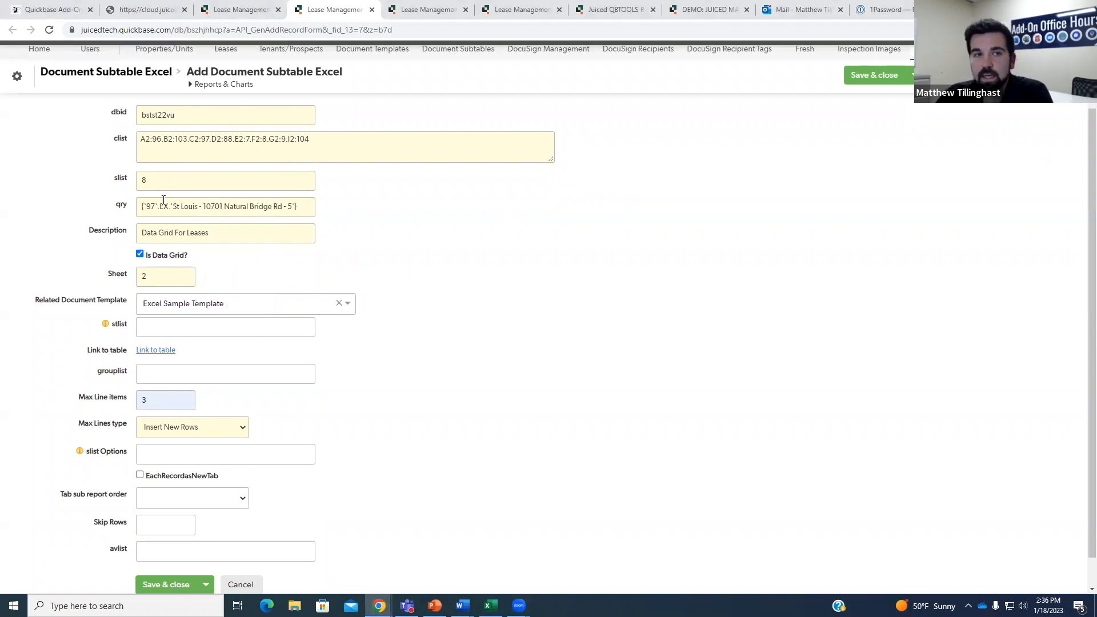
drag(139, 209, 350, 221)
click(352, 223)
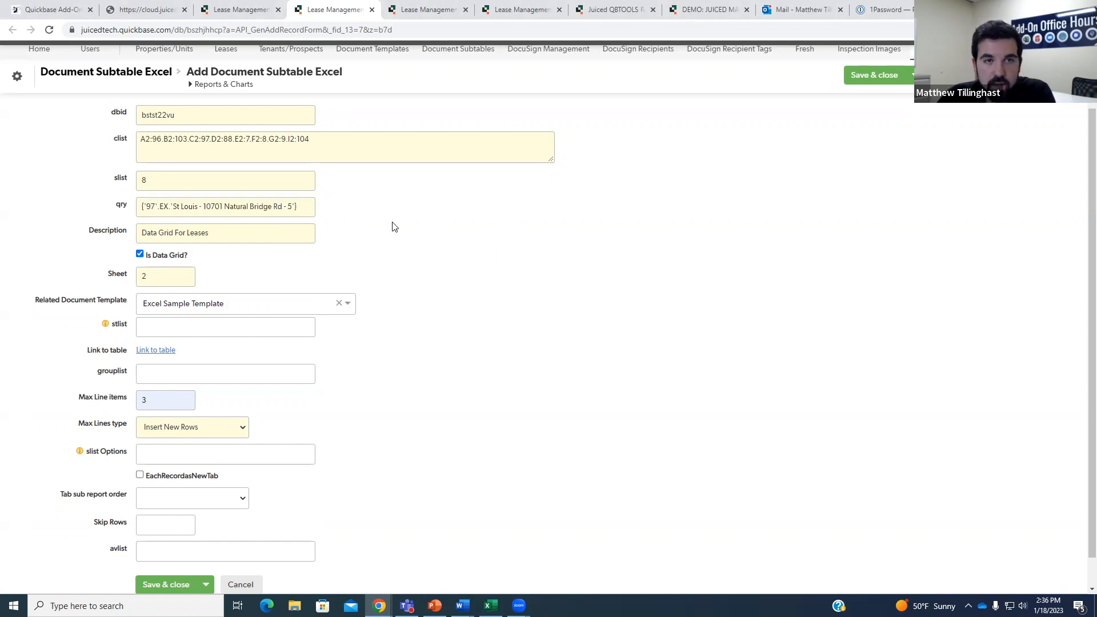
click(863, 76)
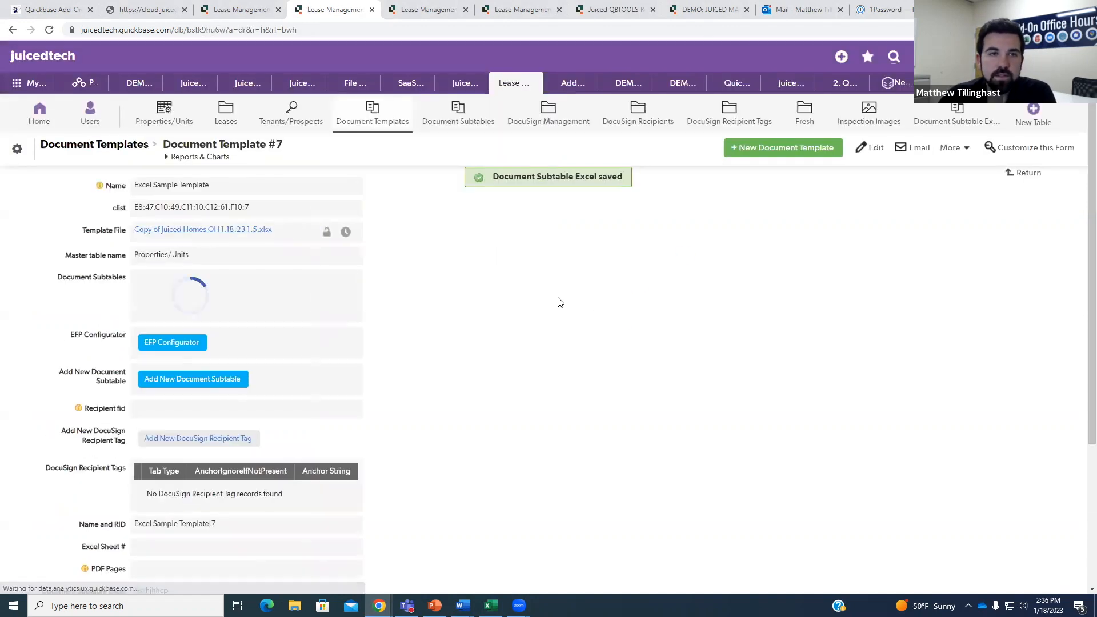
Open Property/Unit #5 from Properties/Units, showing its 4 leases totalling $122,400.
click(242, 13)
click(320, 10)
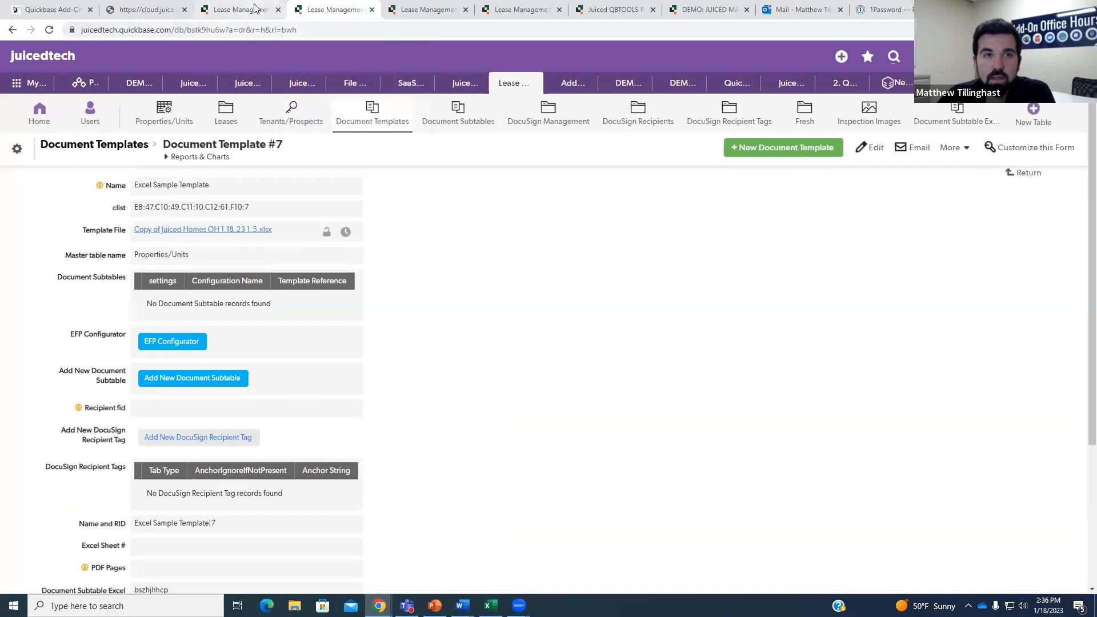
click(171, 120)
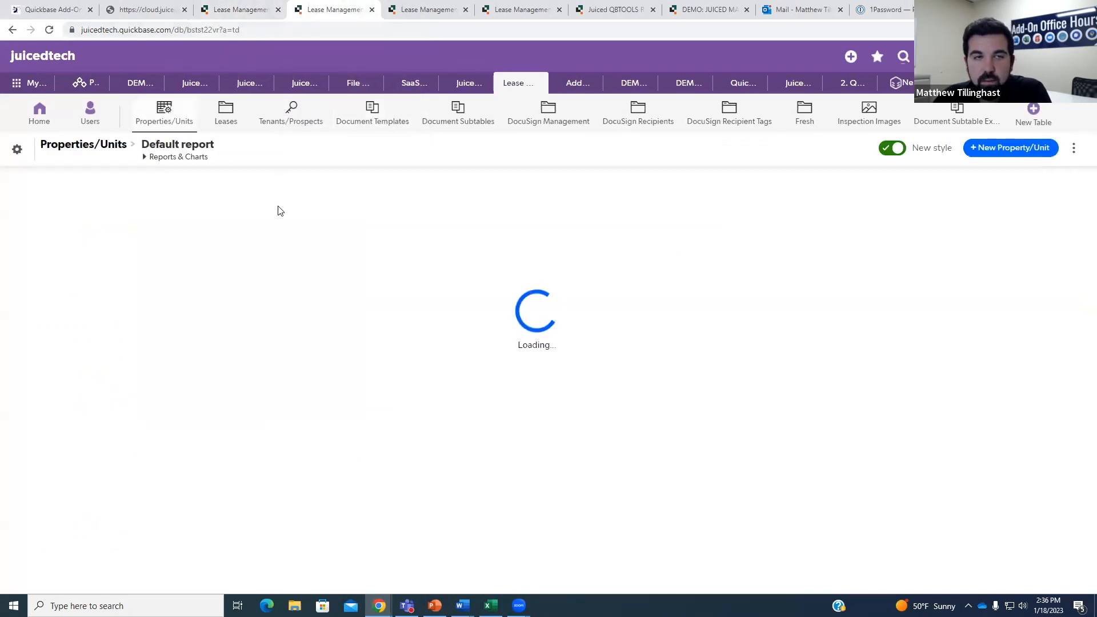
scroll(200, 371, down, 2)
click(58, 495)
scroll(453, 311, down, 8)
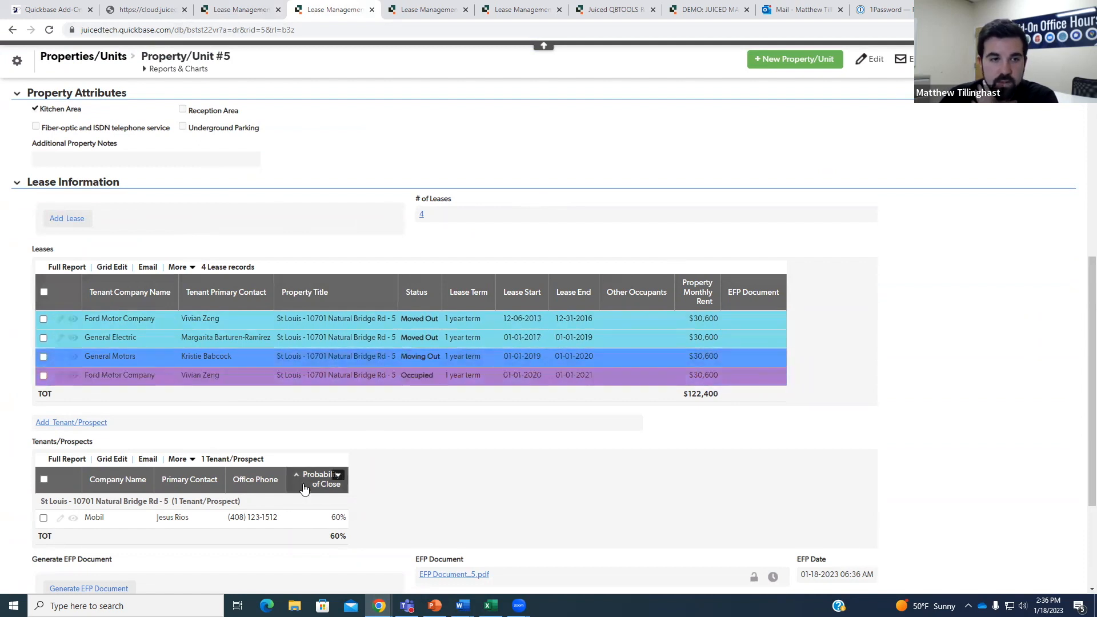
Create a new XL Sheet for Property/Unit #5 and download XL Document_5.xlsx.
scroll(360, 483, down, 2)
scroll(360, 482, down, 2)
click(71, 491)
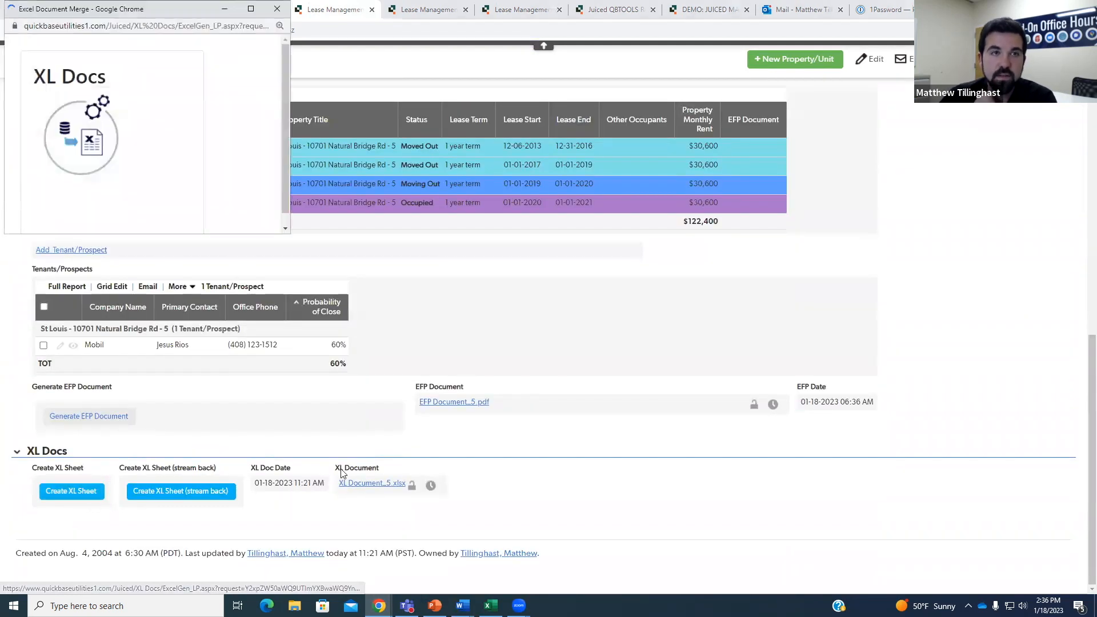
drag(289, 229, 313, 263)
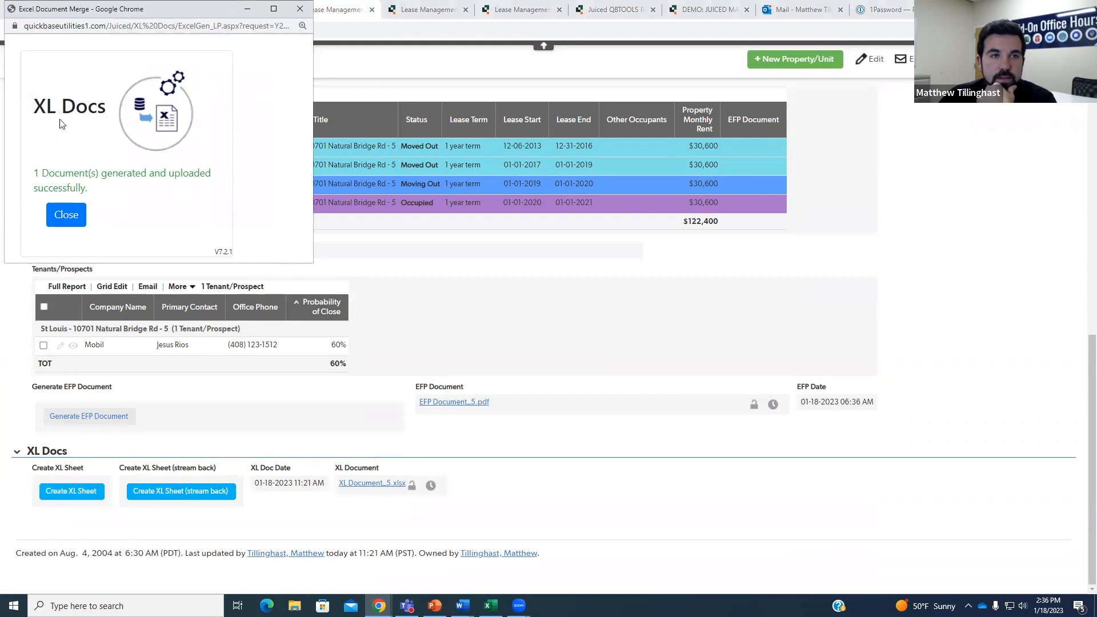
click(67, 215)
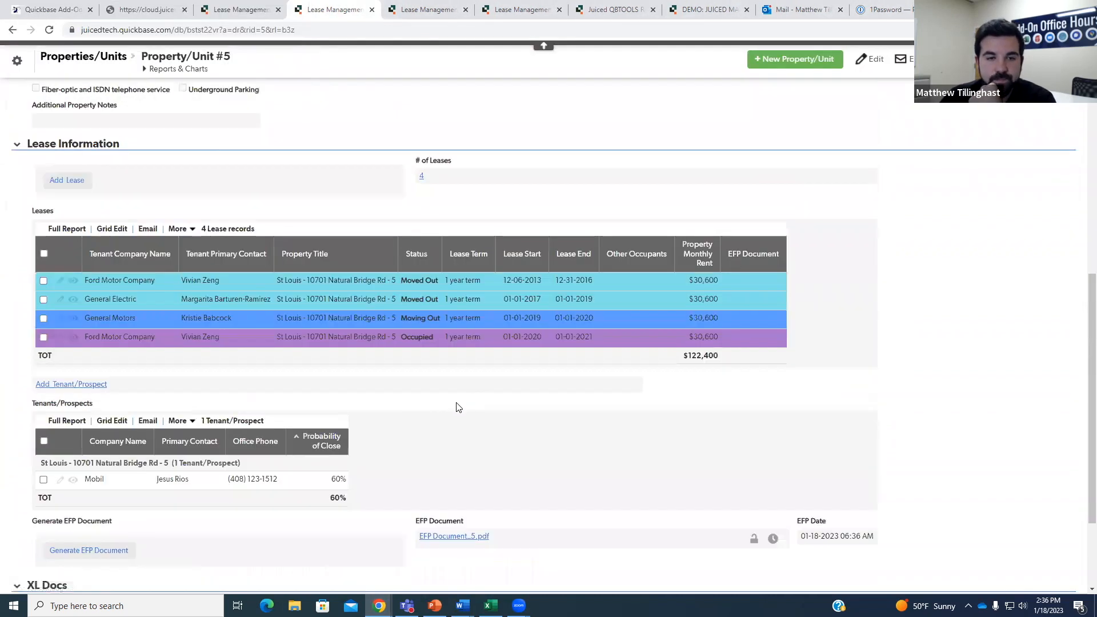
scroll(458, 408, down, 3)
click(389, 483)
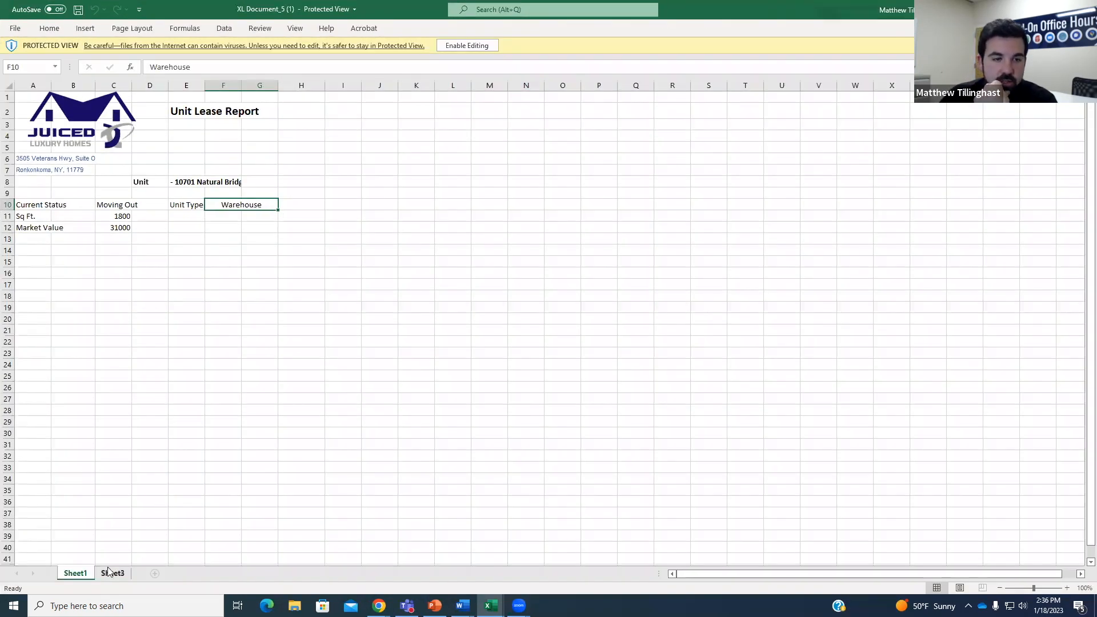
Enable editing on the downloaded workbook and review Sheet1's Unit Lease Report and Sheet3.
click(120, 574)
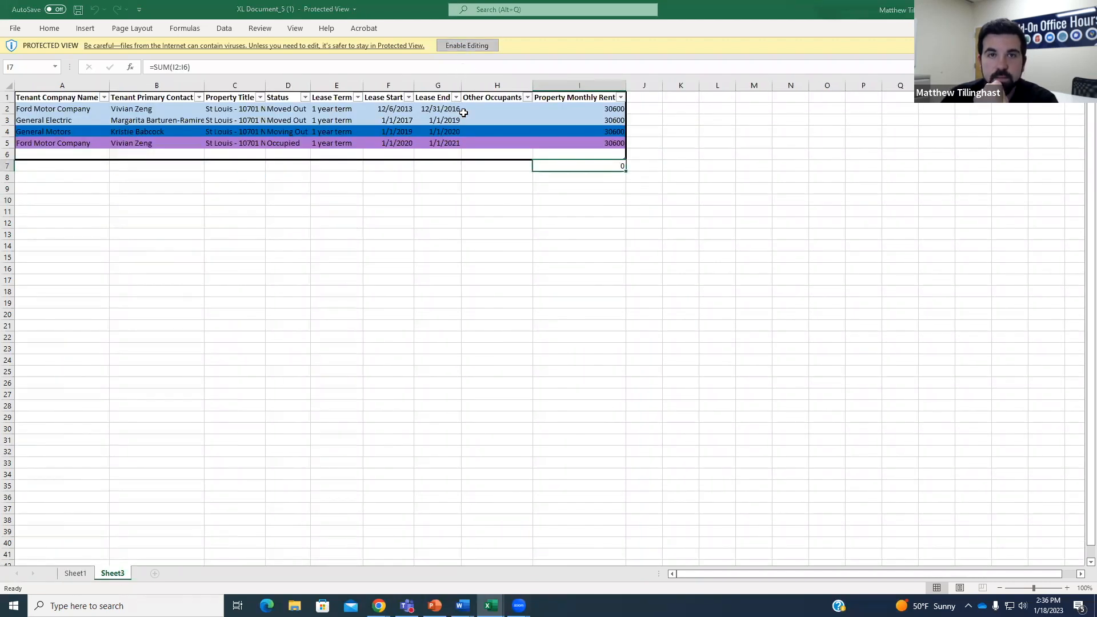
click(467, 45)
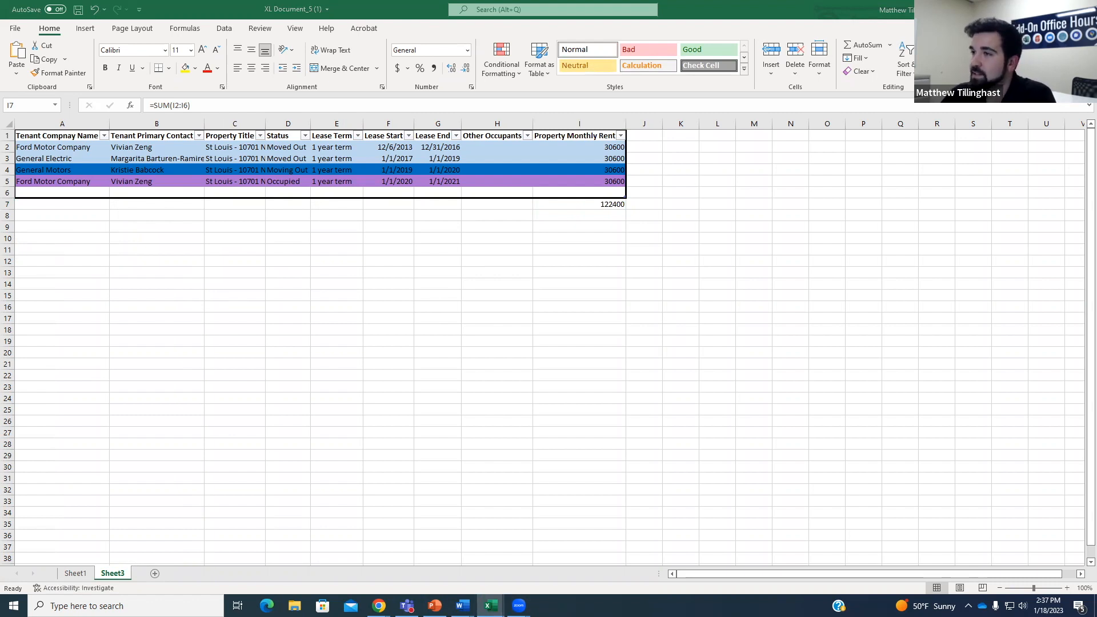
click(85, 573)
click(223, 220)
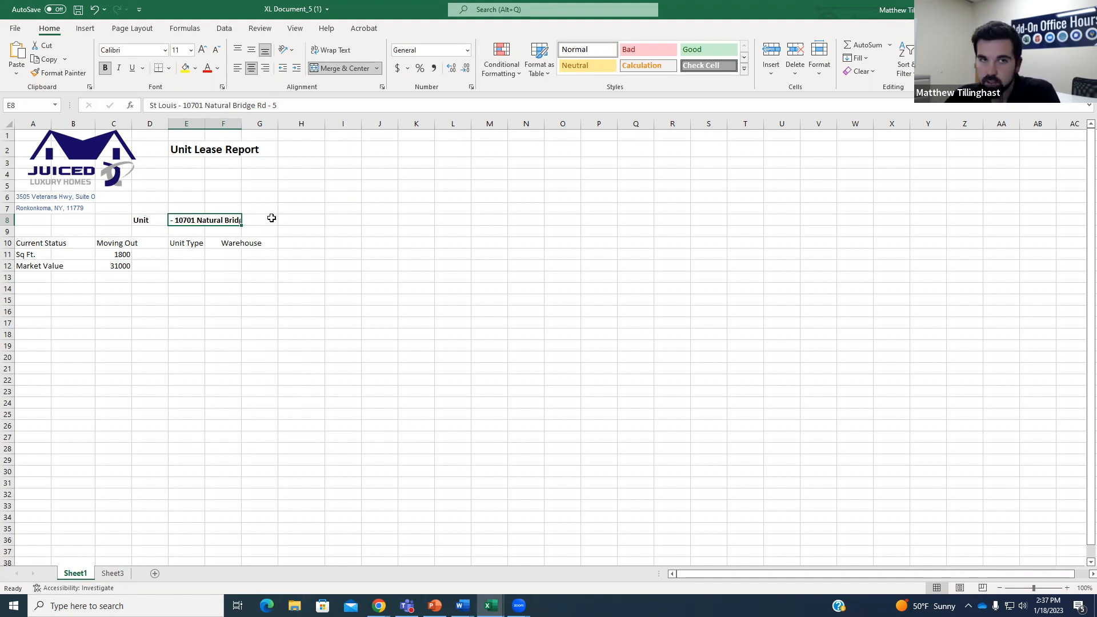
click(114, 573)
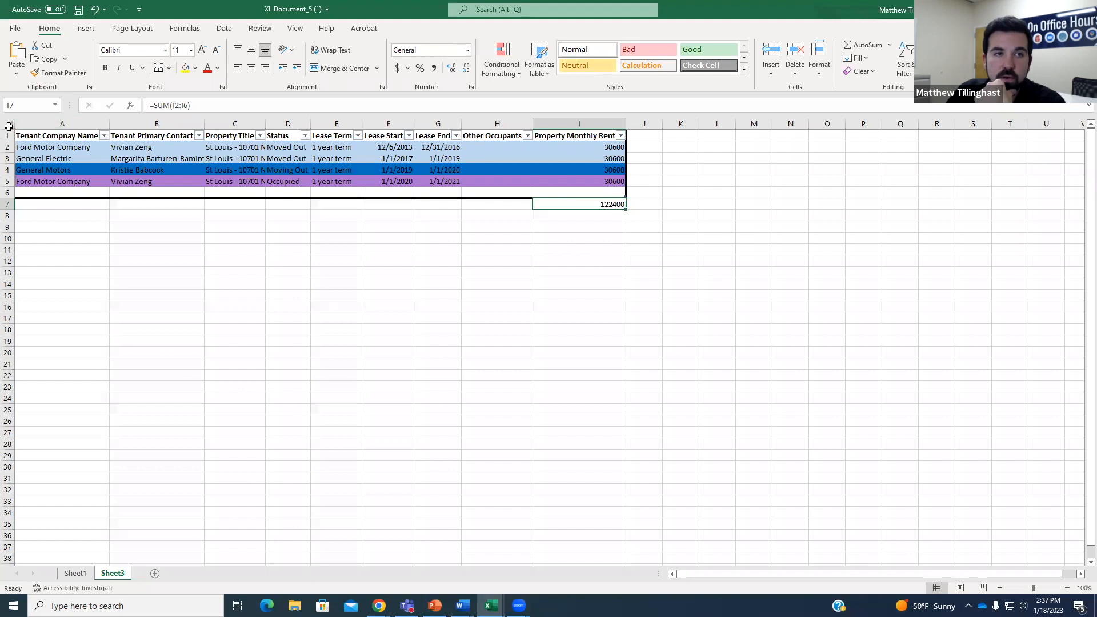
AutoFit all Sheet3 columns, showing 4 leases at 30600 totalling 122400.
click(10, 124)
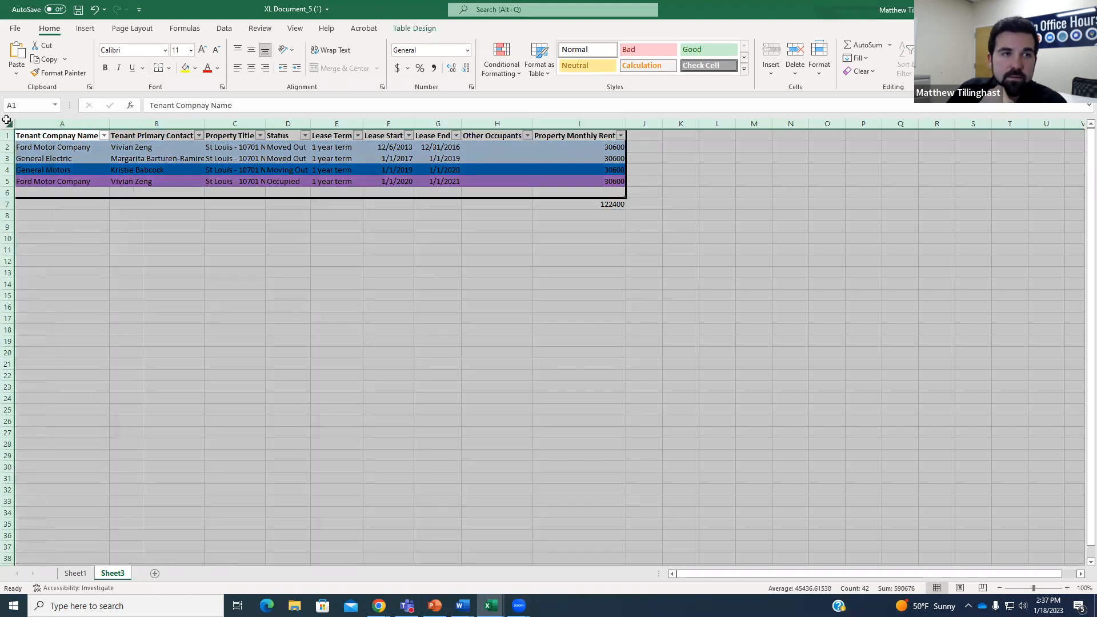
double_click(109, 123)
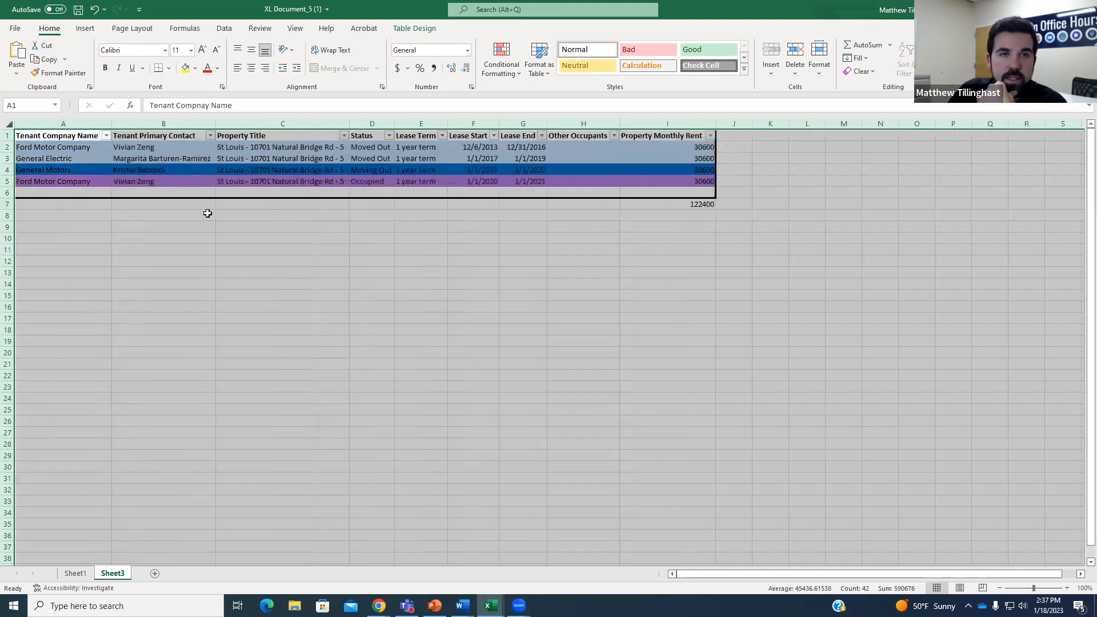
click(292, 231)
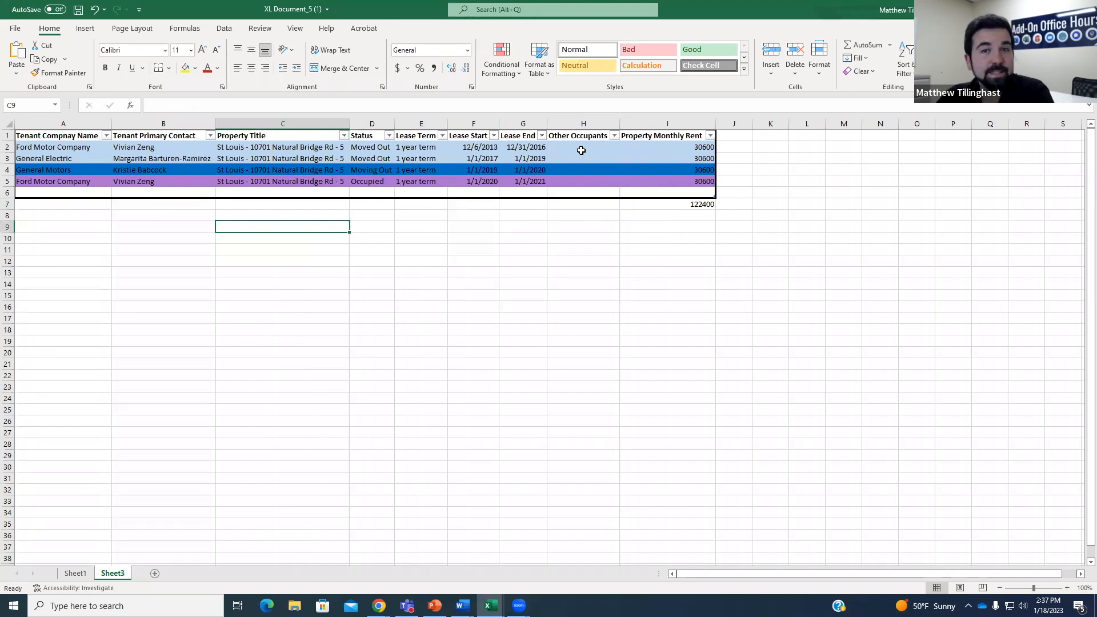
click(580, 148)
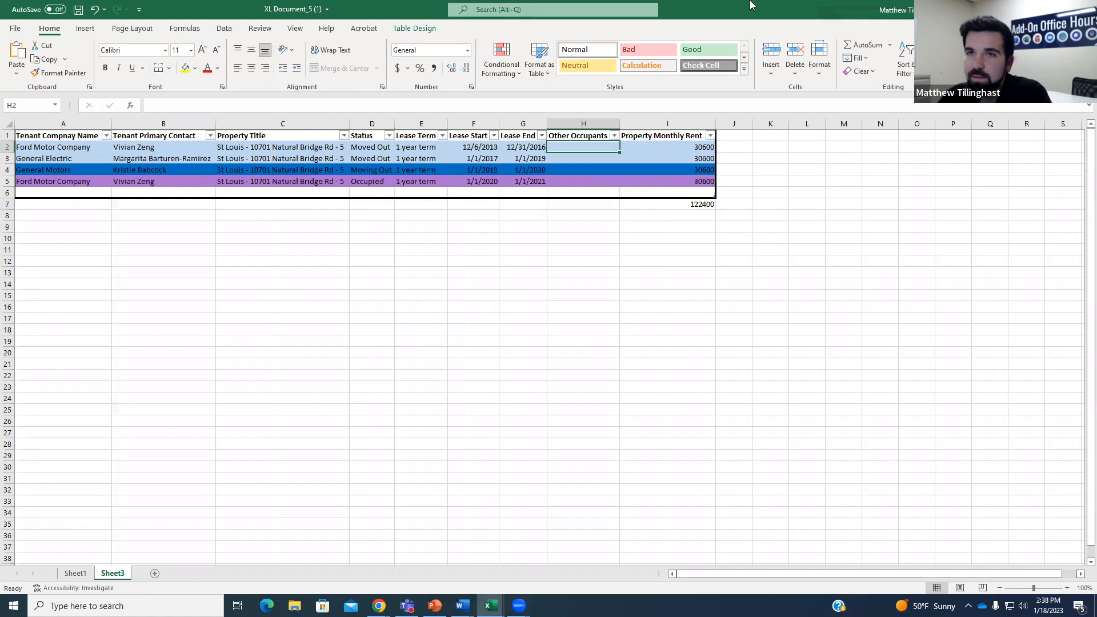
Compare against the Quickbase Property/Unit #5 record, then bring Excel back showing all columns.
click(1030, 10)
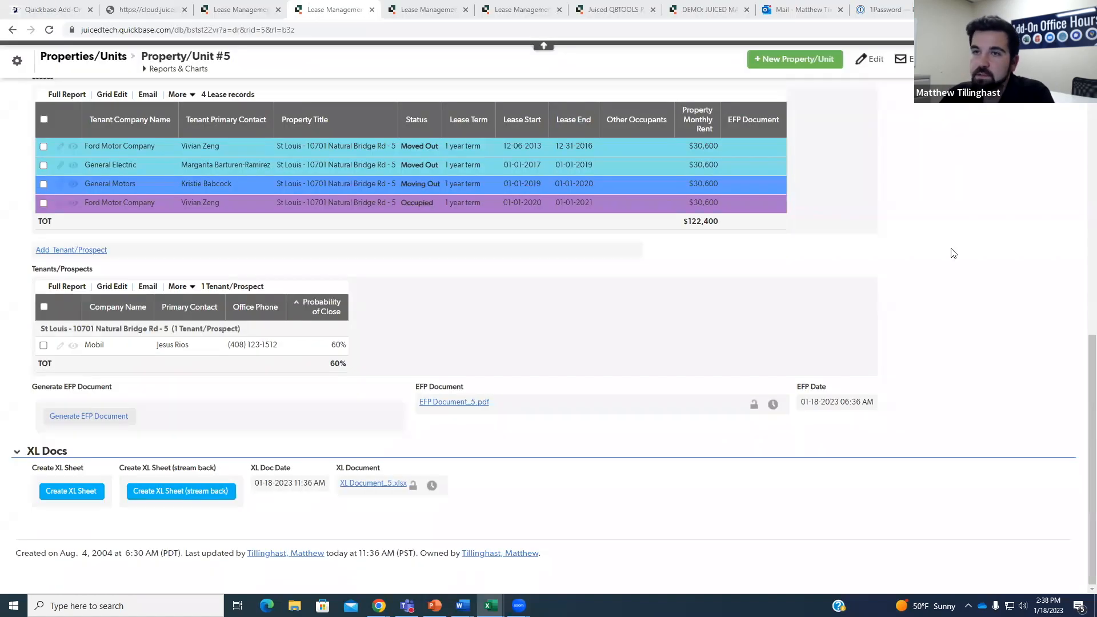
scroll(605, 274, up, 2)
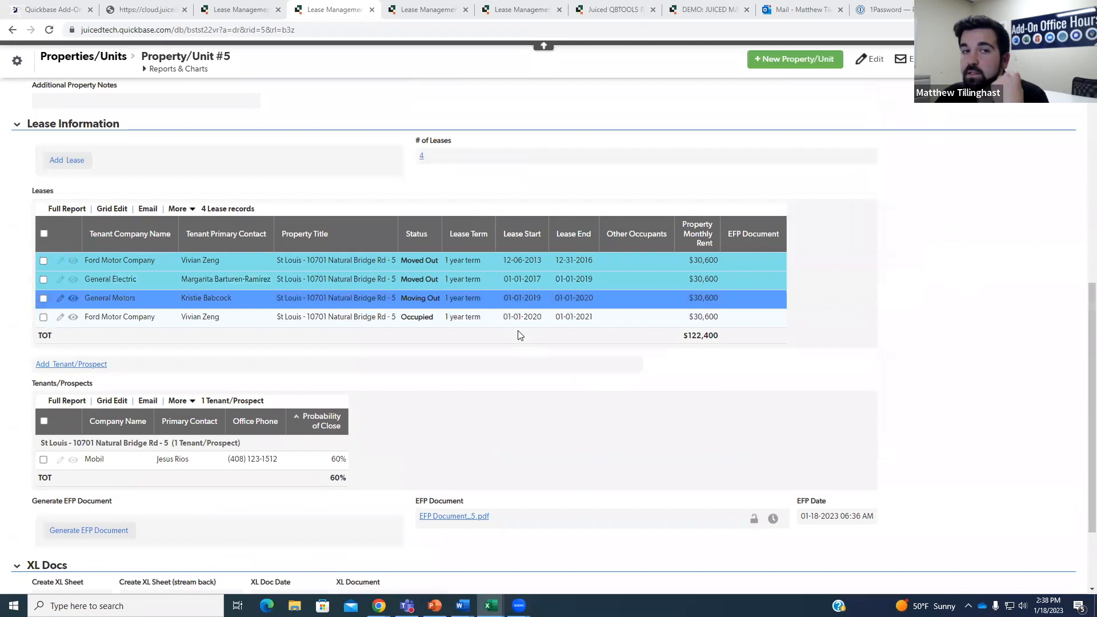
scroll(527, 326, up, 1)
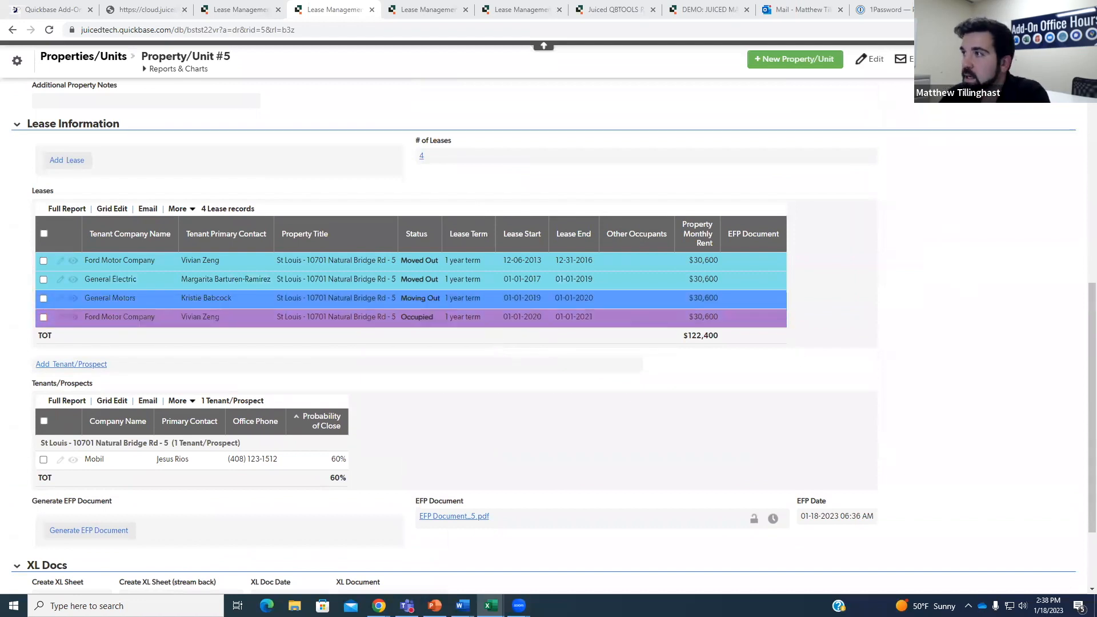
key(alt+Tab)
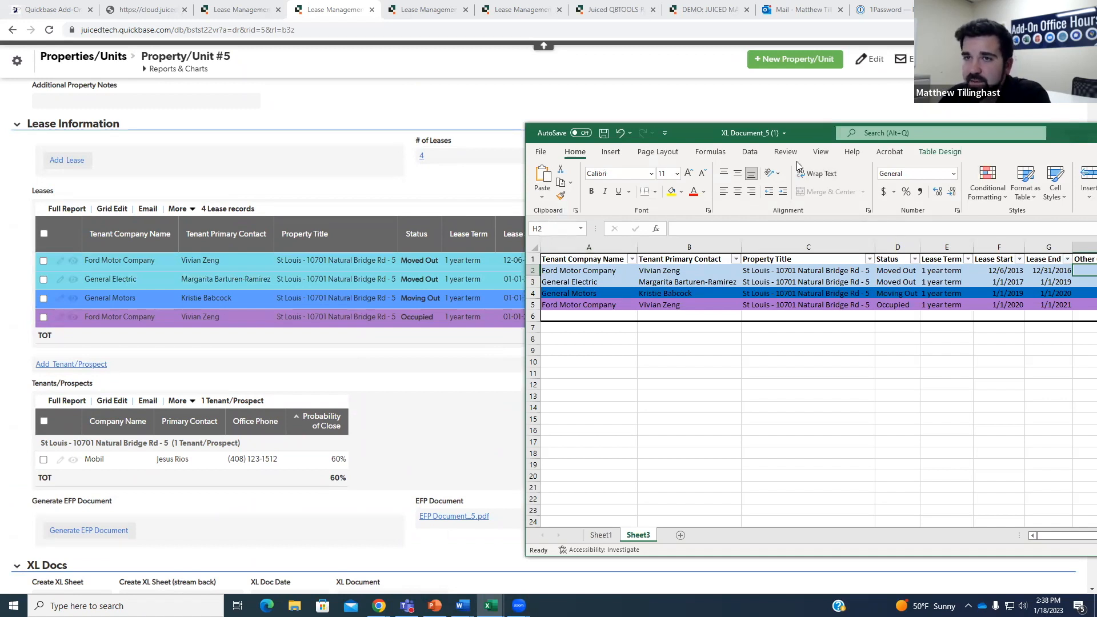
drag(800, 133, 497, 86)
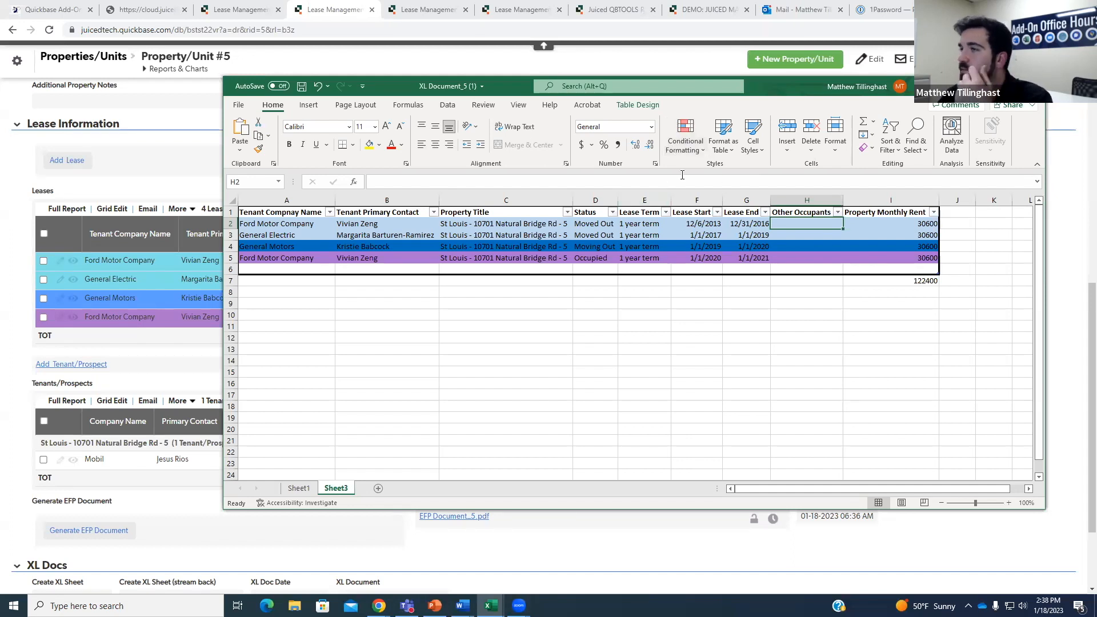
Inspect the Moved Out conditional formatting rule in Manage Rules, cancelling without changes.
click(696, 143)
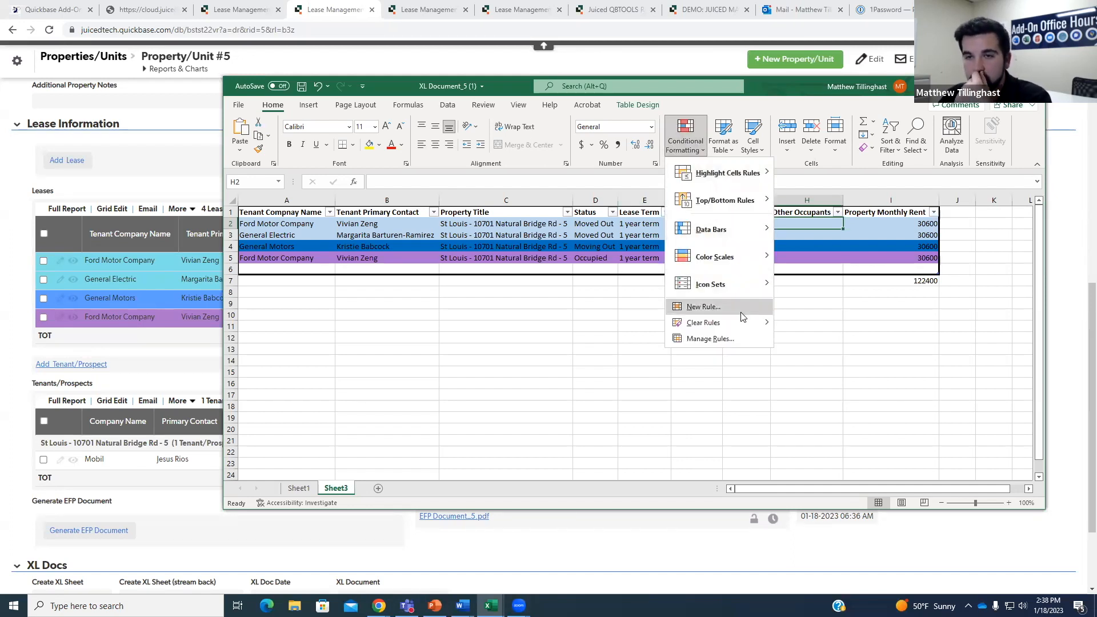
click(727, 341)
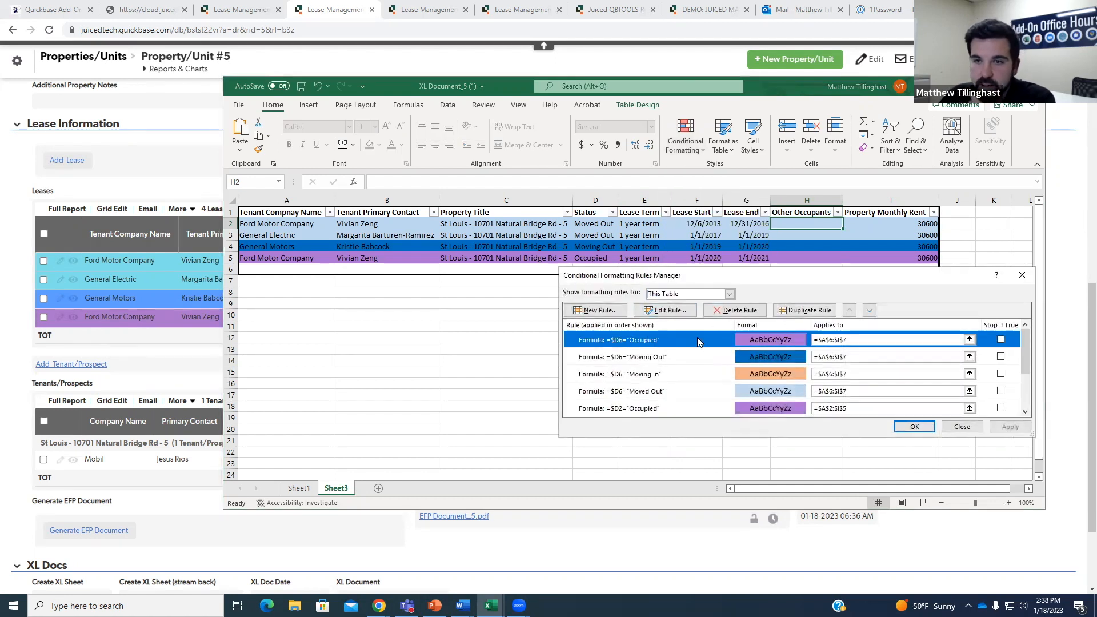
click(702, 391)
click(667, 312)
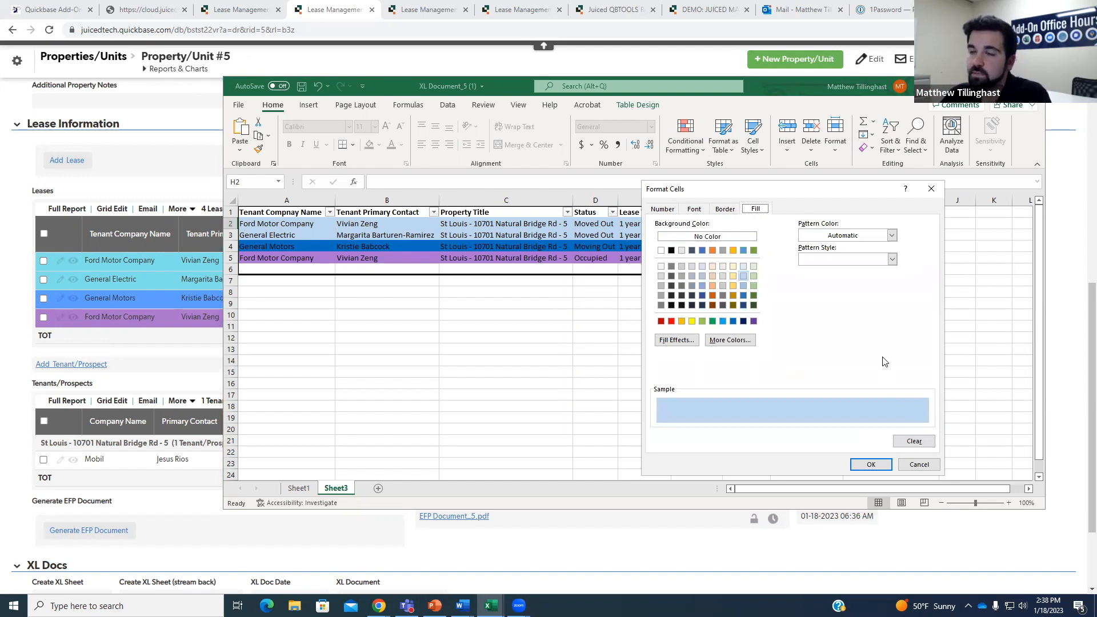
click(921, 465)
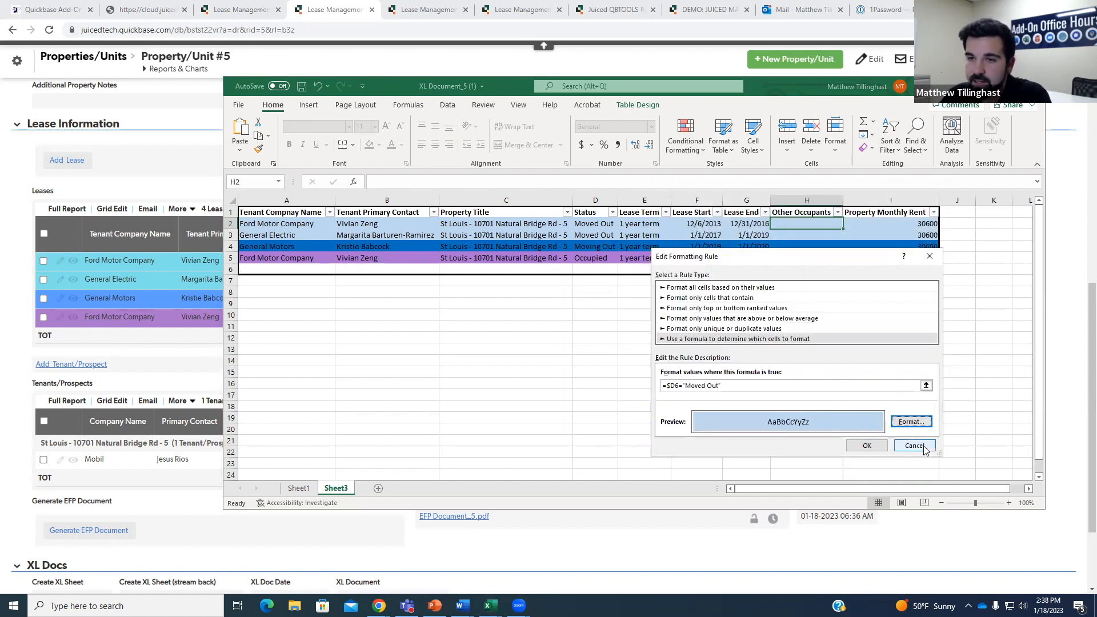
click(915, 446)
click(966, 428)
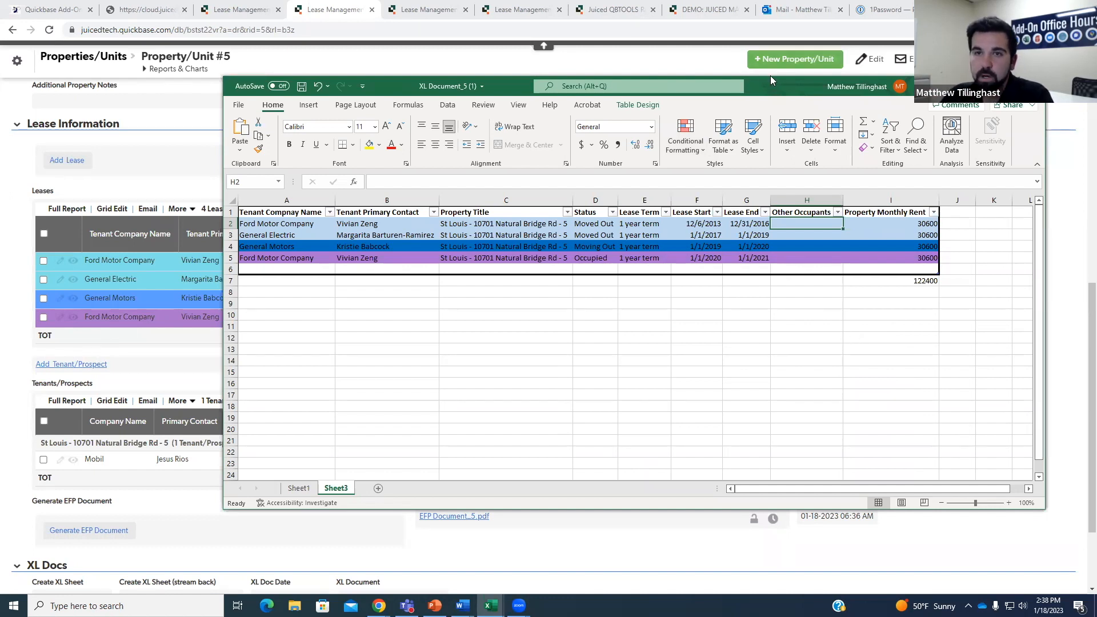
Reposition and minimize Excel to reveal the Quickbase Property/Unit #5 leases.
drag(770, 77, 744, 58)
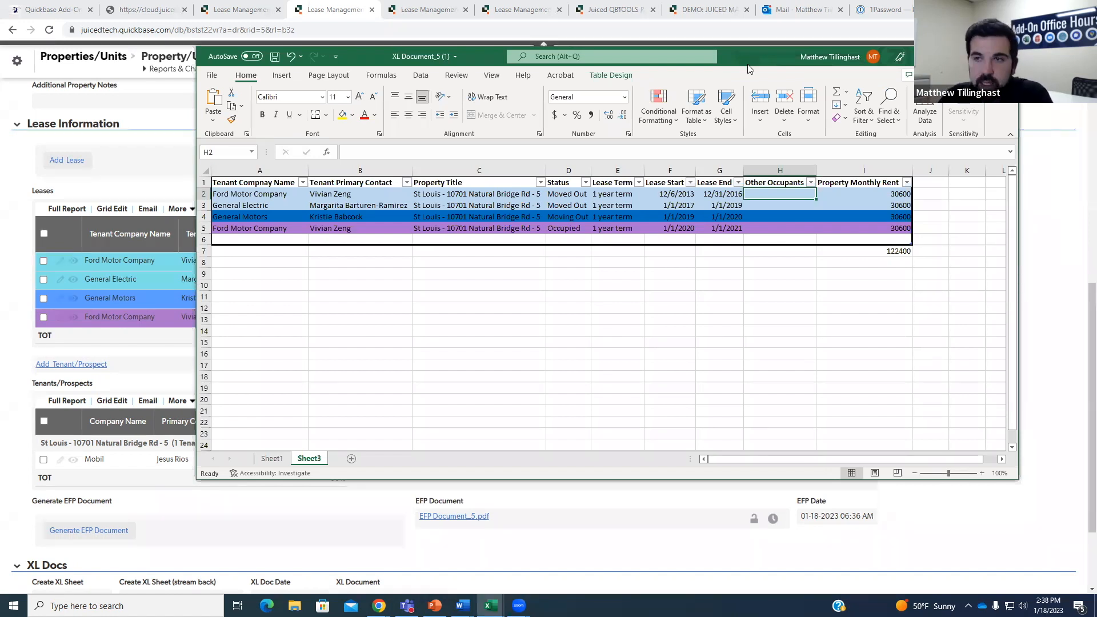
drag(750, 68, 808, 110)
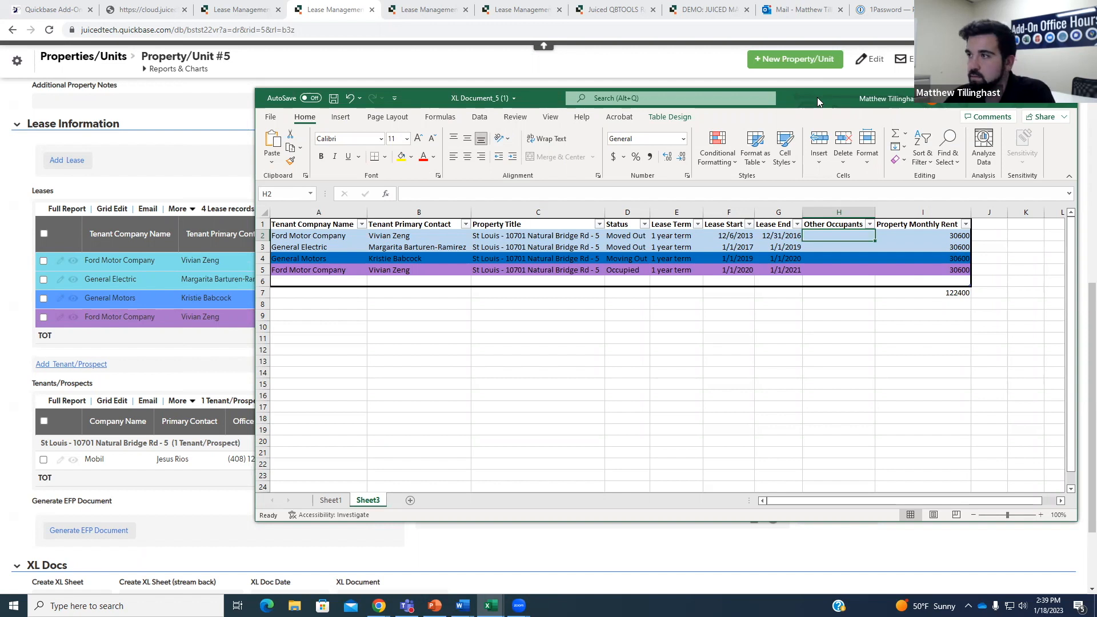
click(1011, 96)
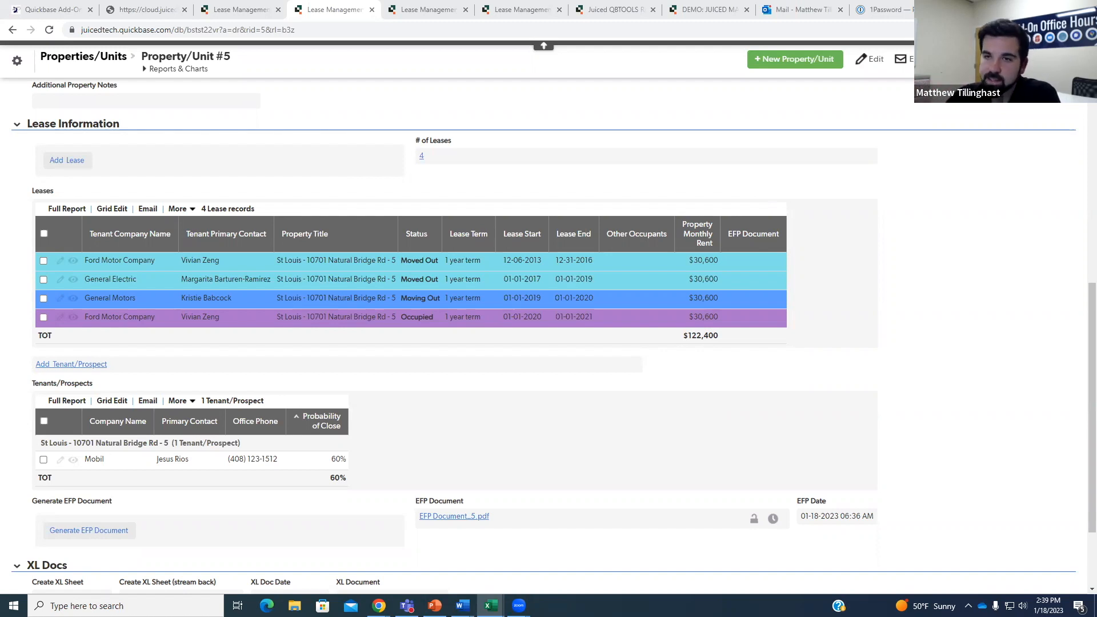
Scroll to Property/Unit #5's XL Docs section, then move to the Juiced XL Docs add-on page.
scroll(958, 311, down, 2)
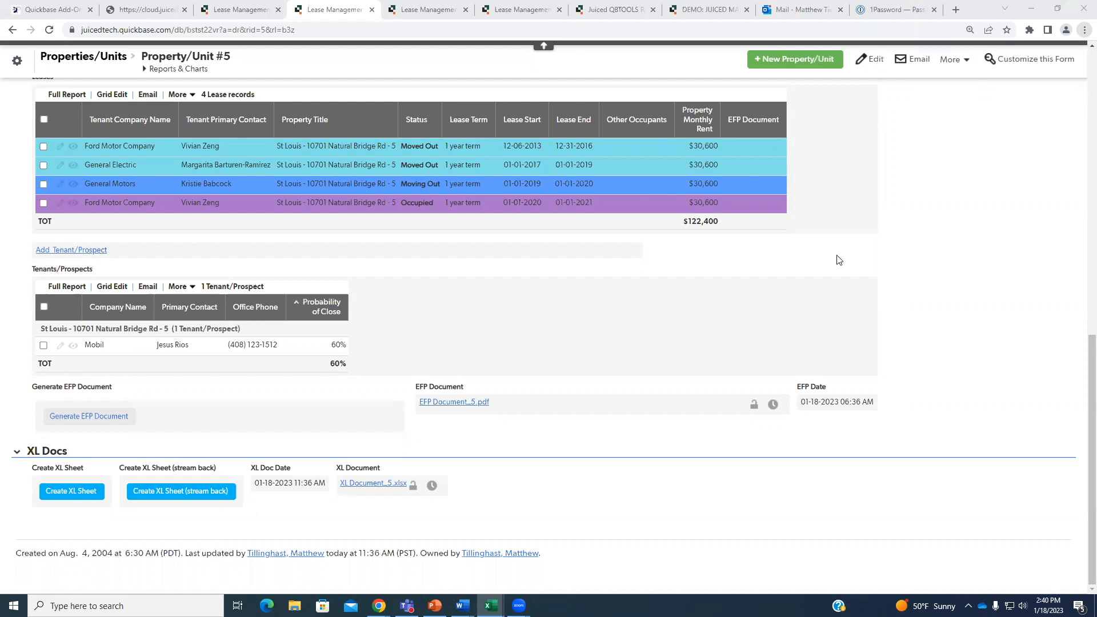
click(147, 9)
Start XL Docs setup for another table in the Juiced Technologies portal.
scroll(483, 320, up, 10)
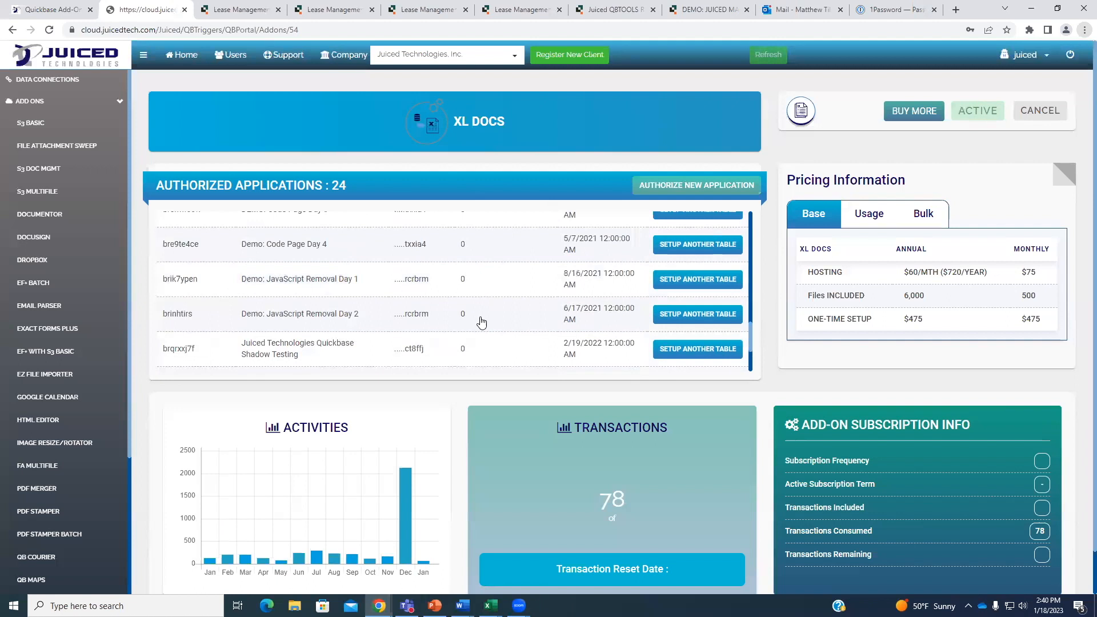
scroll(435, 297, up, 2)
click(727, 255)
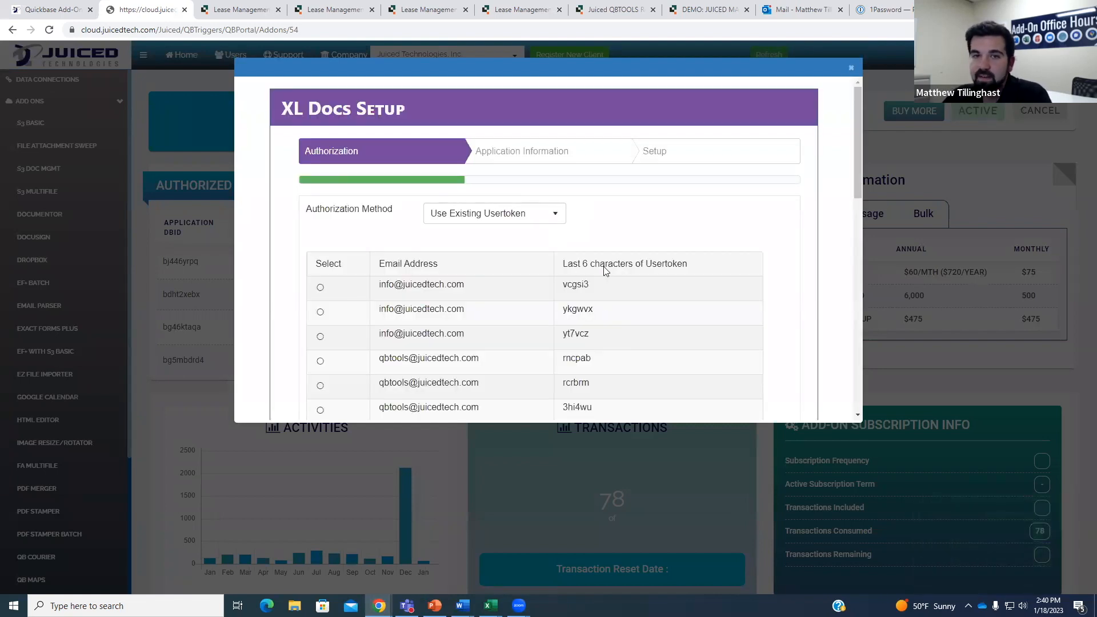
scroll(594, 252, down, 2)
scroll(558, 250, down, 2)
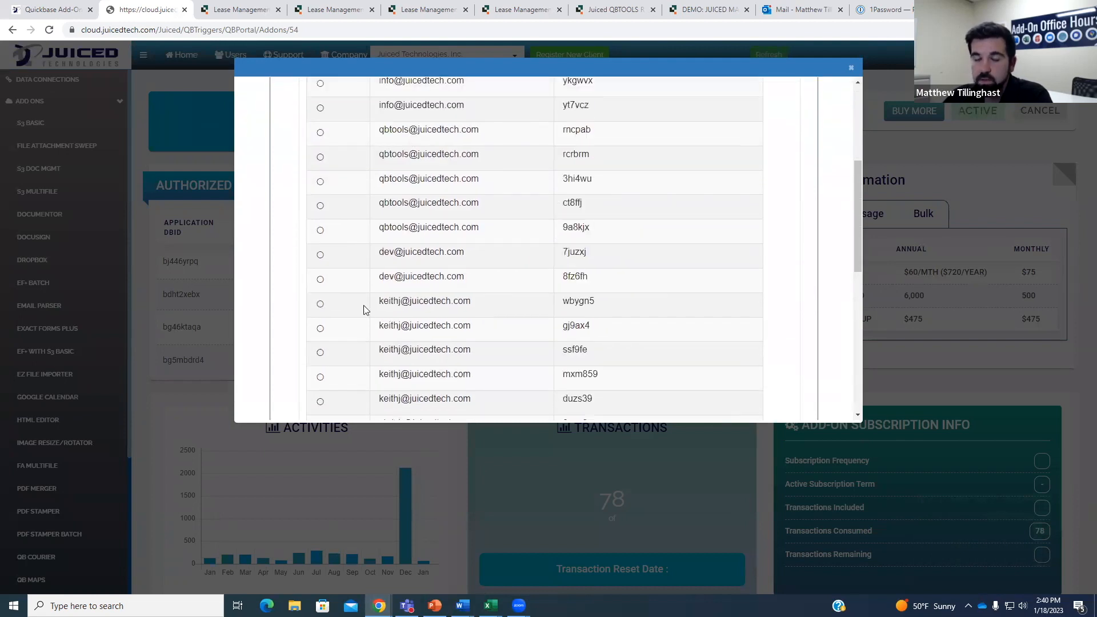
scroll(558, 213, down, 3)
scroll(544, 352, down, 1)
scroll(432, 218, up, 8)
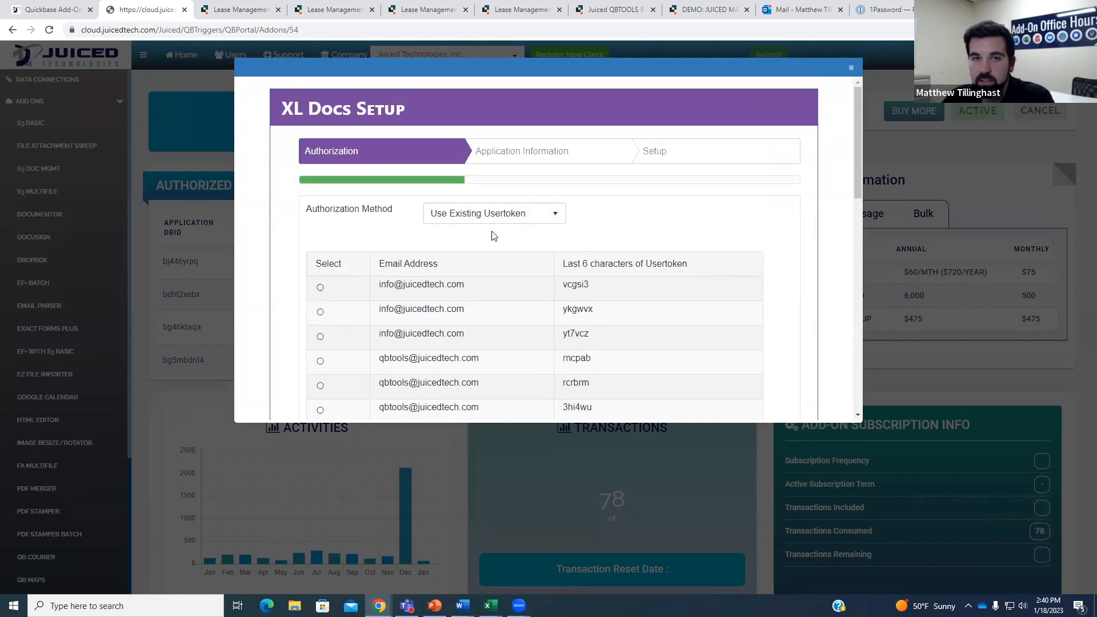
Set Authorization Method to Enter a New Usertoken, then return to Document Template #7.
click(509, 218)
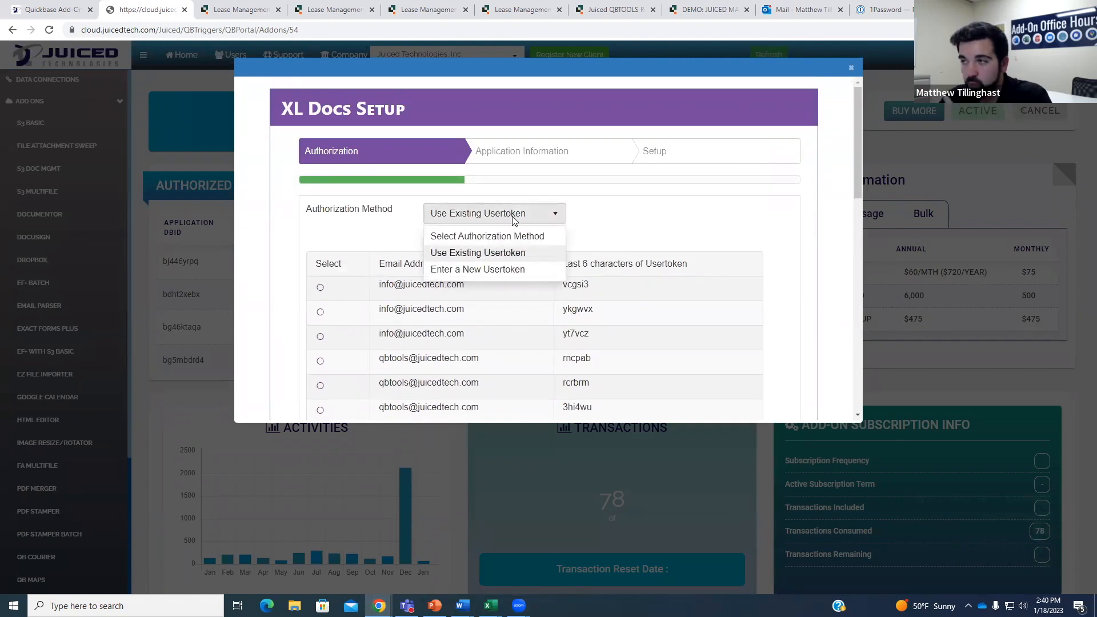
click(502, 270)
click(516, 253)
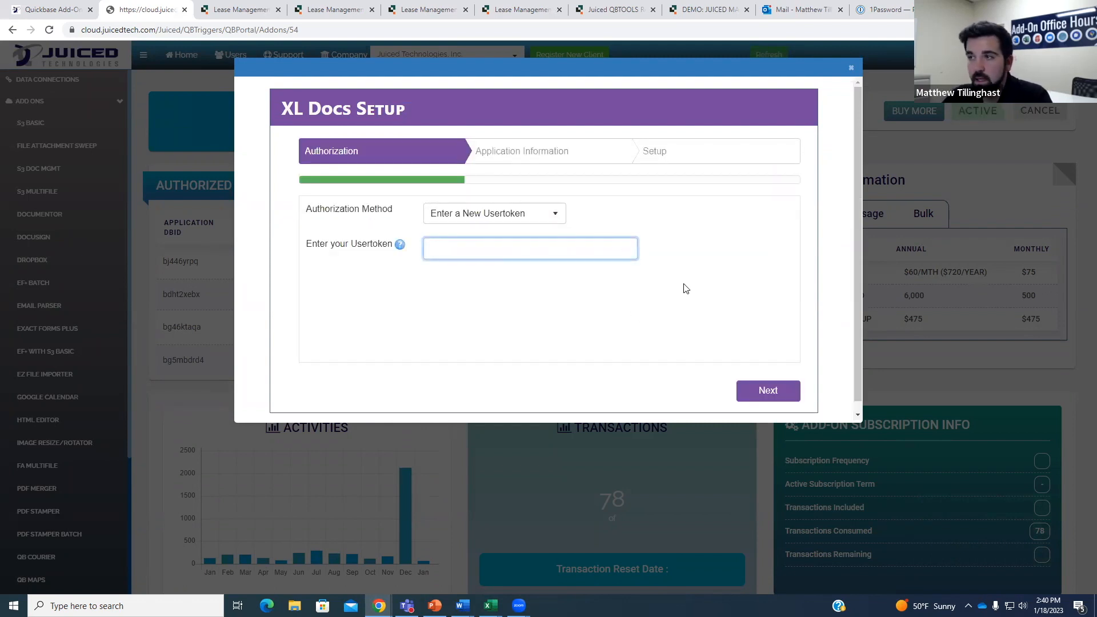
click(286, 7)
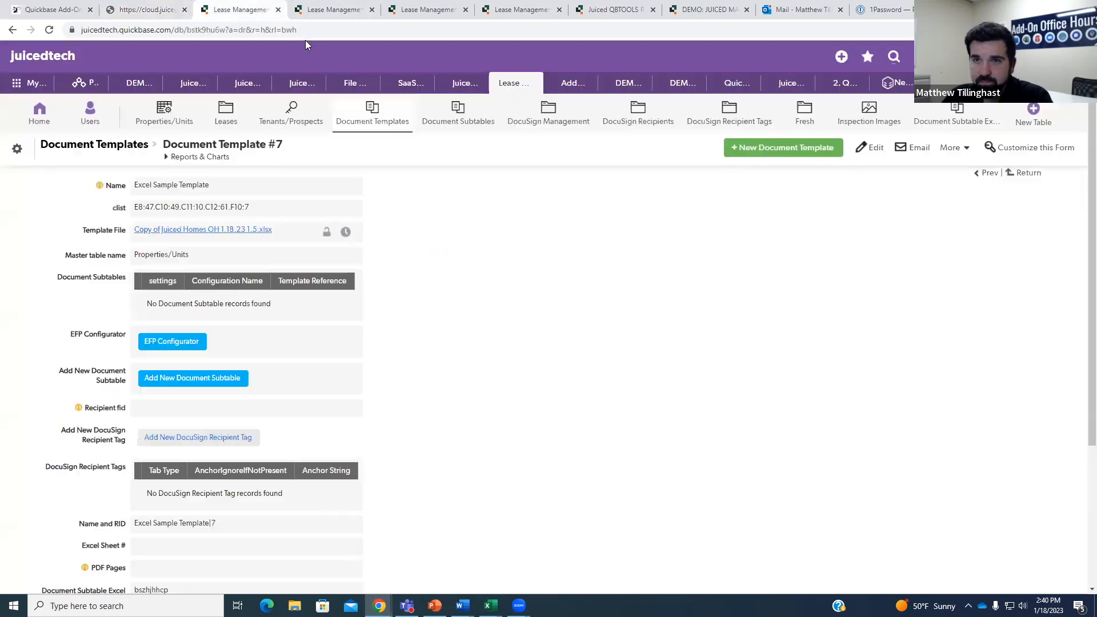
Return to the Property/Unit #5 record with its four leases totalling $122,400 and XL Docs.
click(1000, 56)
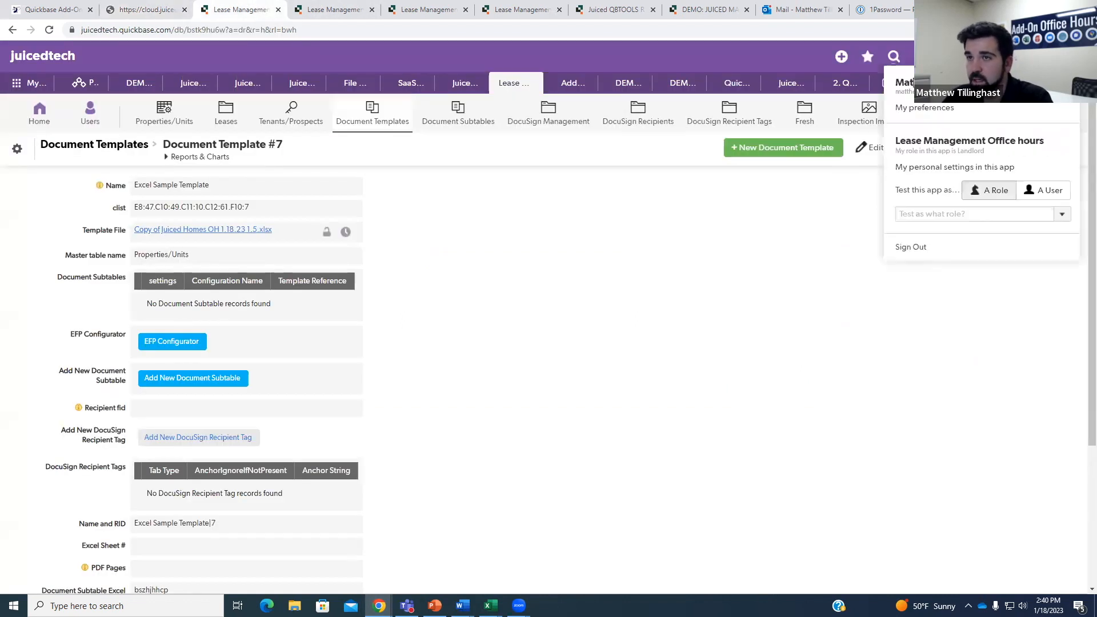
click(924, 110)
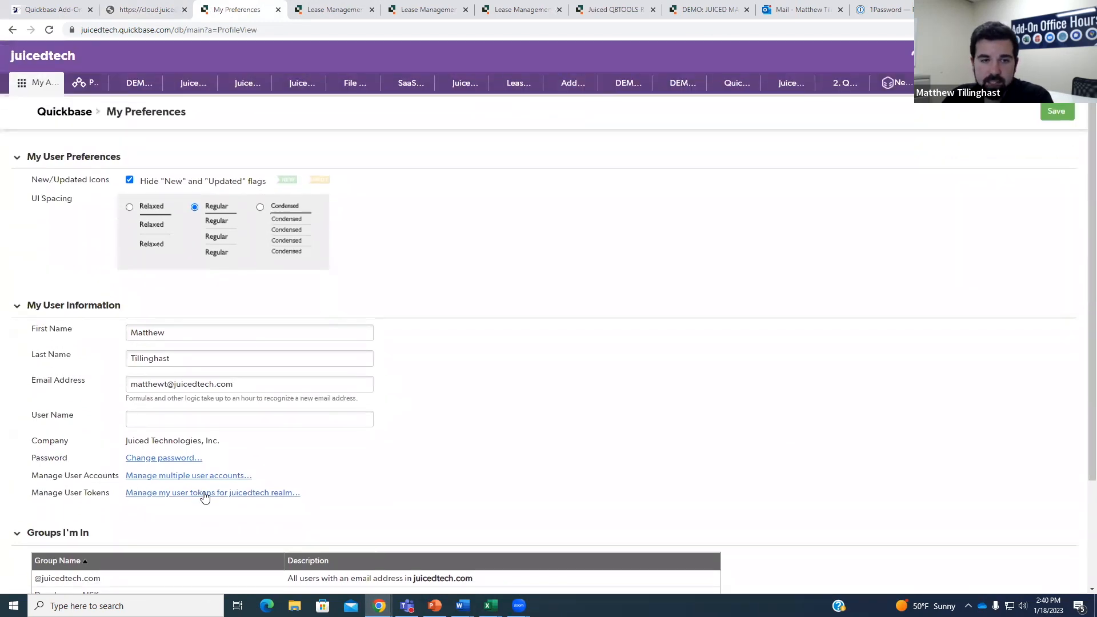
click(13, 29)
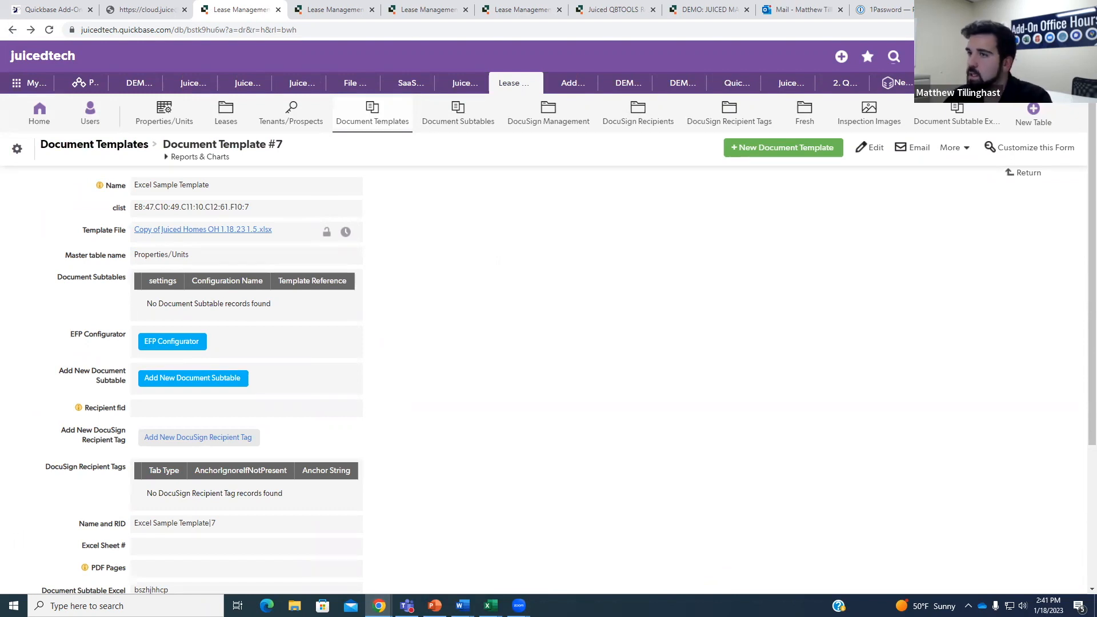
key(ctrl+Tab)
scroll(523, 289, up, 1)
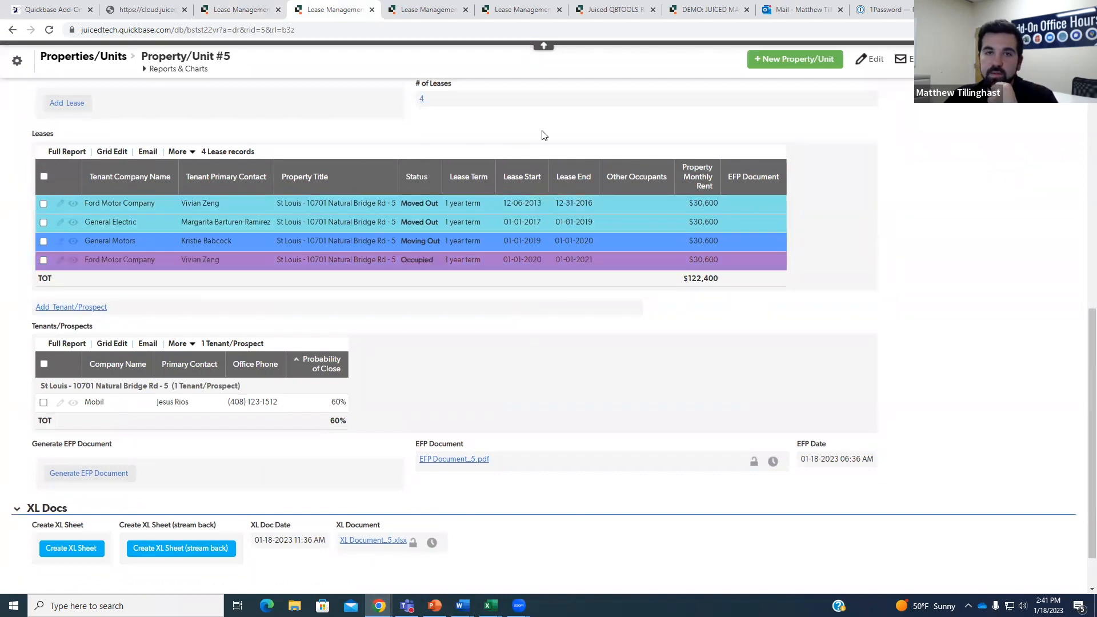
Open Document Subtable Excel #1 from Document Template #7 and put it in edit mode.
click(269, 7)
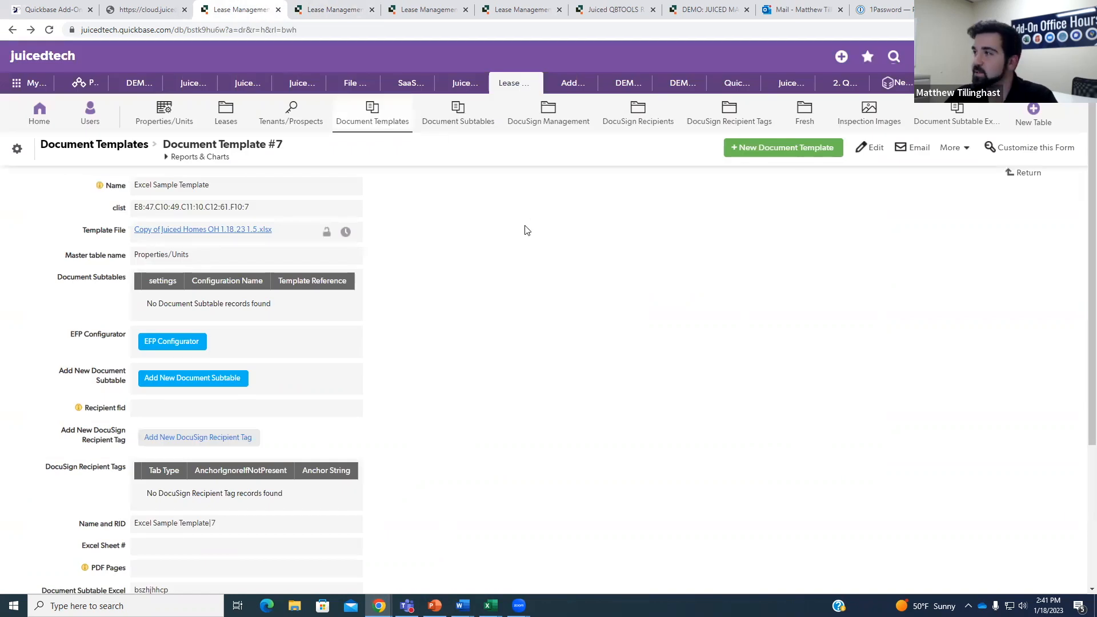
scroll(486, 243, down, 4)
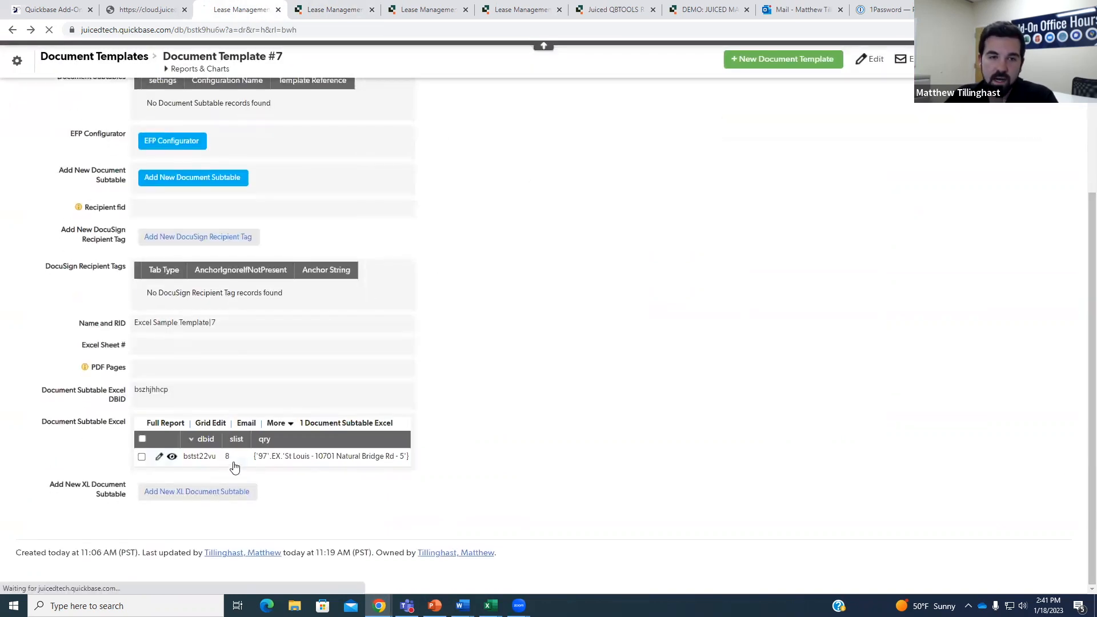
click(233, 463)
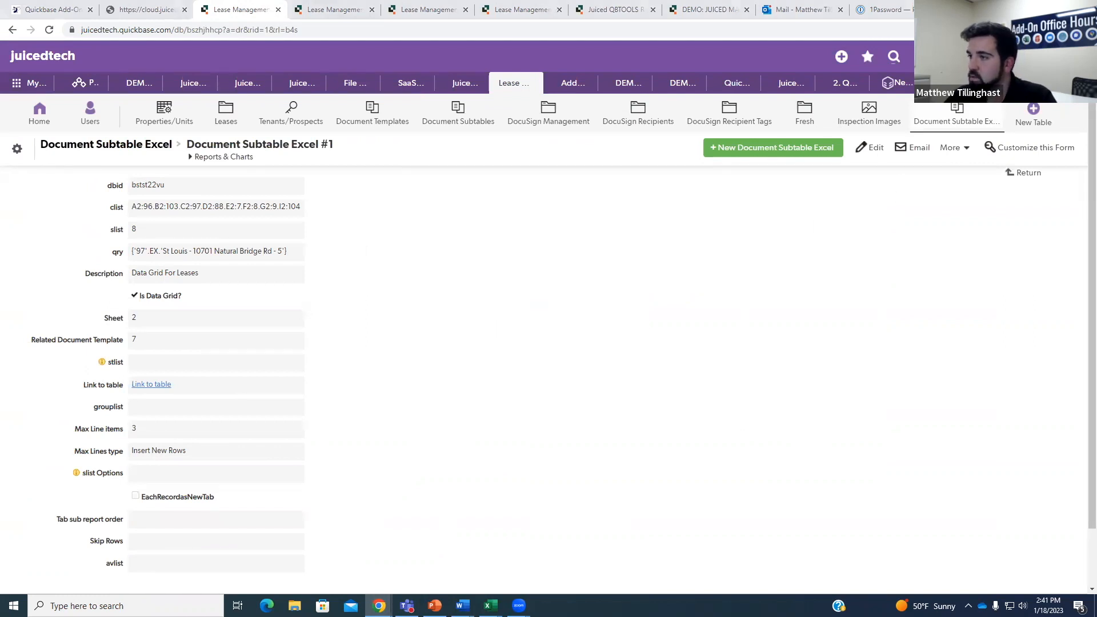
click(872, 148)
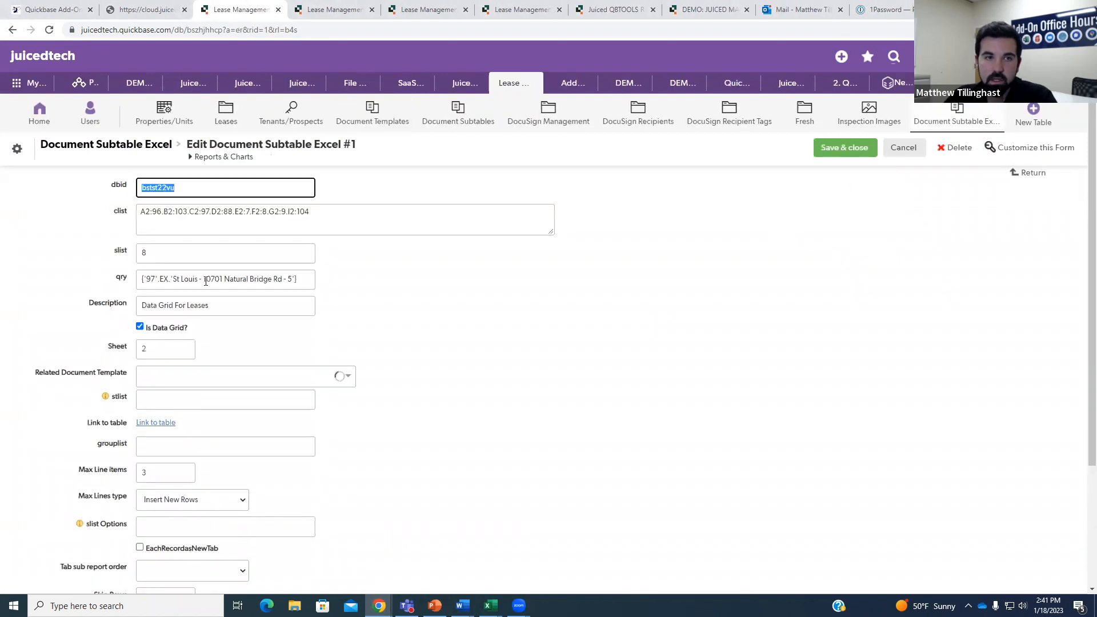
Start appending an AND clause to the end of the qry query.
click(306, 284)
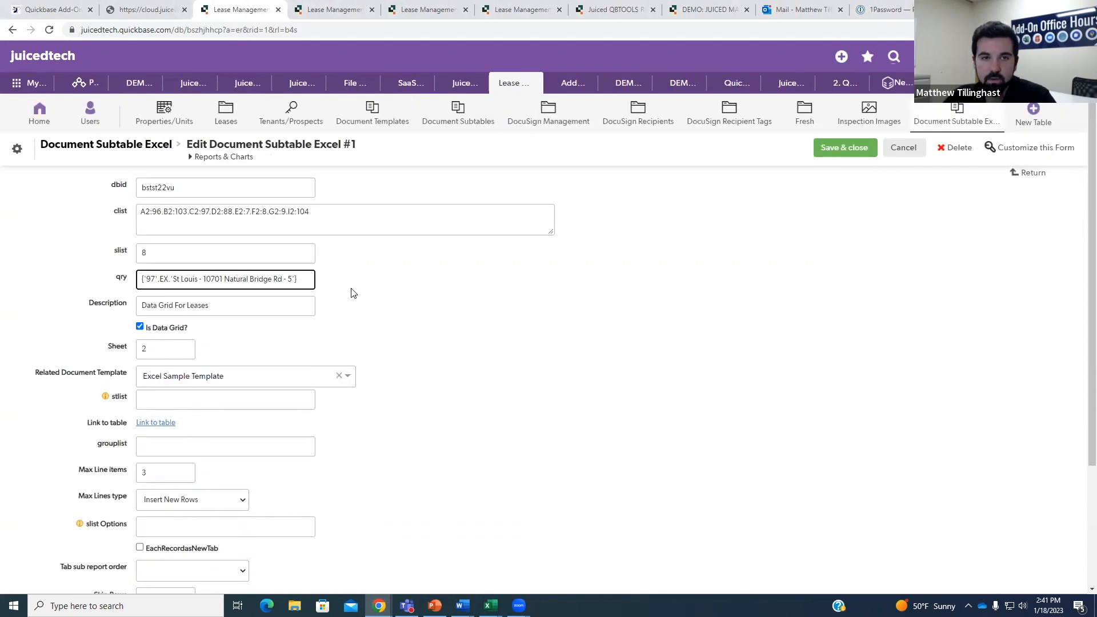
text(AND)
key(BackSpace)
key(BackSpace)
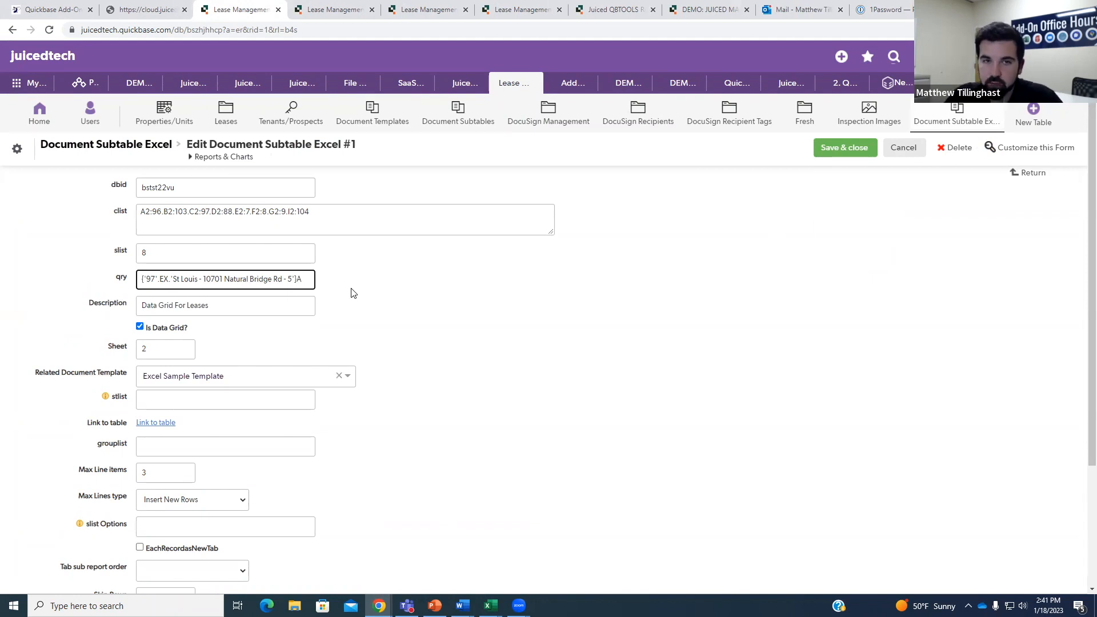
text(OR)
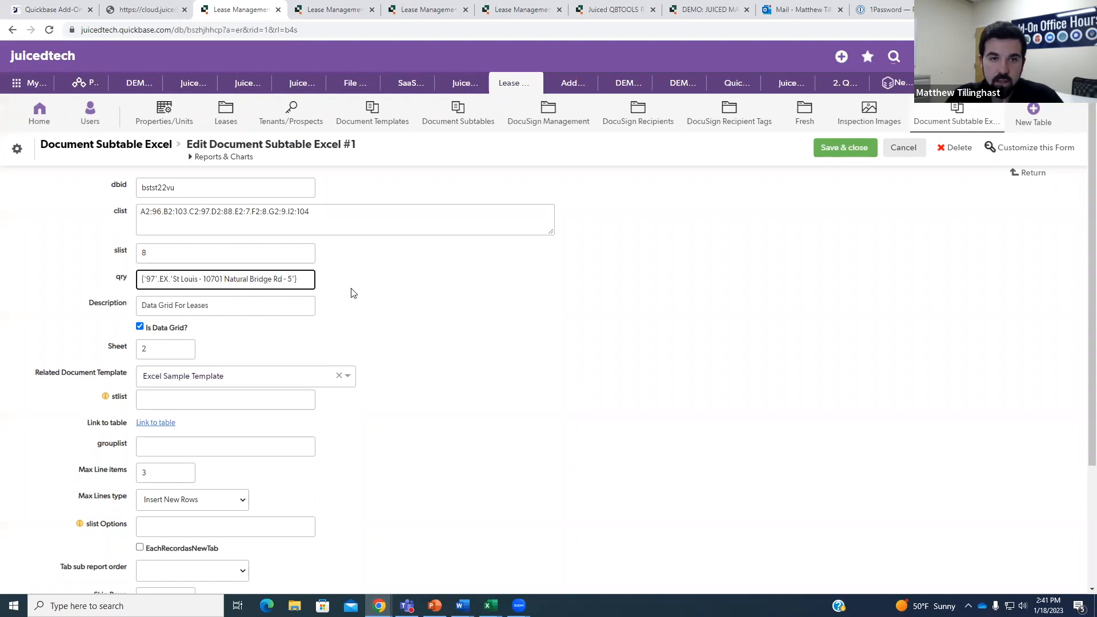
text(ND)
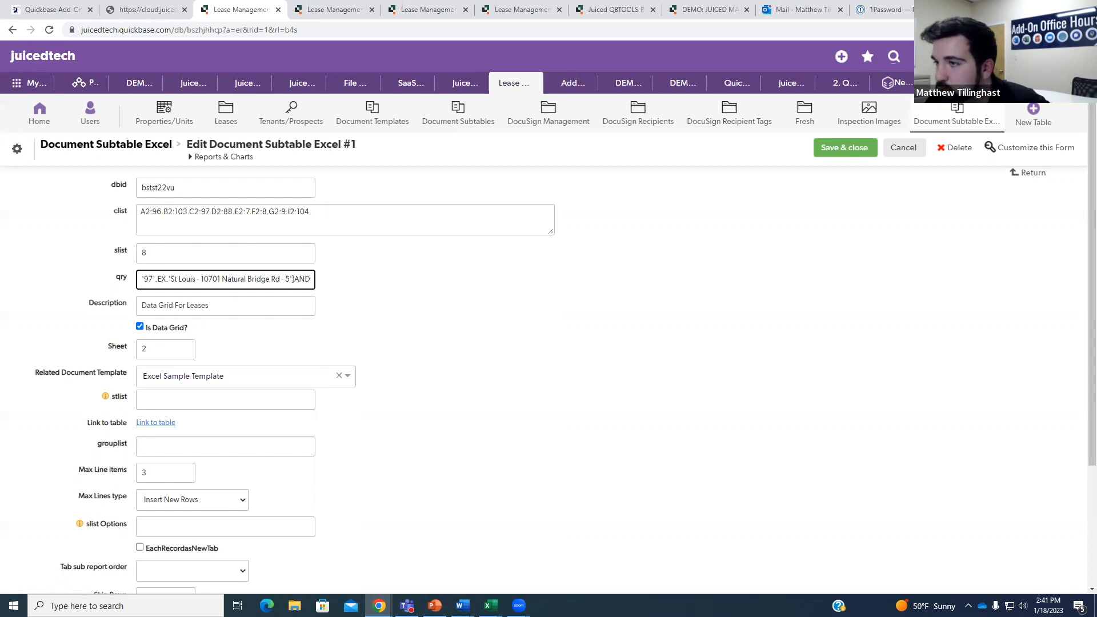
key(alt+Tab)
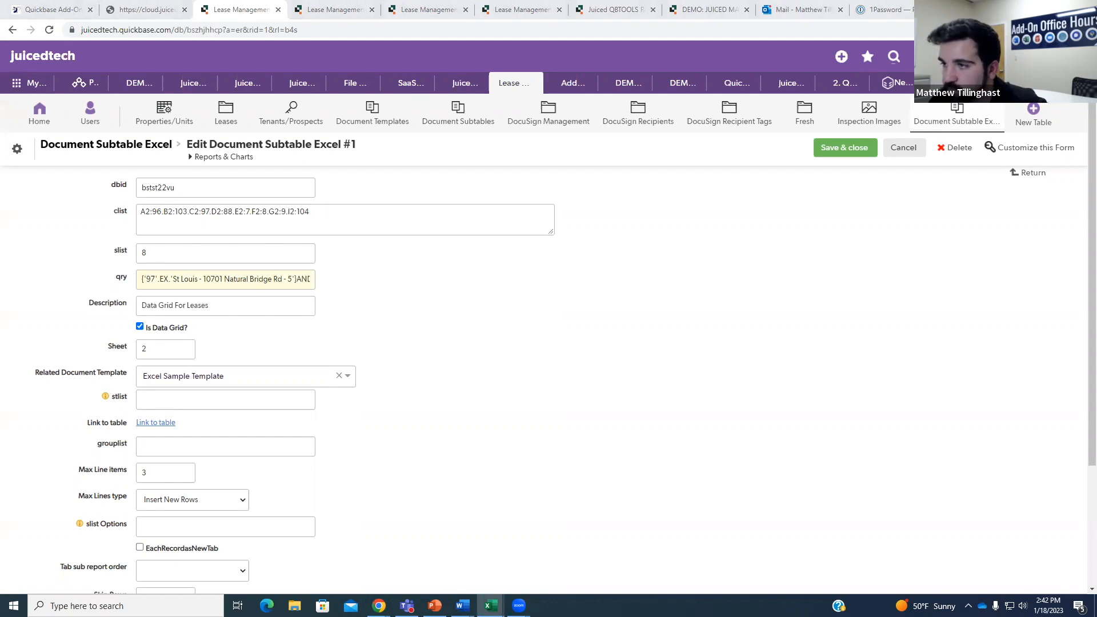
click(354, 324)
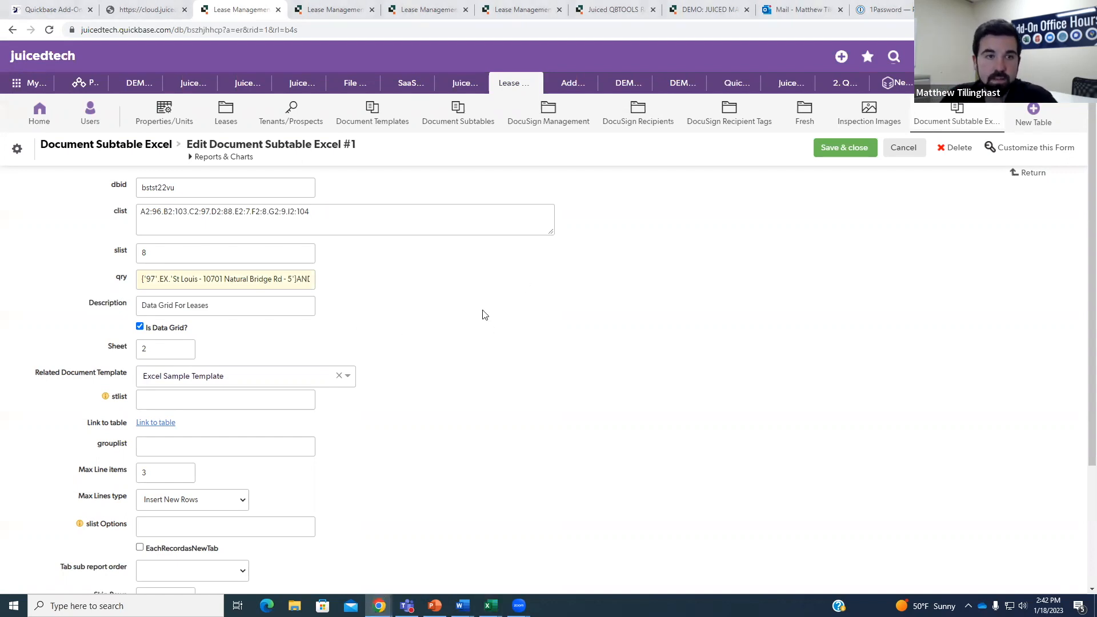
Complete the qry condition {'96'.EX.'Ford Motor Company'} after the AND.
click(313, 279)
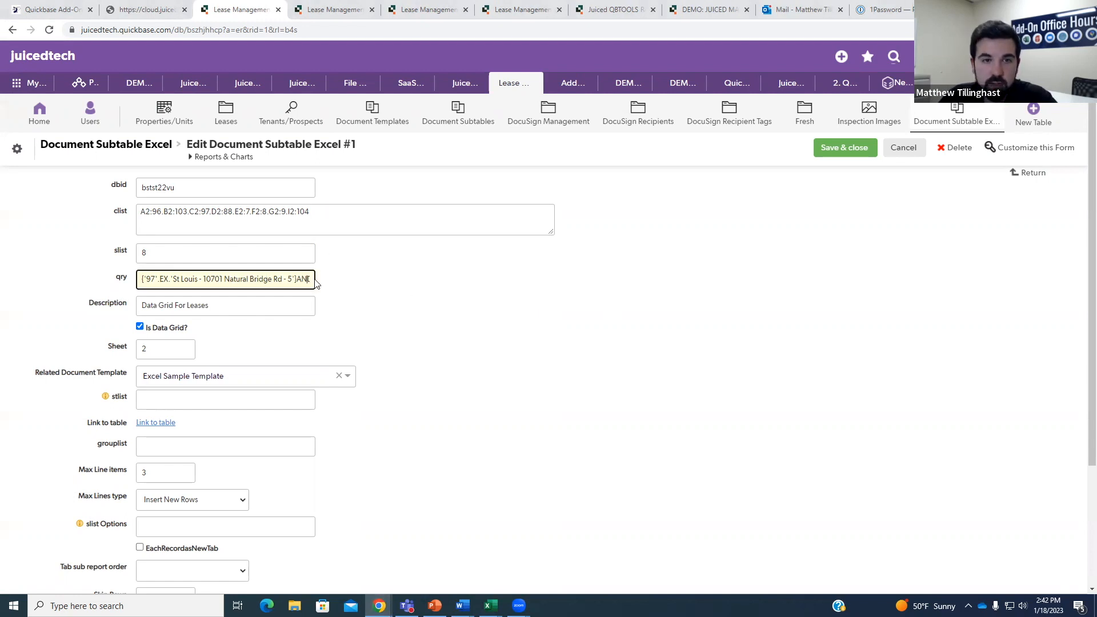
text({)
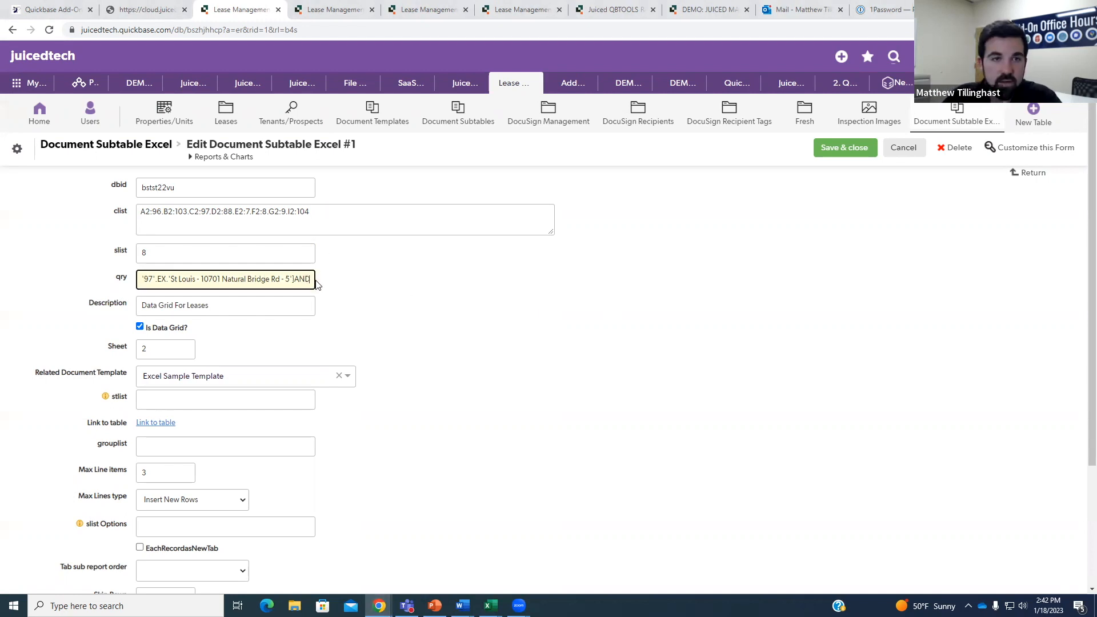
text({)
key(BackSpace)
text({)
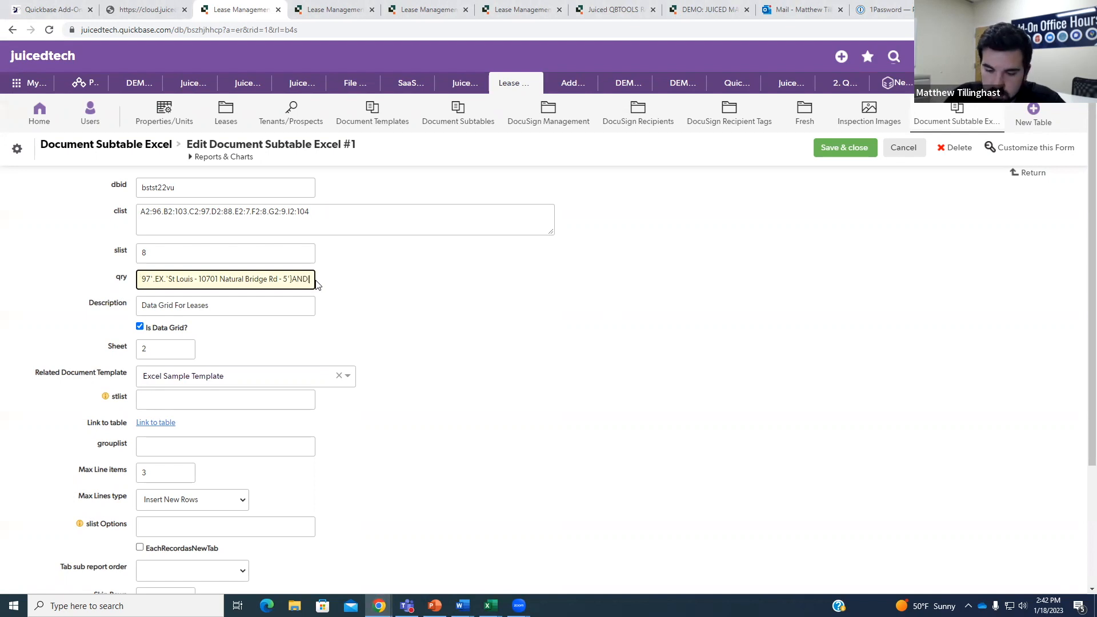
text('96')
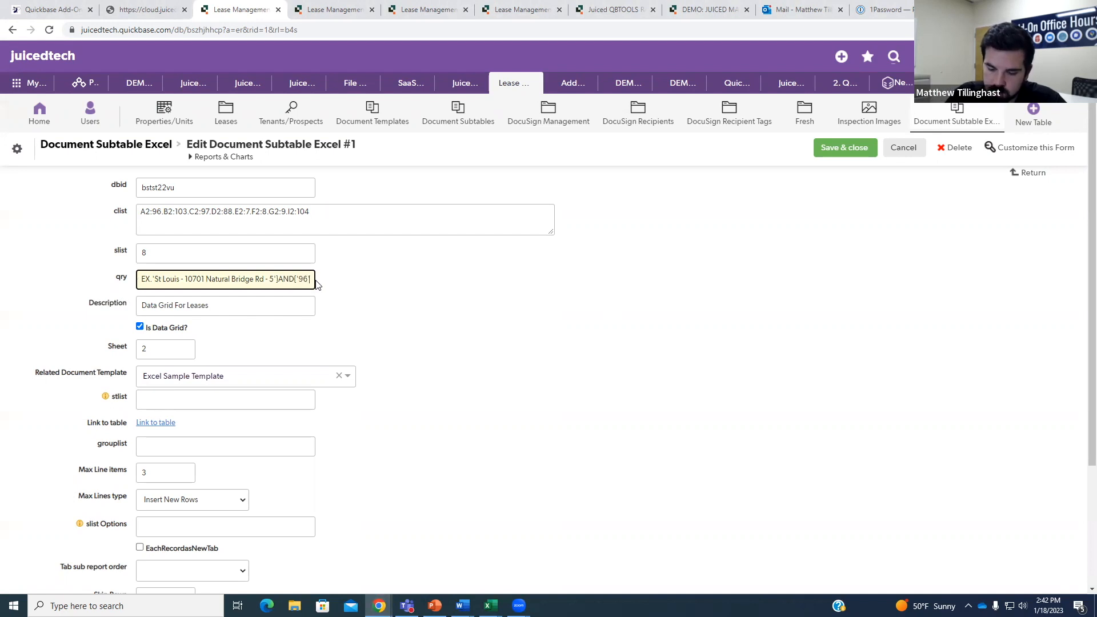
text(.EX)
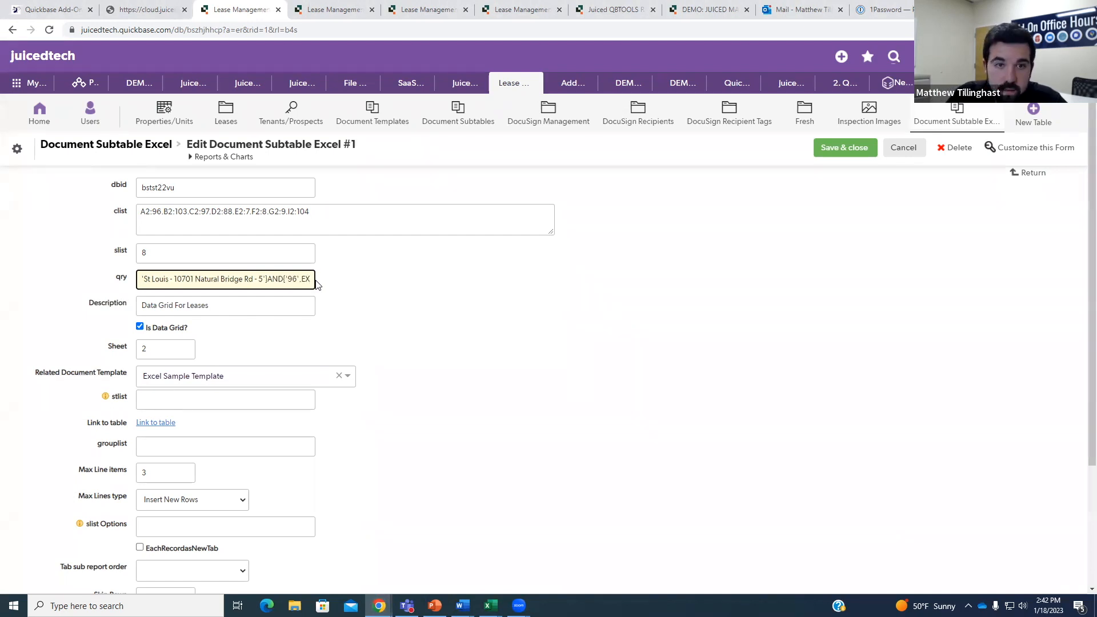
text(.)
text(Ford Motor Company)
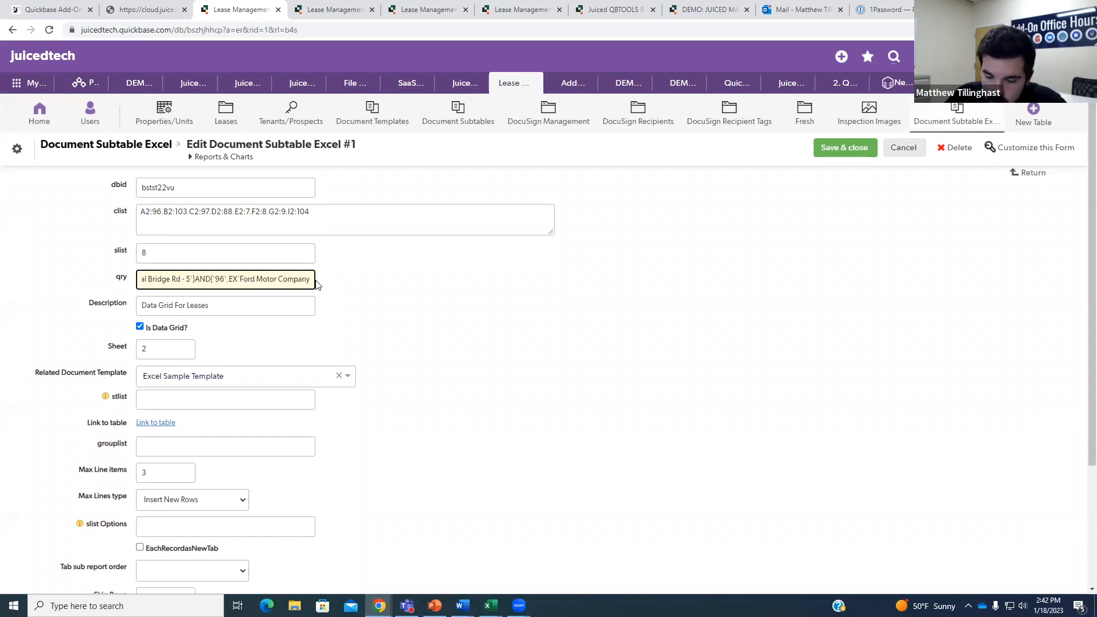
click(235, 277)
text(.)
mouse_move(303, 279)
mouse_down()
mouse_move(333, 282)
mouse_move(313, 278)
mouse_up()
click(313, 279)
text('})
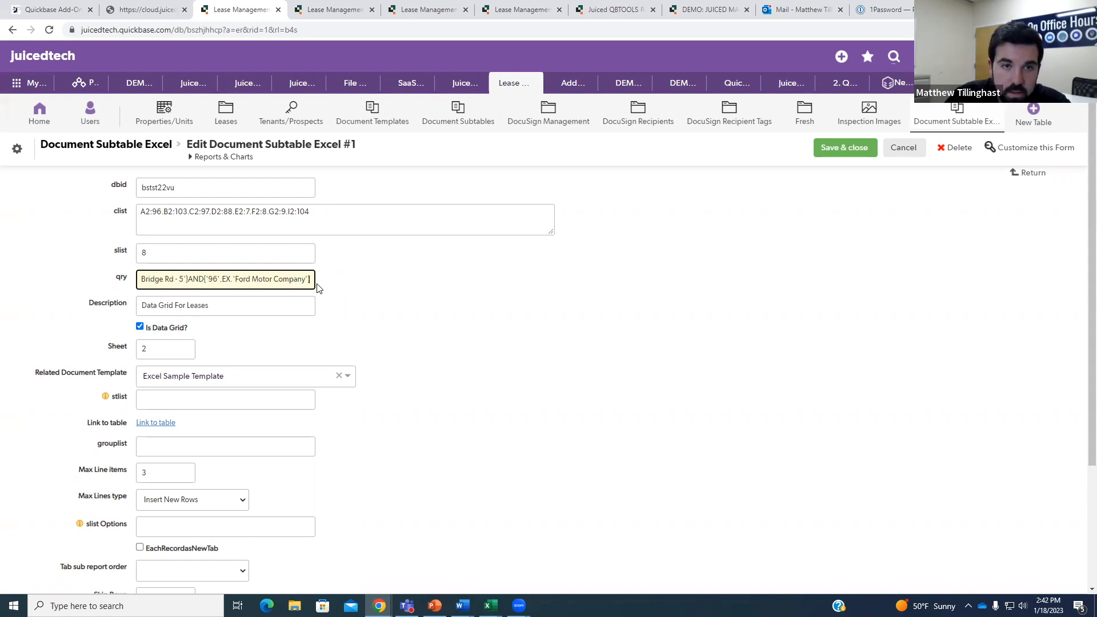
click(377, 304)
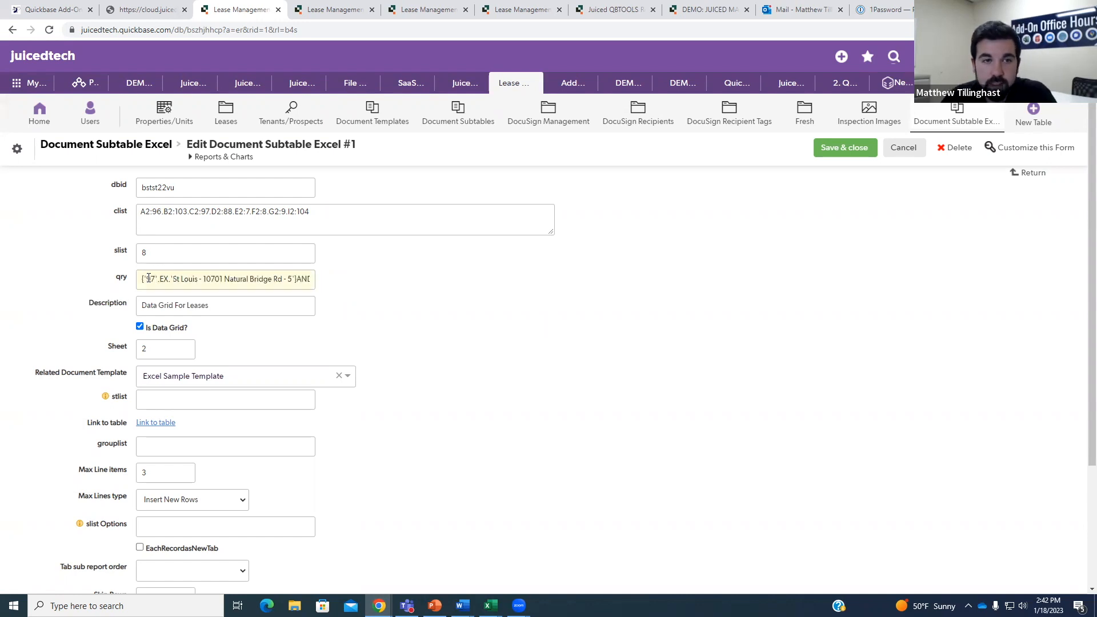
drag(294, 280, 328, 284)
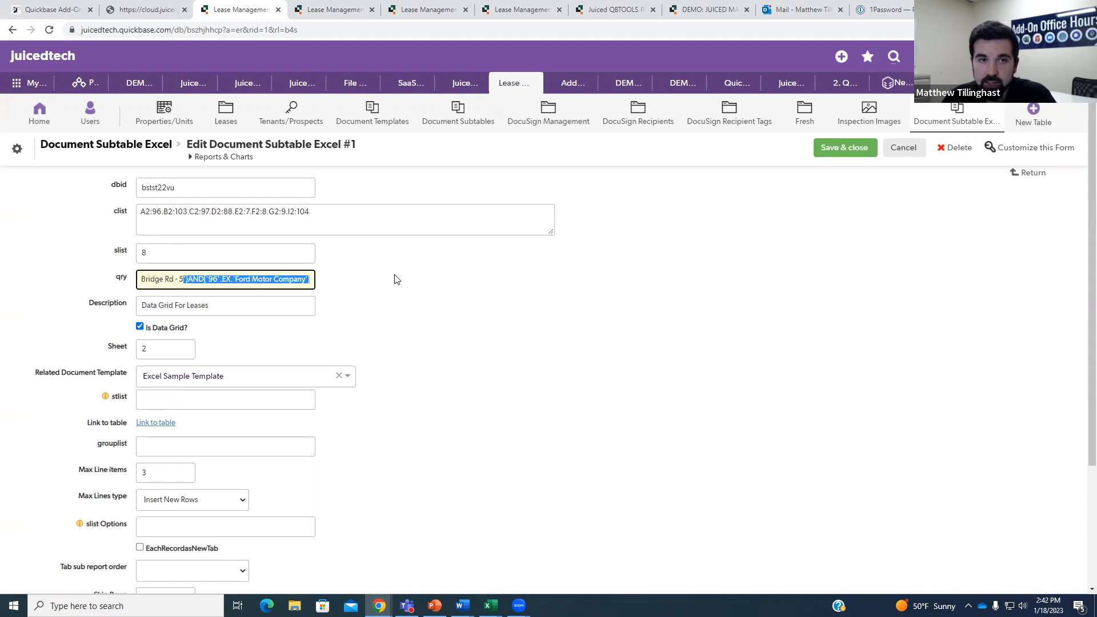
click(446, 300)
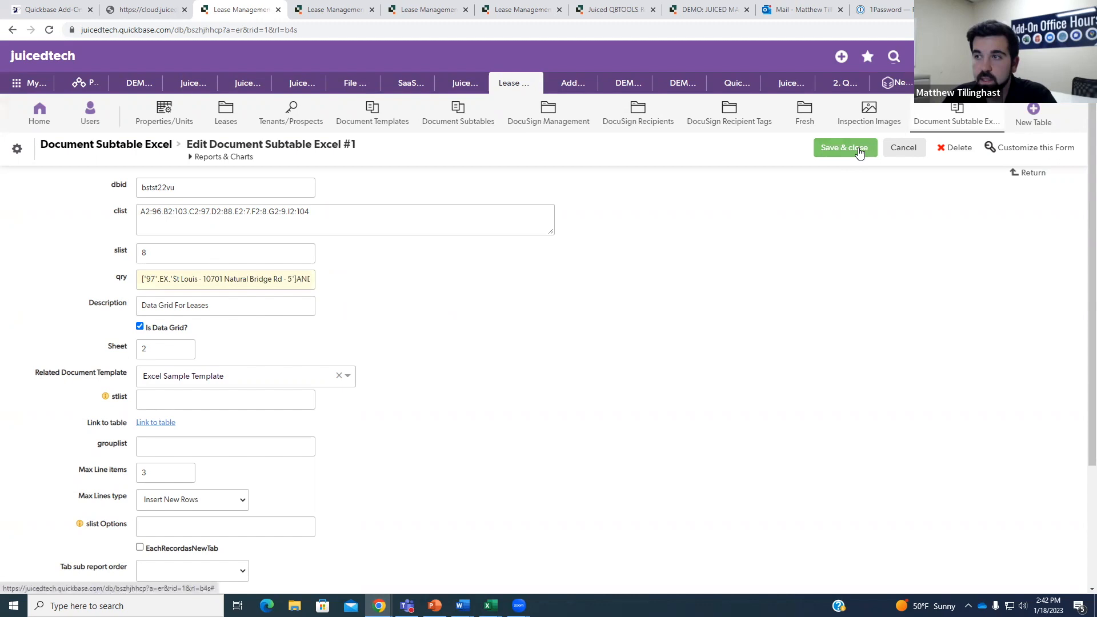
Save Document Subtable Excel #1 with the Ford filter, then return to Property/Unit #5's XL Docs.
click(857, 151)
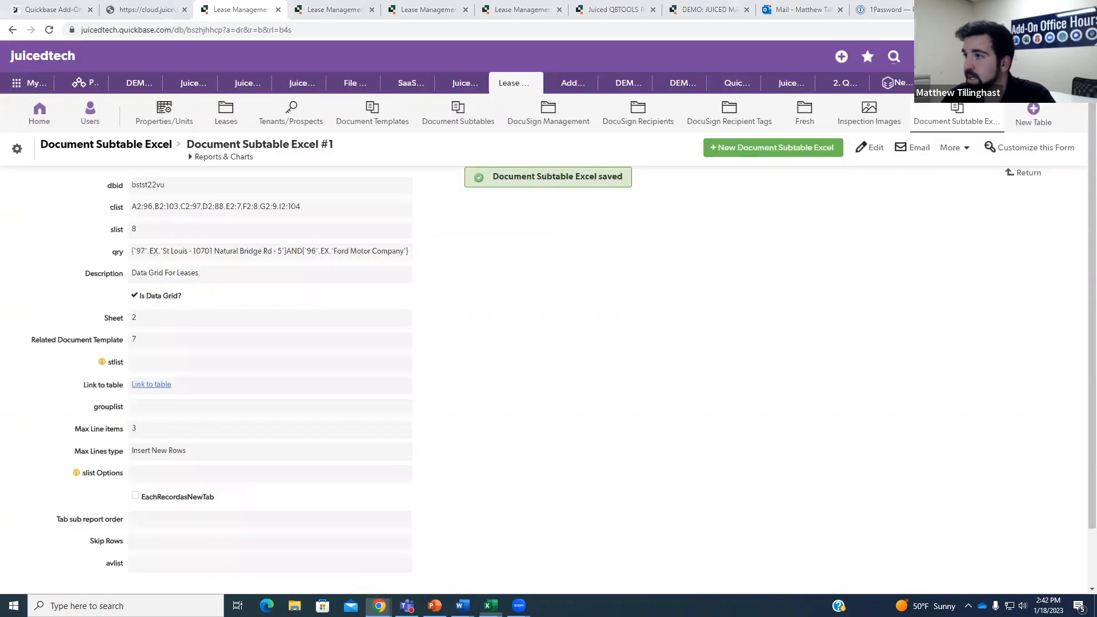
key(alt+Tab)
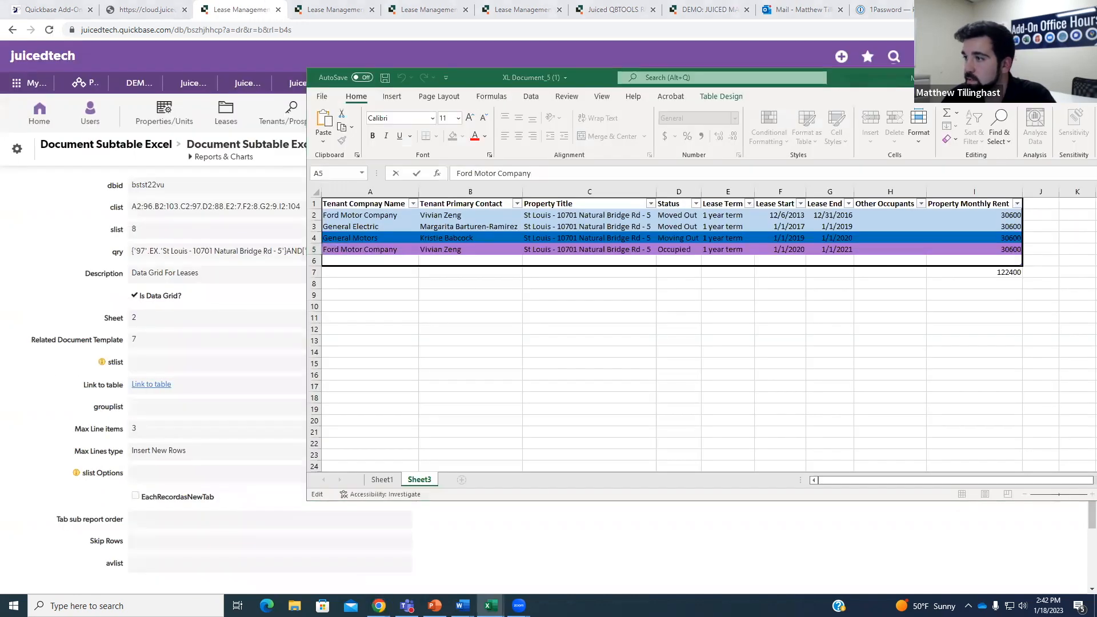
click(876, 86)
drag(877, 87, 1096, 86)
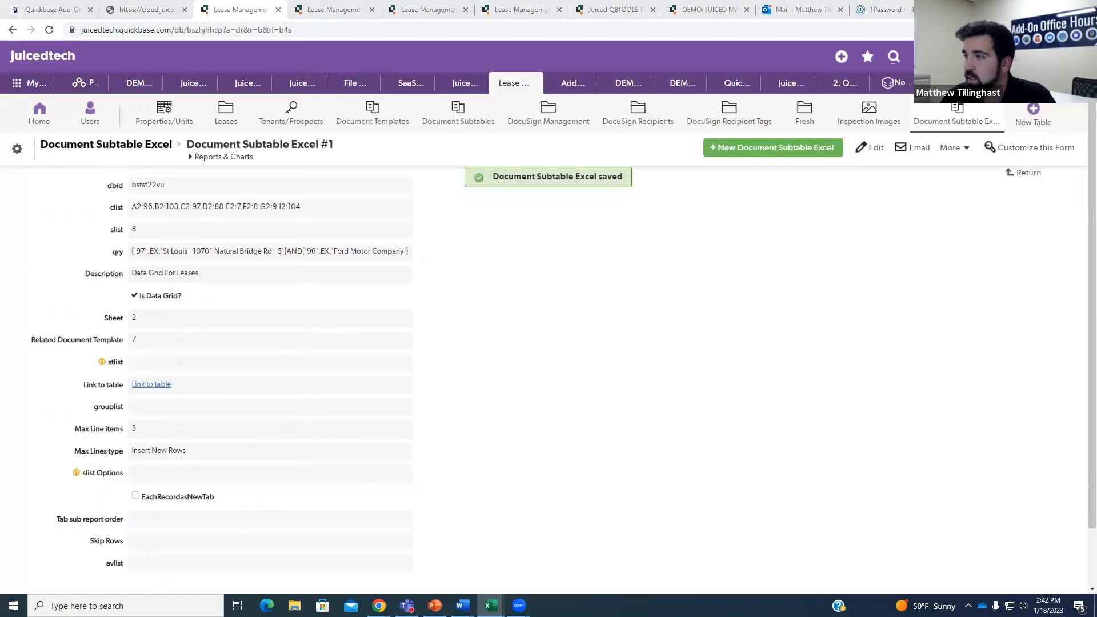
click(623, 307)
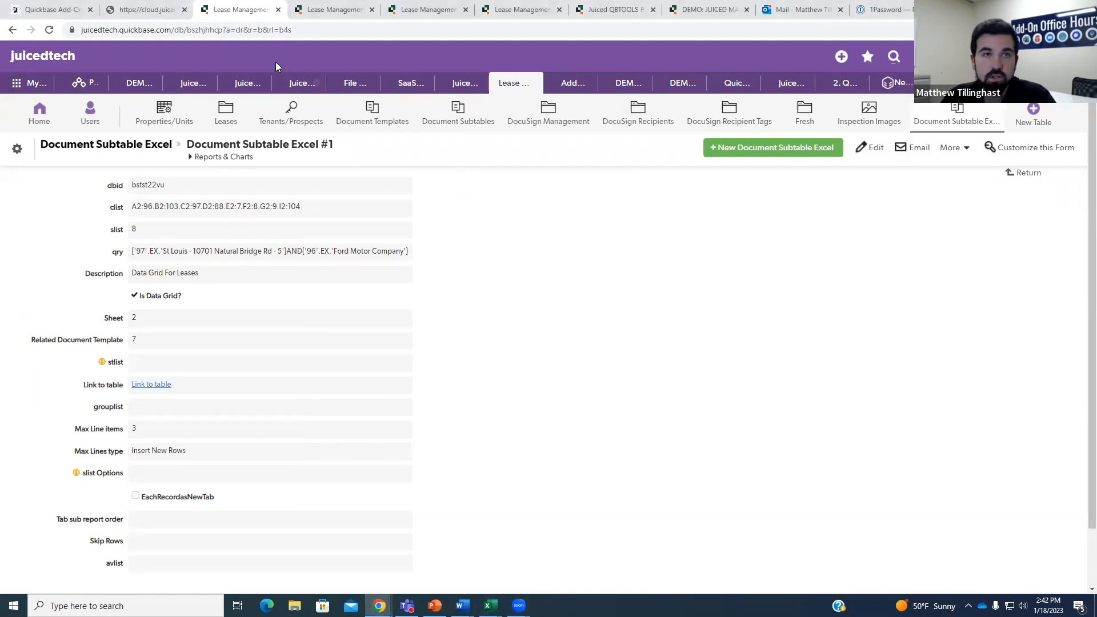
click(353, 13)
scroll(136, 154, down, 1)
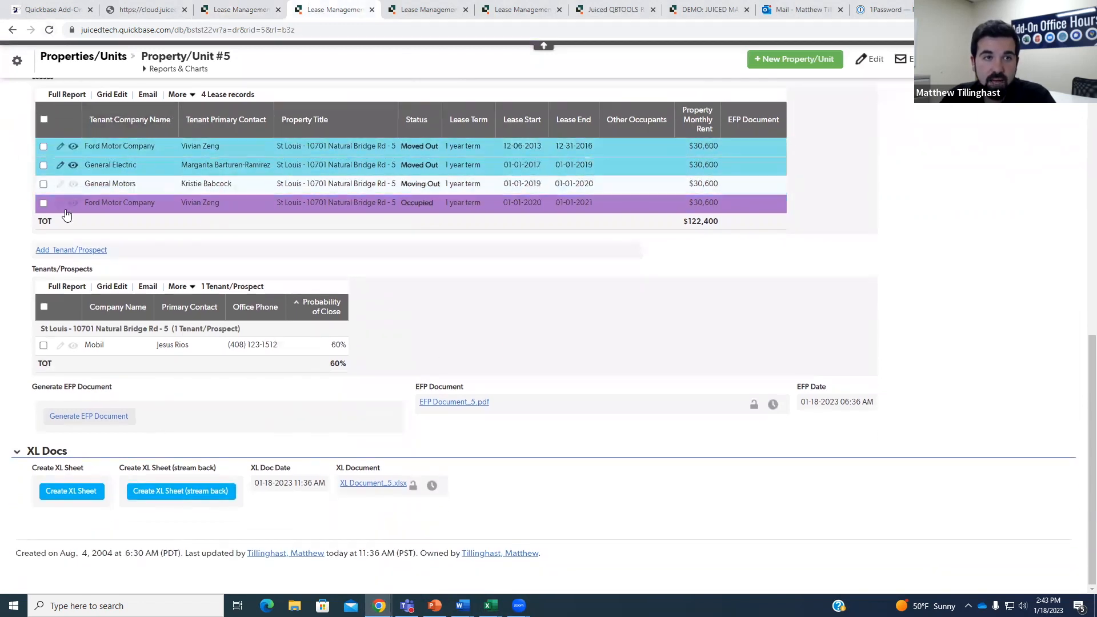
Generate a new XL Document for Property/Unit #5 and open the downloaded XL Document_5 (2).
click(70, 492)
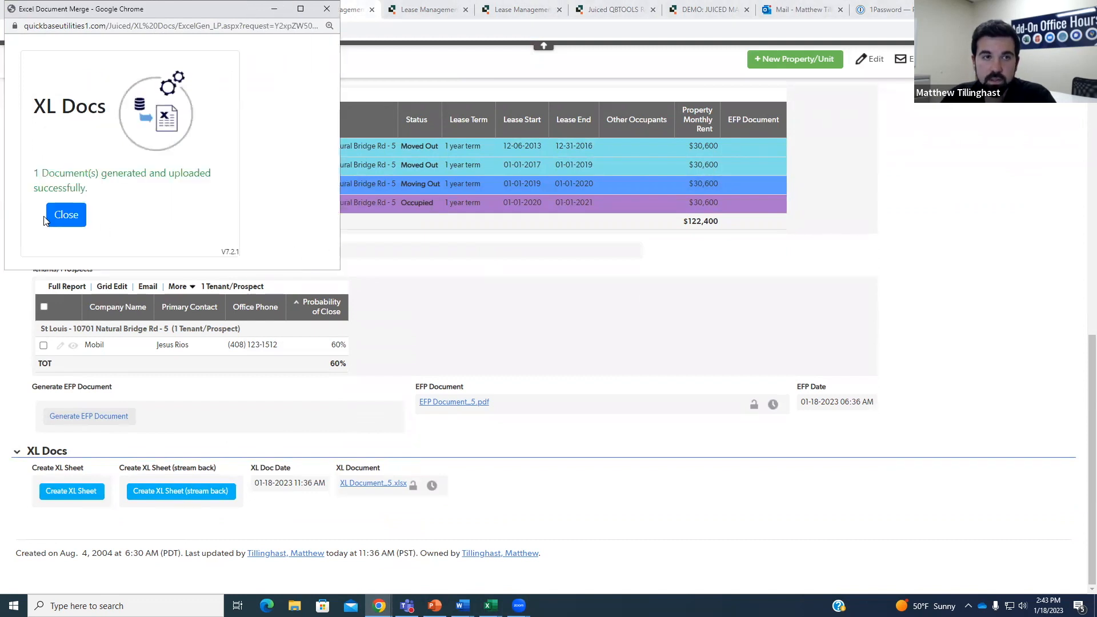
click(65, 216)
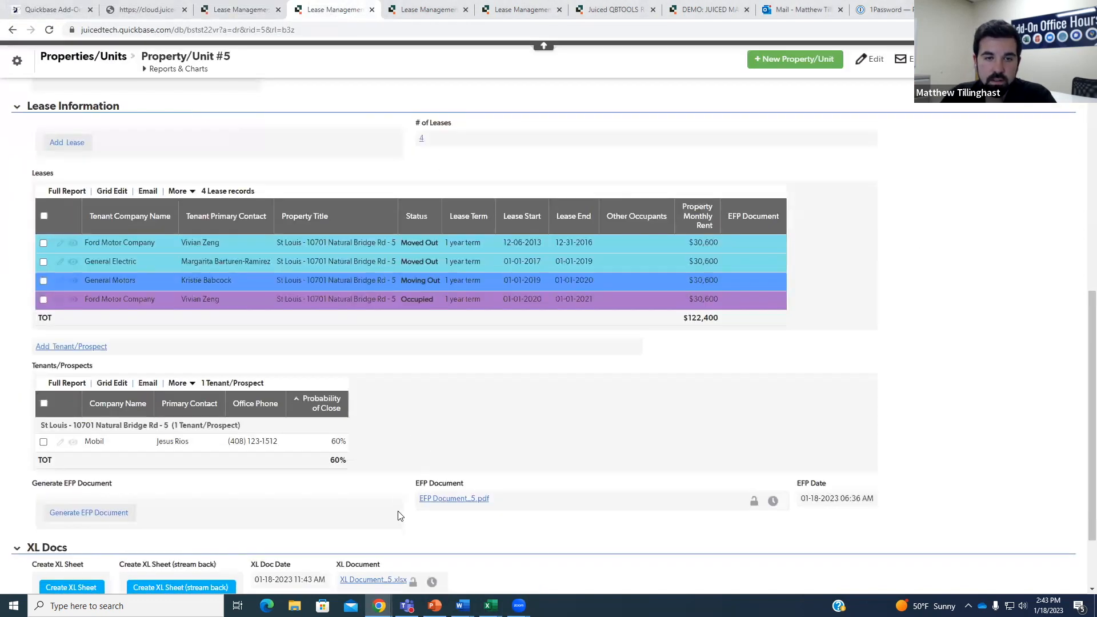
scroll(398, 516, down, 2)
click(377, 485)
click(69, 580)
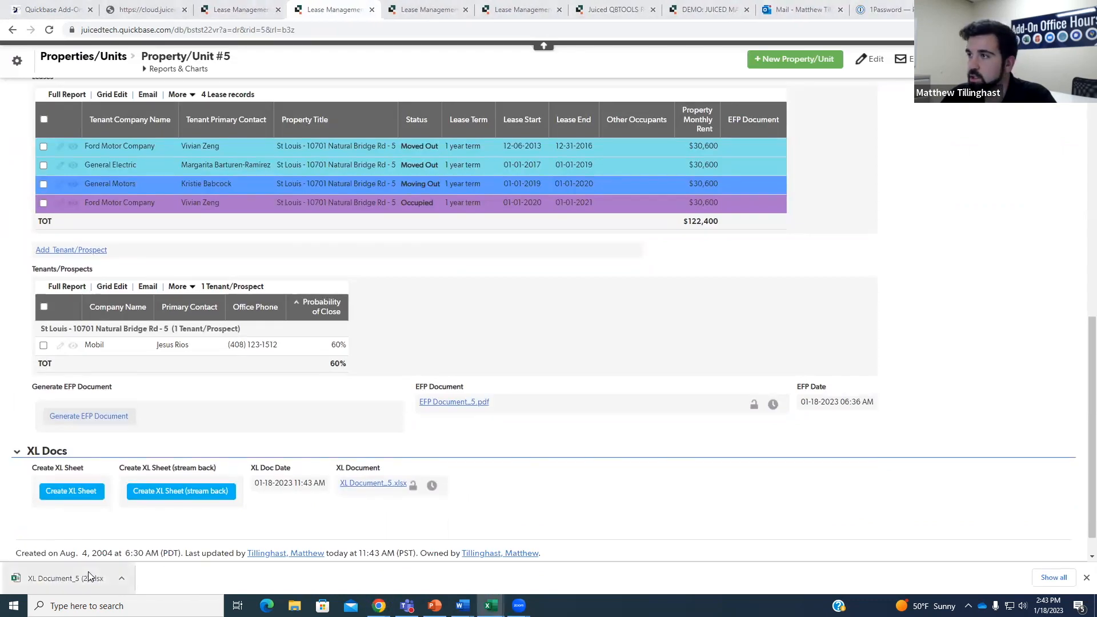
click(82, 576)
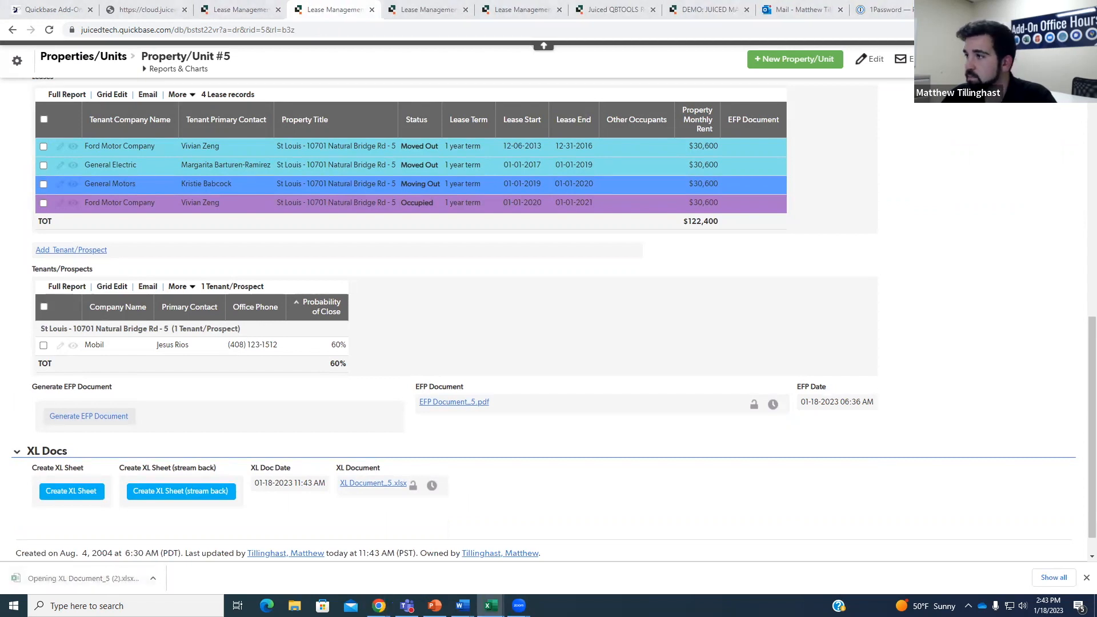
click(75, 579)
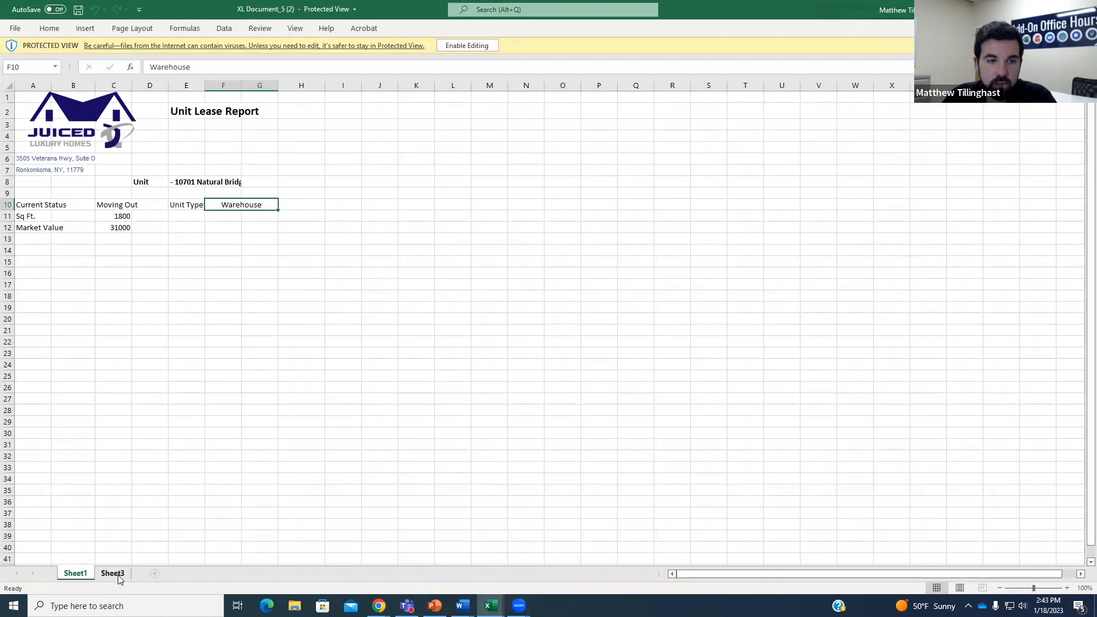
Enable editing to see Sheet3's two Ford Motor Company leases totalling 61200, then minimize Excel.
click(117, 576)
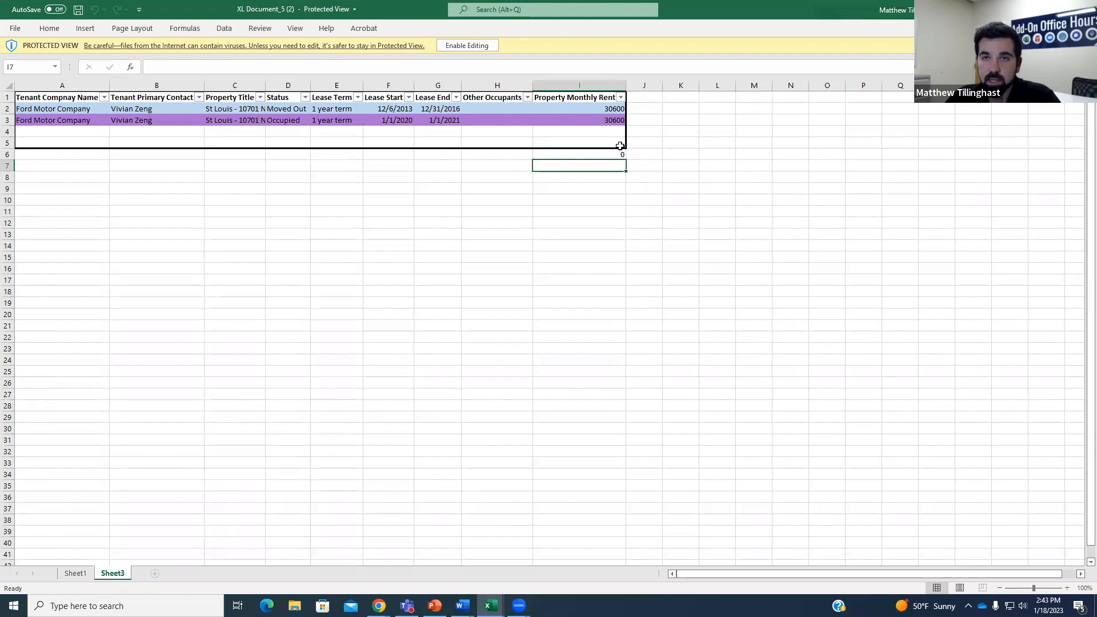
click(466, 45)
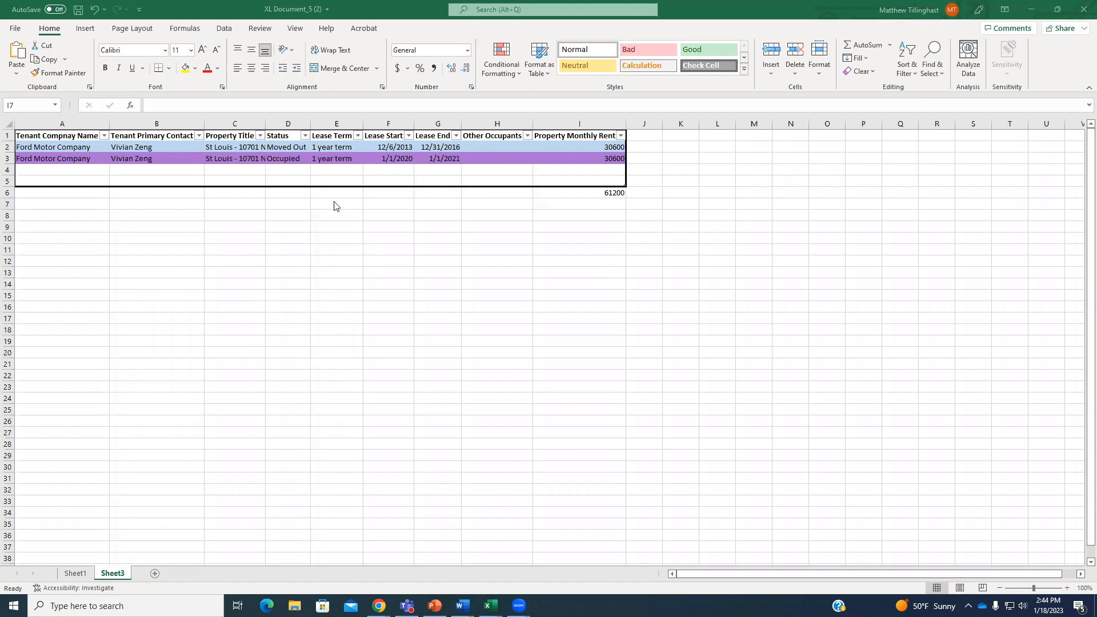
click(669, 10)
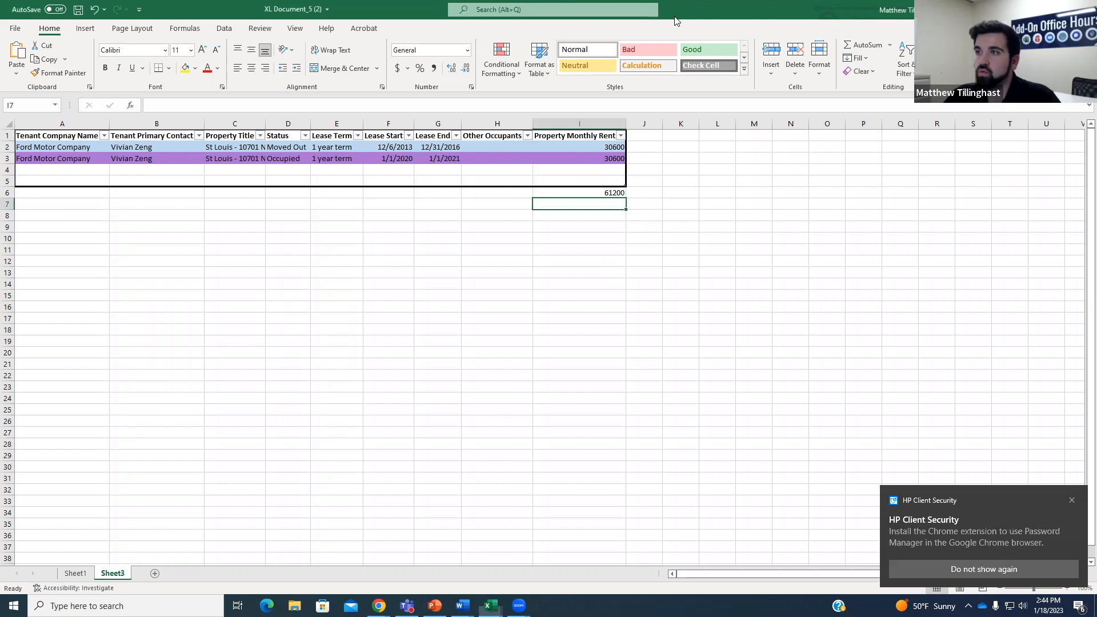
click(1031, 9)
scroll(569, 277, up, 5)
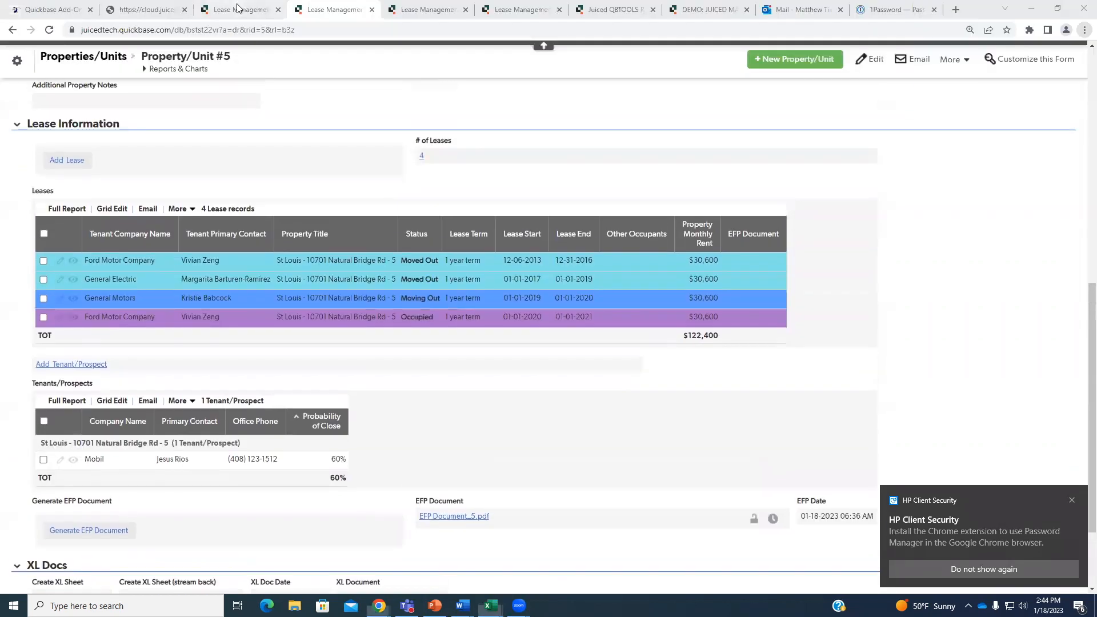
Tidy the browser tabs, closing a duplicate page and returning to Property/Unit #5.
key(ctrl+shift+Tab)
scroll(509, 252, down, 1)
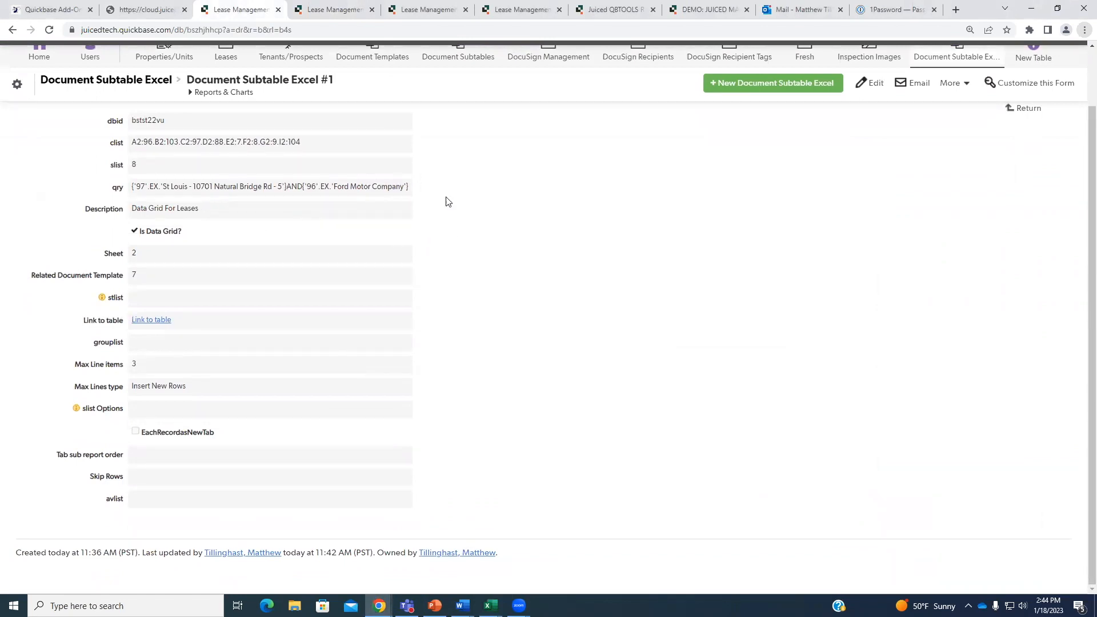
scroll(503, 280, up, 1)
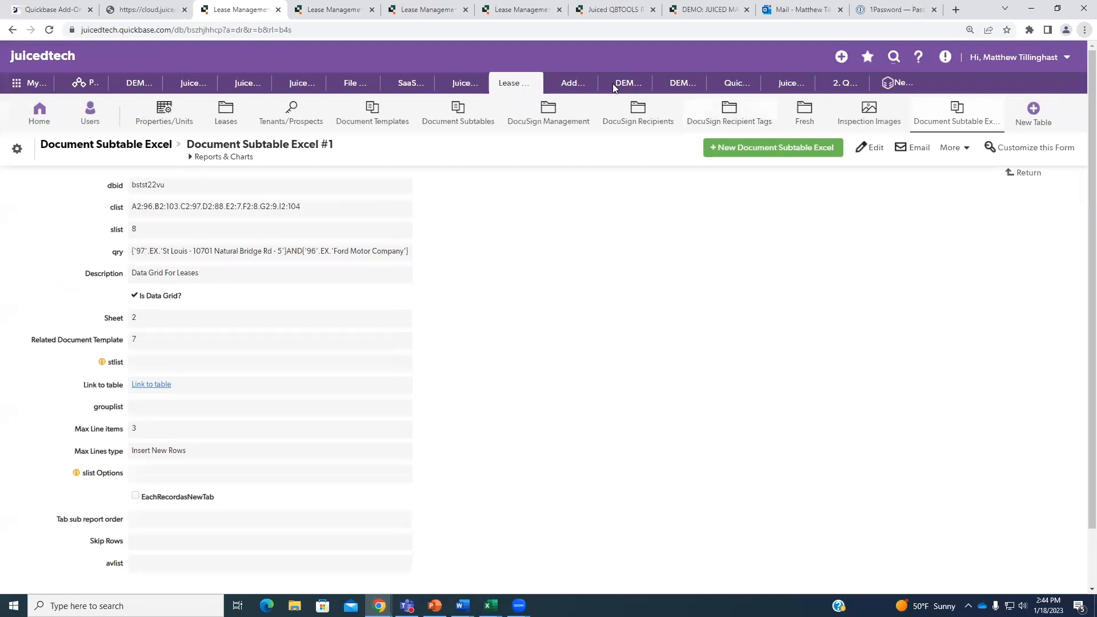
click(339, 9)
click(423, 8)
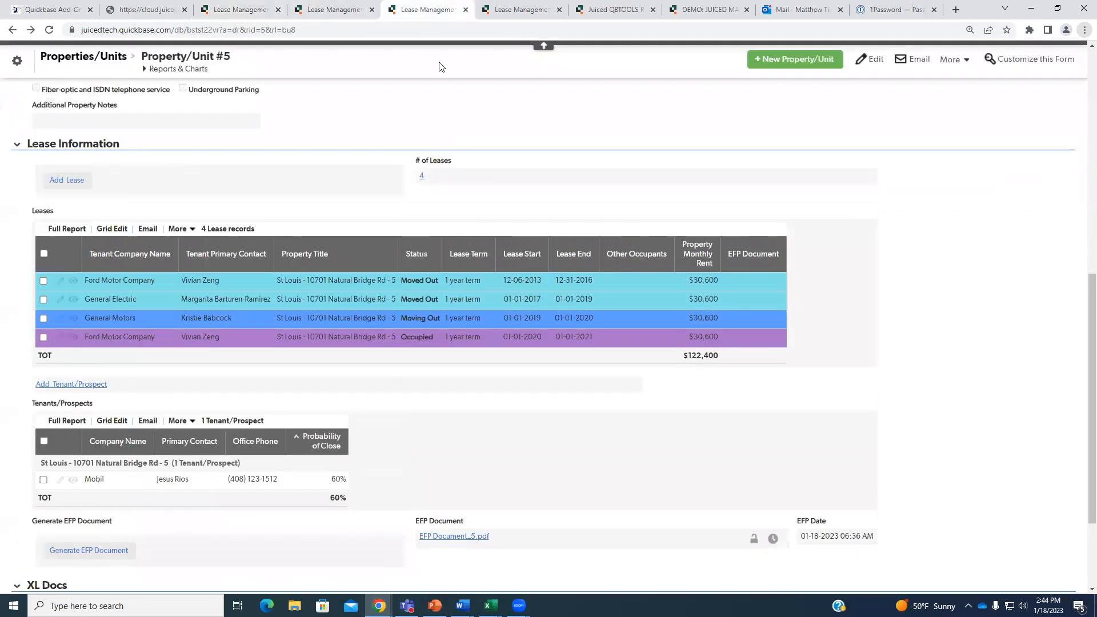
click(465, 11)
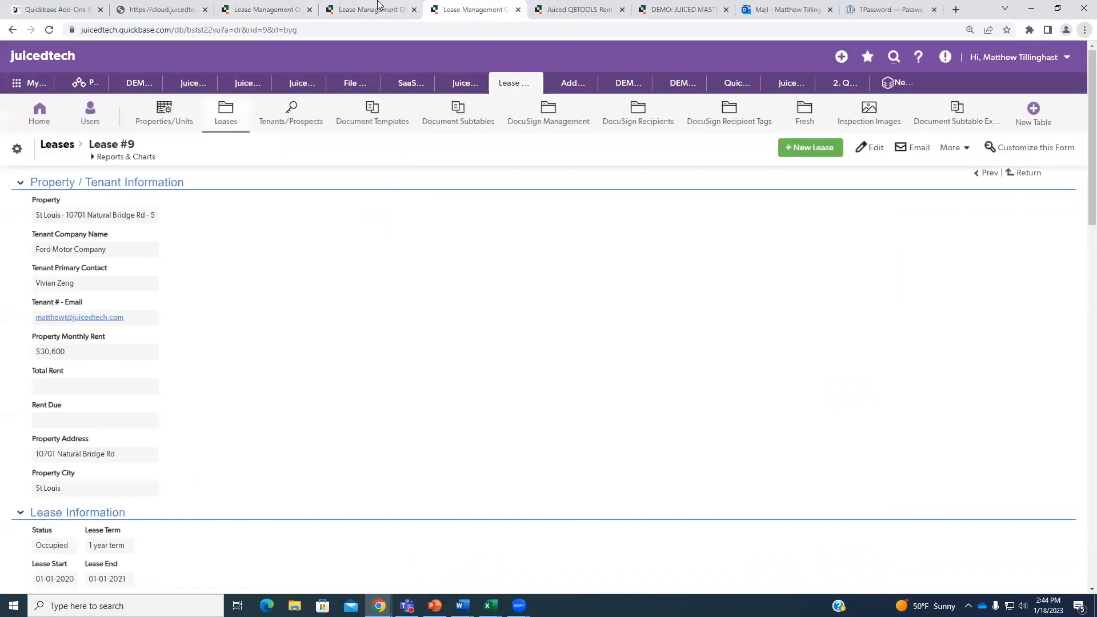
click(378, 7)
scroll(418, 160, up, 8)
scroll(416, 170, up, 1)
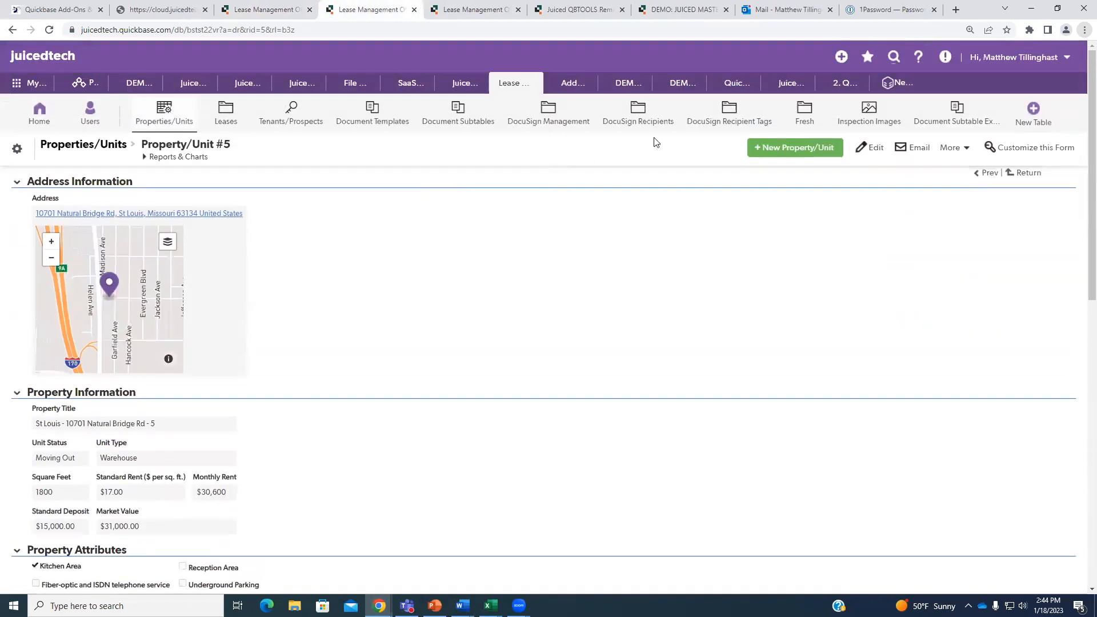
Sort the Document Templates list by Record ID# and view record 7, the Excel Sample Template.
click(369, 113)
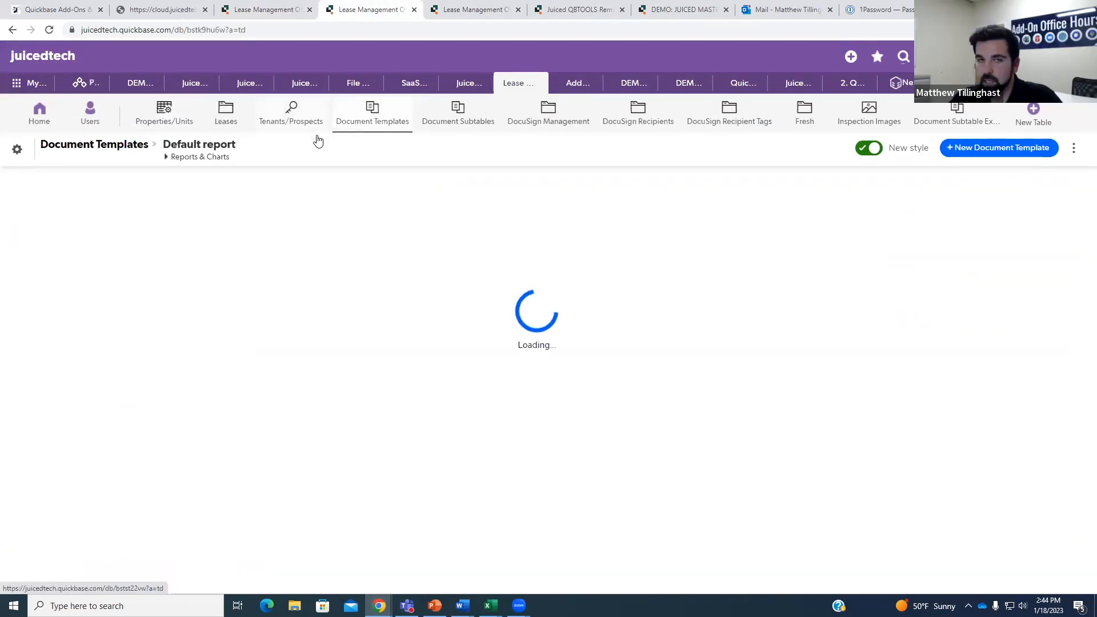
scroll(228, 274, down, 2)
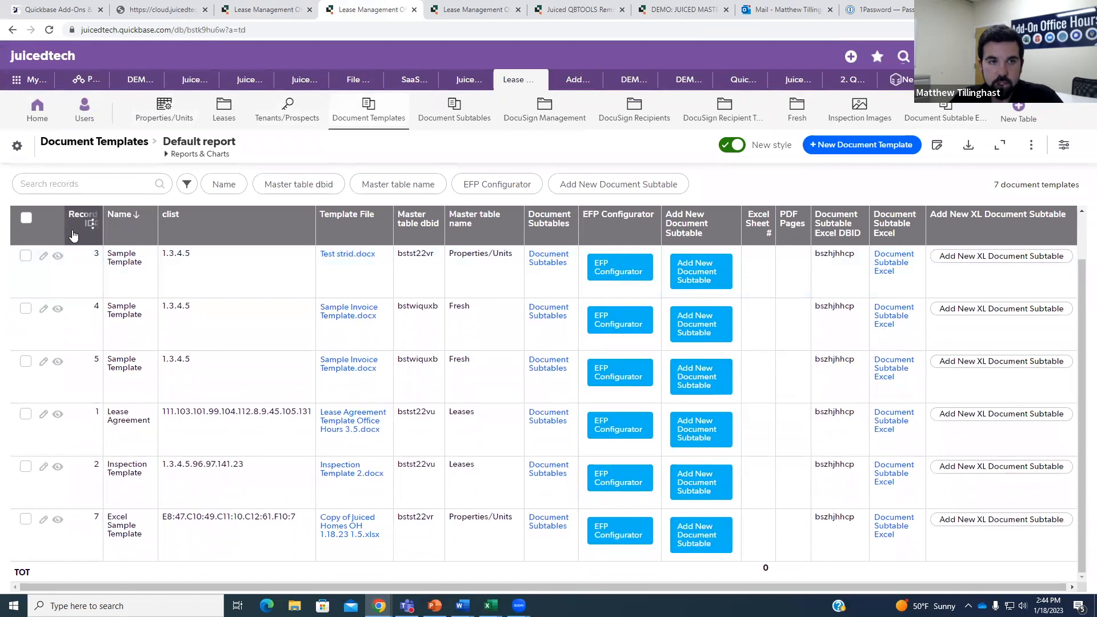
click(65, 237)
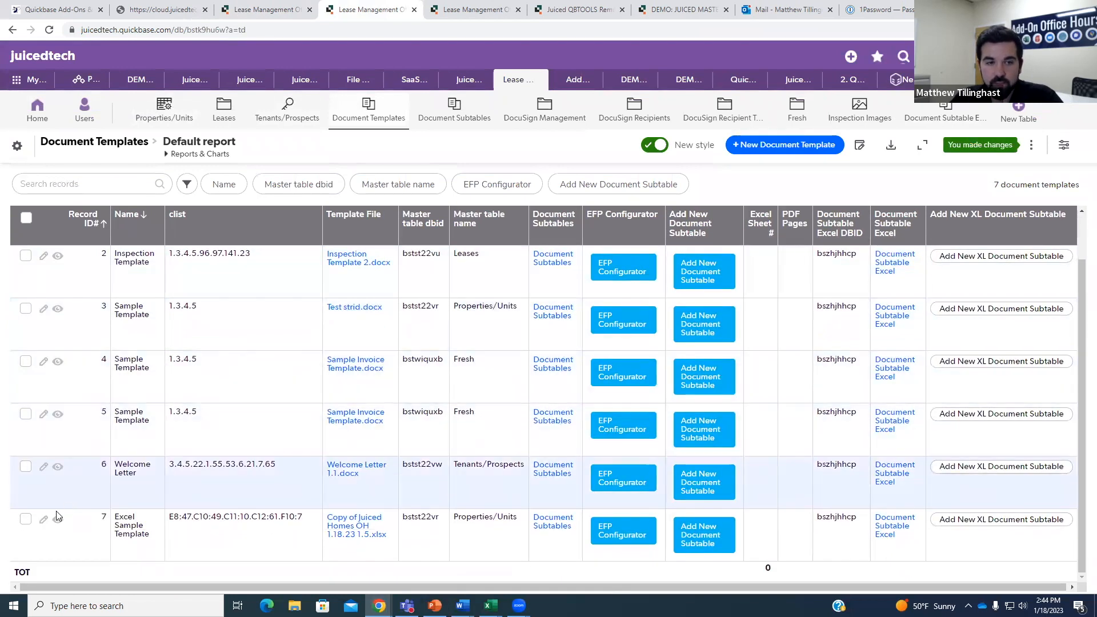
click(58, 519)
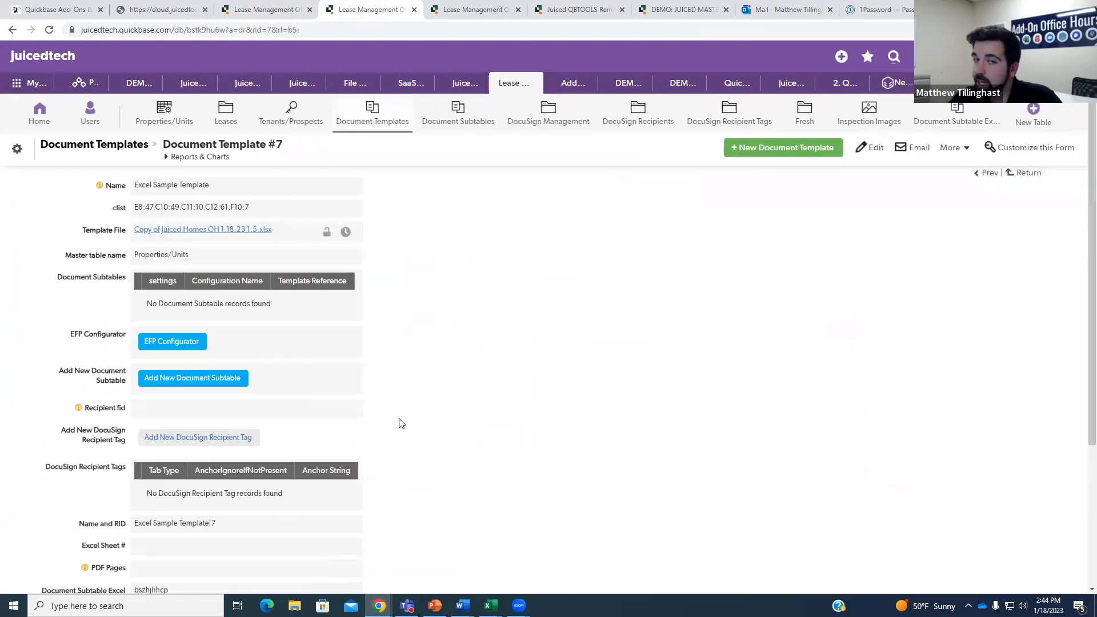
Pick cell A10 in the exported workbook as the new grid start, then try adding a subtable.
scroll(399, 421, down, 3)
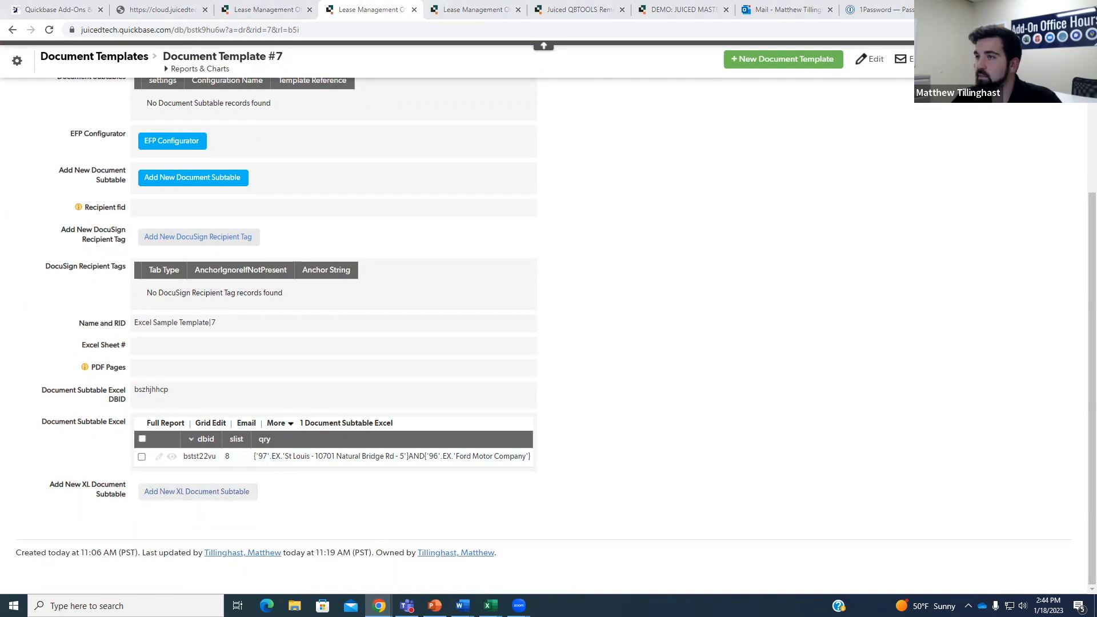
key(alt+Tab)
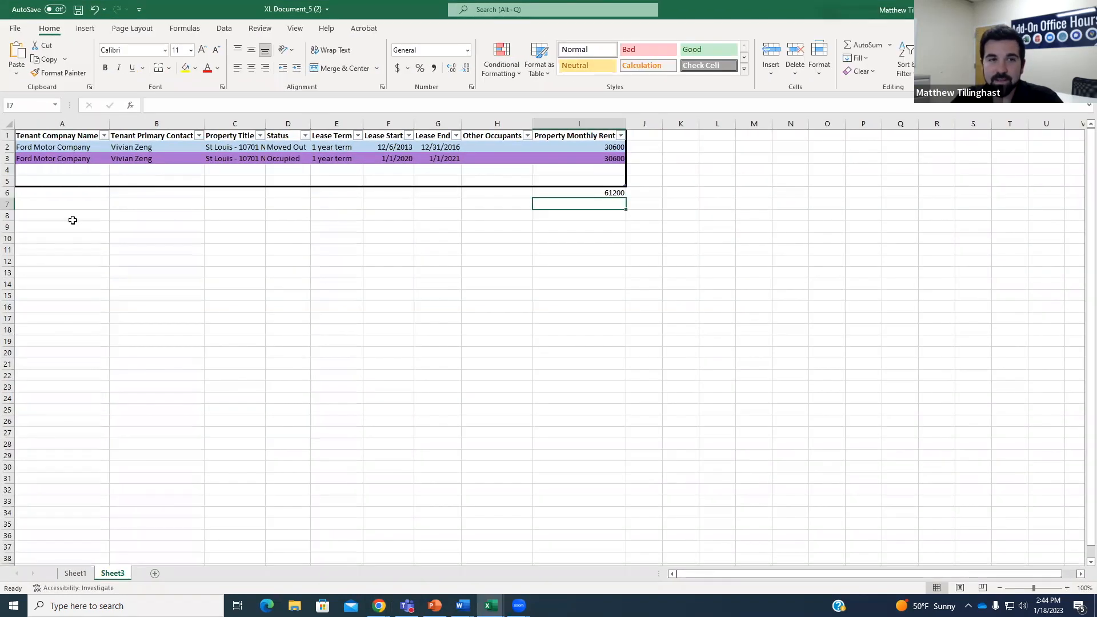
click(73, 220)
click(50, 241)
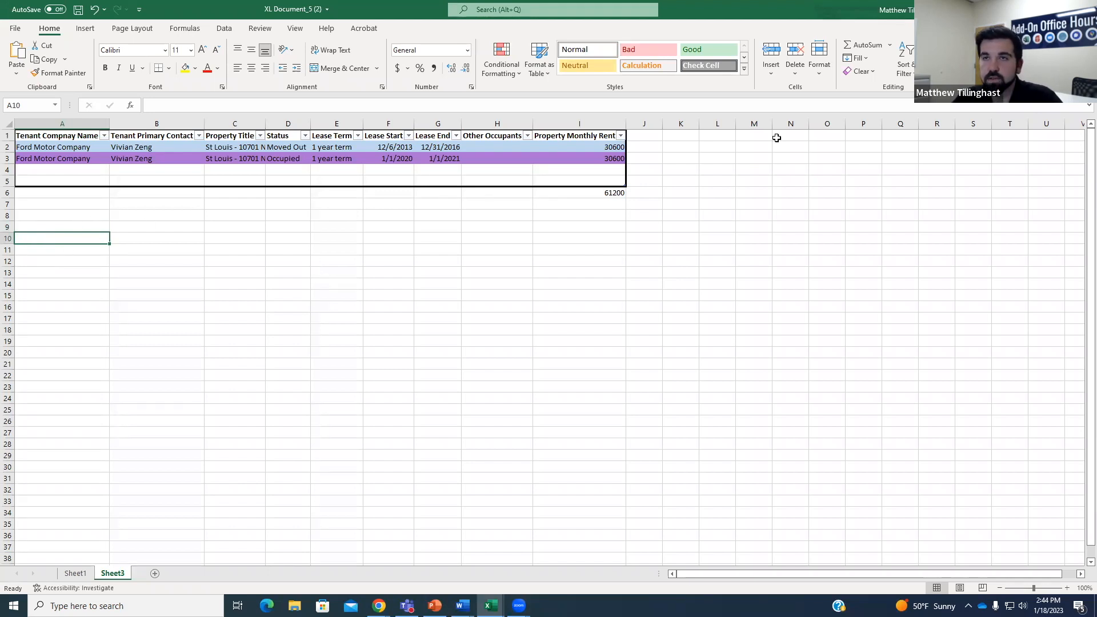
click(1029, 10)
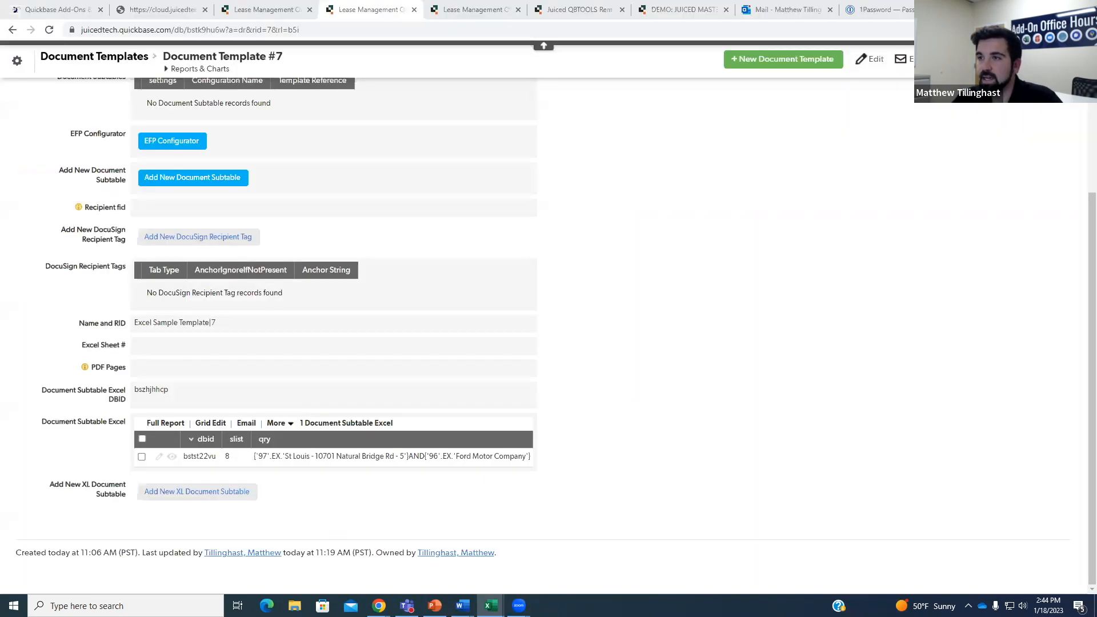
click(221, 492)
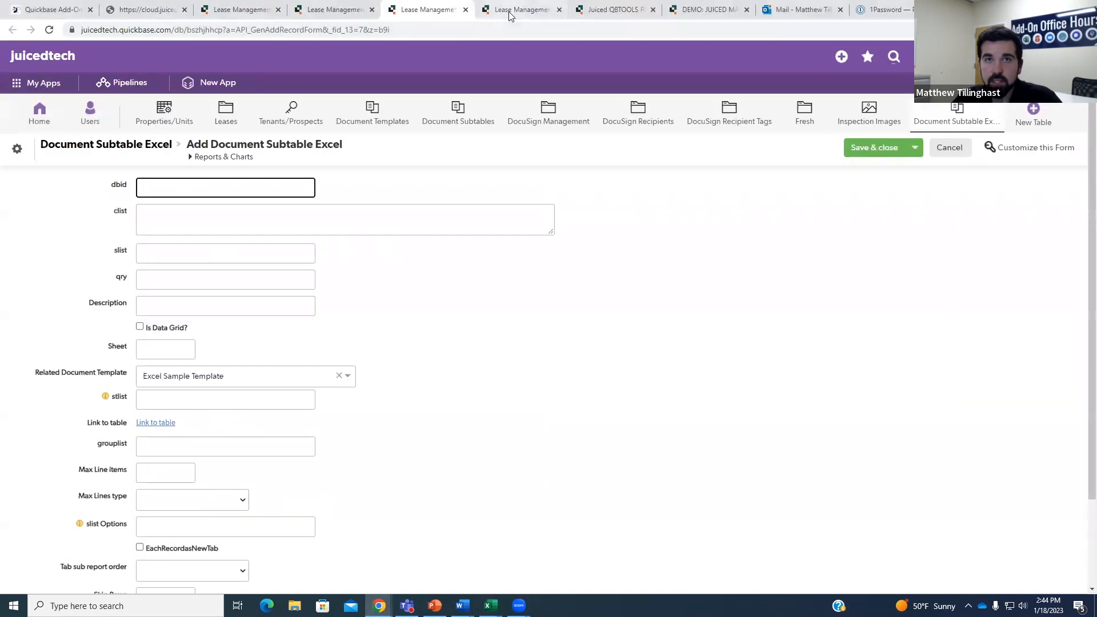
click(465, 10)
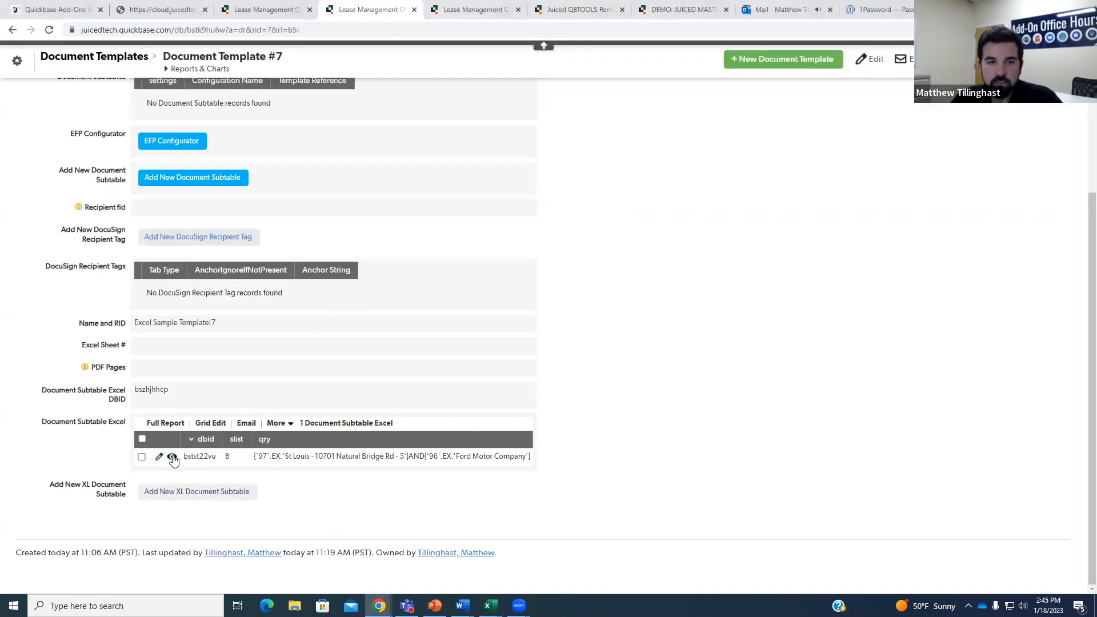
Copy Document Subtable Excel #1 and trim its clist so column A starts at row 10.
click(953, 147)
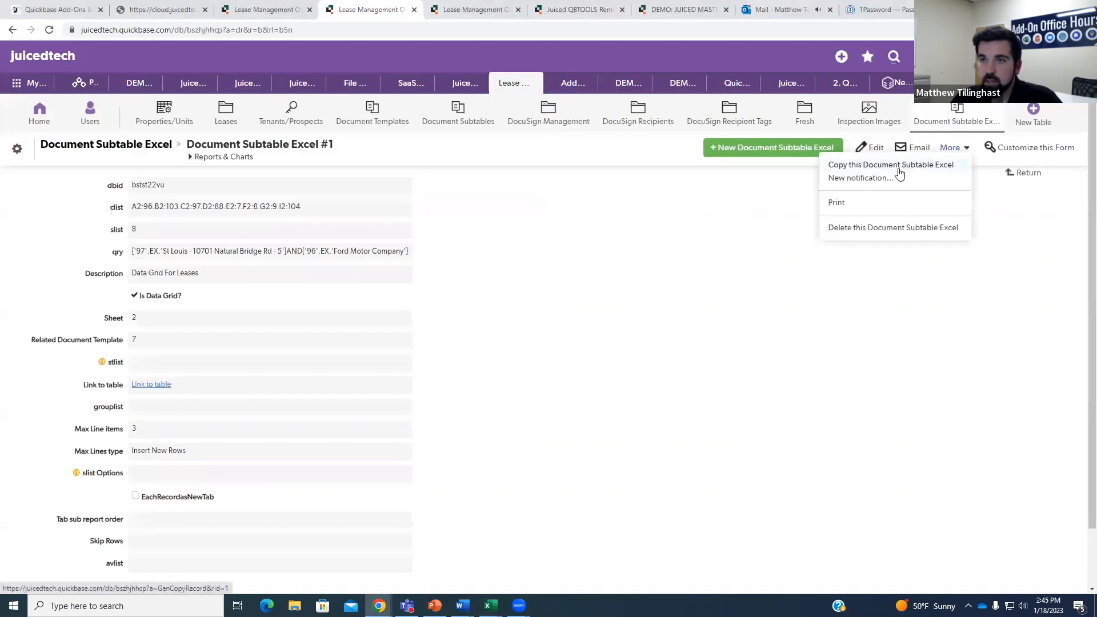
click(898, 167)
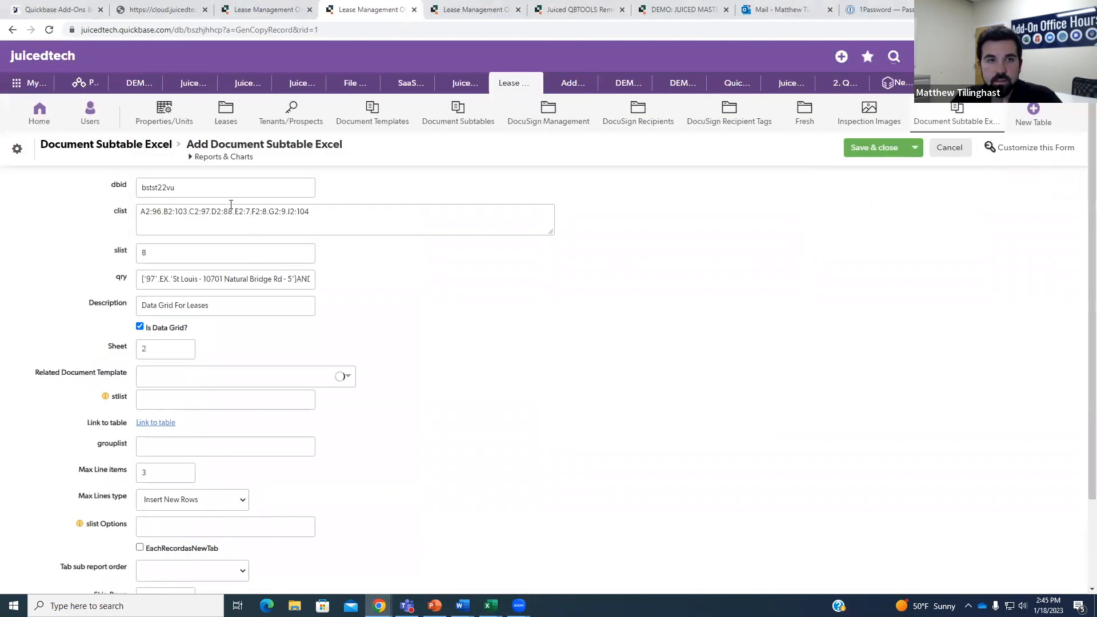
click(200, 189)
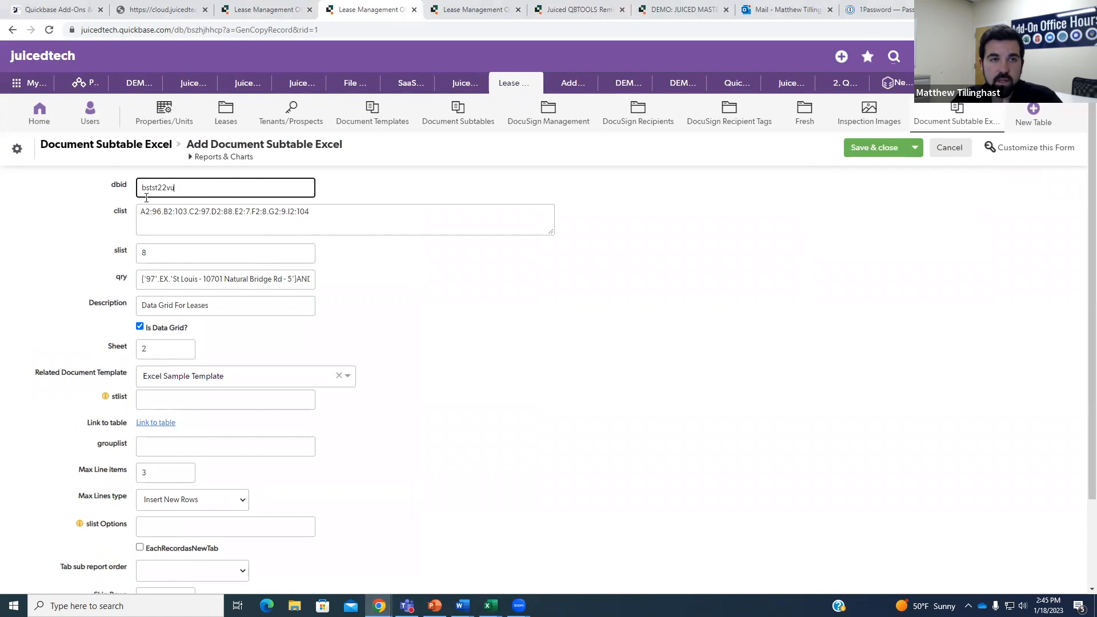
drag(332, 214, 191, 211)
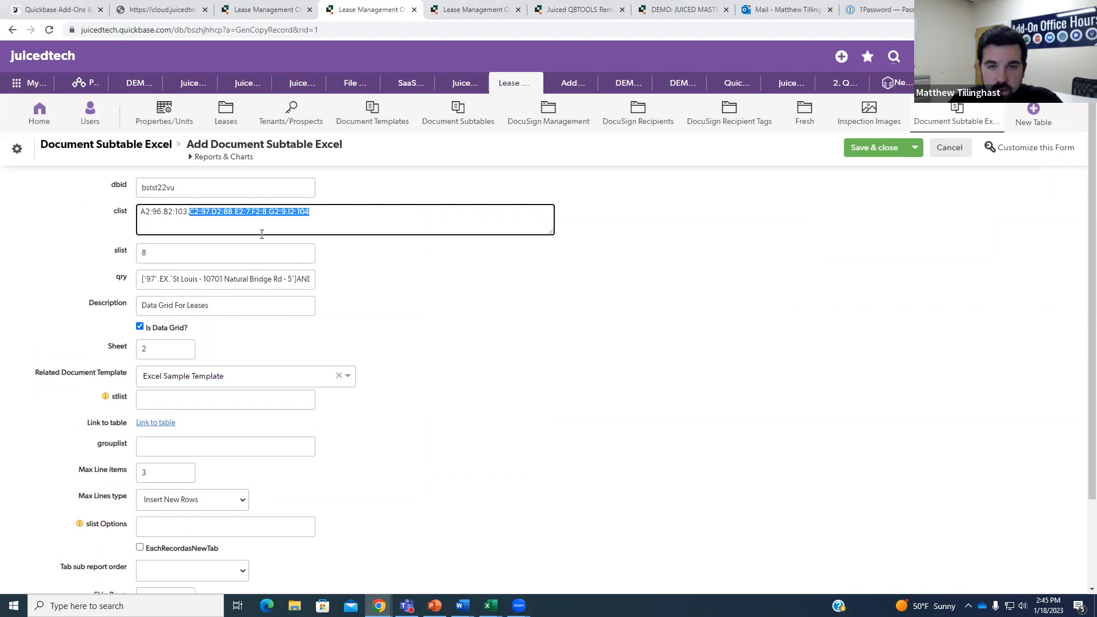
key(BackSpace)
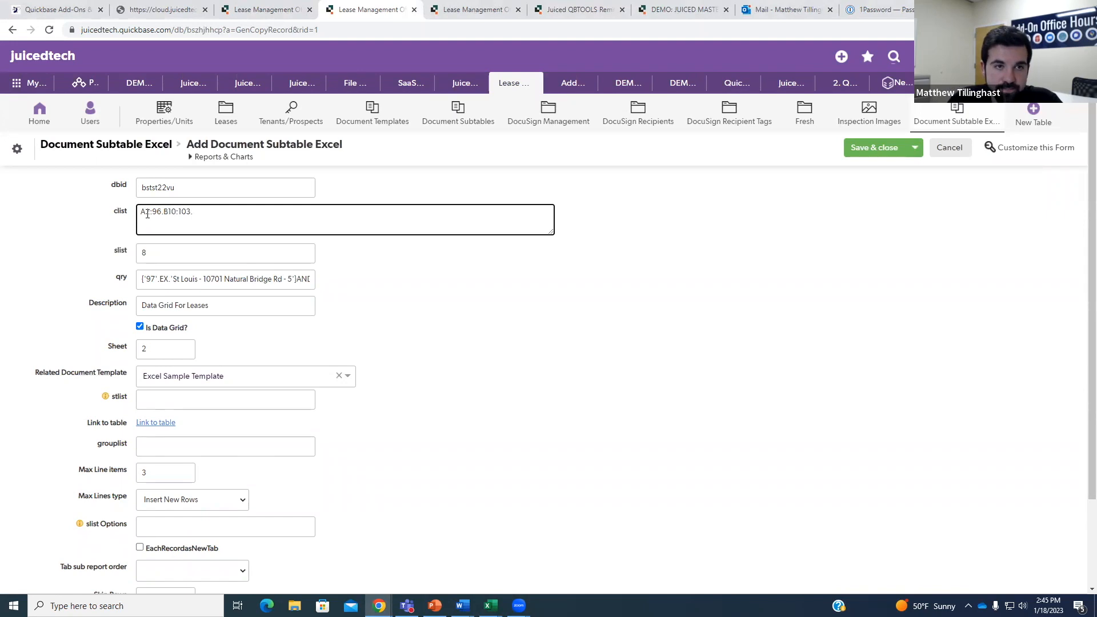
key(BackSpace)
text(10)
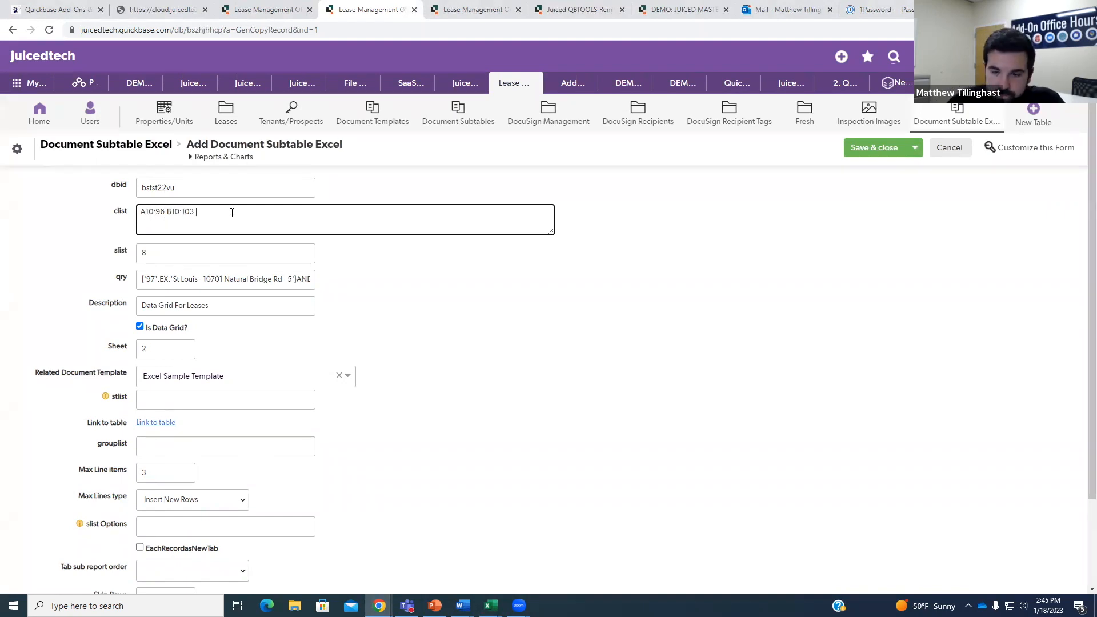
click(168, 249)
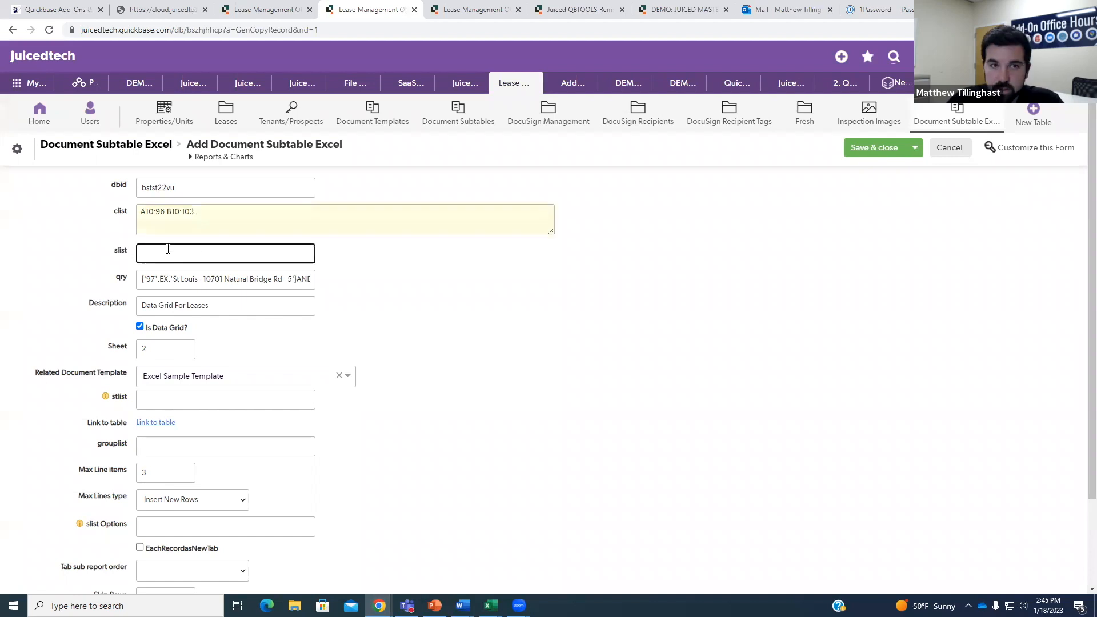
Remove the Ford Motor Company condition from qry, blank both max lines settings, and save.
drag(298, 277, 372, 284)
key(BackSpace)
click(369, 265)
scroll(205, 389, down, 1)
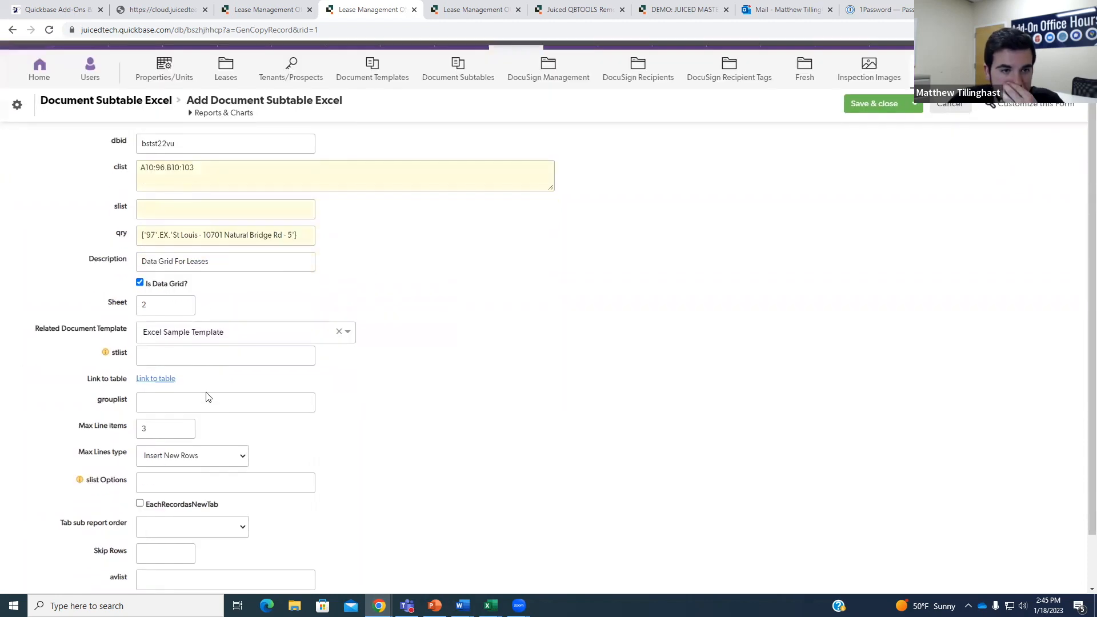
click(181, 415)
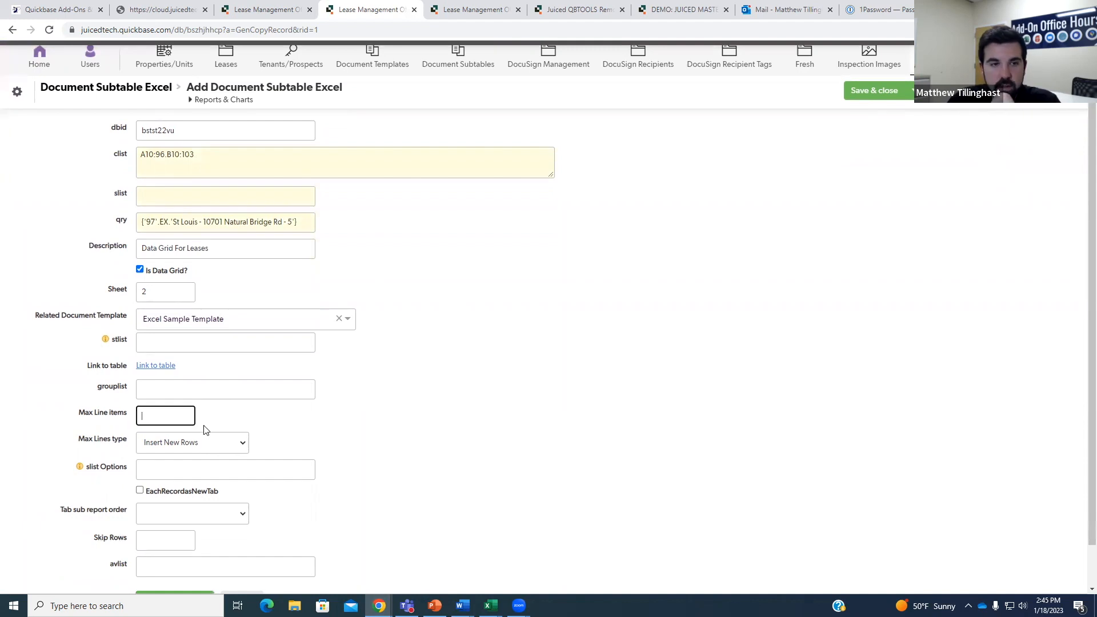
click(209, 448)
click(171, 459)
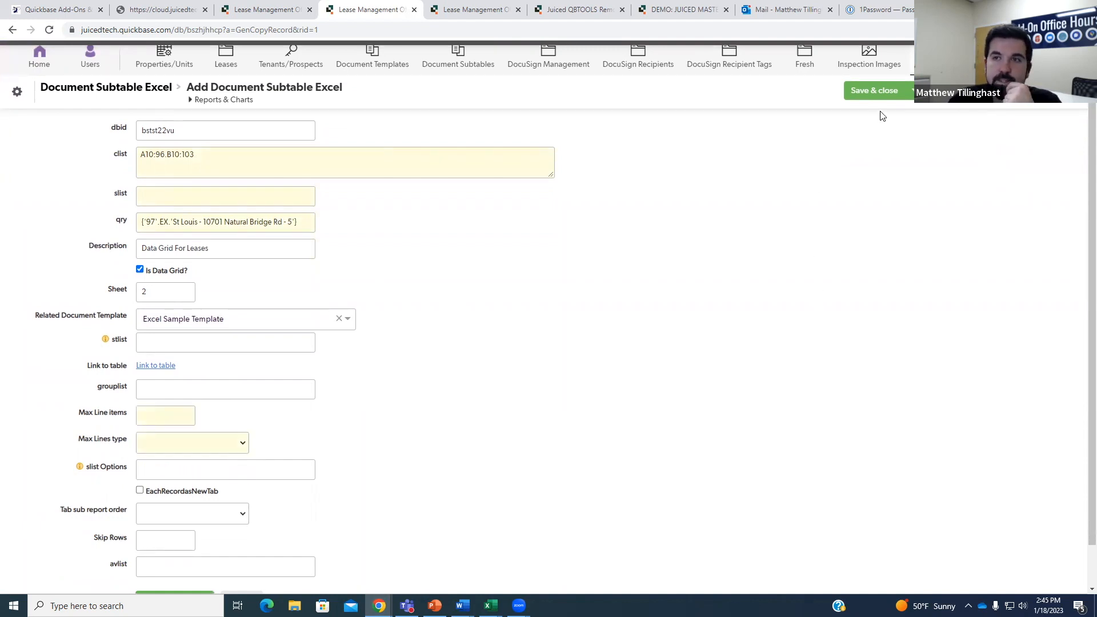
click(874, 93)
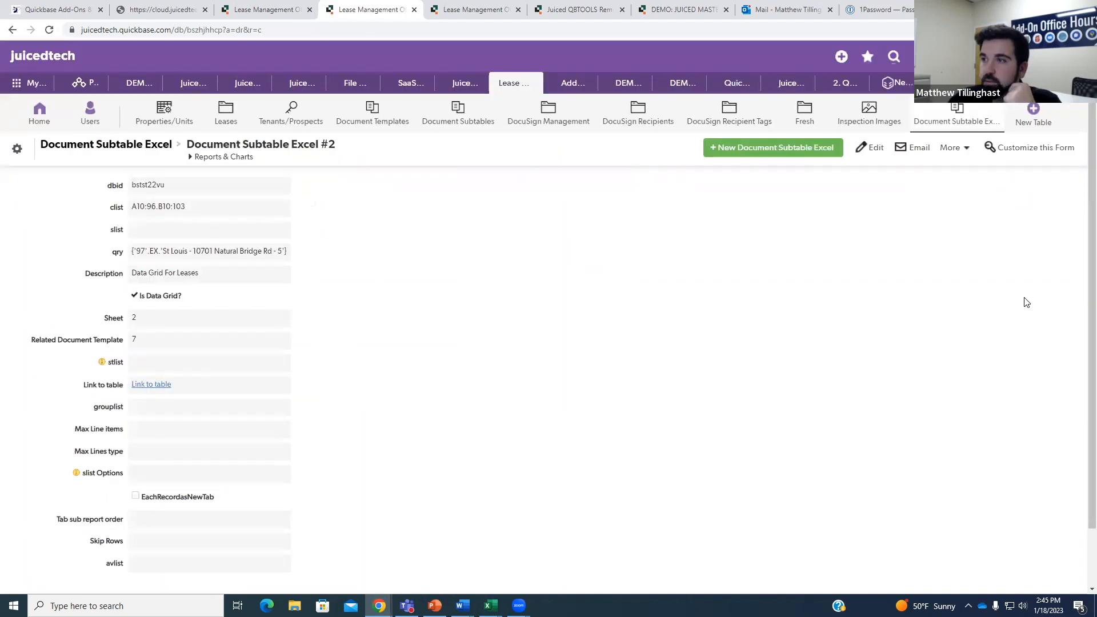
Check cells A10:B11 in Excel, then confirm Document Template #7 lists two subtable records.
key(alt+Tab)
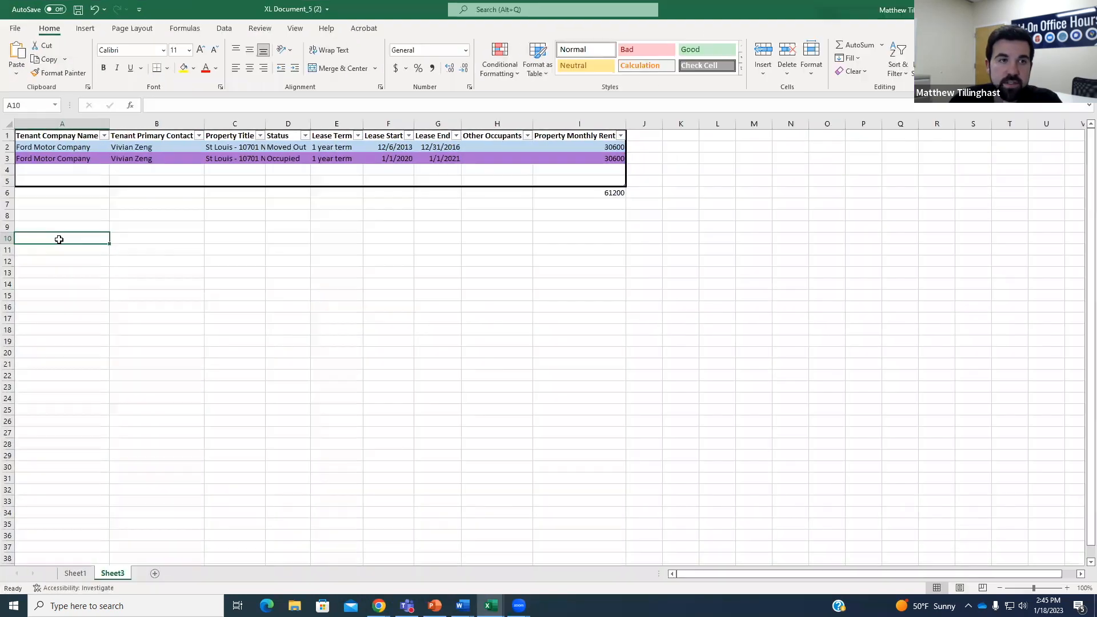
drag(51, 239, 152, 252)
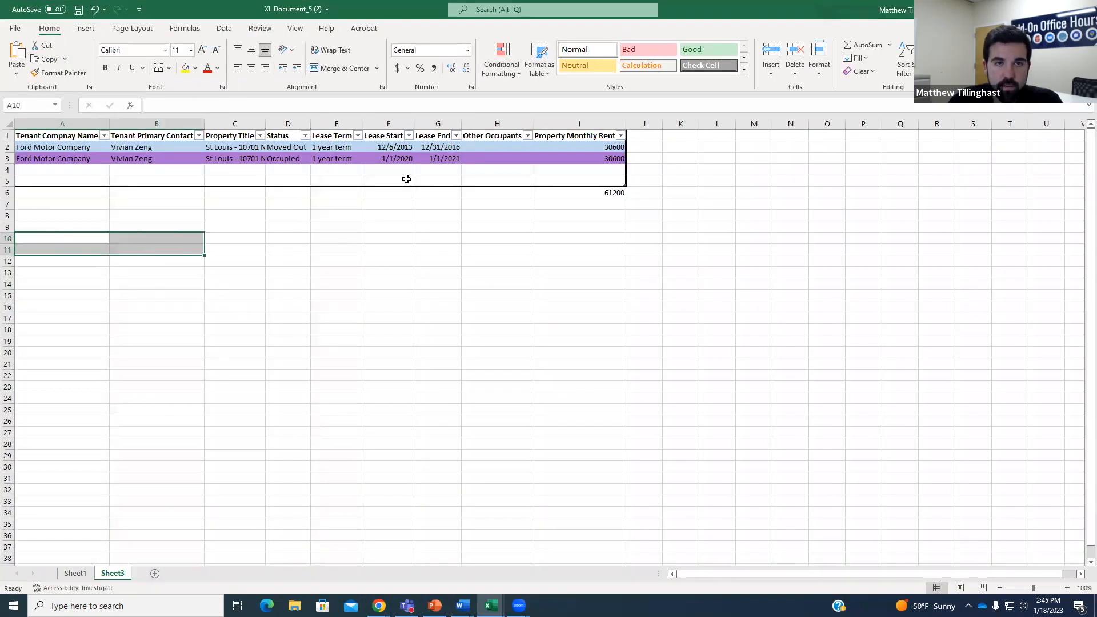
key(alt+Tab)
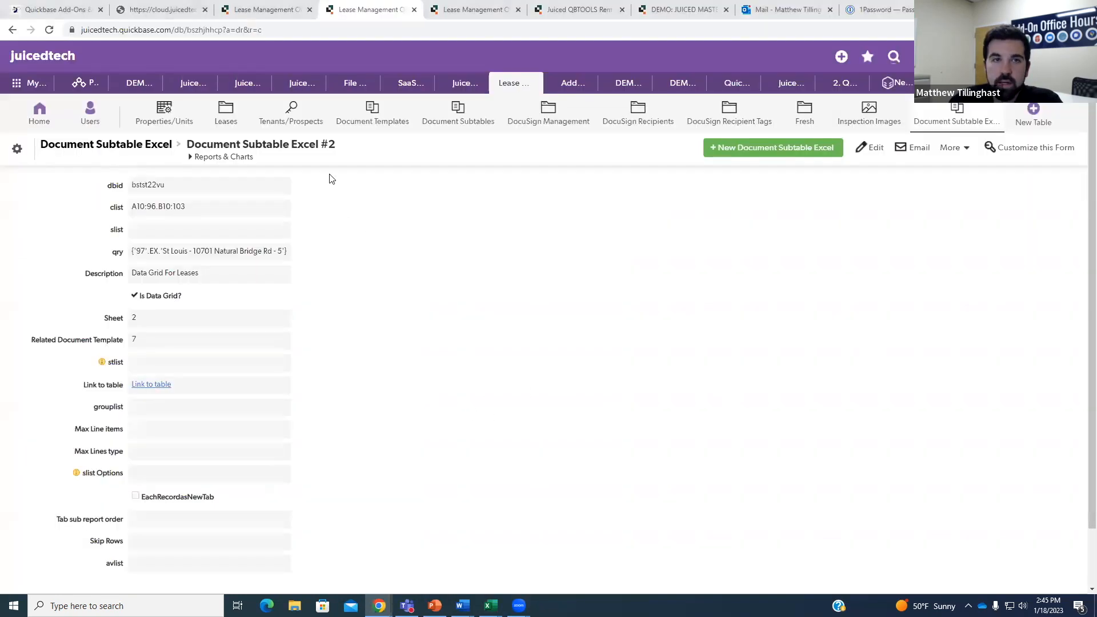
click(376, 118)
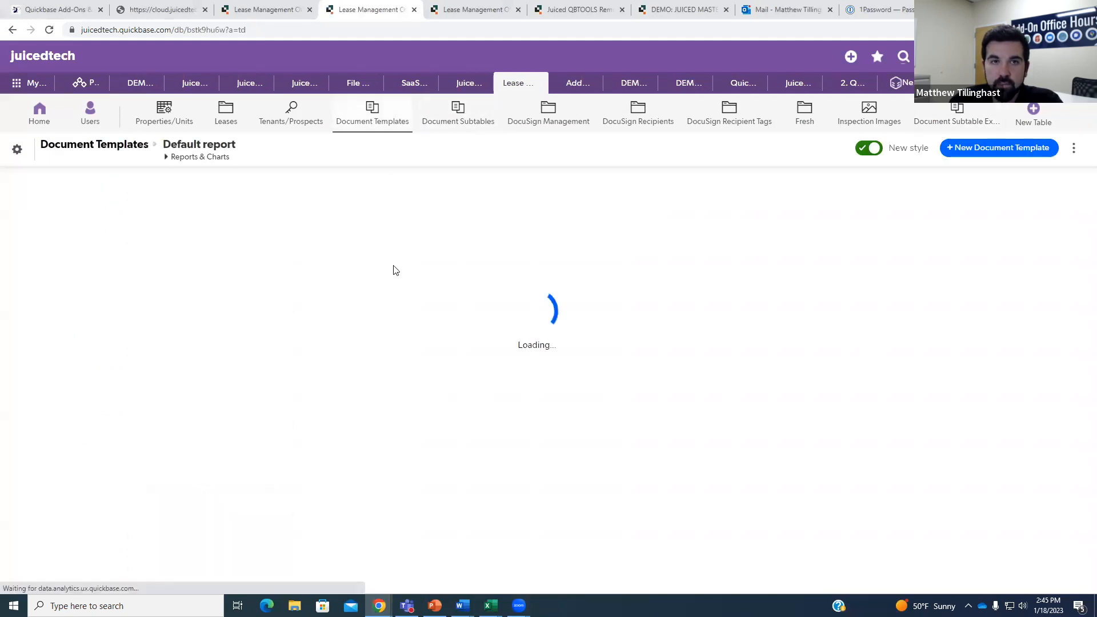
scroll(110, 356, down, 1)
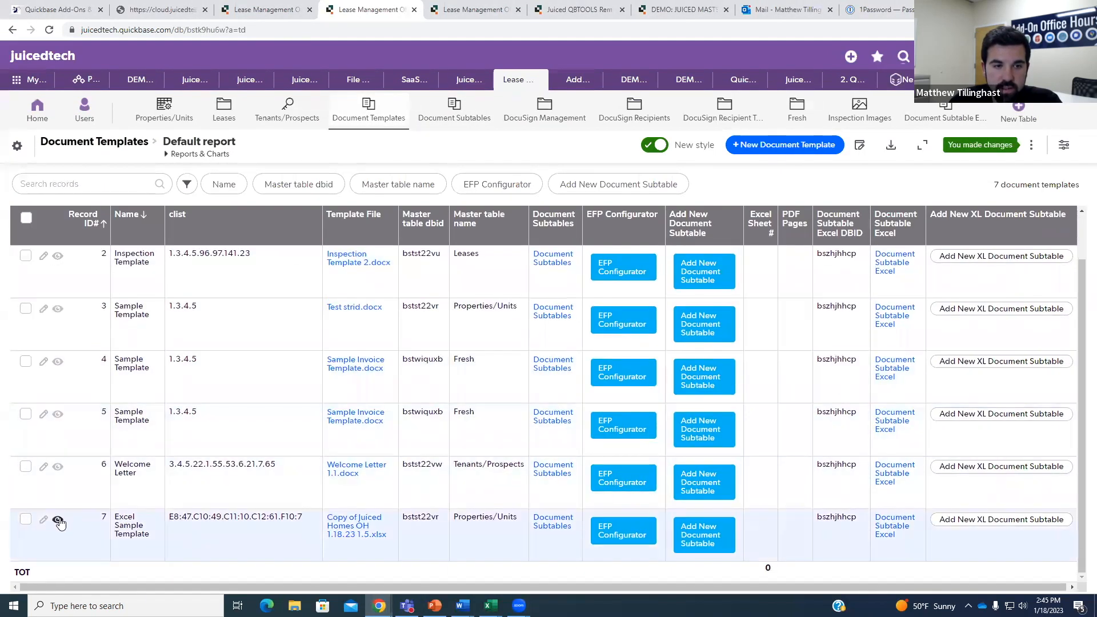
click(57, 520)
scroll(270, 387, down, 3)
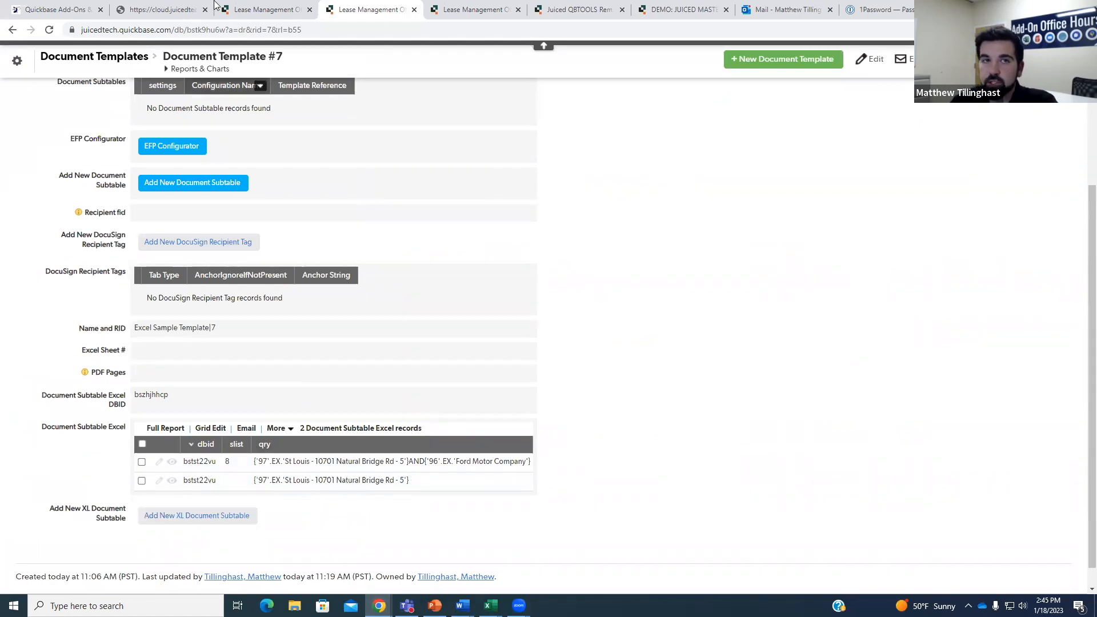
click(253, 9)
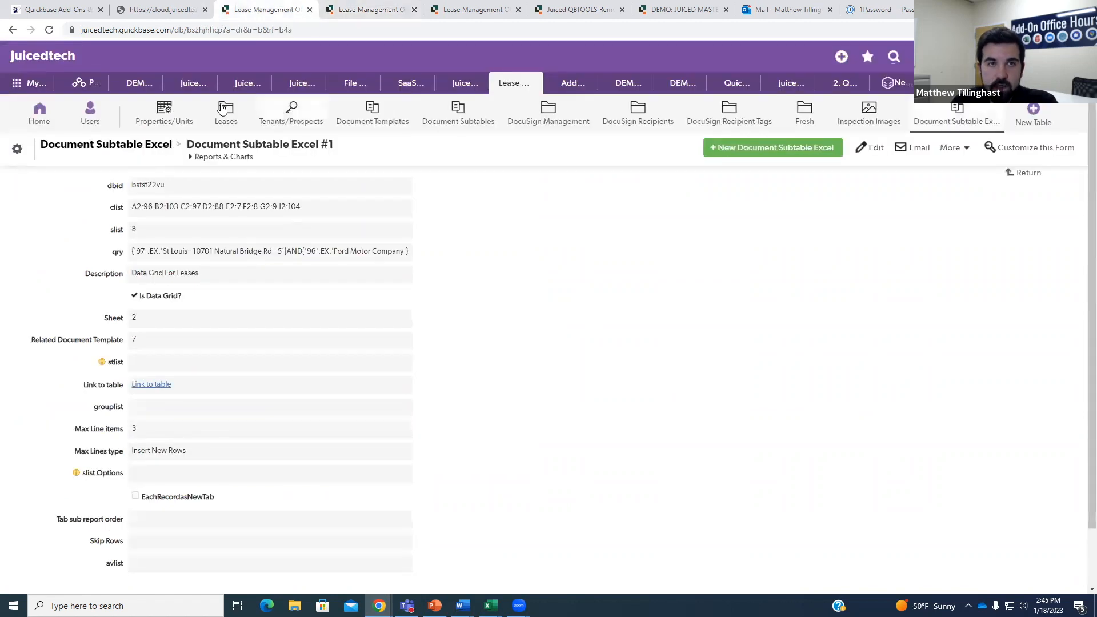
click(368, 13)
click(452, 11)
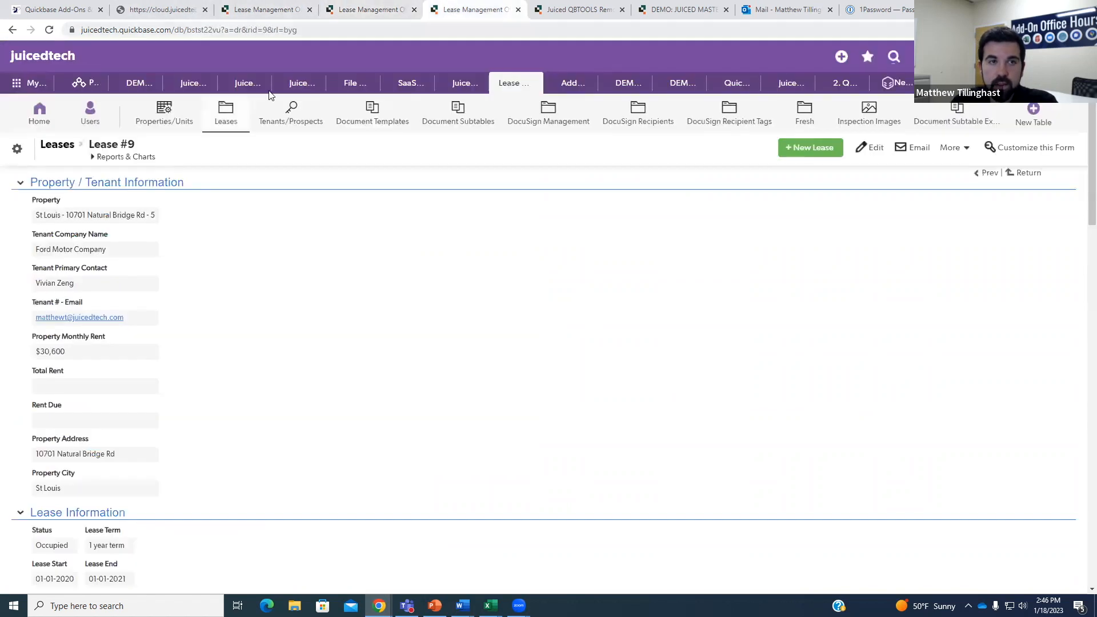
click(164, 112)
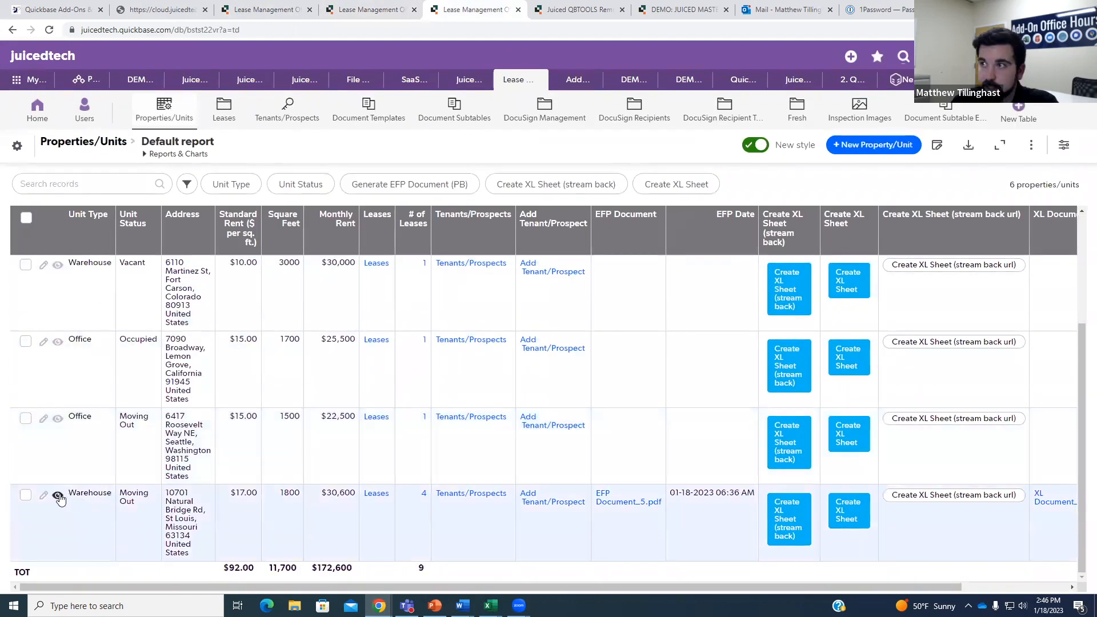
click(58, 498)
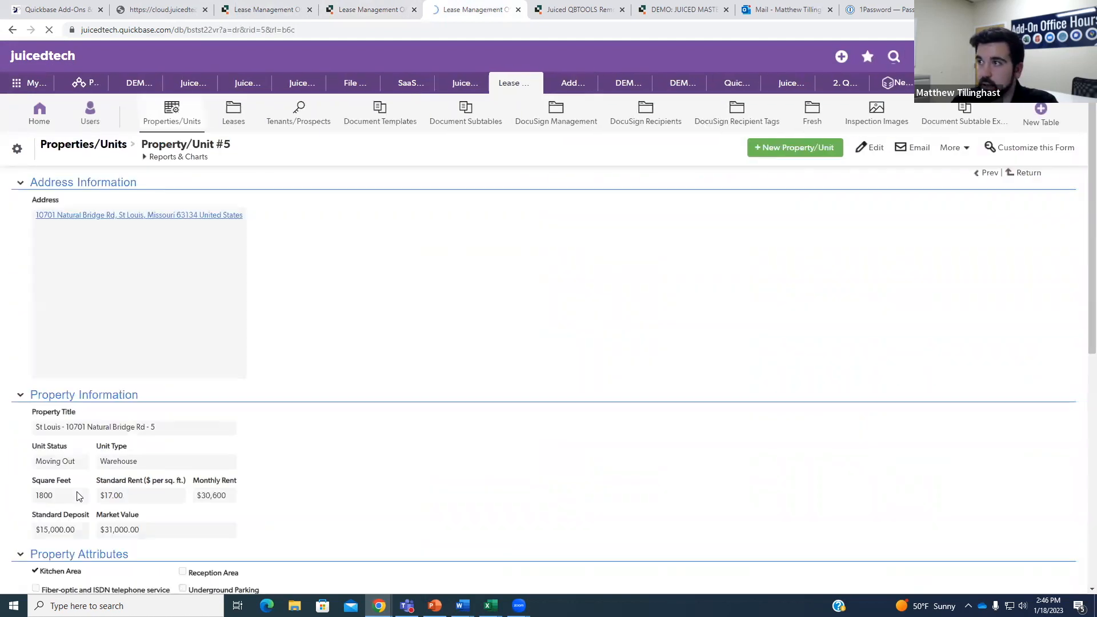
scroll(274, 446, down, 10)
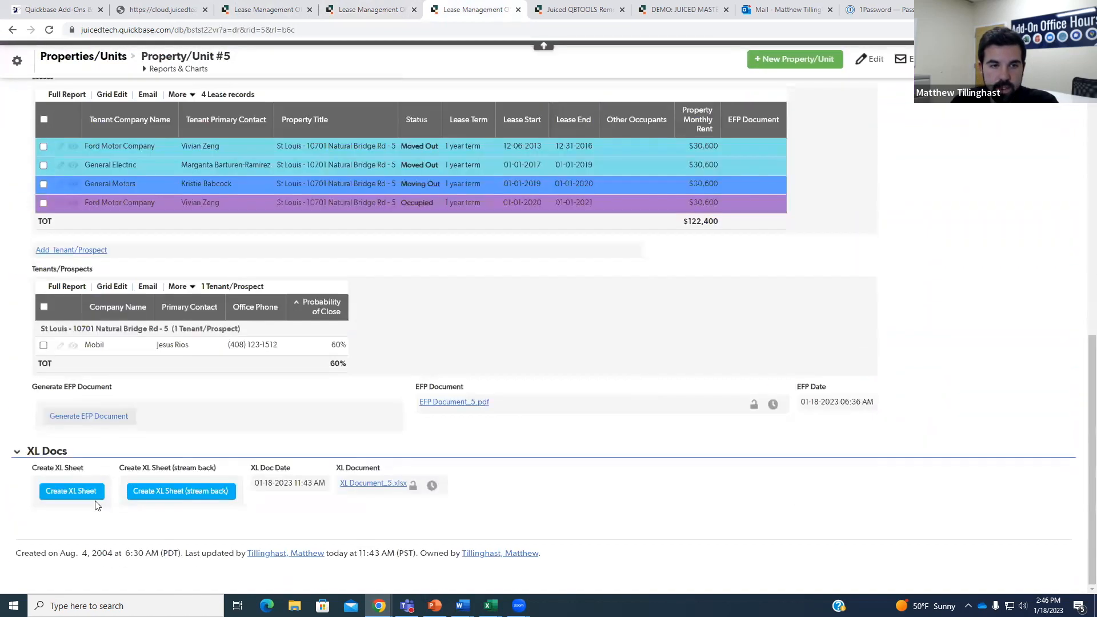
Create an XL sheet and open XL Document_5 (3), listing all four tenants from row 10.
click(88, 496)
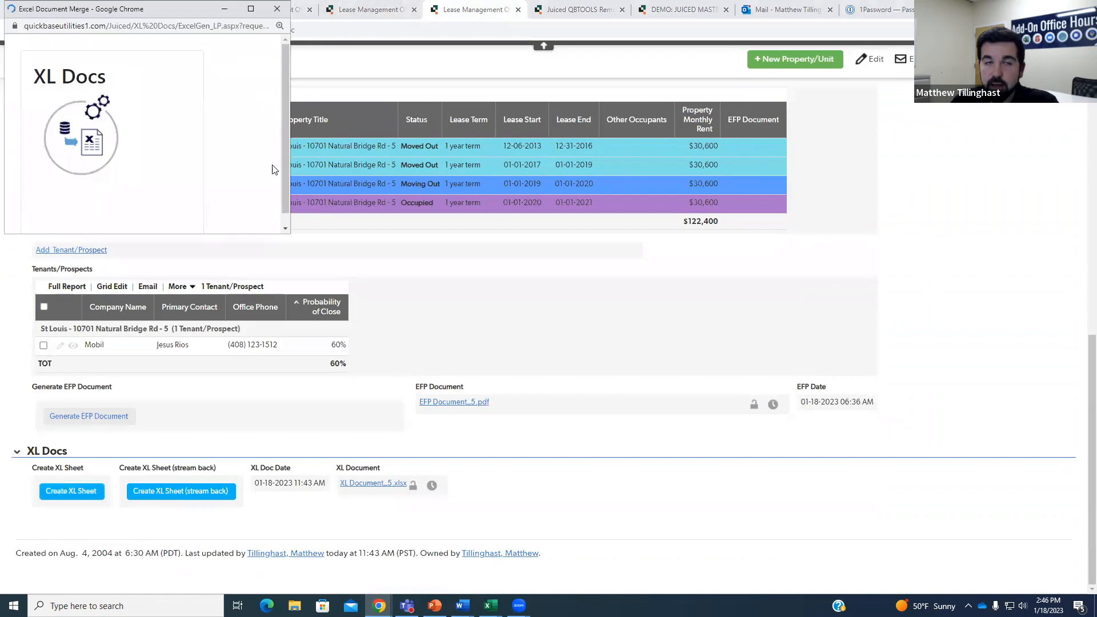
drag(289, 233, 302, 243)
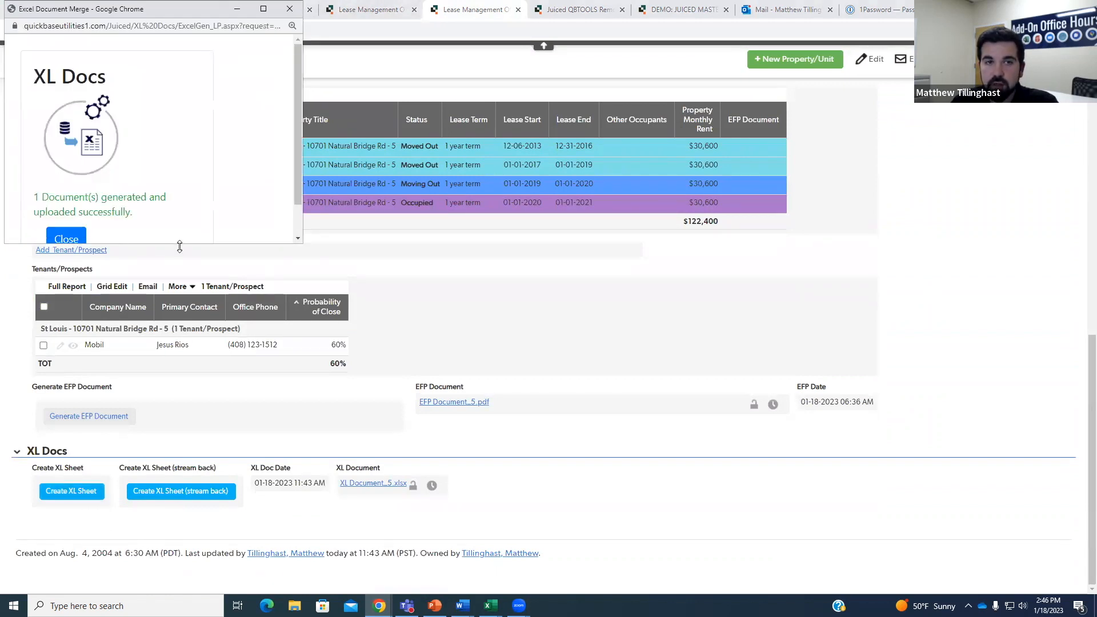
click(72, 240)
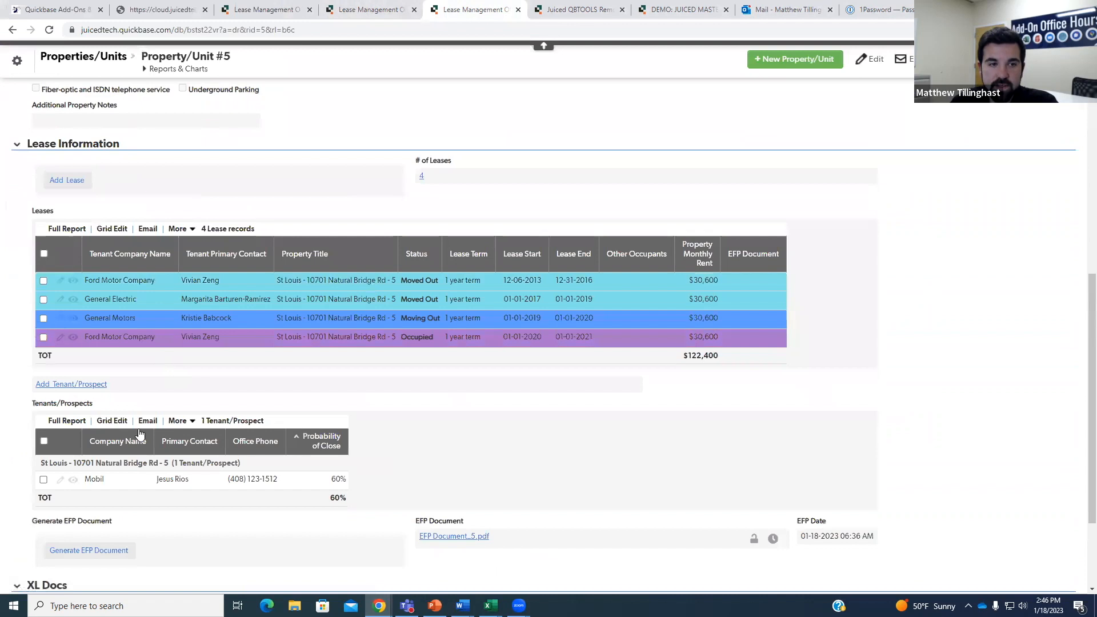
scroll(139, 435, down, 2)
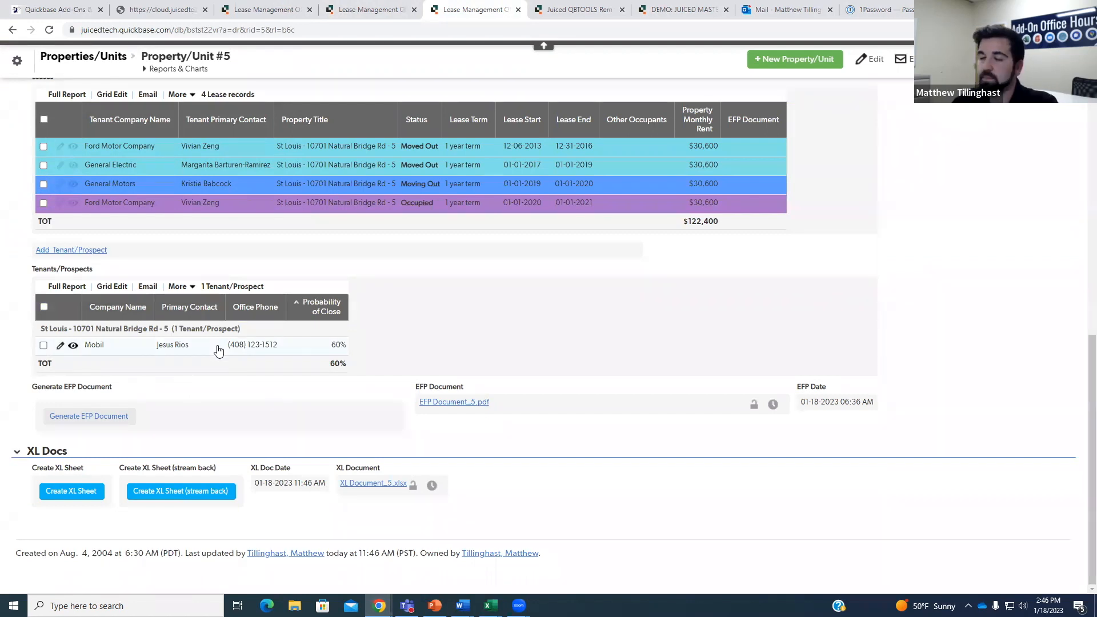
click(380, 485)
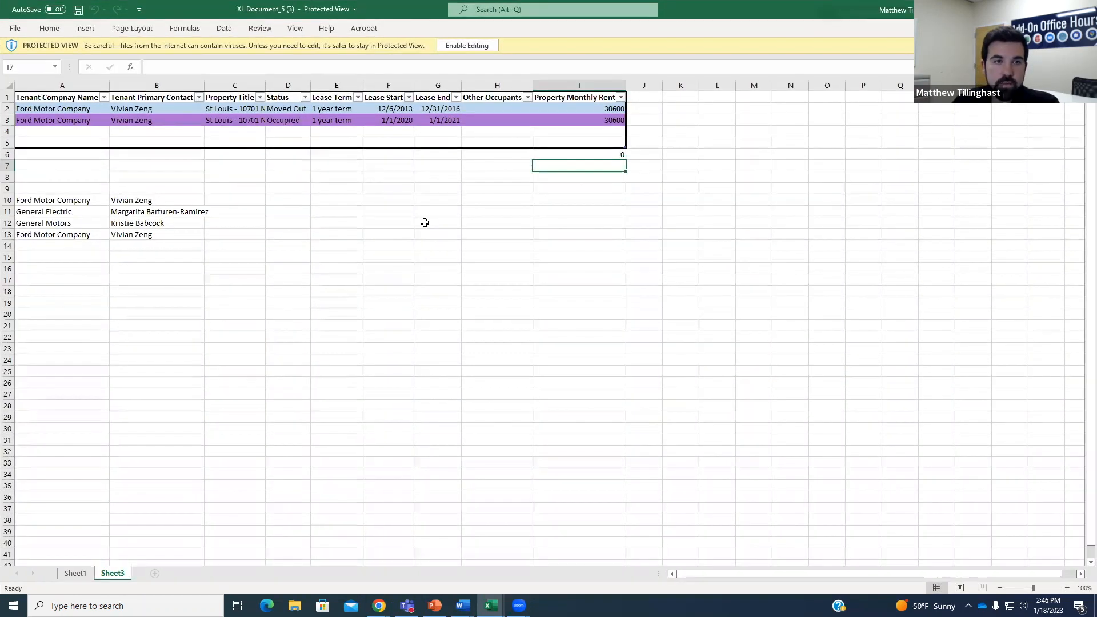
click(424, 223)
drag(81, 201, 195, 229)
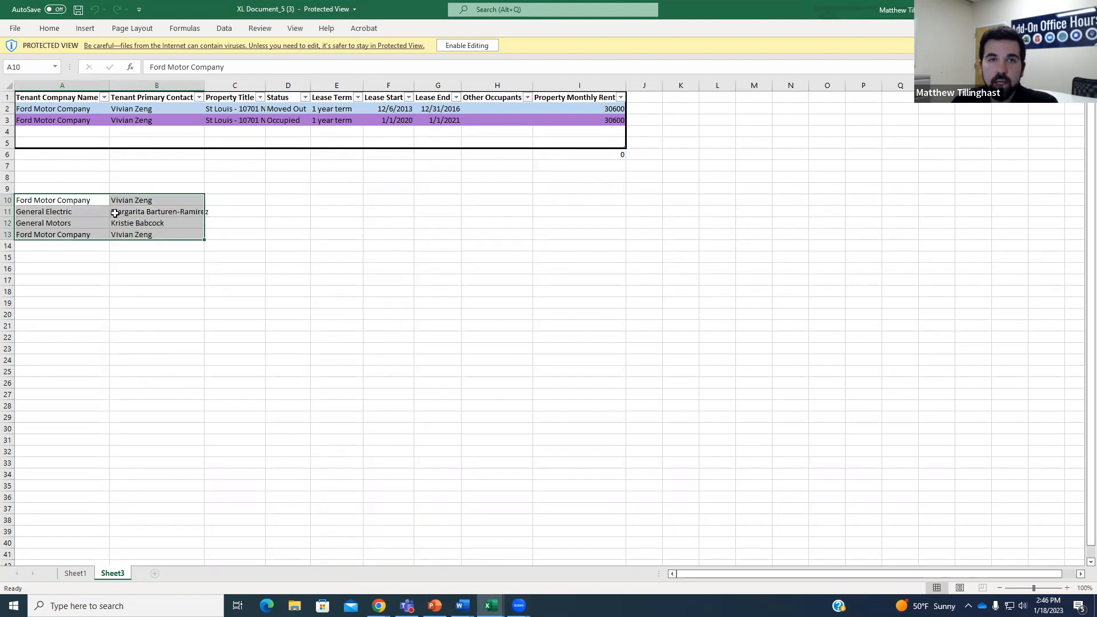
Enable editing on the exported workbook, check contacts in B10 and B13, then minimize Excel.
click(472, 47)
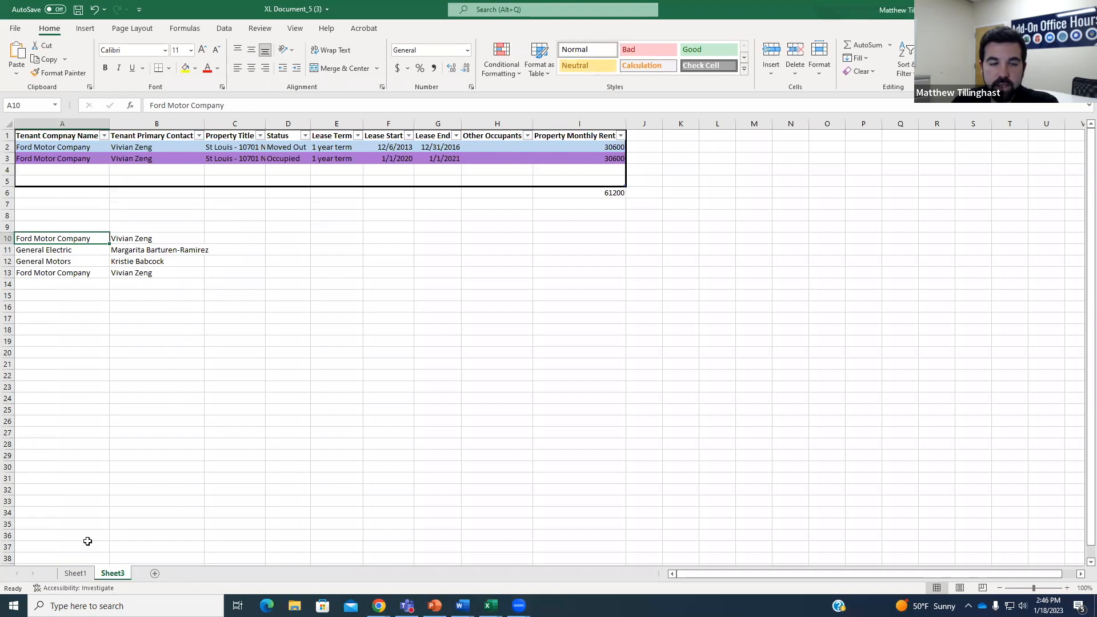
click(123, 242)
click(148, 270)
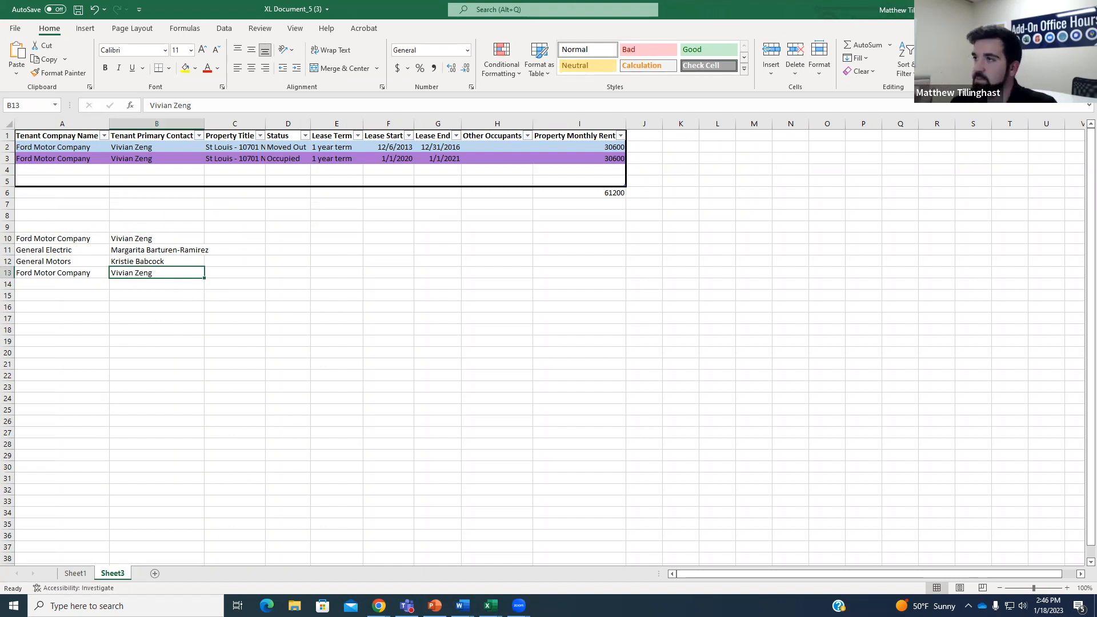
click(1030, 9)
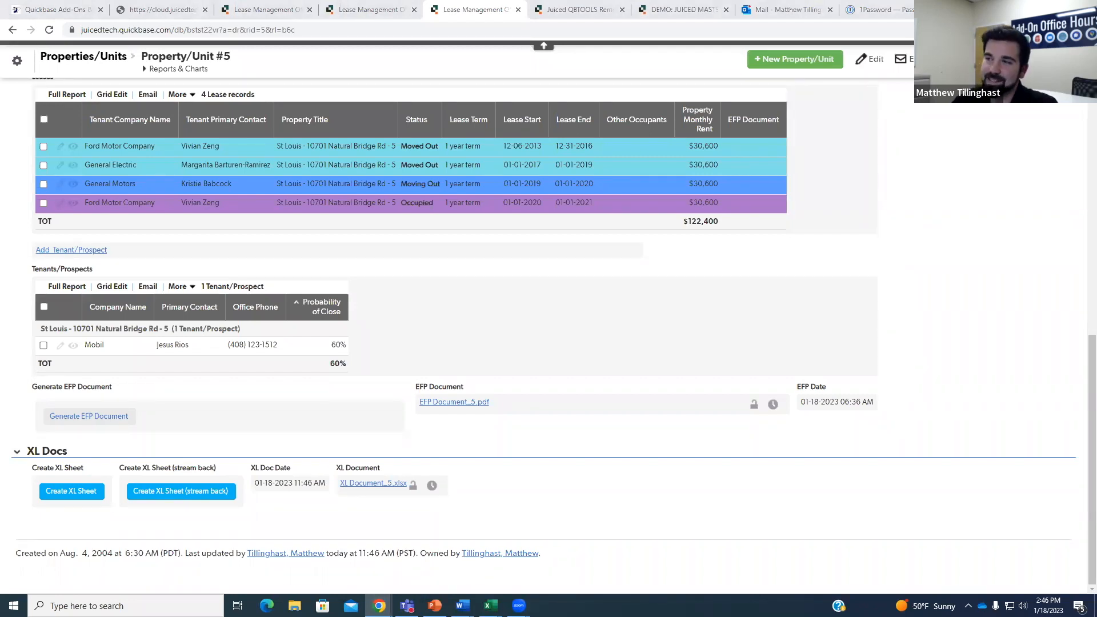
On the Juiced Technologies site, open the XL Docs product page from ADD-ONS > Most Popular.
click(17, 8)
mouse_move(482, 78)
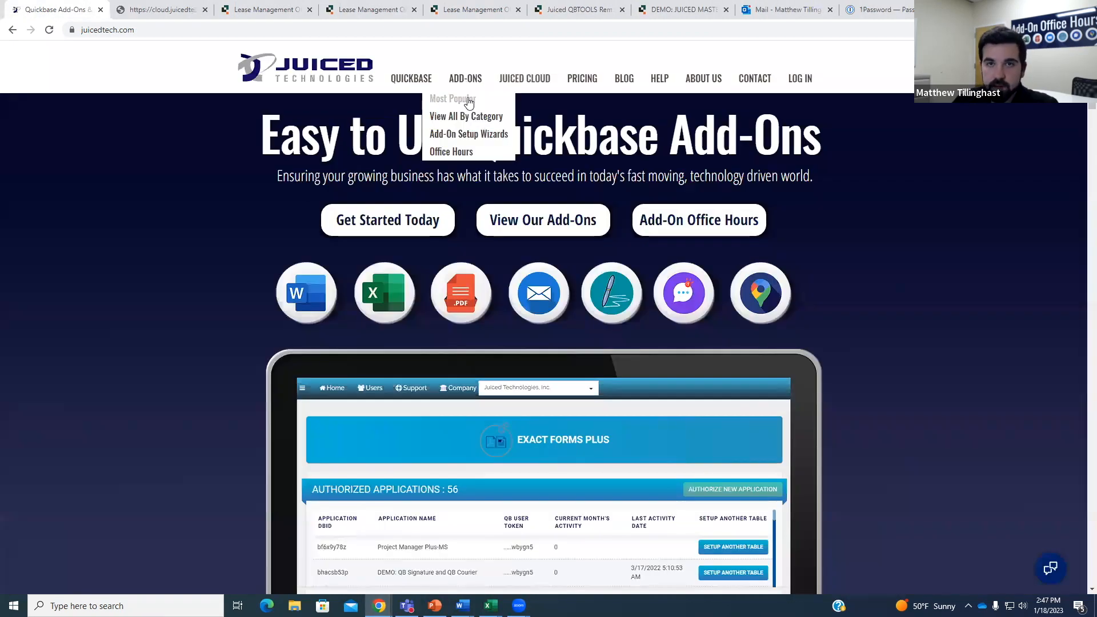
click(452, 98)
scroll(651, 214, down, 3)
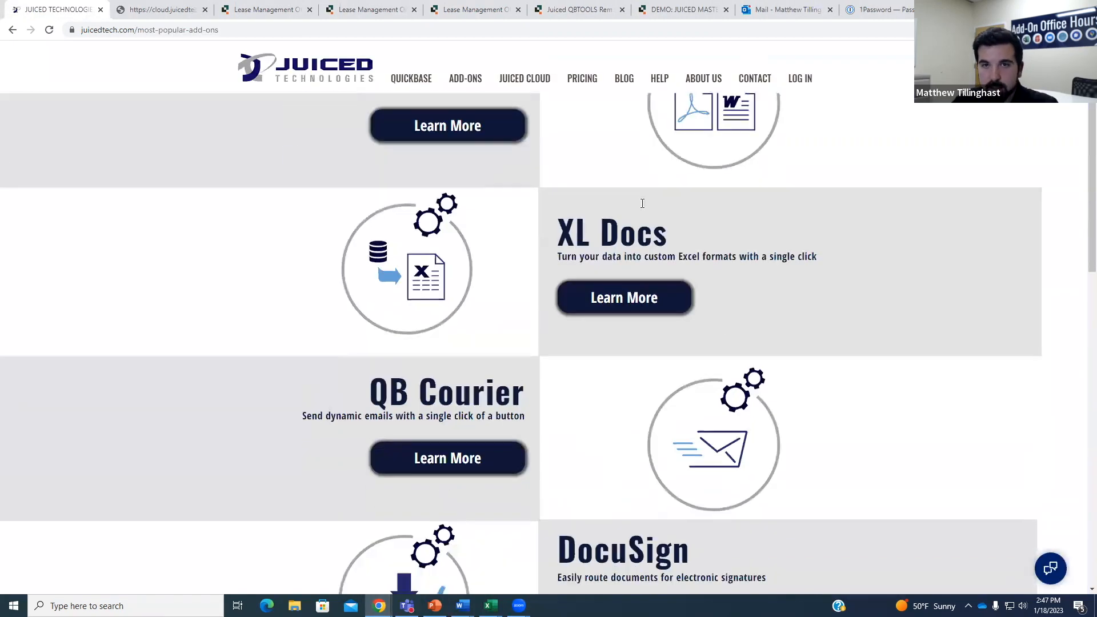
scroll(625, 332, up, 3)
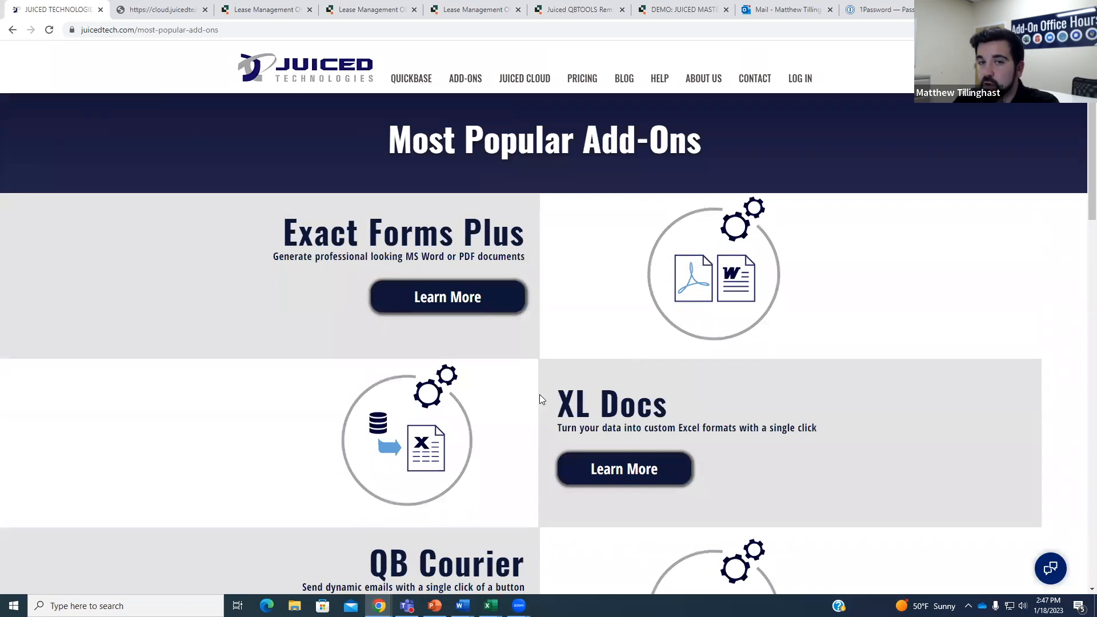
scroll(541, 394, down, 1)
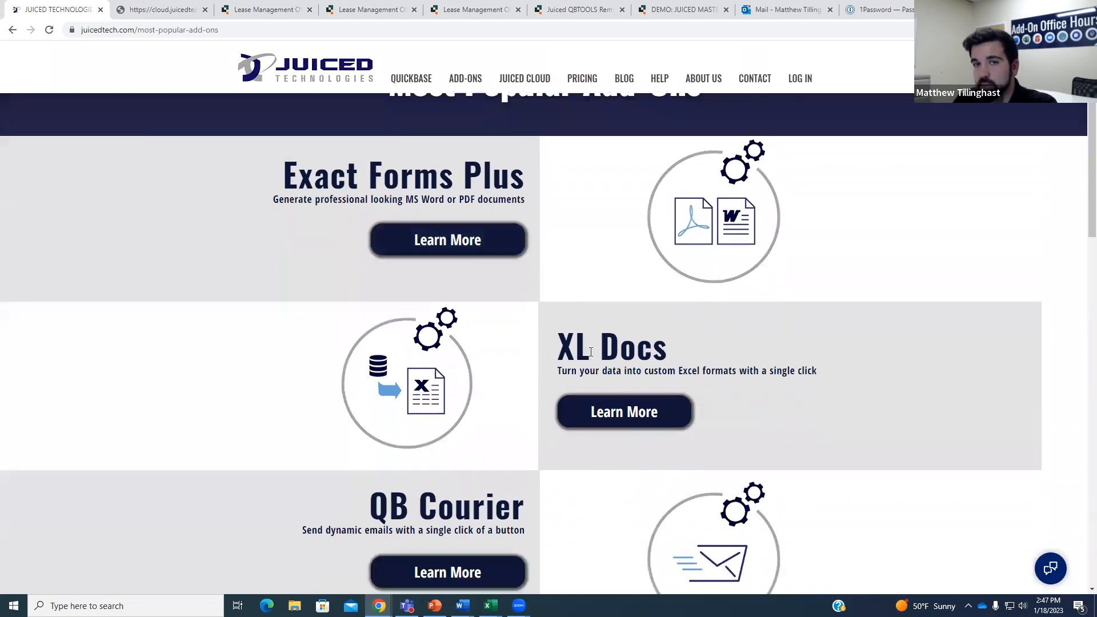
click(629, 413)
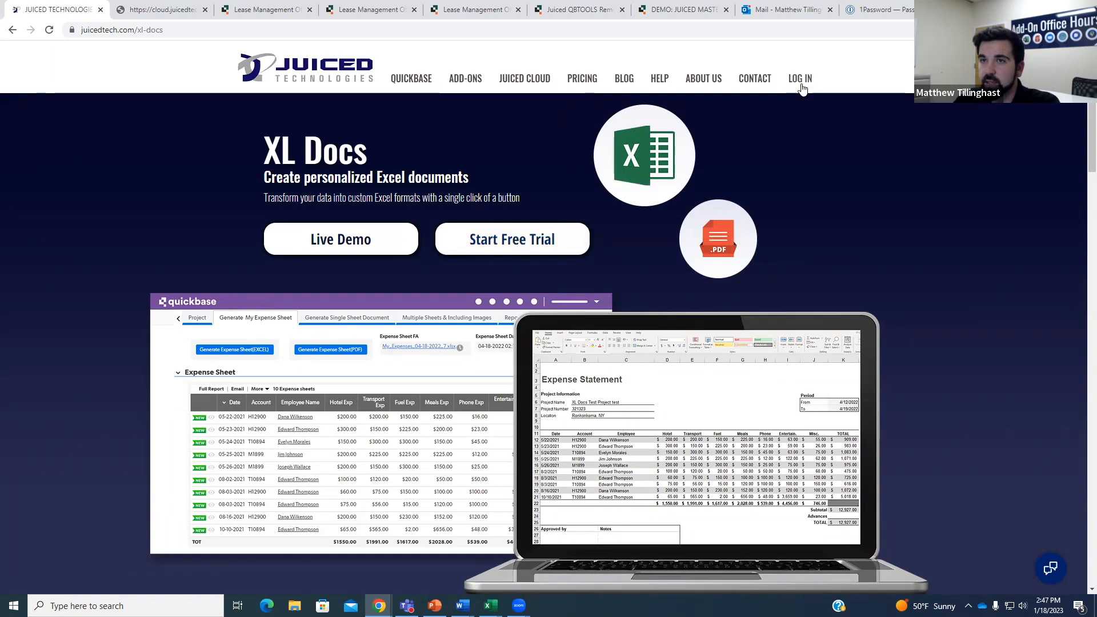
click(162, 9)
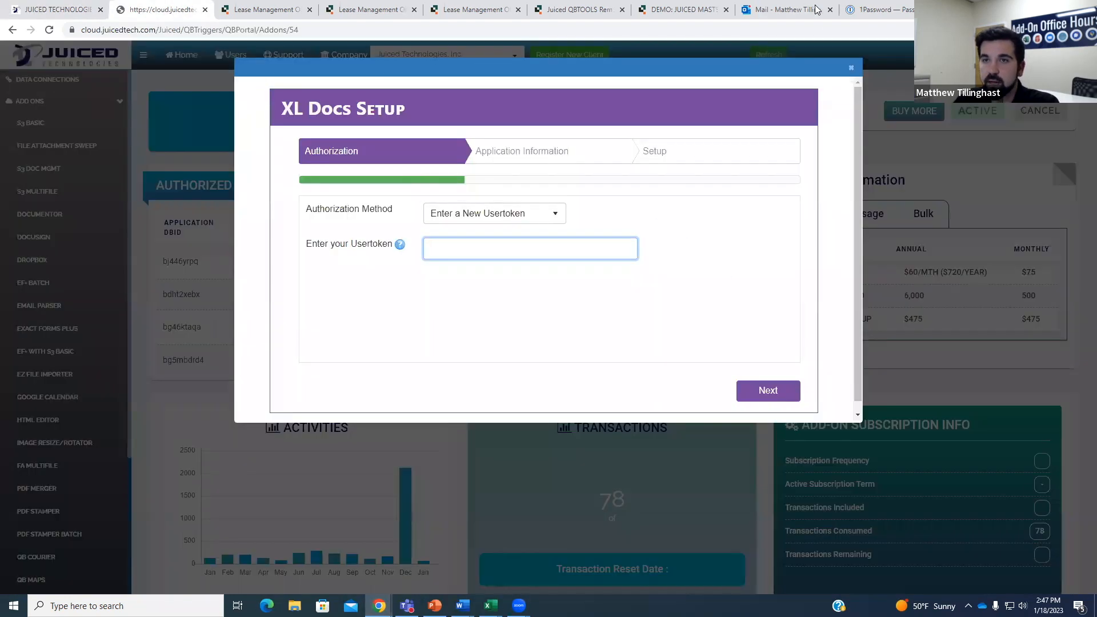
Close the XL Docs setup wizard, dismiss the security notification, and return to Document Subtable Excel #1.
click(851, 67)
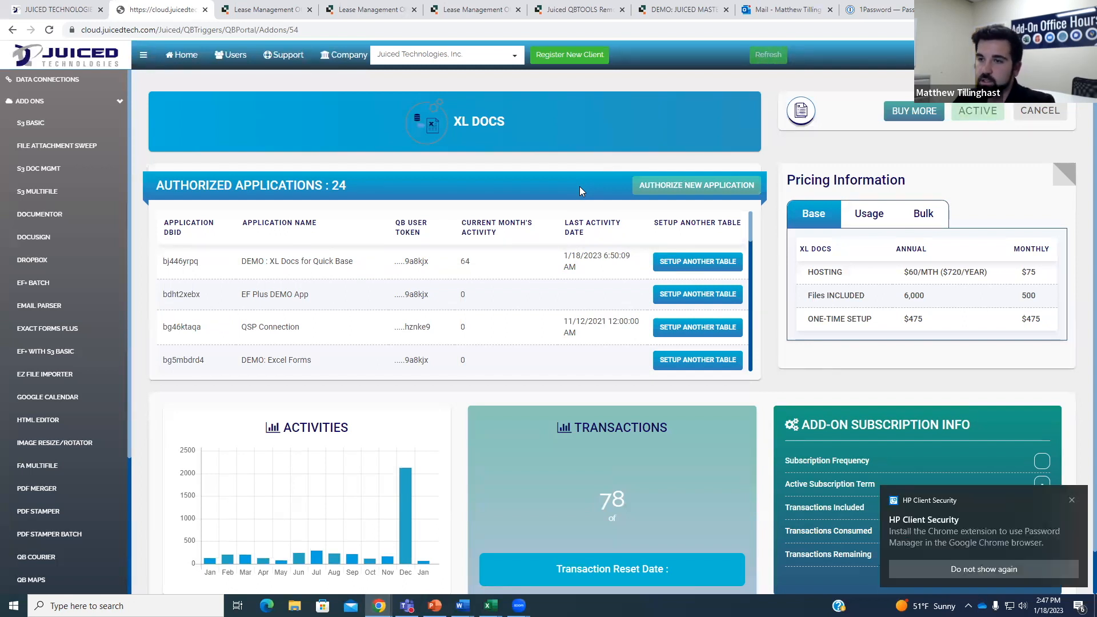
click(1072, 500)
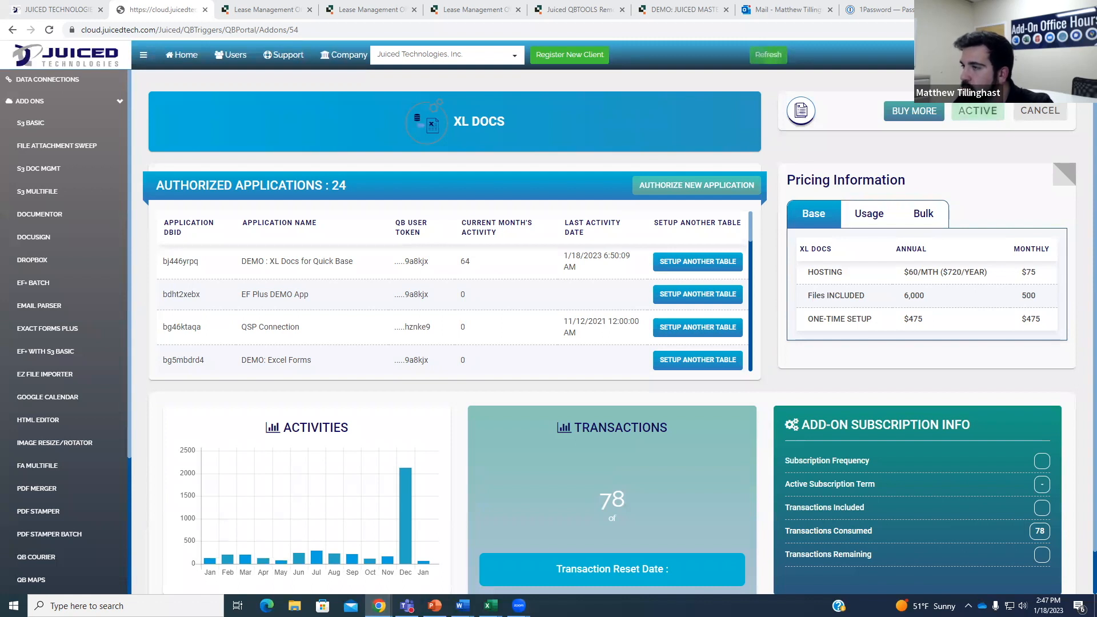
click(262, 10)
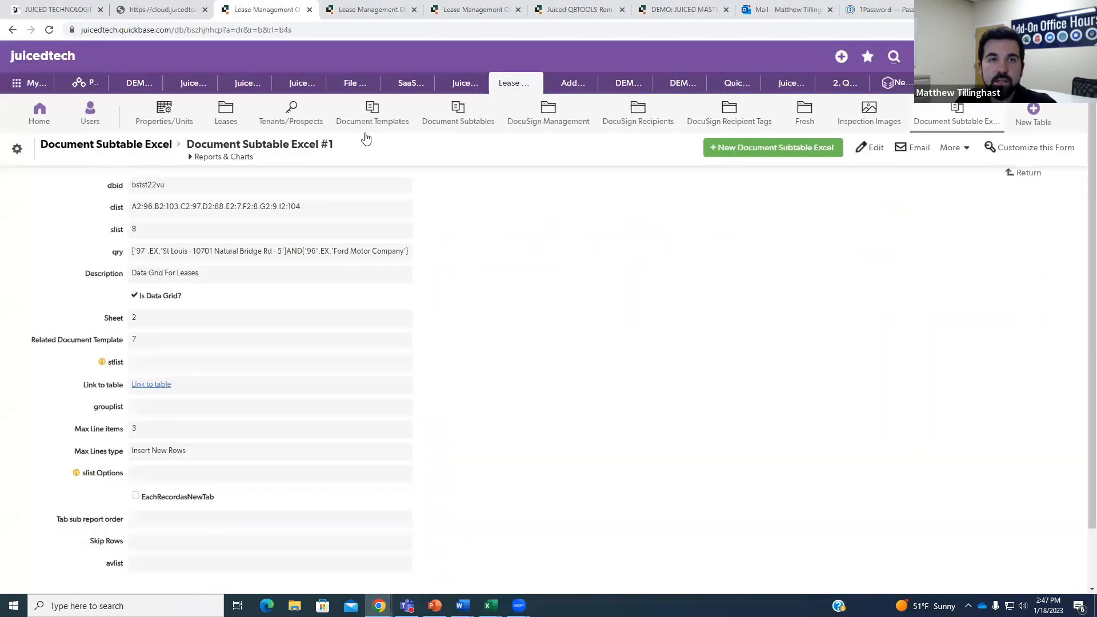
Check Document Template #7's subtable records, then open the Ford Motor Company lease from Property/Unit #5.
click(366, 10)
scroll(477, 221, down, 1)
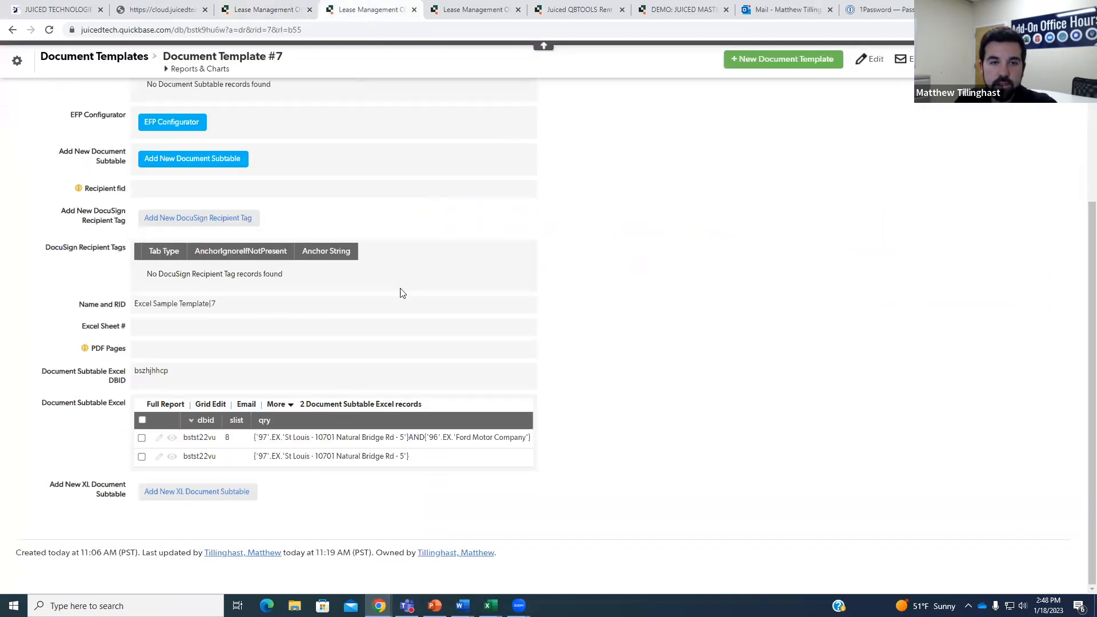
click(216, 459)
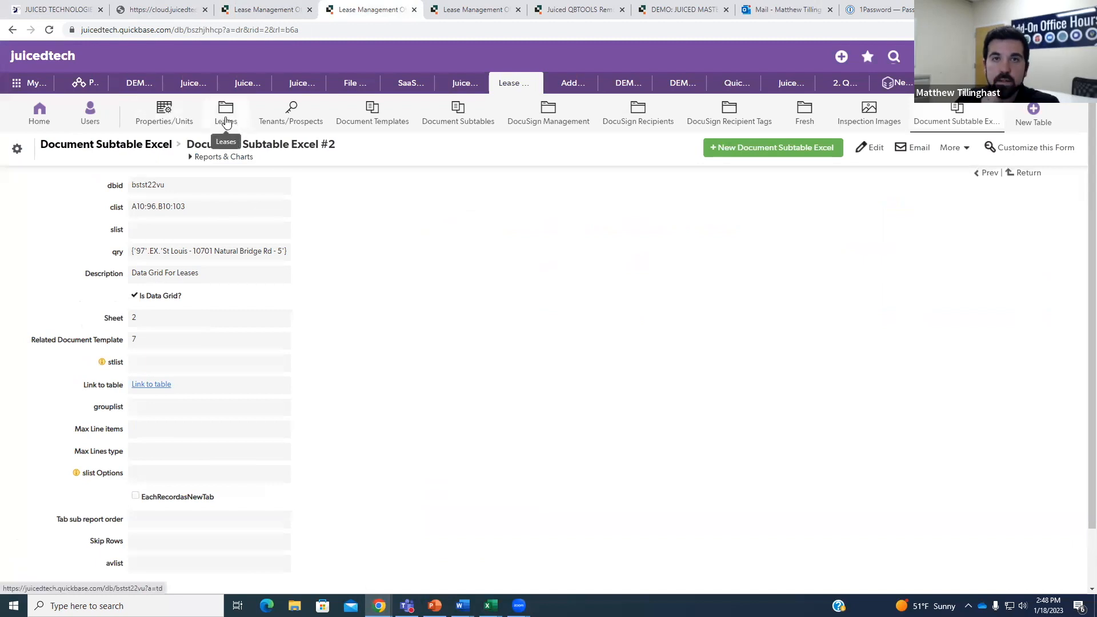
key(ctrl+Tab)
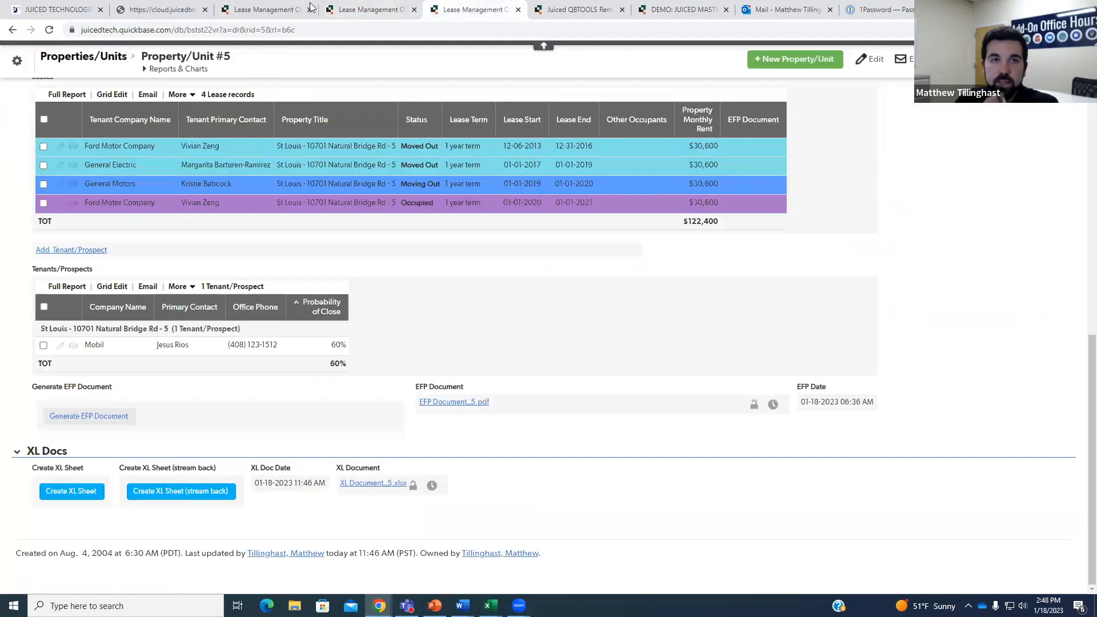
click(71, 204)
click(124, 156)
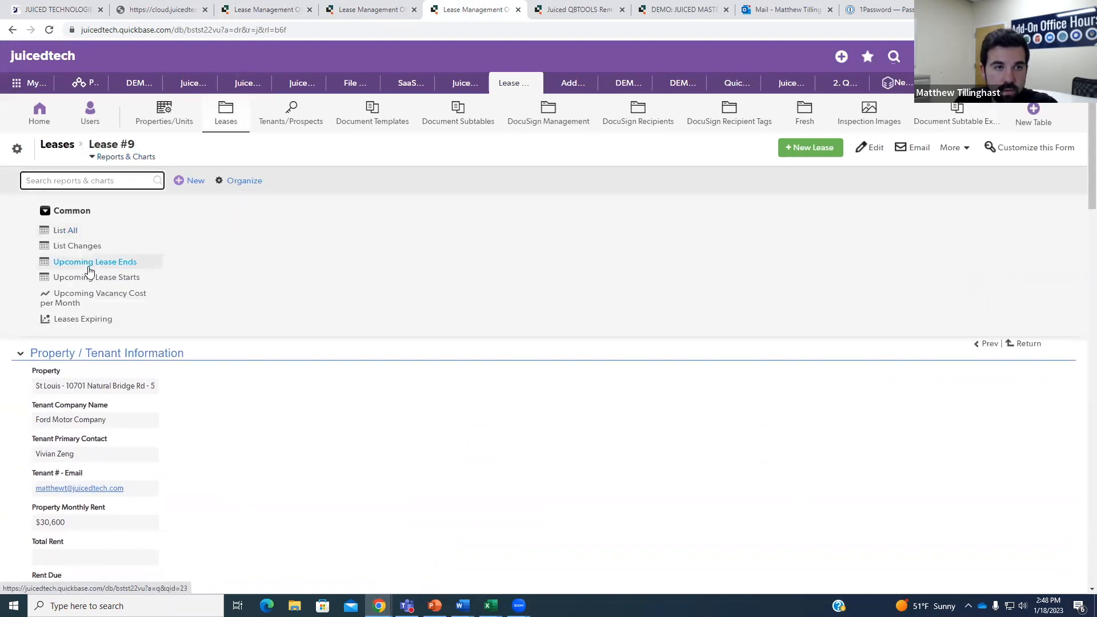
Open the Leases List All report (9 leases, $264,400) and select its report id in the address.
click(88, 231)
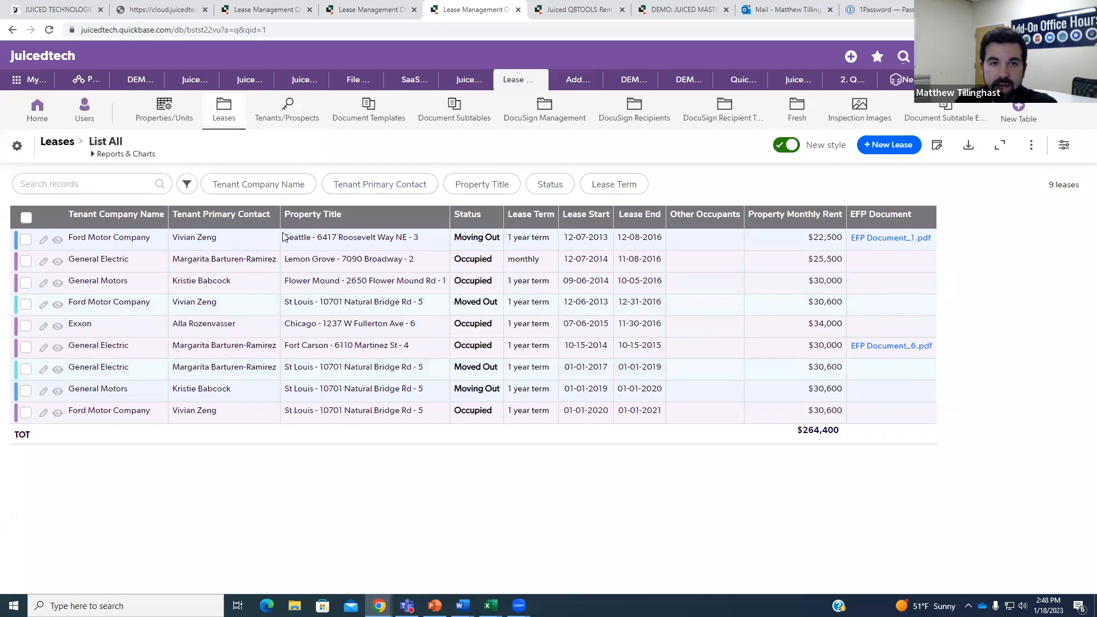
drag(289, 372, 406, 372)
click(479, 448)
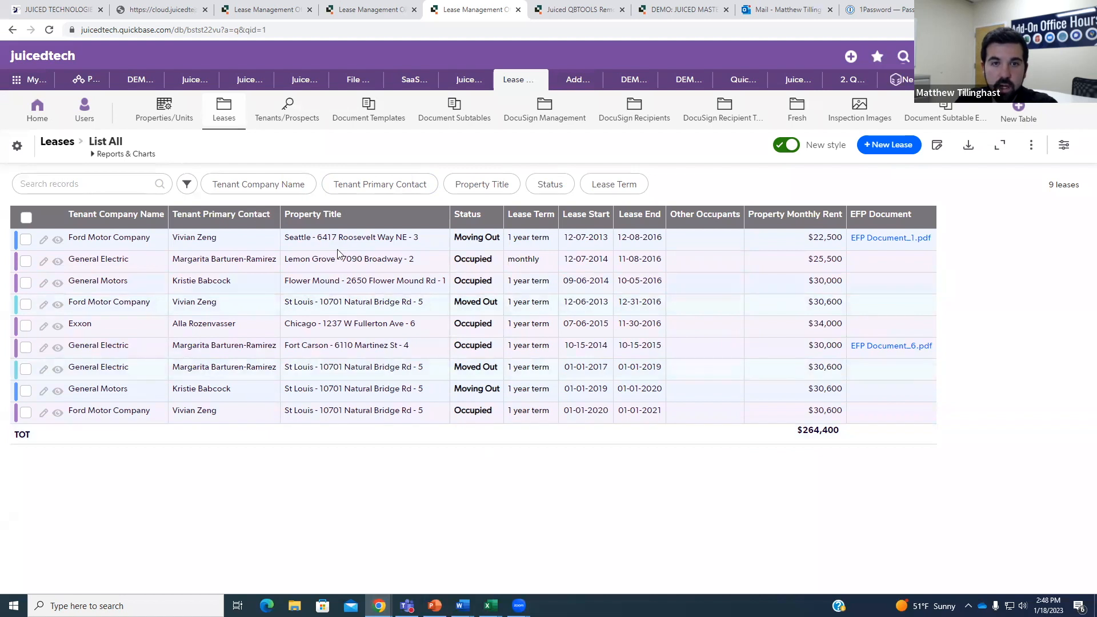
drag(269, 30, 243, 31)
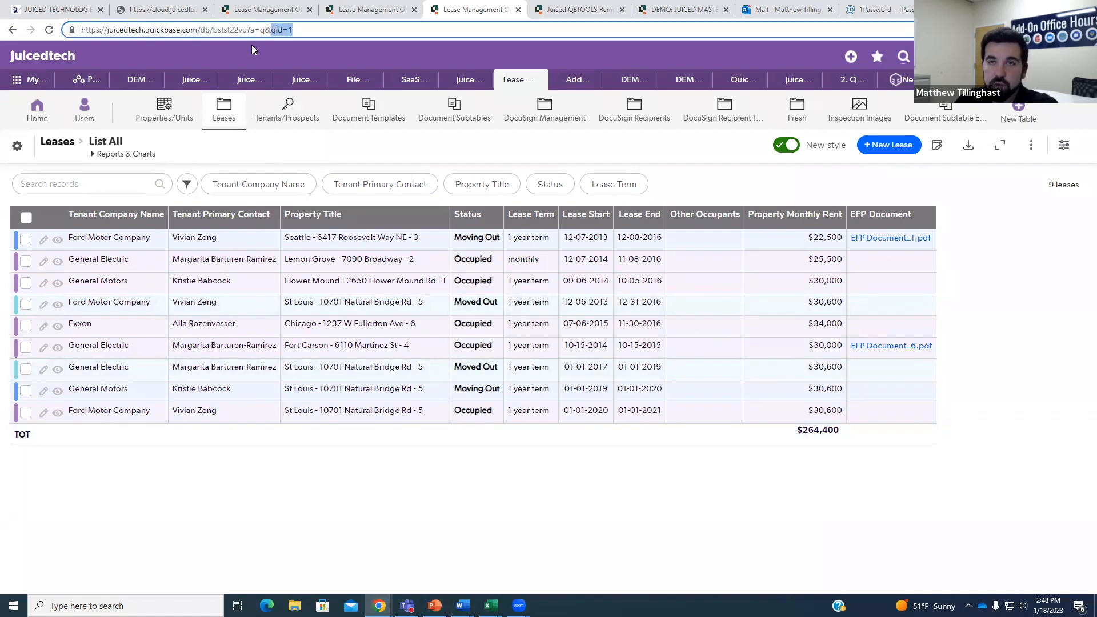
click(281, 5)
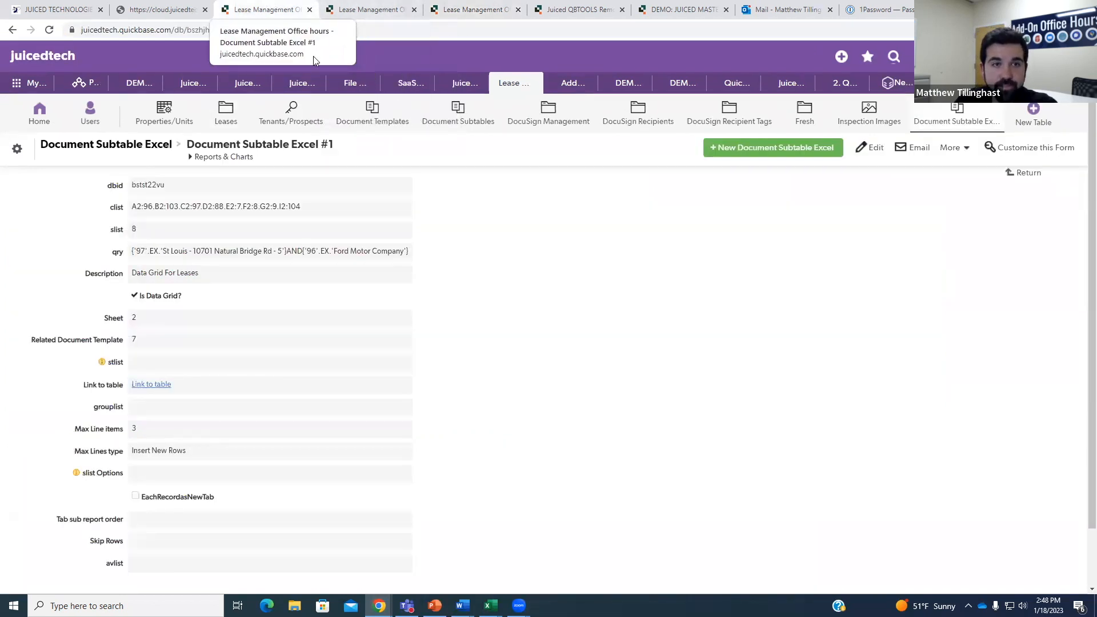
Start editing Document Subtable Excel #1, select its qry value, then leave without saving.
click(862, 147)
triple_click(290, 279)
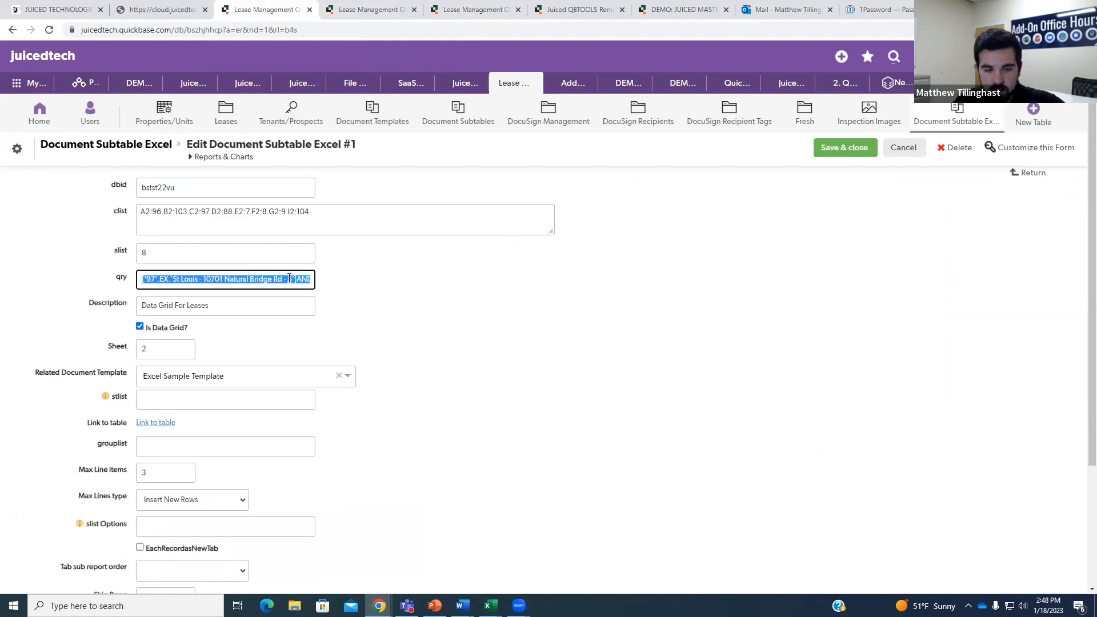
click(921, 150)
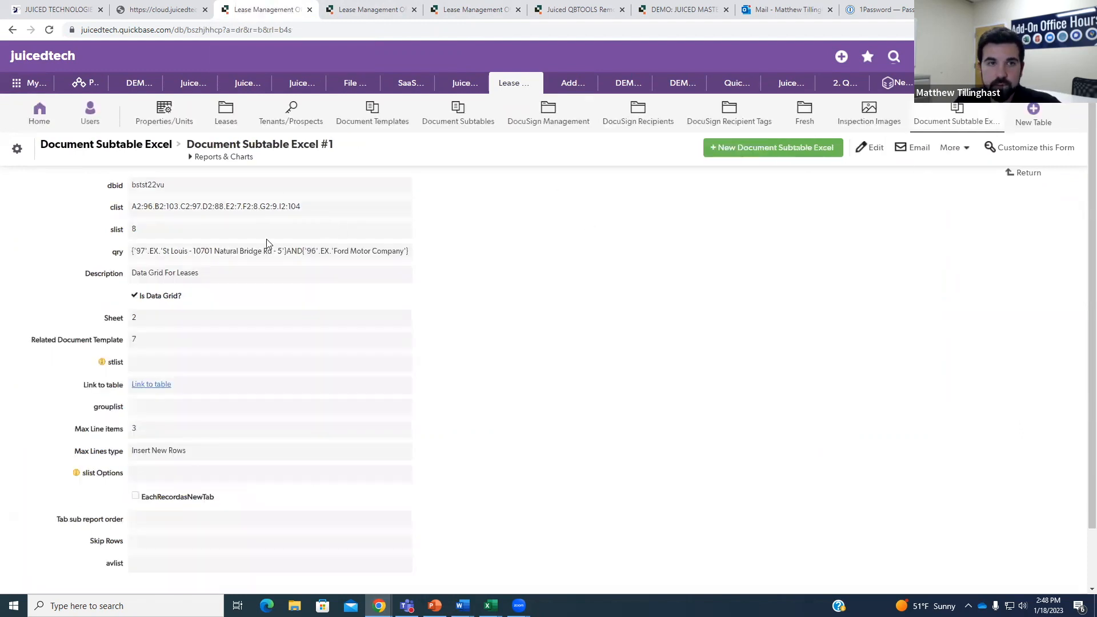
Edit the second Document Subtable Excel record, replacing its qry value with 1.
click(1023, 173)
scroll(173, 457, down, 5)
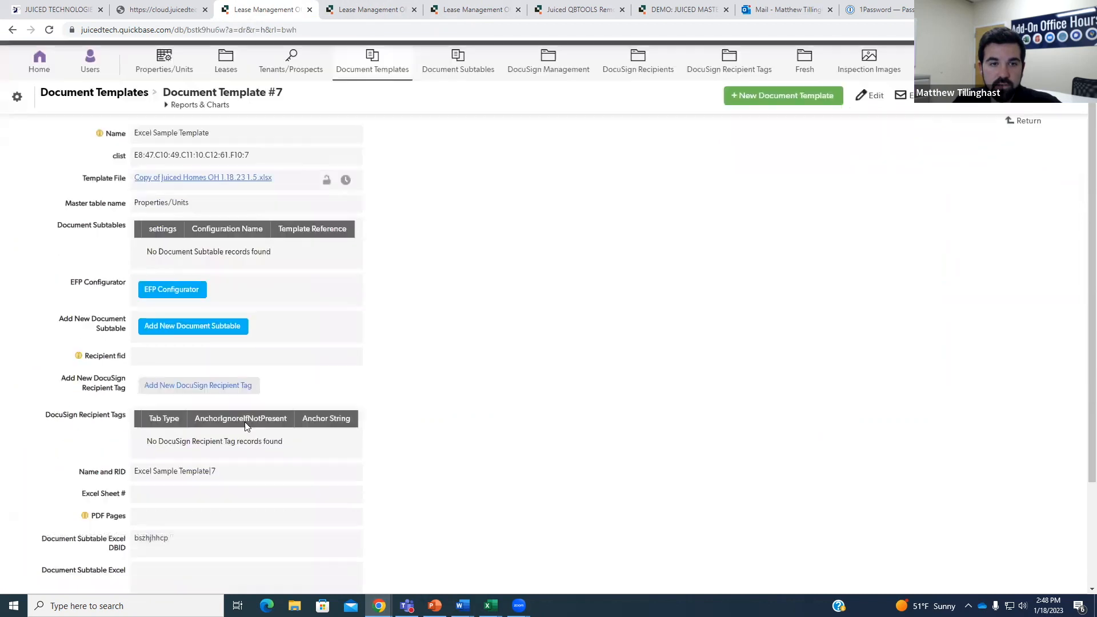
click(162, 456)
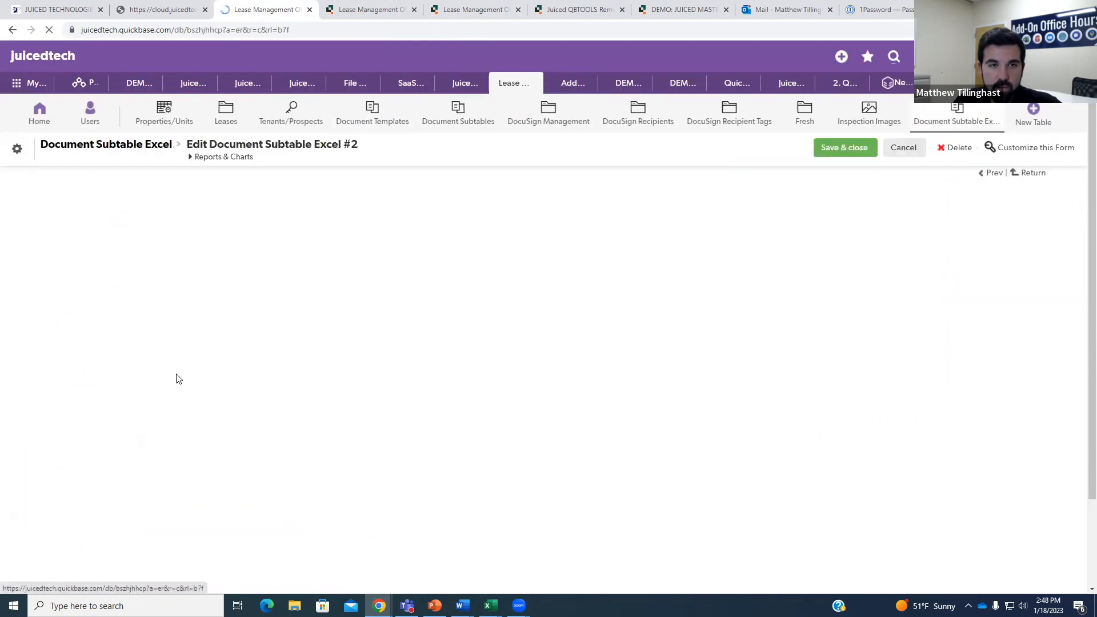
drag(304, 278, 135, 273)
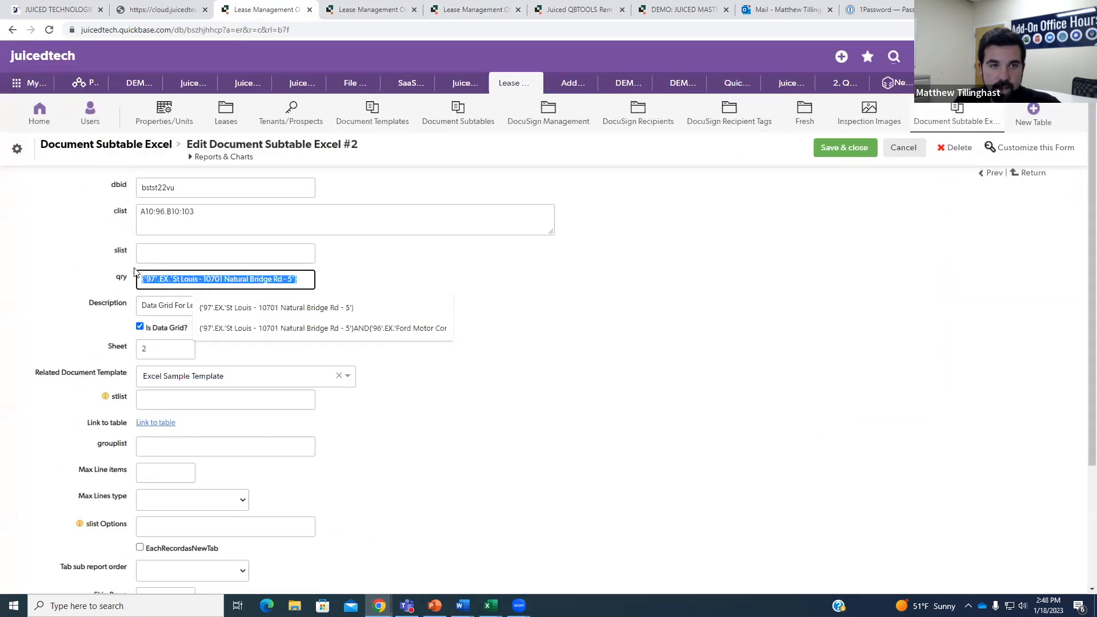
text(1)
click(397, 292)
click(354, 9)
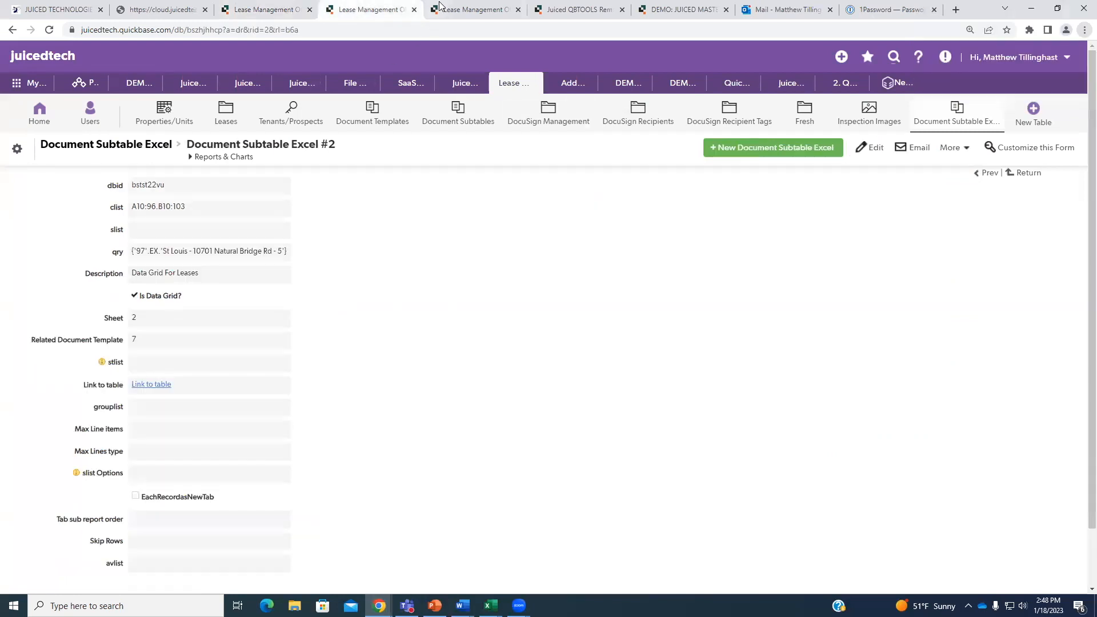
click(466, 8)
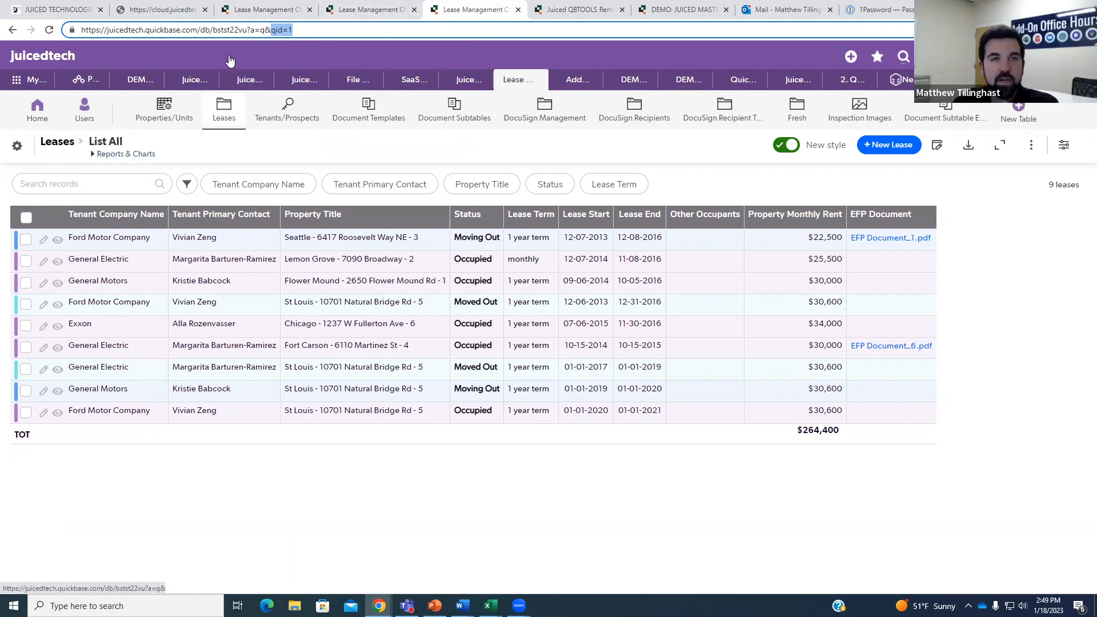
Save Document Subtable Excel #2 with its new qry of 1.
click(299, 35)
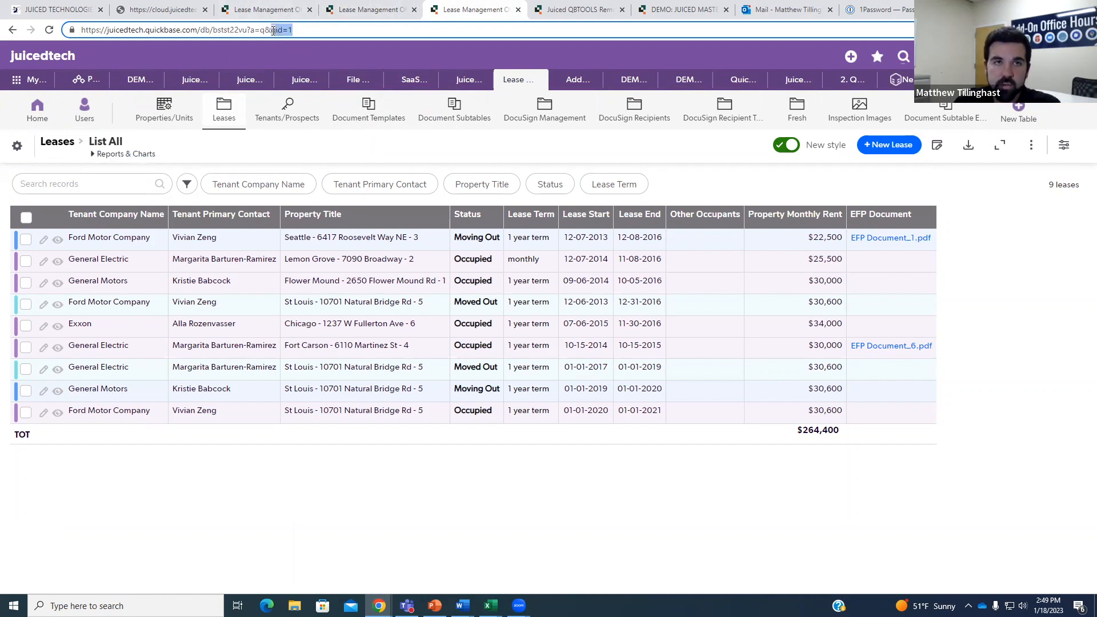
click(276, 16)
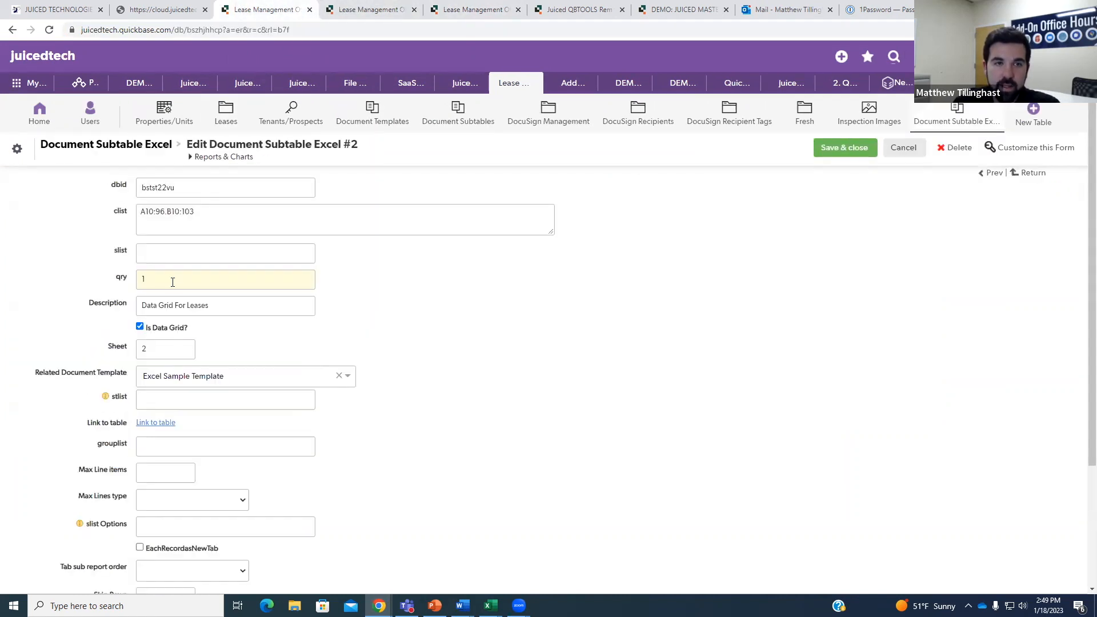
click(844, 149)
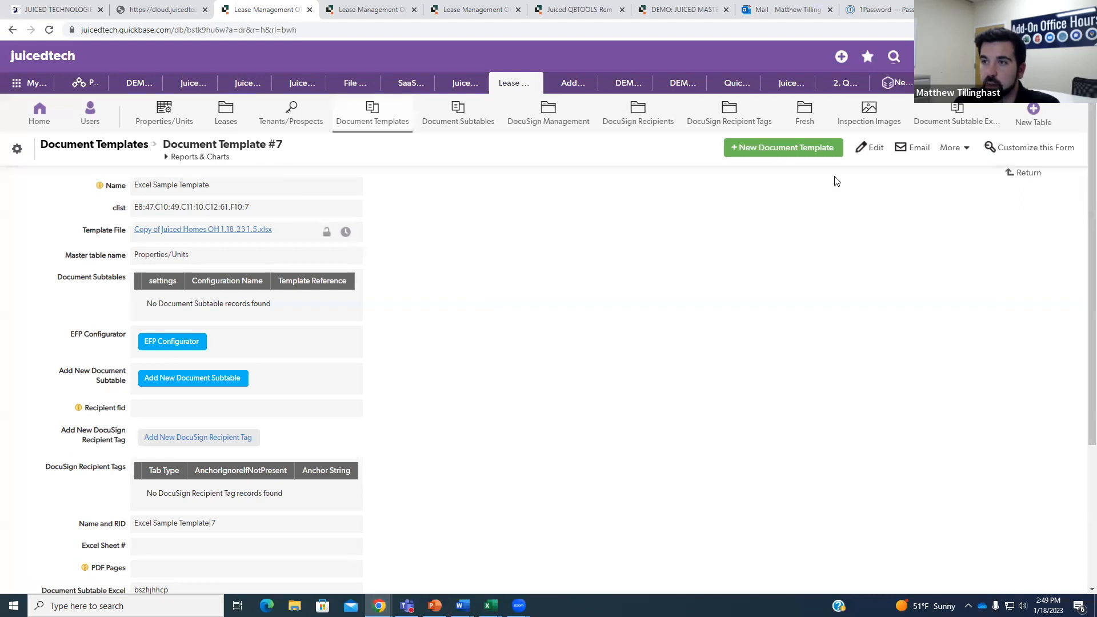
Review the saved record's clist column mapping and close the outdated record tab.
scroll(275, 393, down, 5)
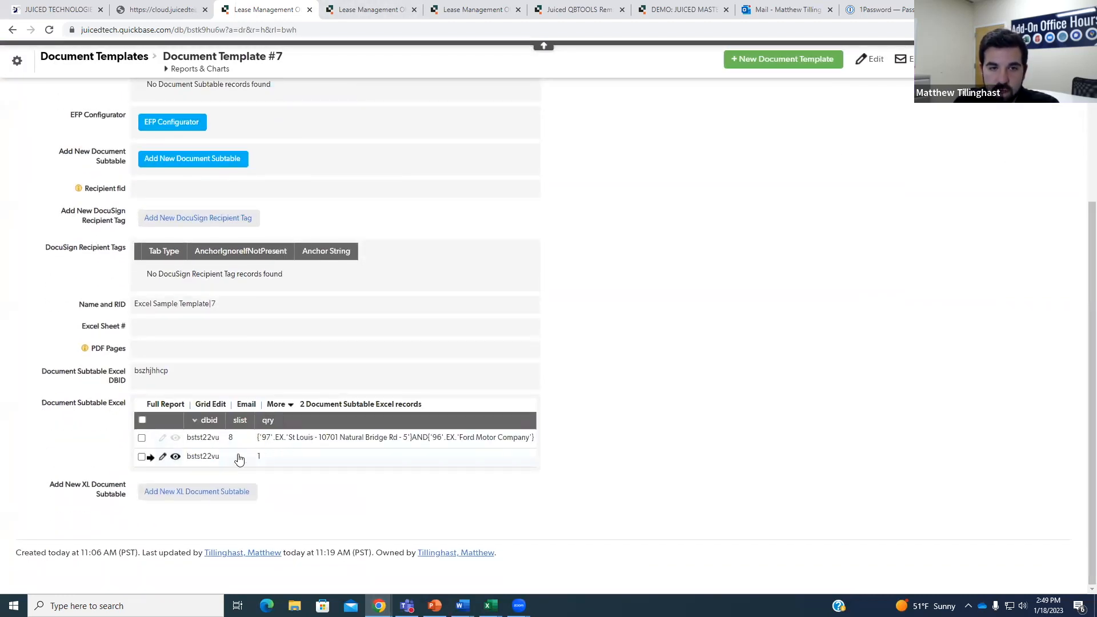
click(238, 457)
drag(135, 210, 180, 208)
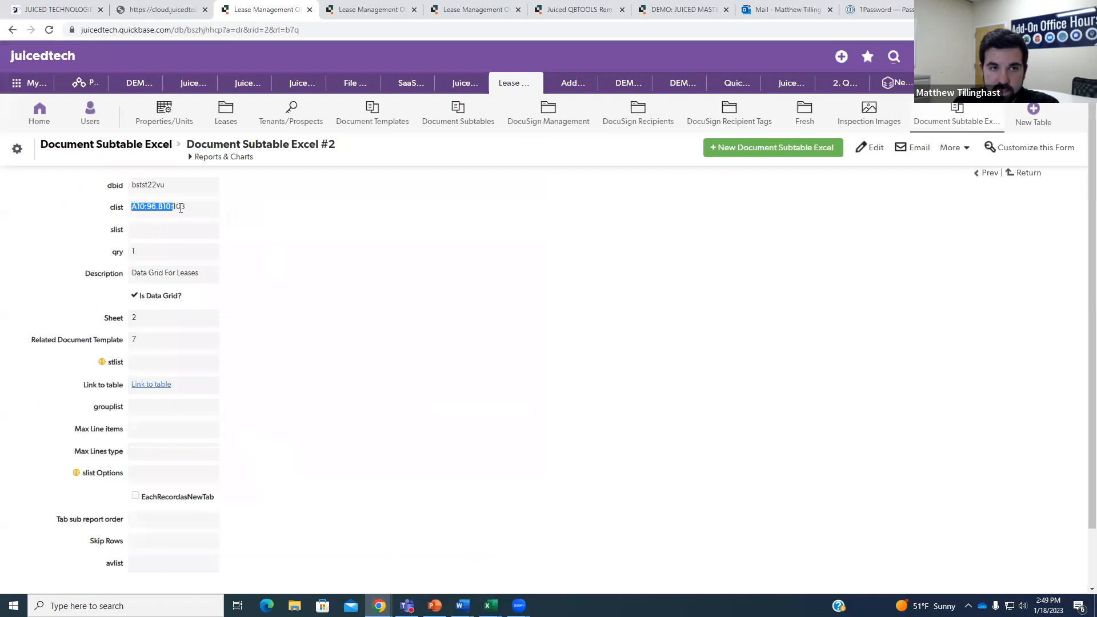
click(263, 204)
click(356, 8)
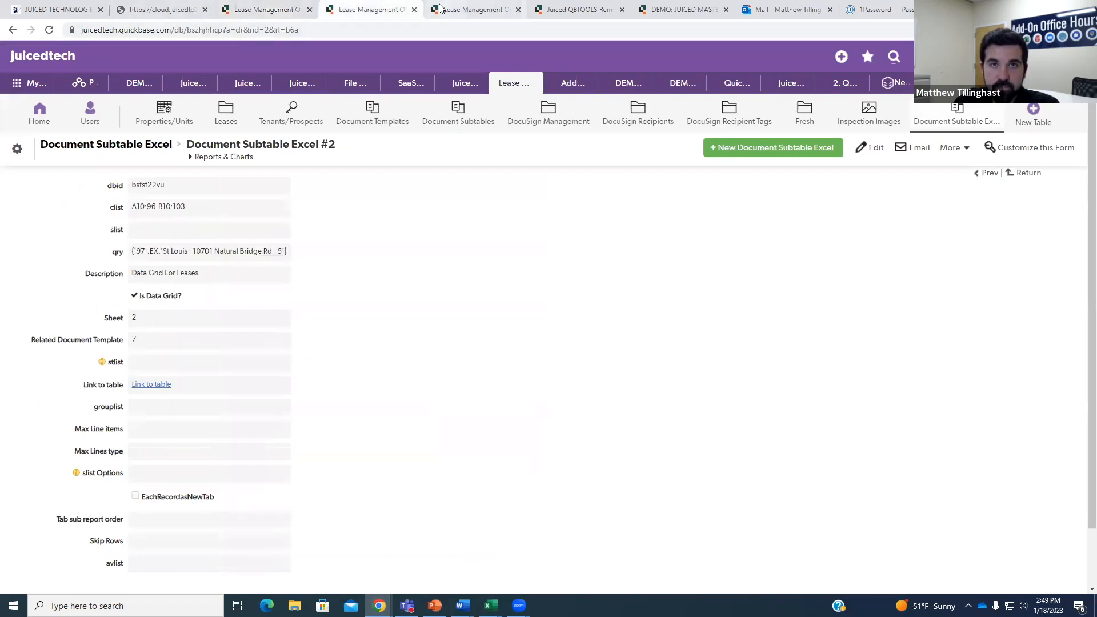
click(415, 10)
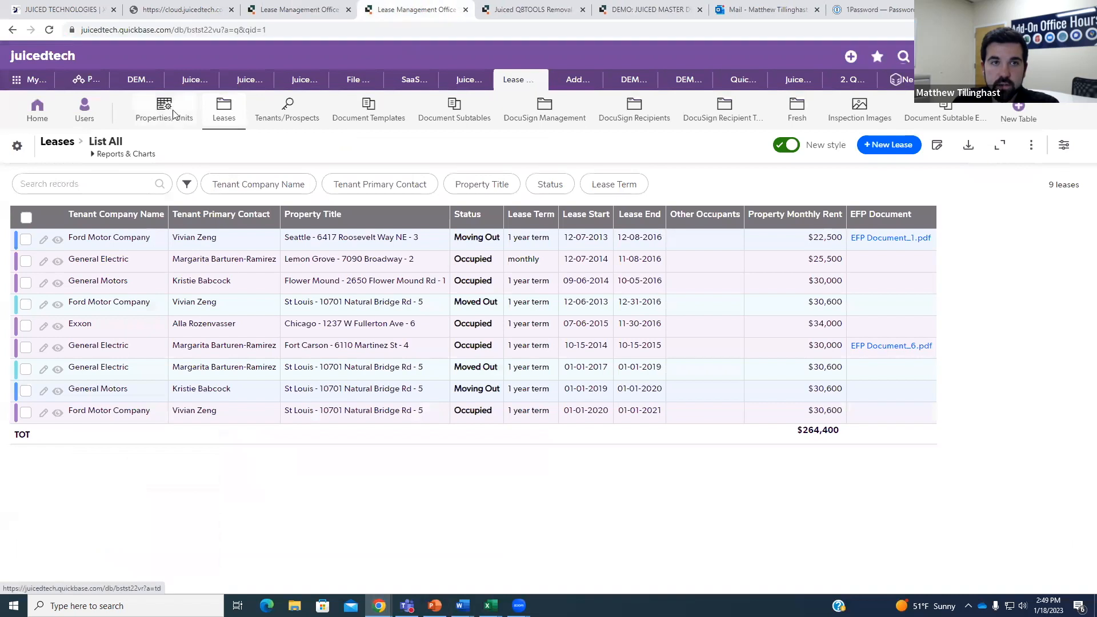
Open St Louis unit #5 from Properties/Units and create its XL Docs sheet, dismissing the success message.
click(164, 112)
scroll(131, 459, down, 3)
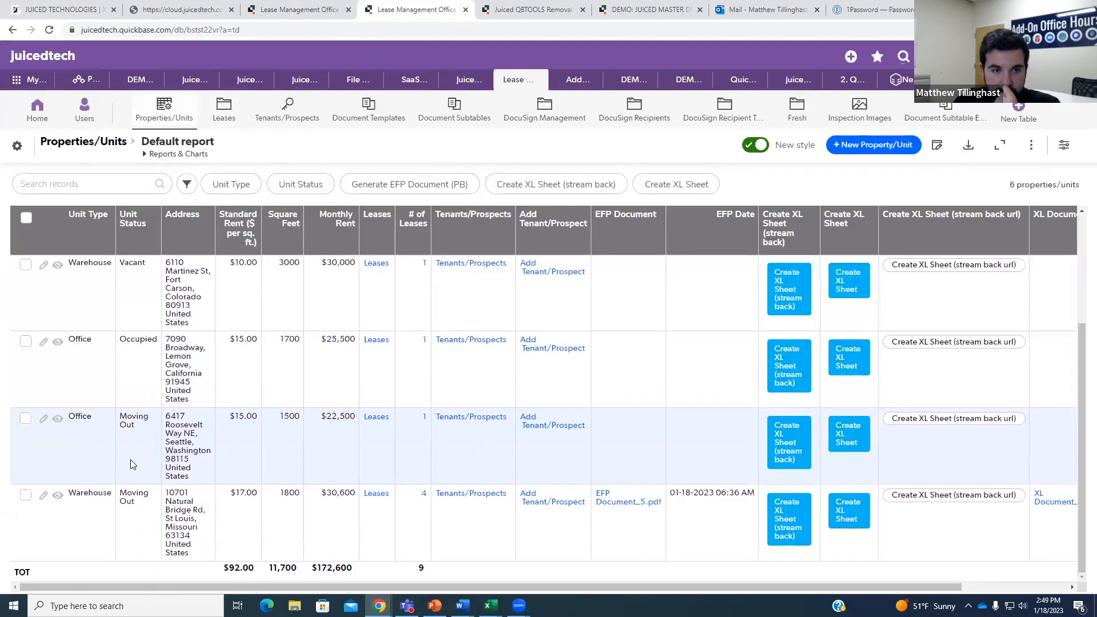
click(58, 495)
scroll(162, 400, down, 10)
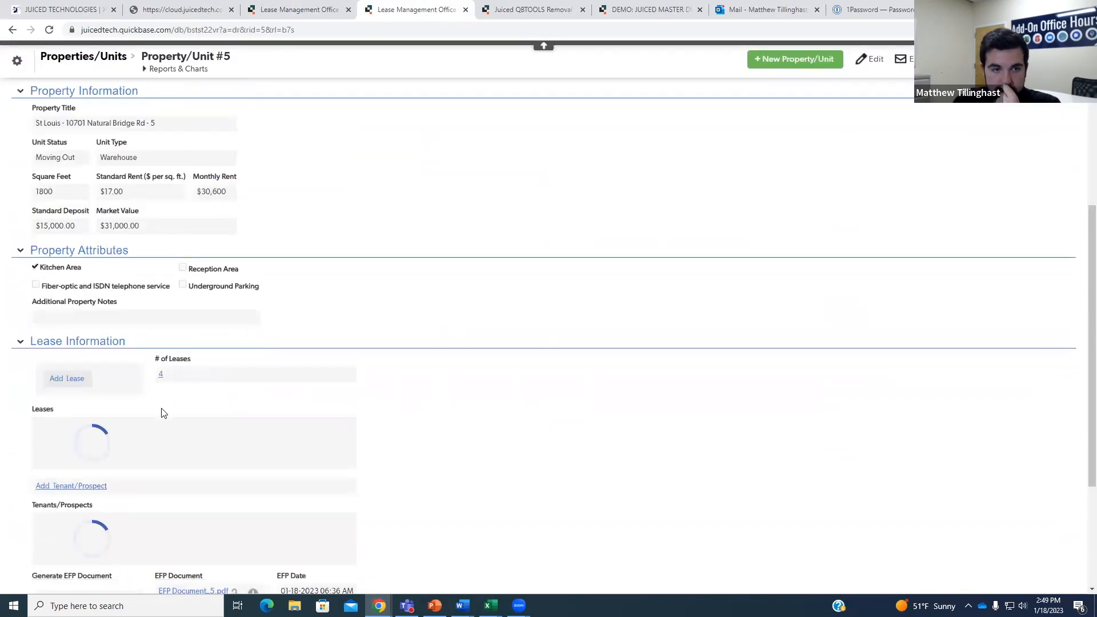
scroll(158, 444, down, 3)
click(71, 491)
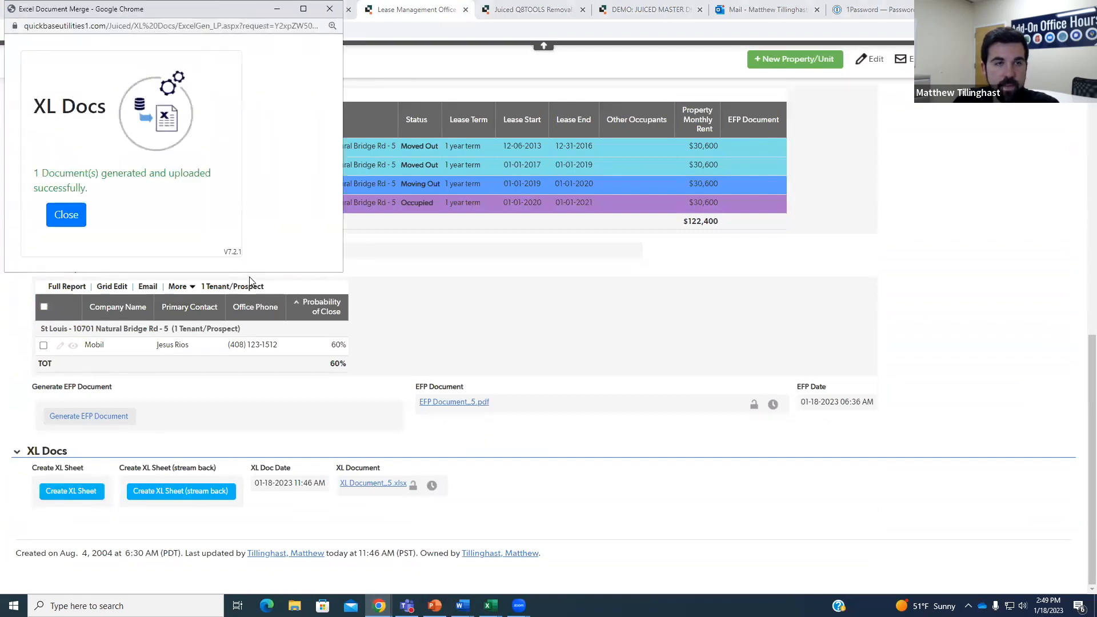
click(76, 224)
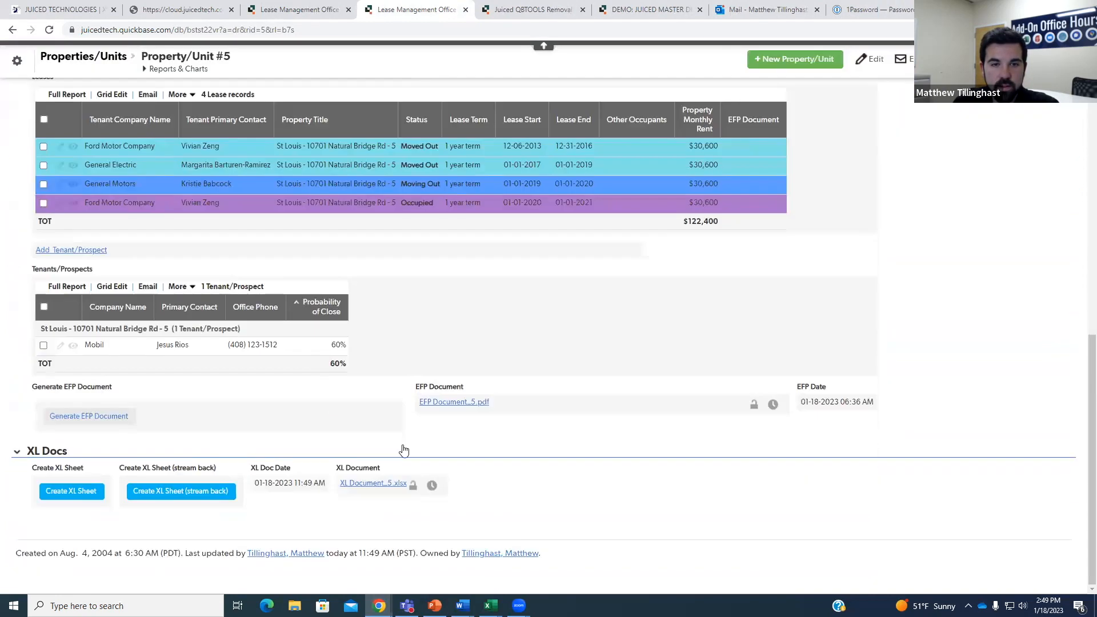
Open XL Document_5.xlsx, review the lease tenants and contacts on Sheet3 from row 10, then return to the browser.
click(373, 483)
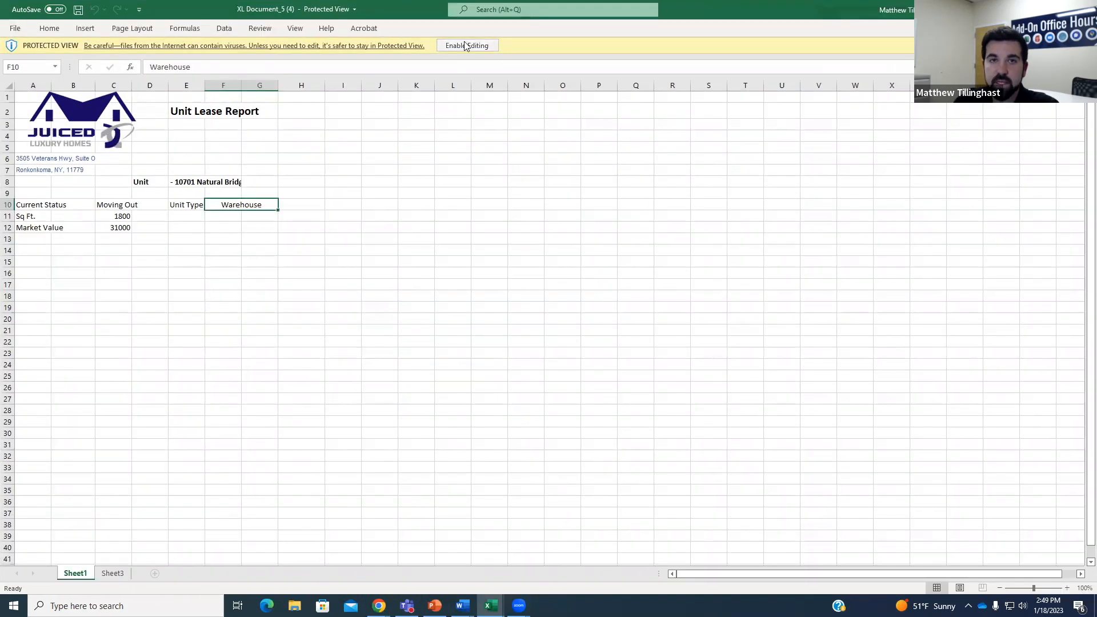
click(113, 574)
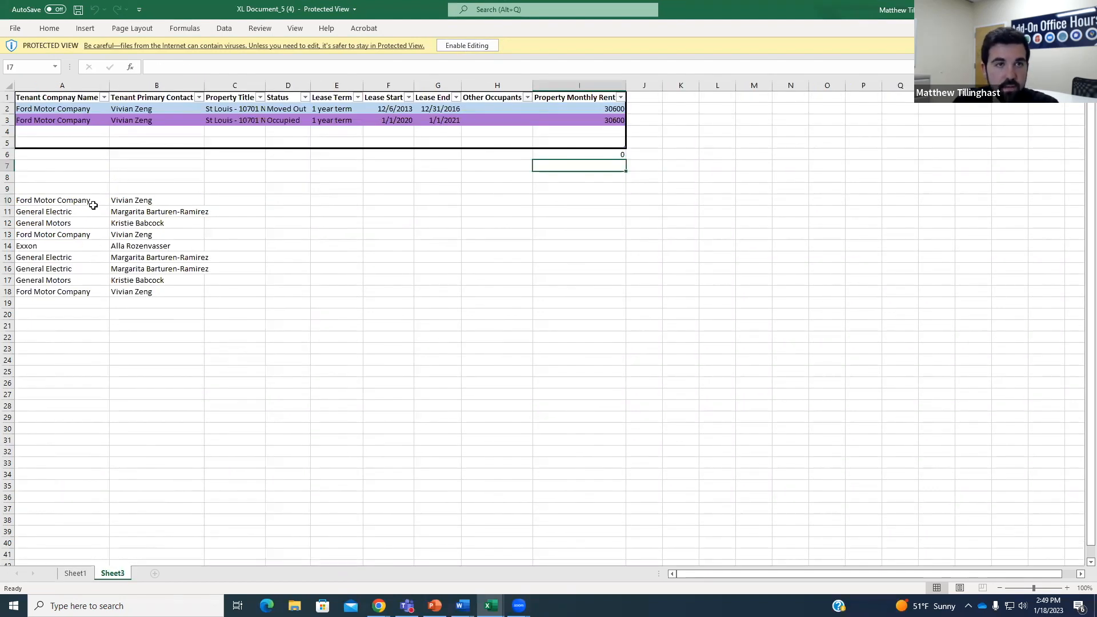
drag(107, 201, 132, 291)
click(232, 254)
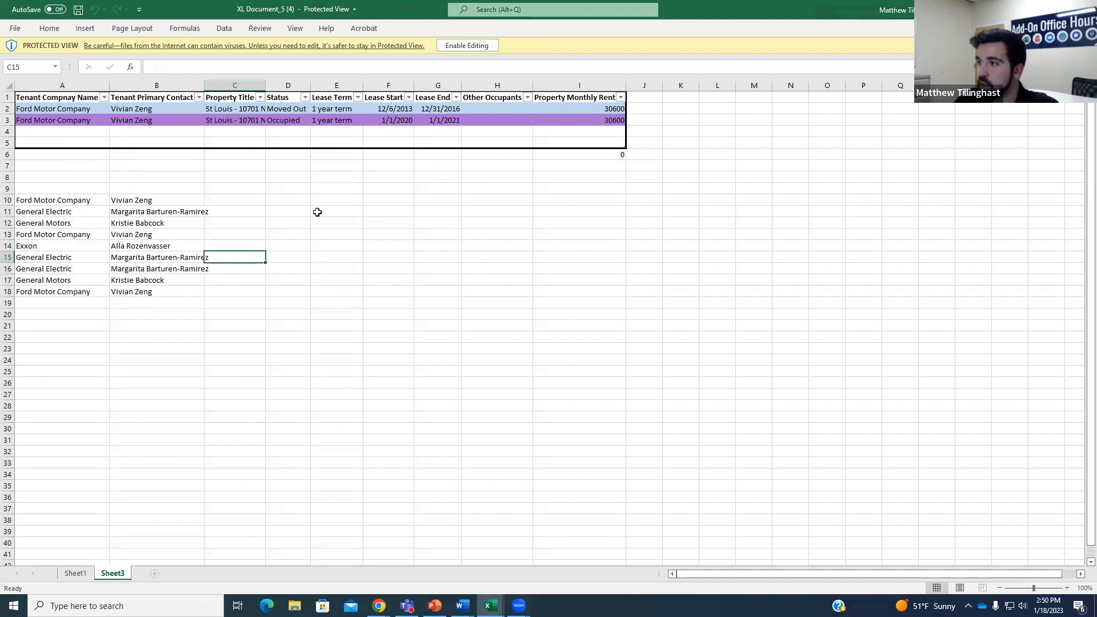
click(282, 256)
drag(153, 200, 251, 246)
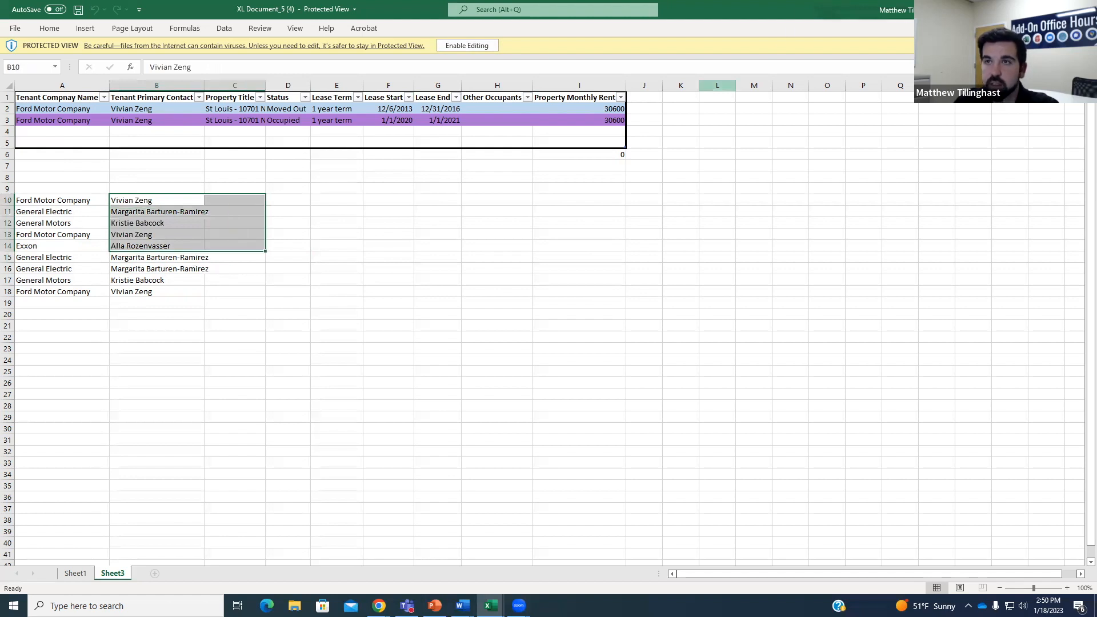
click(1029, 9)
click(293, 8)
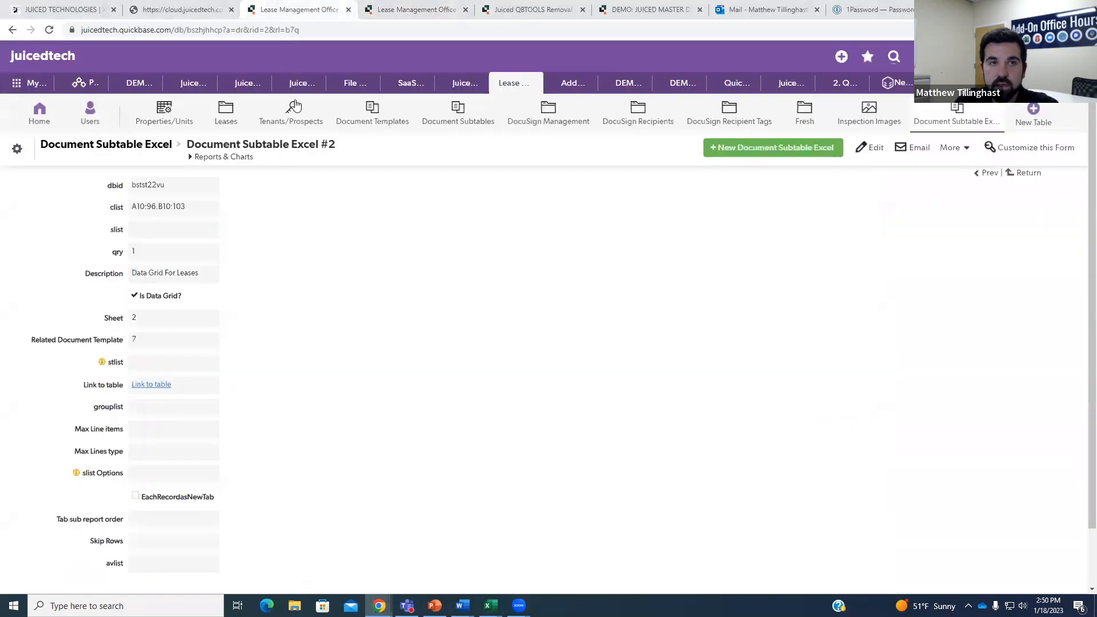
Open the Leases List All report from Reports & Charts and bring up its settings.
click(224, 125)
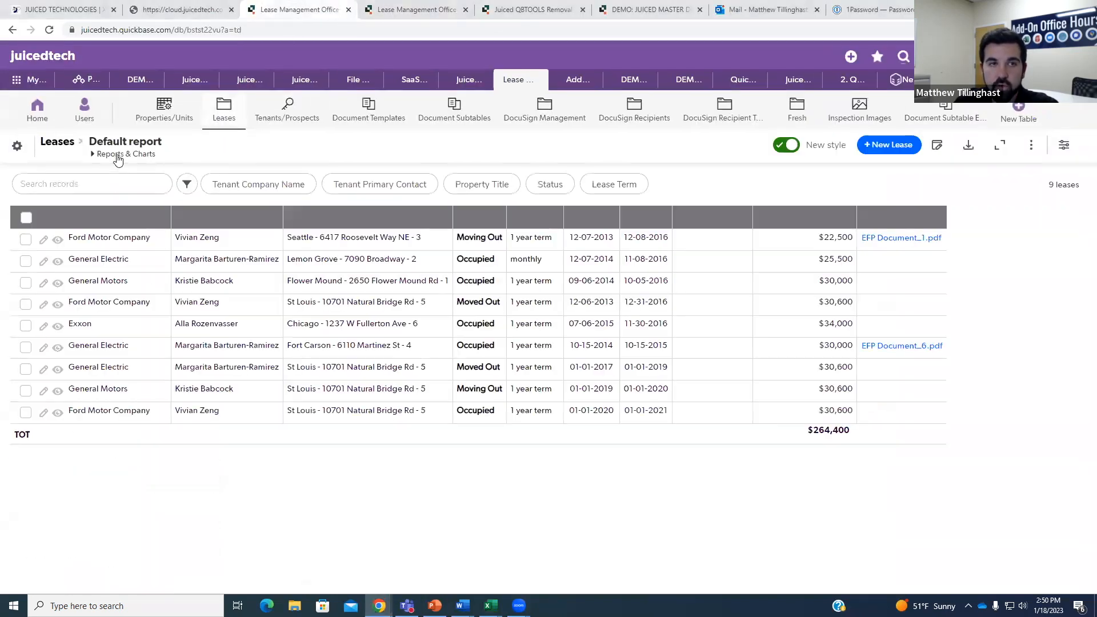
click(117, 154)
click(65, 226)
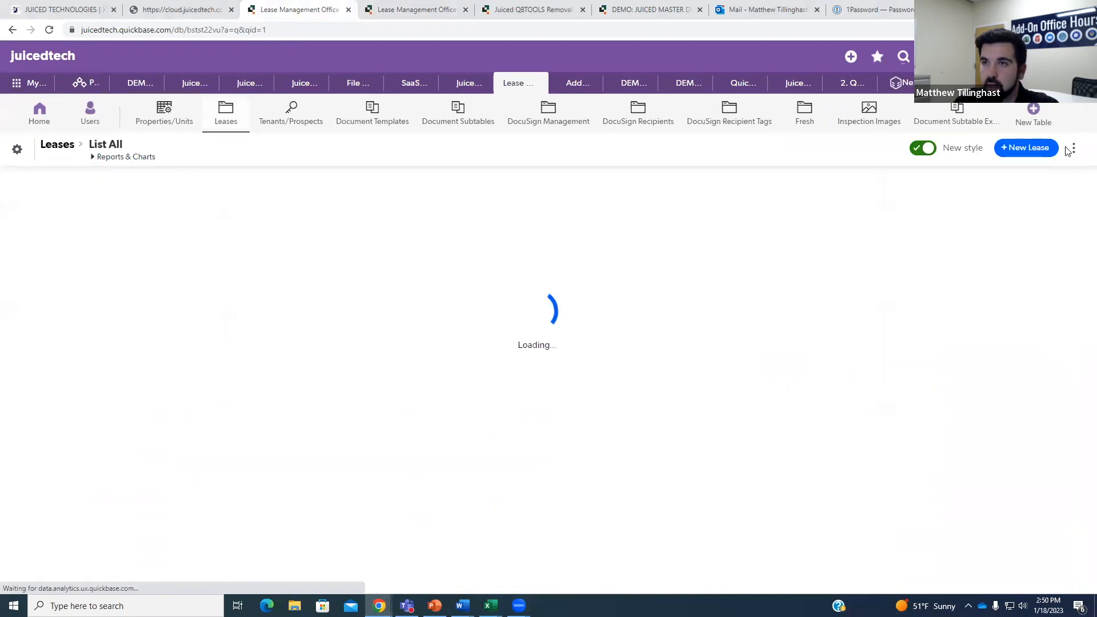
click(1065, 148)
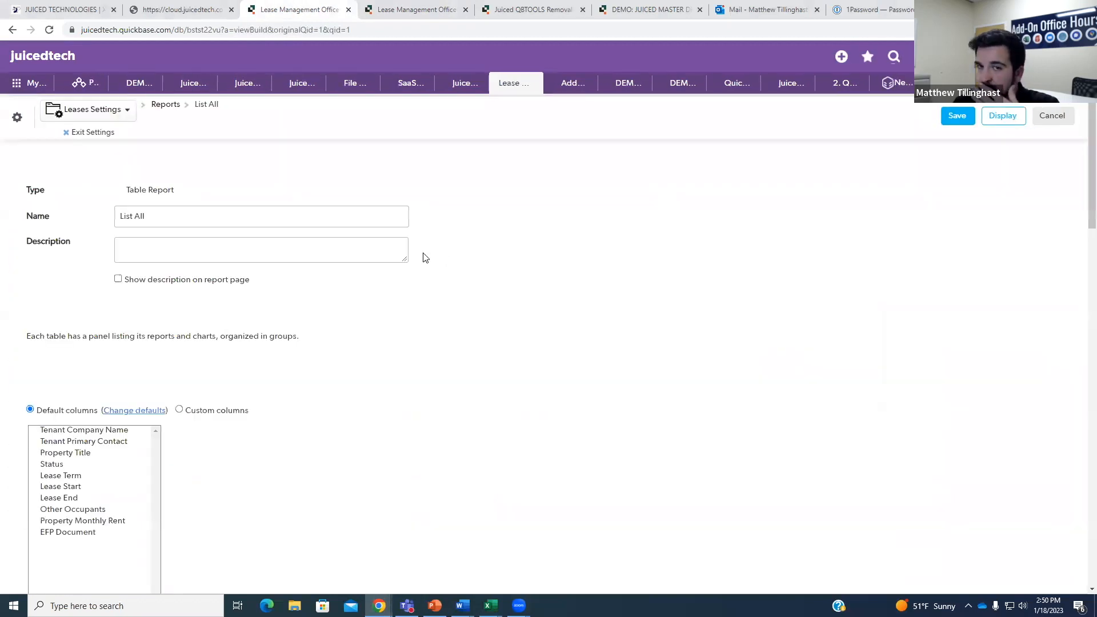
scroll(471, 297, down, 8)
scroll(211, 195, up, 3)
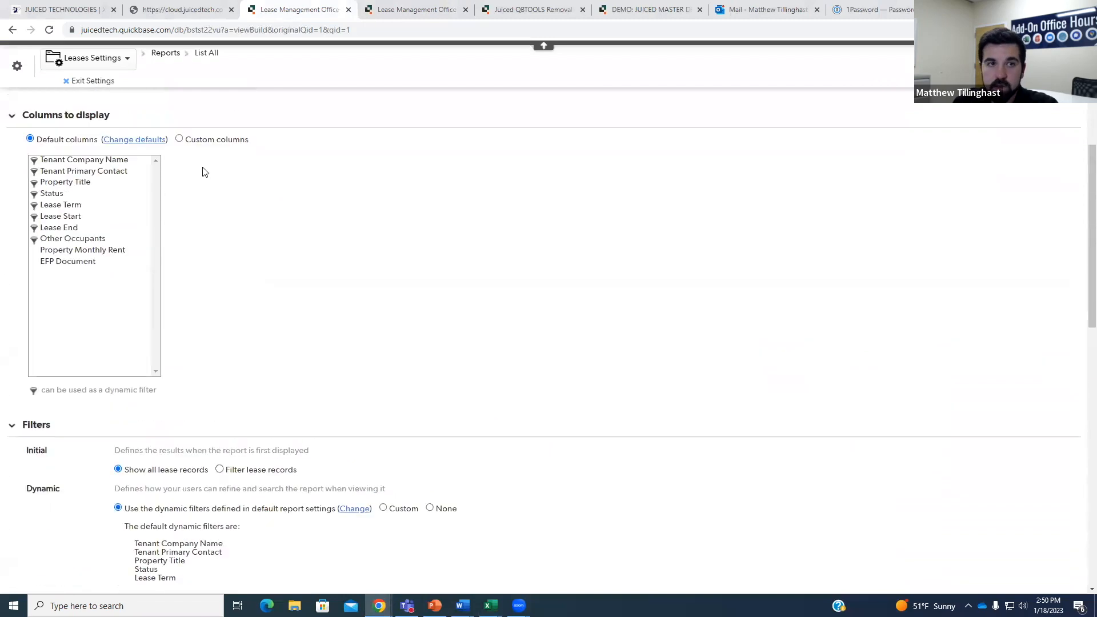
scroll(284, 351, down, 3)
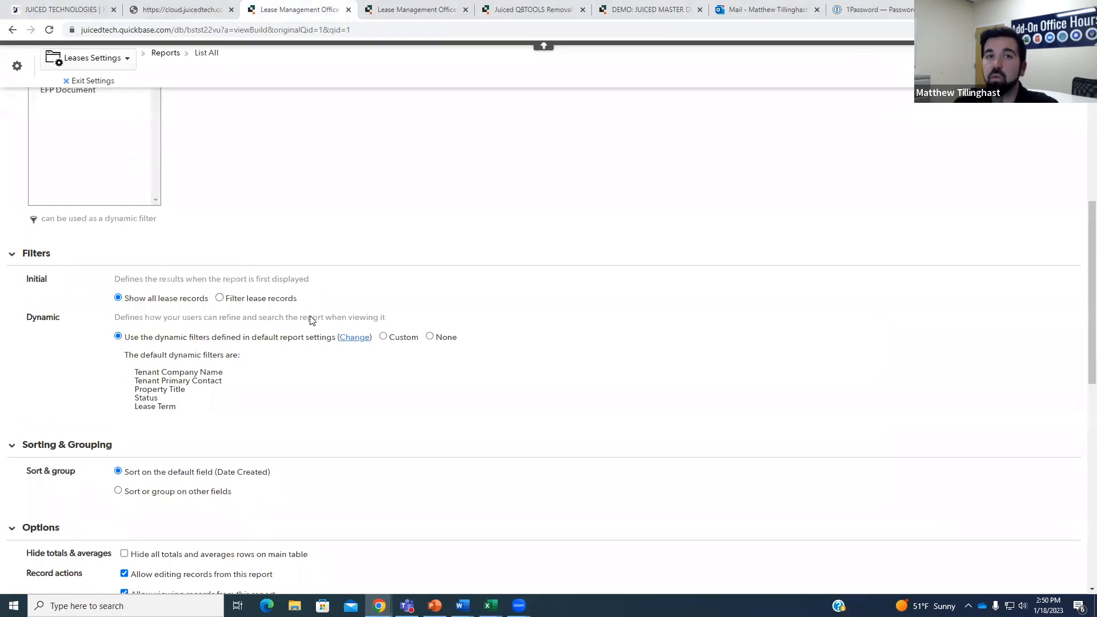
Glance at the Property/Unit #5 and Activity 2400 tabs, then confirm qid=1 in the report settings URL.
click(420, 9)
click(501, 8)
scroll(308, 153, up, 3)
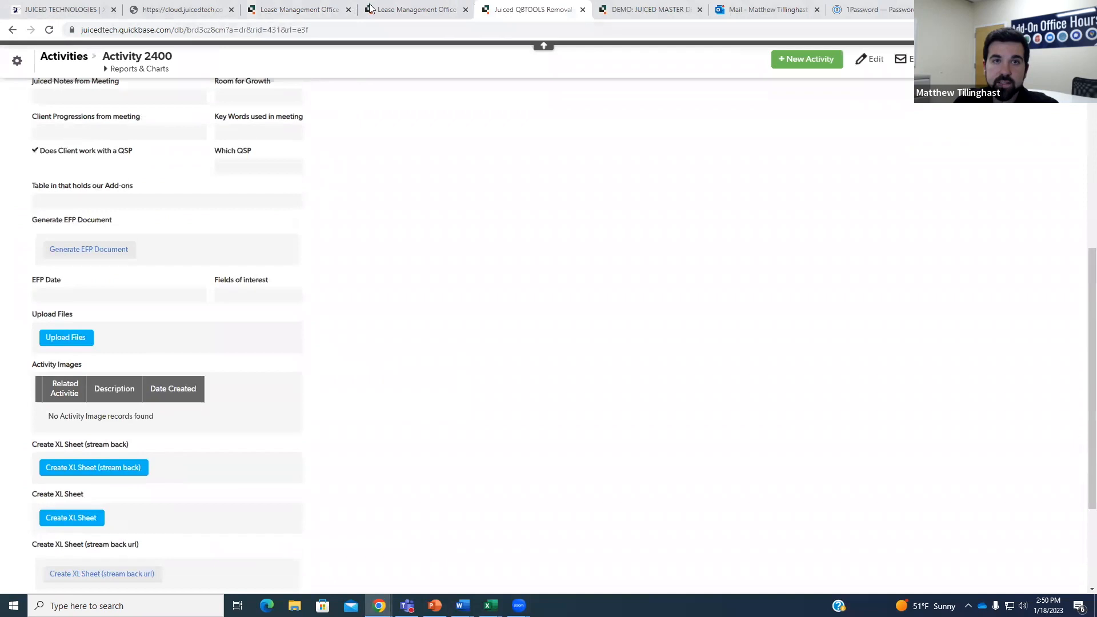
click(402, 10)
click(323, 12)
drag(351, 30, 329, 32)
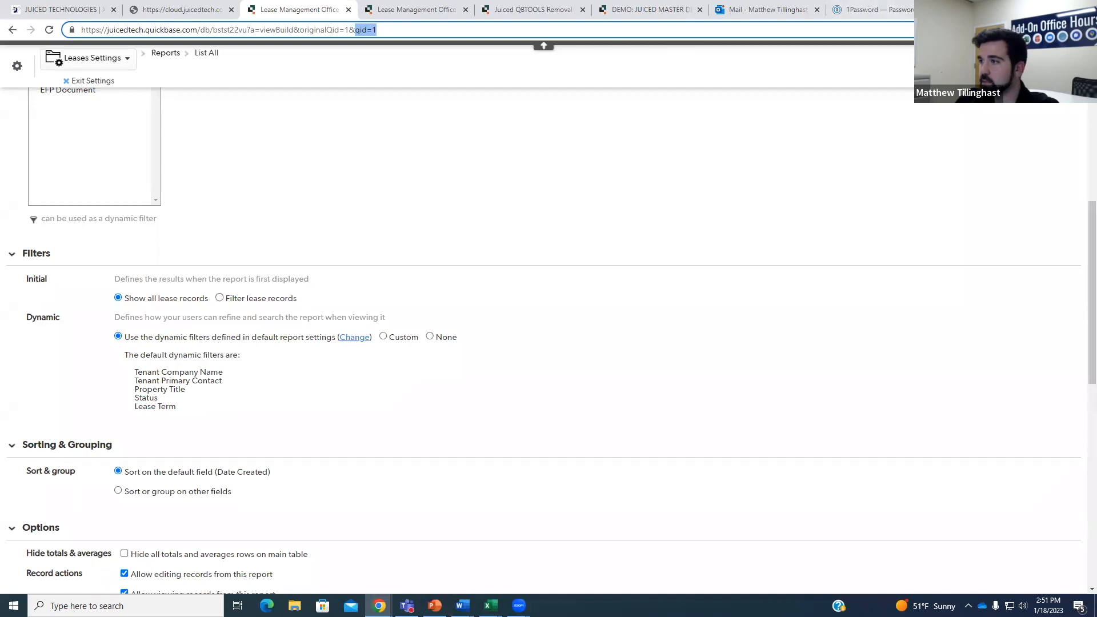
key(Escape)
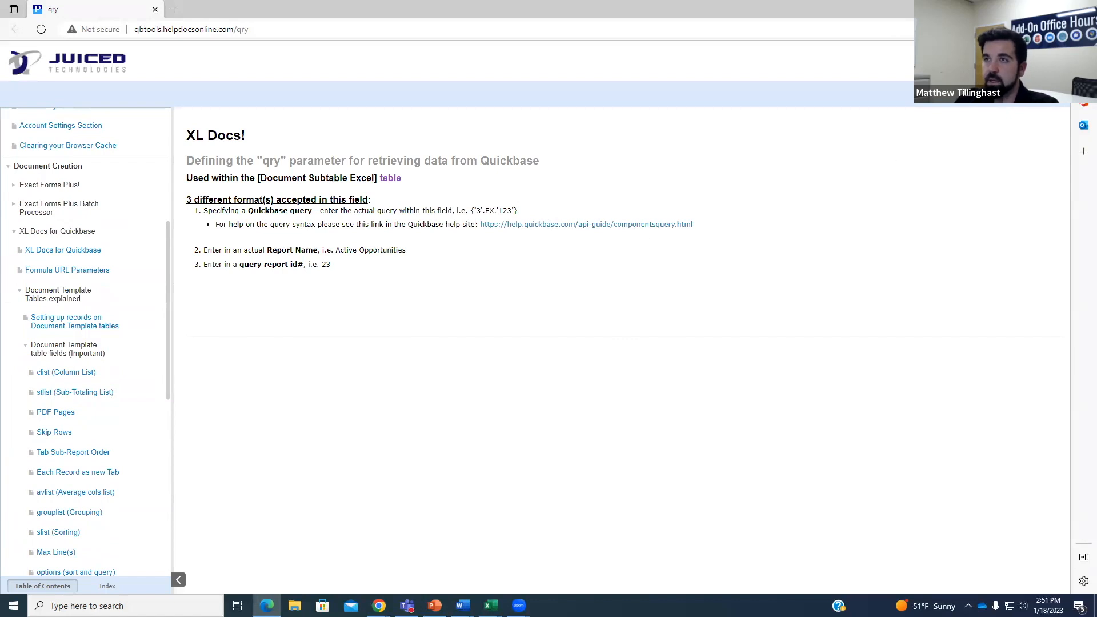
Leave the qry parameter help page and return to the Juiced cloud portal's XL Docs page.
key(alt+Tab)
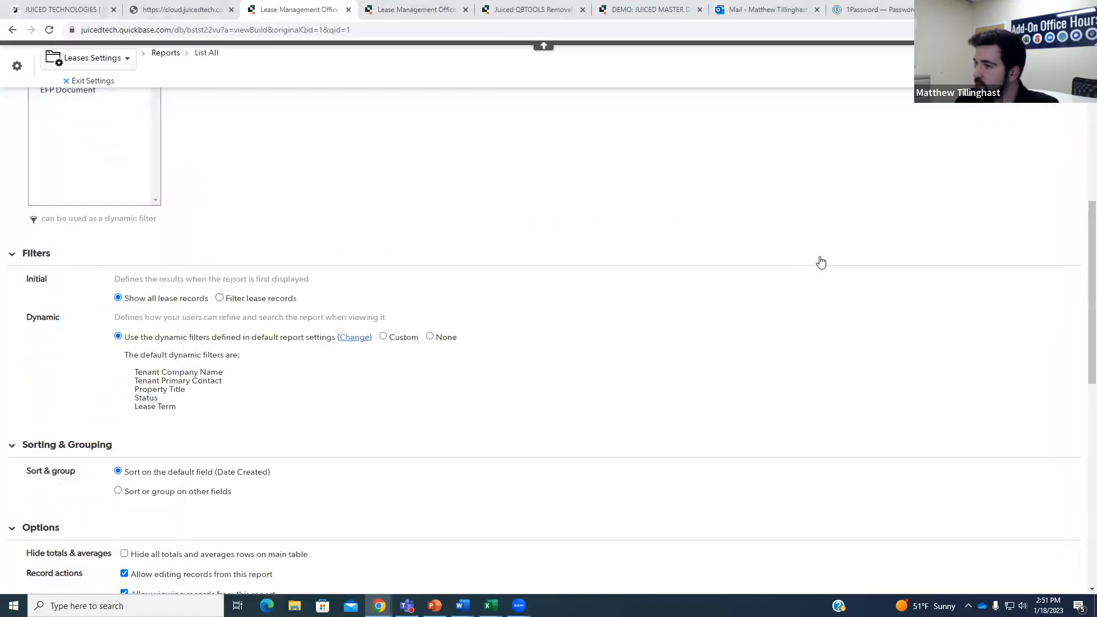
scroll(798, 280, up, 1)
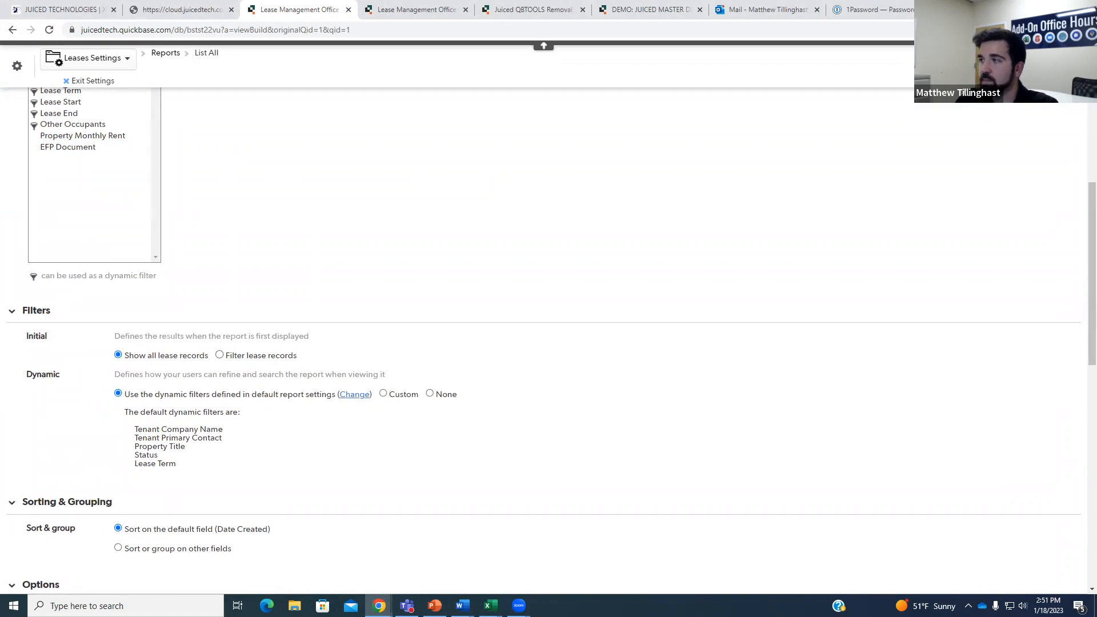
click(180, 10)
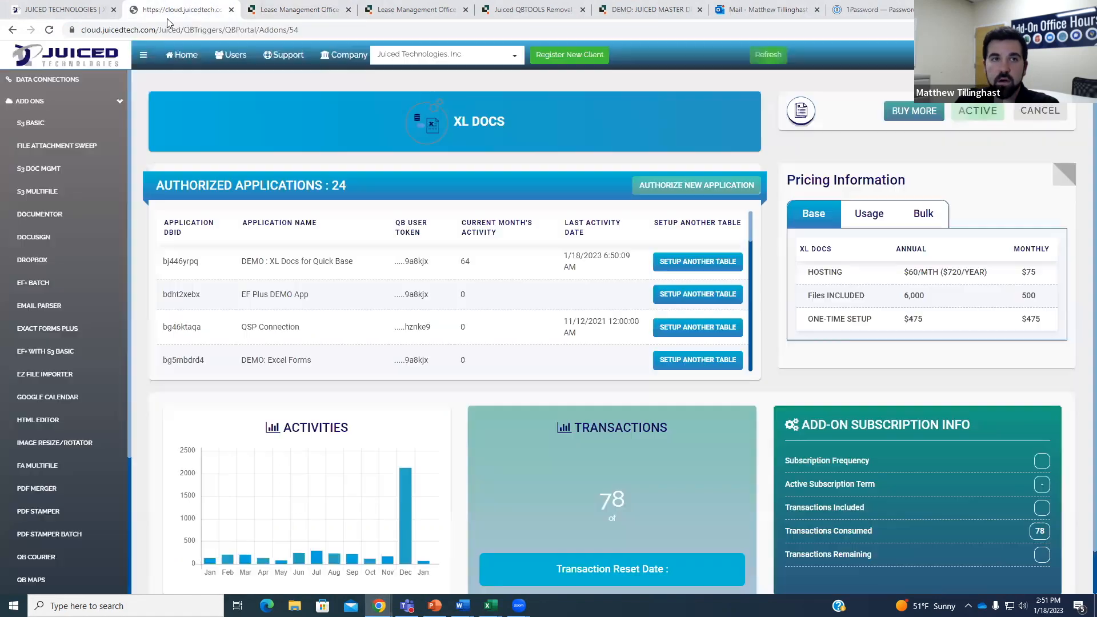
Move between the Juiced portal's Home add-ons dashboard and its Support tickets list.
click(182, 55)
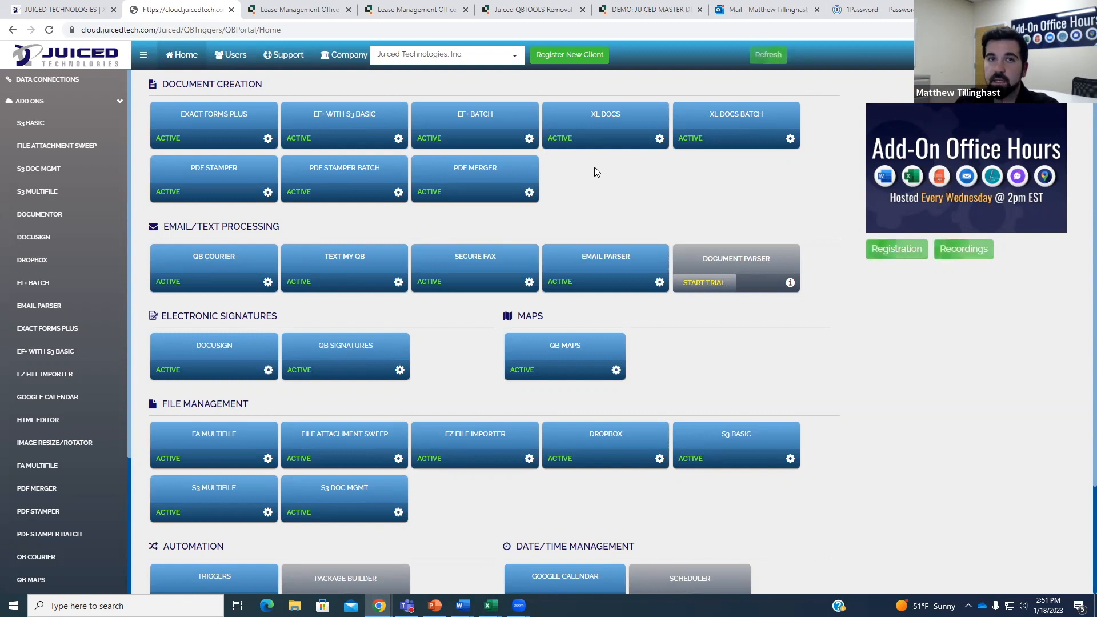
click(283, 54)
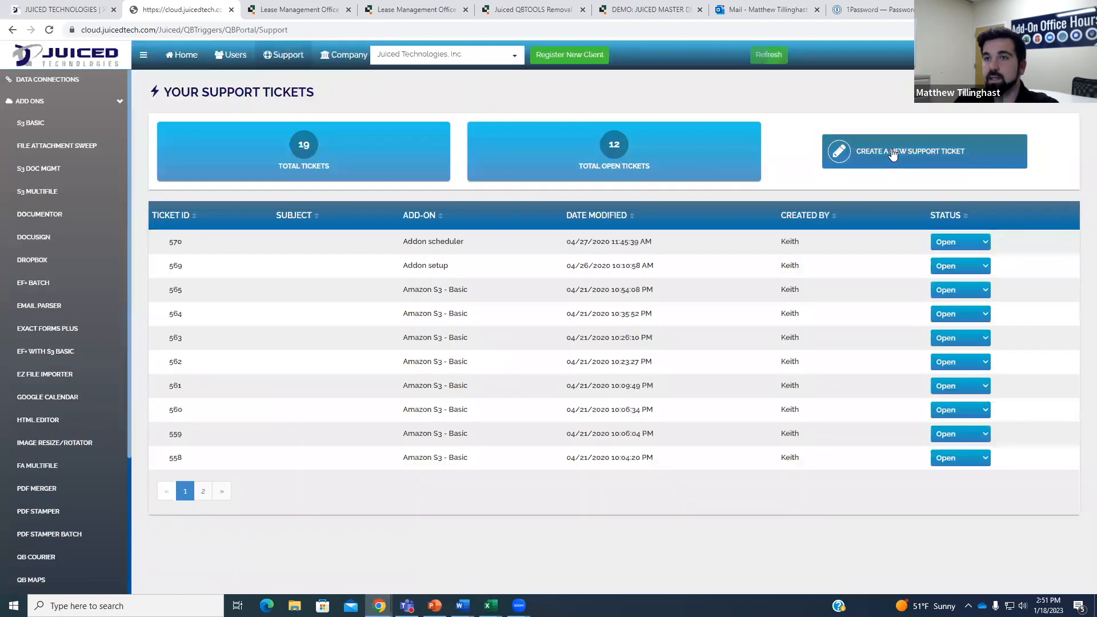
click(180, 67)
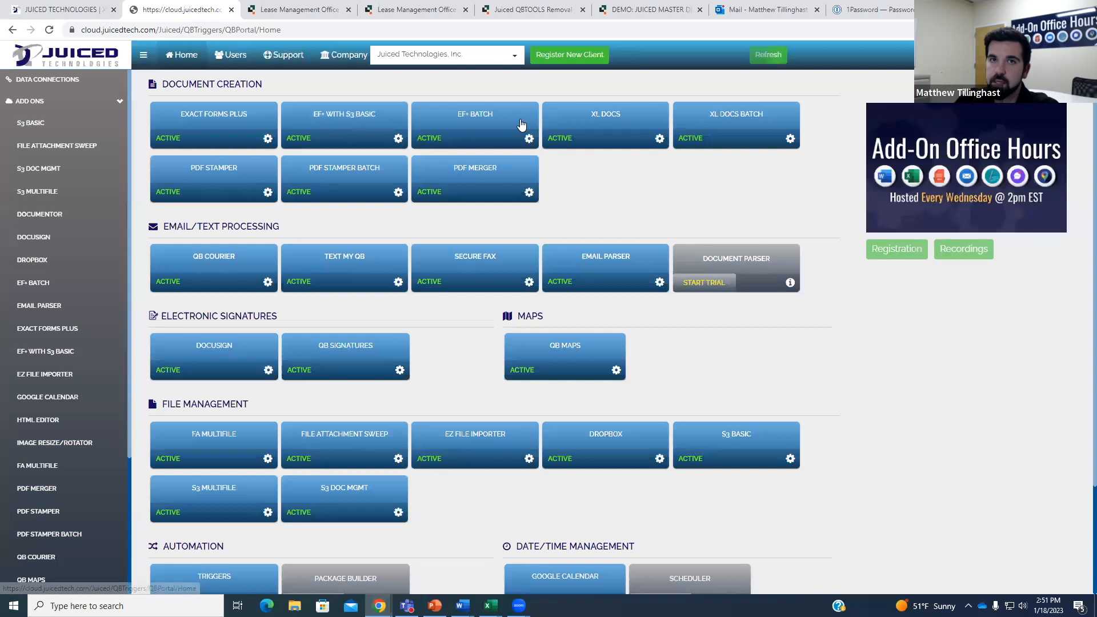
click(264, 51)
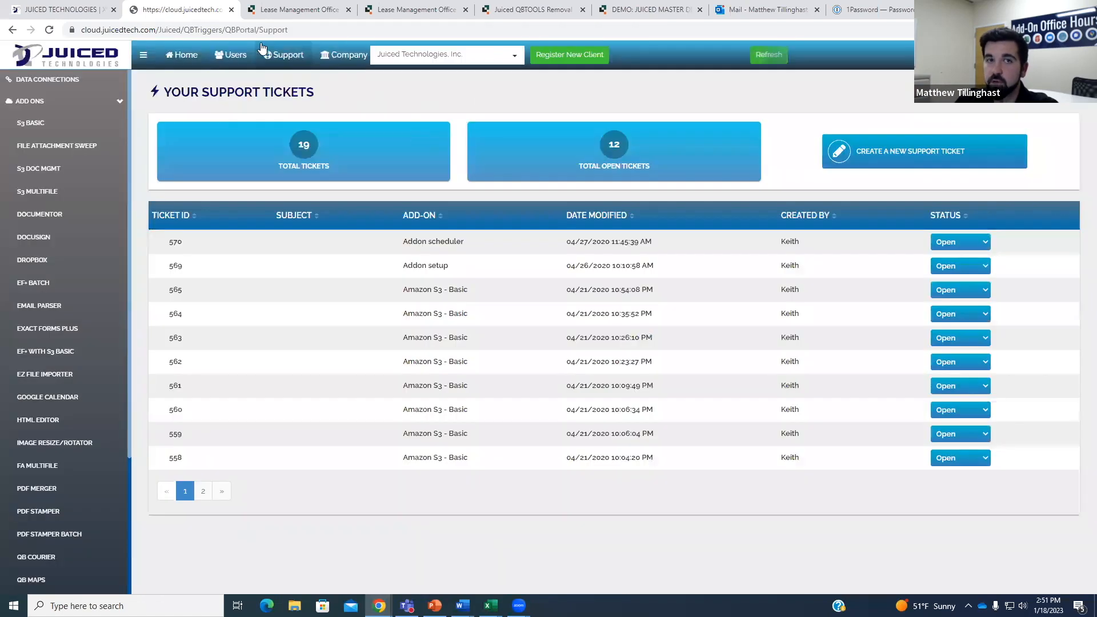
click(182, 54)
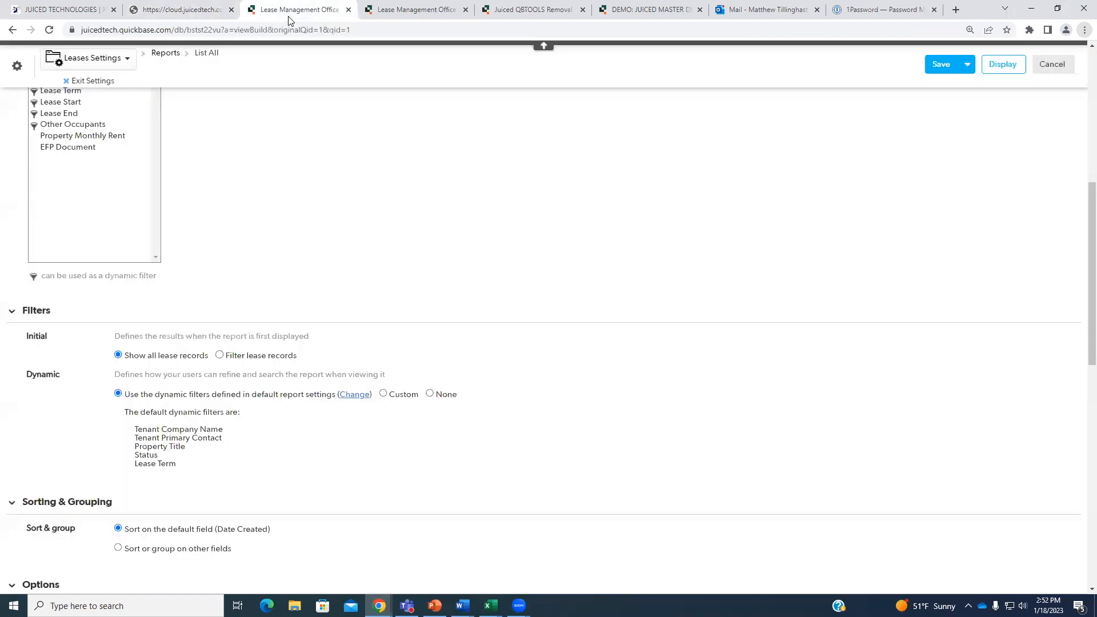
Compare the Leases report settings with the Property/Unit #5 record.
click(297, 10)
scroll(340, 132, up, 4)
scroll(339, 130, up, 3)
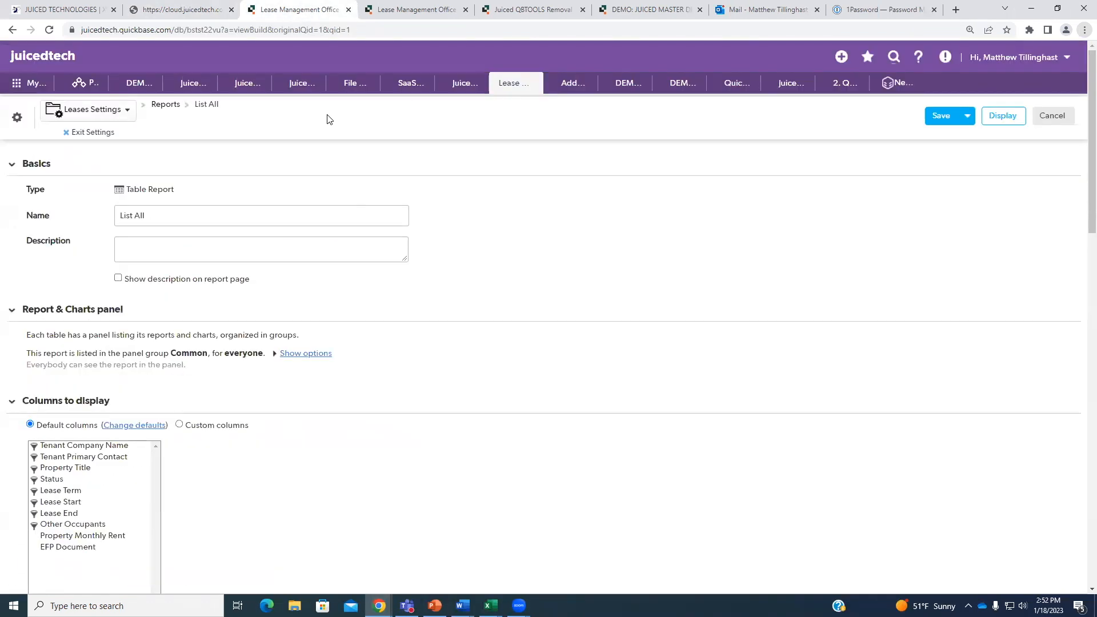
scroll(227, 367, down, 4)
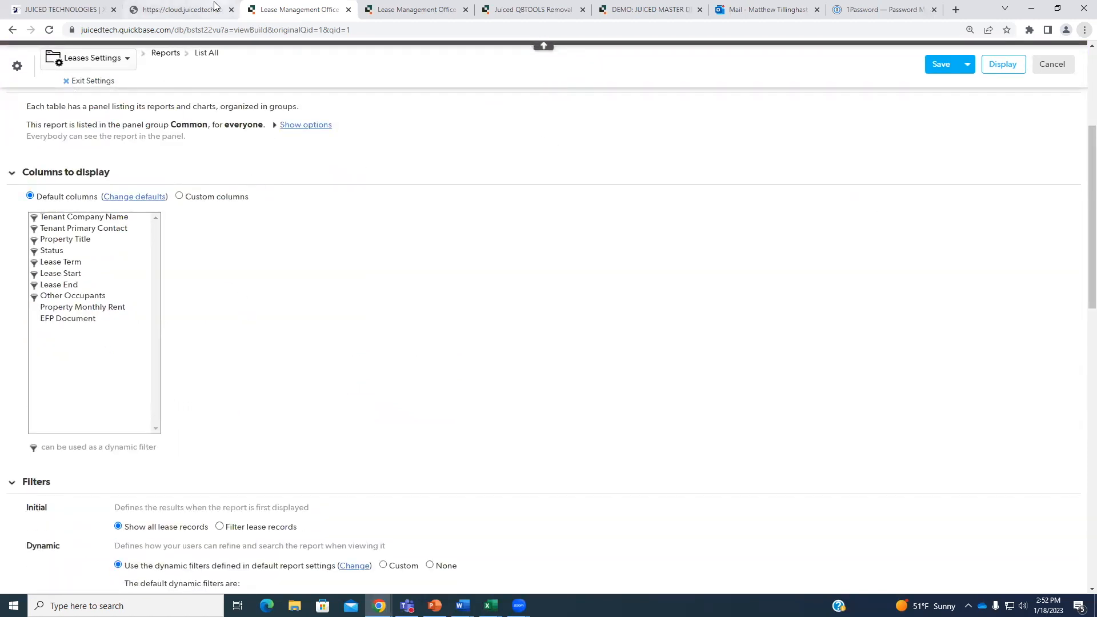
click(391, 10)
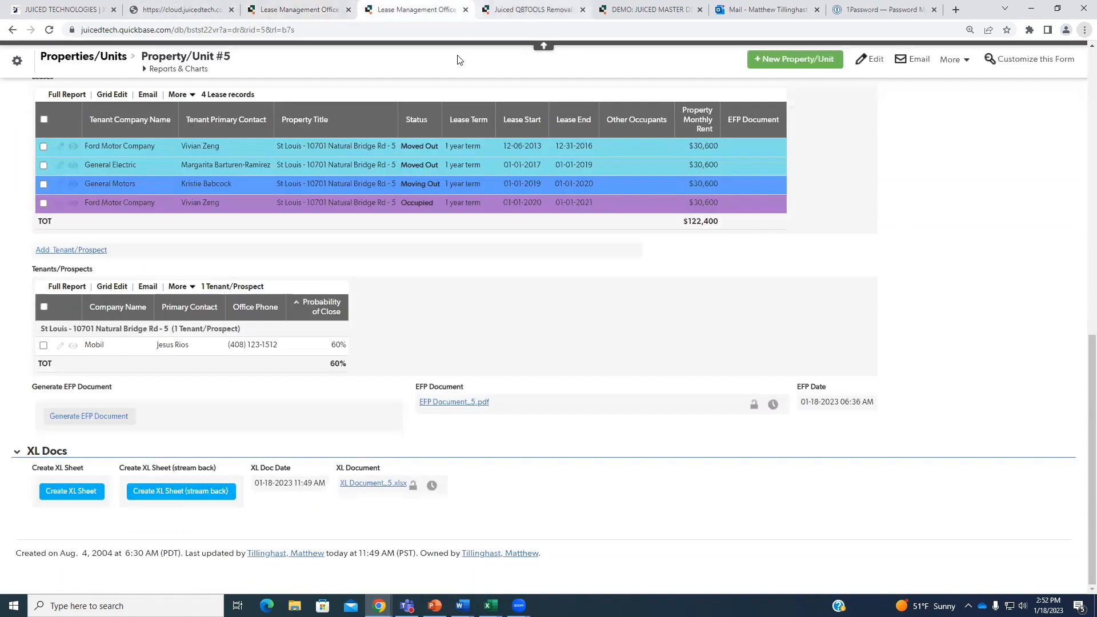
scroll(437, 246, up, 2)
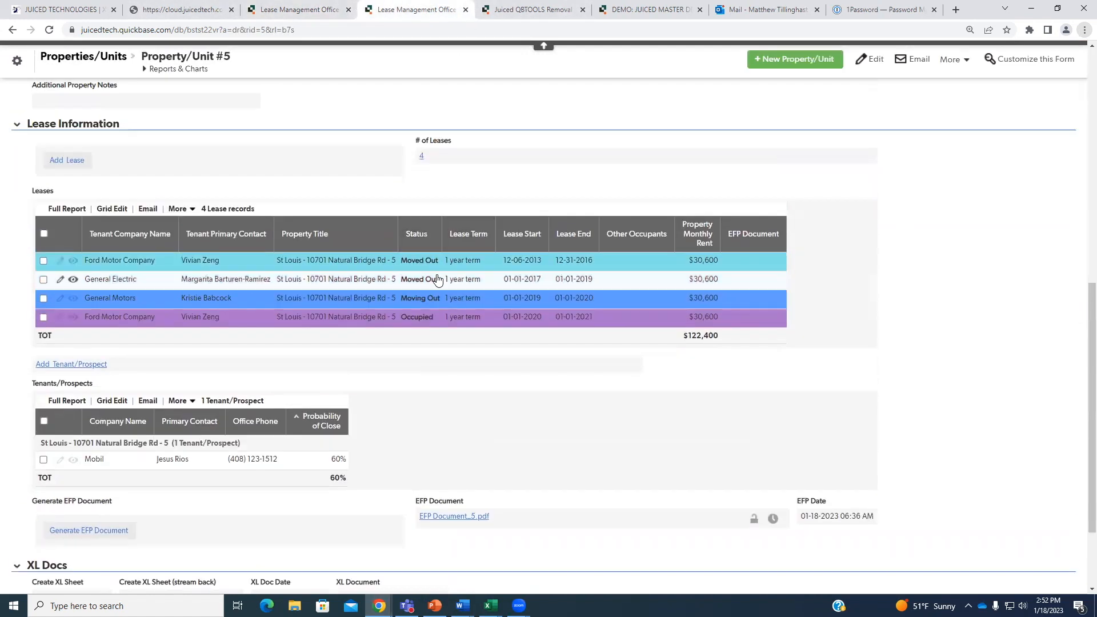
click(281, 8)
scroll(293, 130, up, 3)
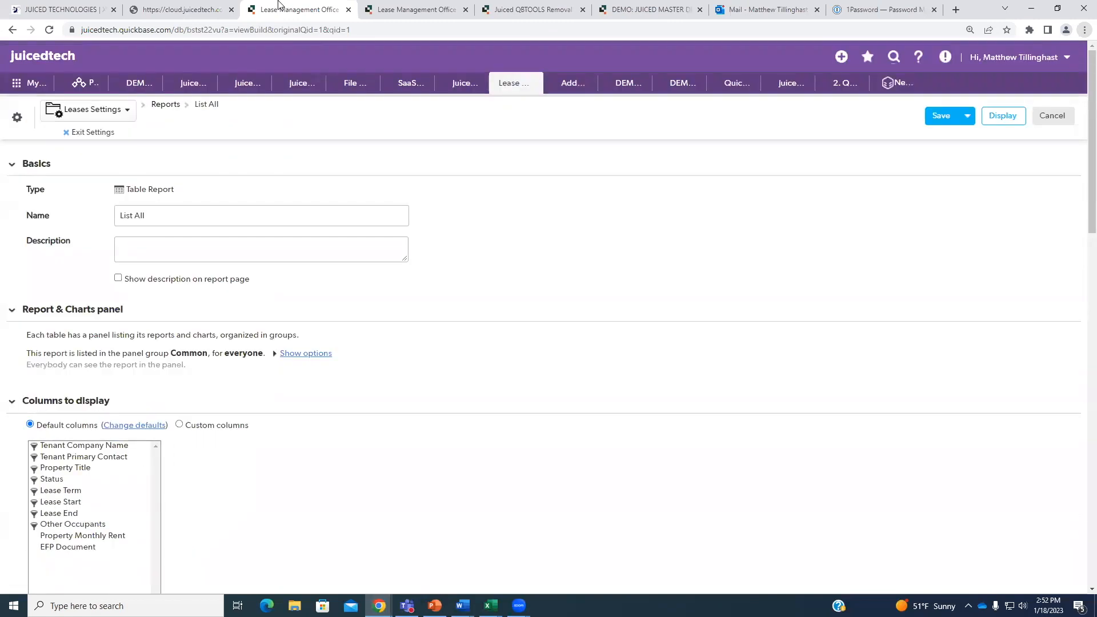
Go from the Property/Unit #5 record to the Document Templates table listing seven templates.
click(393, 8)
scroll(320, 164, up, 8)
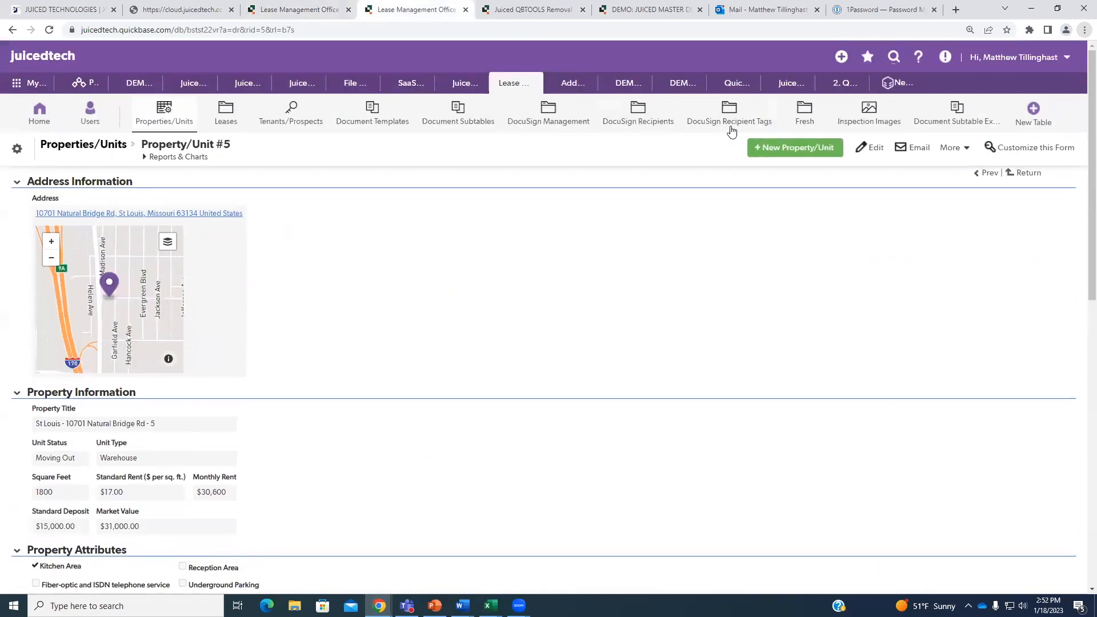
click(390, 120)
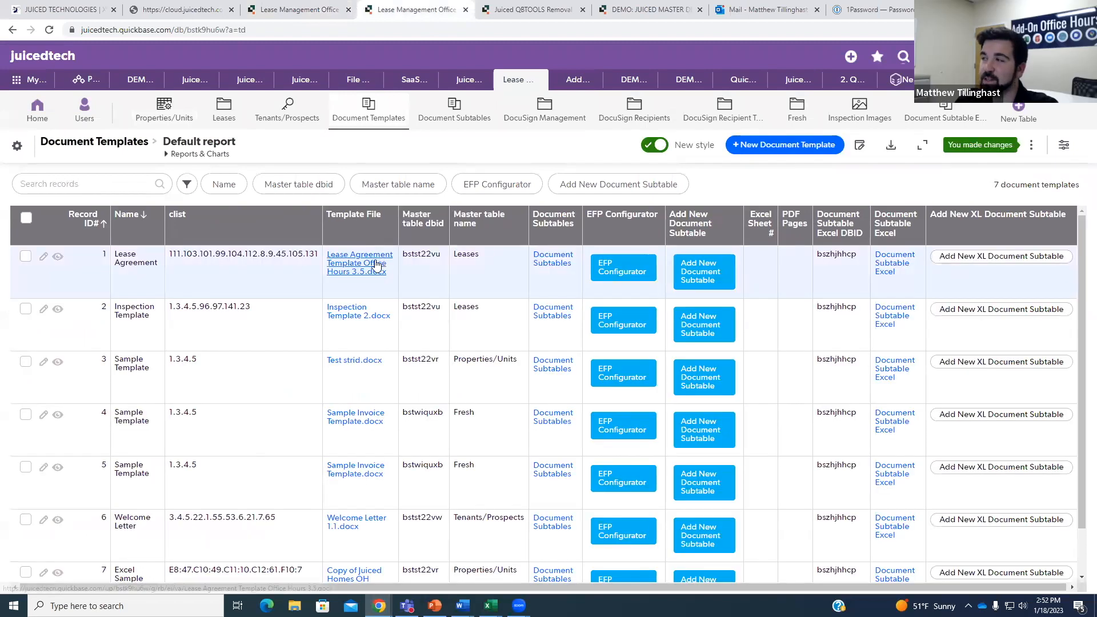
scroll(371, 262, down, 1)
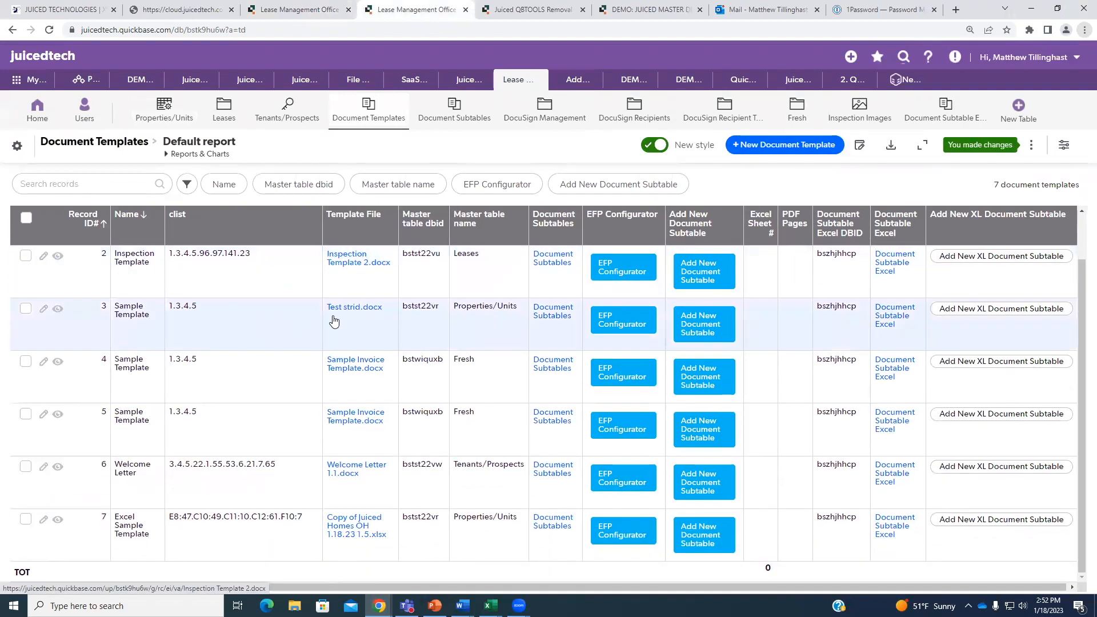
Open Document Template #7's Document Subtable Excel #2 and highlight its clist value A10:96.B10:103.
click(58, 520)
scroll(299, 269, down, 5)
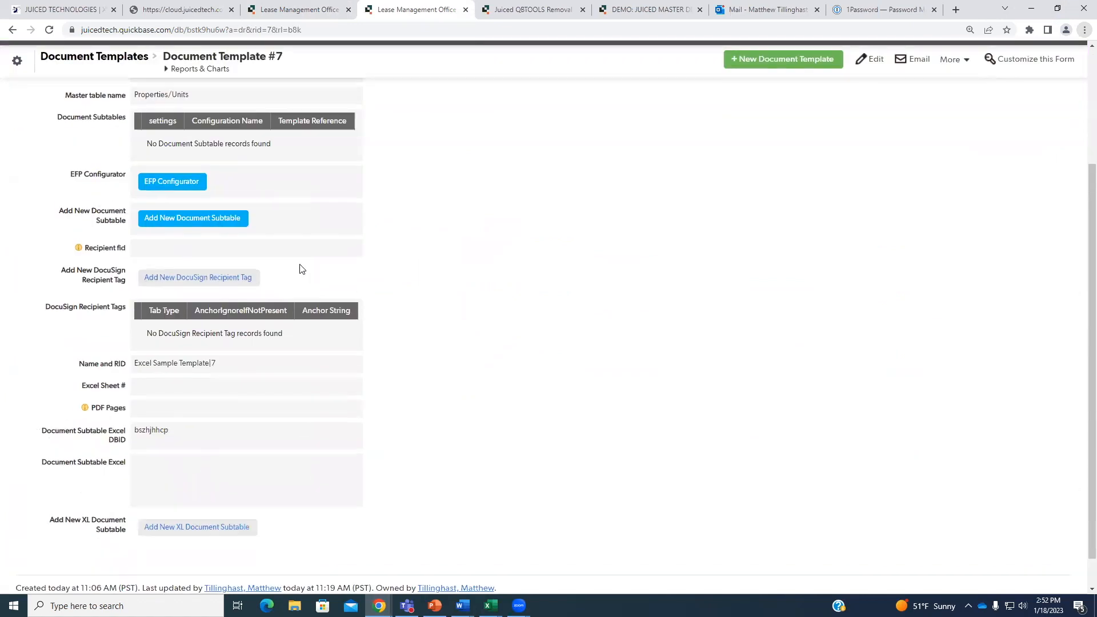
click(254, 483)
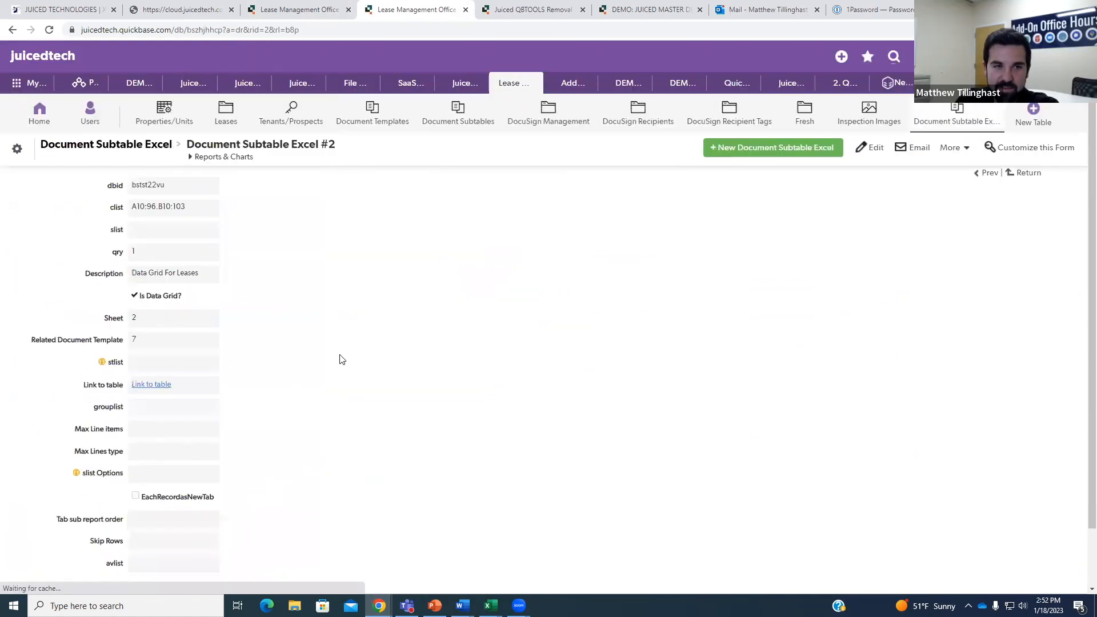
drag(187, 211, 130, 209)
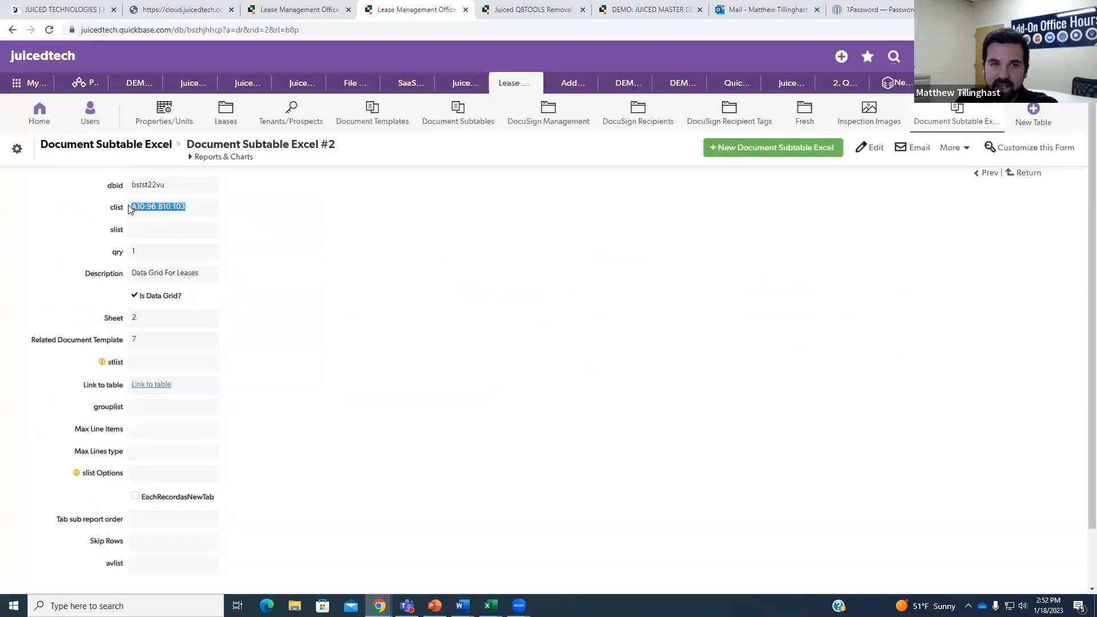
click(418, 249)
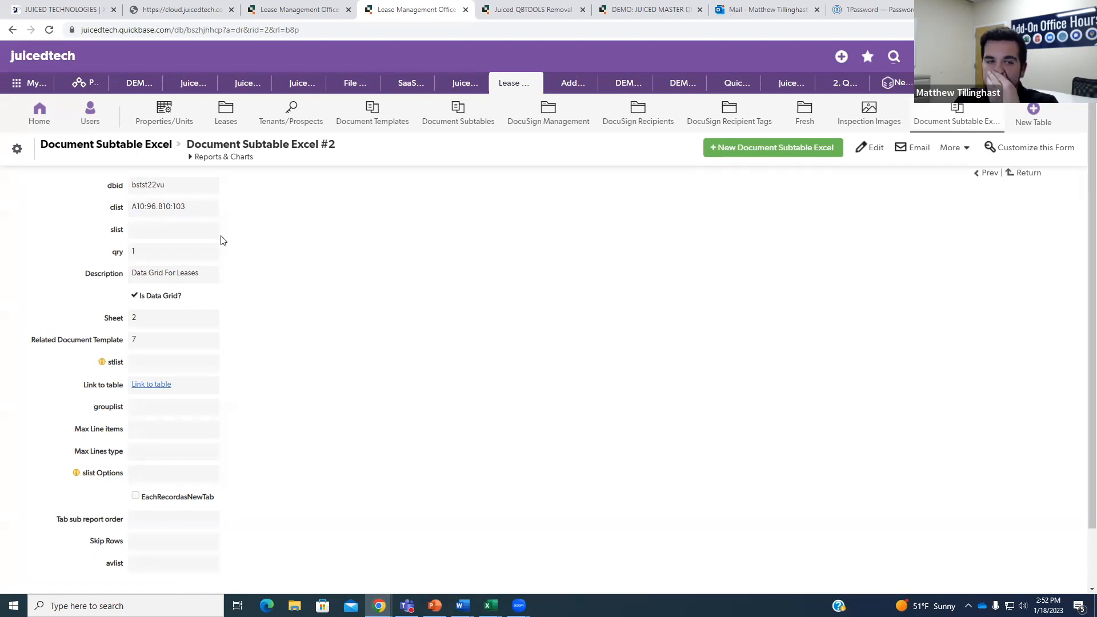
drag(134, 208, 189, 208)
click(376, 240)
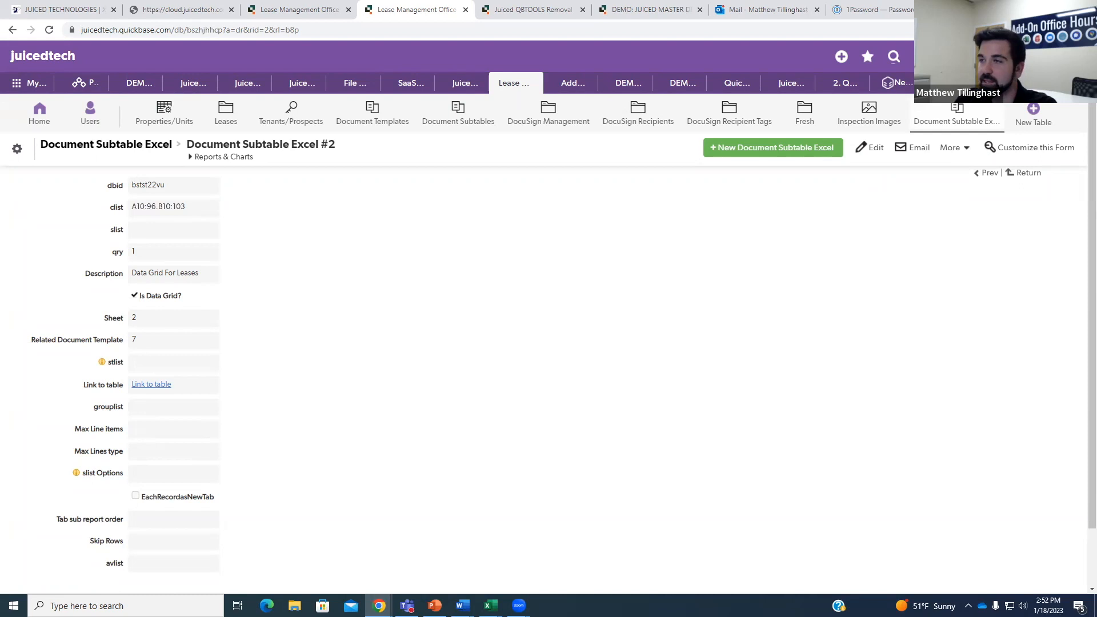
In the exported Excel workbook, point out cells A10 and B10 below the table.
click(491, 605)
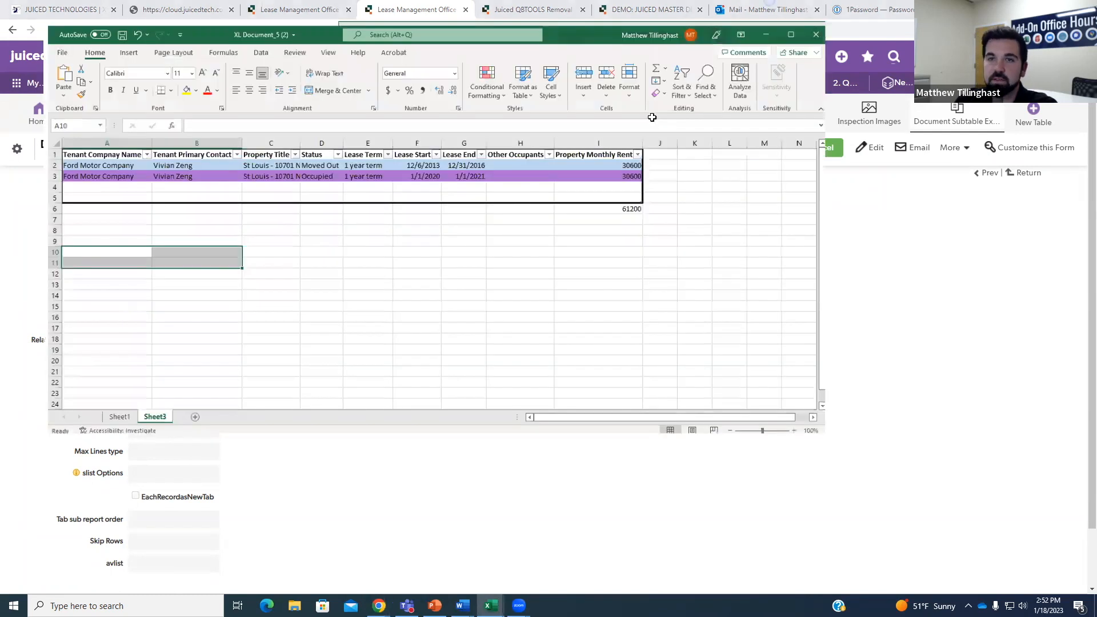
click(63, 240)
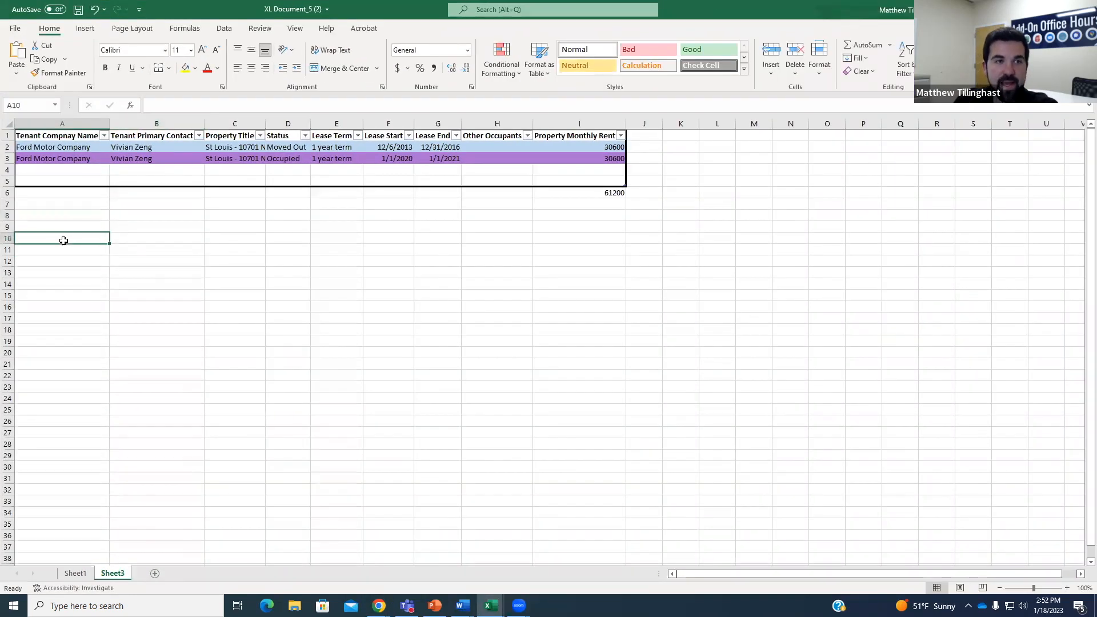
click(124, 240)
click(78, 240)
click(121, 239)
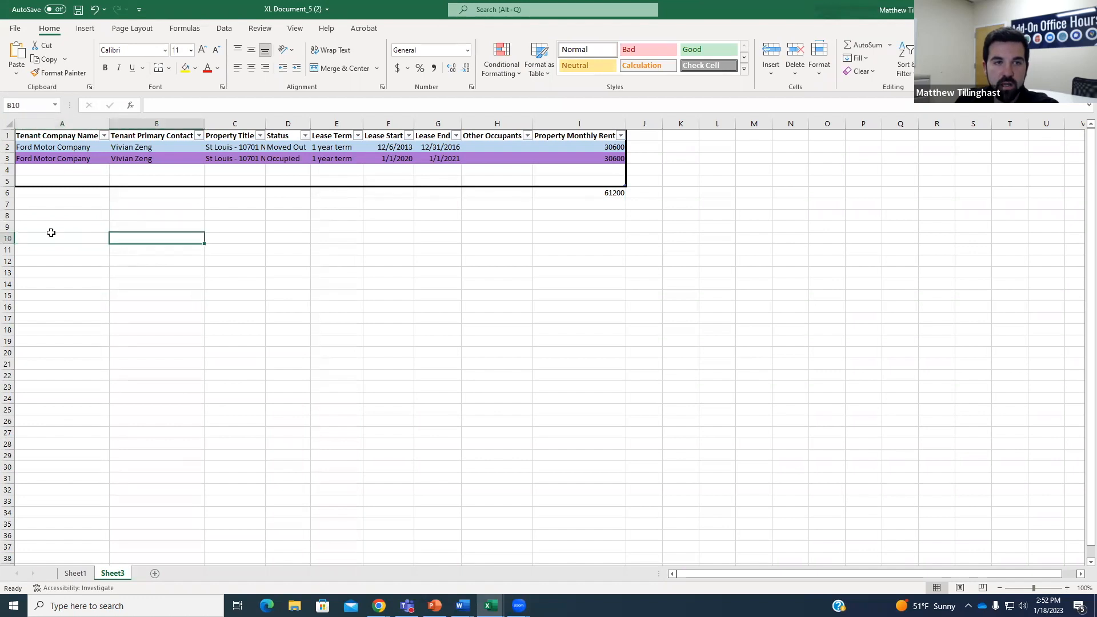
click(78, 240)
click(129, 237)
Check the List All report's column settings, re-check the clist value, and return to Document Template #7.
click(1016, 10)
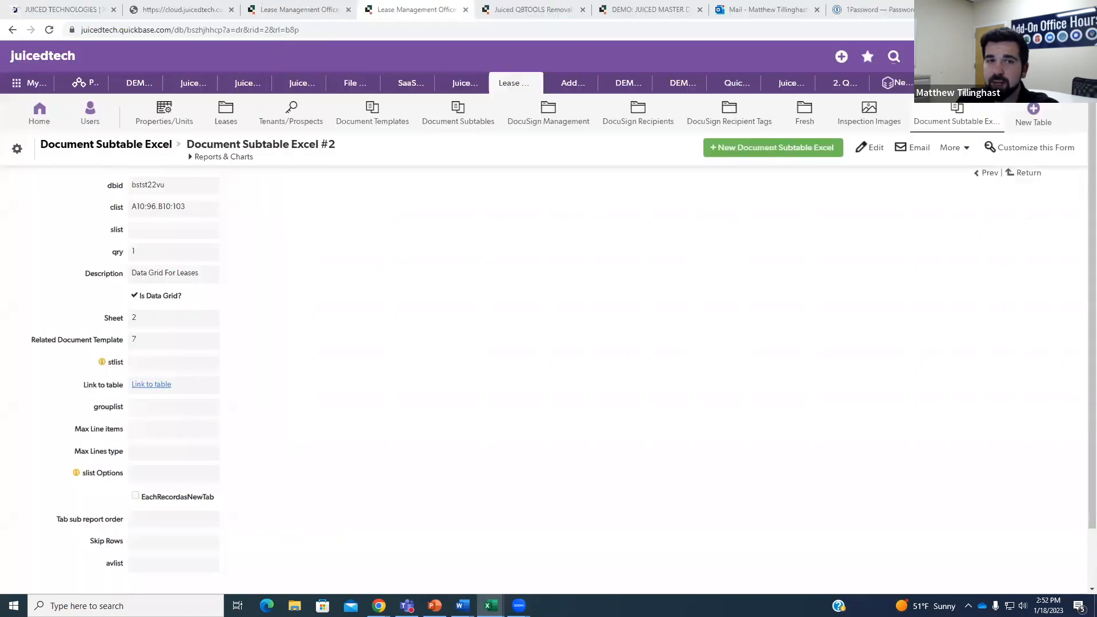
click(337, 7)
scroll(284, 272, down, 3)
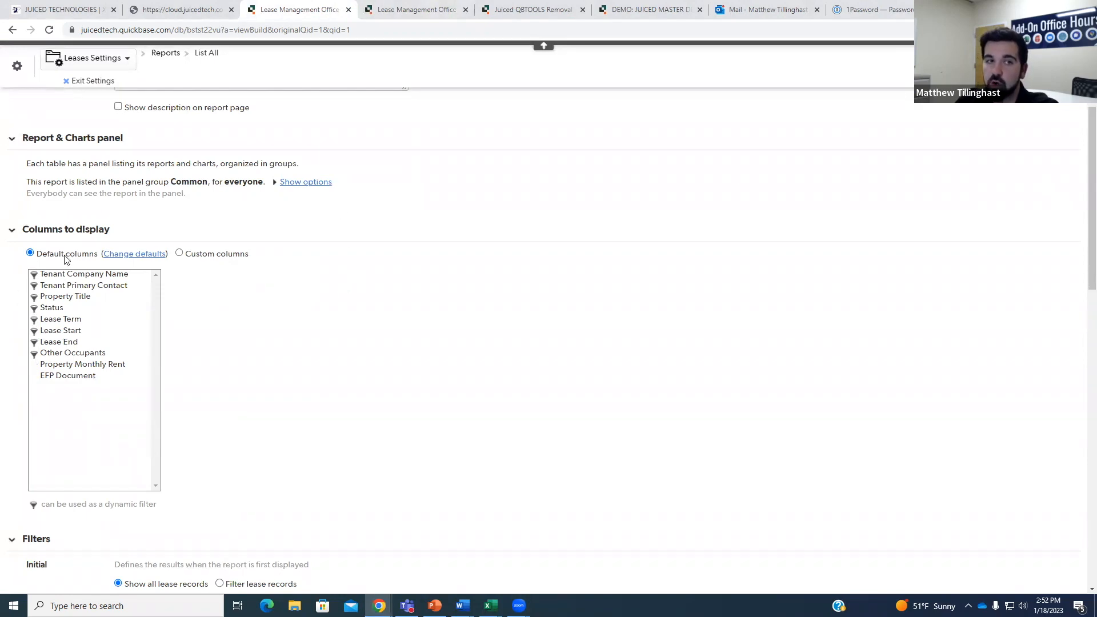
click(439, 8)
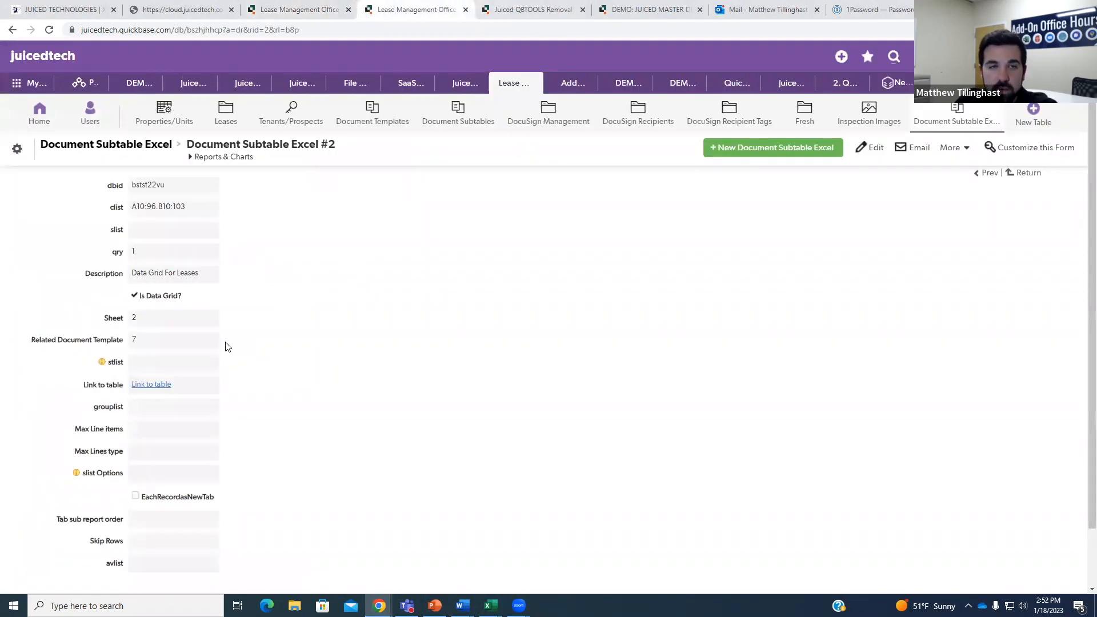
drag(129, 207, 231, 205)
click(297, 247)
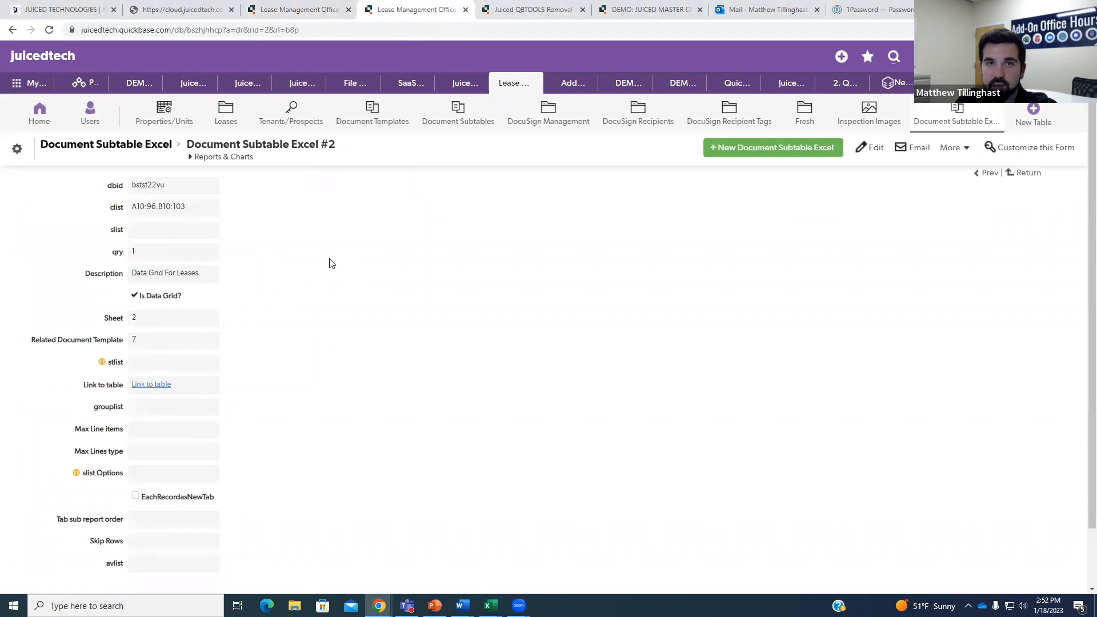
click(14, 30)
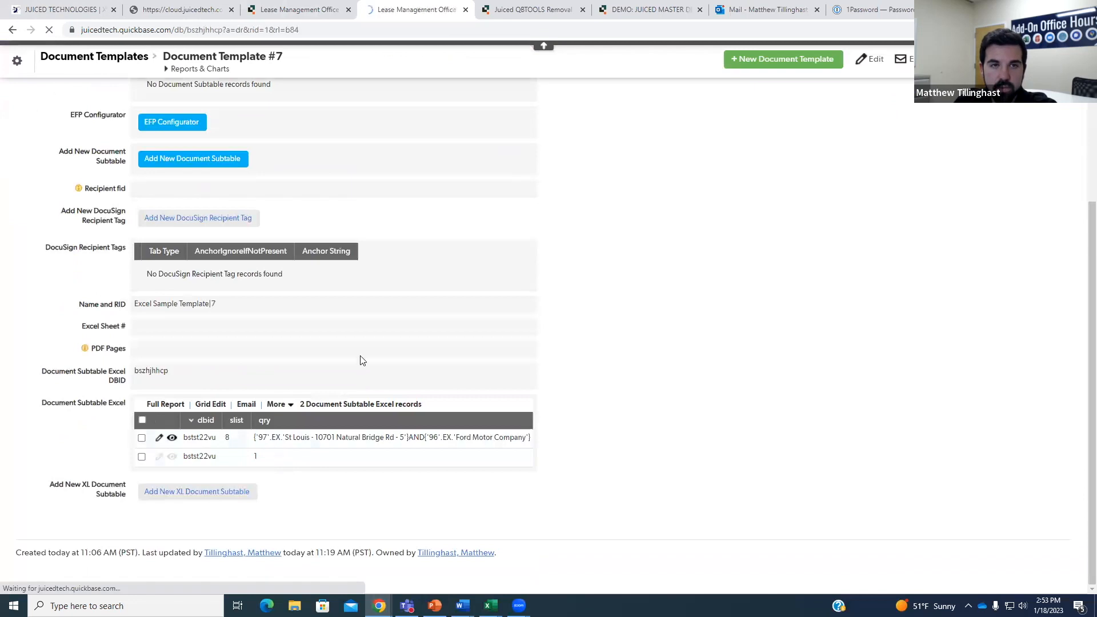
Open Document Subtable Excel #1 and review its clist cell mapping and qry filter value.
click(268, 447)
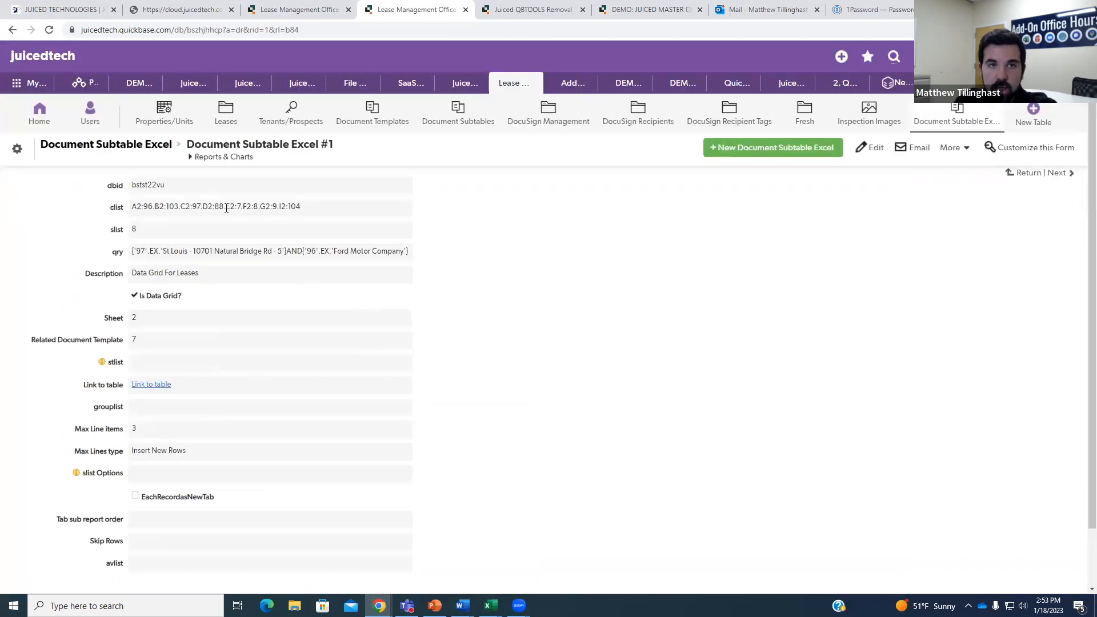
drag(131, 208, 317, 216)
click(324, 217)
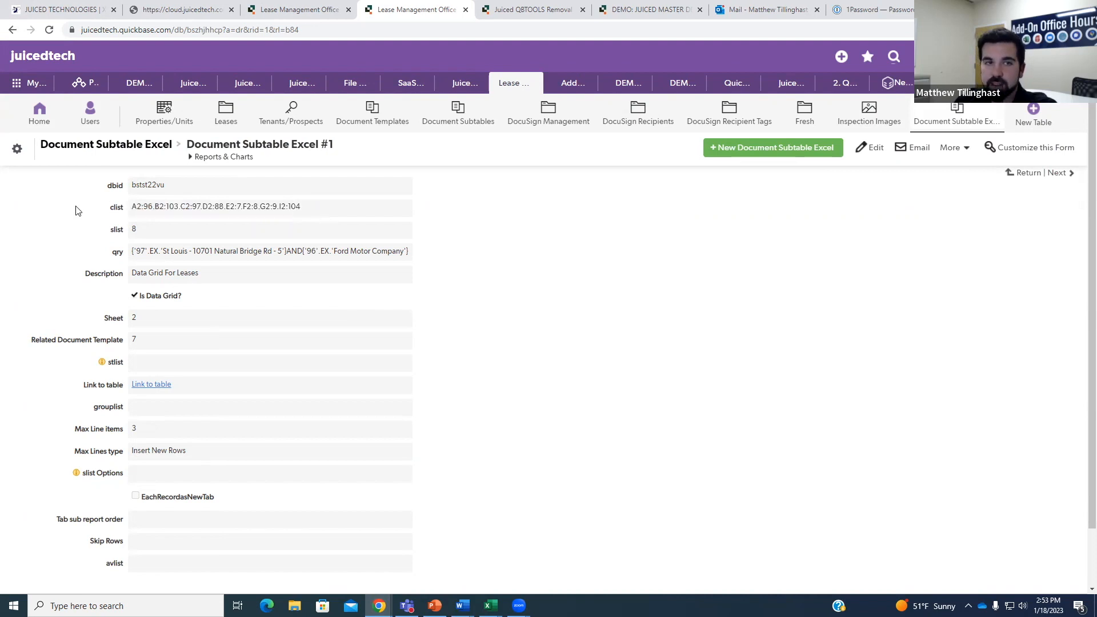
drag(139, 207, 547, 215)
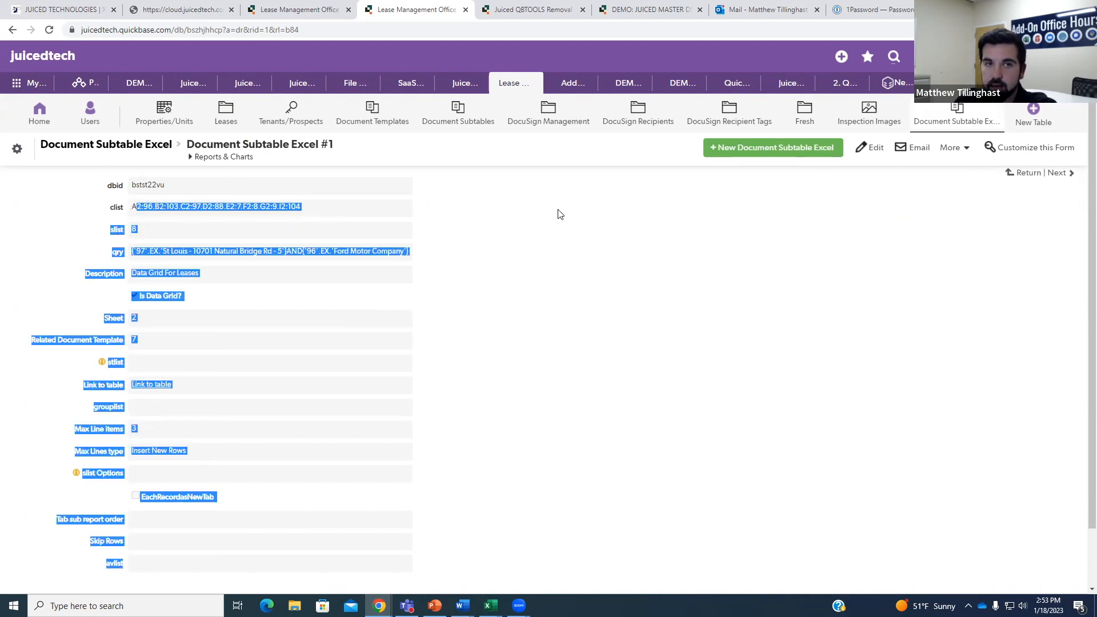
click(496, 249)
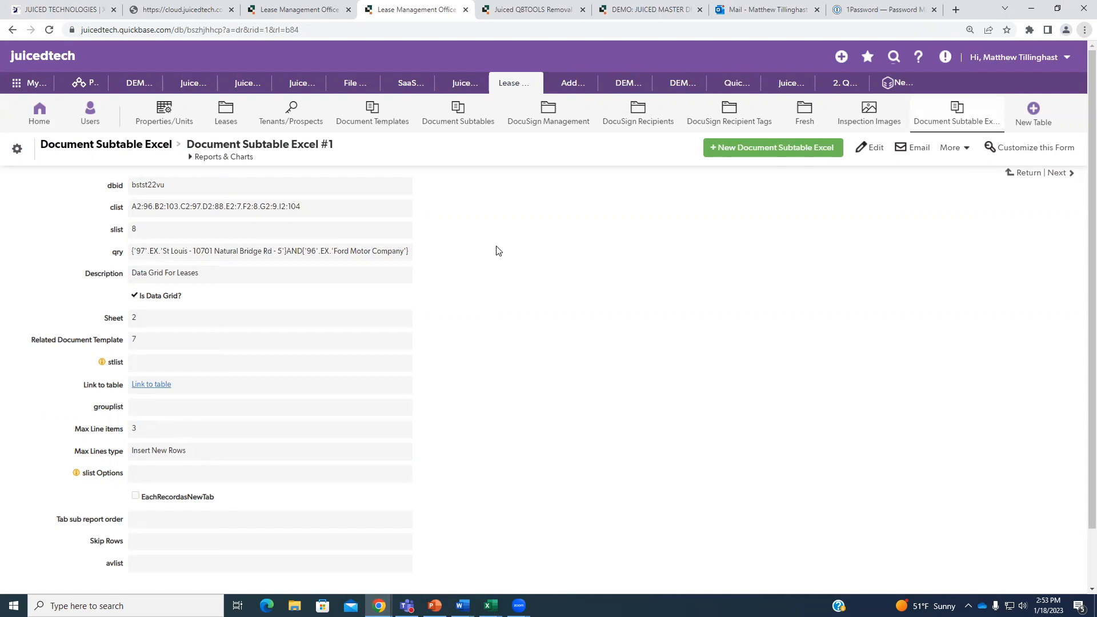
drag(132, 257, 411, 255)
click(406, 228)
Close the duplicate lease-management tab and go back to Document Template #7.
click(349, 10)
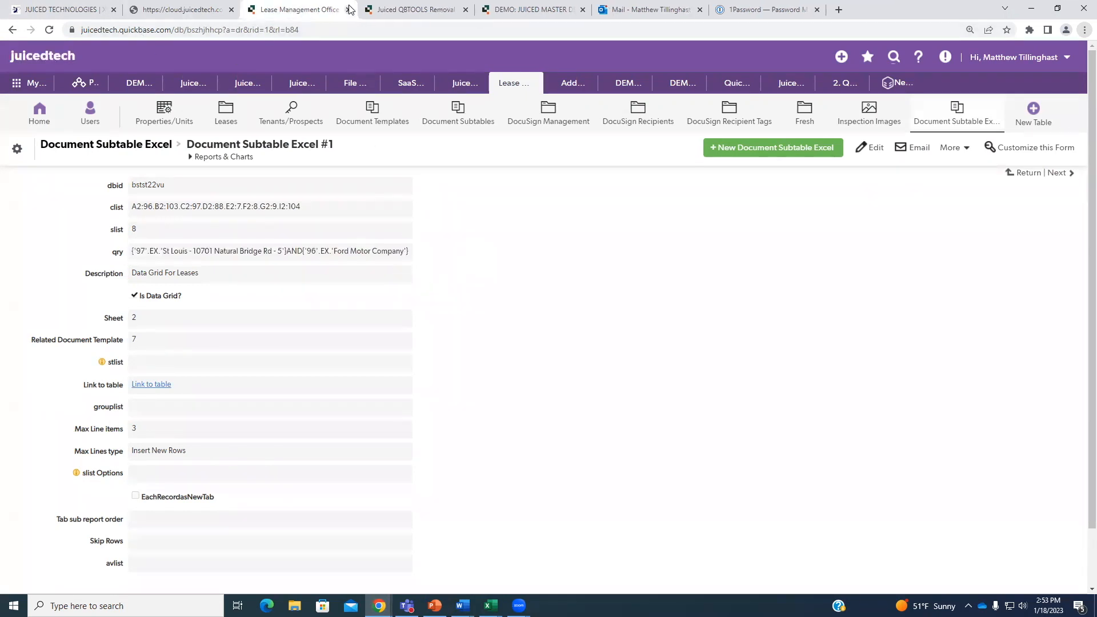
click(10, 29)
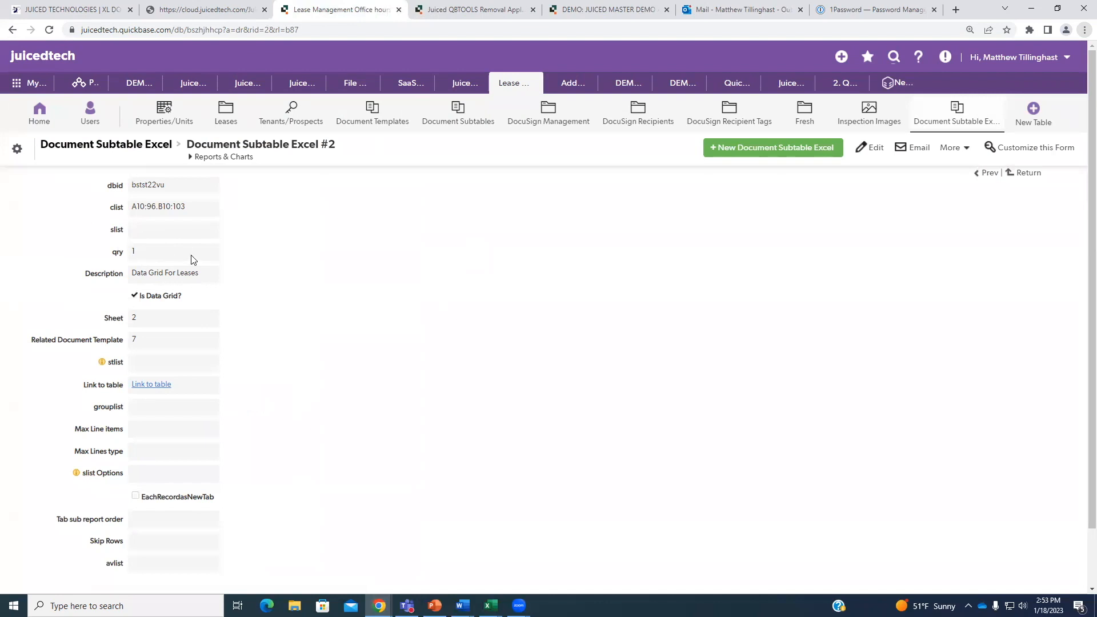
click(12, 30)
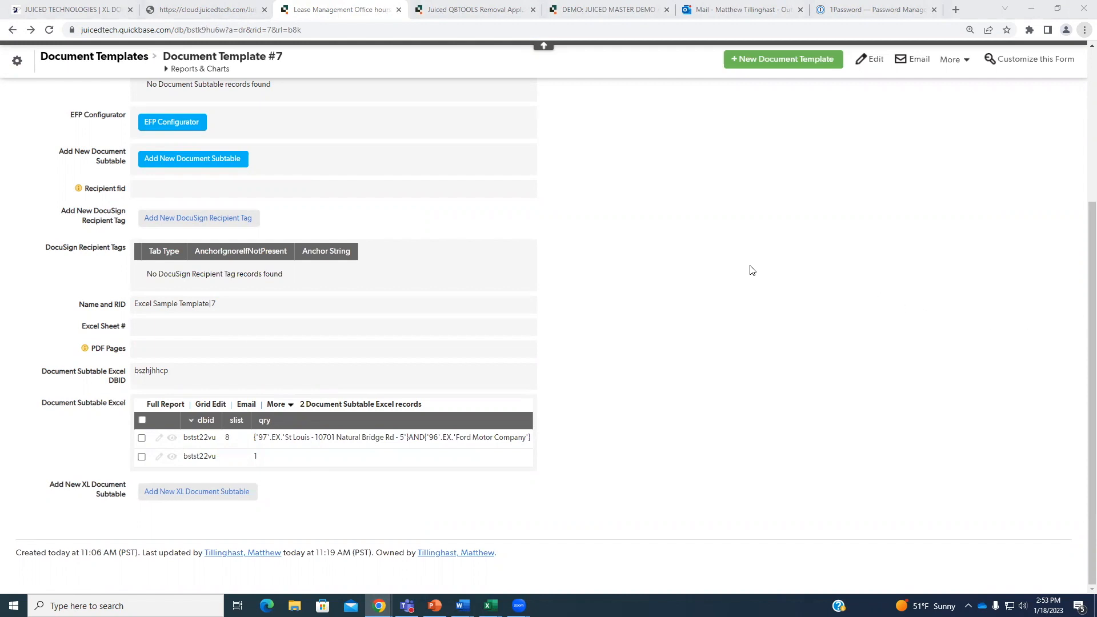
Scroll Document Template #7 and highlight the final mapping in its template clist.
click(686, 291)
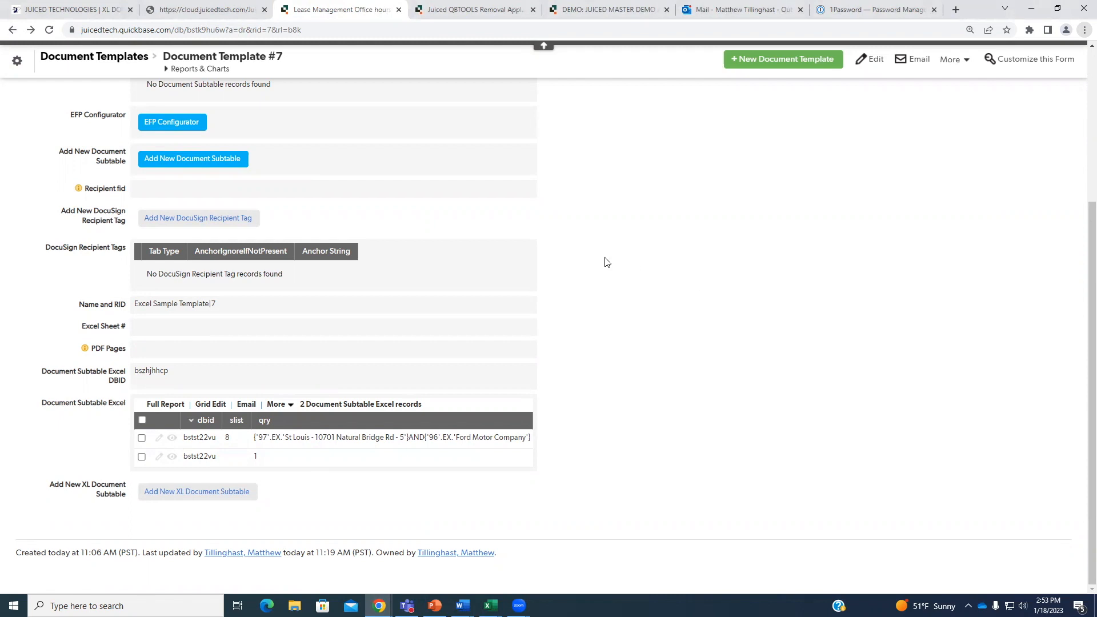
scroll(607, 262, up, 5)
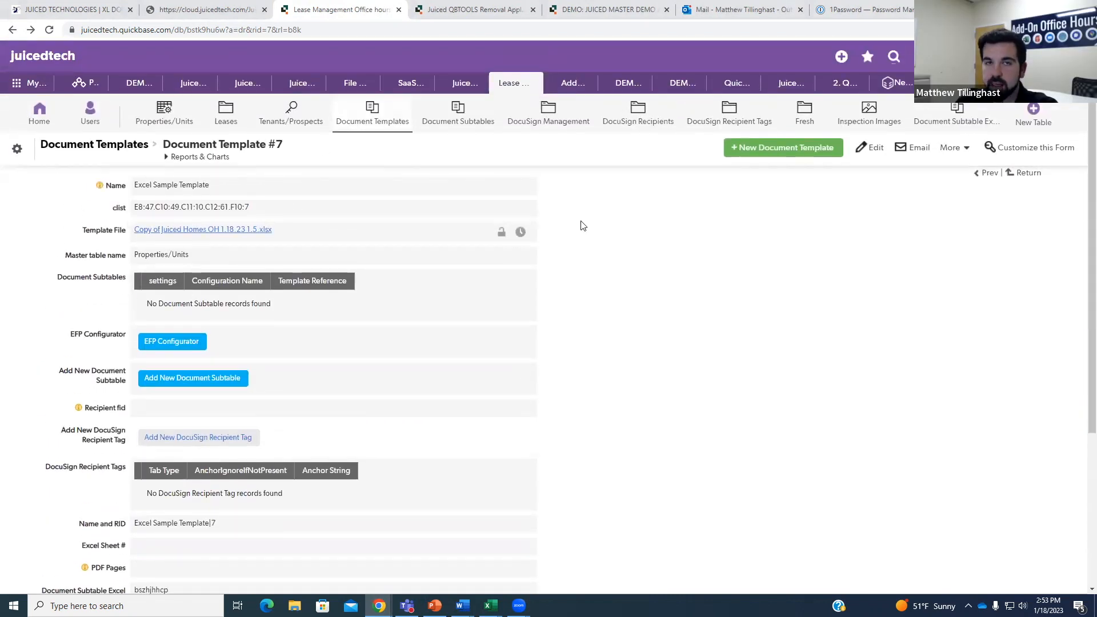
scroll(589, 234, down, 2)
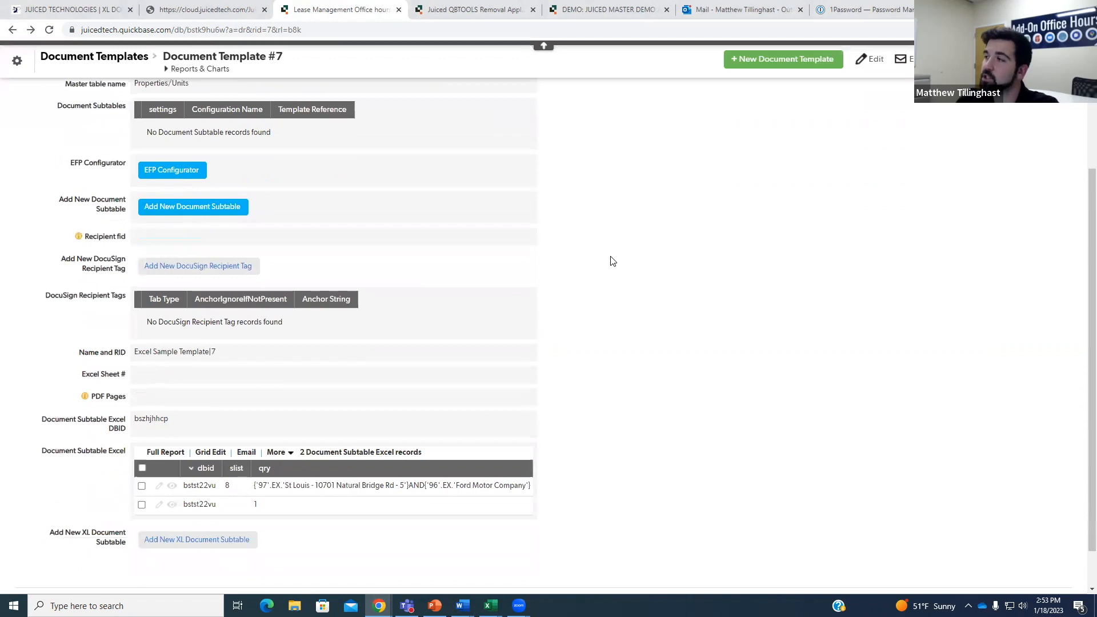
scroll(612, 289, up, 2)
drag(250, 153, 224, 153)
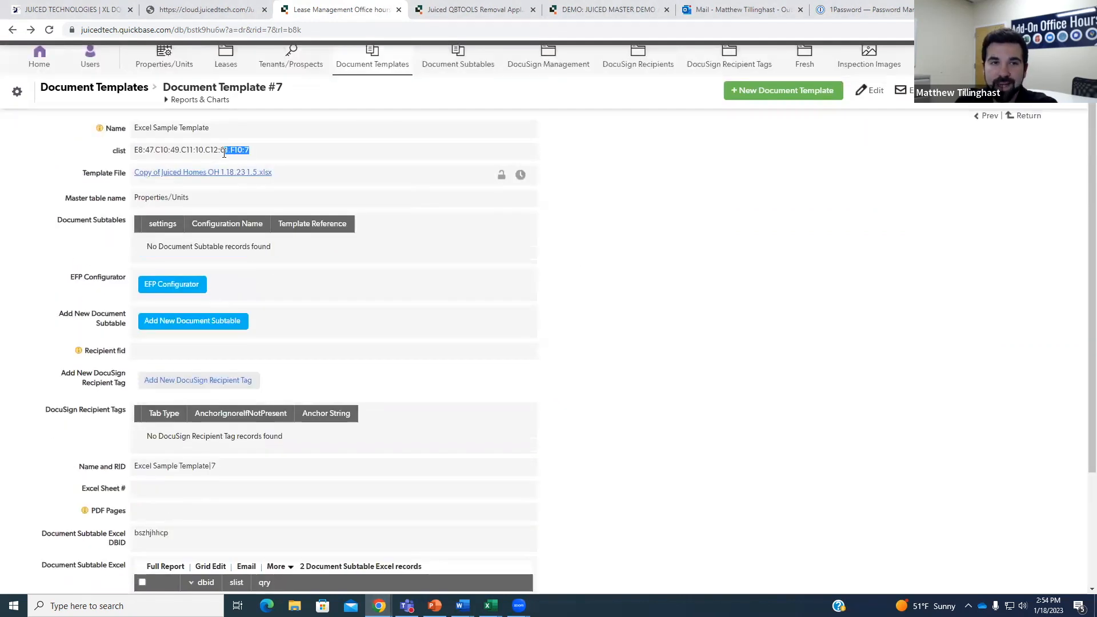
scroll(299, 341, down, 3)
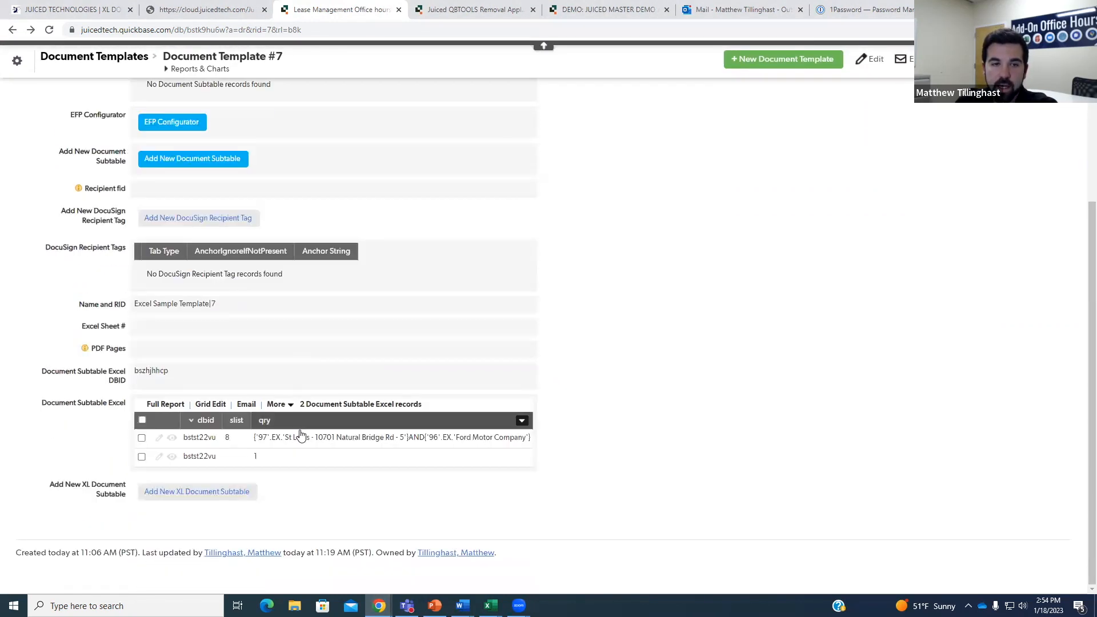
Open Document Subtable Excel #1, note its G2 clist reference, and check cells H2–H3 in the exported sheet.
click(322, 438)
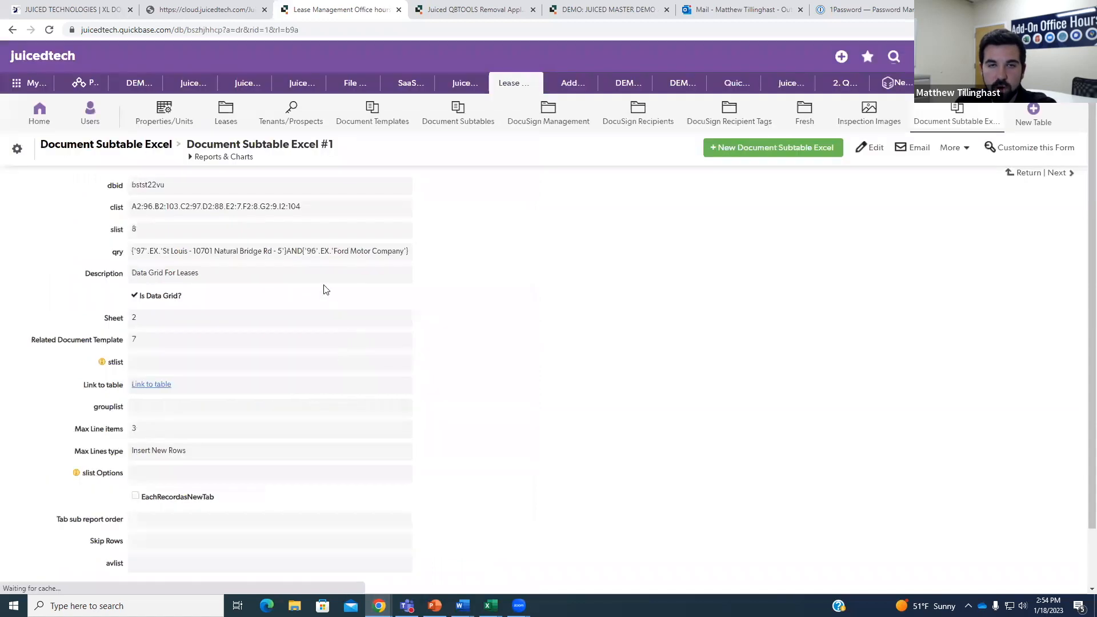
double_click(270, 206)
click(275, 207)
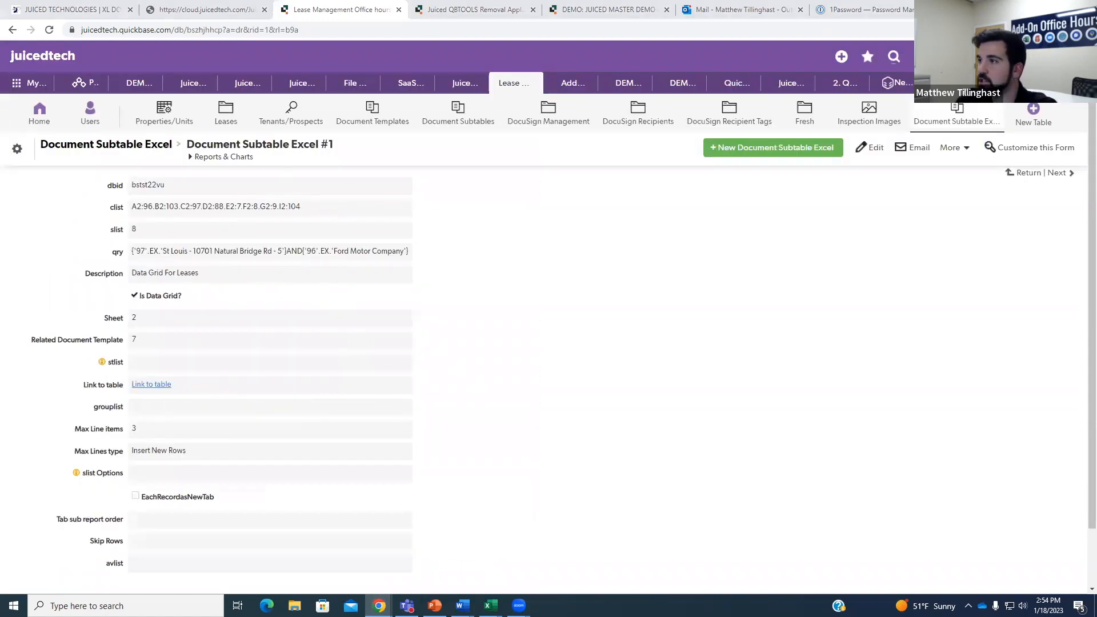
click(491, 606)
click(496, 148)
click(496, 157)
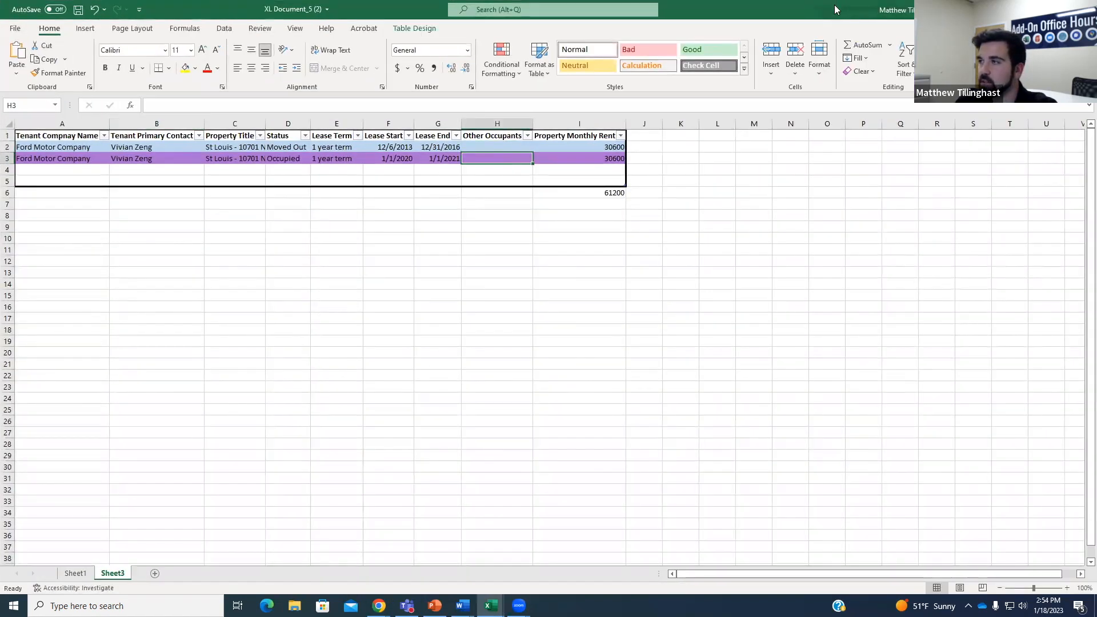
key(alt+Tab)
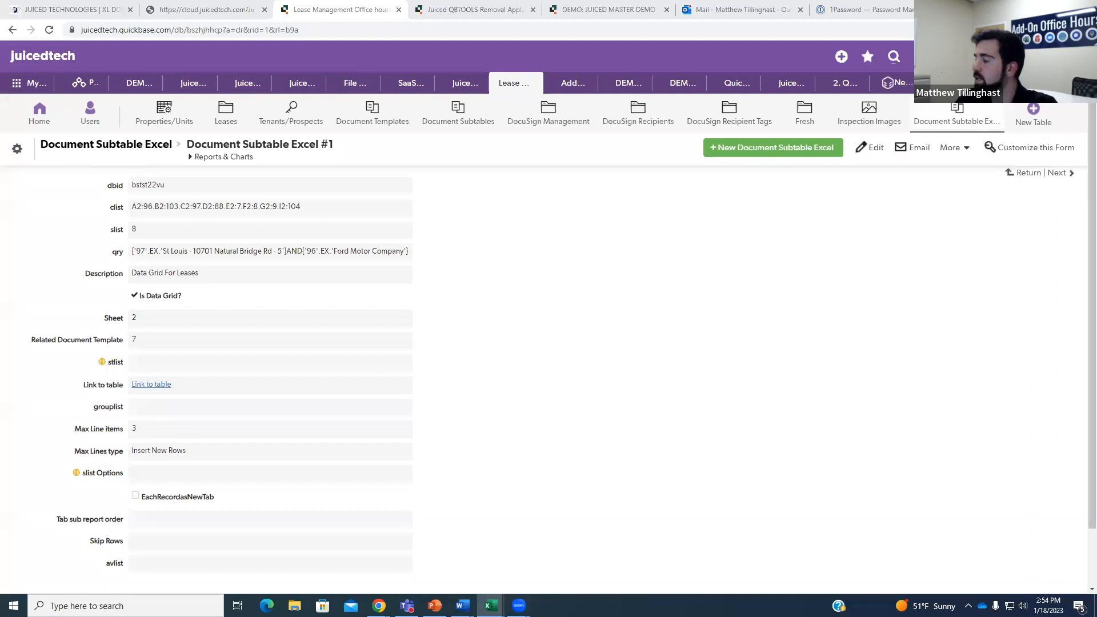